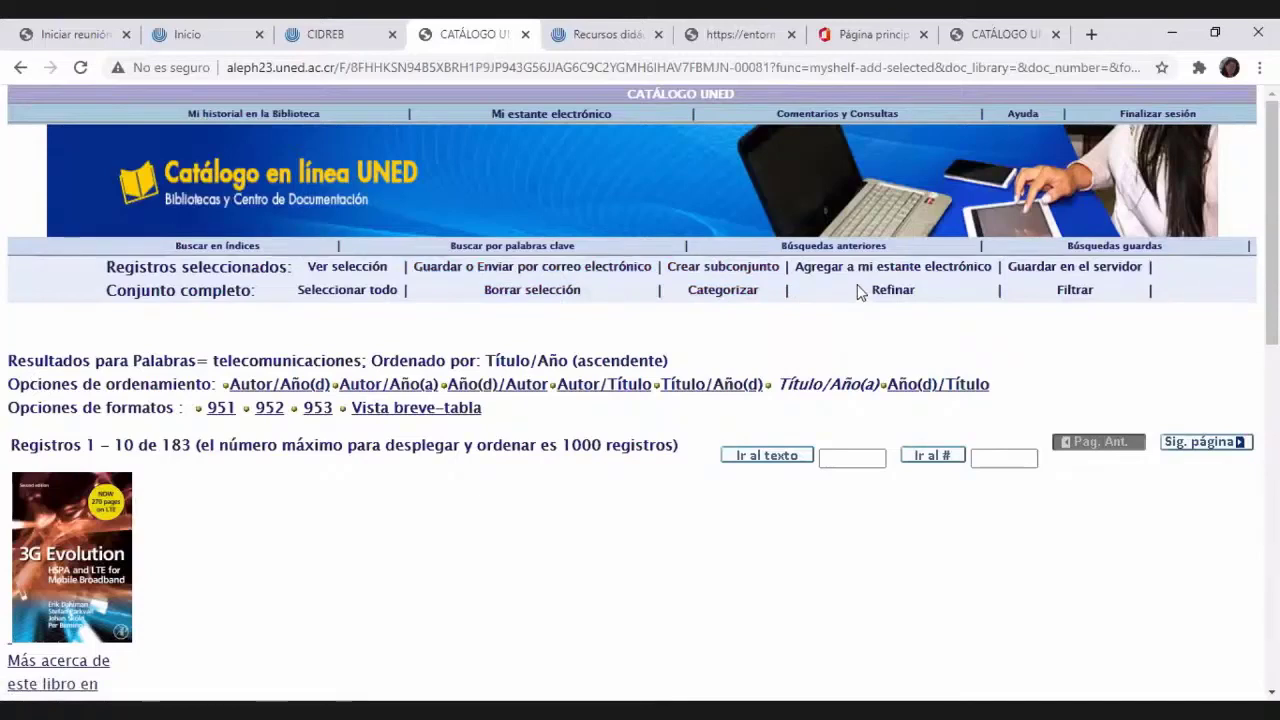
Open the catalogue's electronic shelf and review the saved records and their notes
left_click(527, 122)
scroll(592, 192, "down", 1)
scroll(592, 192, "down", 2)
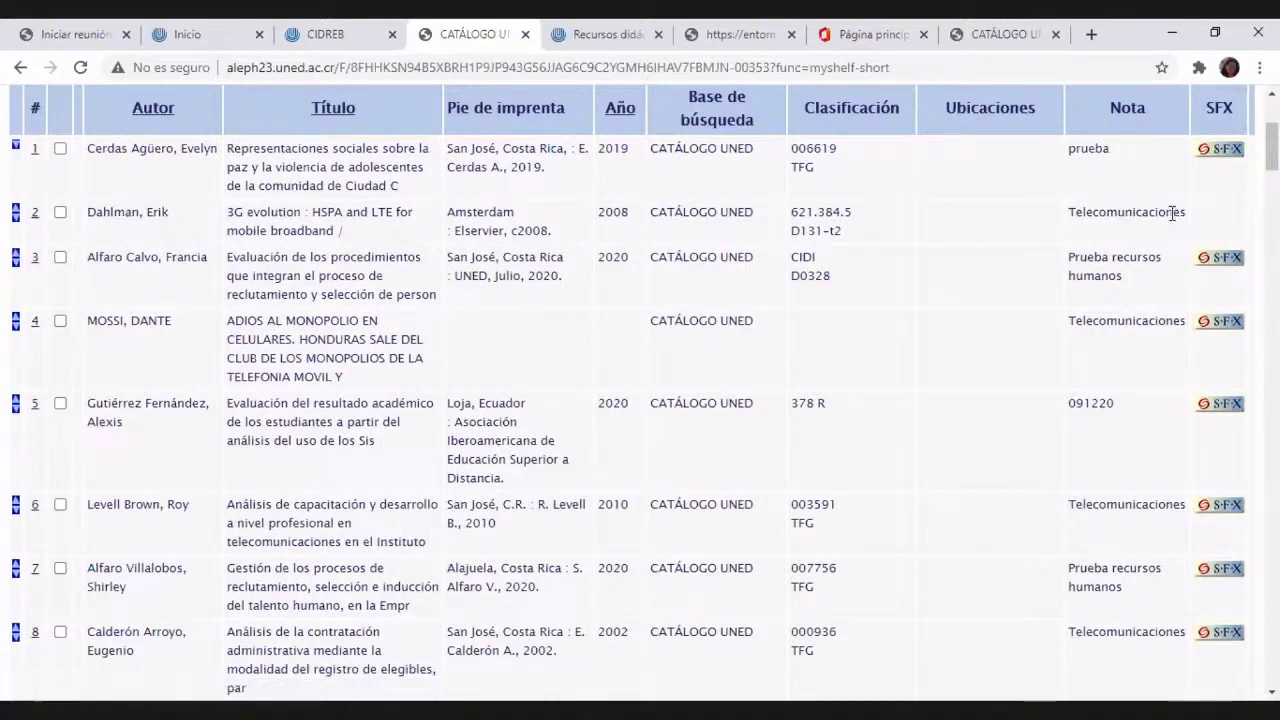
Mark the first two records in the electronic shelf, and clear the selection
left_click(60, 148)
left_click(60, 212)
scroll(263, 225, "up", 3)
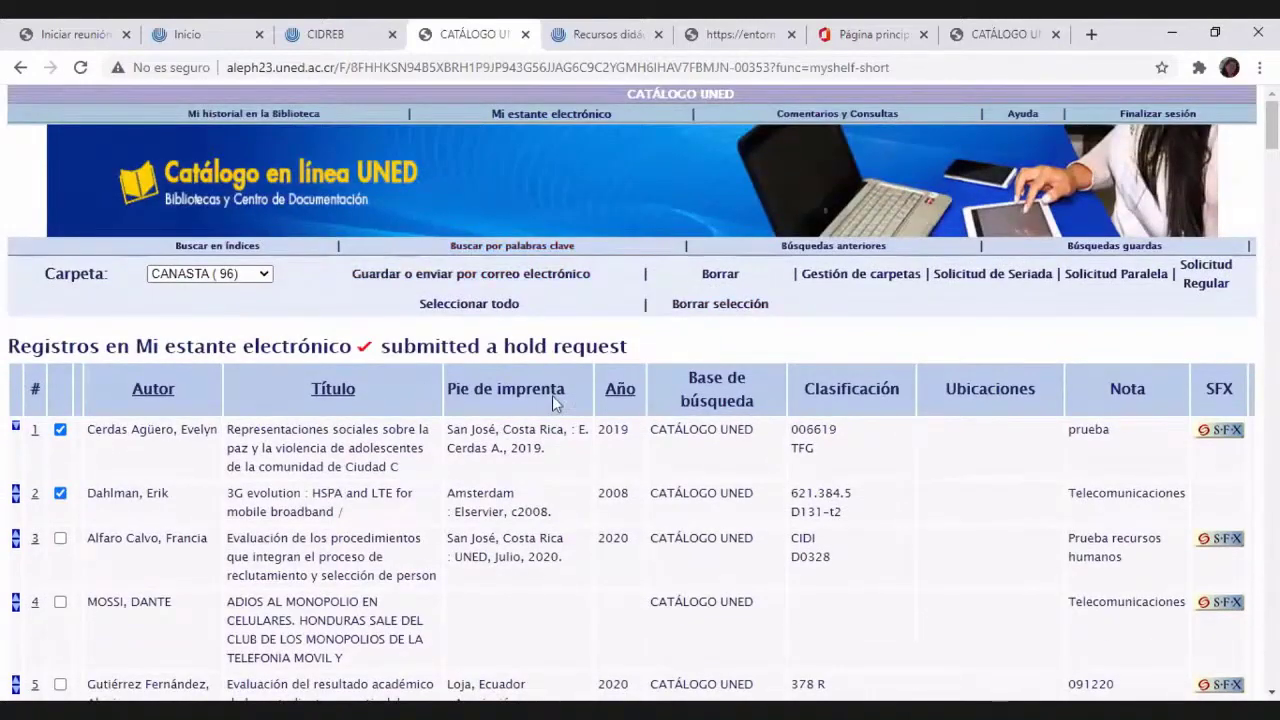
left_click(718, 310)
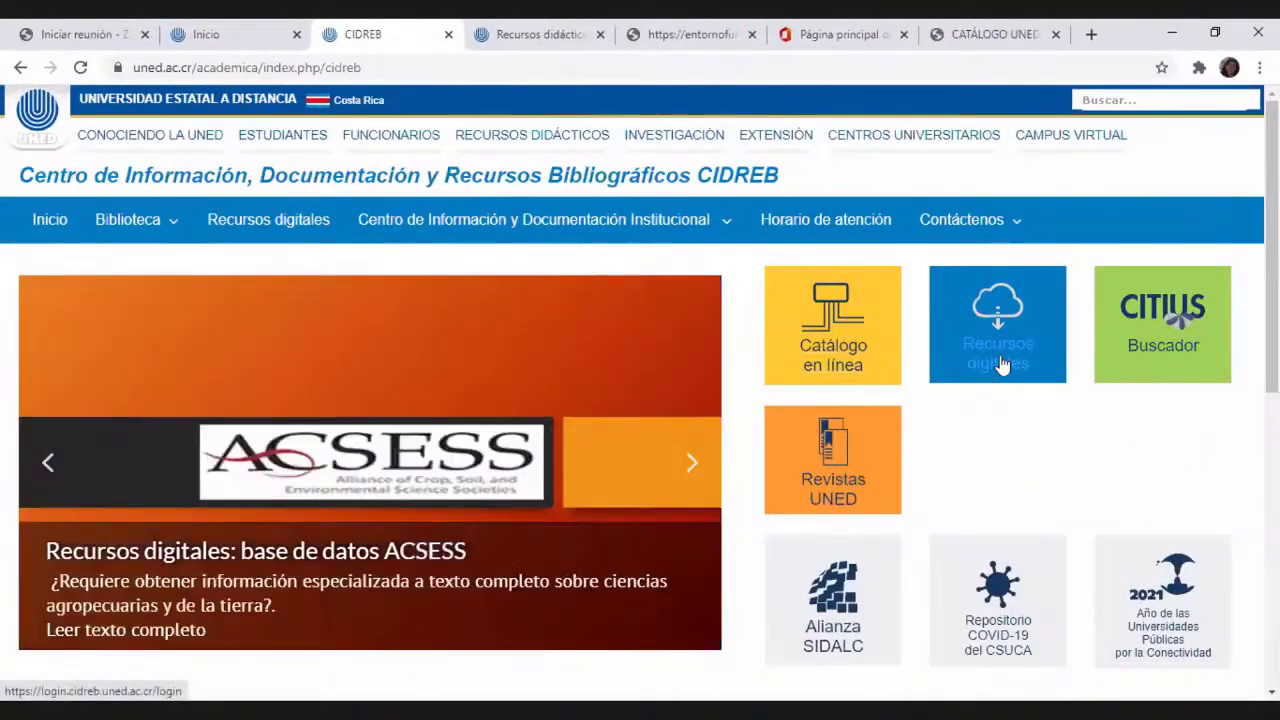
Log in to the CIDREB digital resources by entering the institutional username and account password
left_click(1000, 360)
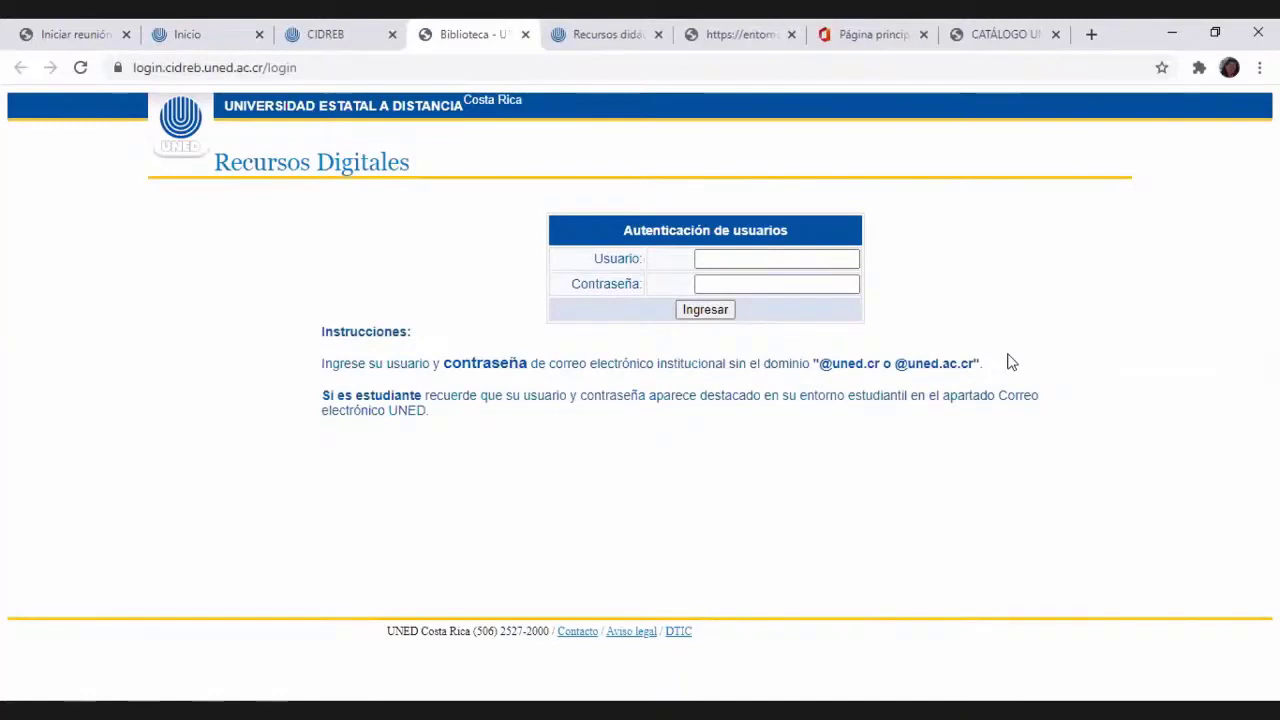
left_click(755, 263)
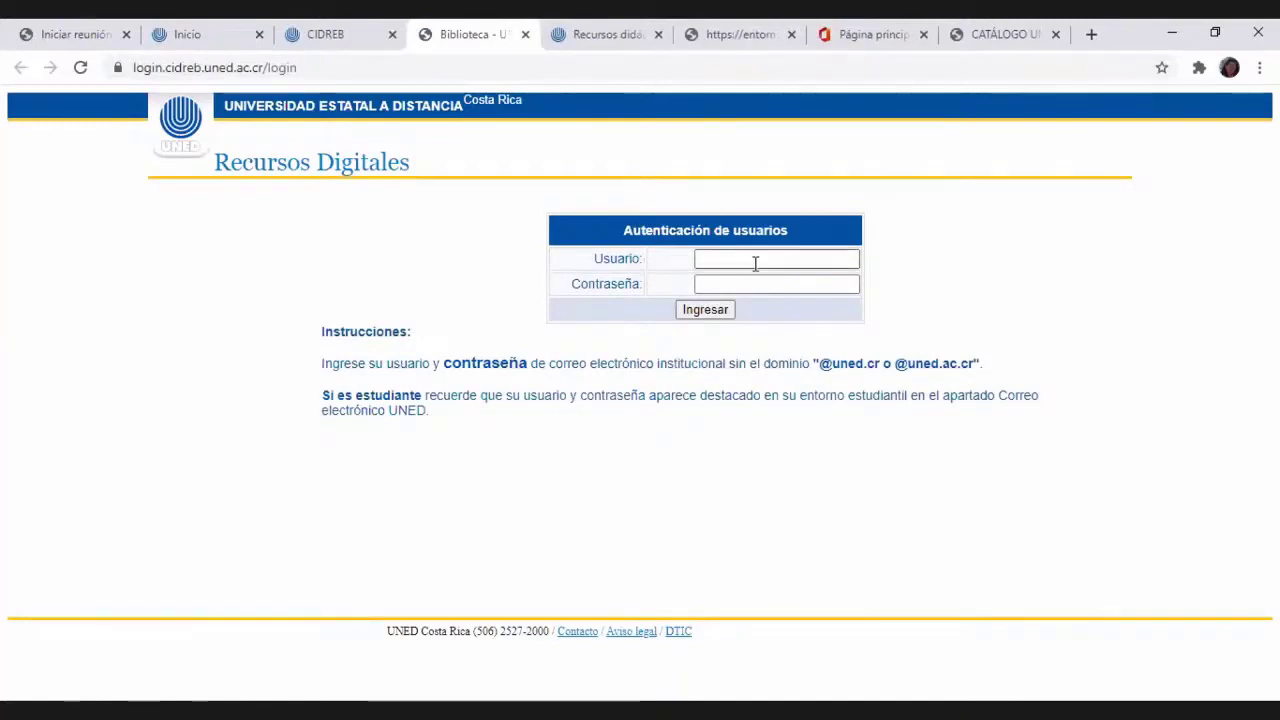
left_click(760, 289)
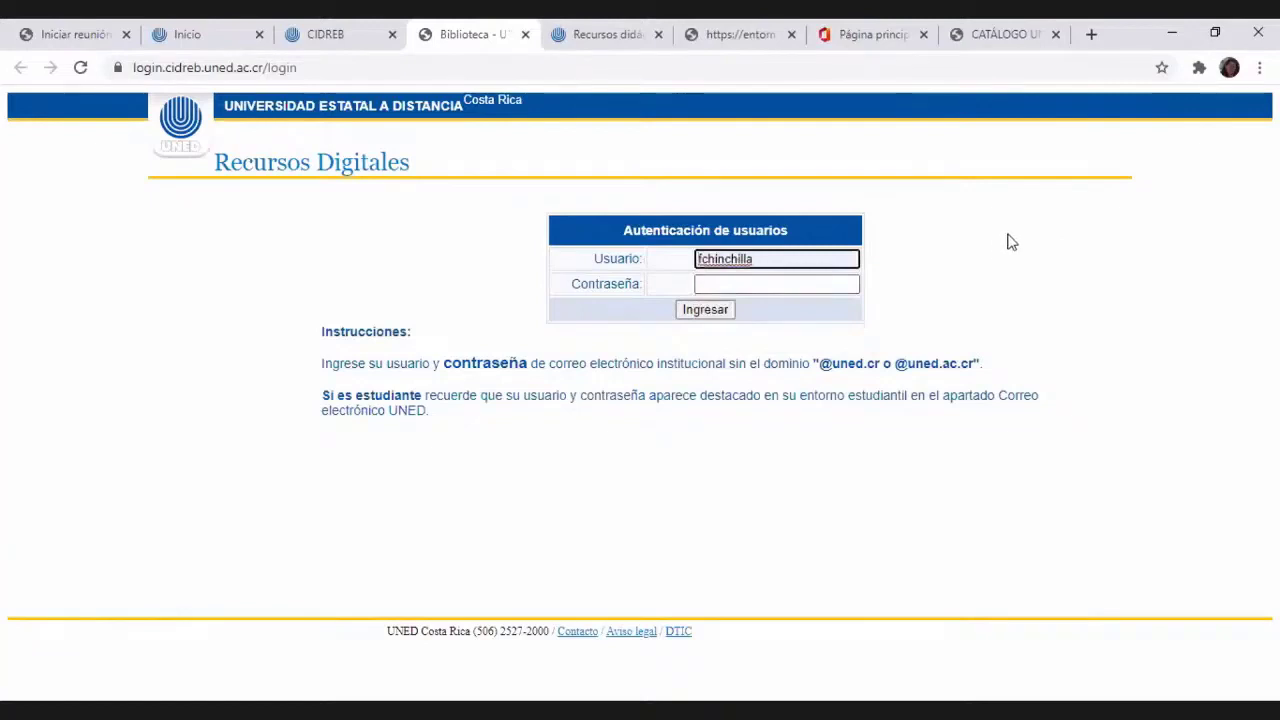
left_click(702, 284)
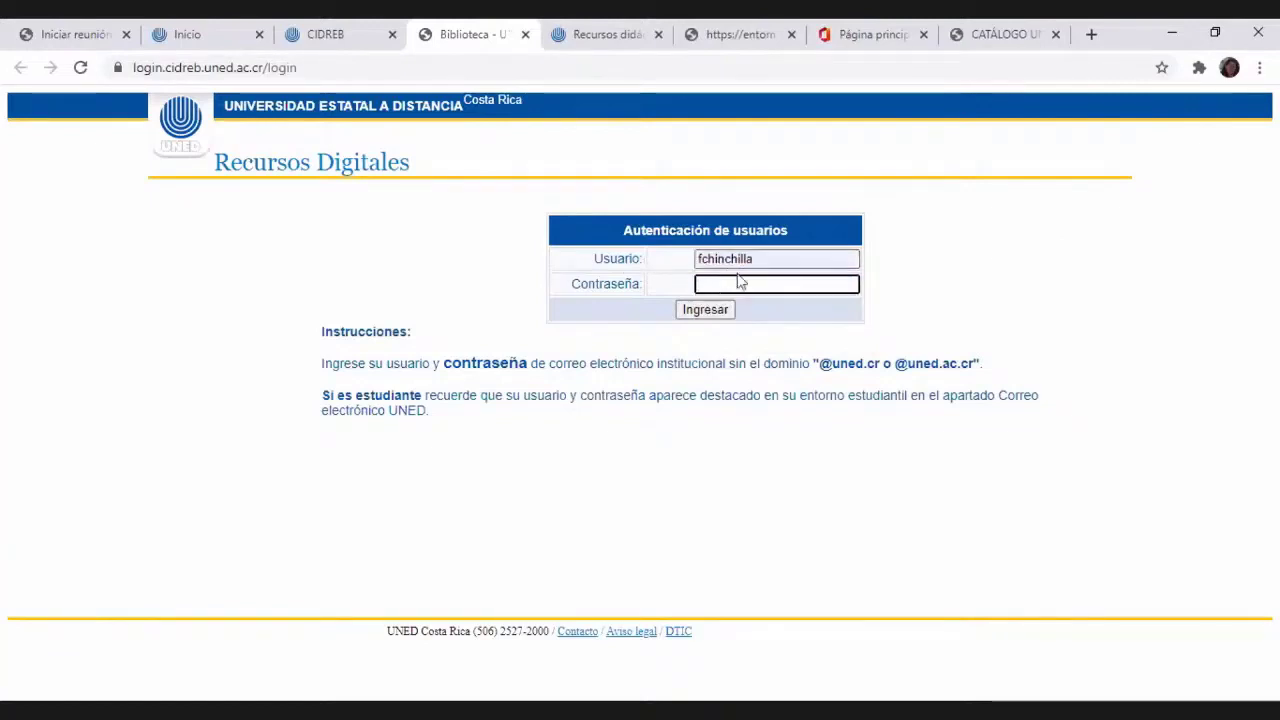
type("***********")
left_click(700, 310)
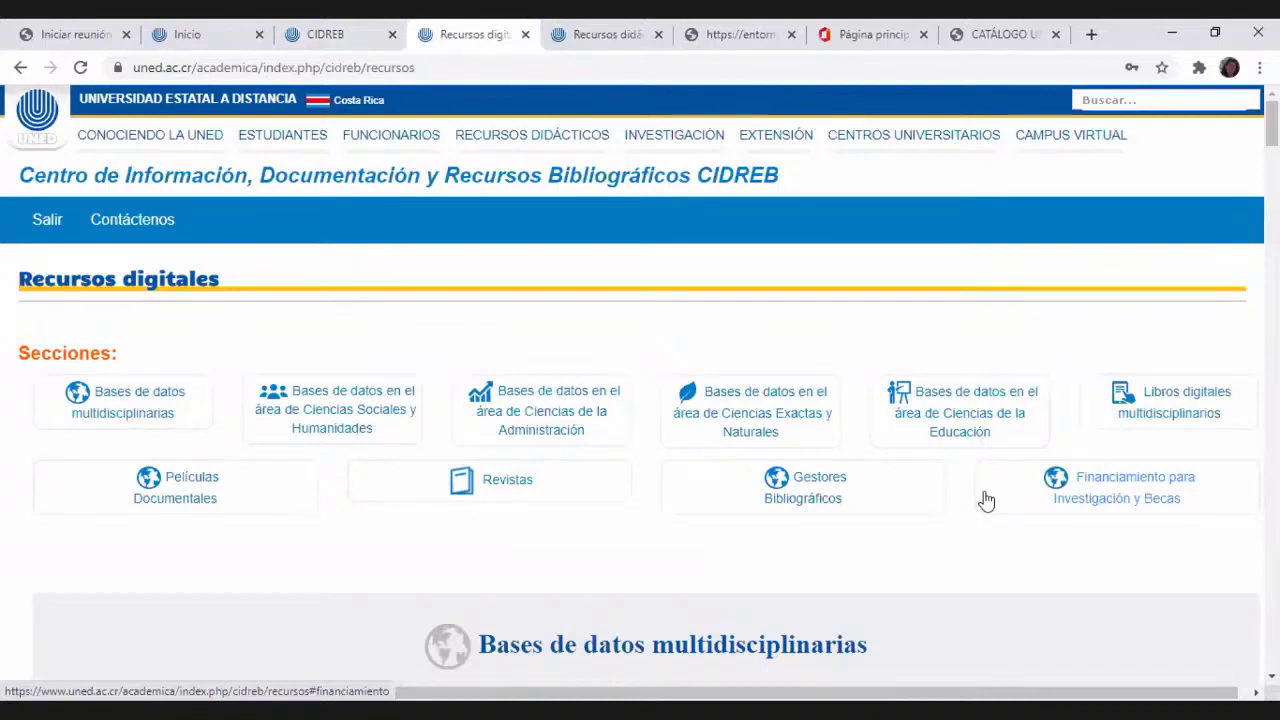
Open the IEEE Xplore database from the exact and natural sciences section of the digital resources
left_click(762, 420)
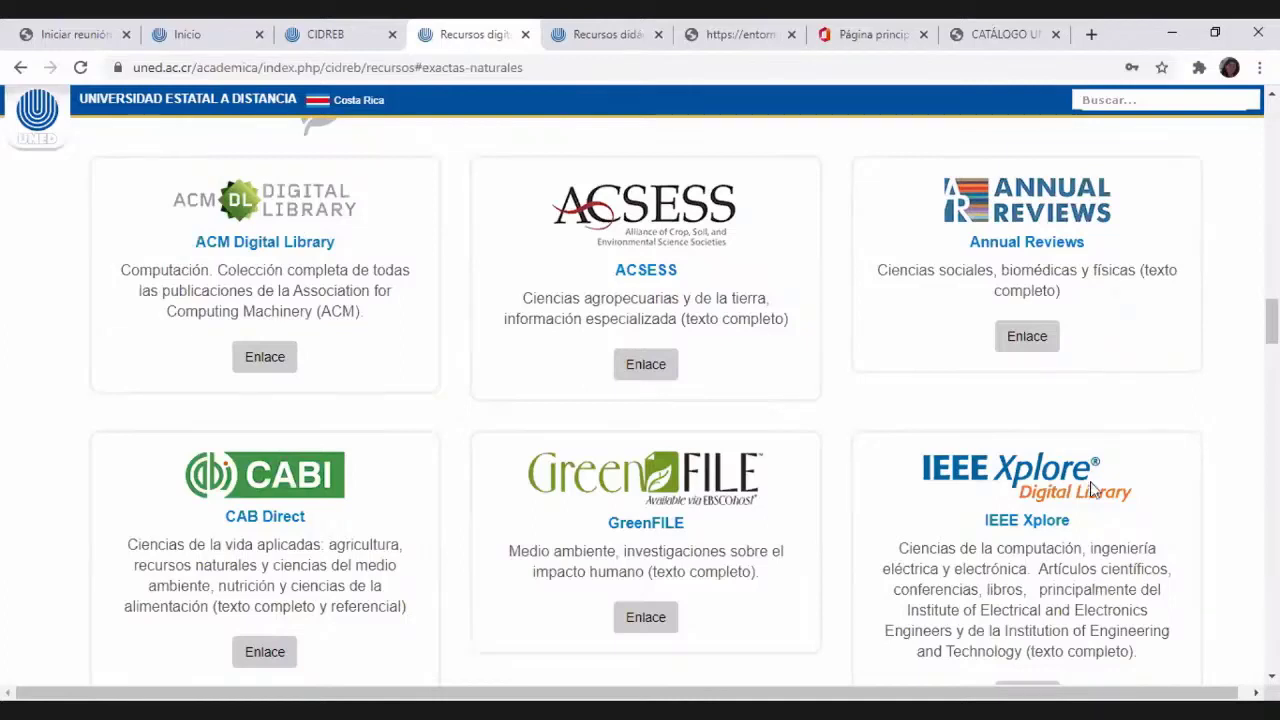
scroll(1092, 488, "down", 1)
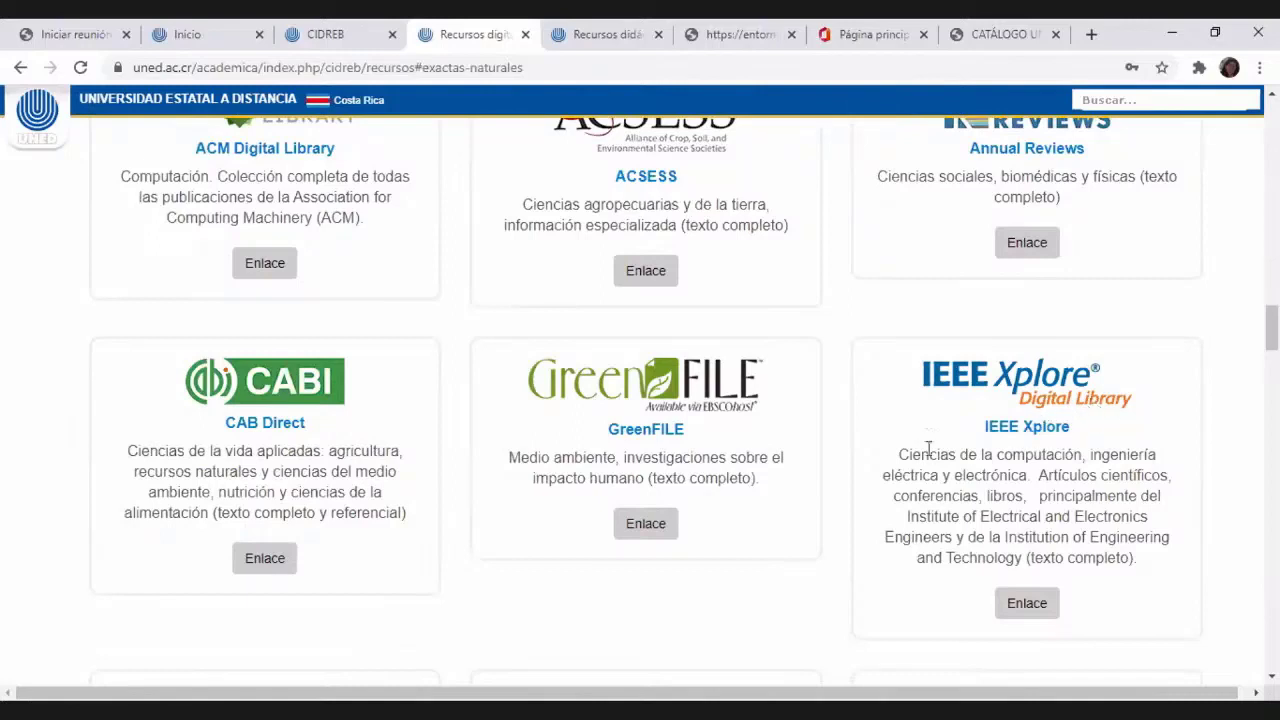
left_click(1038, 620)
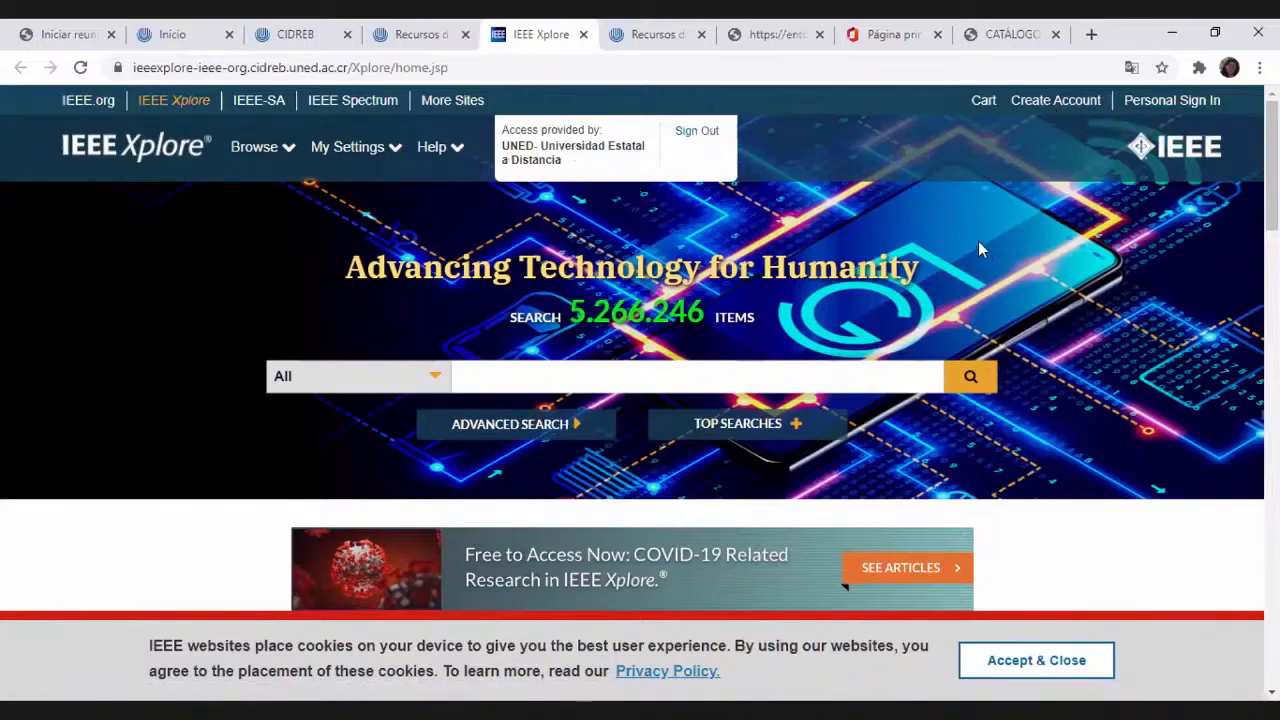
Search all IEEE Xplore content for "5G"
left_click(546, 384)
type("5G")
key("Return")
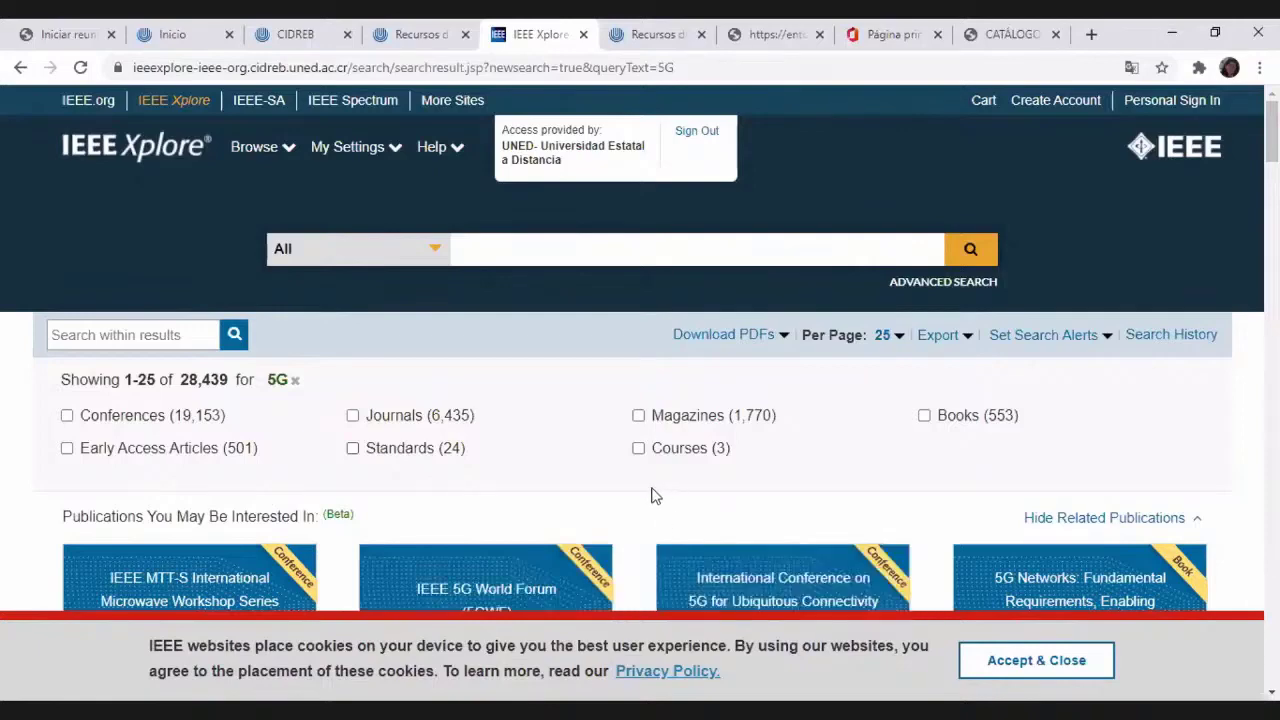
Look over the 5G results and view the PDF download options without downloading anything
scroll(555, 418, "down", 4)
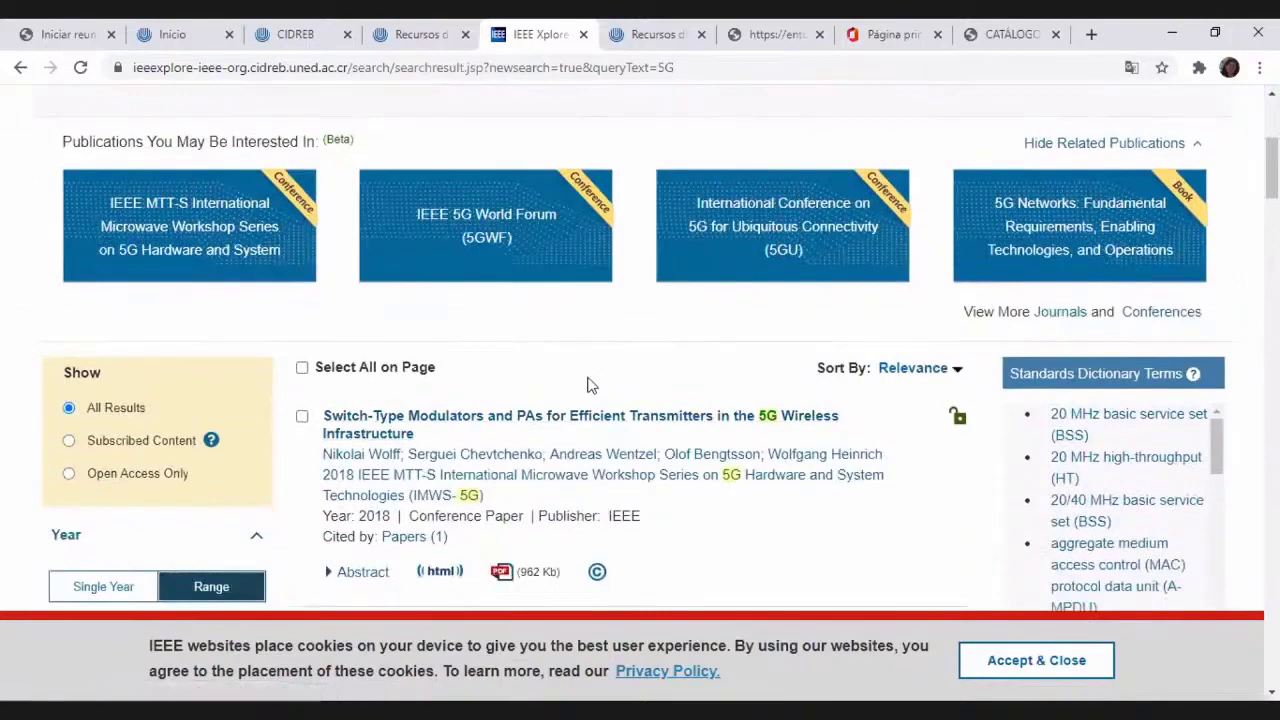
scroll(585, 388, "up", 4)
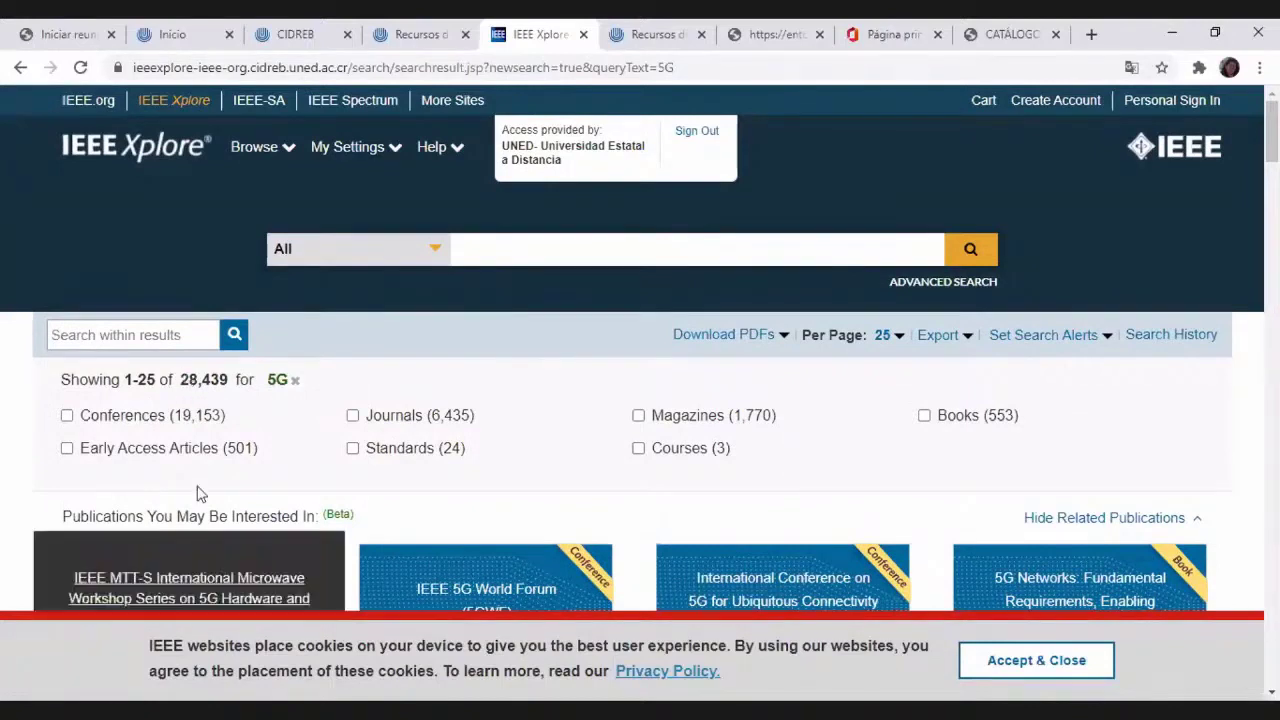
left_click(784, 336)
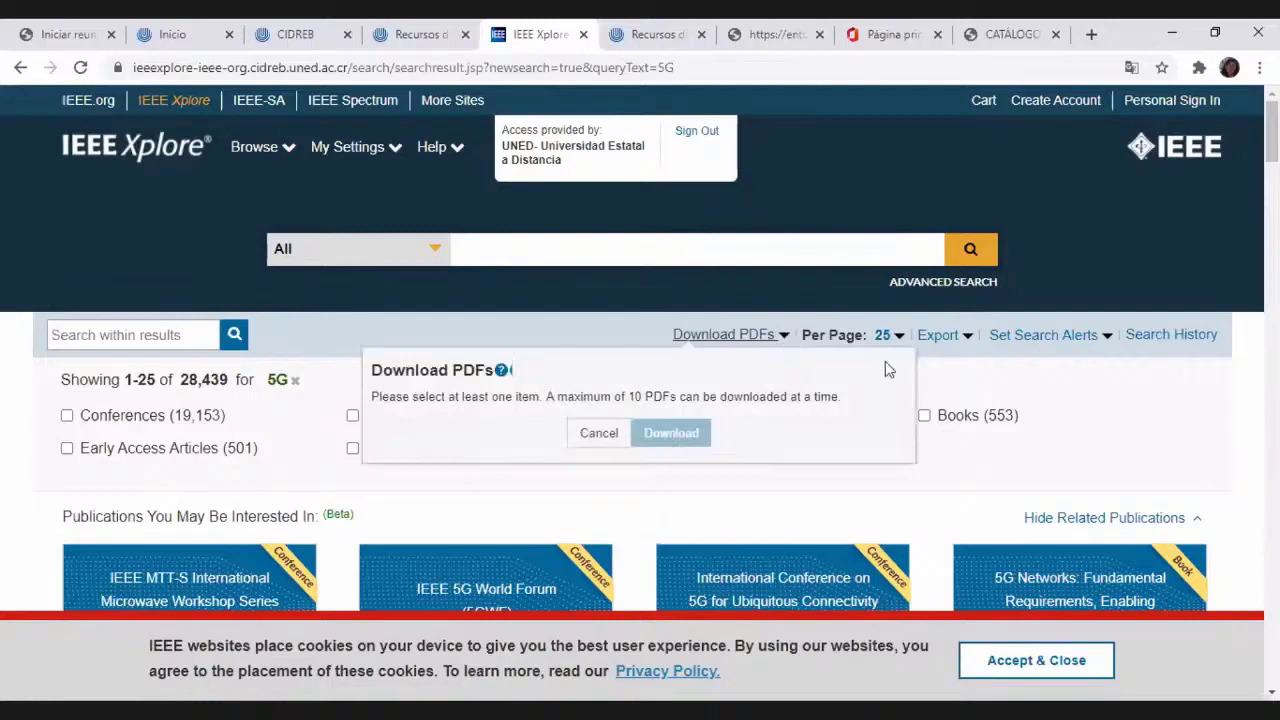
left_click(986, 388)
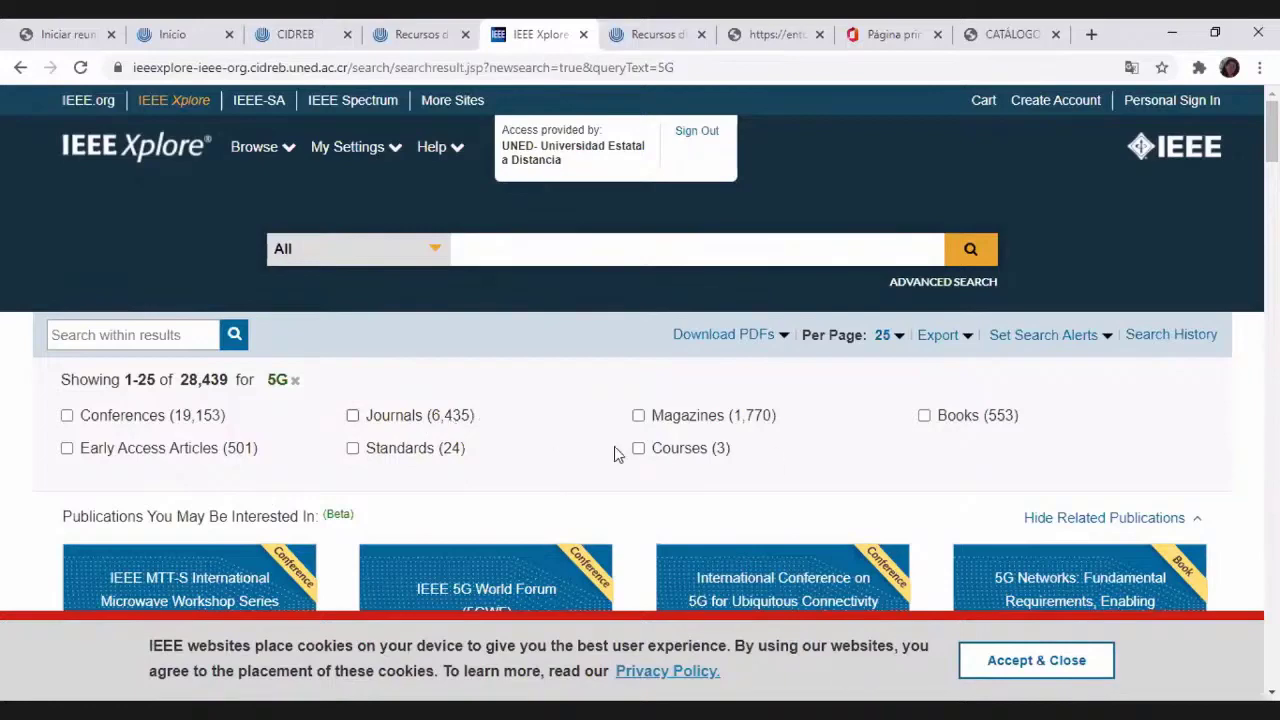
Filter the 5G search results to show only Books
left_click(924, 415)
scroll(829, 451, "down", 2)
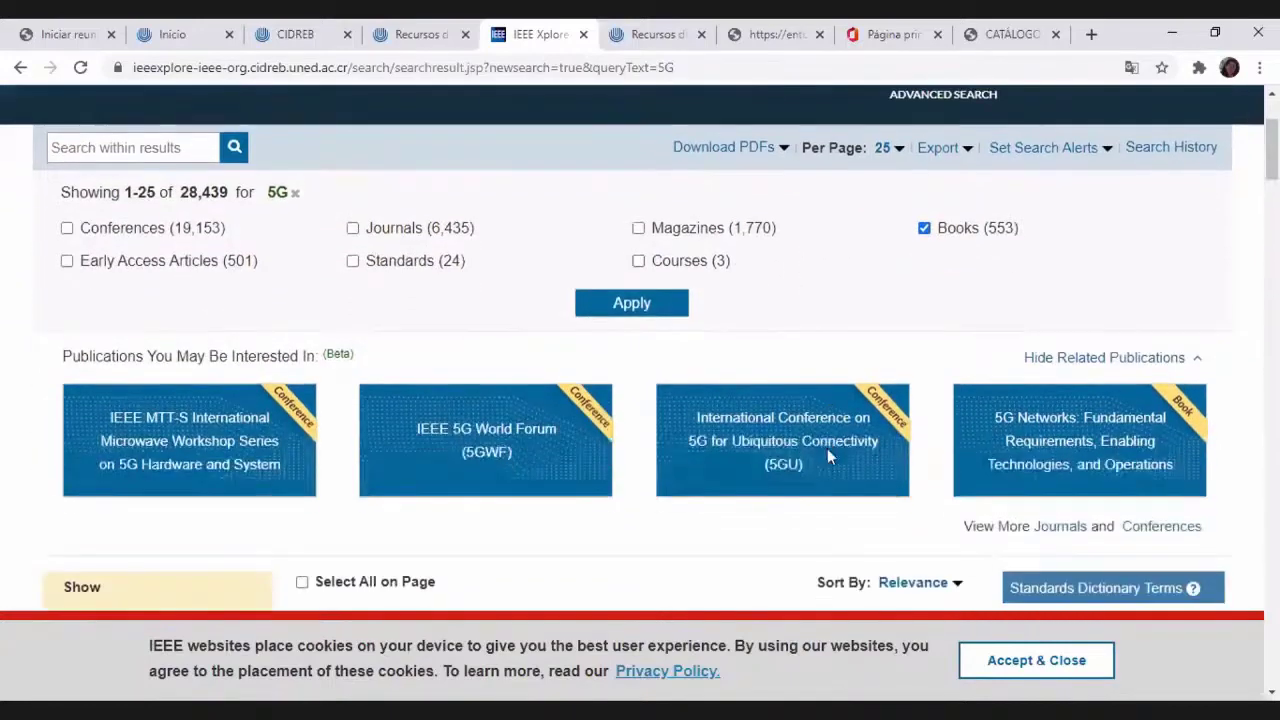
left_click(628, 307)
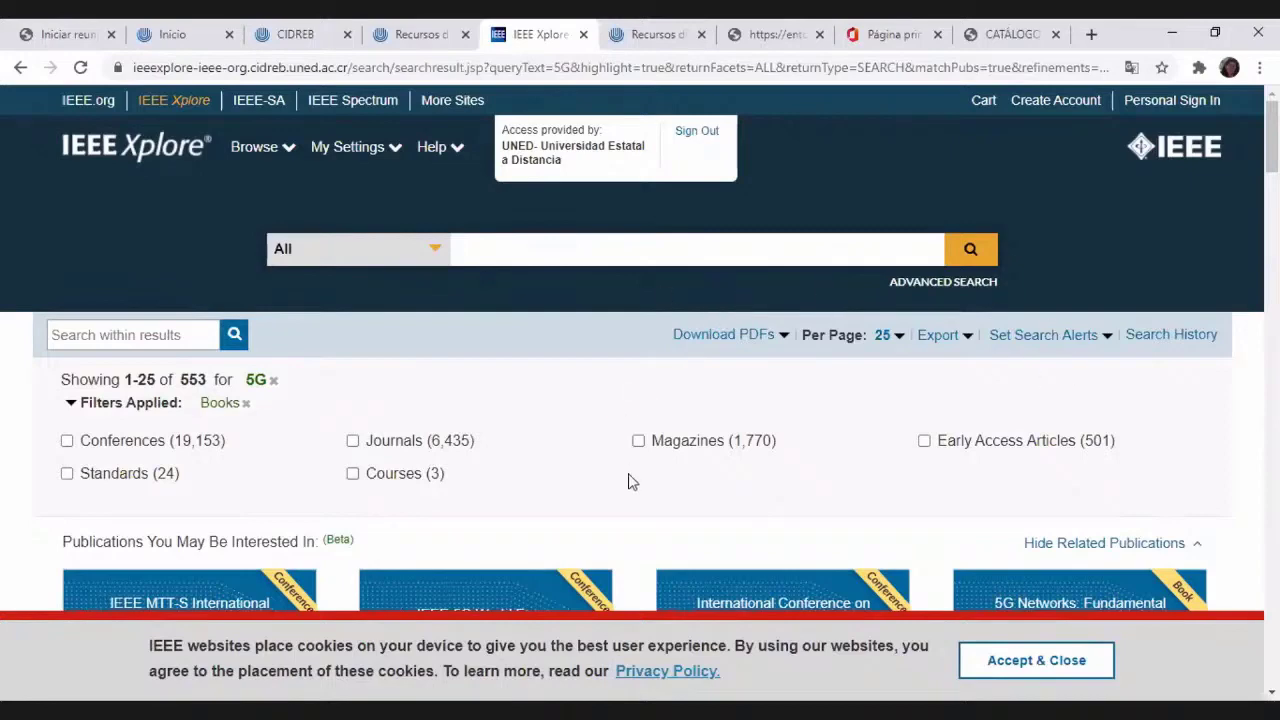
Try to open the PDF of the book chapter "SON Evolution for 5G Mobile Networks" from the results
scroll(628, 480, "down", 5)
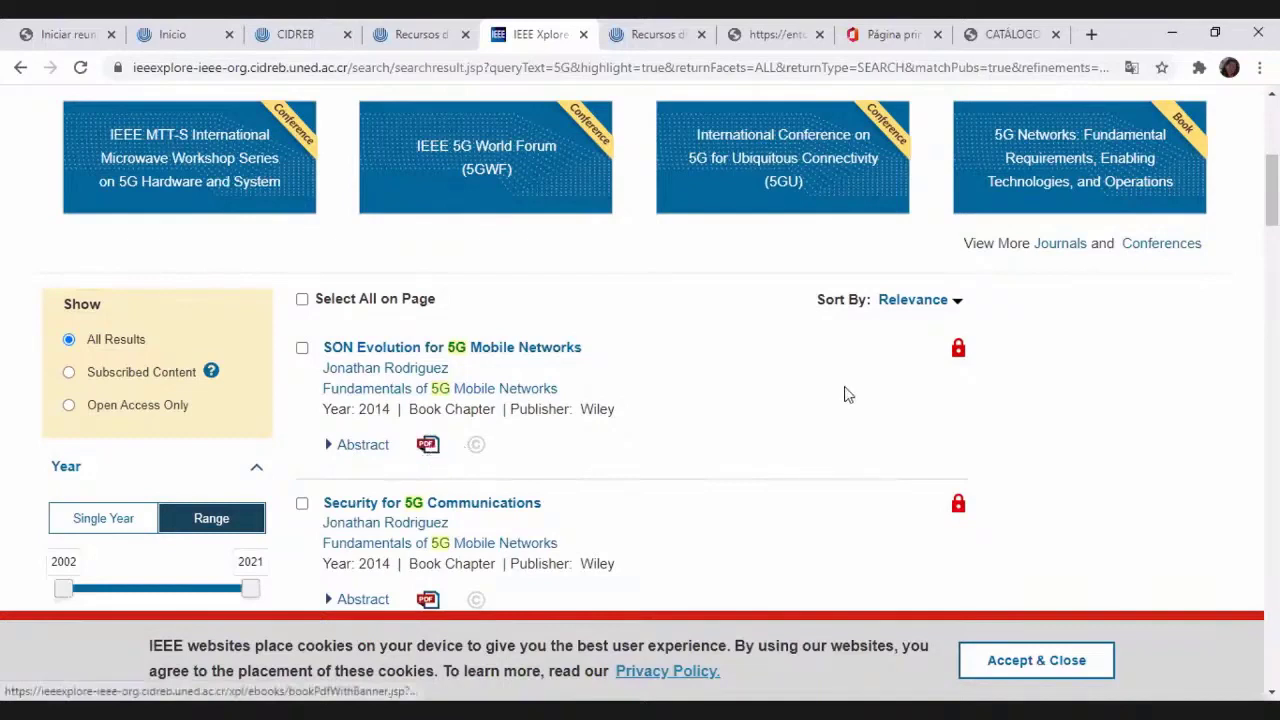
scroll(843, 391, "down", 2)
left_click(429, 258)
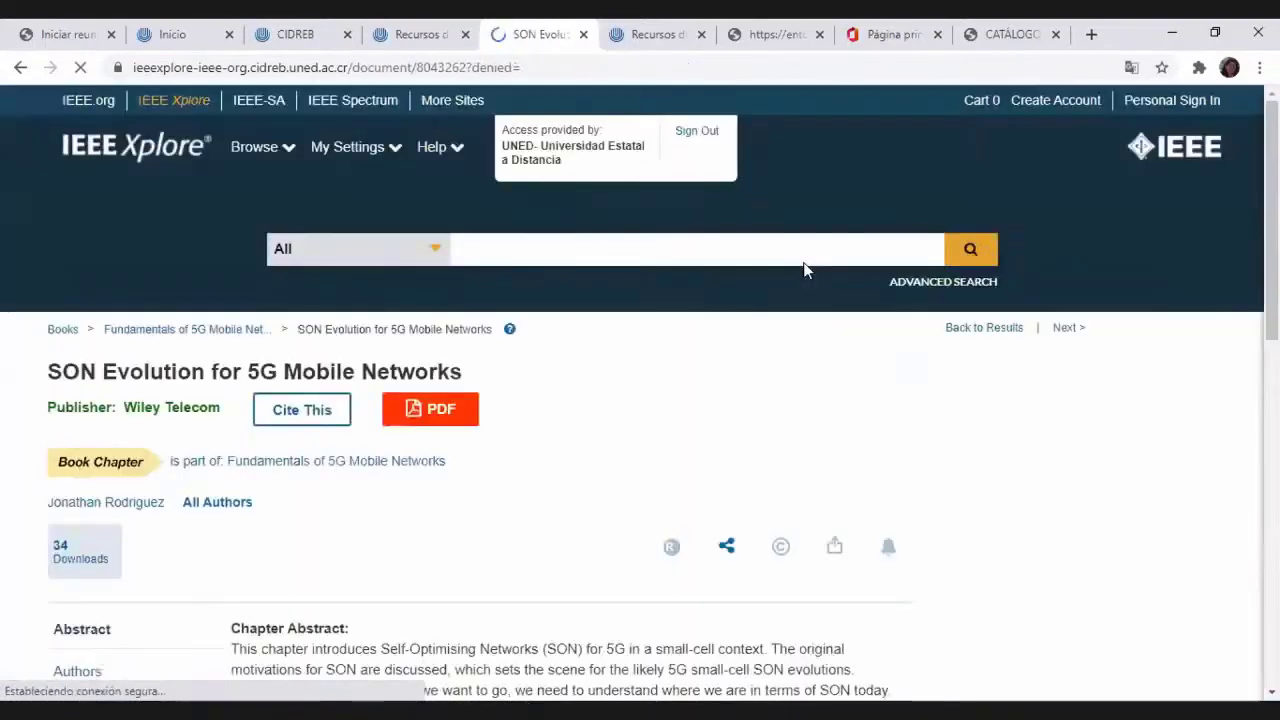
Examine the chapter's page, including its abstract, outline, publication details and related publications
scroll(715, 336, "down", 2)
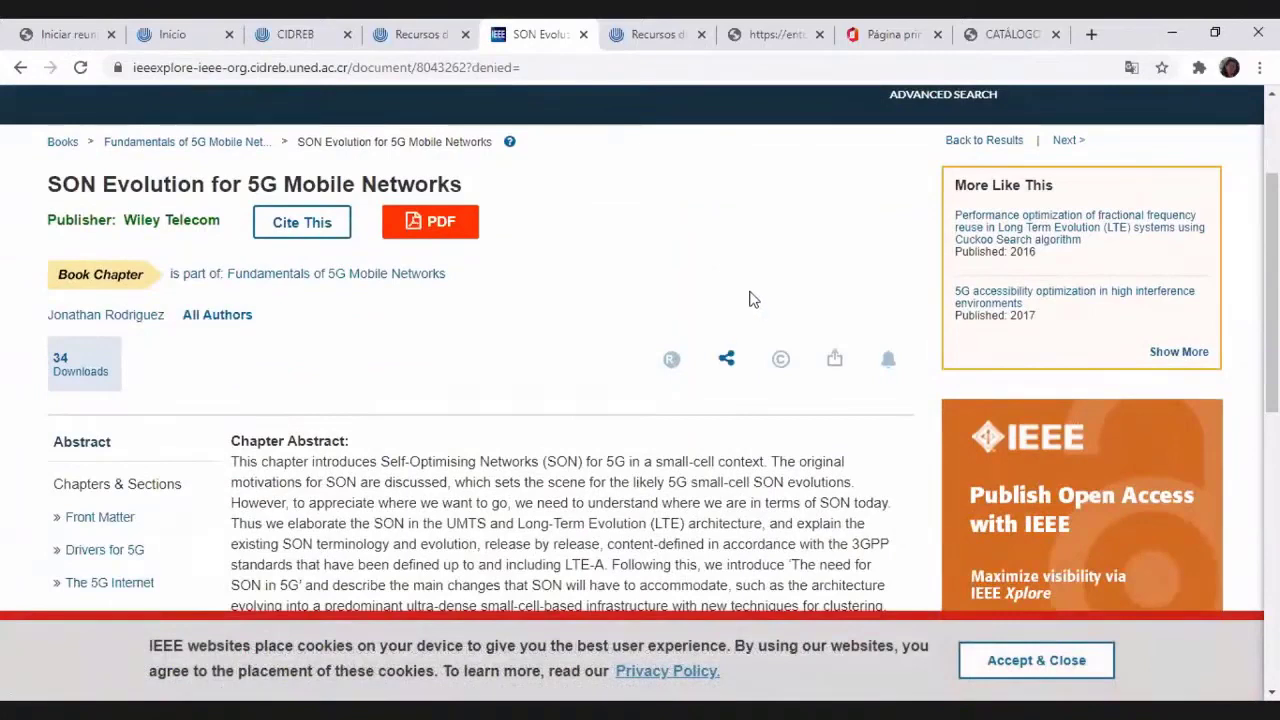
scroll(545, 320, "down", 1)
scroll(545, 320, "down", 2)
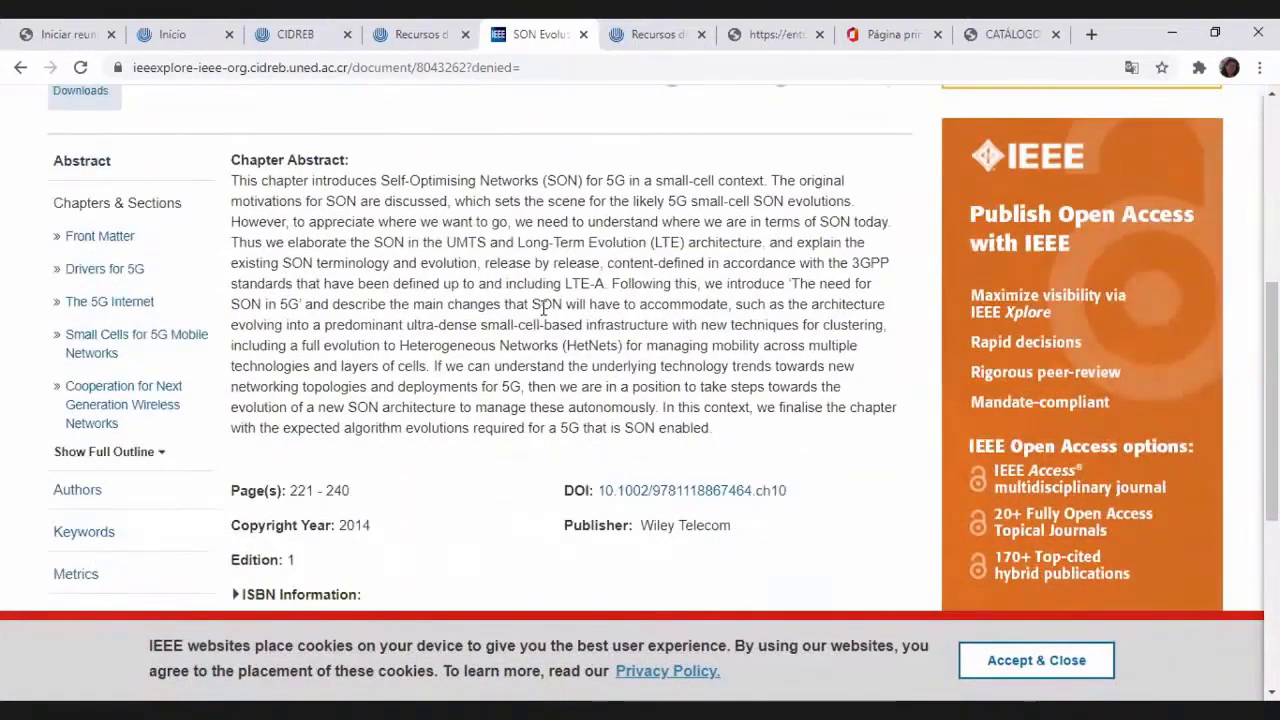
scroll(543, 308, "down", 1)
scroll(543, 308, "down", 4)
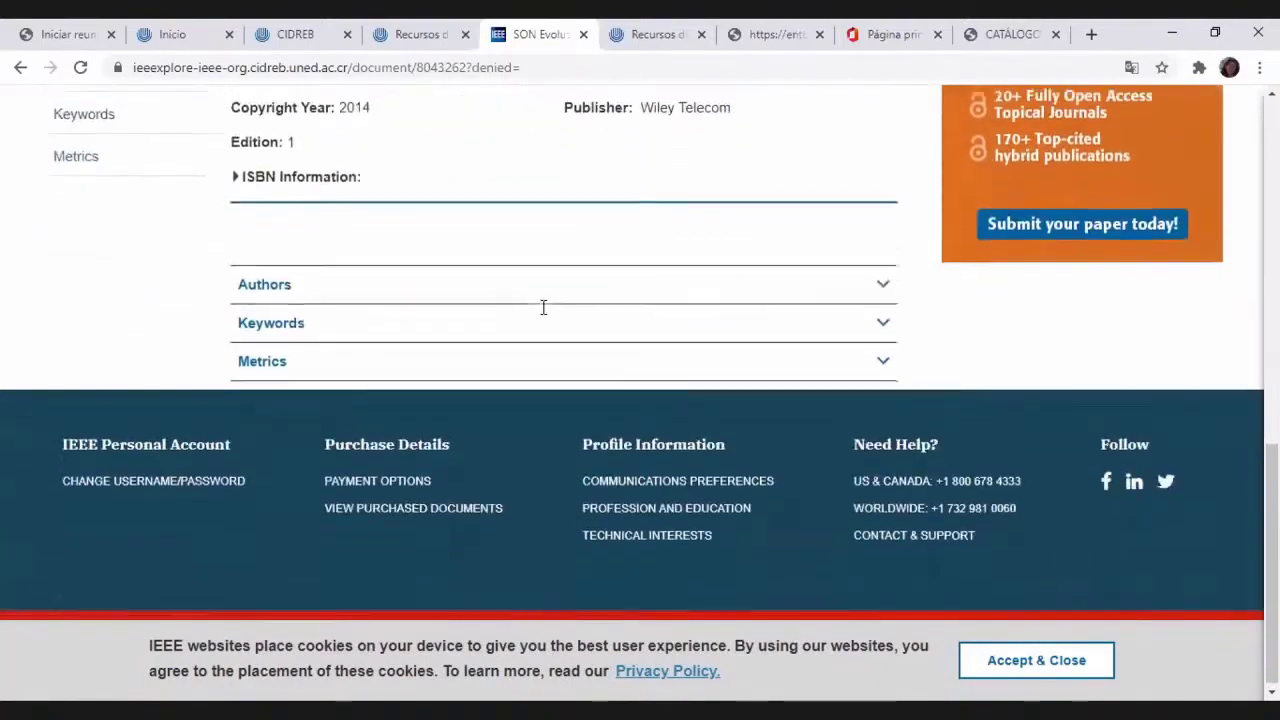
scroll(543, 310, "up", 7)
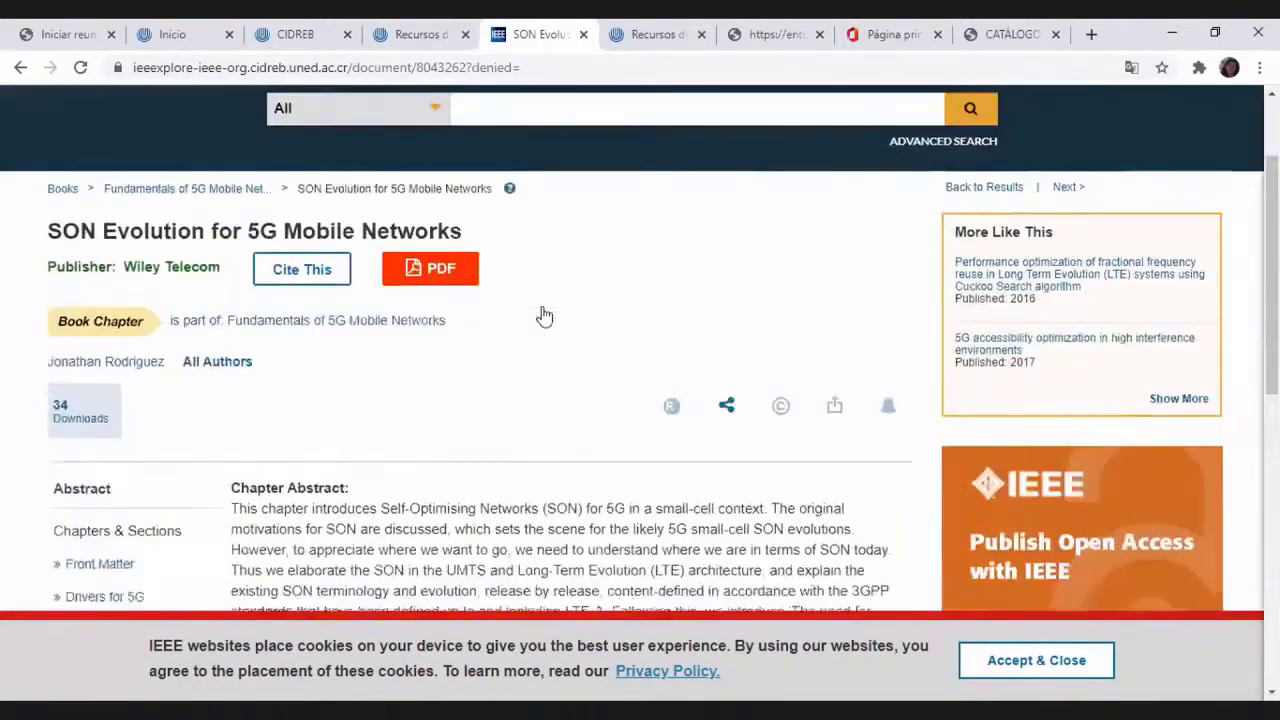
scroll(545, 316, "down", 4)
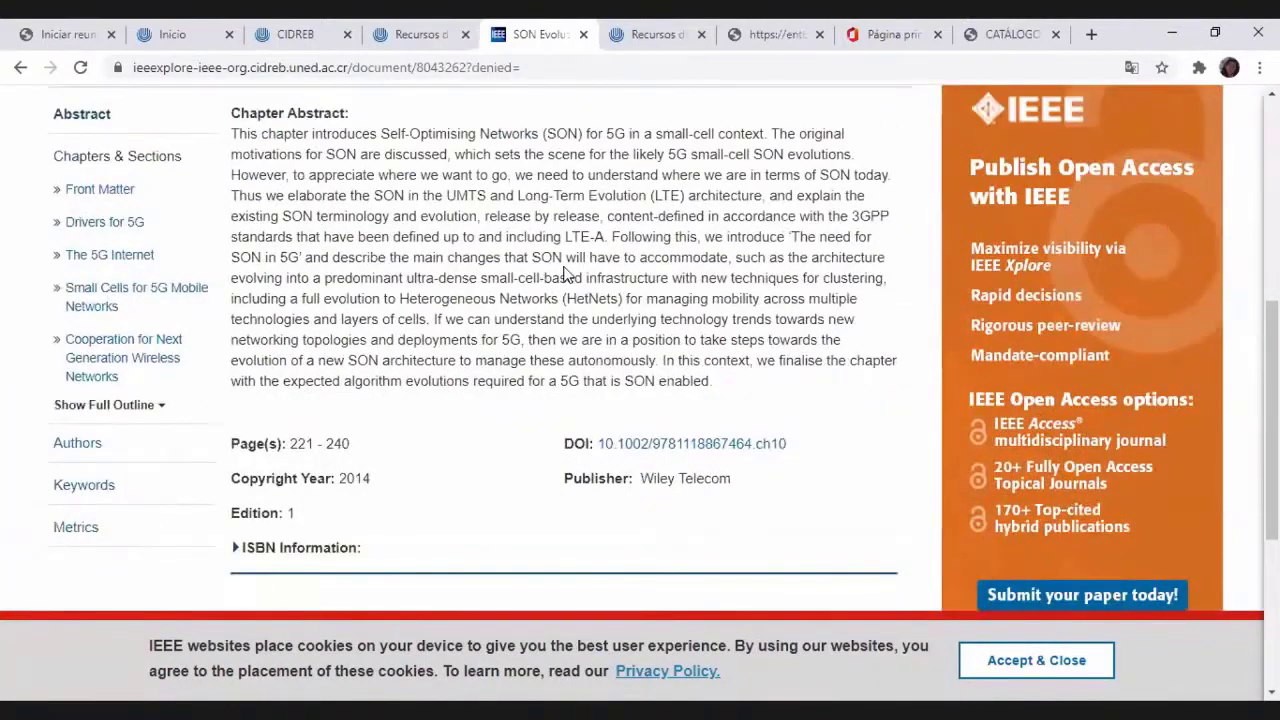
scroll(565, 275, "up", 1)
scroll(565, 270, "up", 2)
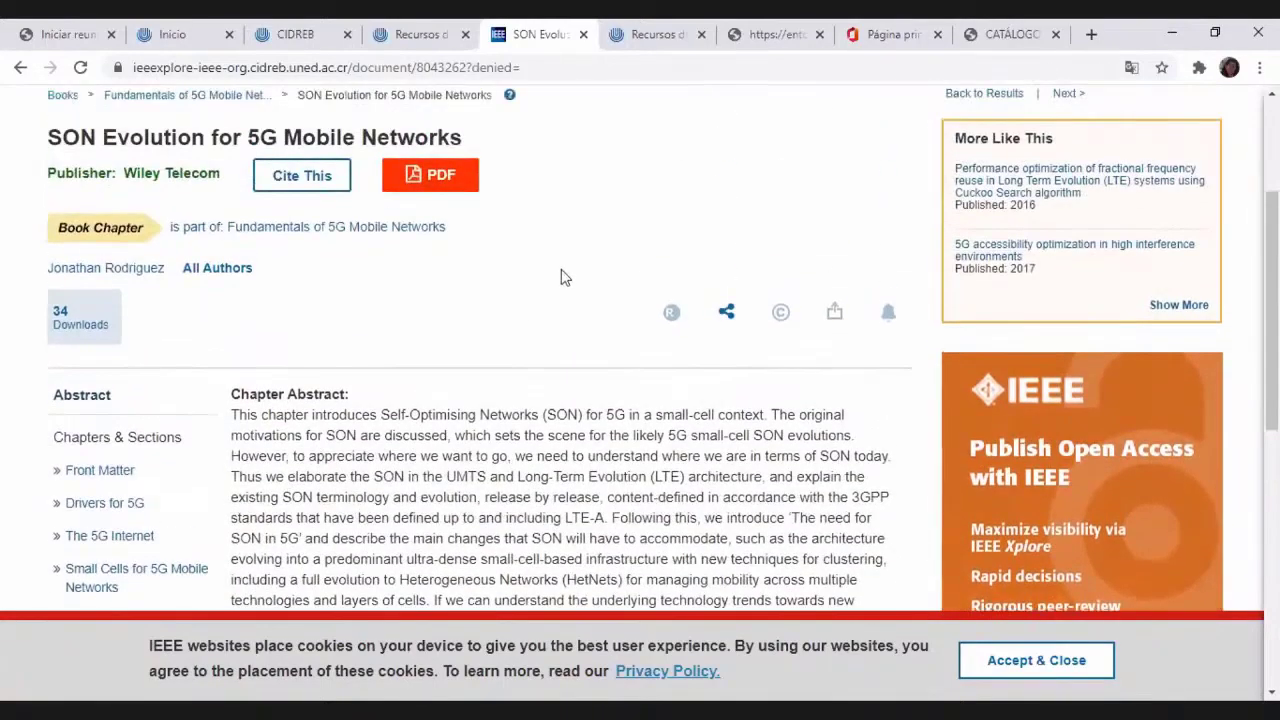
scroll(563, 277, "up", 3)
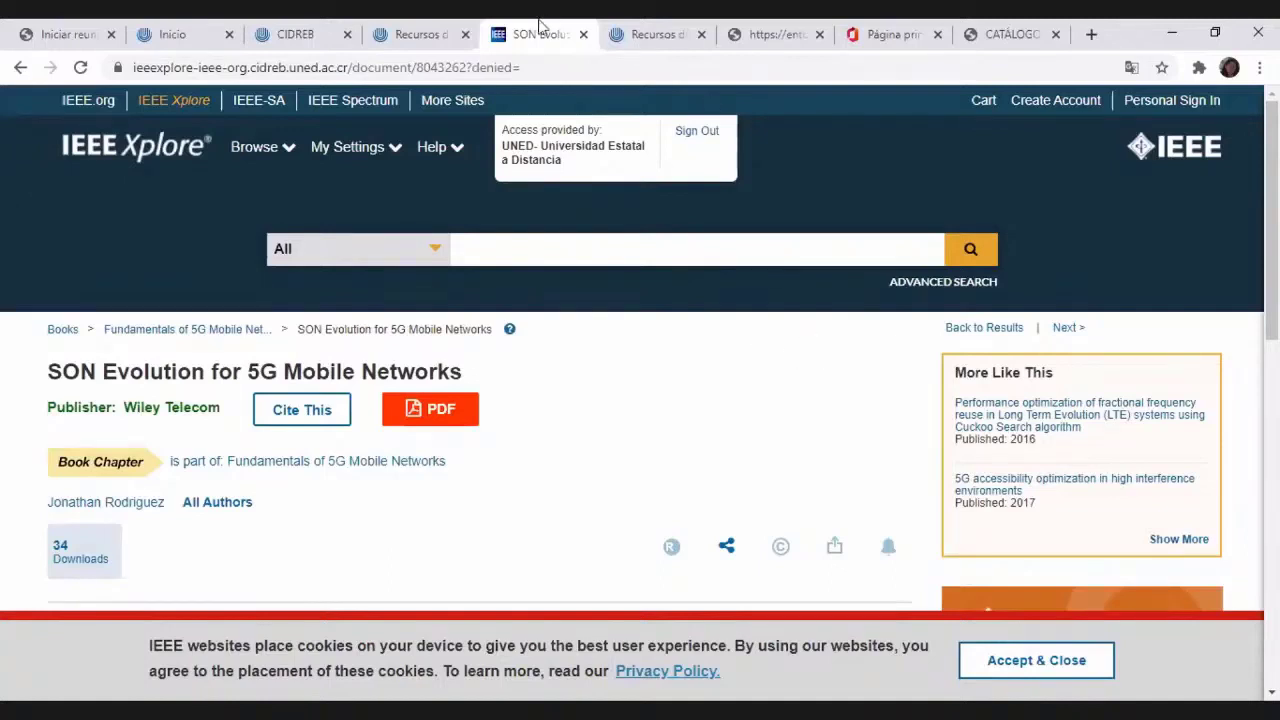
Return to the book-filtered 5G results and check which content types the main search can be limited to
left_click(21, 72)
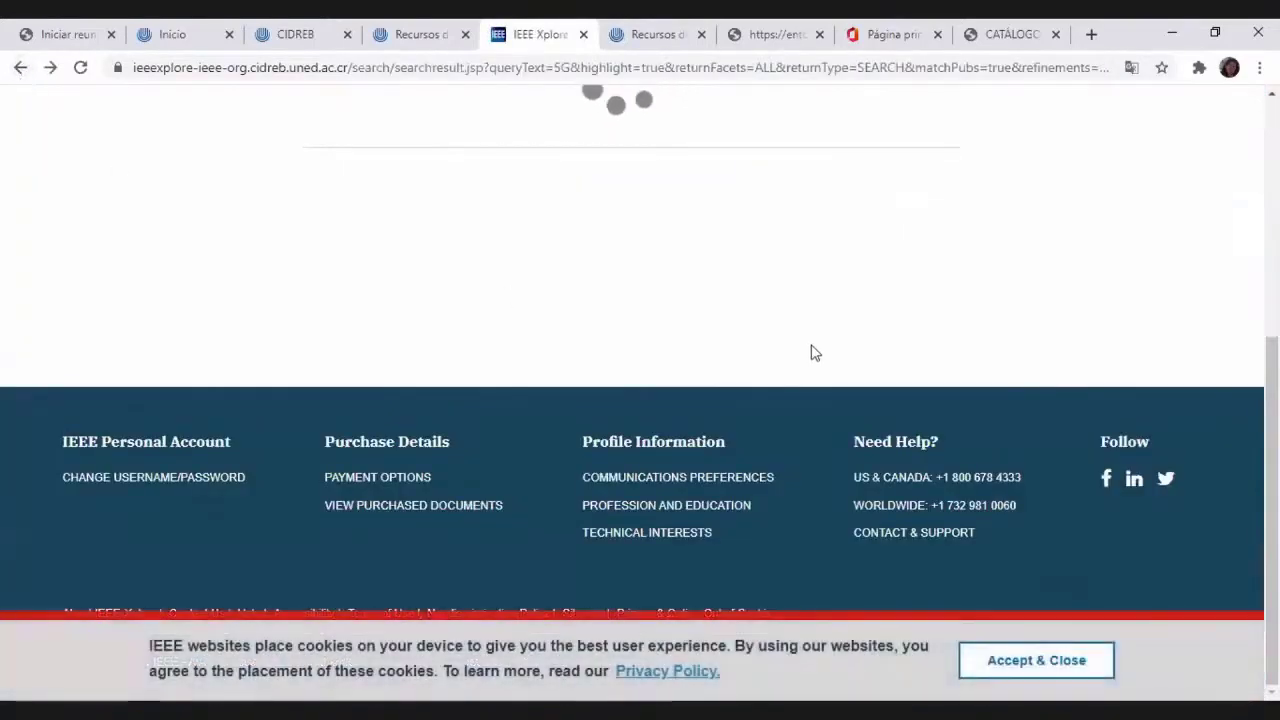
scroll(1012, 275, "up", 6)
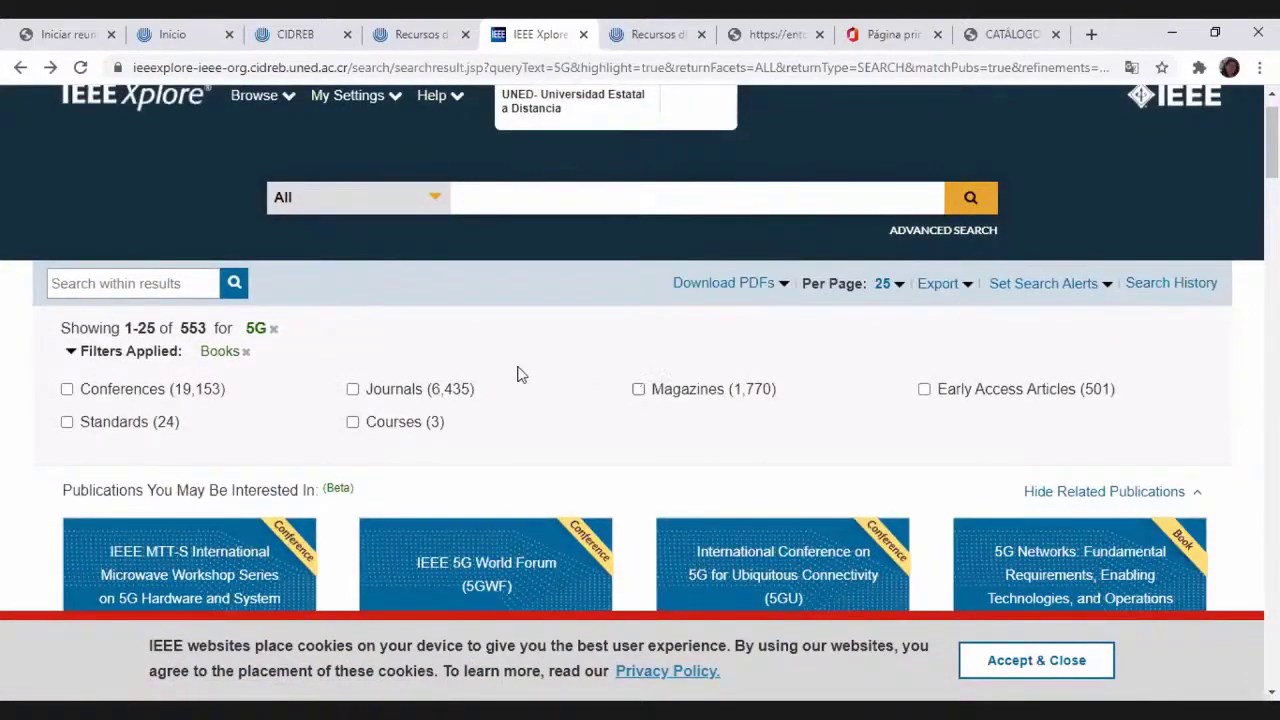
scroll(519, 374, "up", 1)
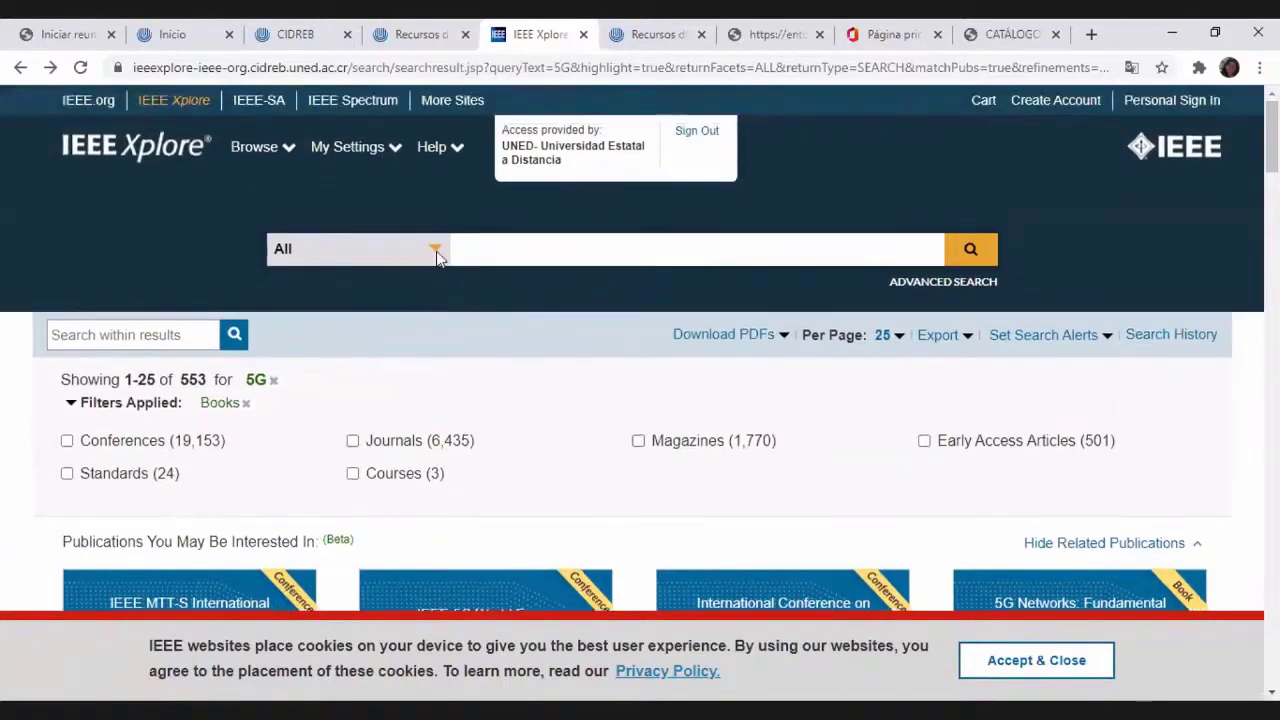
left_click(437, 256)
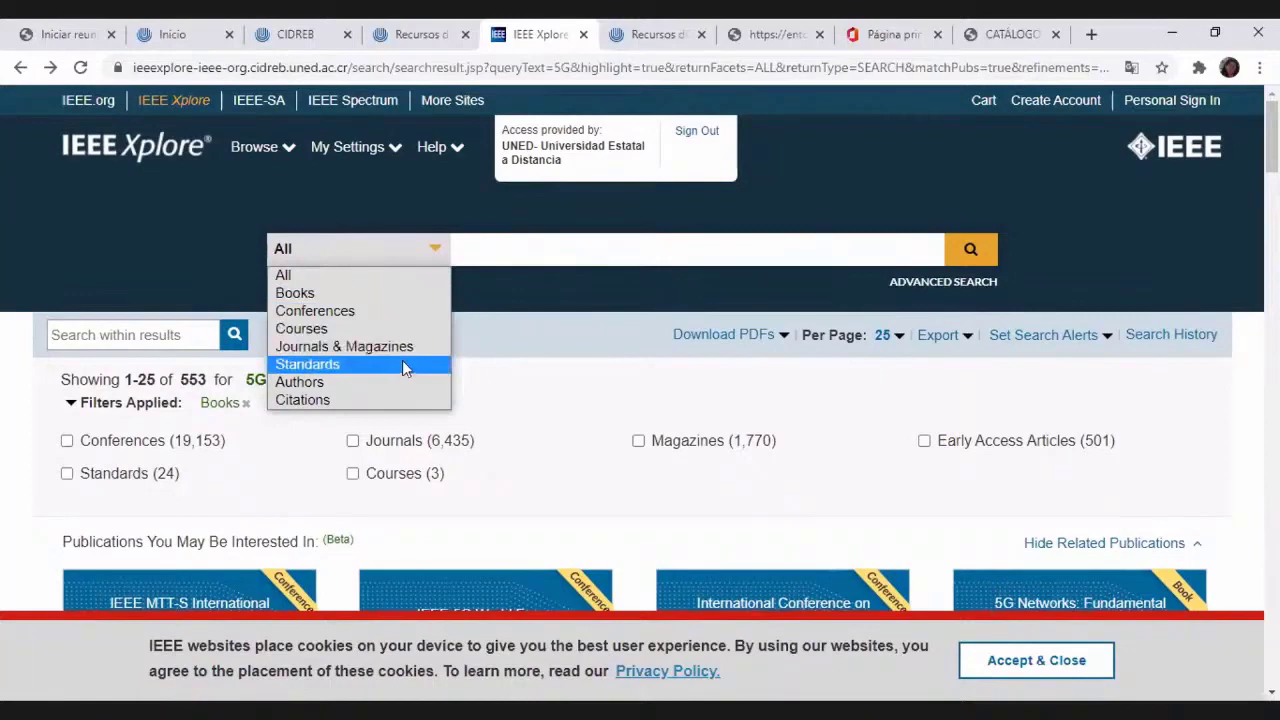
left_click(566, 370)
scroll(561, 366, "down", 4)
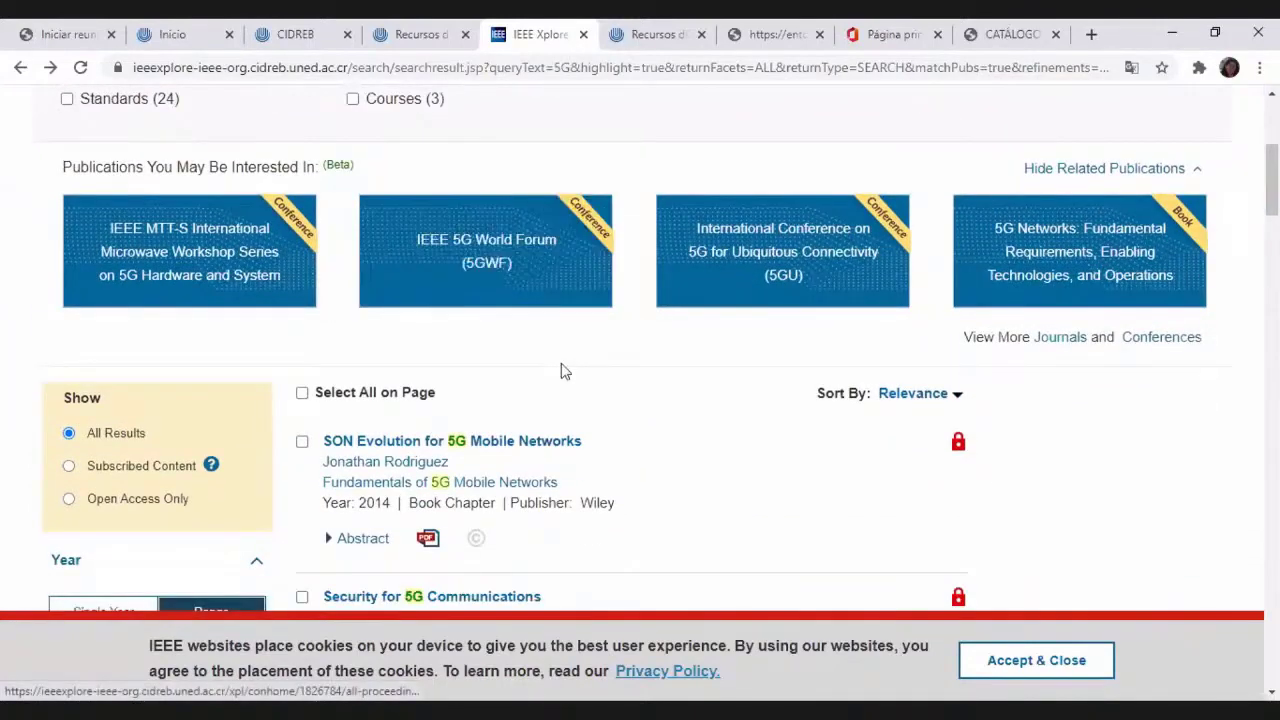
Search all IEEE Xplore content for "internet of things" and accept the site's cookies
scroll(563, 369, "up", 4)
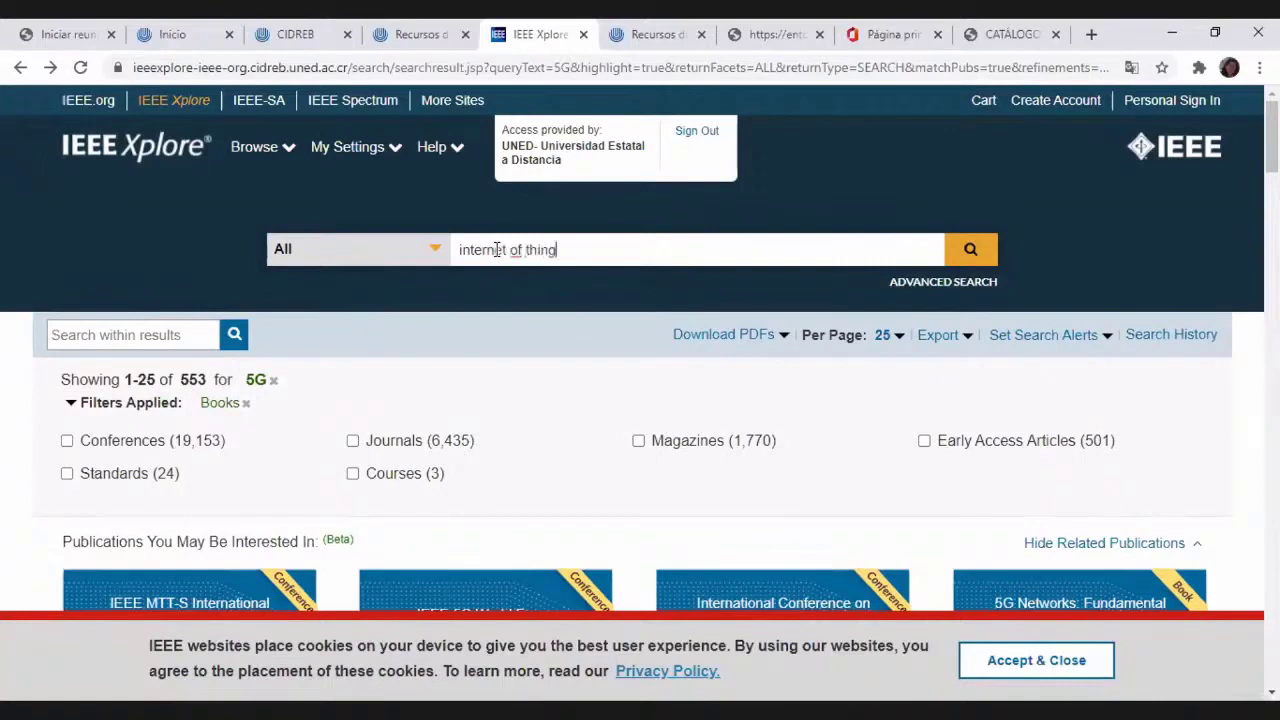
key("Return")
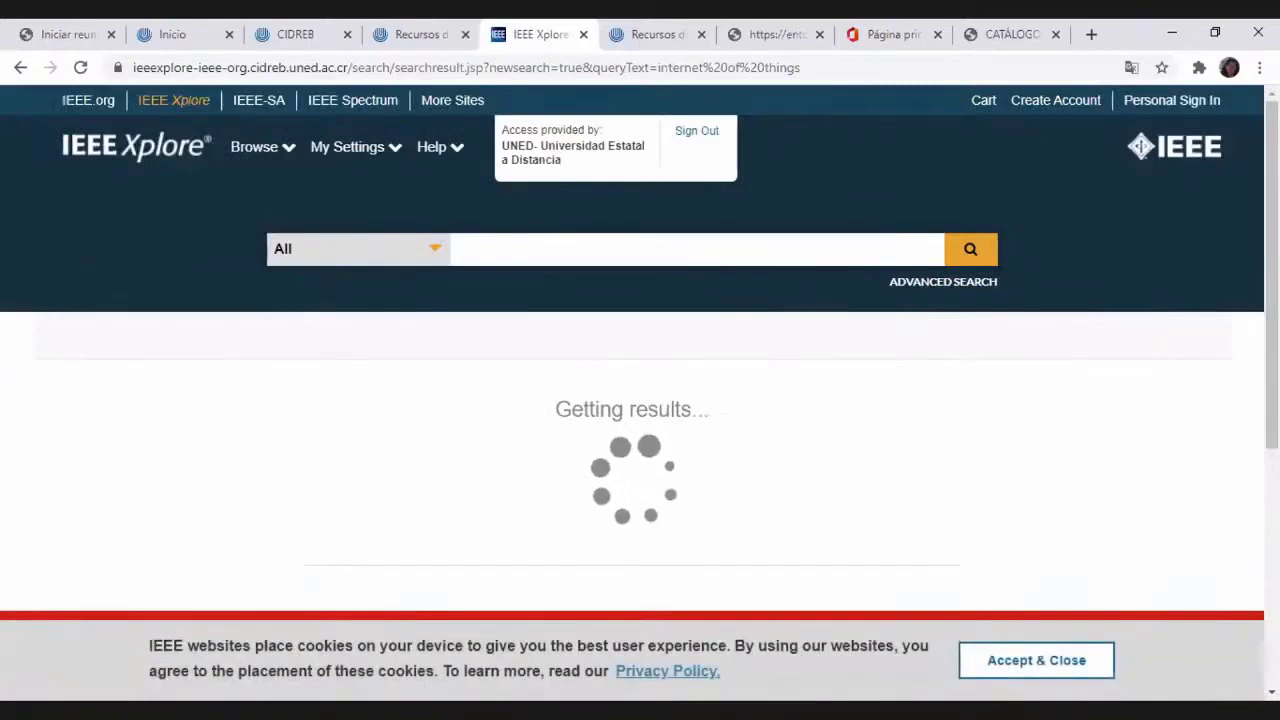
left_click(1060, 650)
scroll(925, 410, "down", 5)
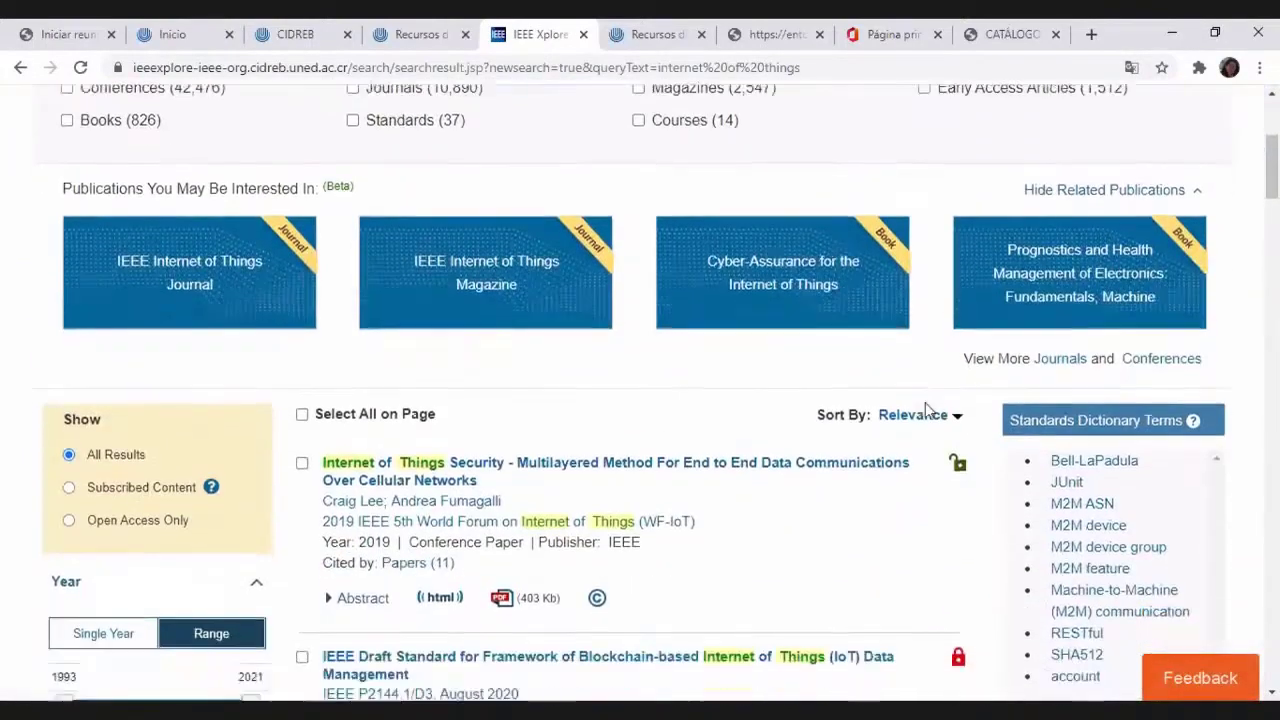
Set the publication year range of the "internet of things" results to 2016–2021, leaving it unapplied, and look back over the results
scroll(930, 395, "down", 2)
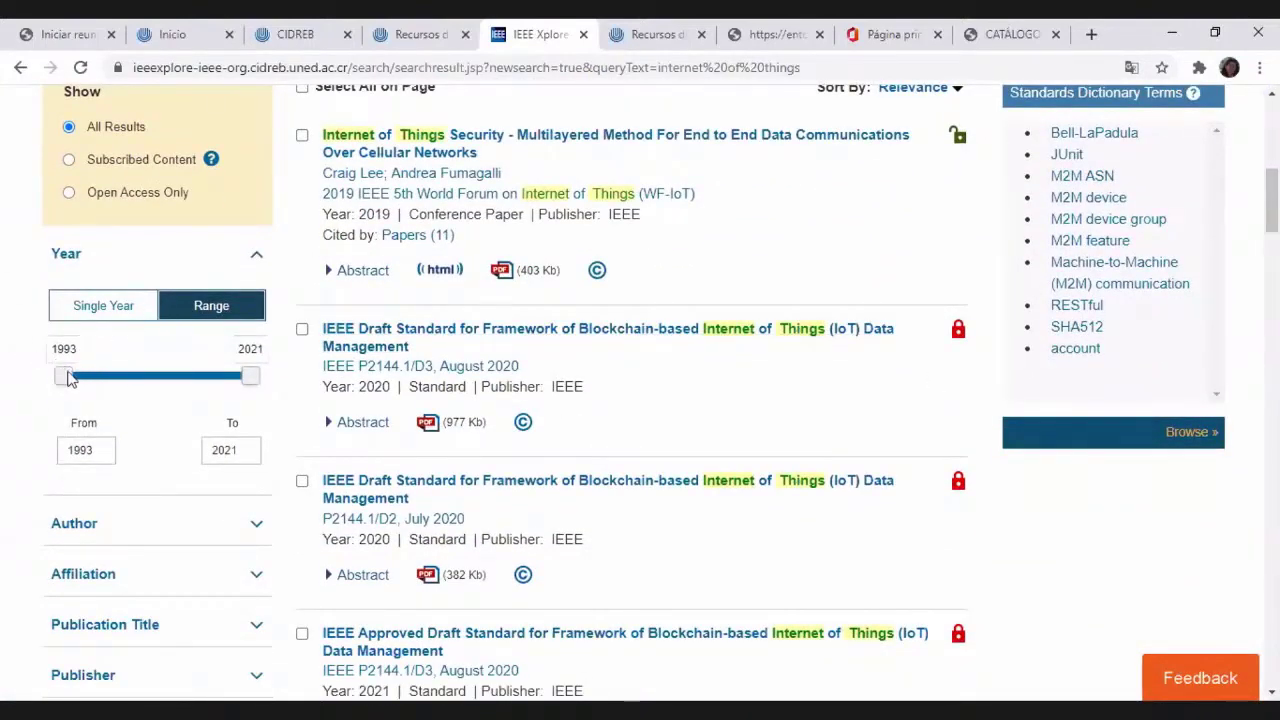
left_click_drag(66, 377, 222, 372)
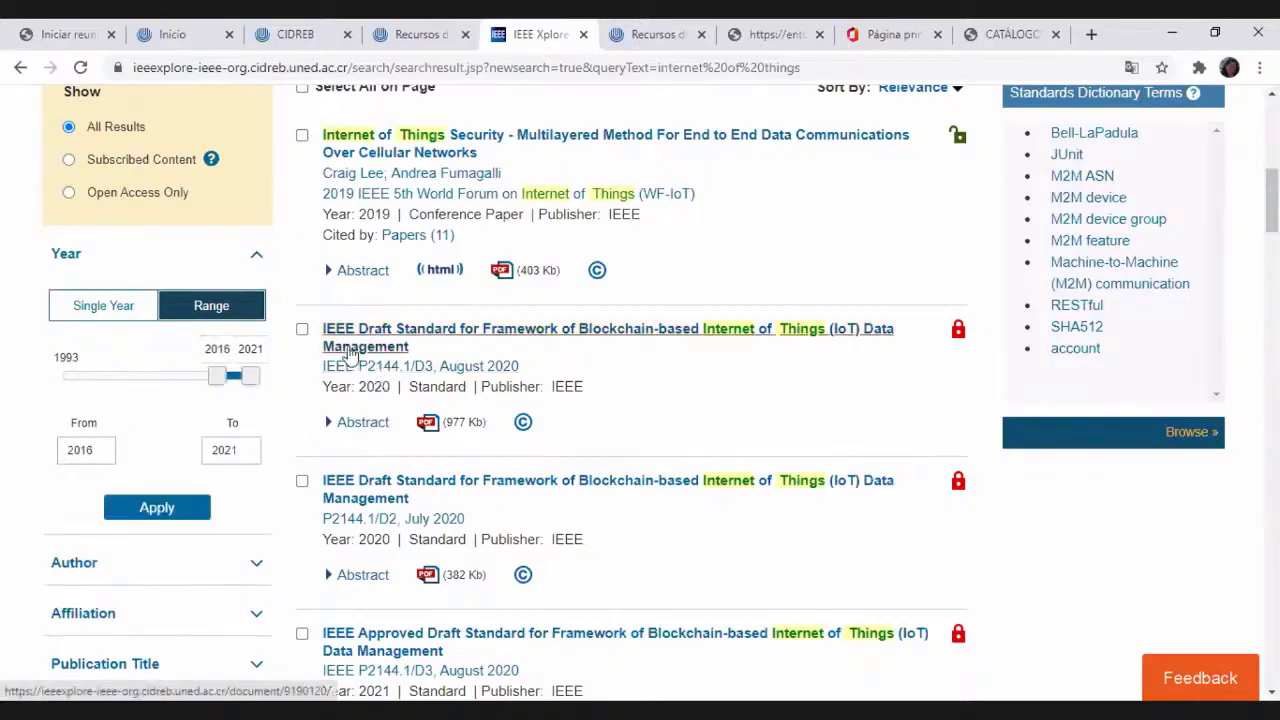
scroll(290, 420, "down", 1)
scroll(290, 420, "down", 1)
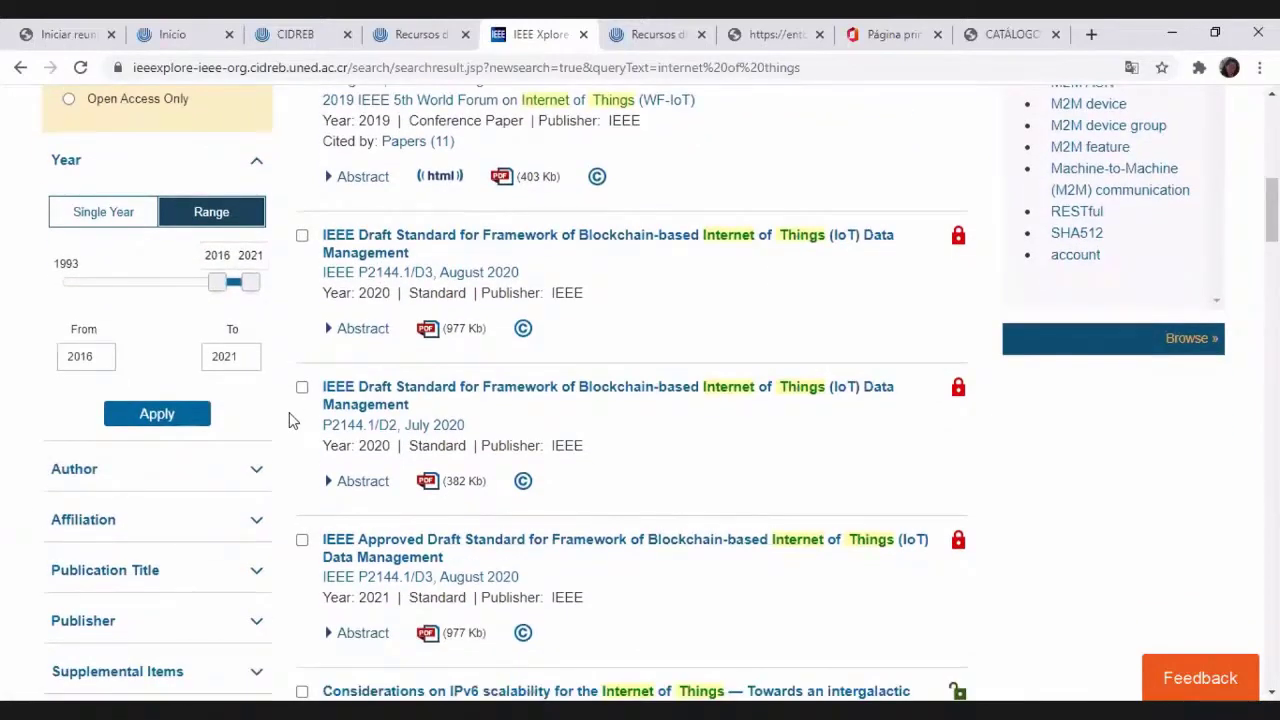
scroll(290, 420, "up", 4)
scroll(290, 420, "down", 2)
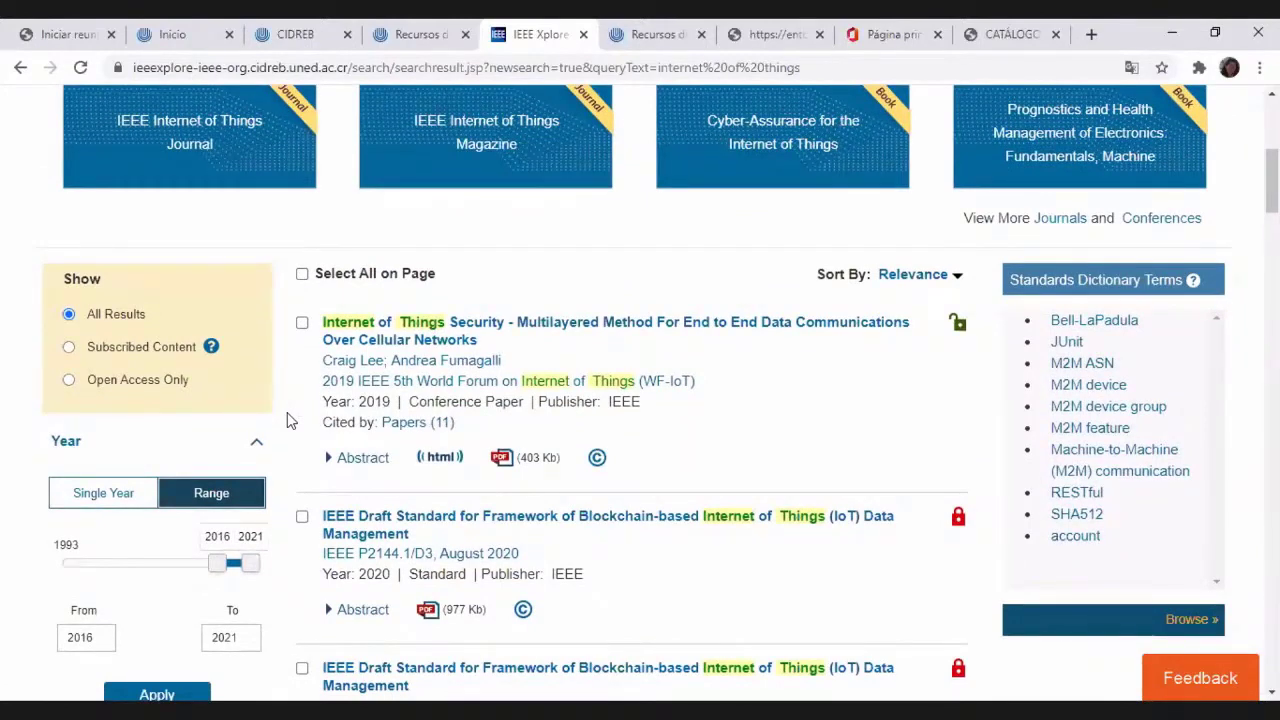
scroll(933, 648, "up", 5)
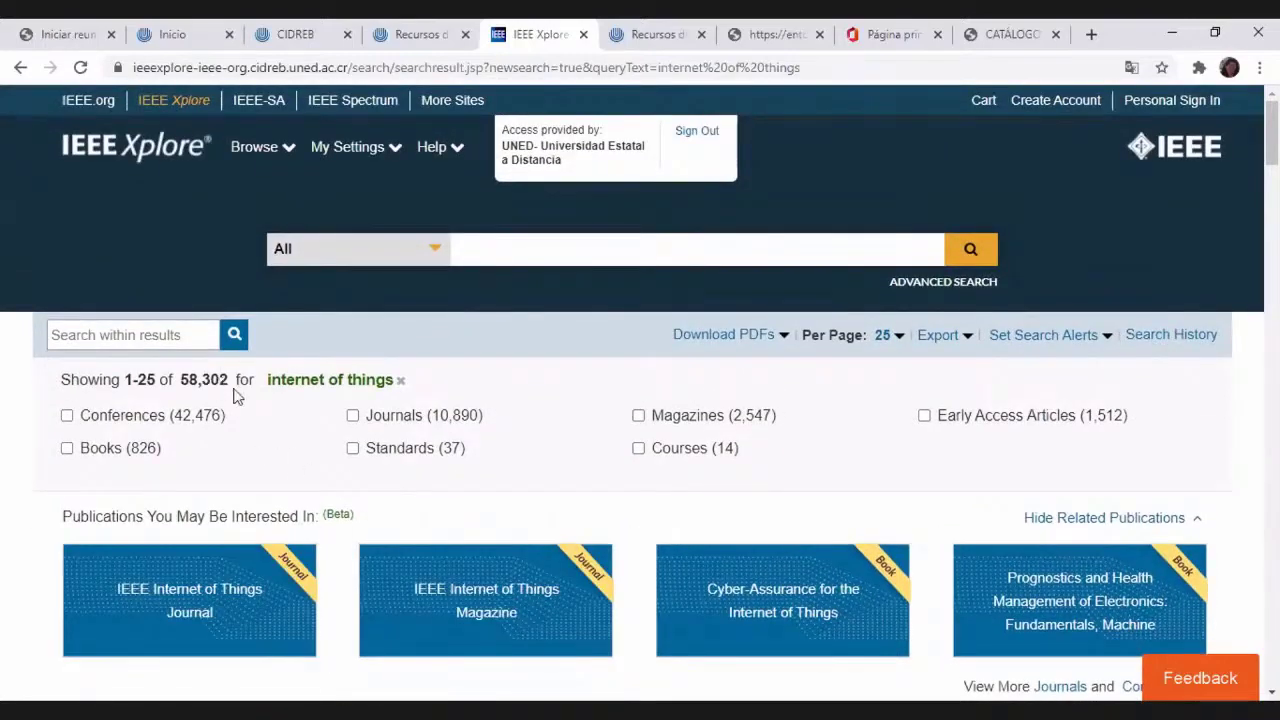
Expand the Author and Affiliation filters of the results and check which authors and institutions can be chosen
scroll(240, 420, "down", 10)
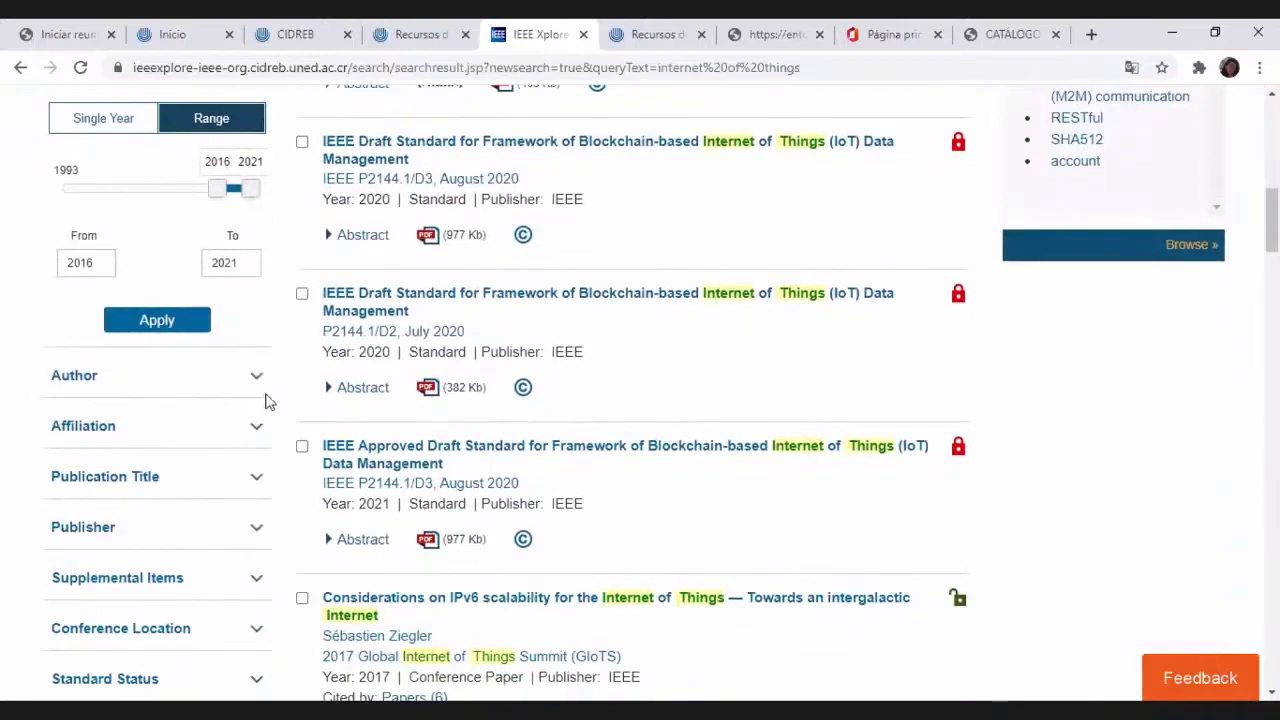
left_click(257, 381)
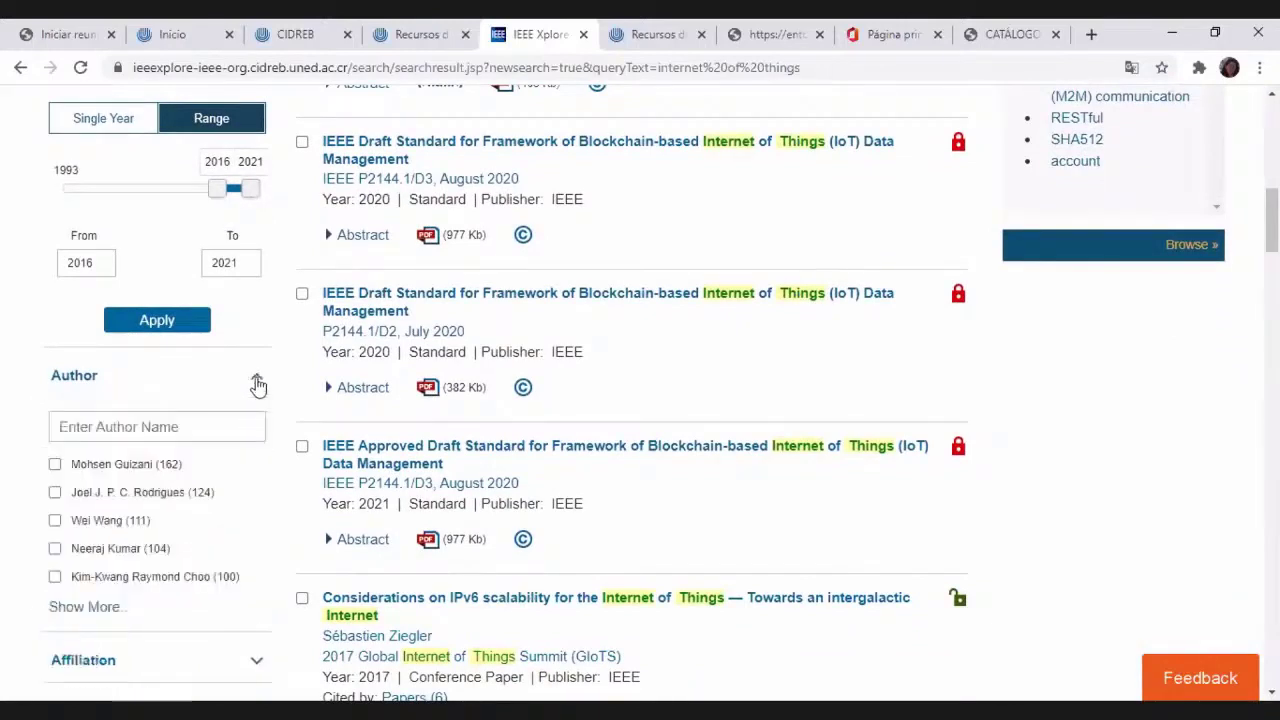
scroll(308, 397, "down", 1)
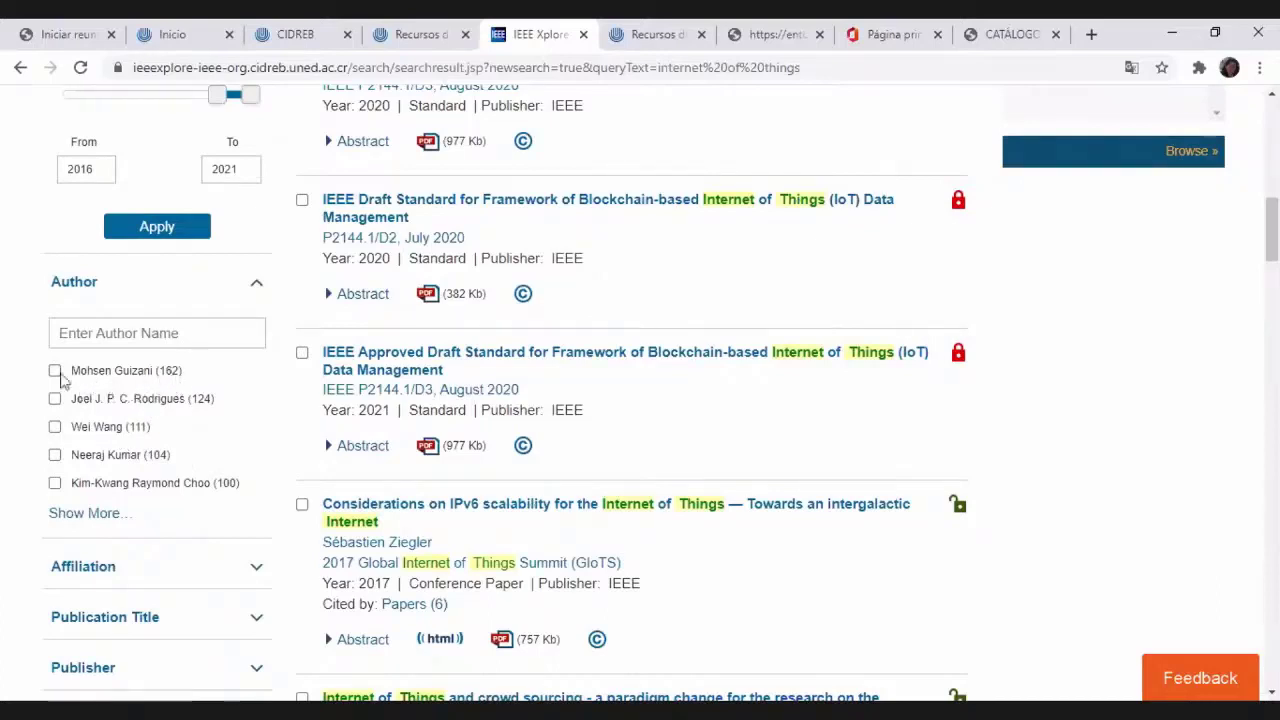
scroll(238, 395, "down", 1)
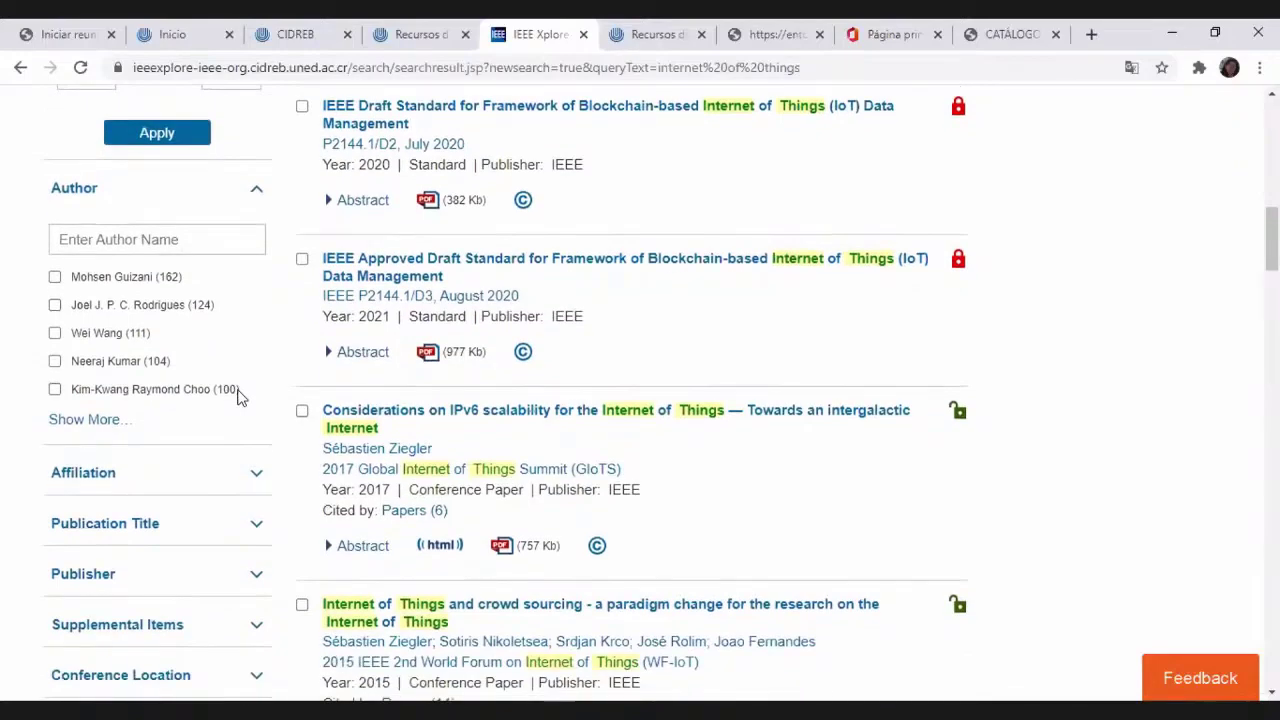
scroll(238, 395, "down", 1)
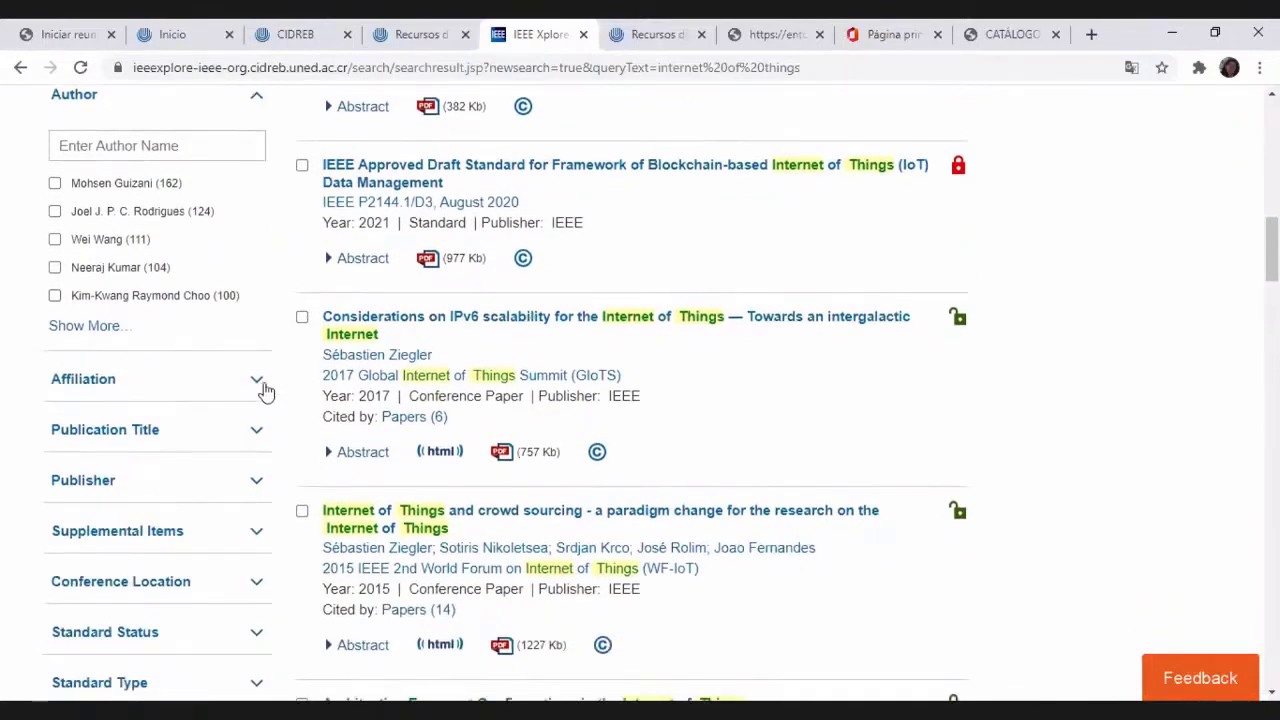
left_click(258, 381)
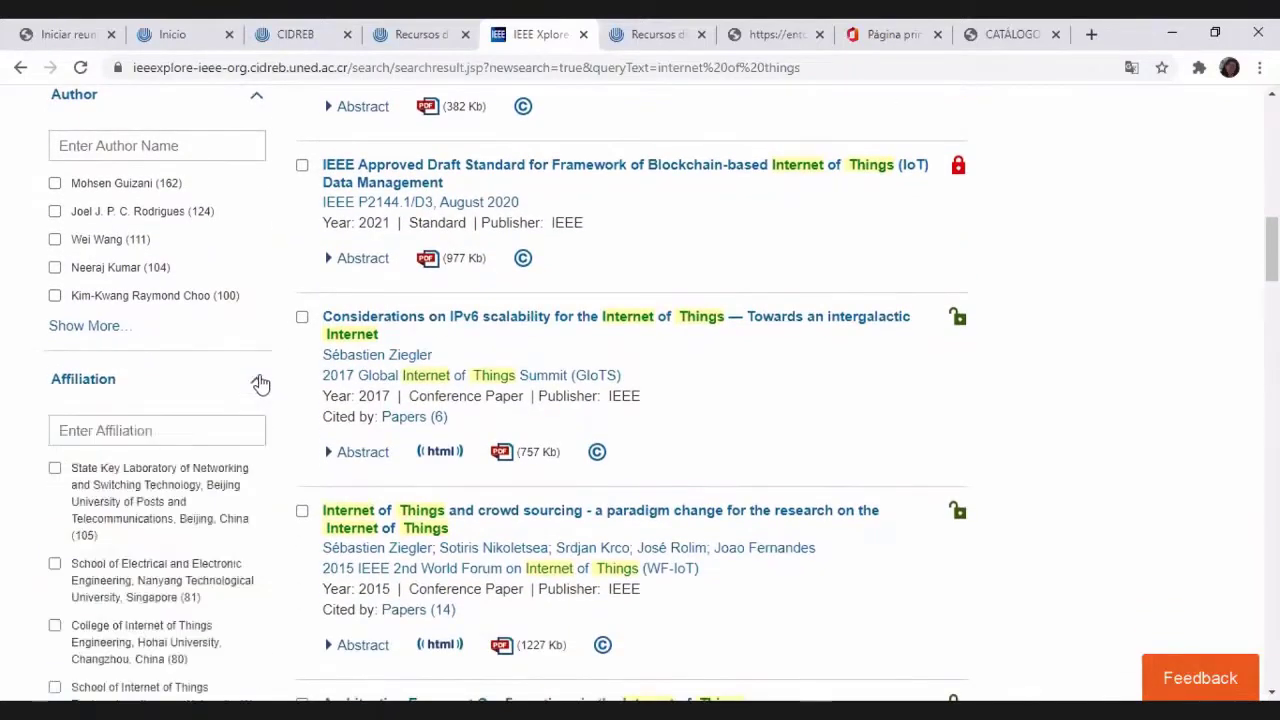
scroll(260, 384, "down", 4)
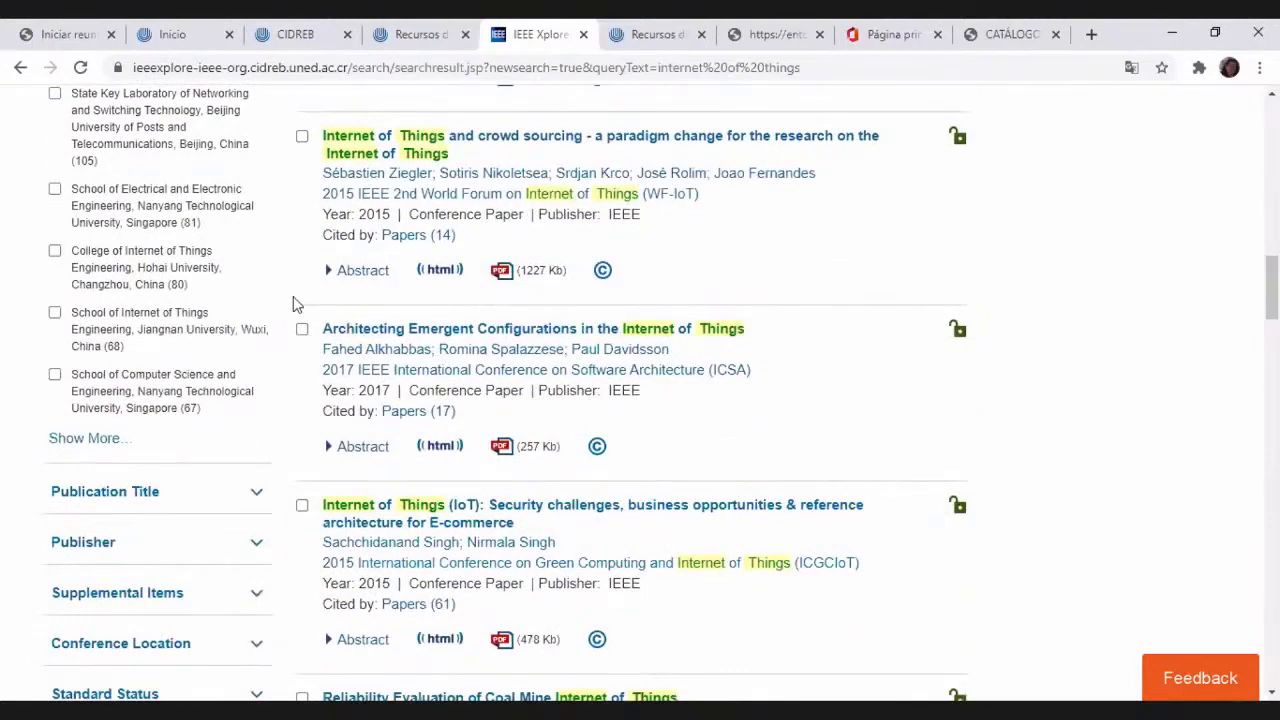
scroll(296, 303, "down", 2)
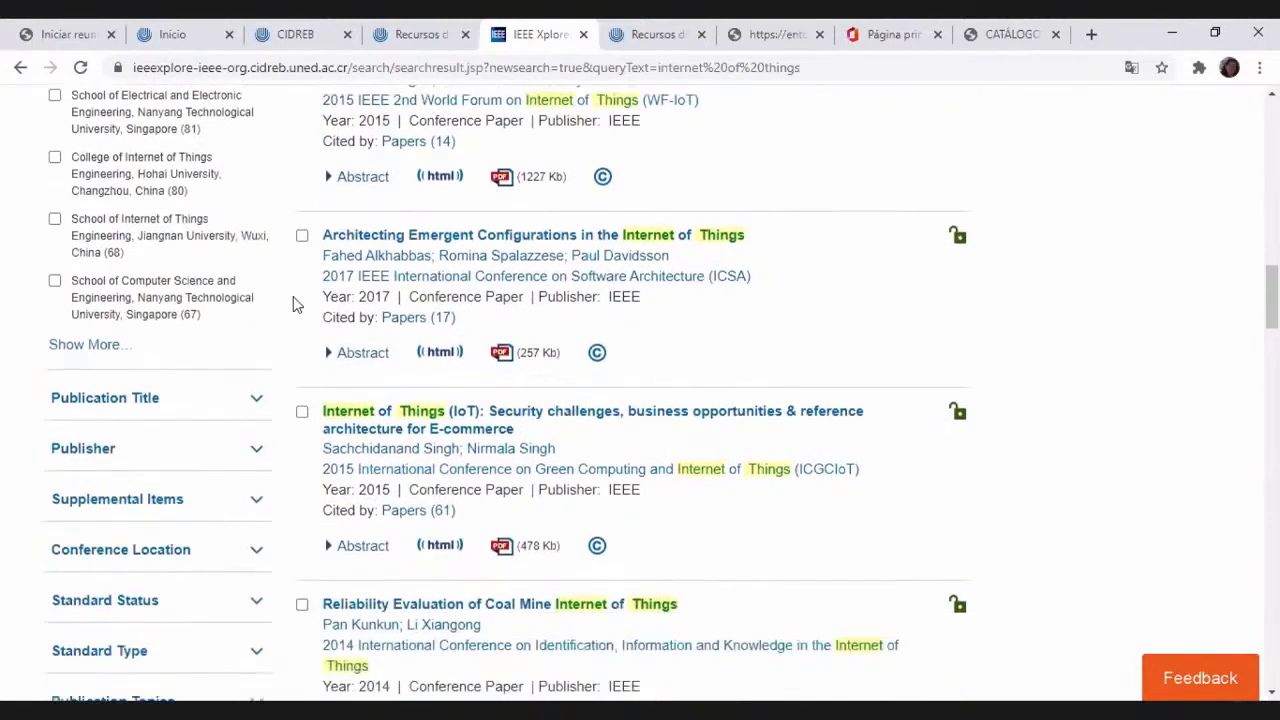
Expand the Publication Title, Publisher and Standard Type filters and review the options each one offers
left_click(259, 307)
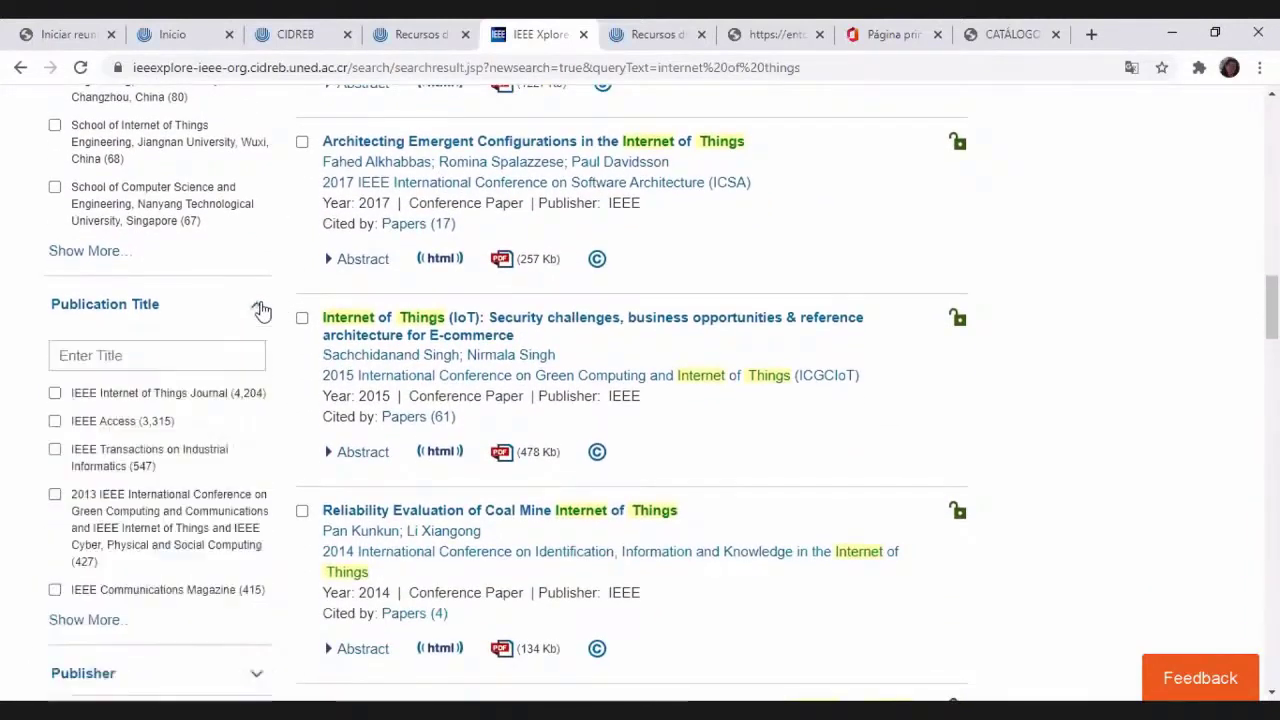
scroll(260, 310, "down", 4)
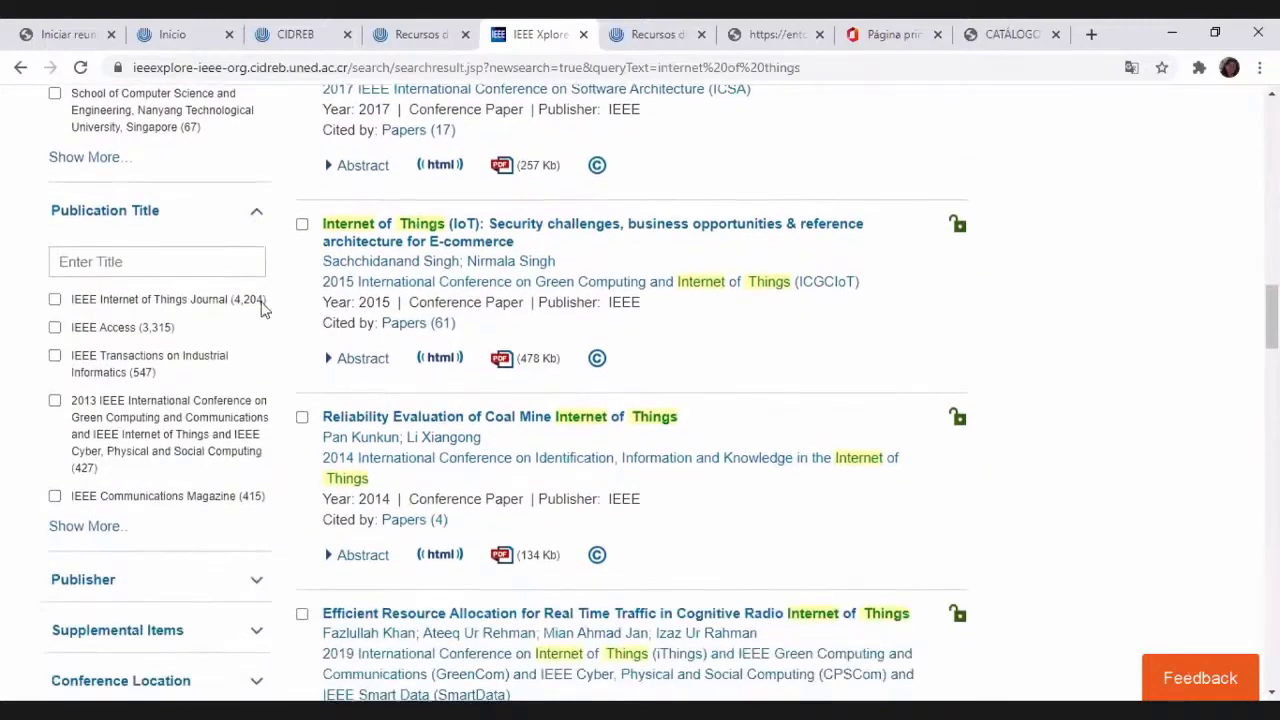
left_click(258, 303)
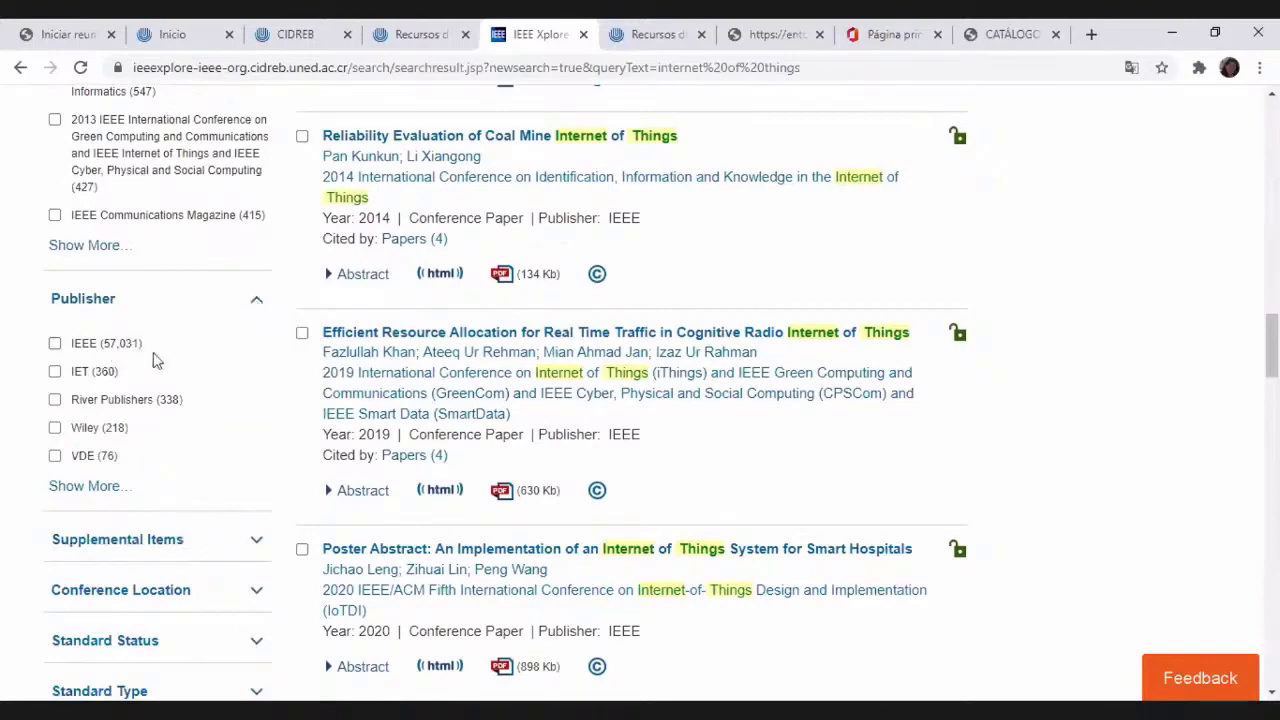
scroll(155, 360, "down", 3)
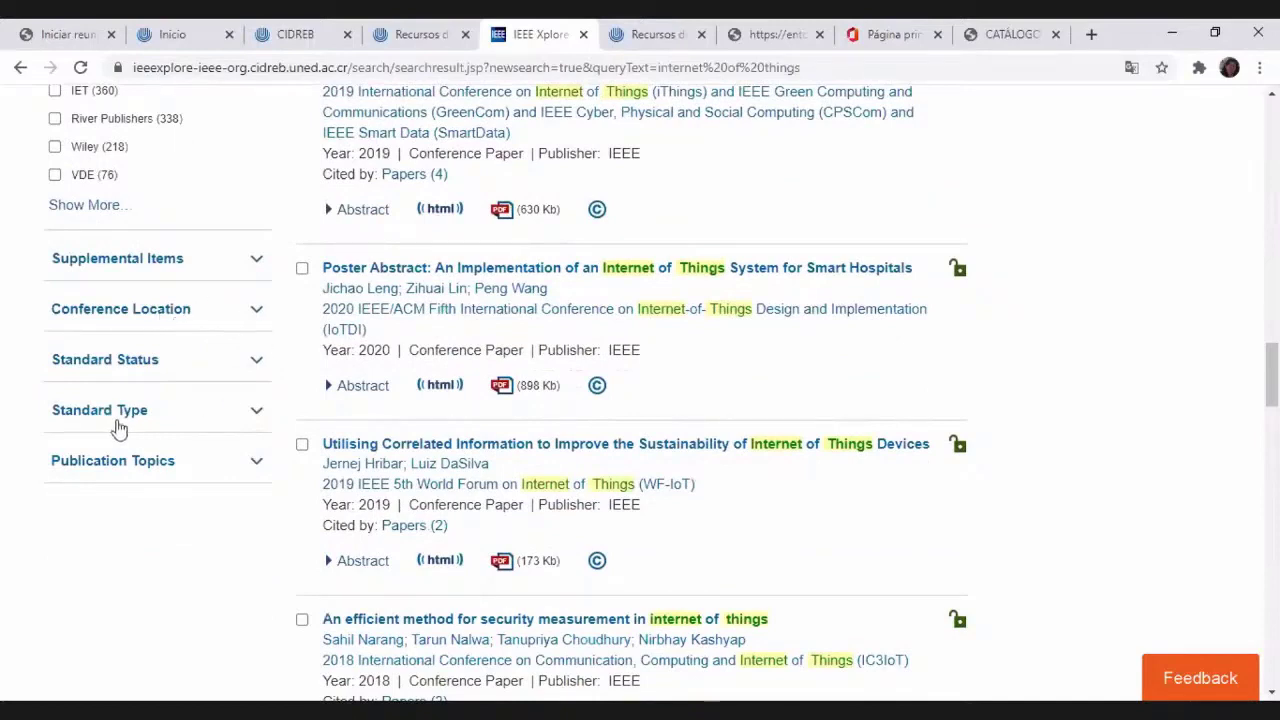
left_click(258, 412)
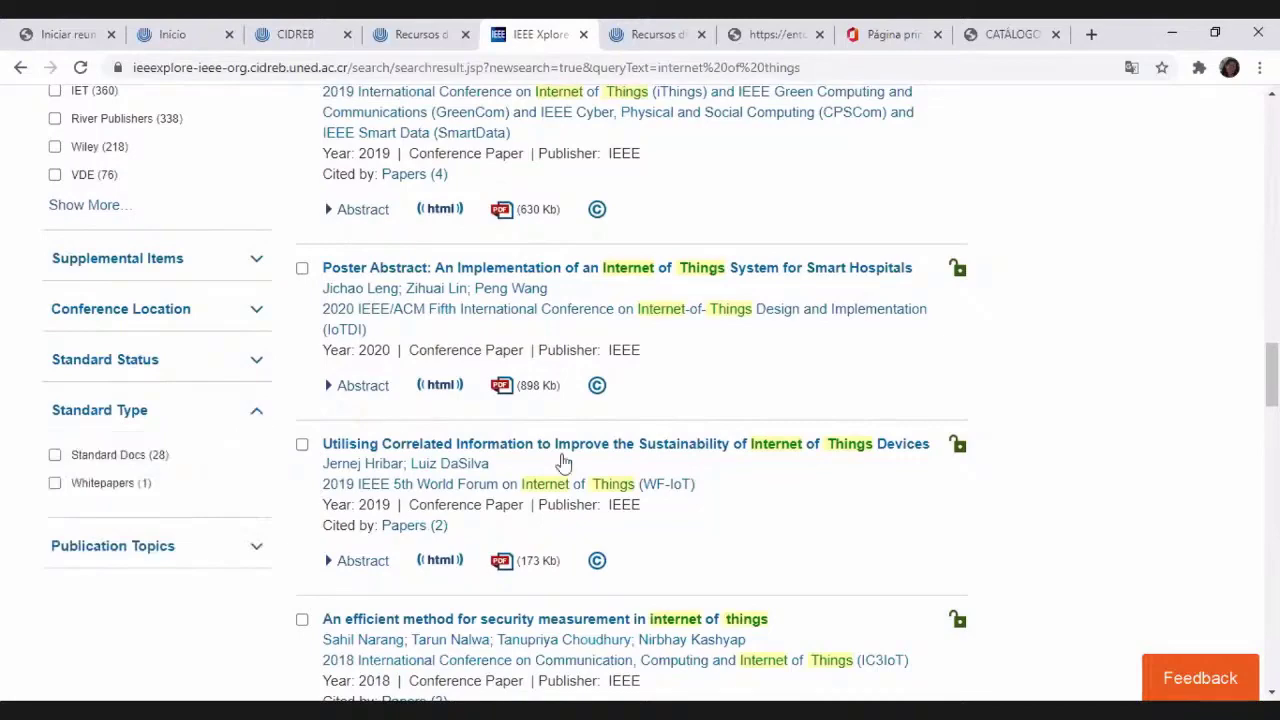
Filter the "internet of things" results to show only Journals
scroll(1058, 414, "up", 3)
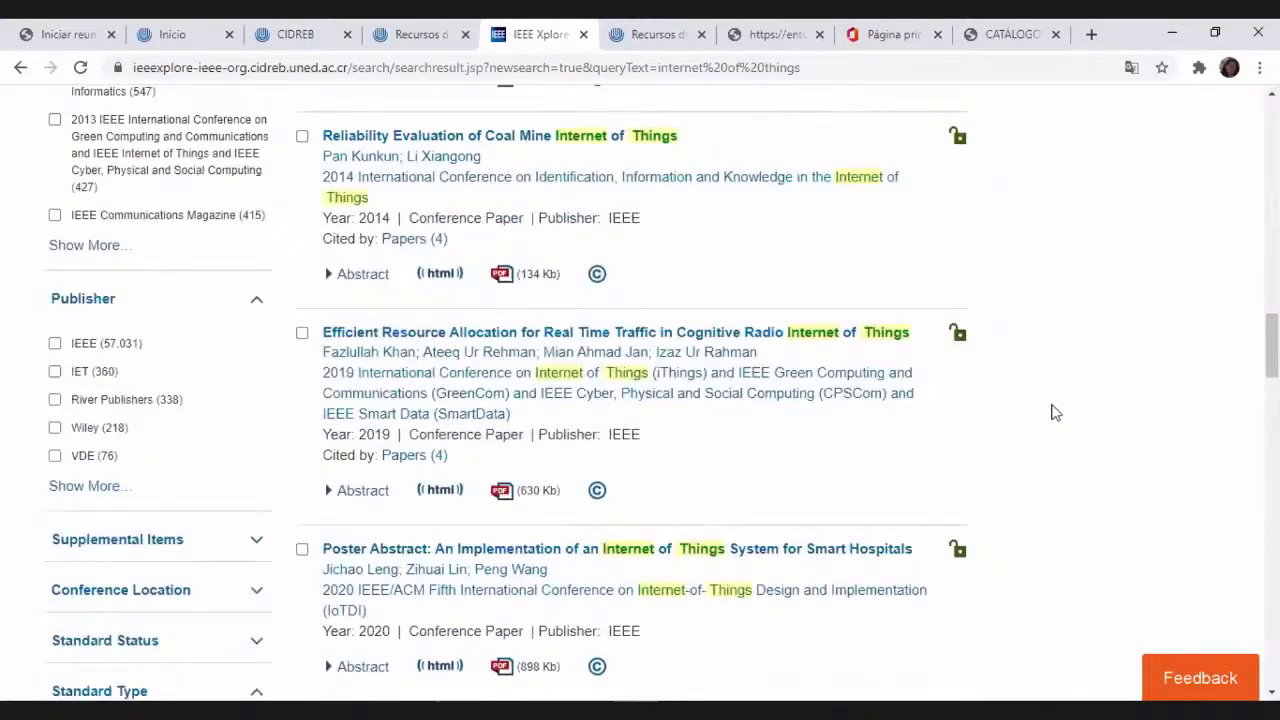
scroll(1055, 412, "up", 5)
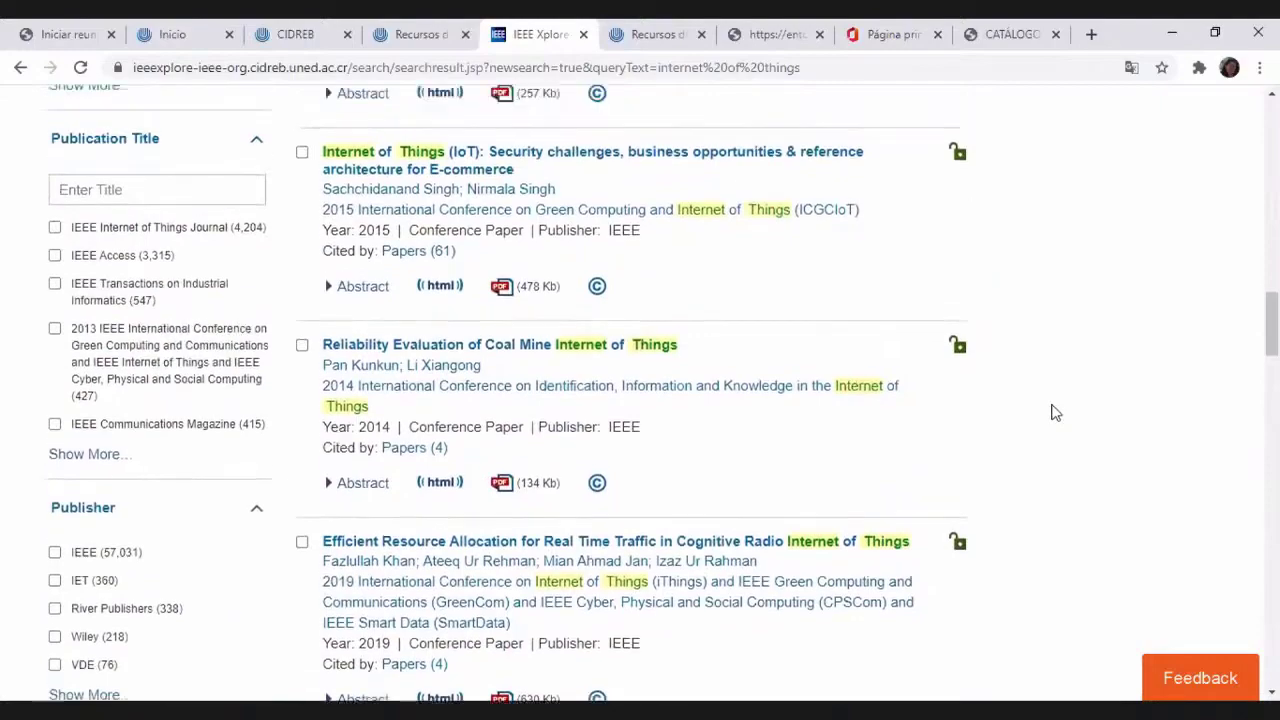
scroll(1055, 412, "up", 5)
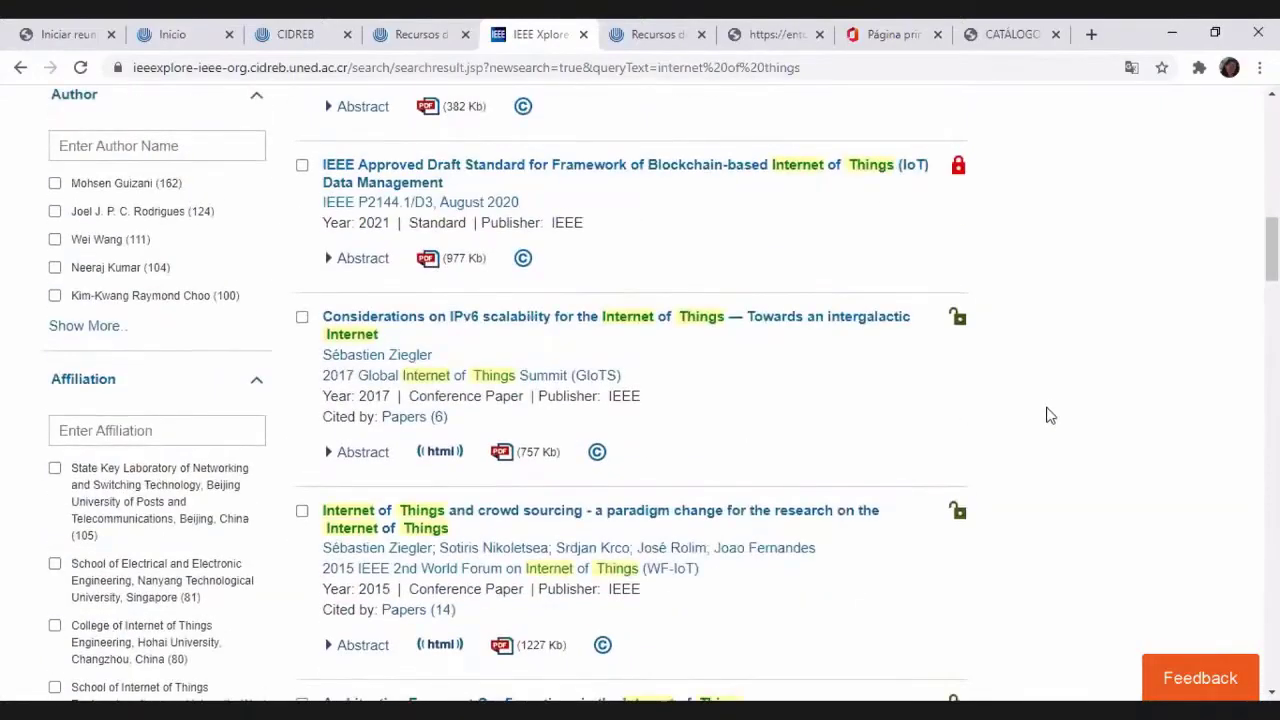
left_click_drag(1273, 254, 1273, 100)
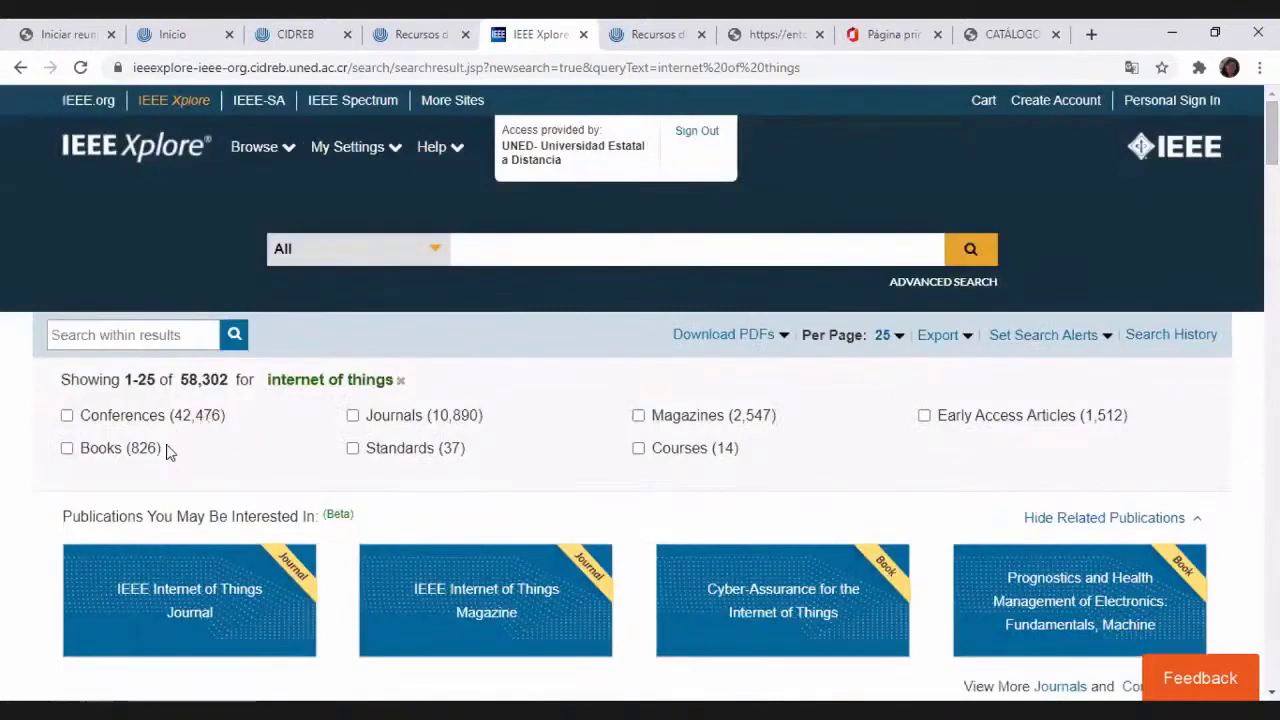
left_click(352, 416)
left_click(608, 491)
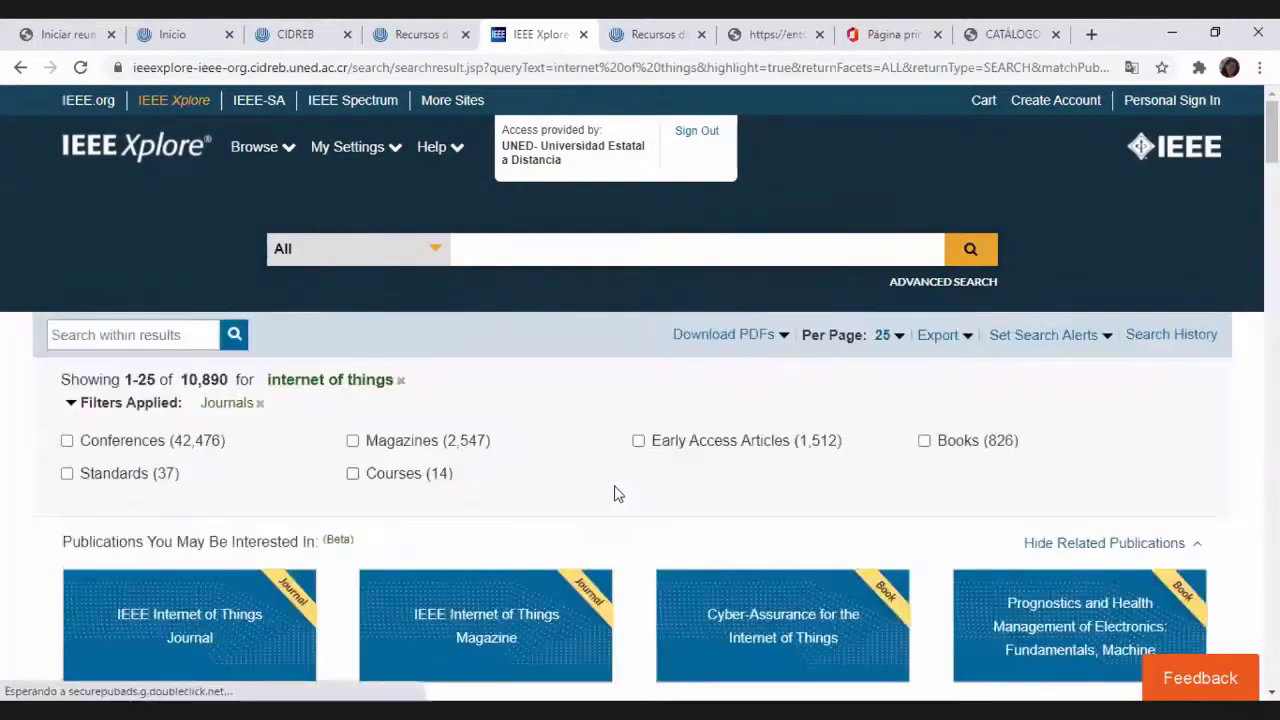
Open the article "Comment on 'Efficient and Secure Outsourcing Scheme for RSA Decryption in Internet of Things'" and examine its abstract, publication details and introduction
scroll(614, 492, "down", 3)
scroll(614, 492, "down", 3)
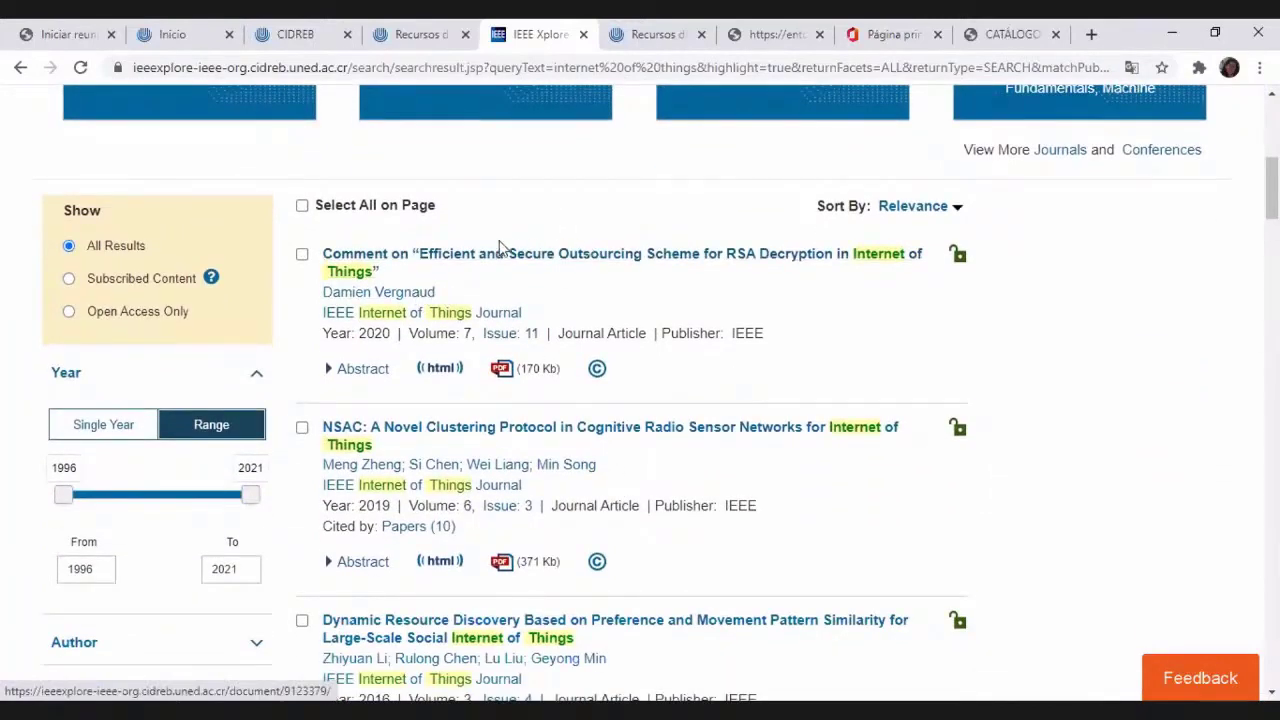
left_click(507, 262)
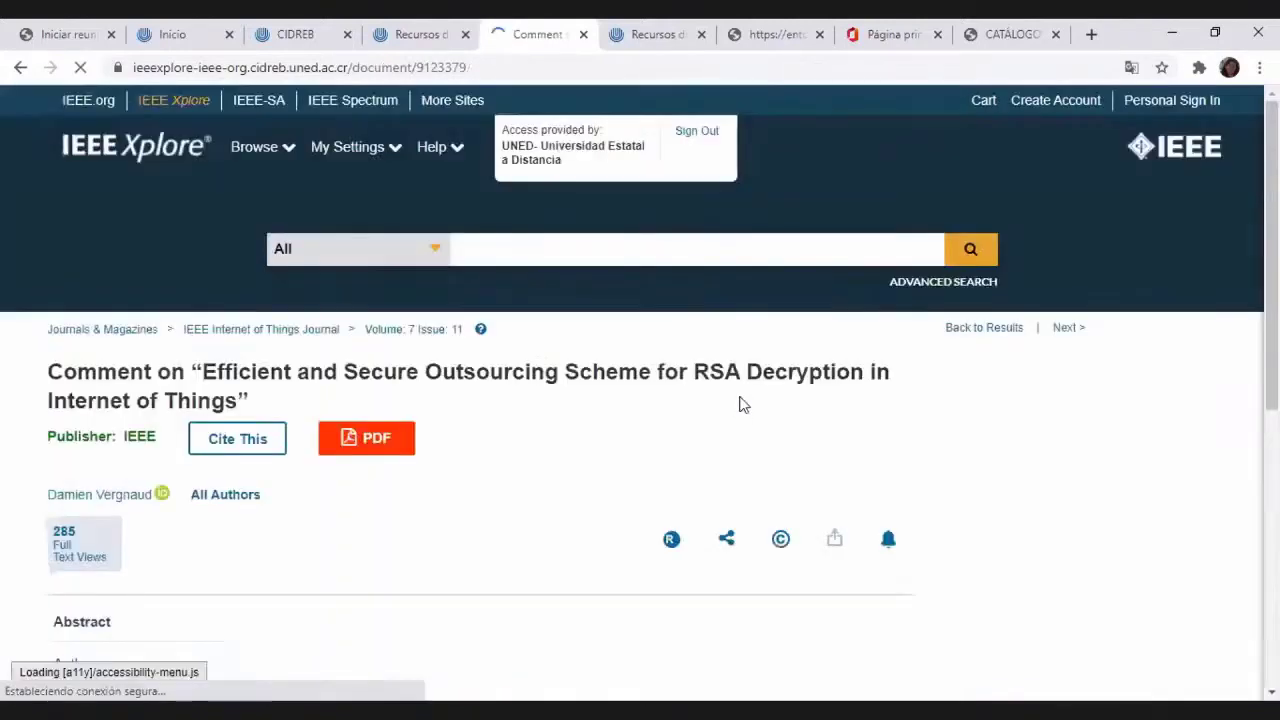
scroll(742, 404, "down", 2)
scroll(742, 404, "down", 2)
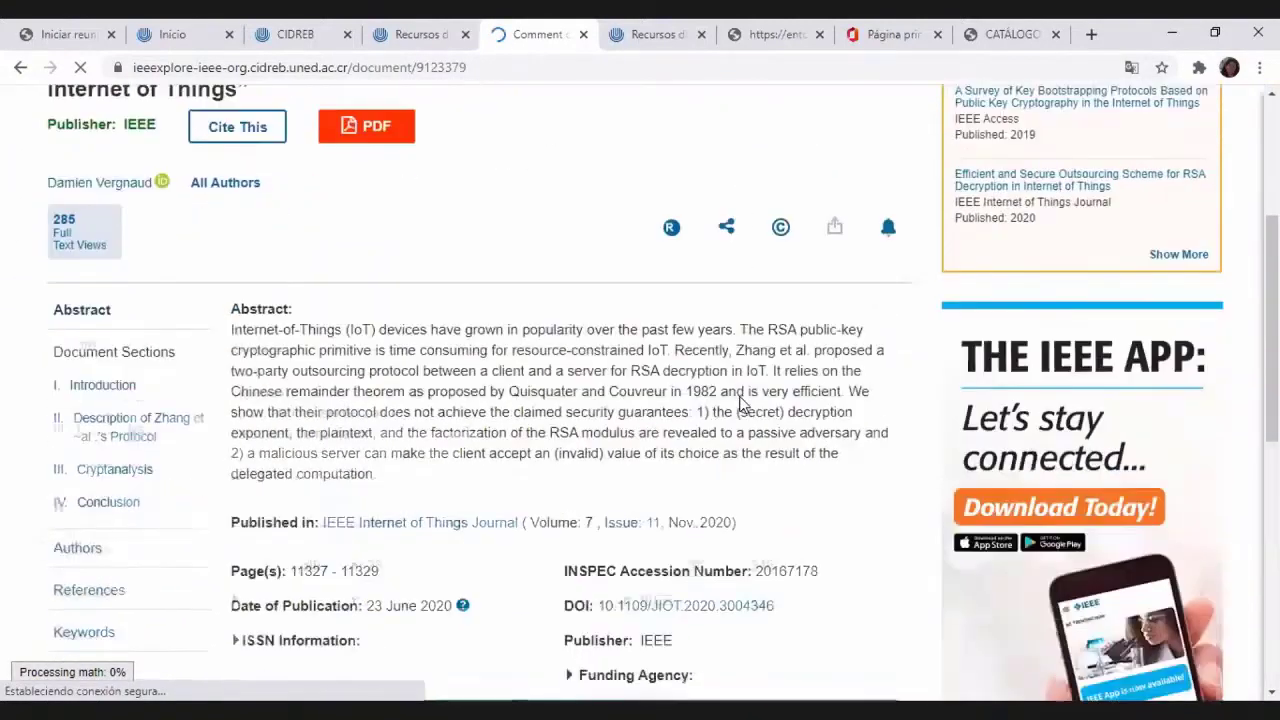
scroll(742, 404, "down", 2)
scroll(742, 404, "down", 3)
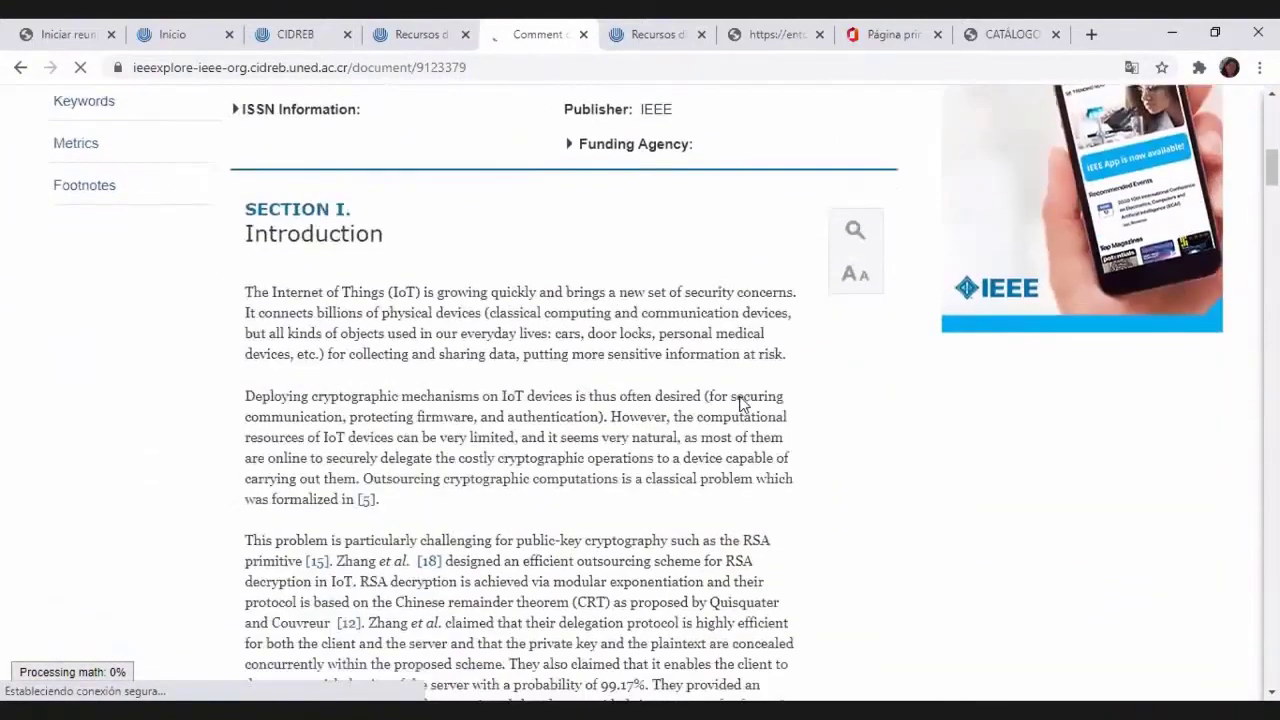
scroll(742, 404, "up", 3)
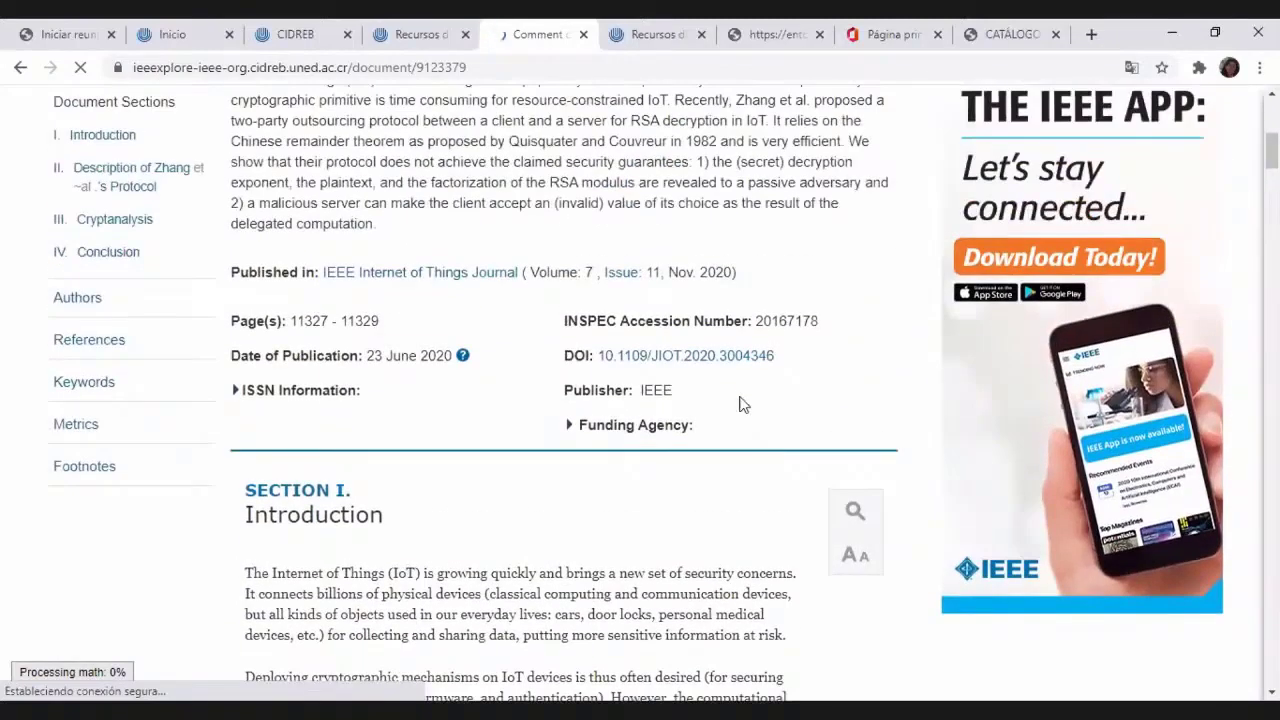
scroll(742, 404, "up", 3)
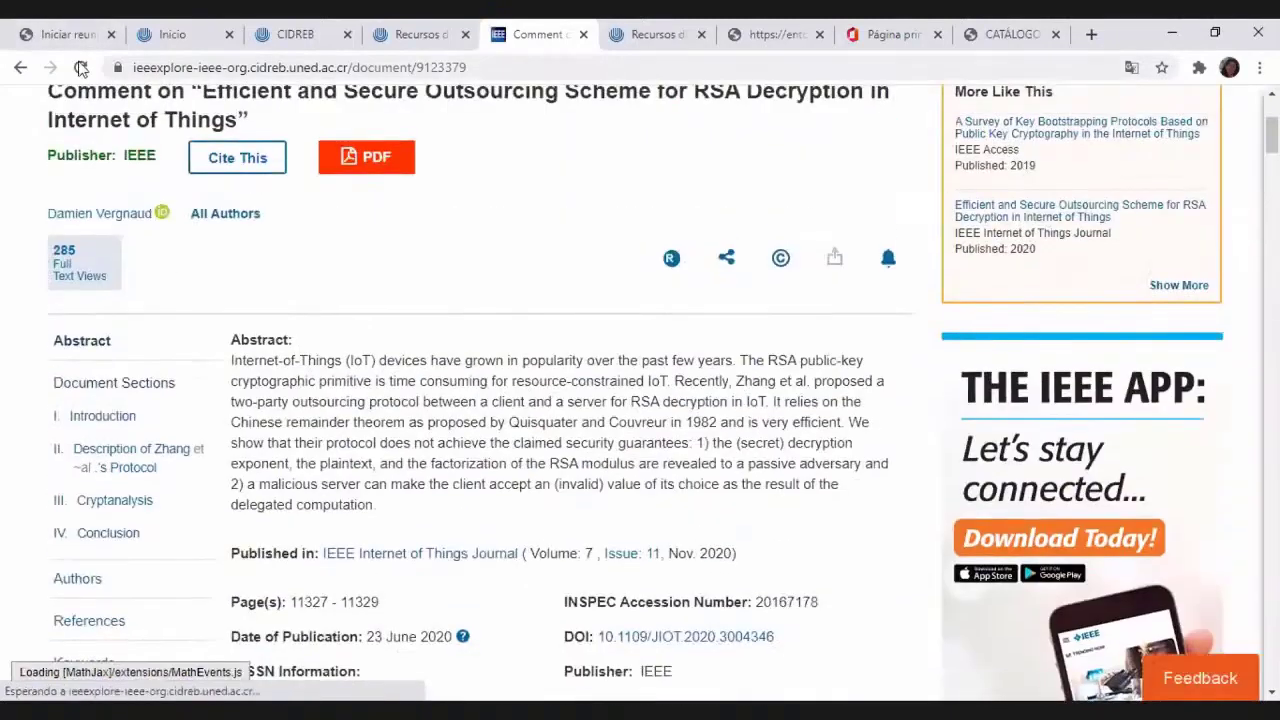
Leave the article and search all IEEE Xplore content for "5g"
left_click(22, 67)
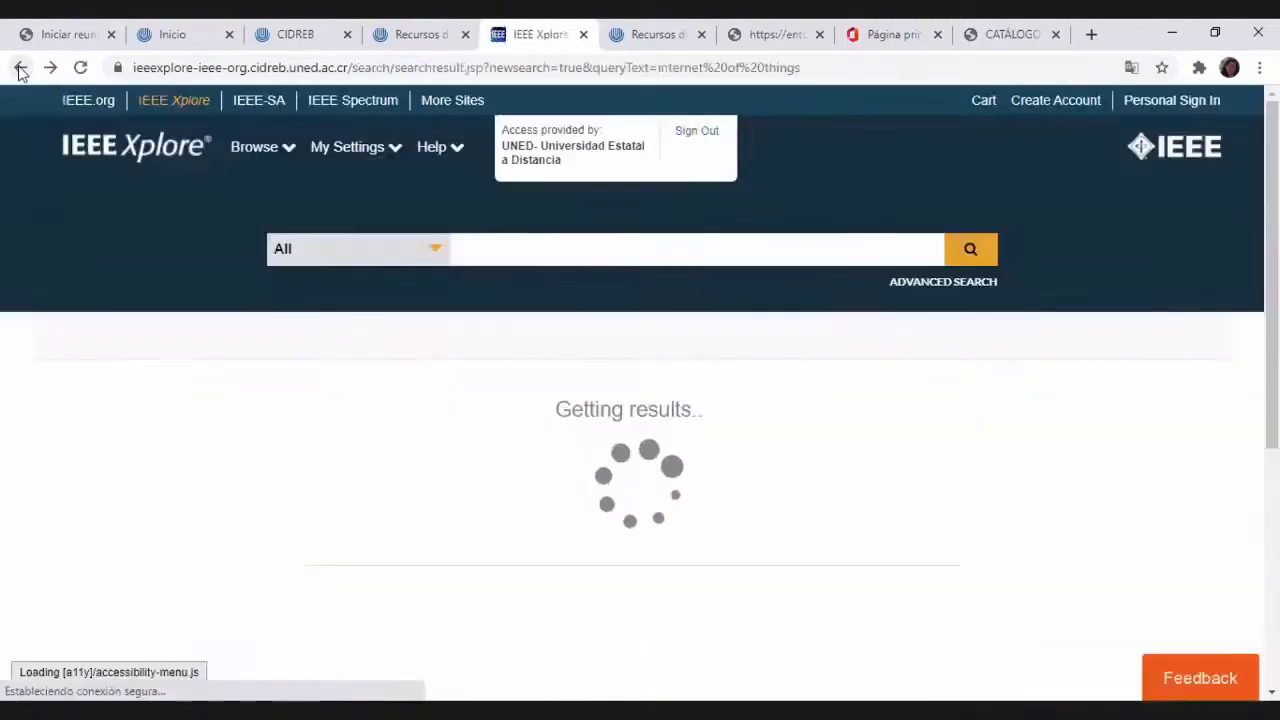
left_click(502, 246)
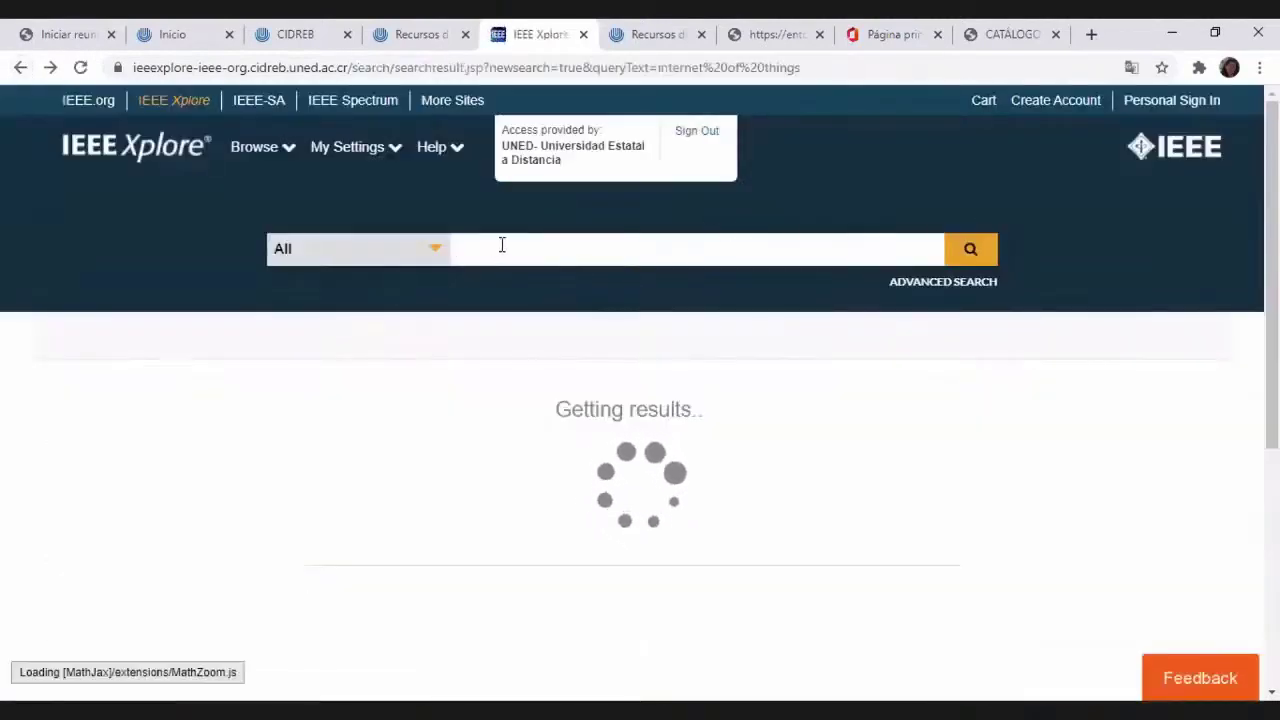
type("%G")
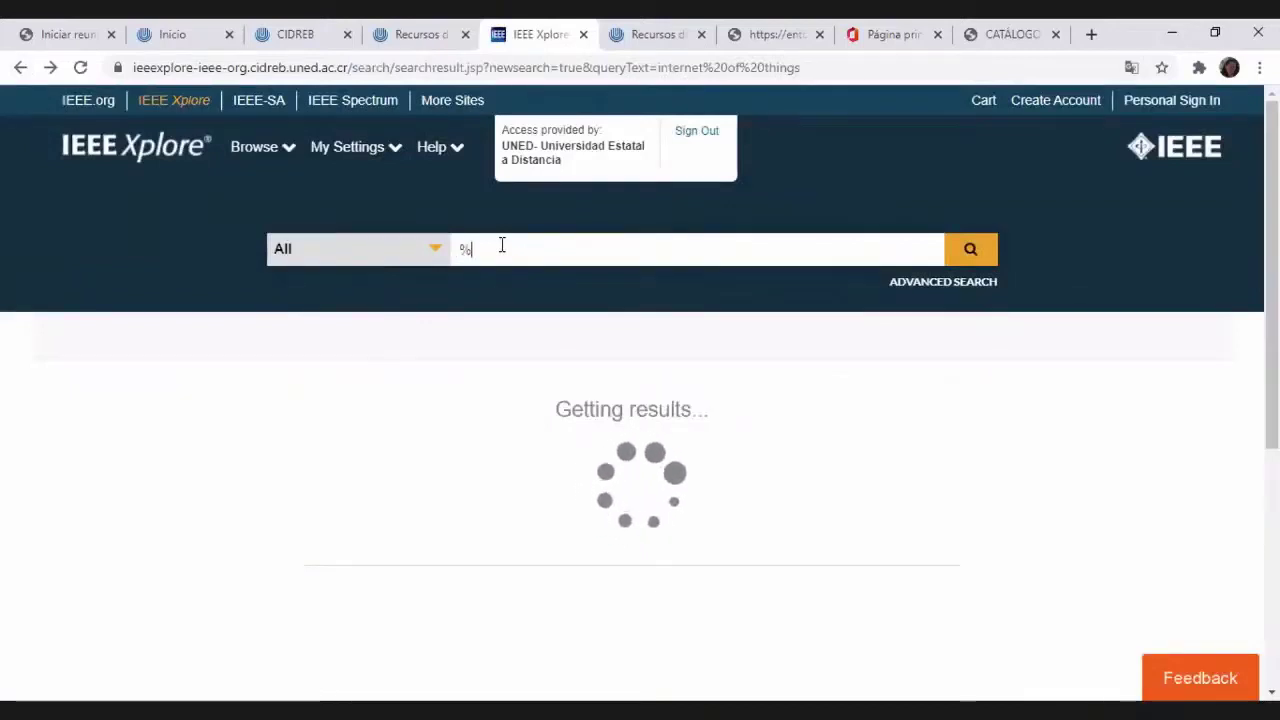
key("BackSpace")
key("BackSpace")
type("5g")
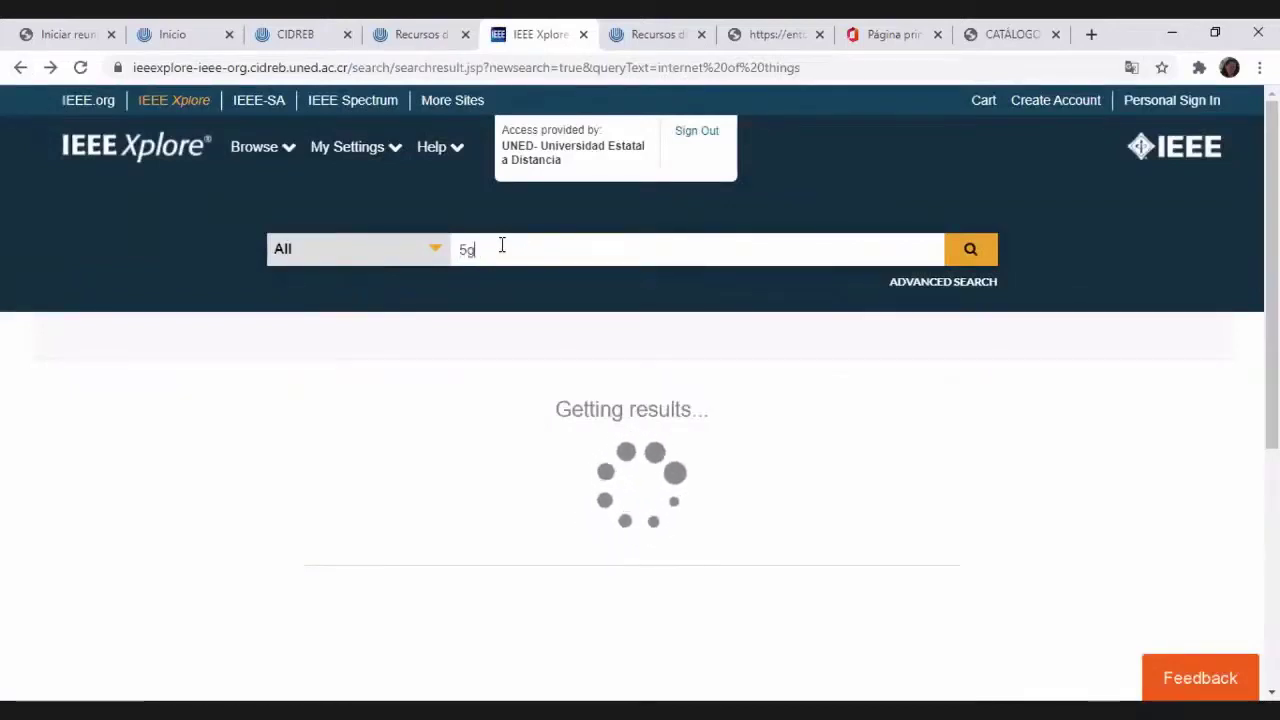
key("Return")
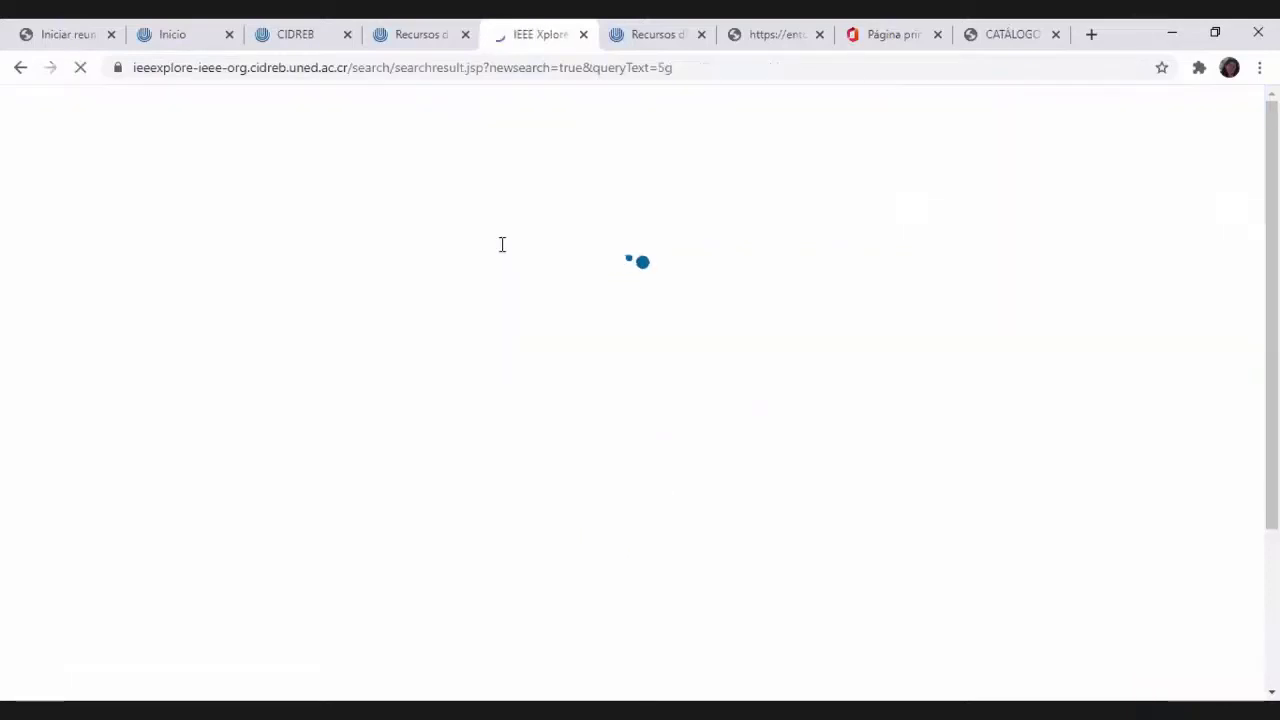
Return to UNED's digital resources page listing the exact and natural sciences databases
left_click(424, 40)
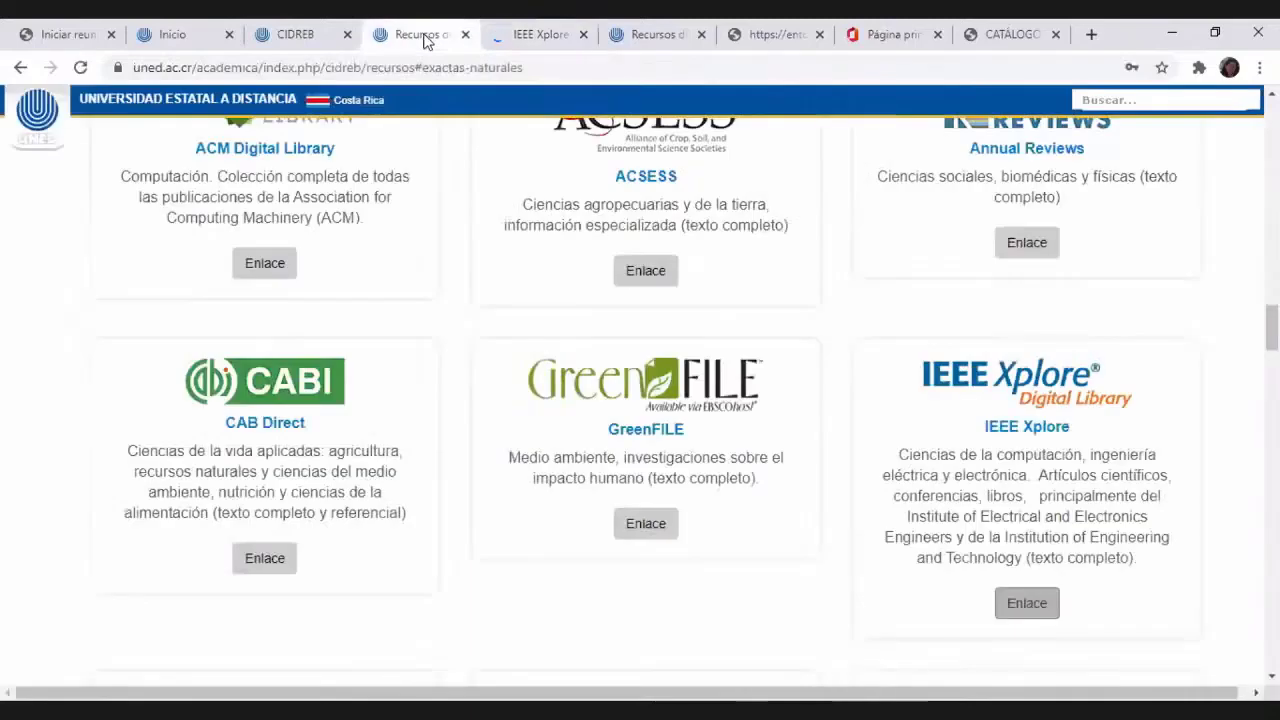
Open the ACM Digital Library from the exact and natural sciences databases and search it for "internet of things"
scroll(500, 270, "up", 2)
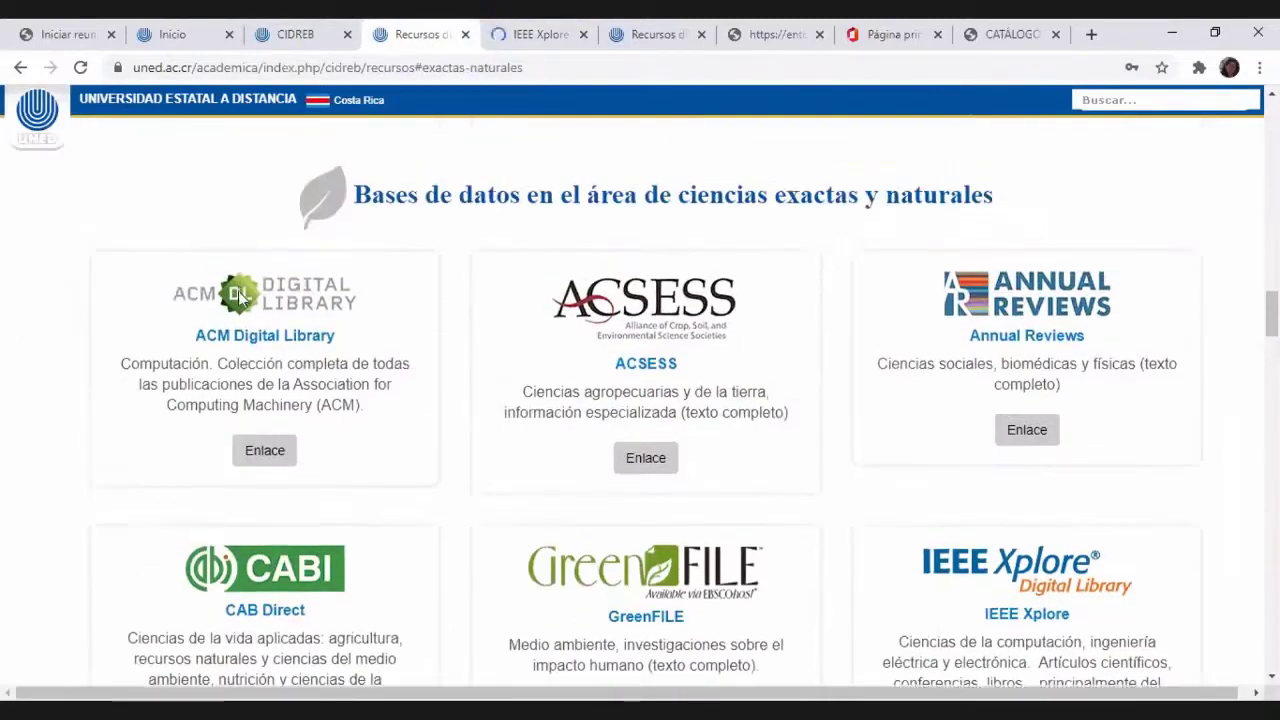
left_click(266, 454)
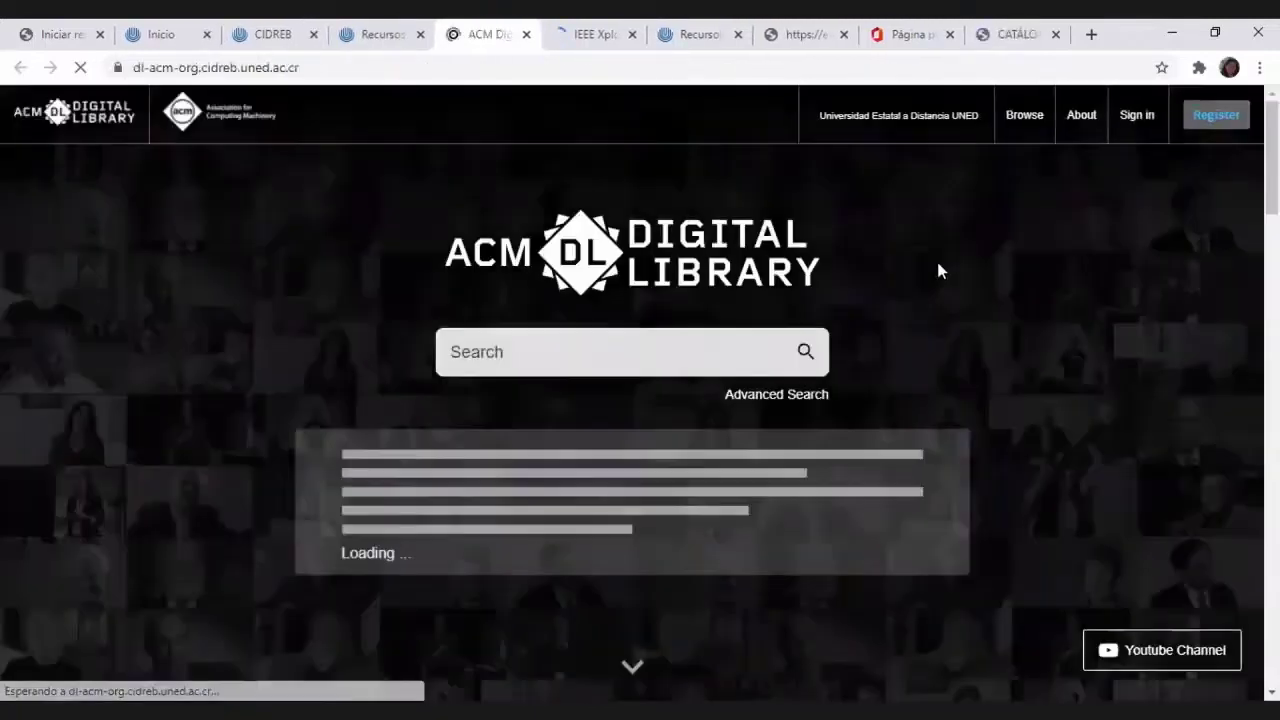
left_click(510, 368)
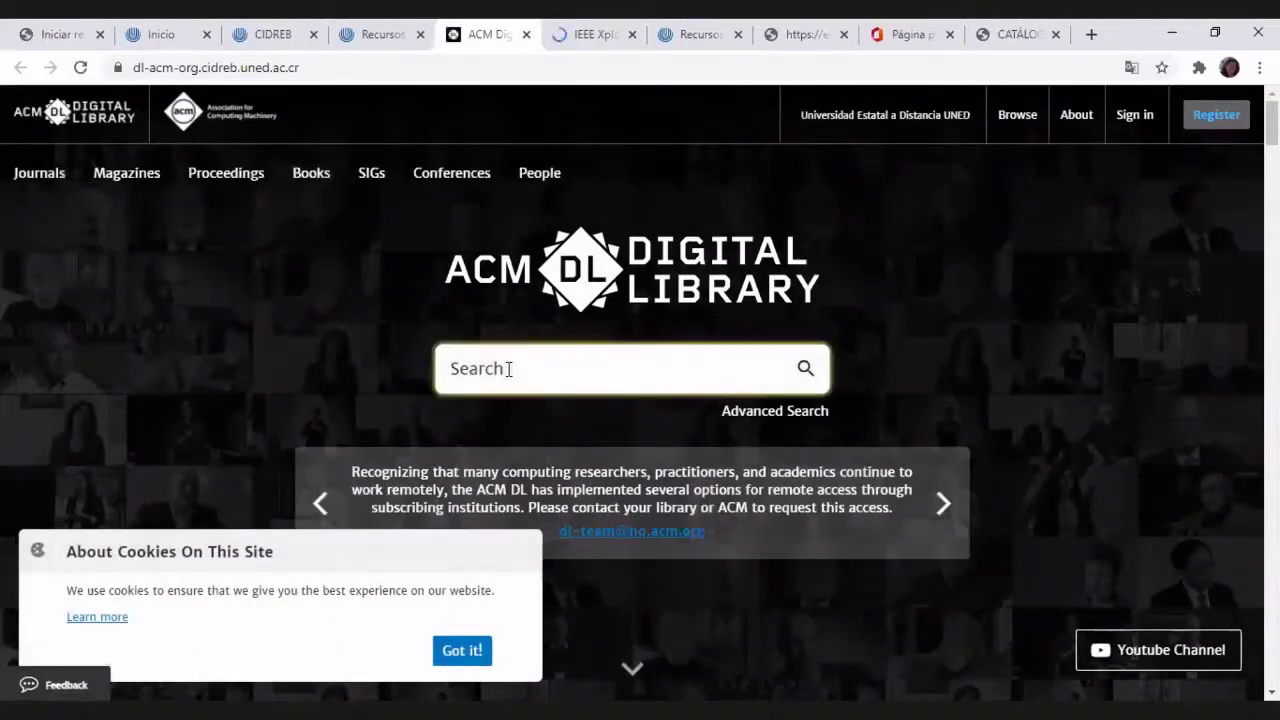
type("internet o")
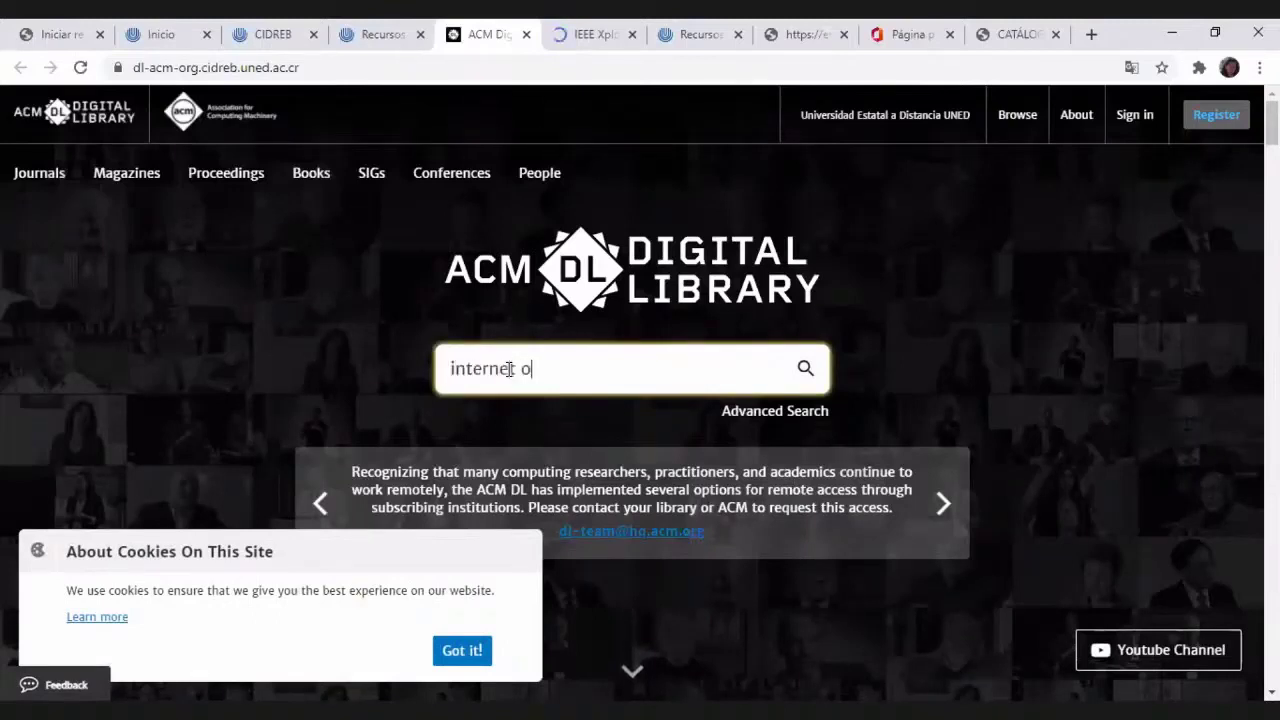
type("f things")
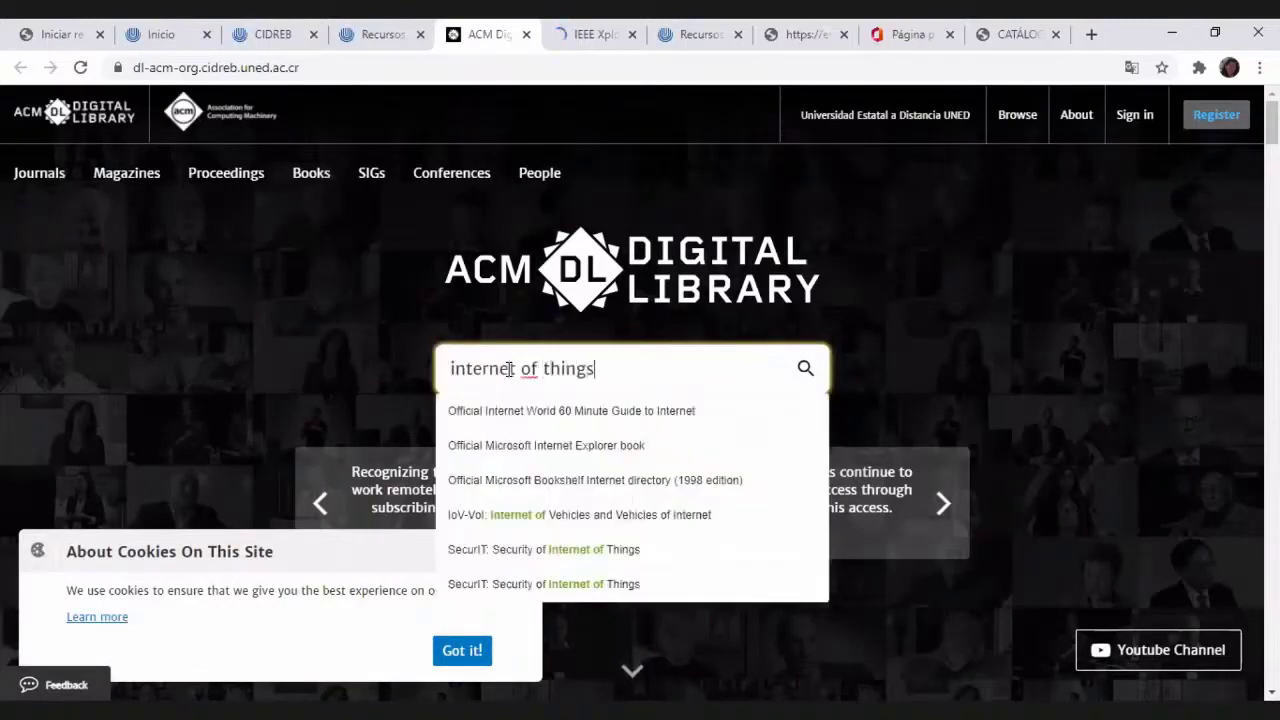
key("Return")
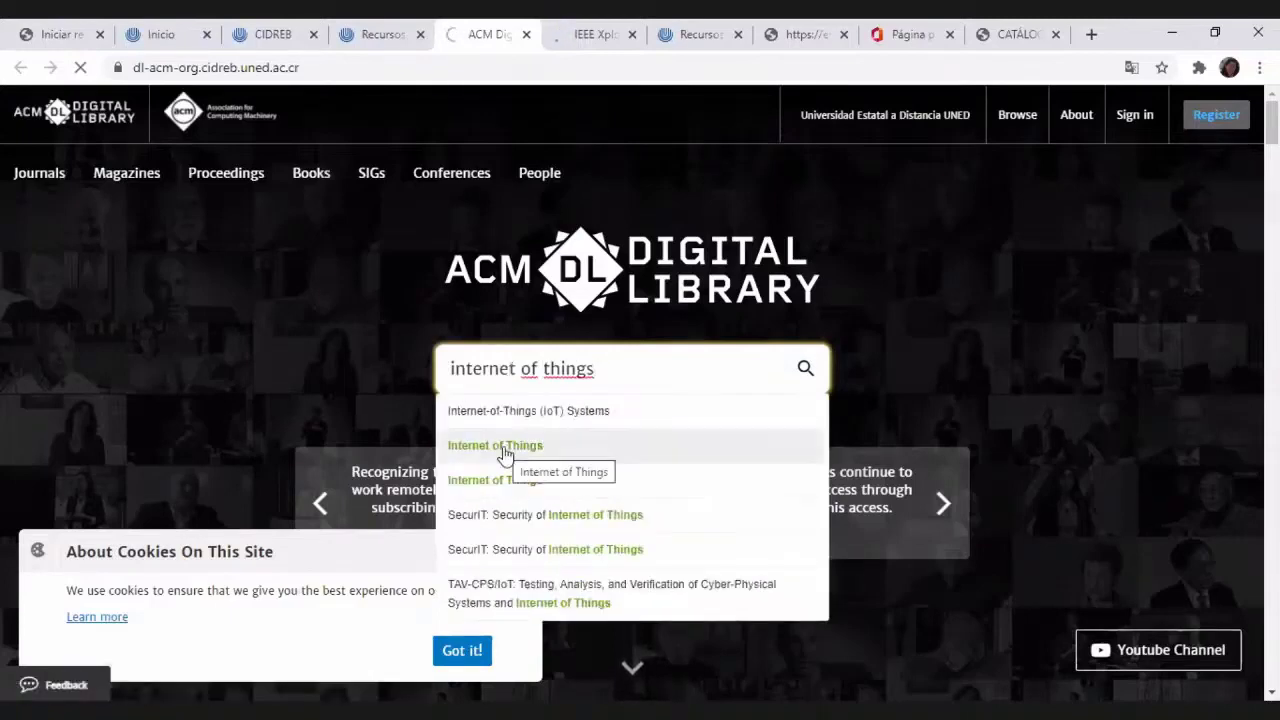
Open the suggested book "Internet-of-Things (IoT) Systems" and examine its publication details, bibliometrics and description
left_click(507, 416)
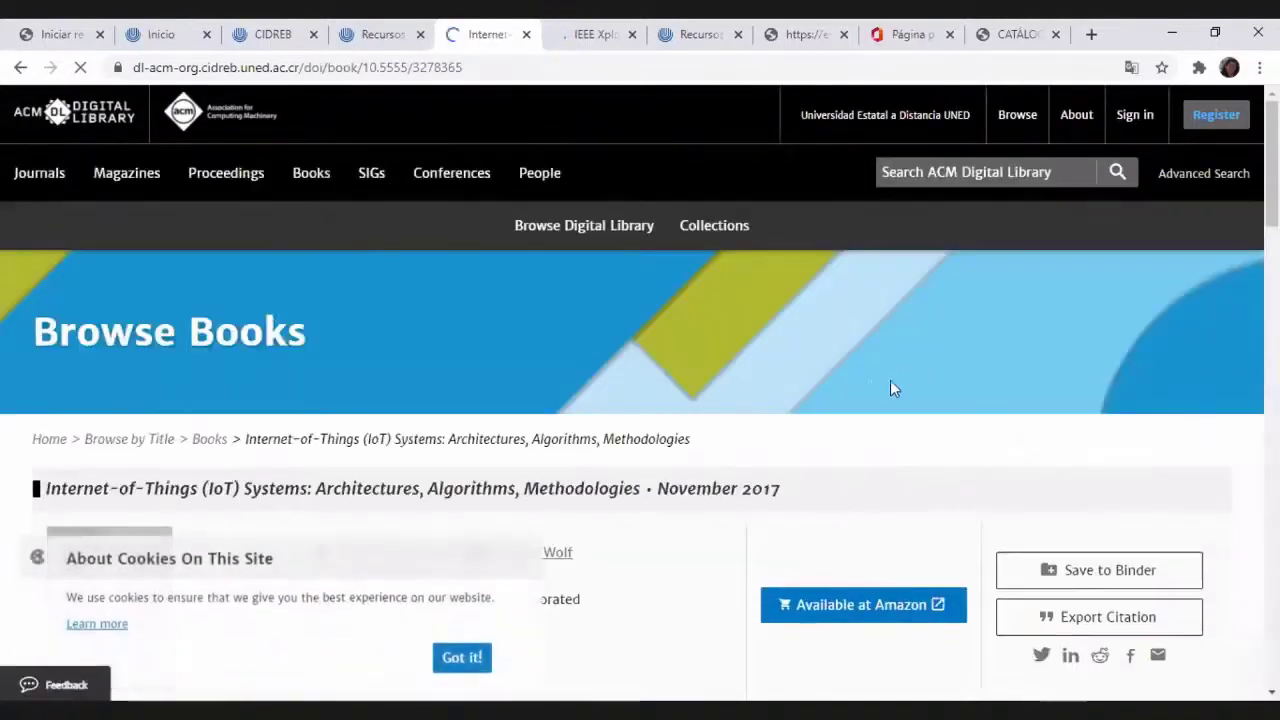
scroll(890, 380, "down", 2)
scroll(890, 380, "down", 1)
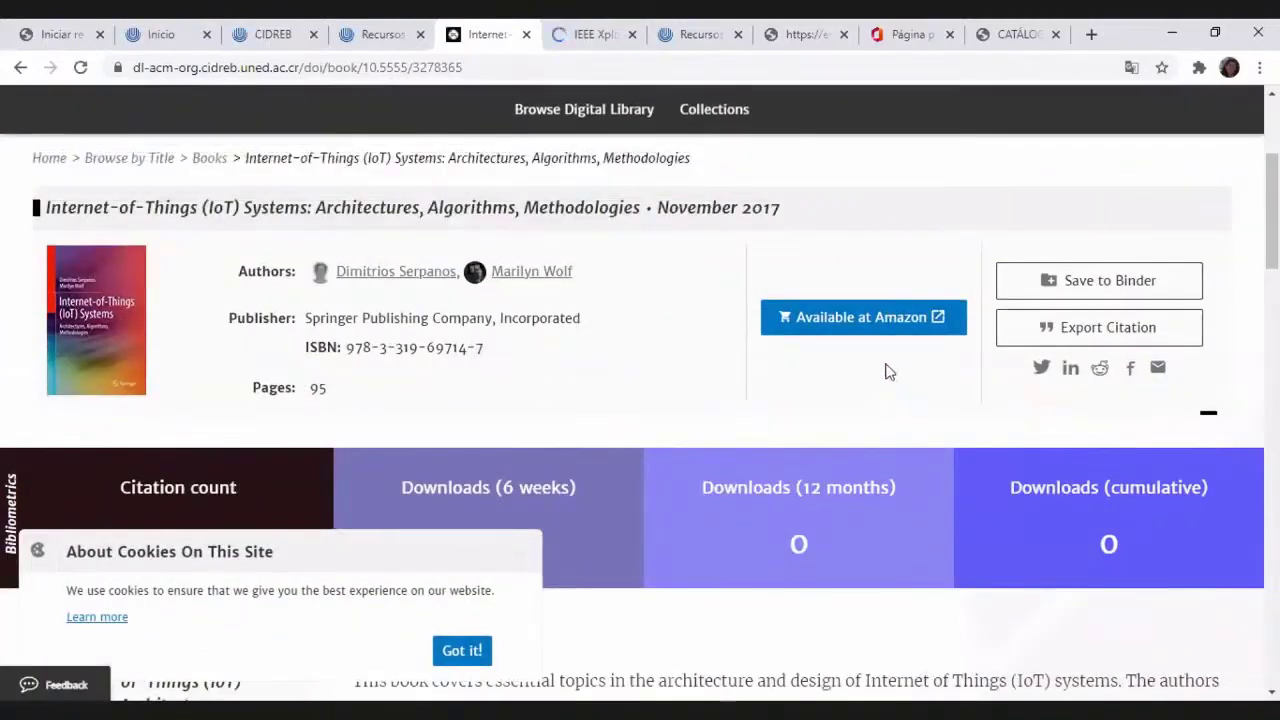
scroll(888, 370, "down", 7)
scroll(888, 370, "up", 10)
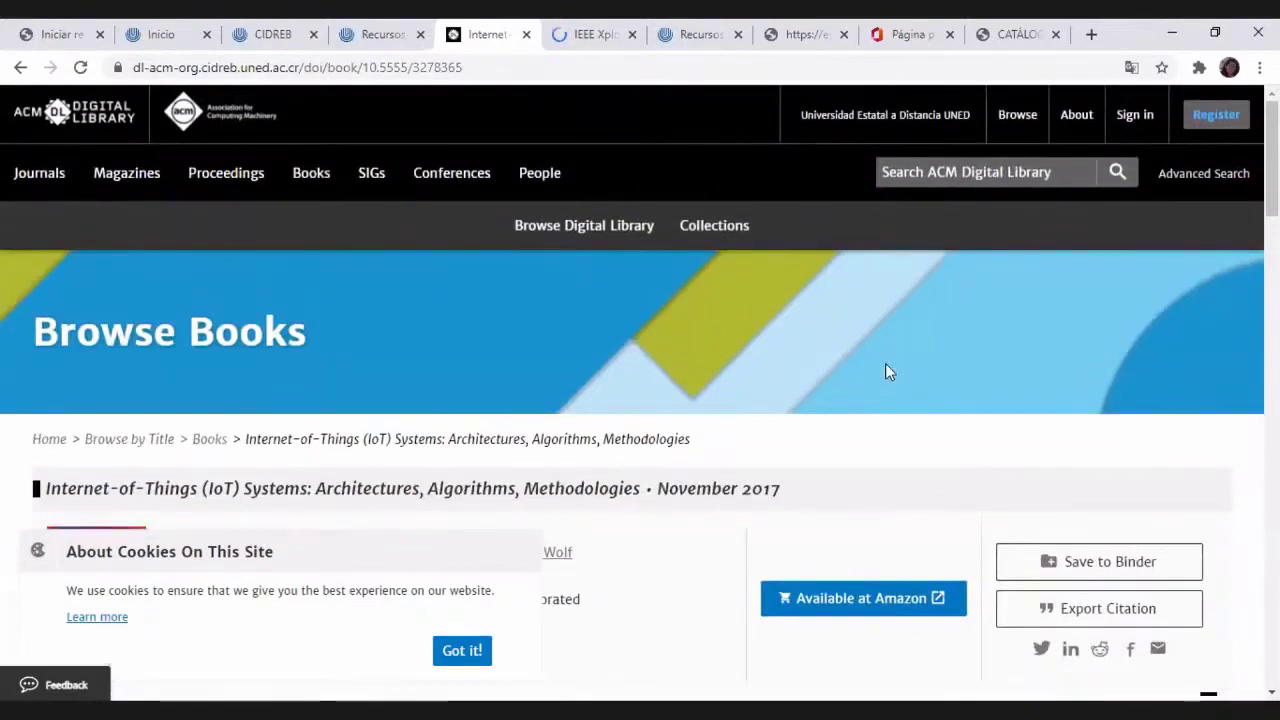
Return to the ACM Digital Library home page and shorten the query to "Internet-of-Things", then run the search
left_click(20, 67)
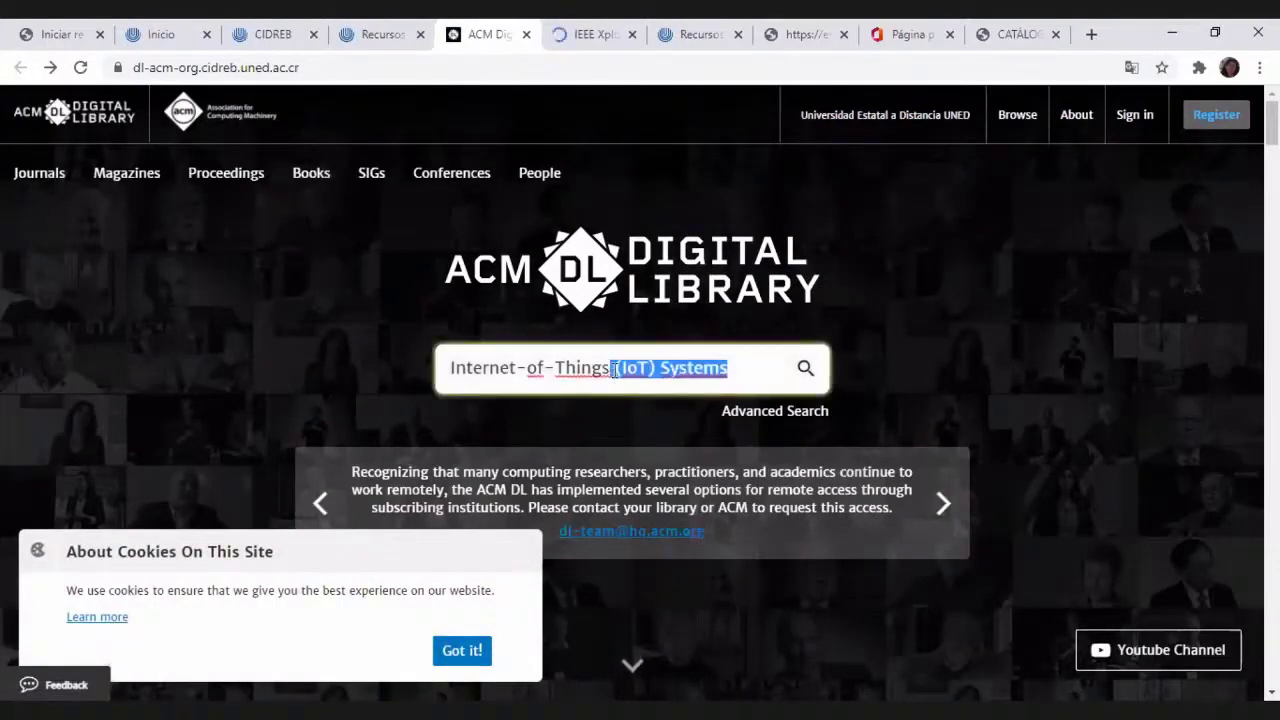
key("BackSpace")
left_click(805, 368)
left_click(805, 368)
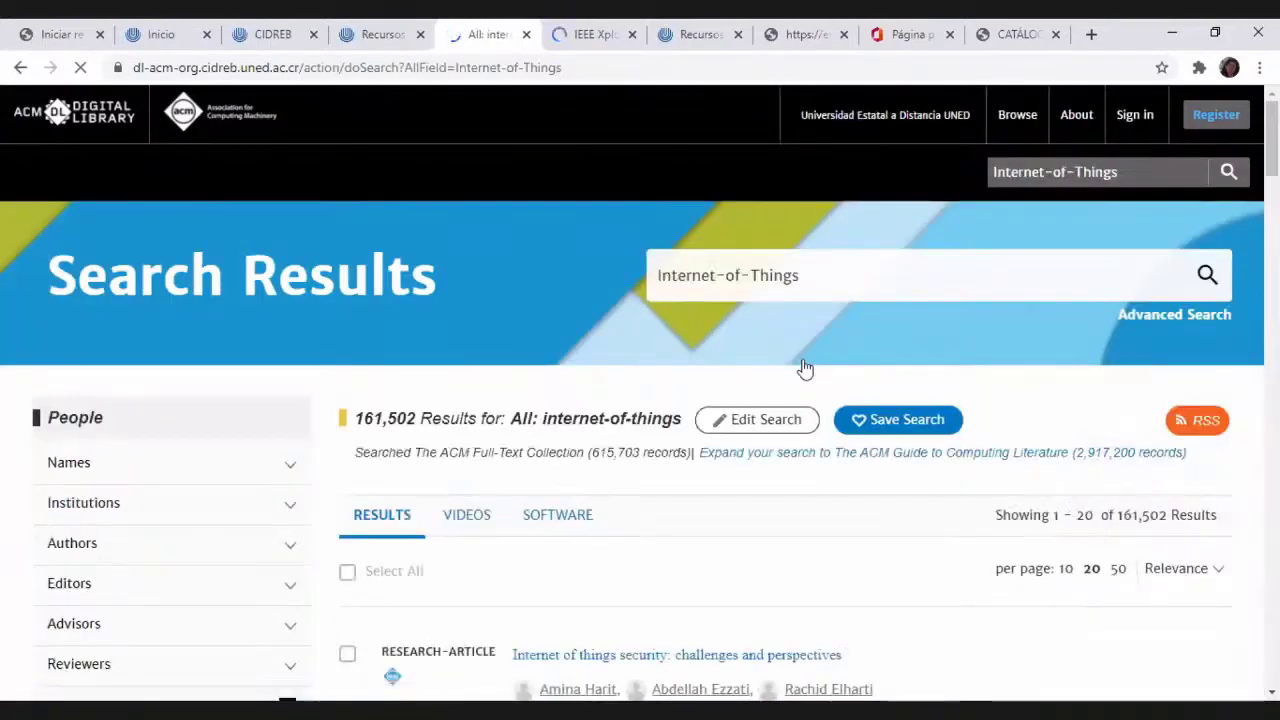
Examine the Internet-of-Things results, including the abstracts and the citation and download metrics of the listed articles
scroll(728, 397, "down", 2)
scroll(728, 397, "down", 3)
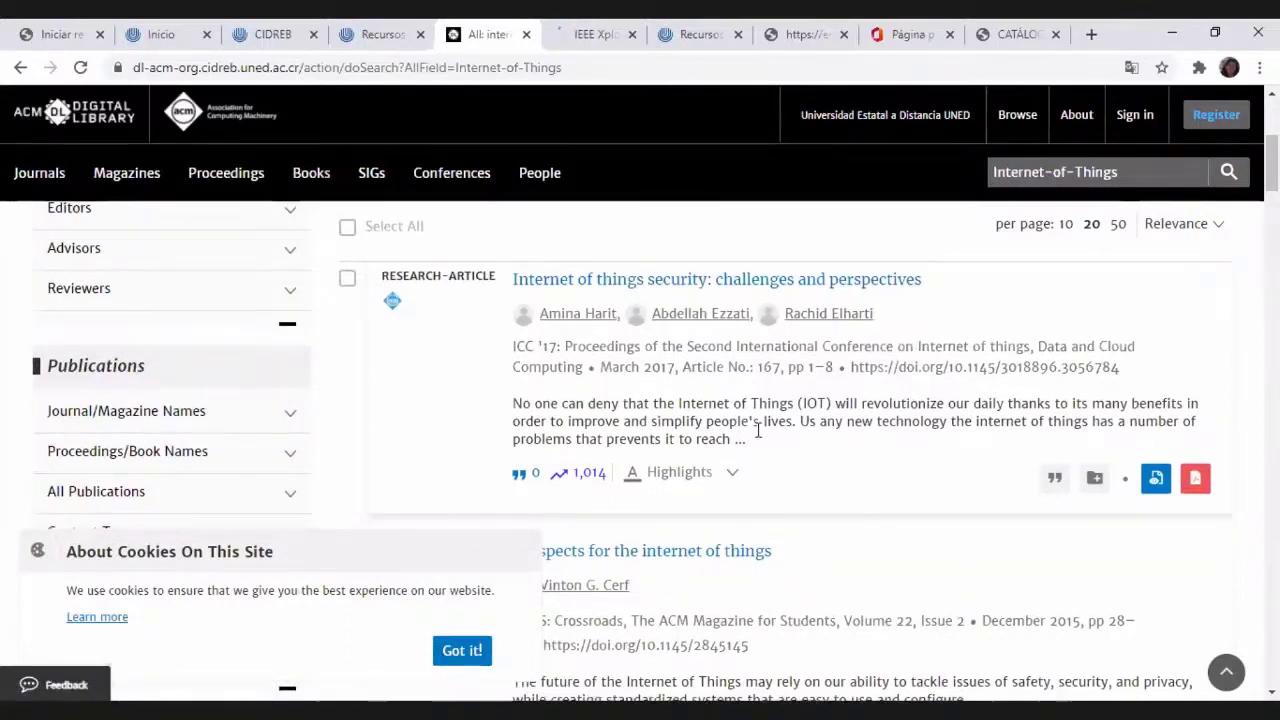
scroll(591, 425, "down", 1)
mouse_move(528, 387)
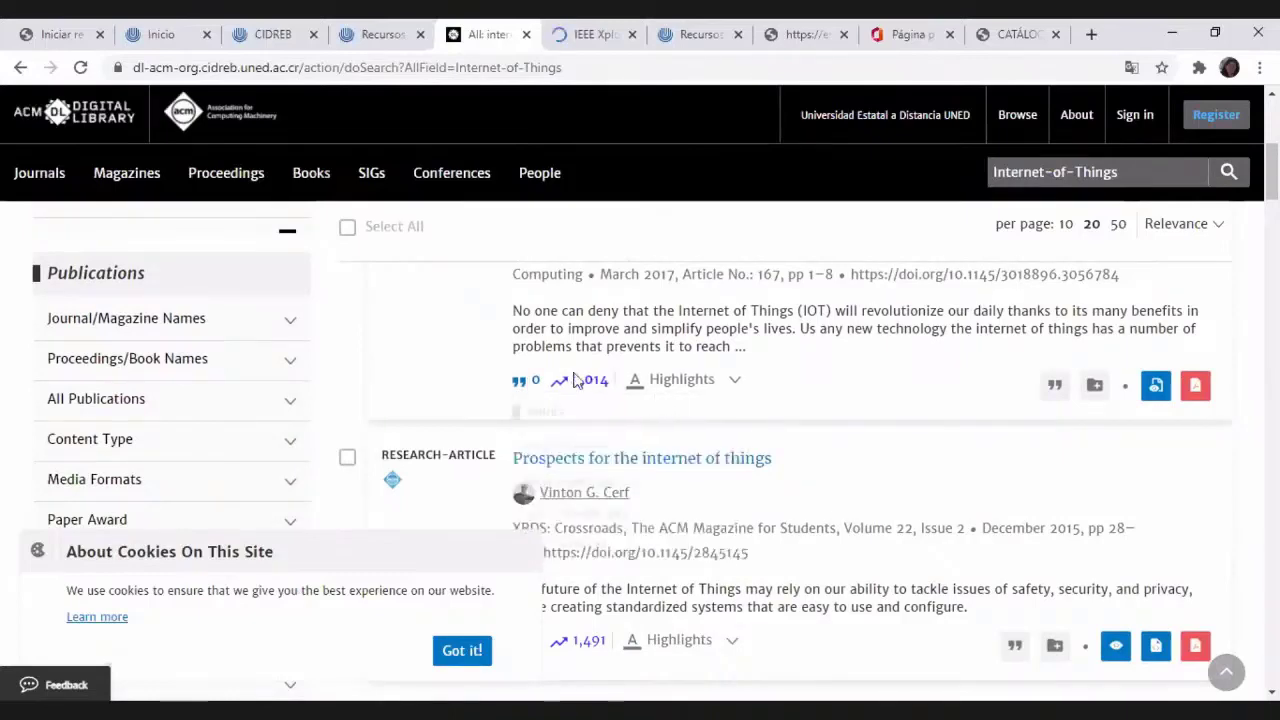
scroll(577, 380, "down", 3)
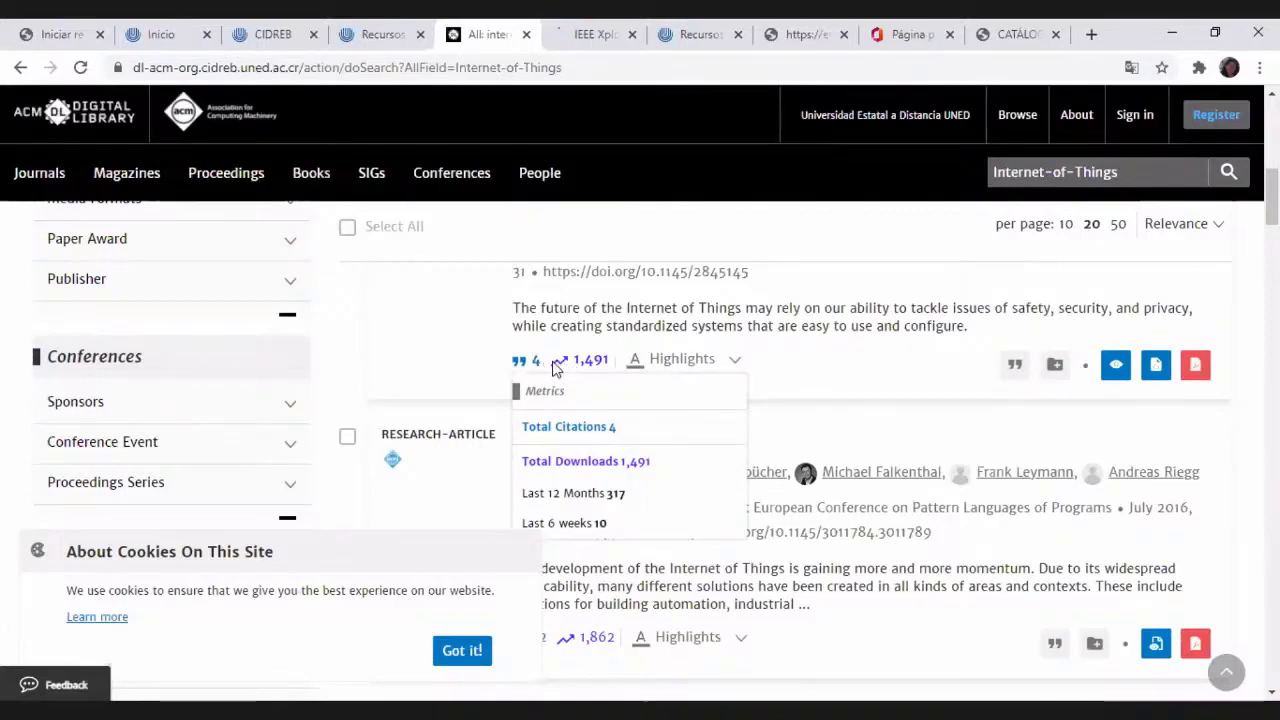
scroll(556, 368, "down", 3)
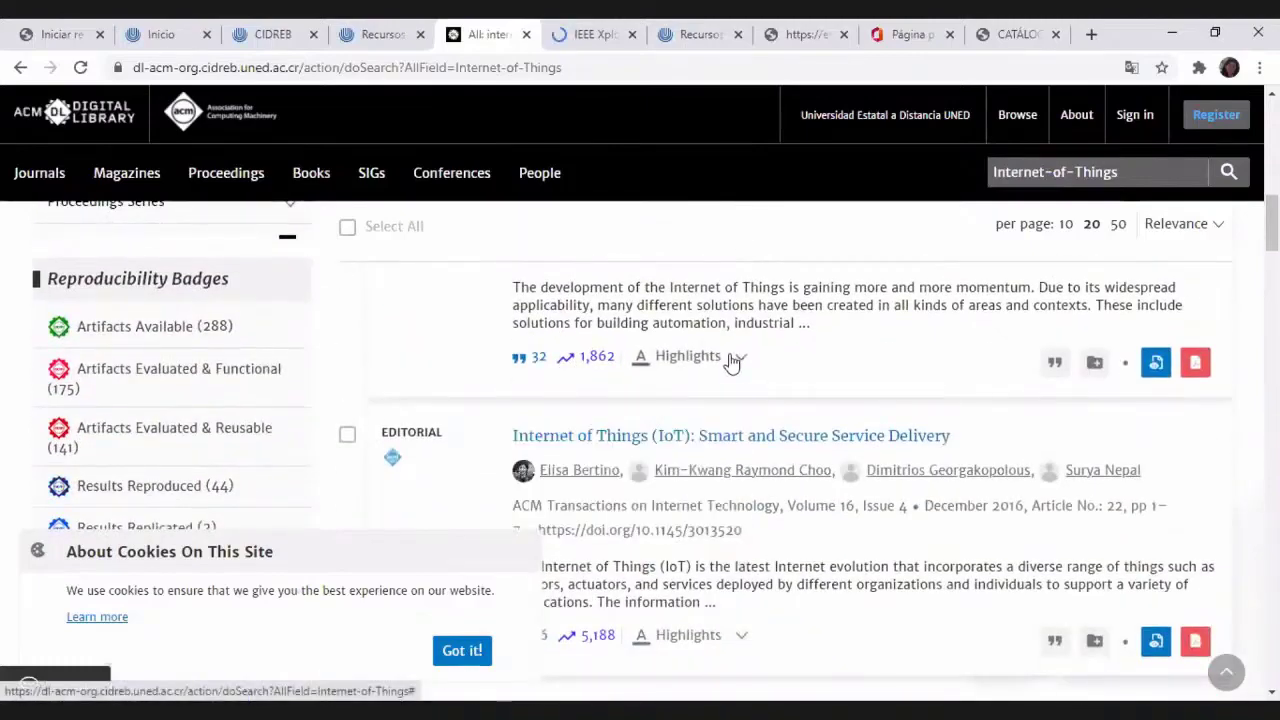
scroll(730, 362, "up", 10)
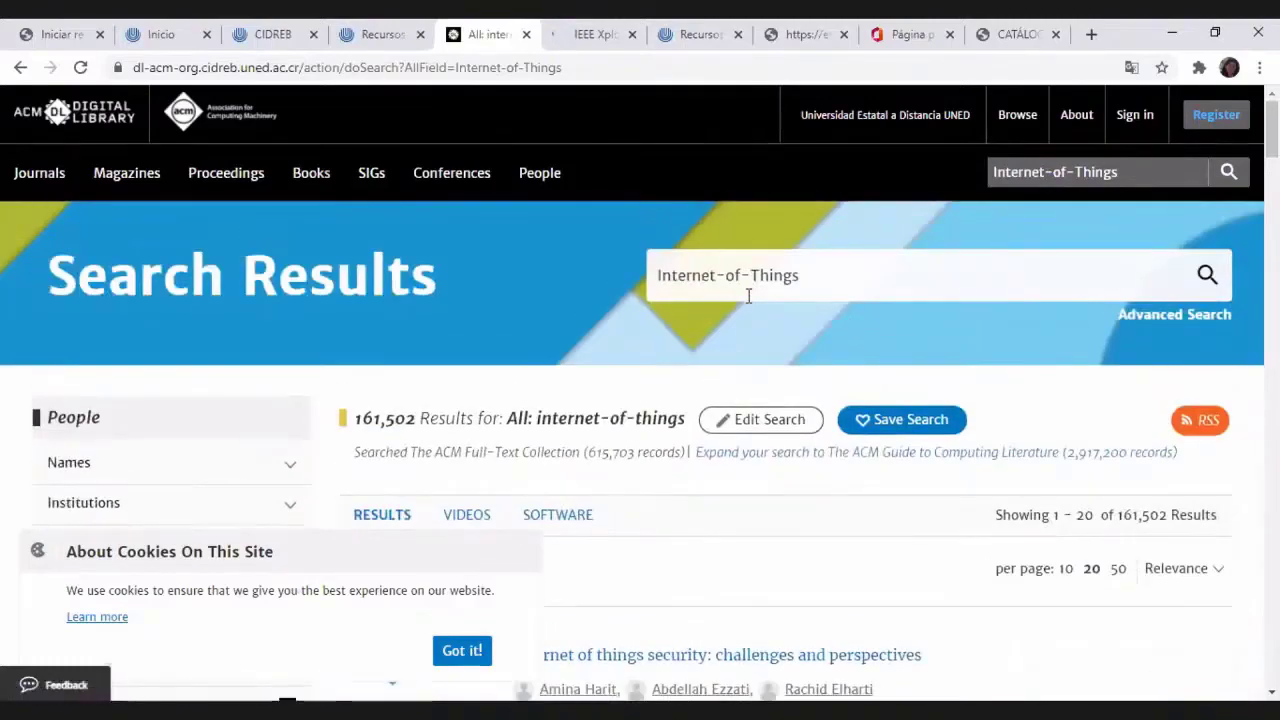
Go back to the ACM Digital Library home page and search for "FTTH" instead
left_click(20, 68)
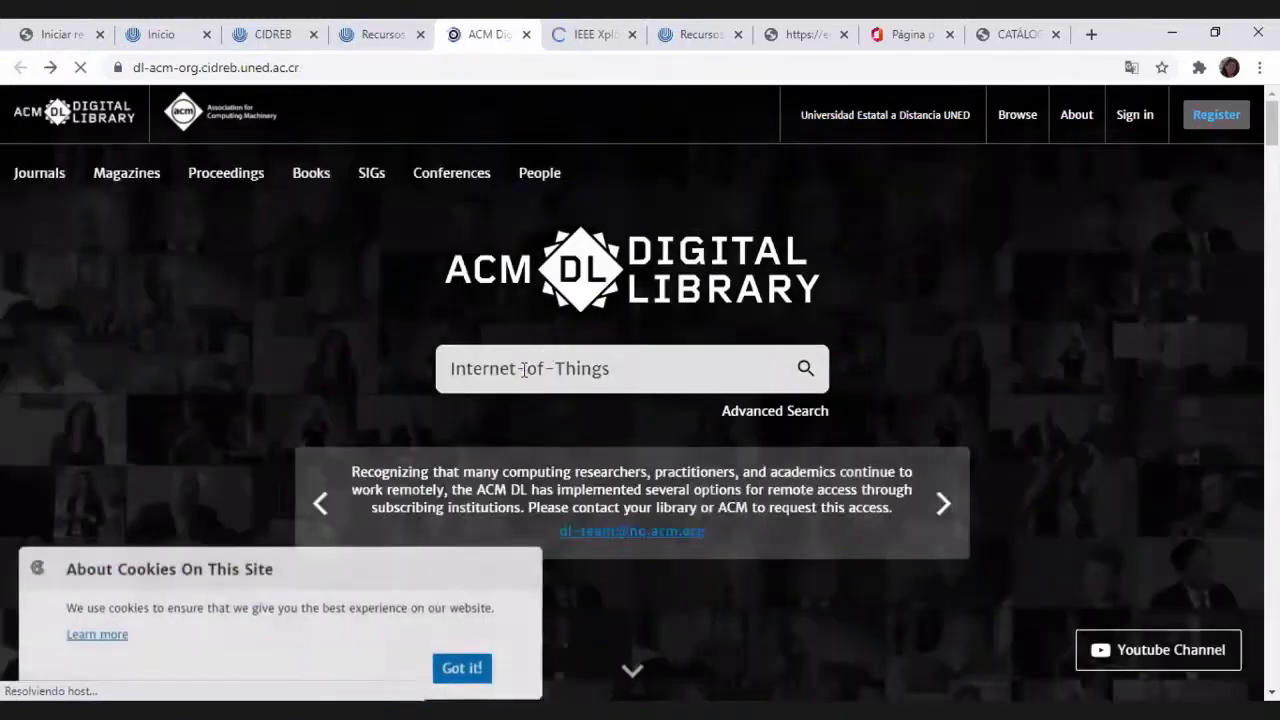
left_click(640, 379)
left_click_drag(640, 379, 283, 389)
key("BackSpace")
type("FTTH")
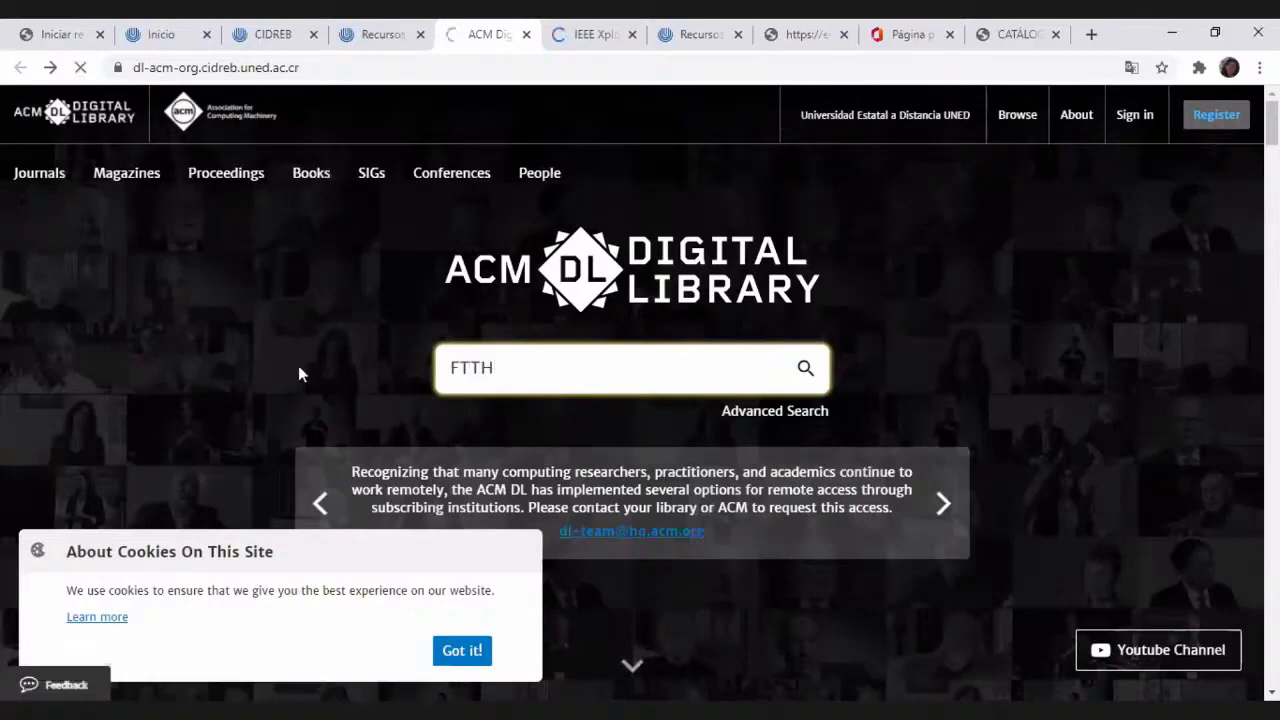
key("Return")
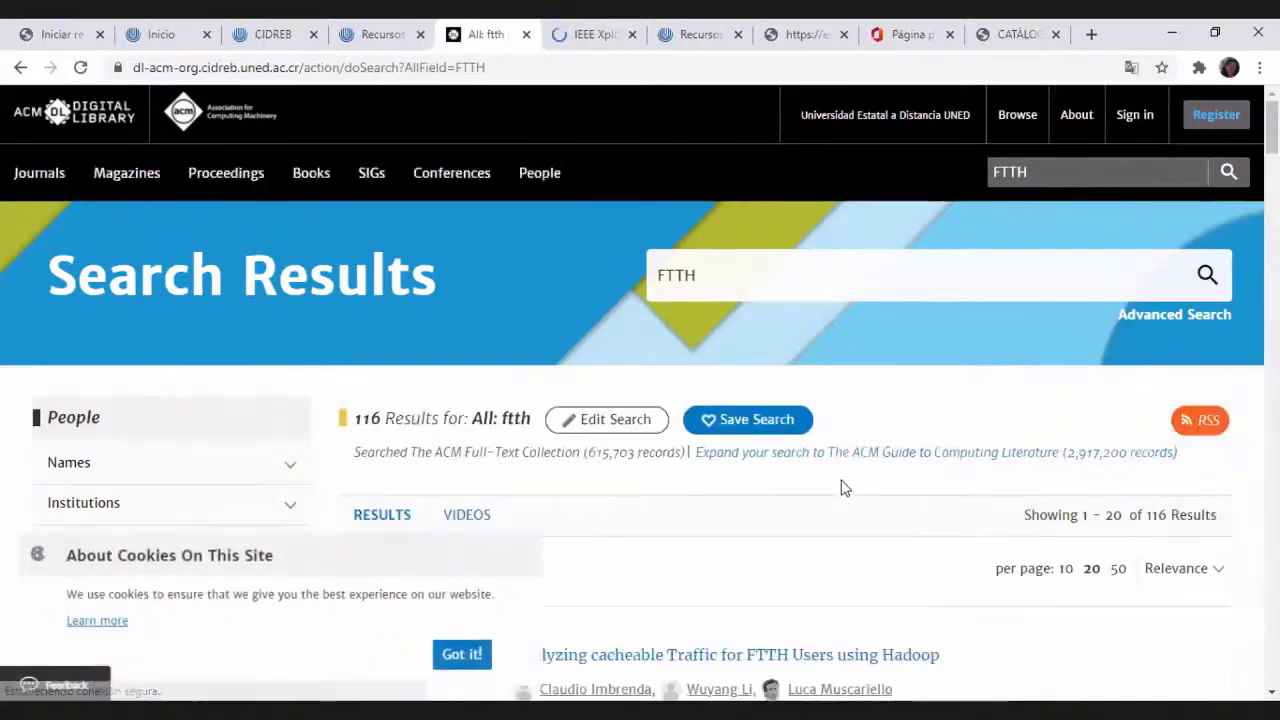
Browse the FTTH results and expand the Journal/Magazine Names filter to review the publications it offers
scroll(841, 487, "down", 1)
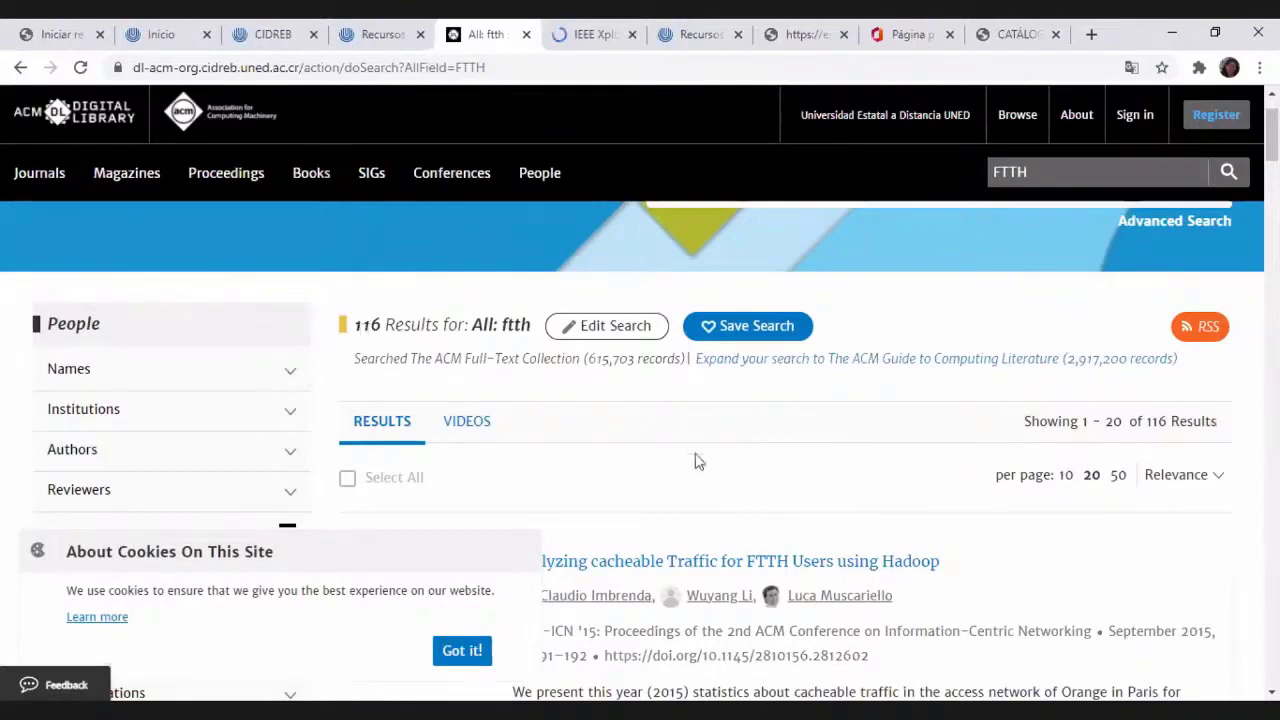
scroll(694, 451, "down", 2)
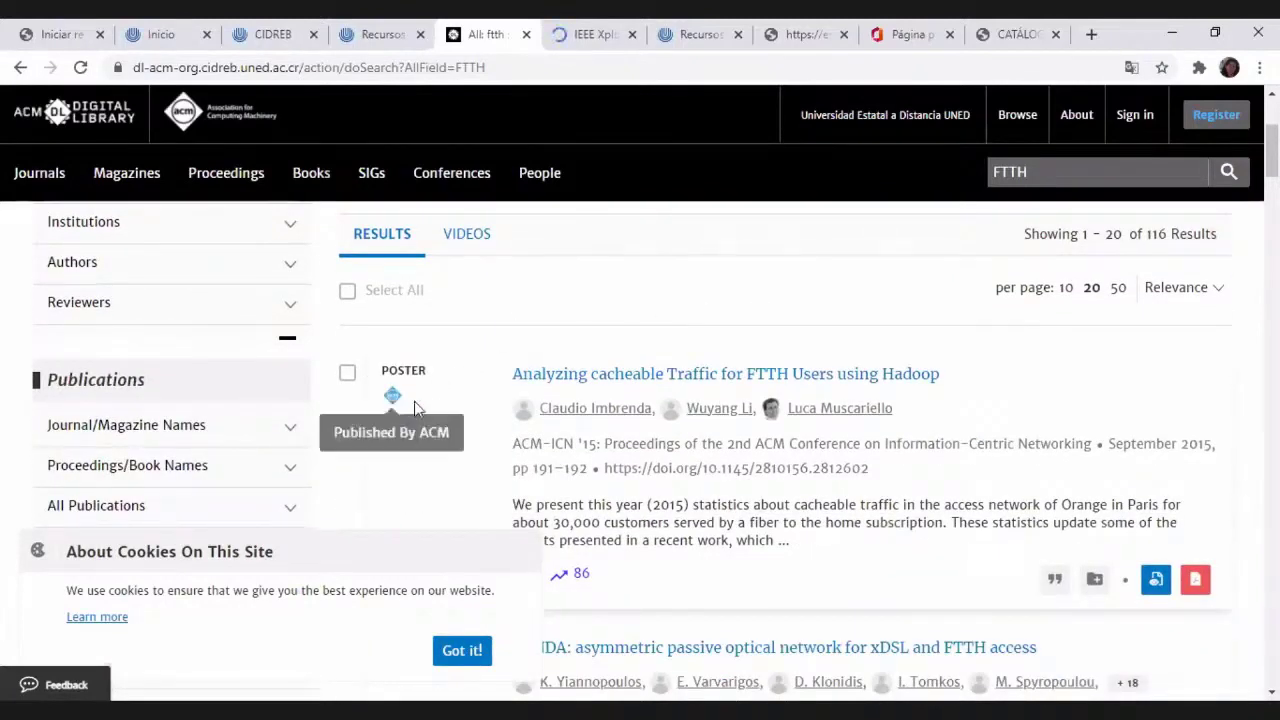
scroll(437, 400, "down", 2)
scroll(437, 402, "up", 1)
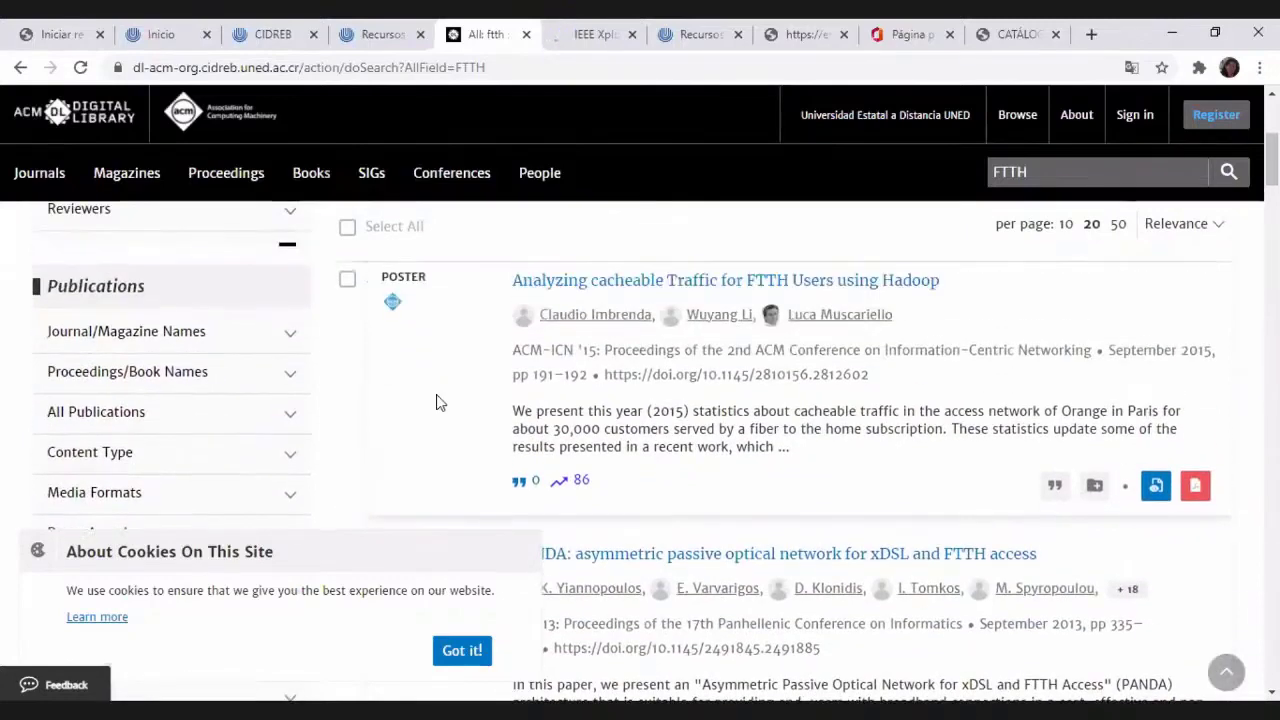
left_click(289, 335)
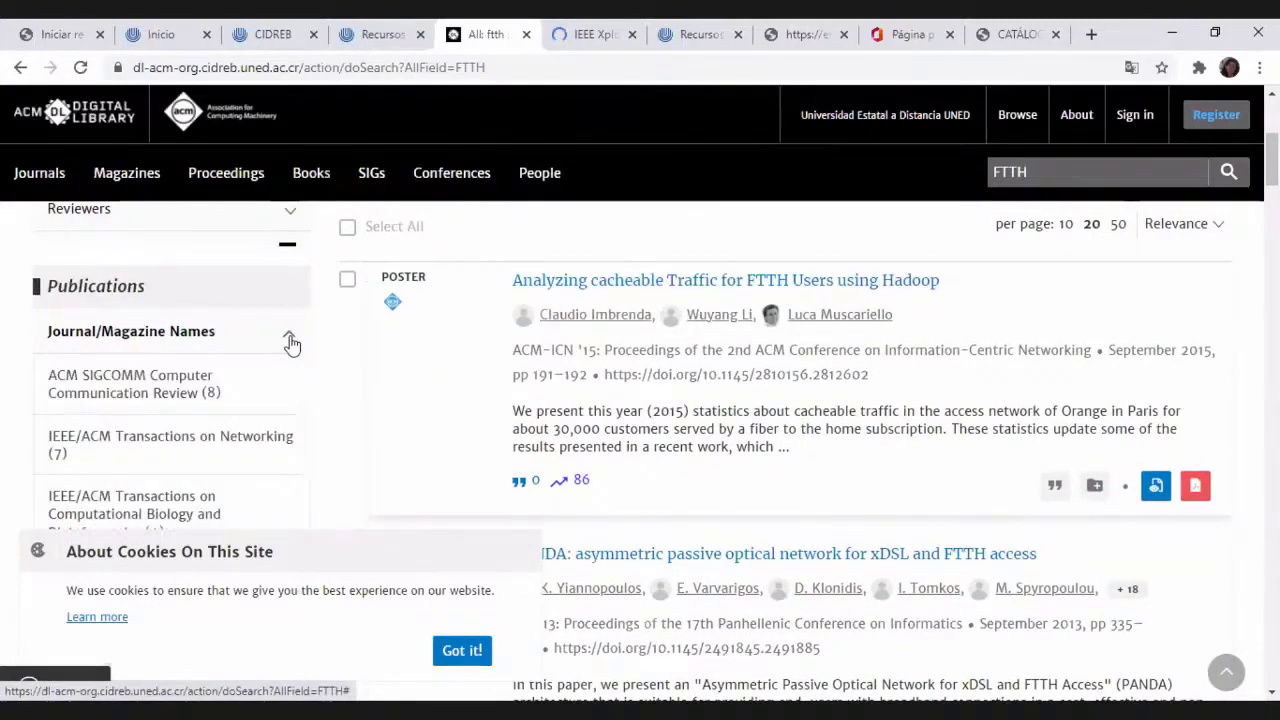
scroll(284, 386, "down", 1)
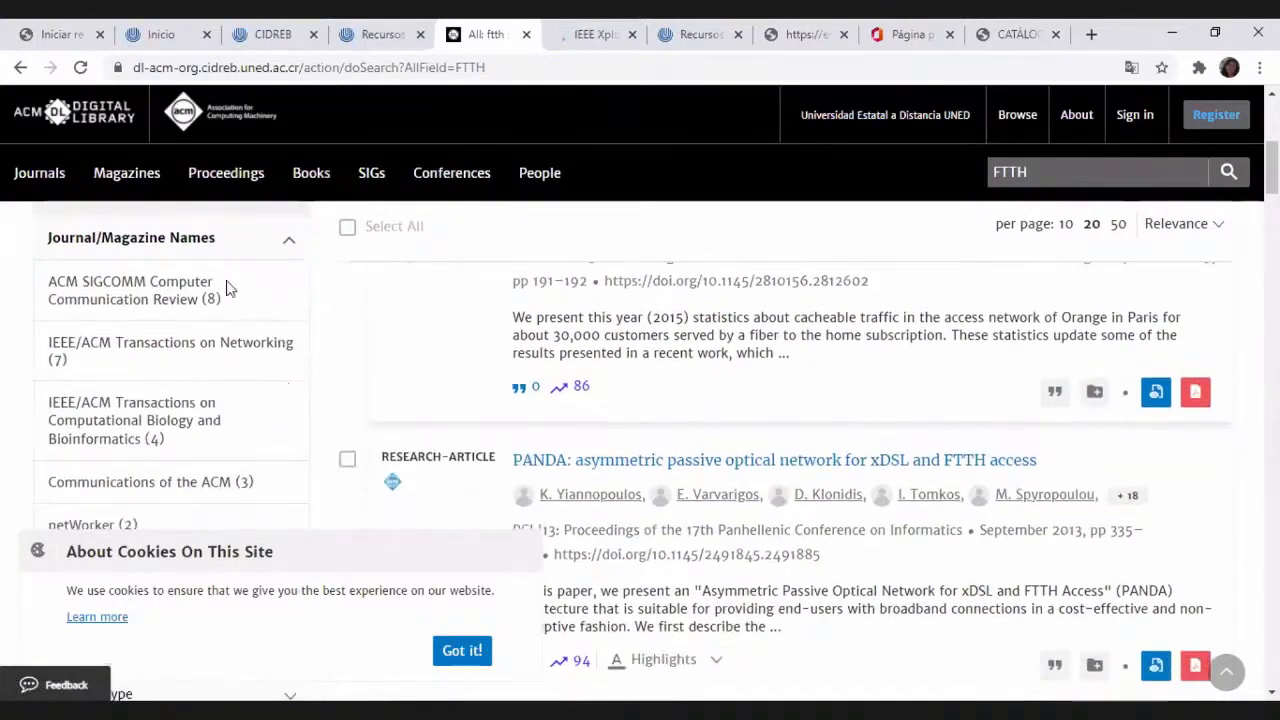
scroll(212, 390, "down", 1)
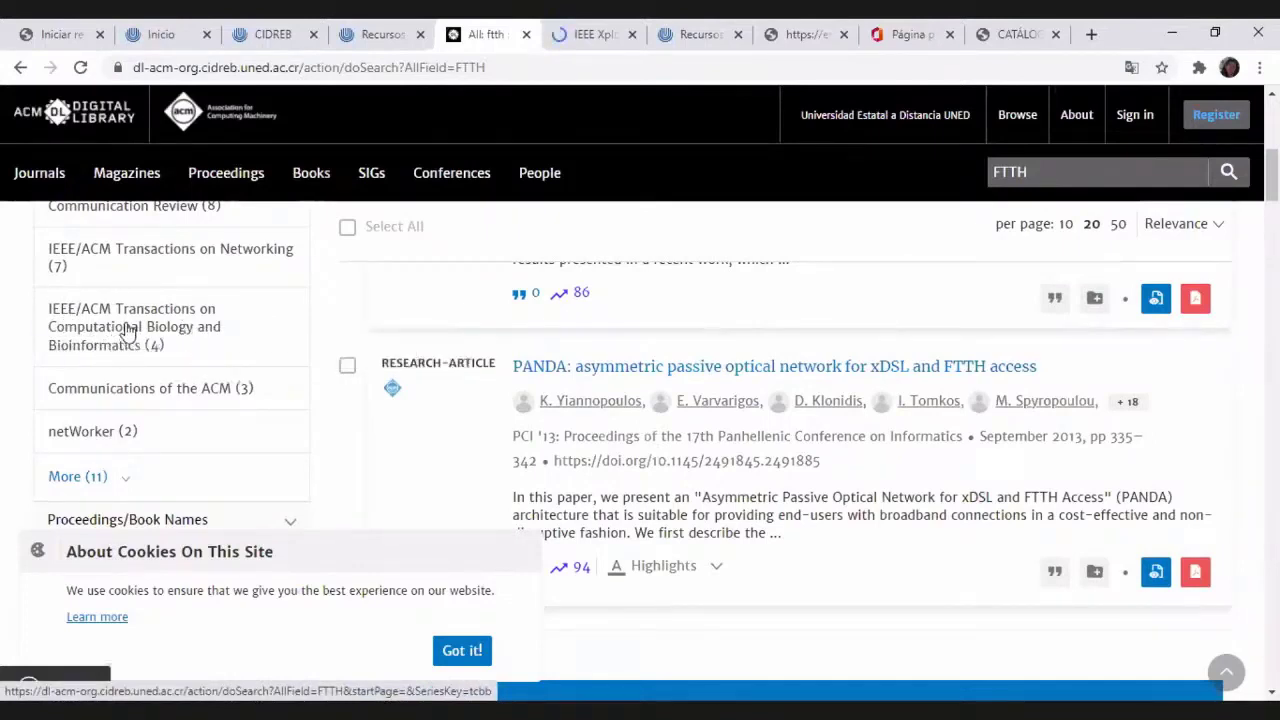
scroll(141, 332, "down", 1)
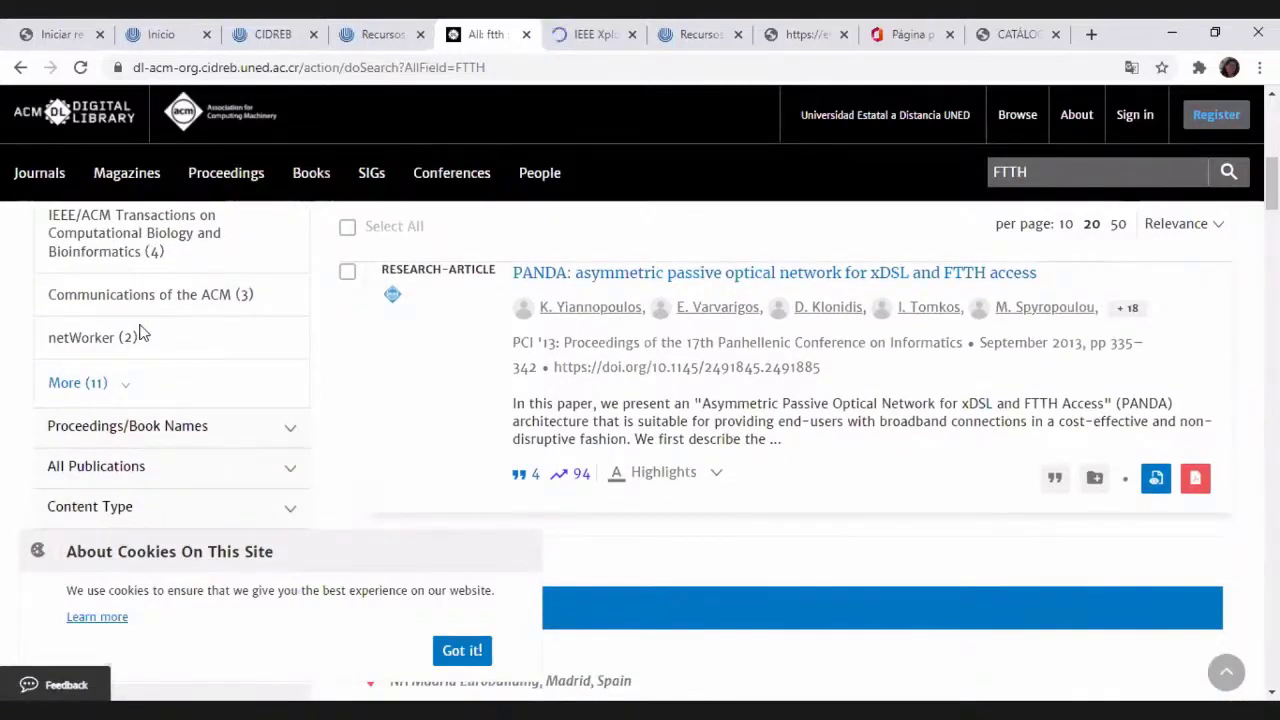
scroll(141, 335, "down", 1)
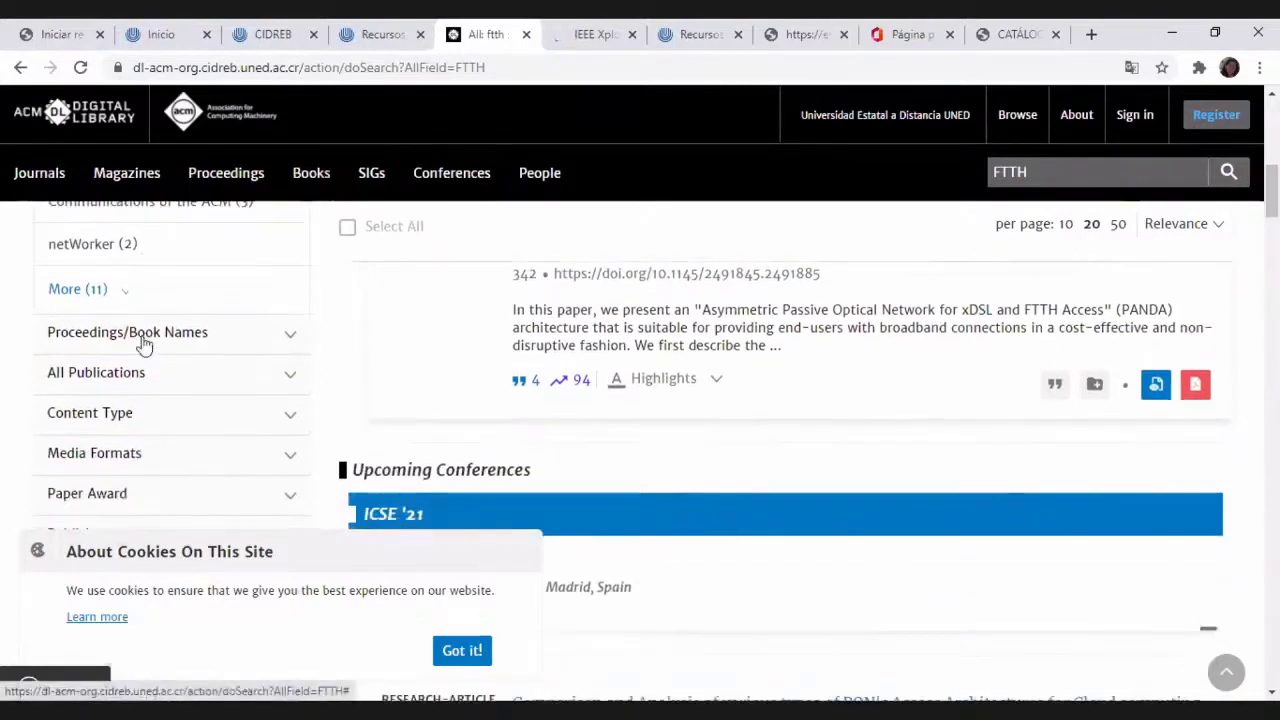
Expand the Proceedings/Book Names filter for the FTTH results and review the listed conference proceedings
left_click(289, 338)
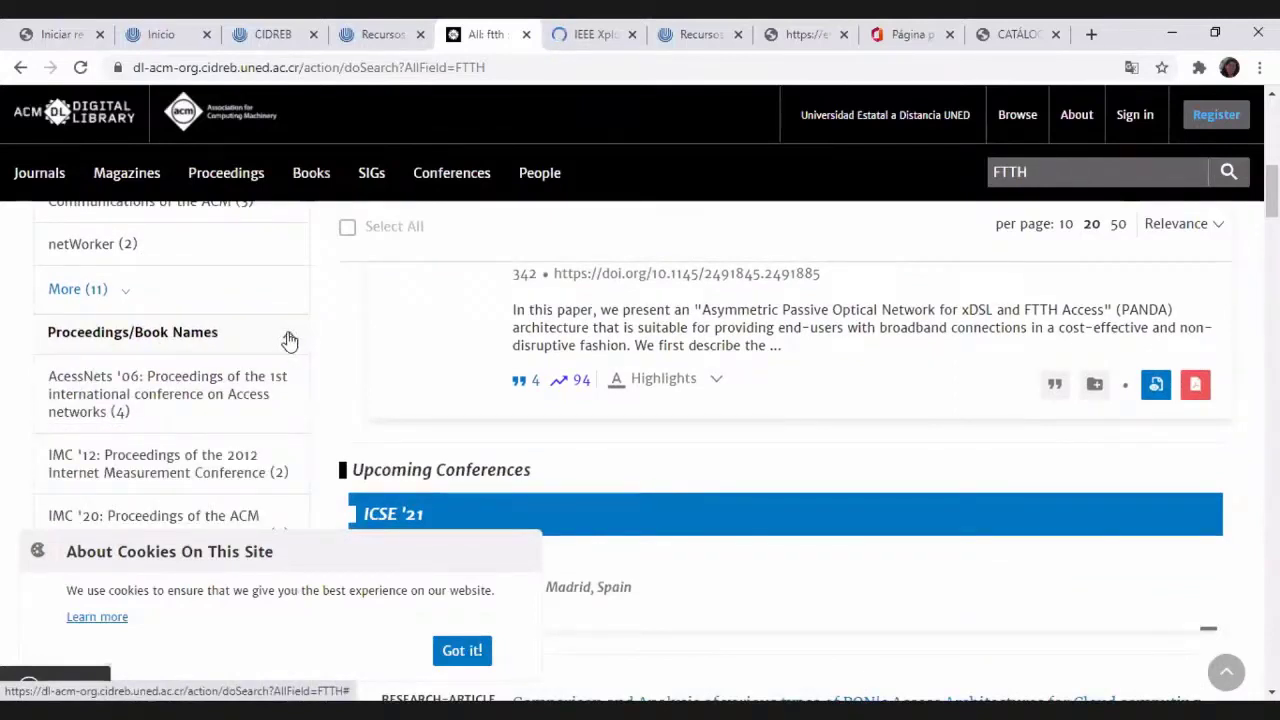
scroll(283, 341, "down", 1)
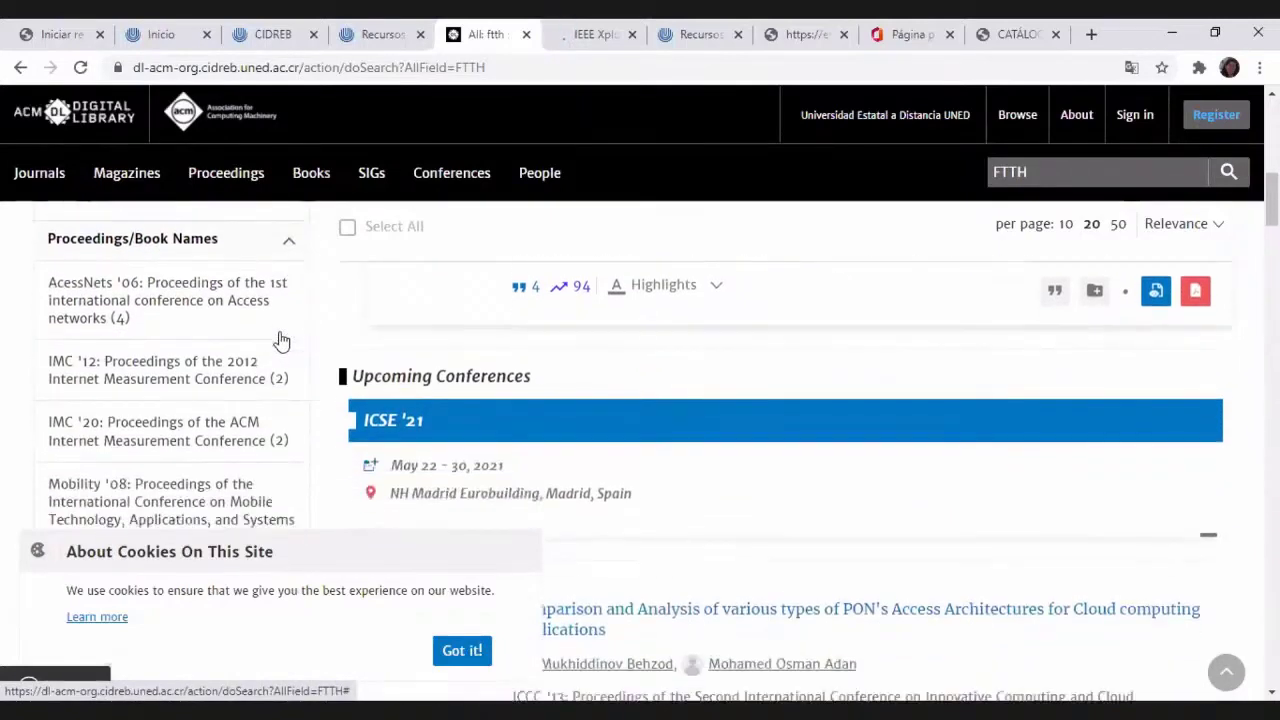
scroll(281, 341, "down", 1)
scroll(281, 341, "down", 1)
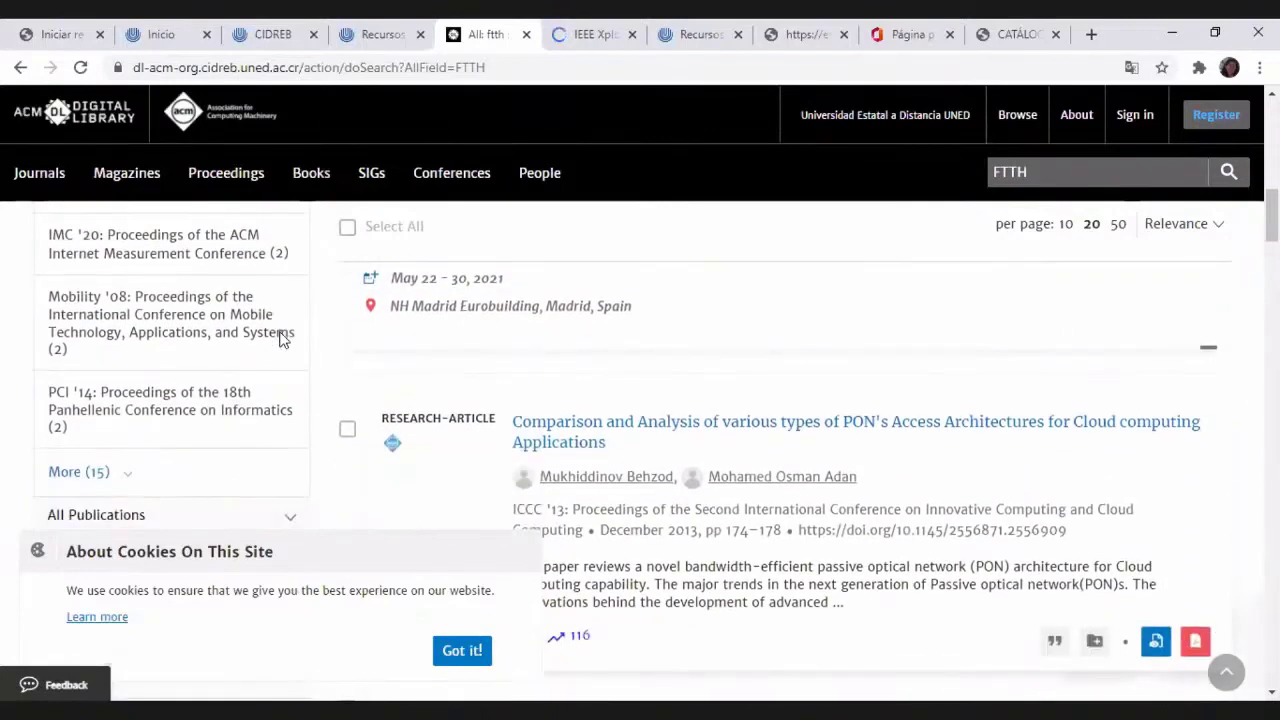
scroll(280, 338, "down", 1)
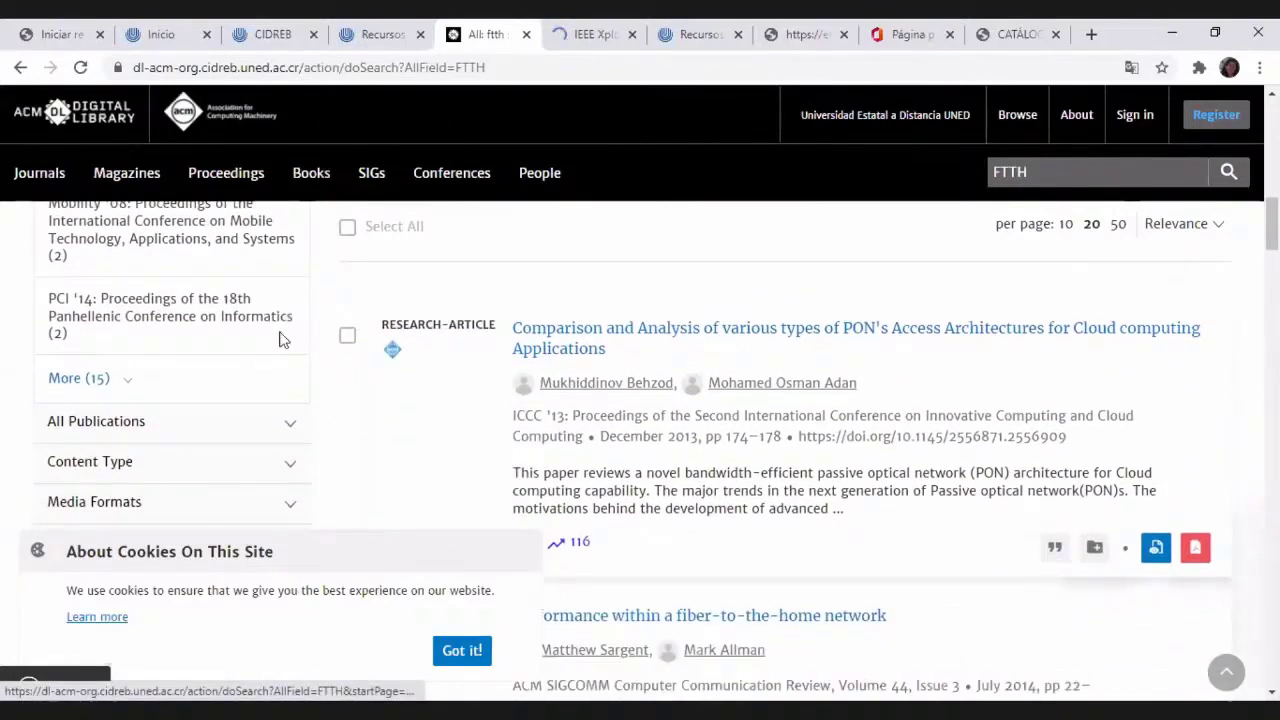
Expand the All Publications and Content Type filters for the FTTH results and review their categories
left_click(292, 426)
scroll(250, 458, "down", 2)
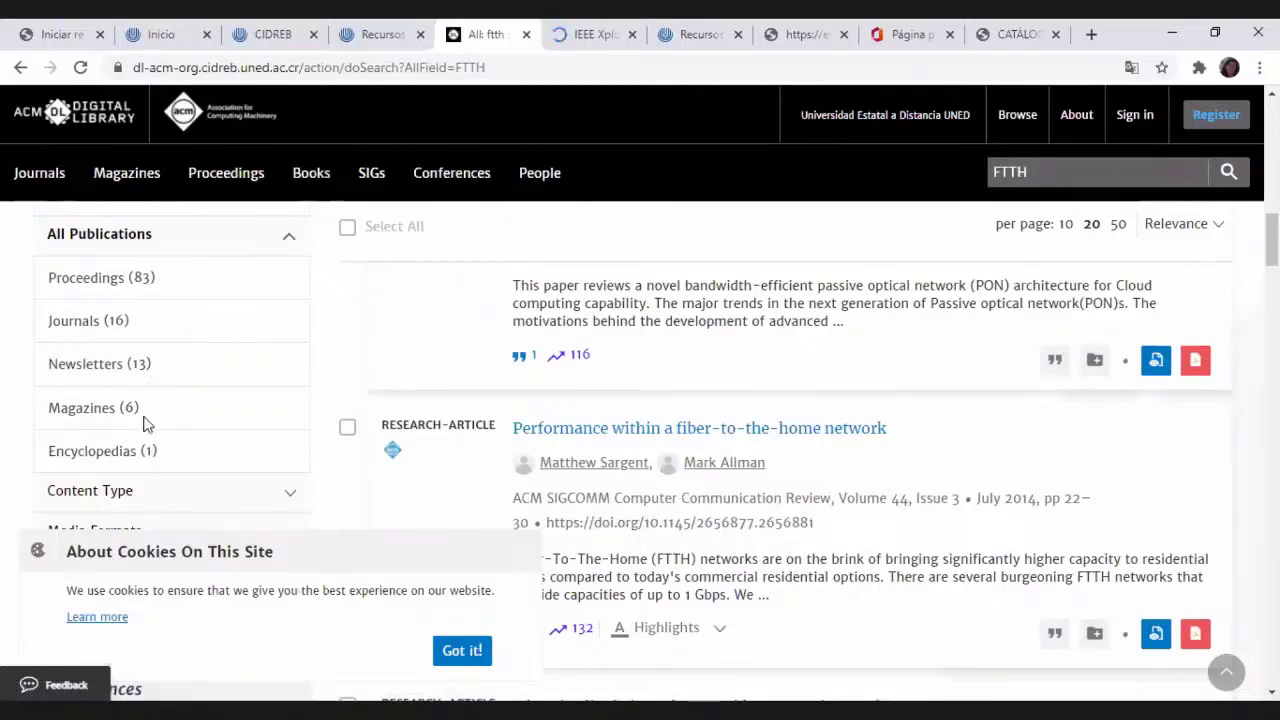
scroll(228, 413, "down", 2)
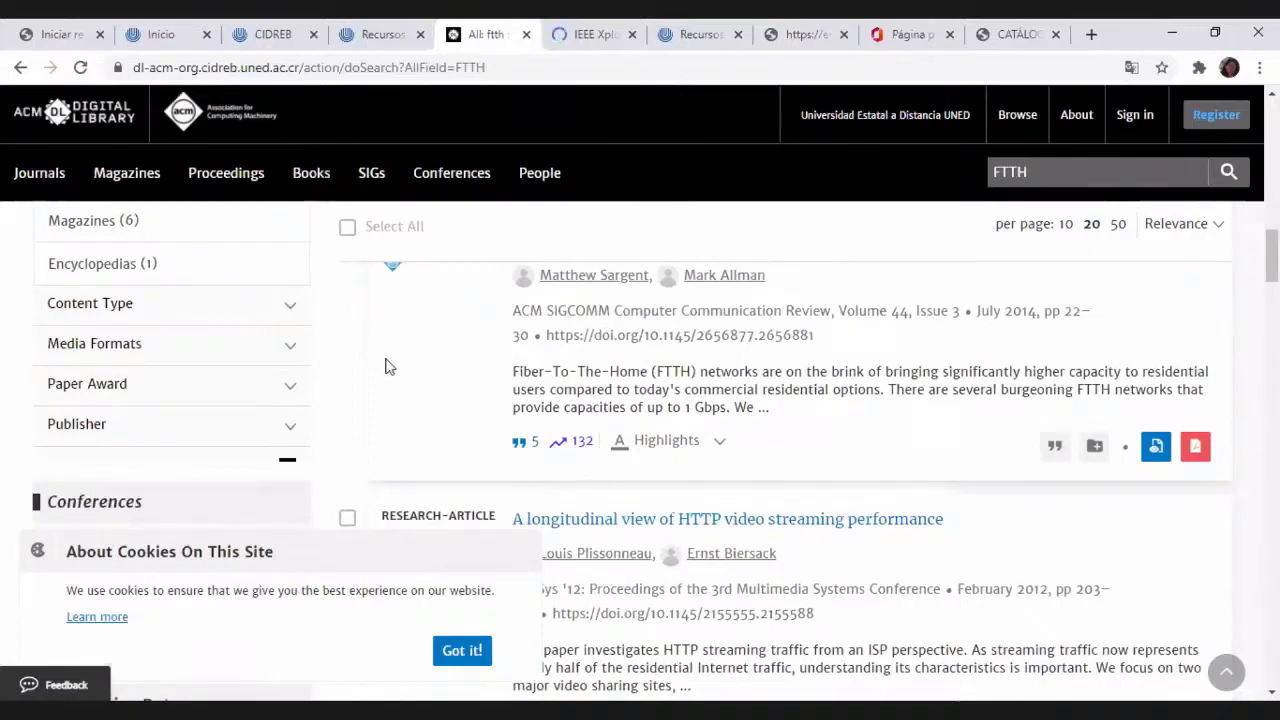
left_click(290, 312)
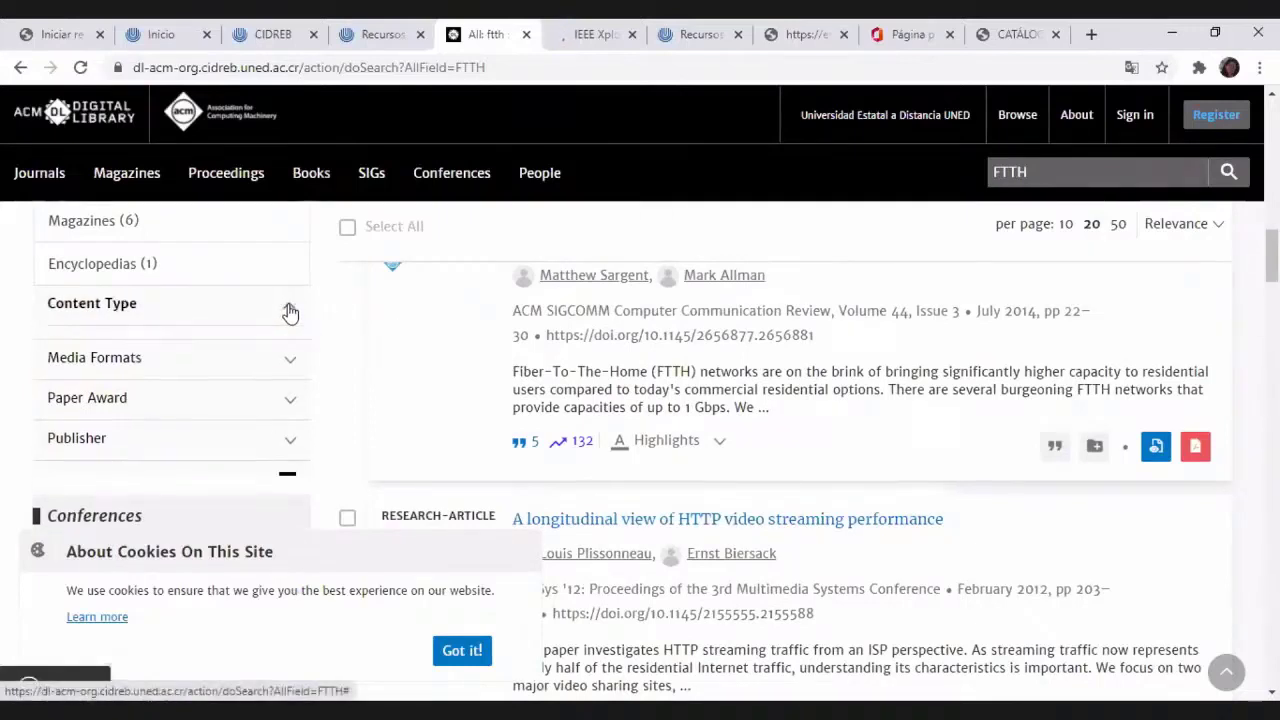
scroll(308, 377, "down", 2)
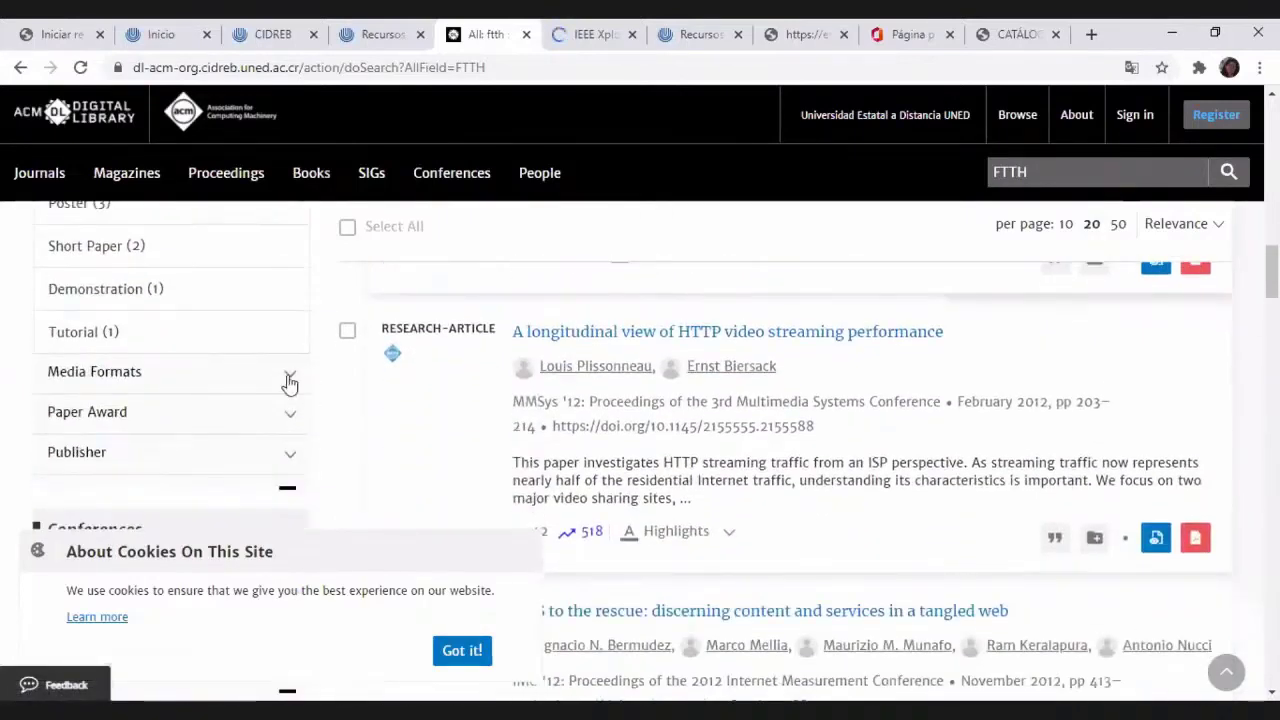
Expand the Media Formats filter for the FTTH results and review the remaining filters through Conferences and publication date
left_click(288, 374)
scroll(295, 393, "down", 2)
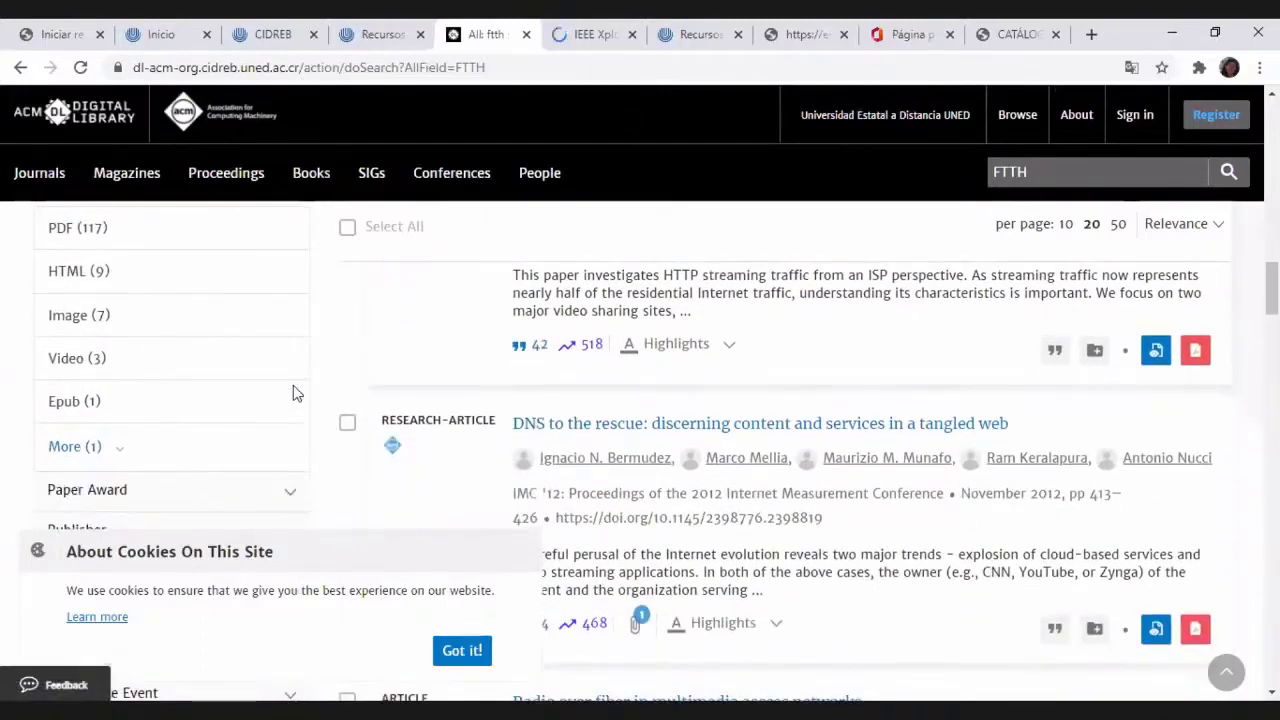
scroll(293, 393, "down", 2)
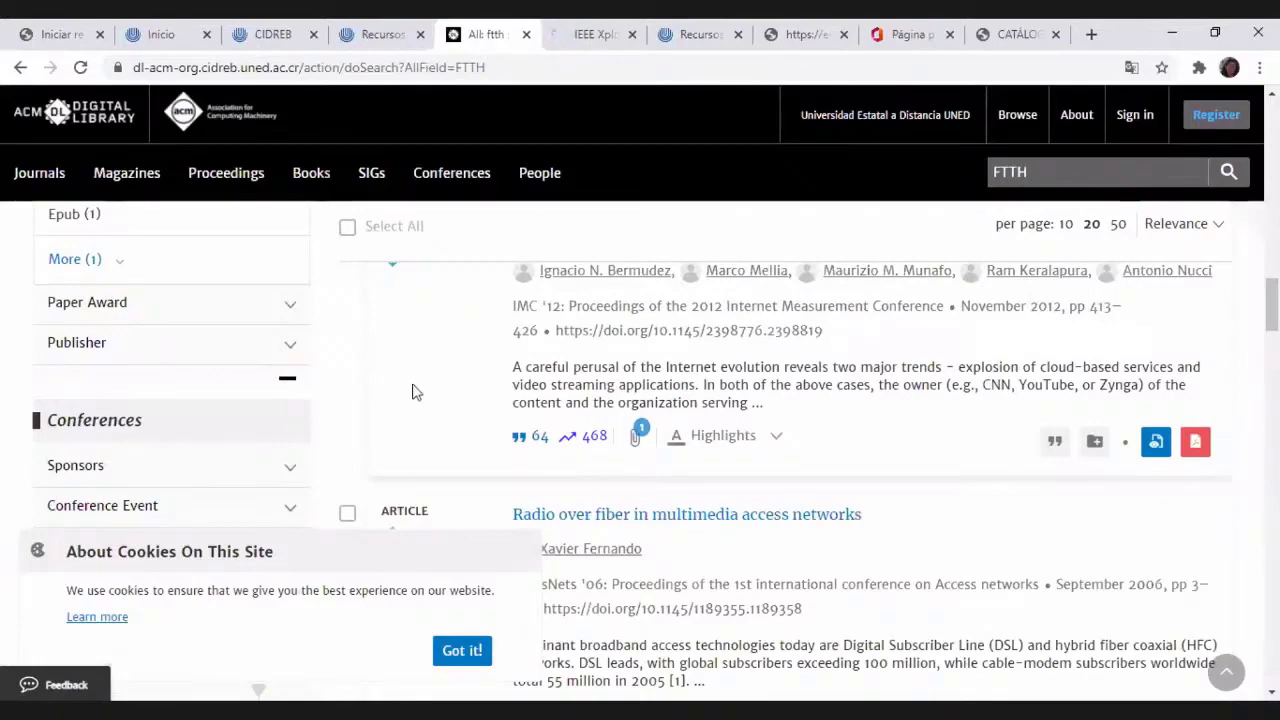
scroll(416, 392, "down", 7)
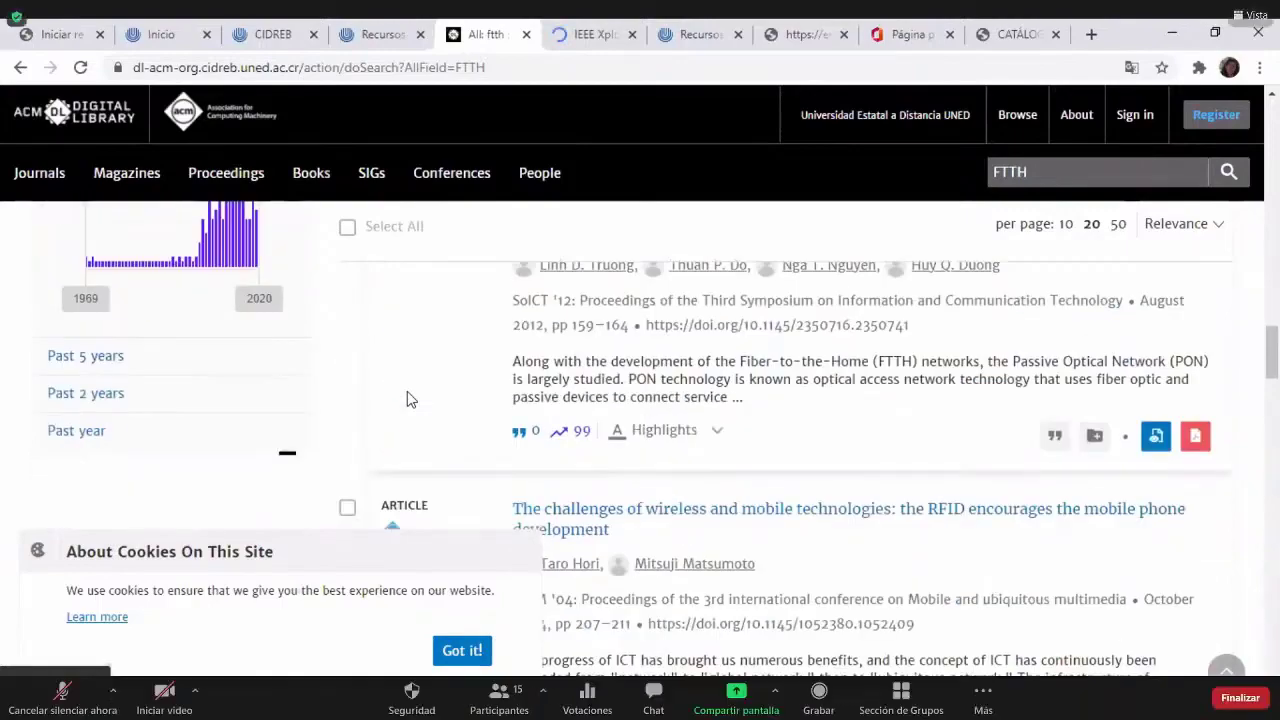
scroll(407, 399, "up", 15)
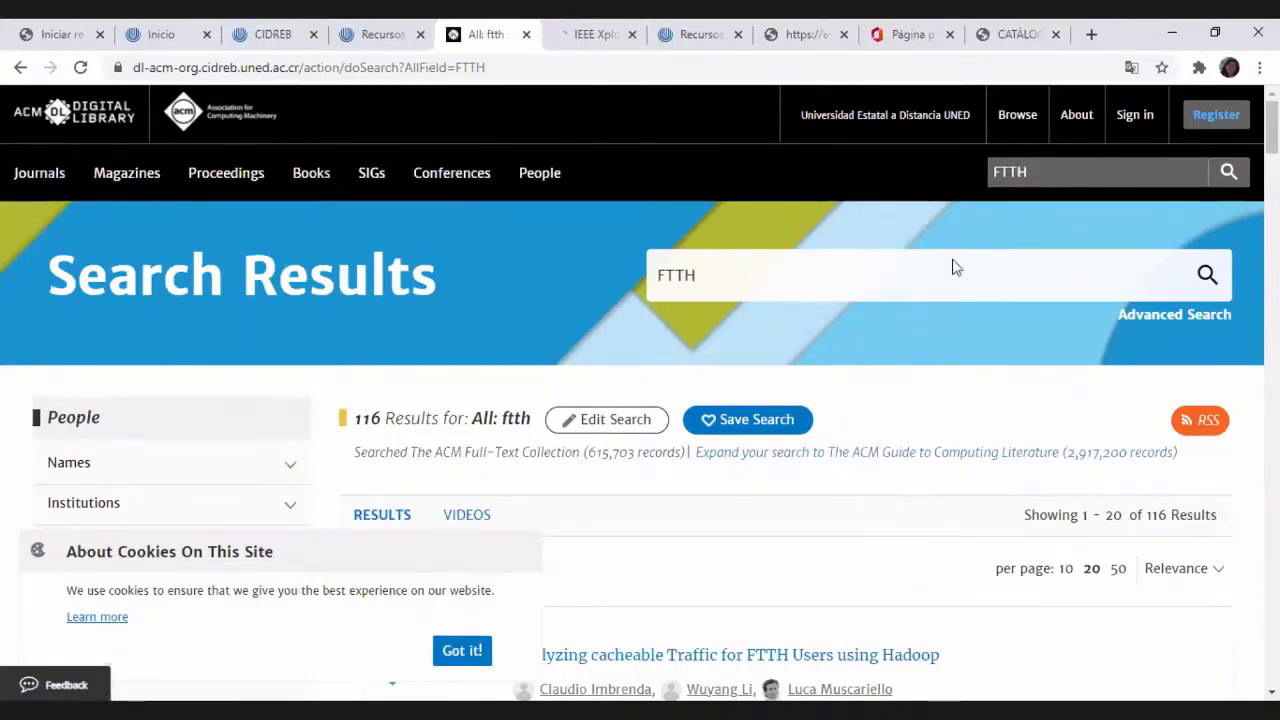
Return to the digital resources page's exact and natural sciences databases and go back to the CIDREB home page
left_click(376, 36)
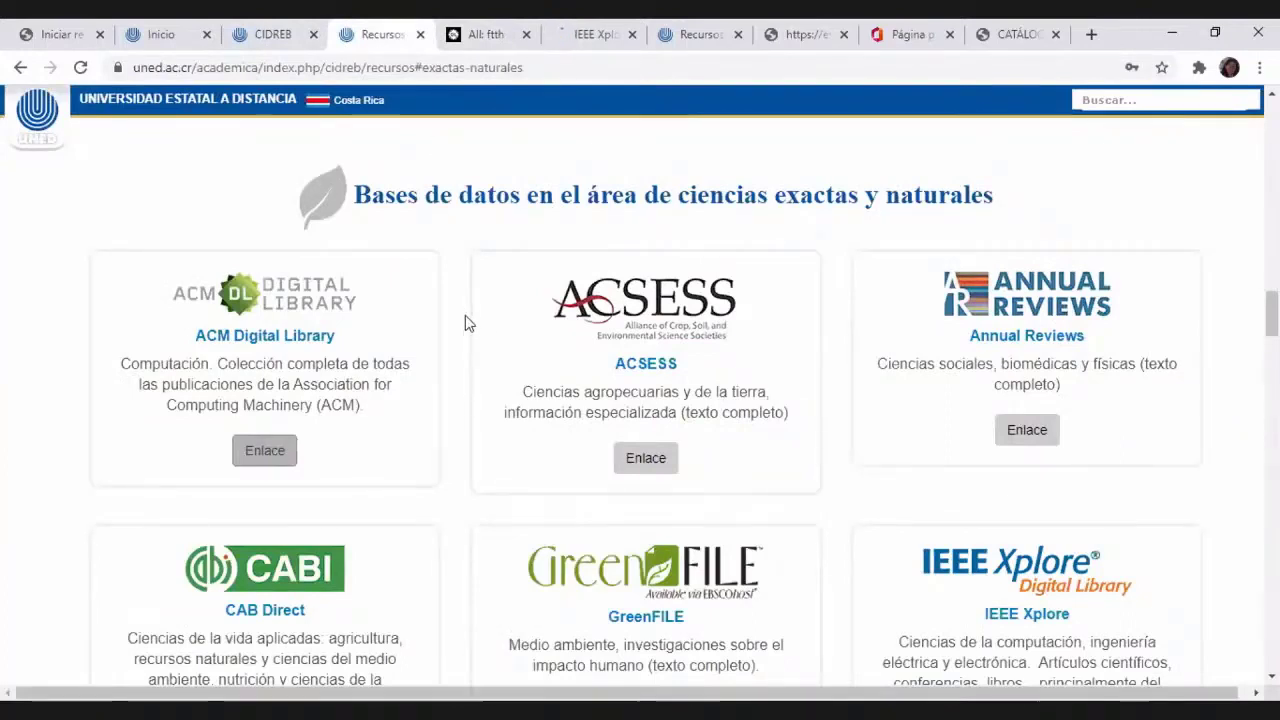
scroll(470, 322, "up", 1)
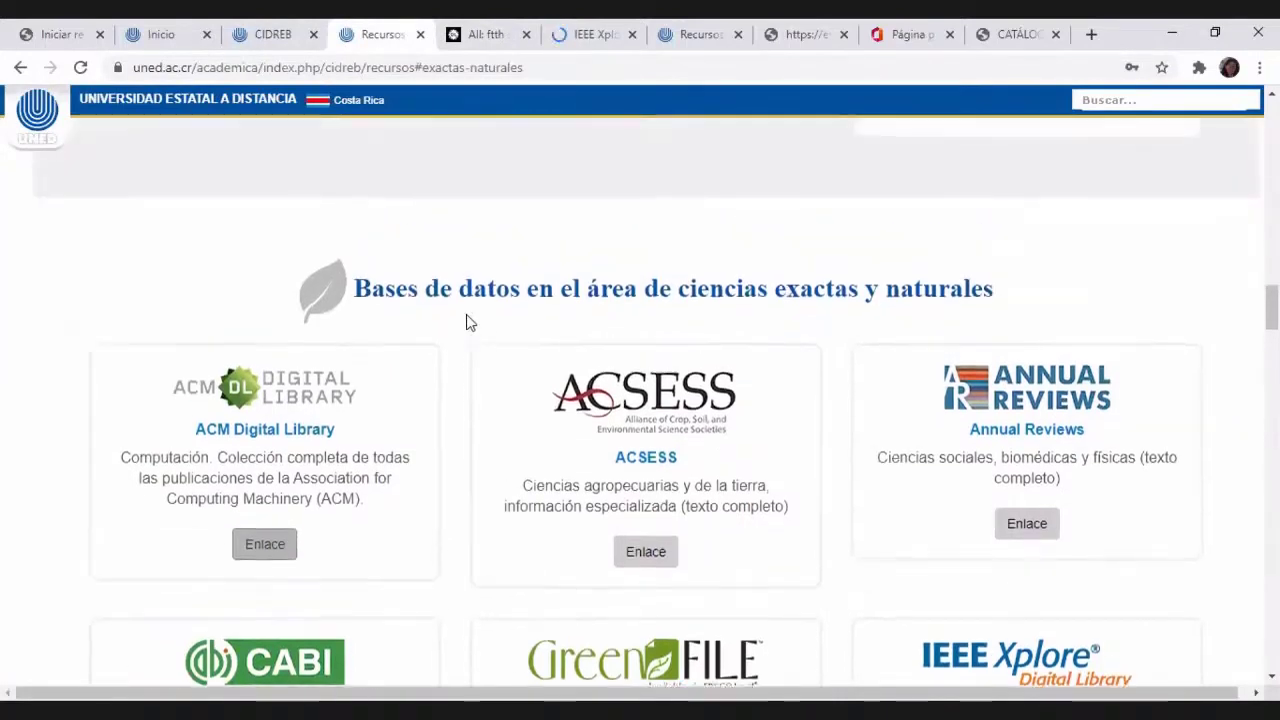
left_click(256, 40)
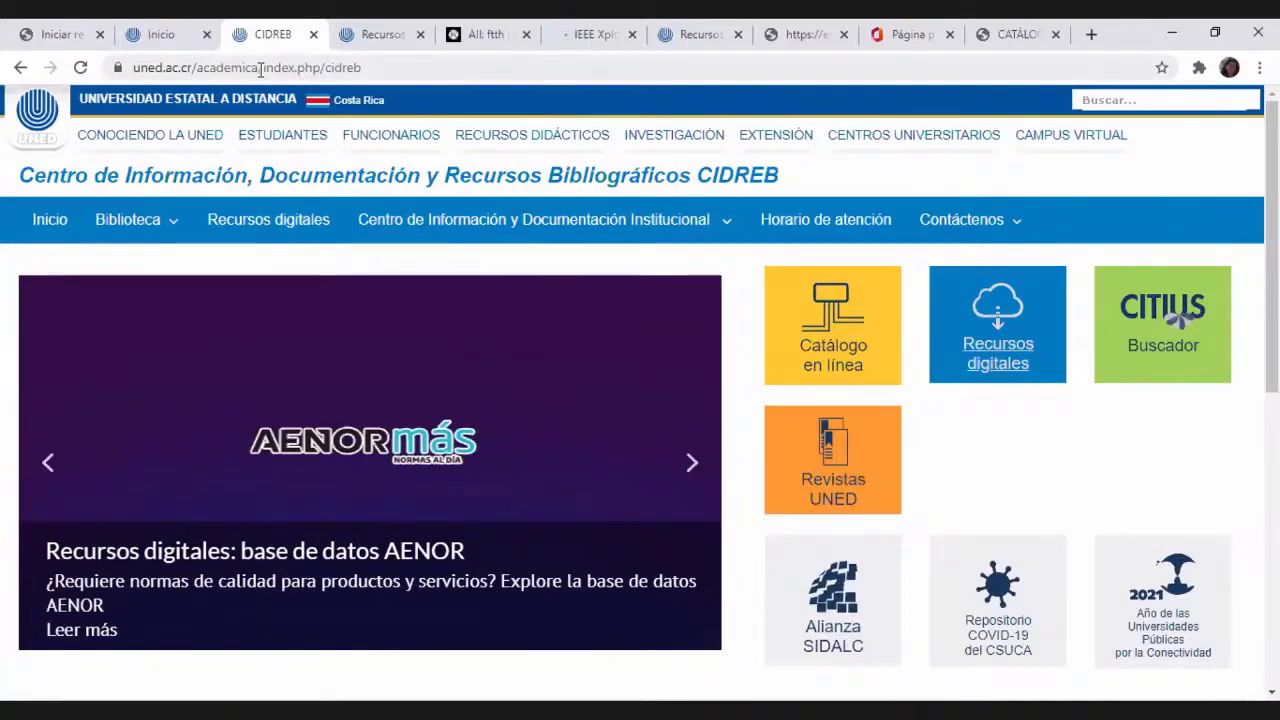
Go to the main UNED home page, locate the Biblioteca link in its footer, and return to the CIDREB page
left_click(160, 36)
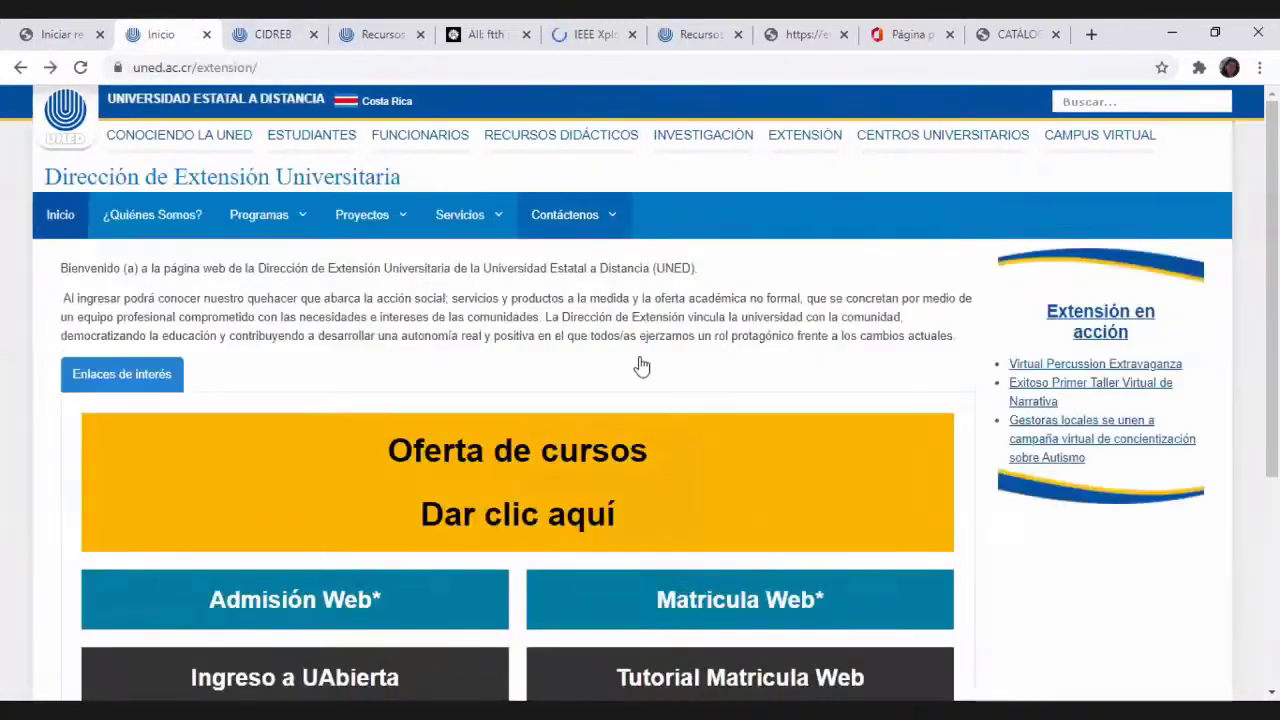
left_click(703, 134)
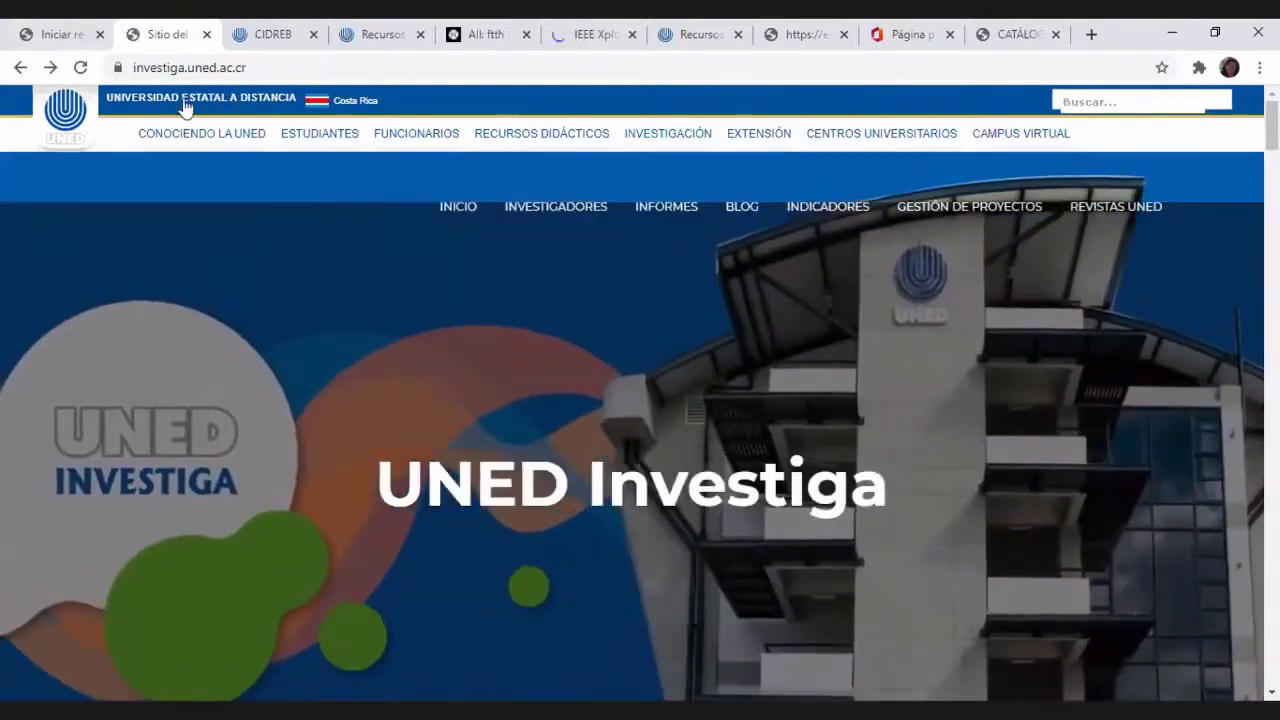
left_click(185, 107)
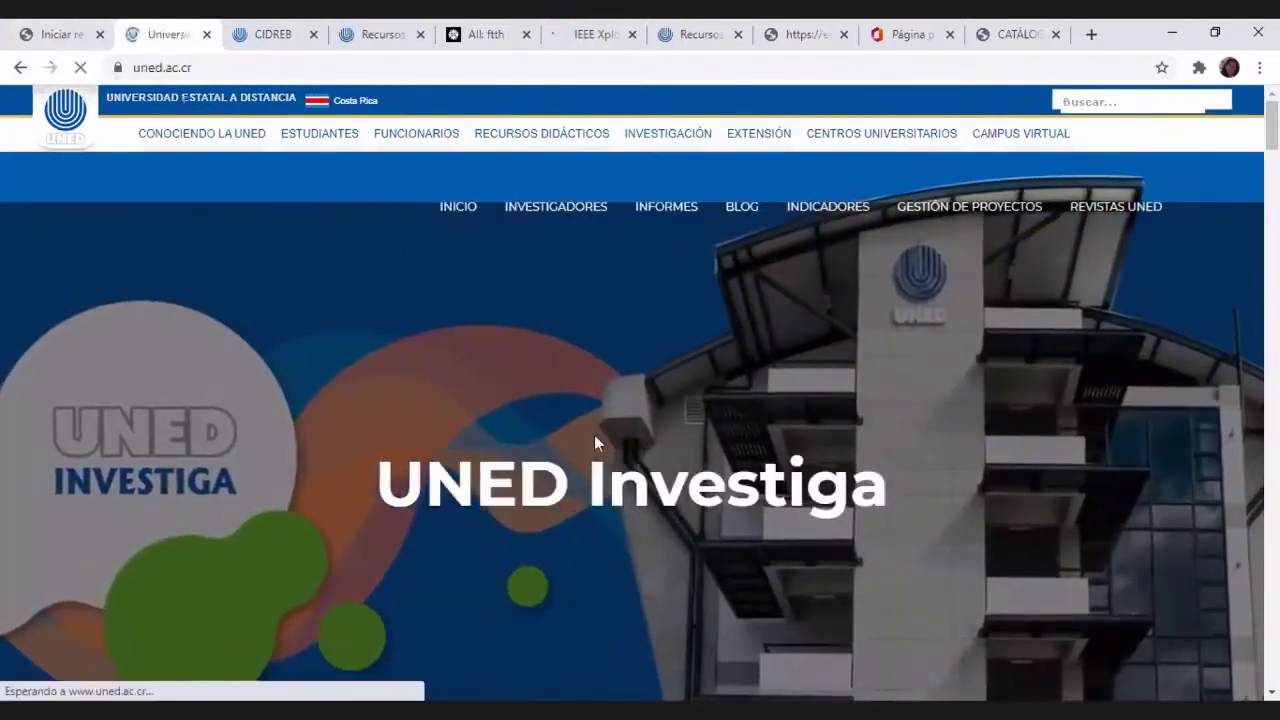
scroll(600, 395, "down", 2)
scroll(633, 394, "down", 3)
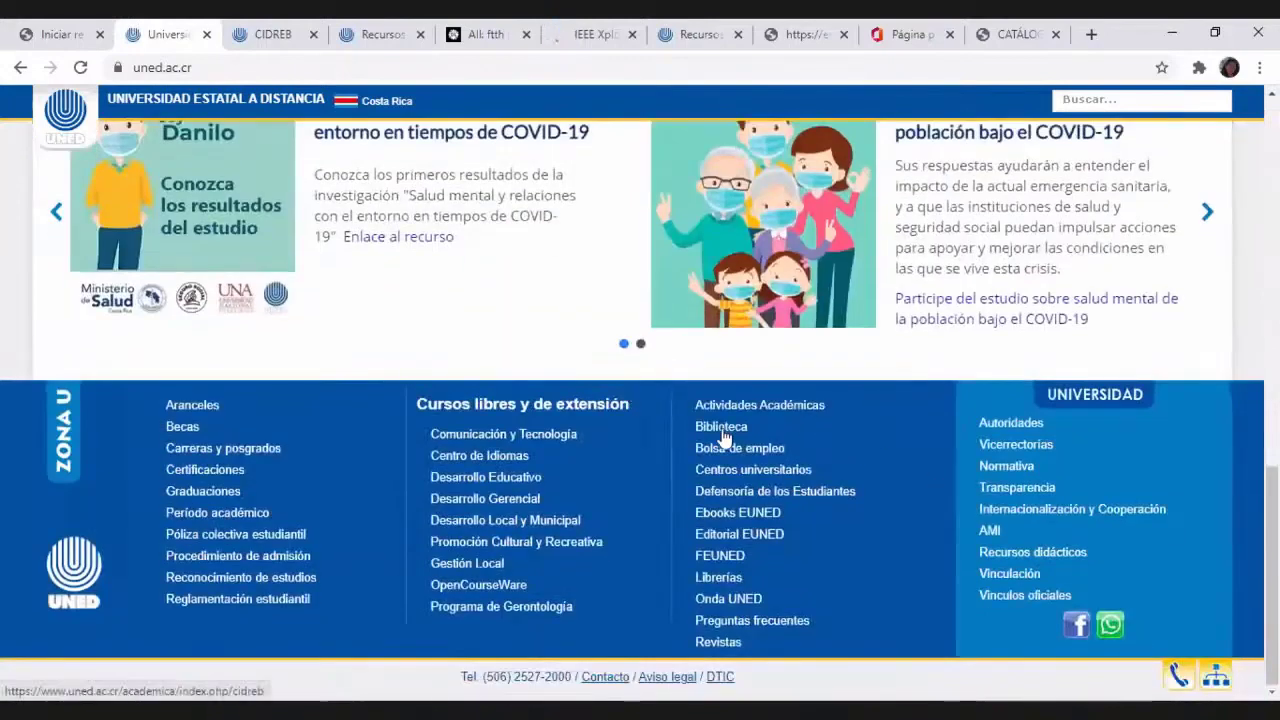
left_click(277, 38)
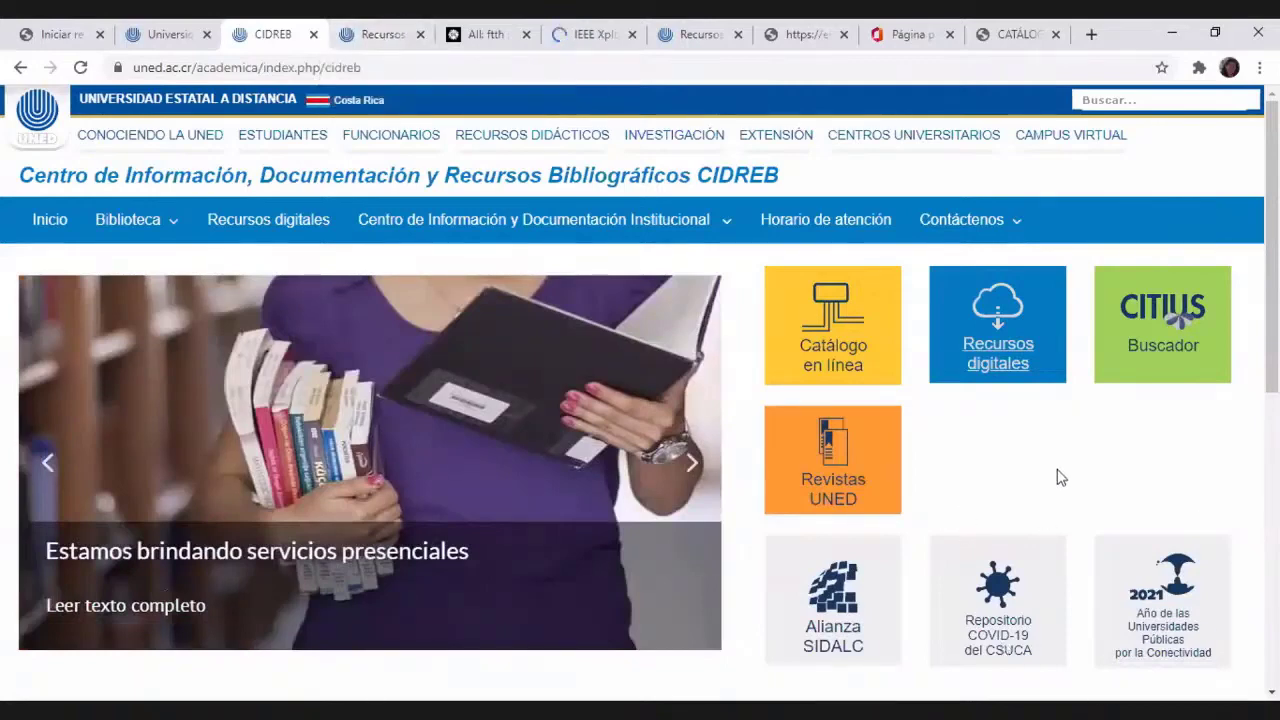
Revisit the ACM FTTH results and browse the multidisciplinary databases section of the digital resources page
left_click(487, 38)
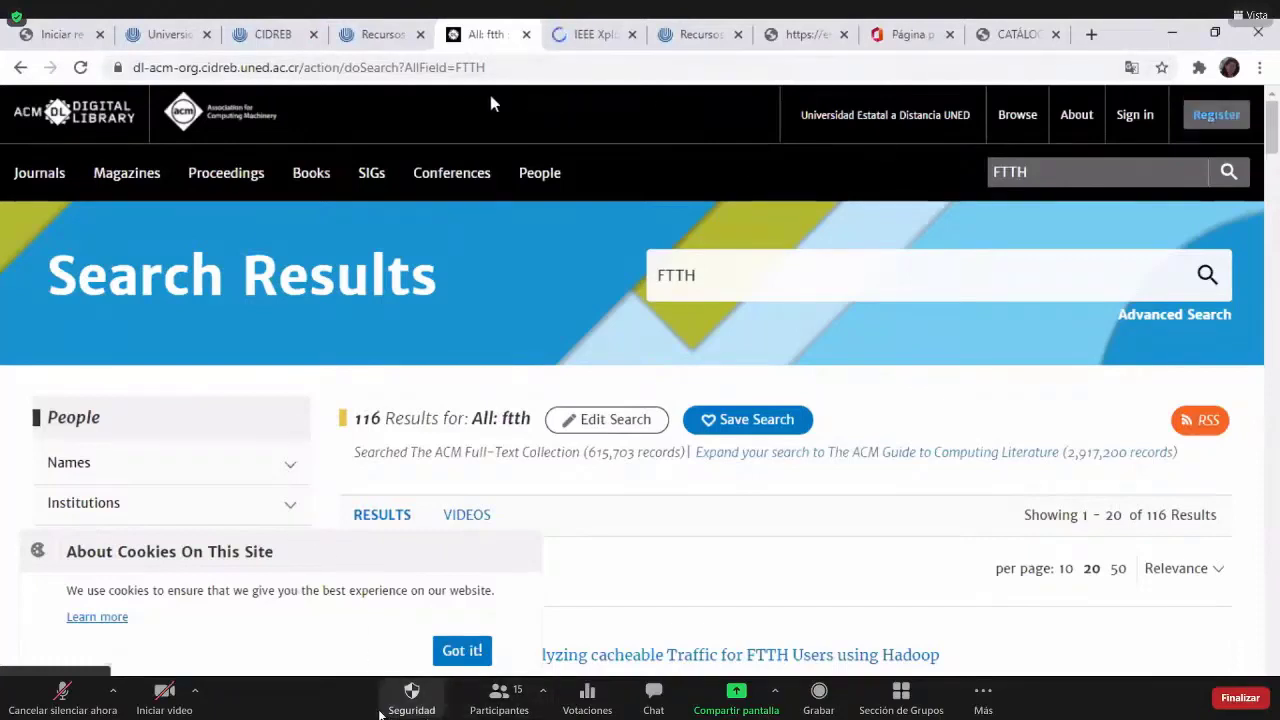
left_click(383, 38)
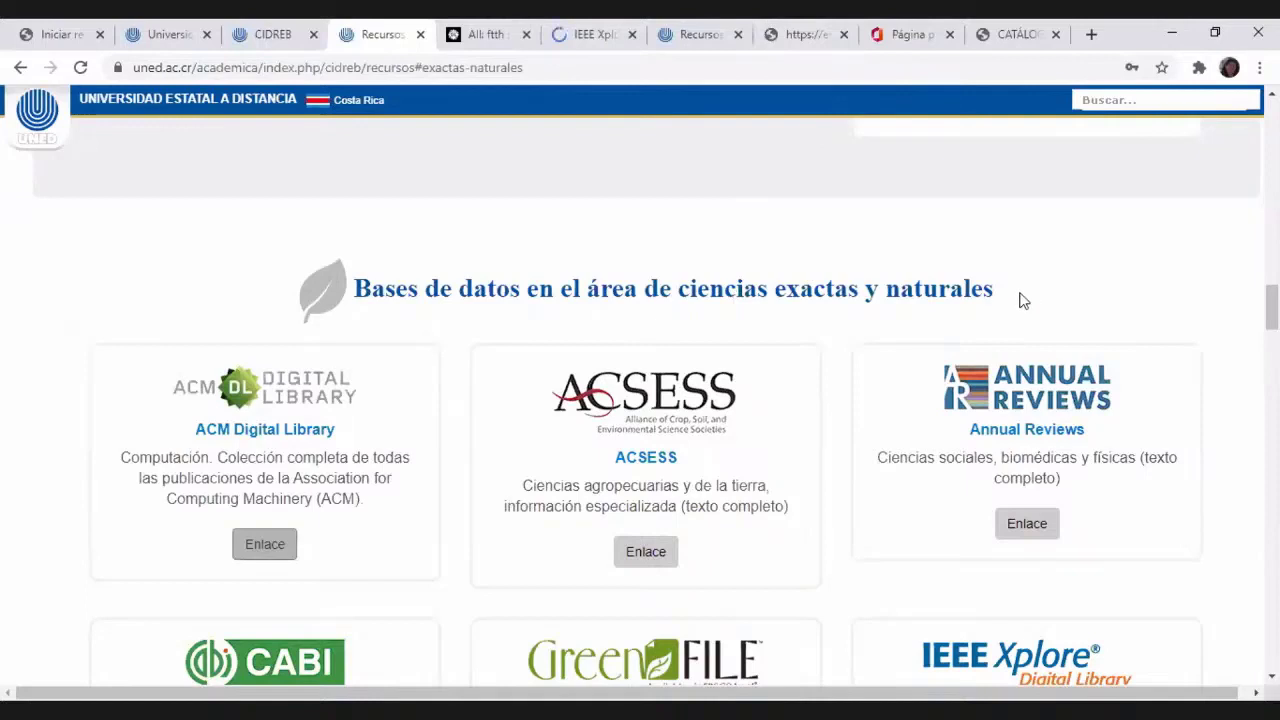
scroll(962, 335, "up", 1)
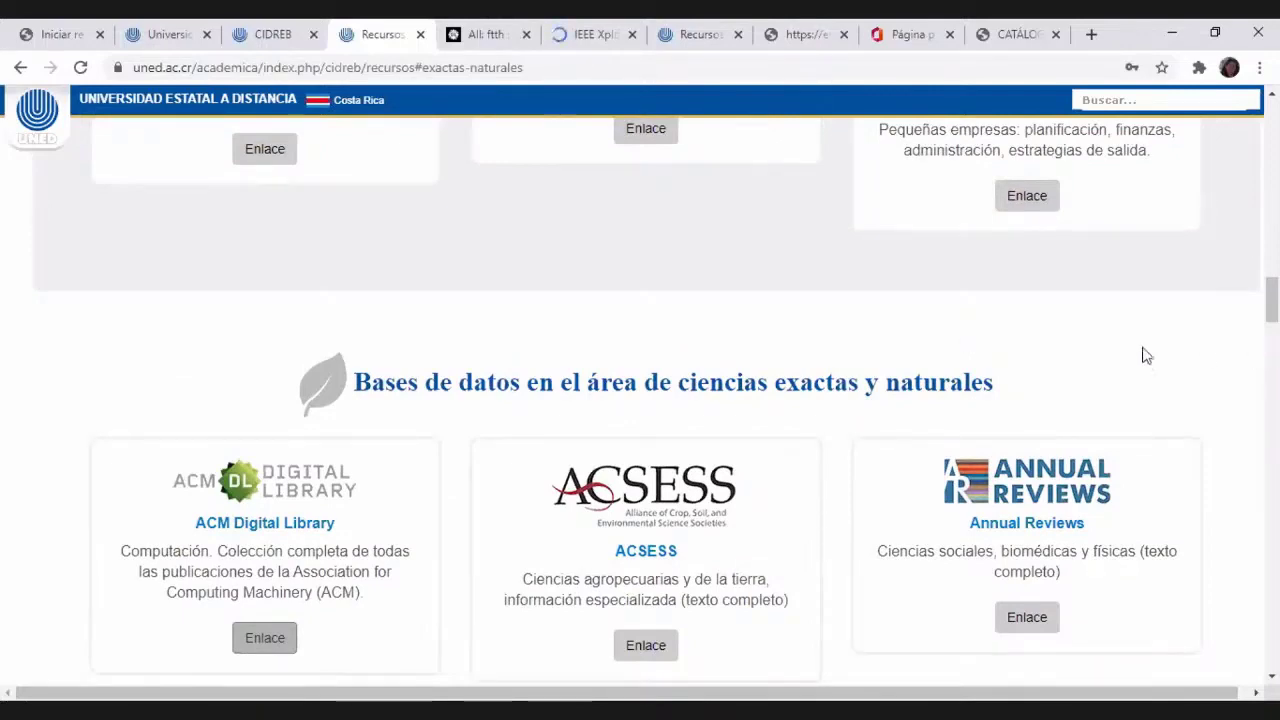
left_click_drag(1272, 300, 1272, 299)
scroll(808, 428, "up", 15)
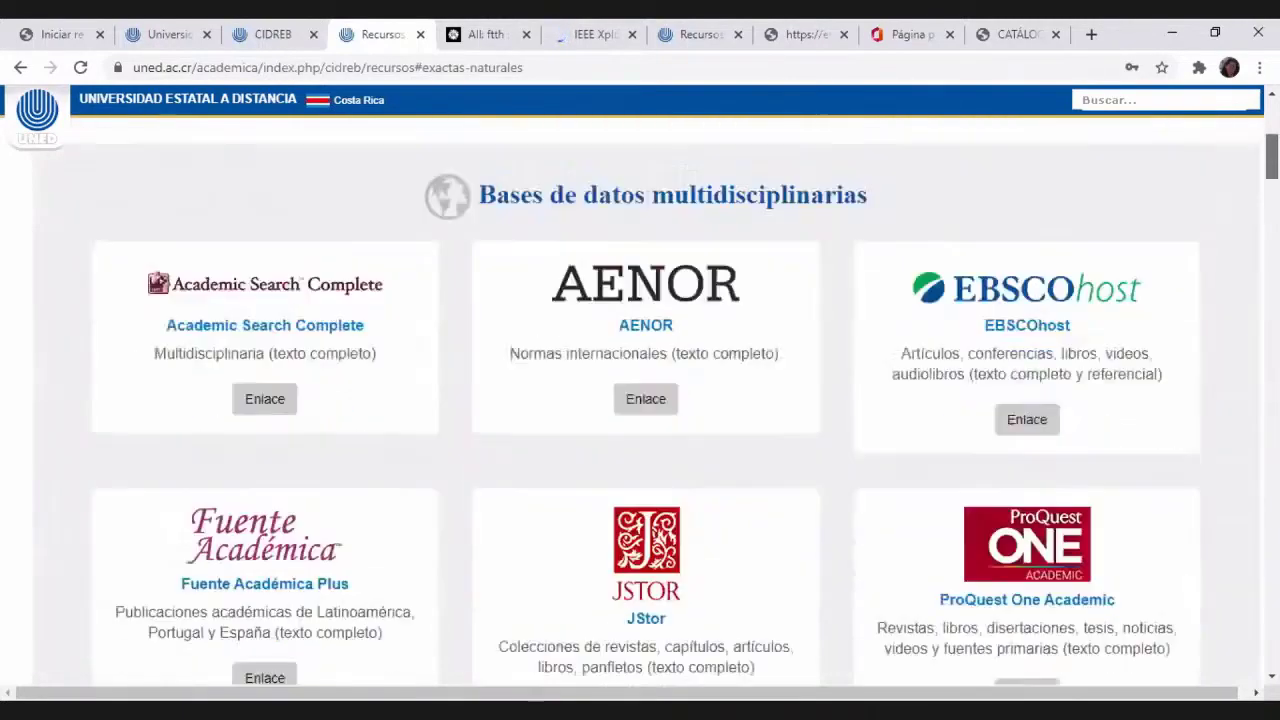
scroll(808, 428, "down", 3)
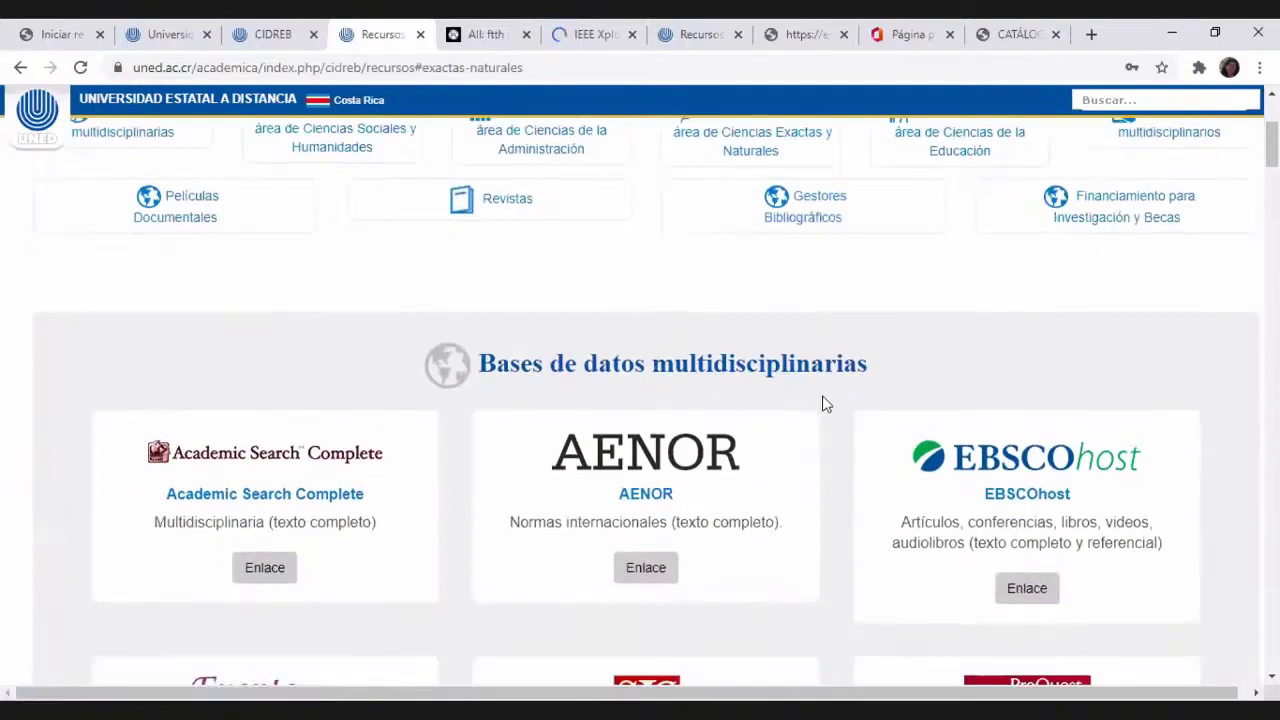
scroll(822, 404, "down", 2)
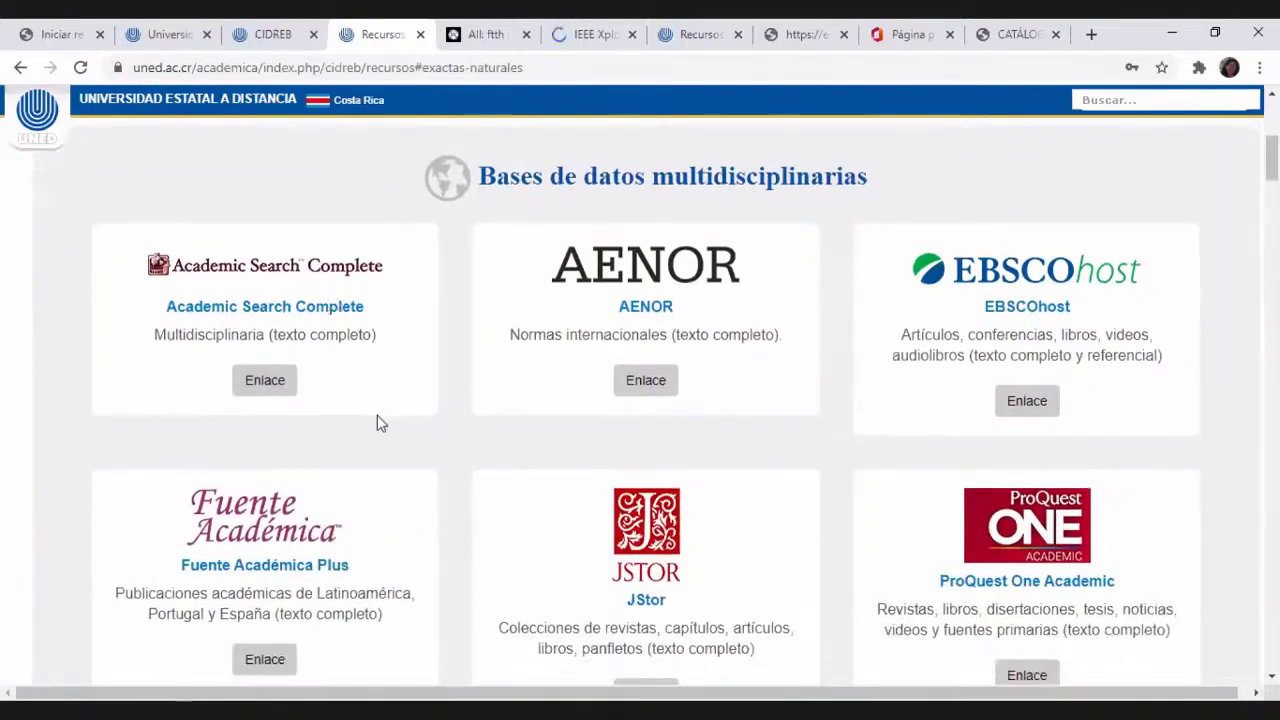
Open the AENOR database and accept its terms of use with the user profile Personal de Universidad
left_click(646, 381)
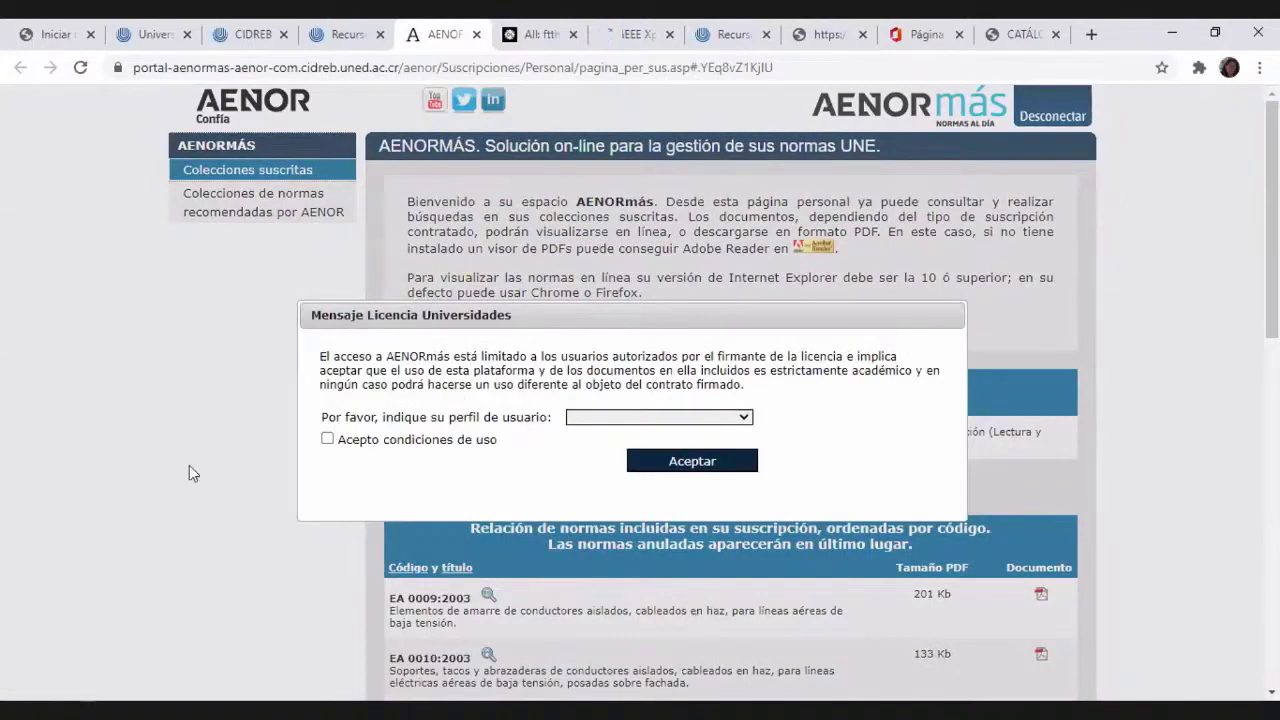
left_click(744, 419)
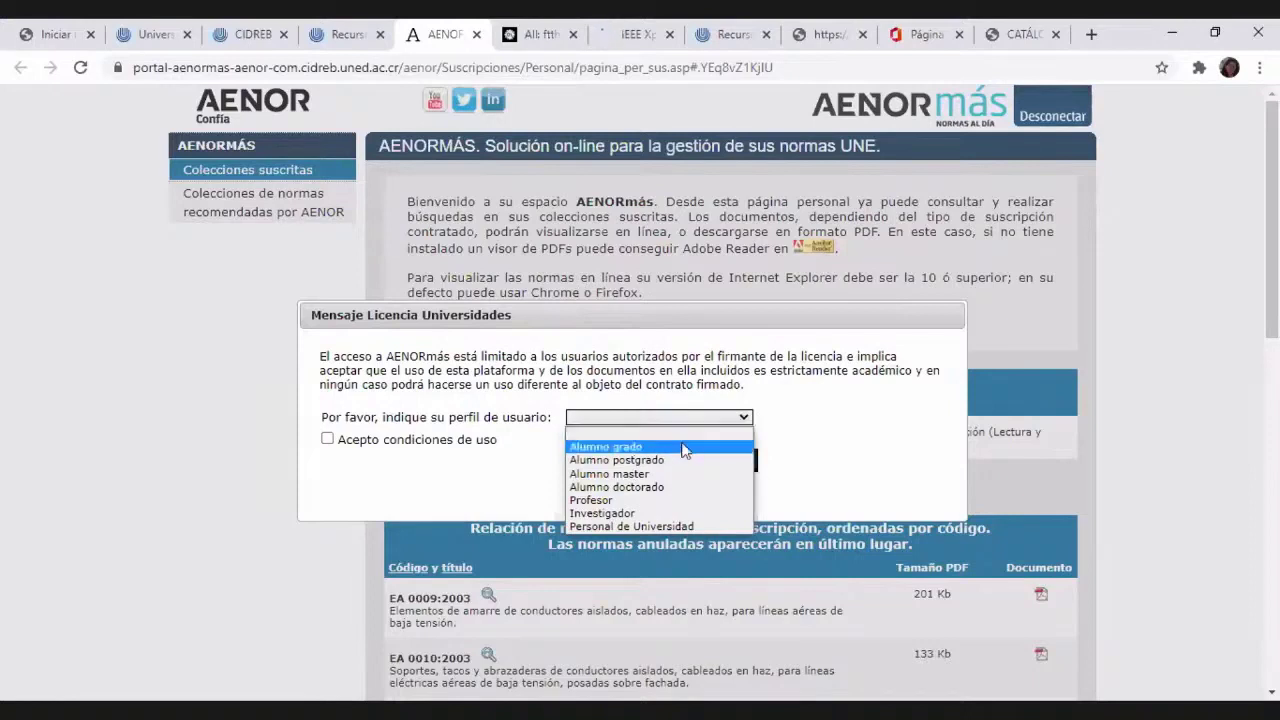
left_click(622, 519)
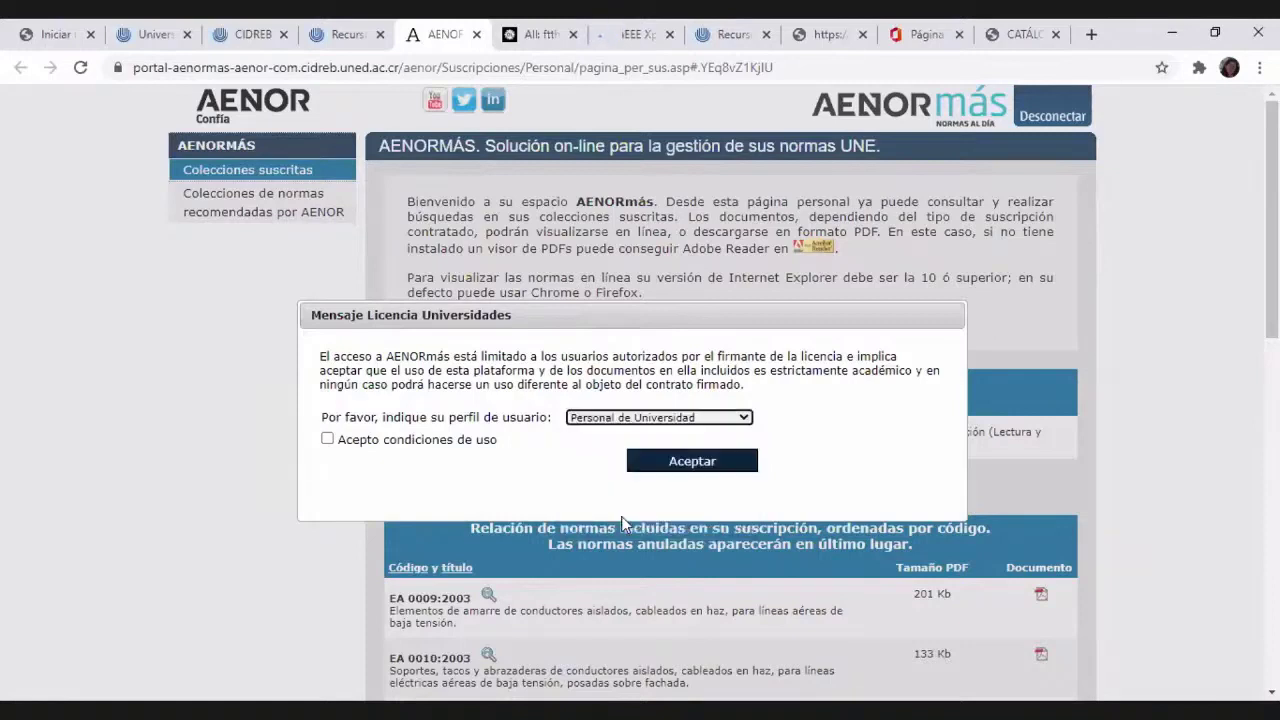
left_click(327, 439)
left_click(688, 464)
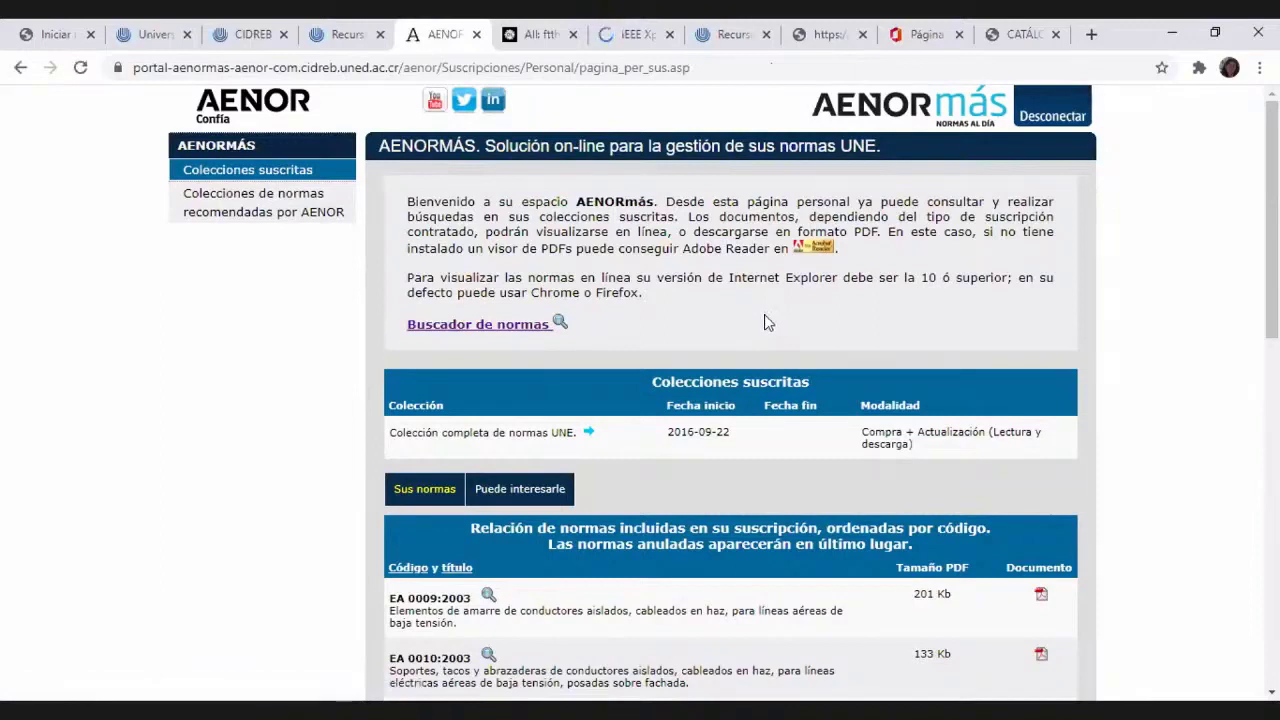
Open the AENORmás standards search, search for the title "UIT", and review how the term appears in the results
left_click(493, 326)
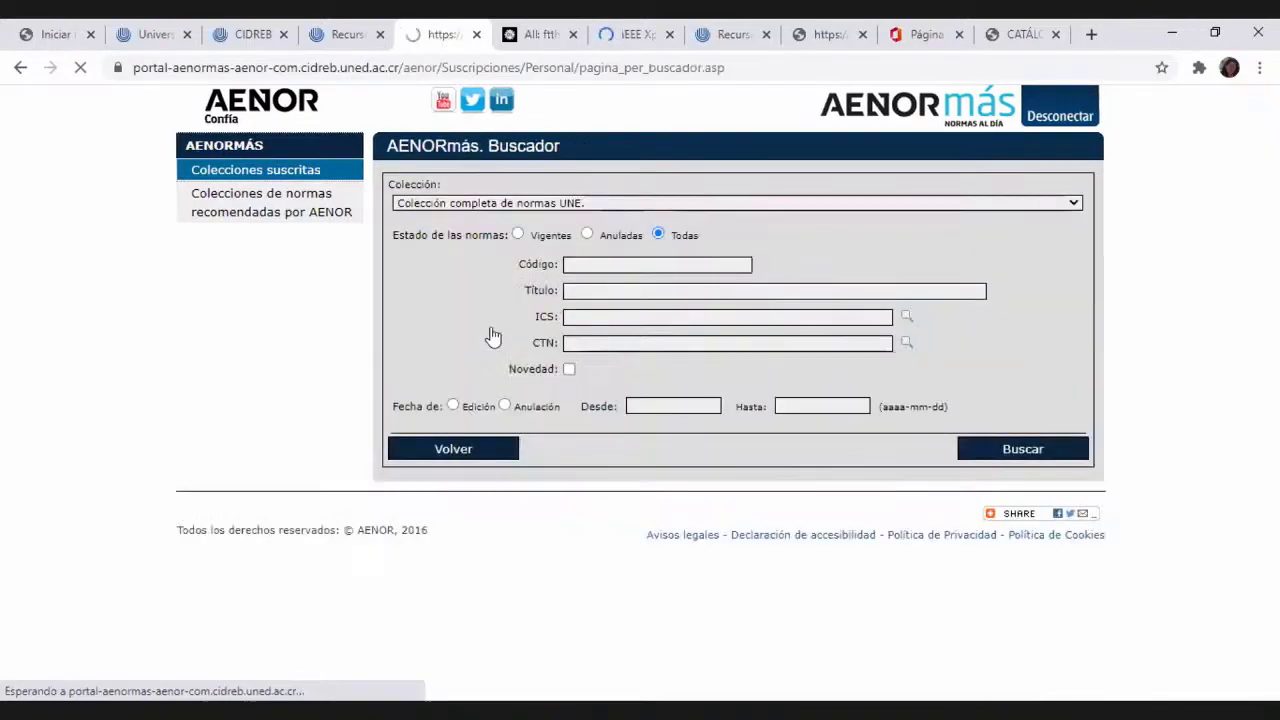
left_click(587, 291)
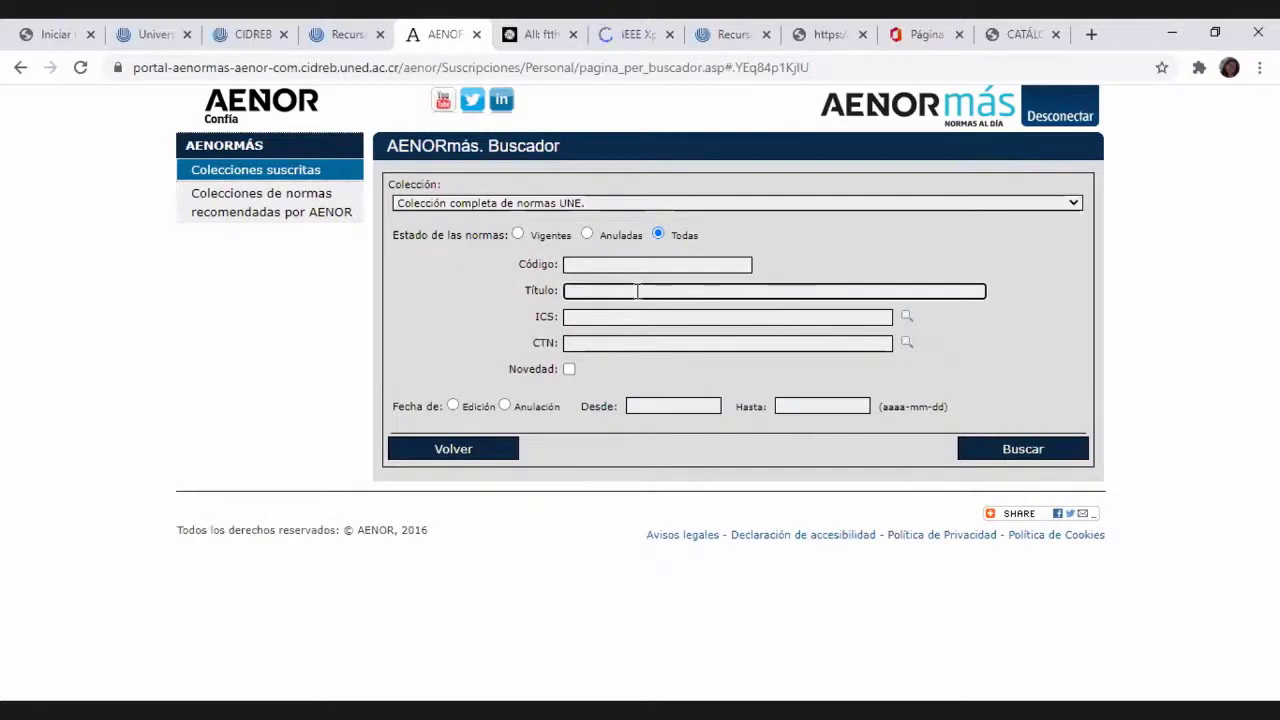
type("UIT")
left_click(1003, 452)
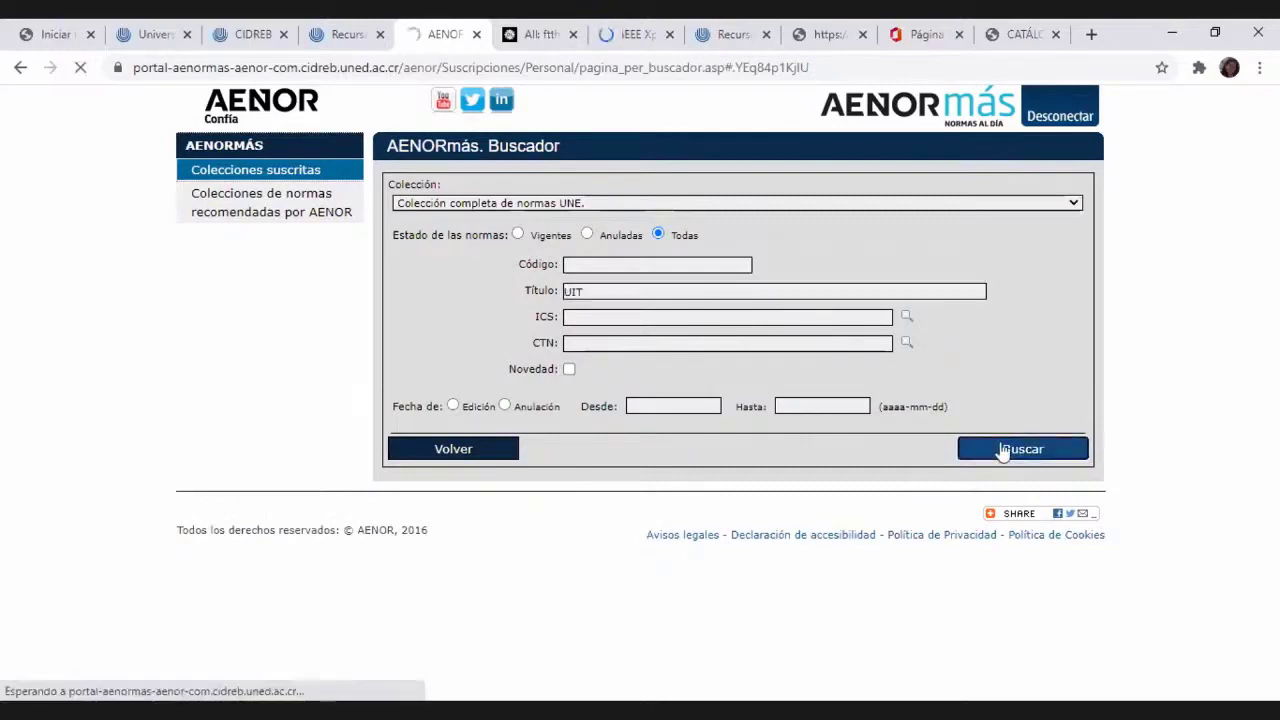
scroll(1000, 449, "down", 5)
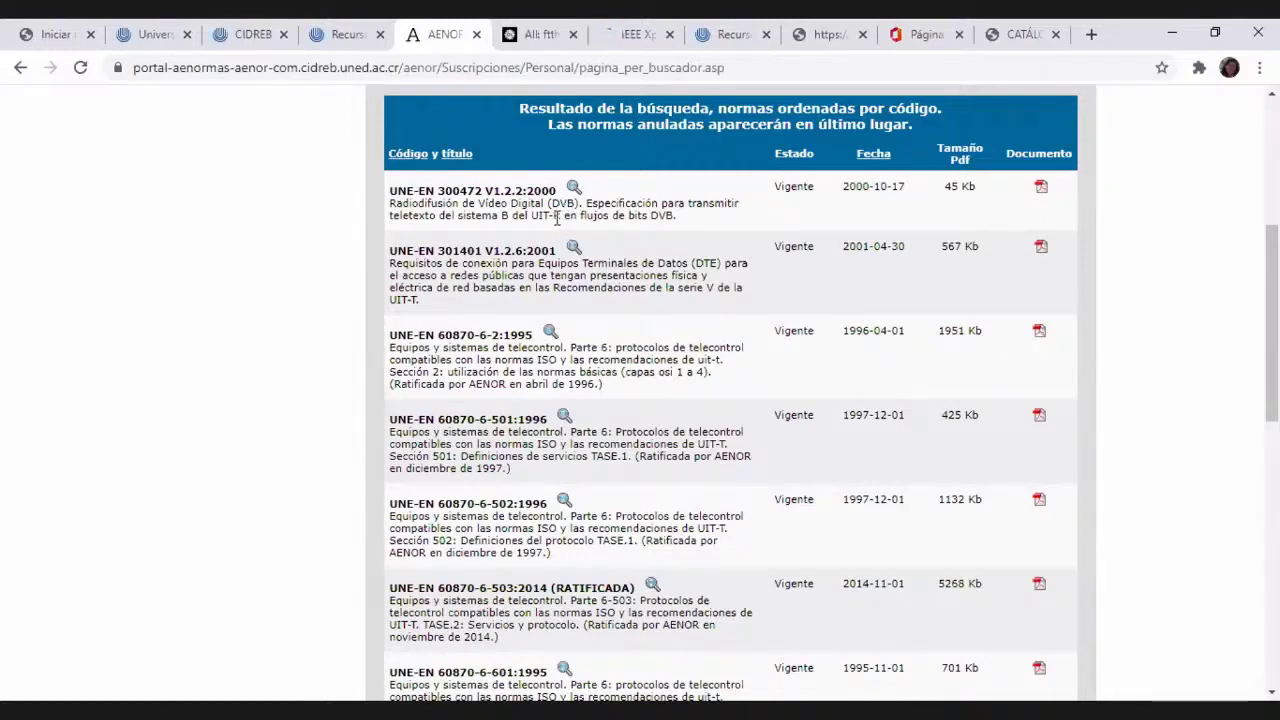
left_click_drag(531, 217, 552, 218)
Try a standards search with the title "ITO" in place of "UIT"
scroll(688, 265, "up", 4)
left_click(586, 291)
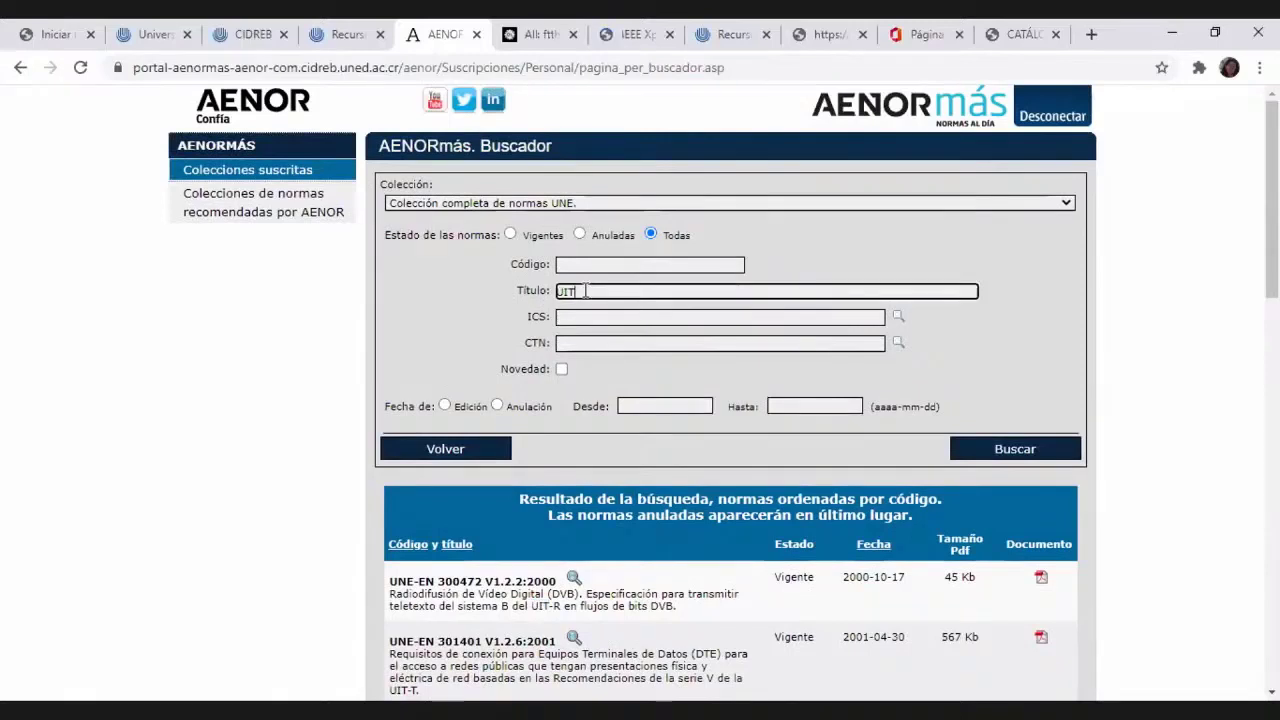
double_click(567, 291)
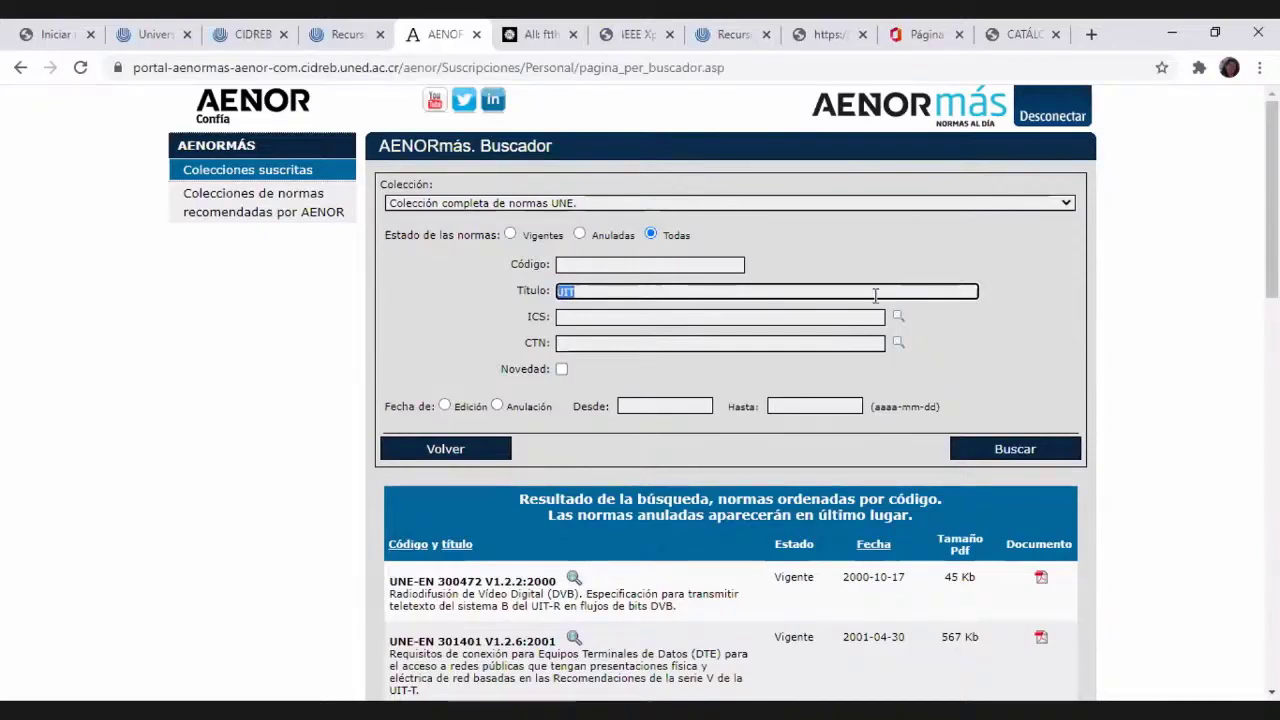
key("BackSpace")
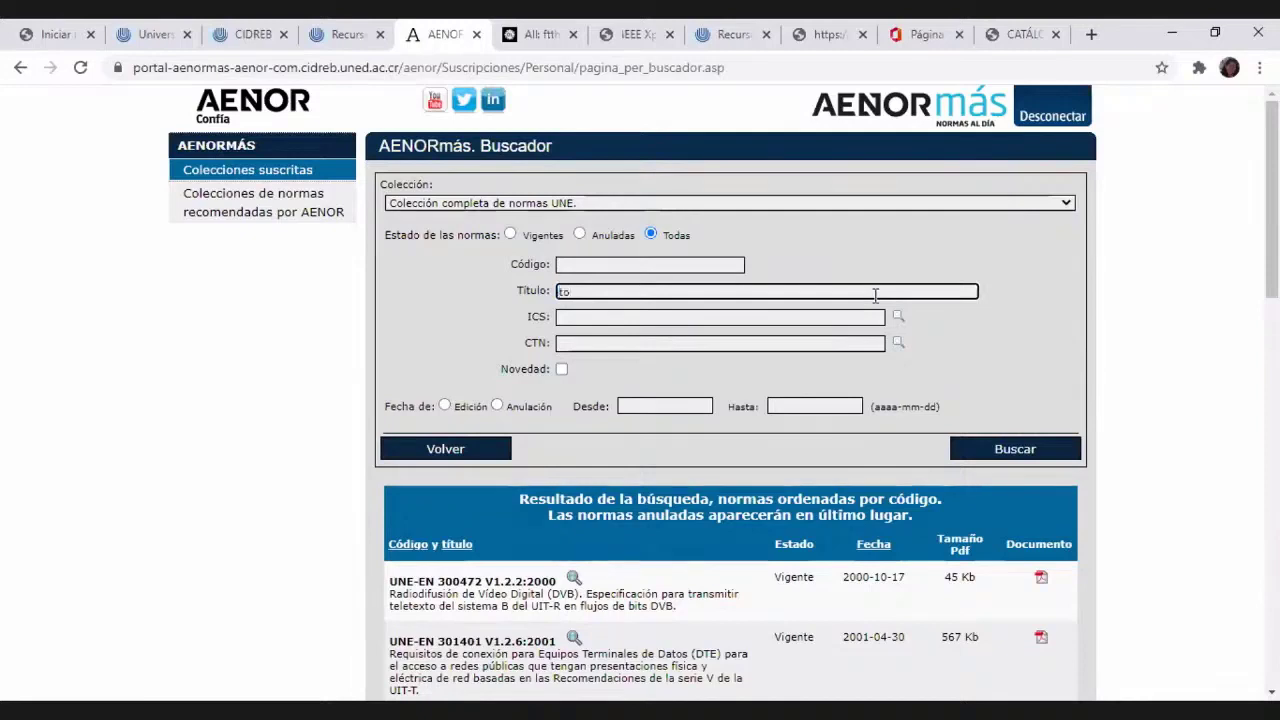
type("ITU")
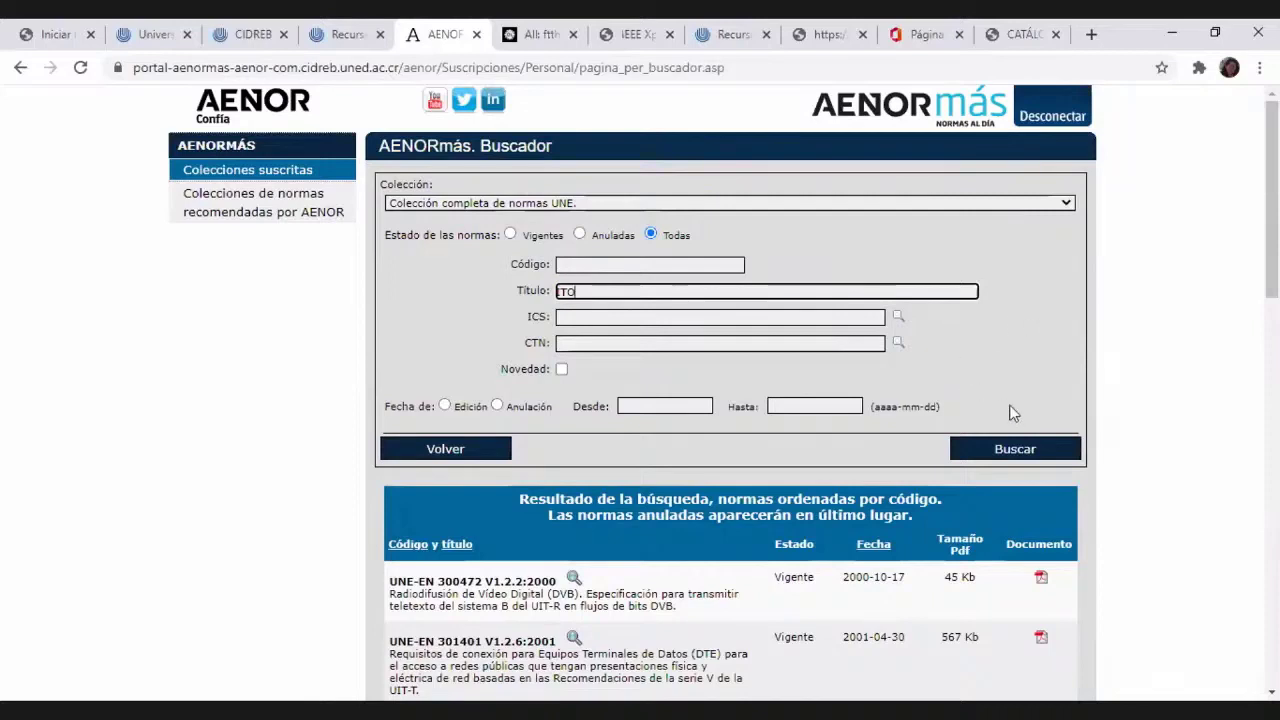
left_click(1015, 451)
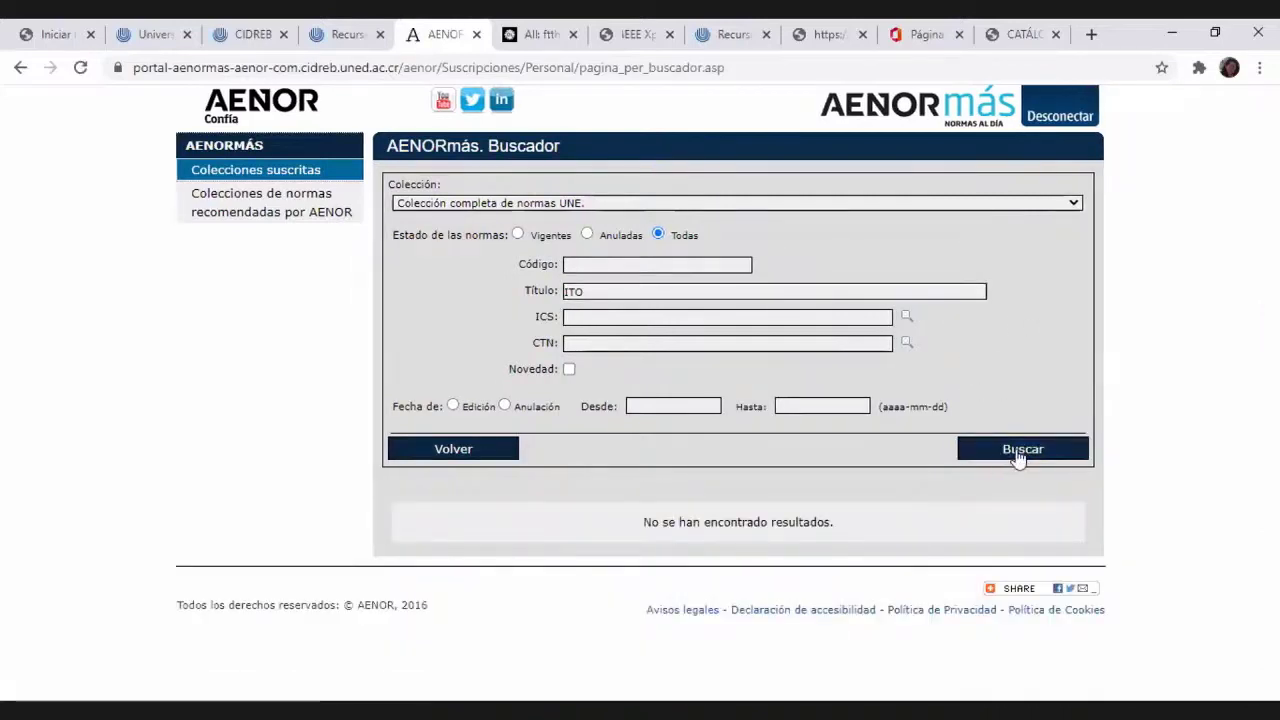
Search the complete UNE standards collection for the title "ITU" and check the download option for the first standard
left_click(598, 291)
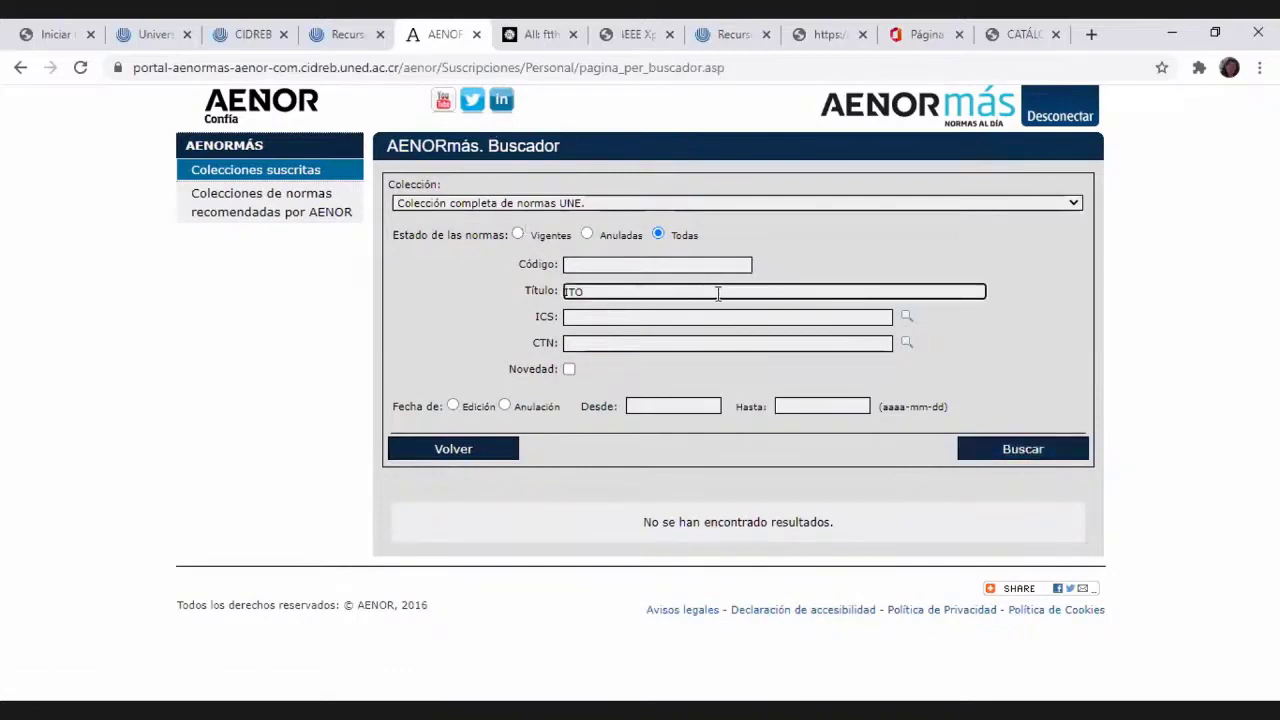
key("BackSpace")
key("BackSpace")
key("BackSpace")
type("ITU")
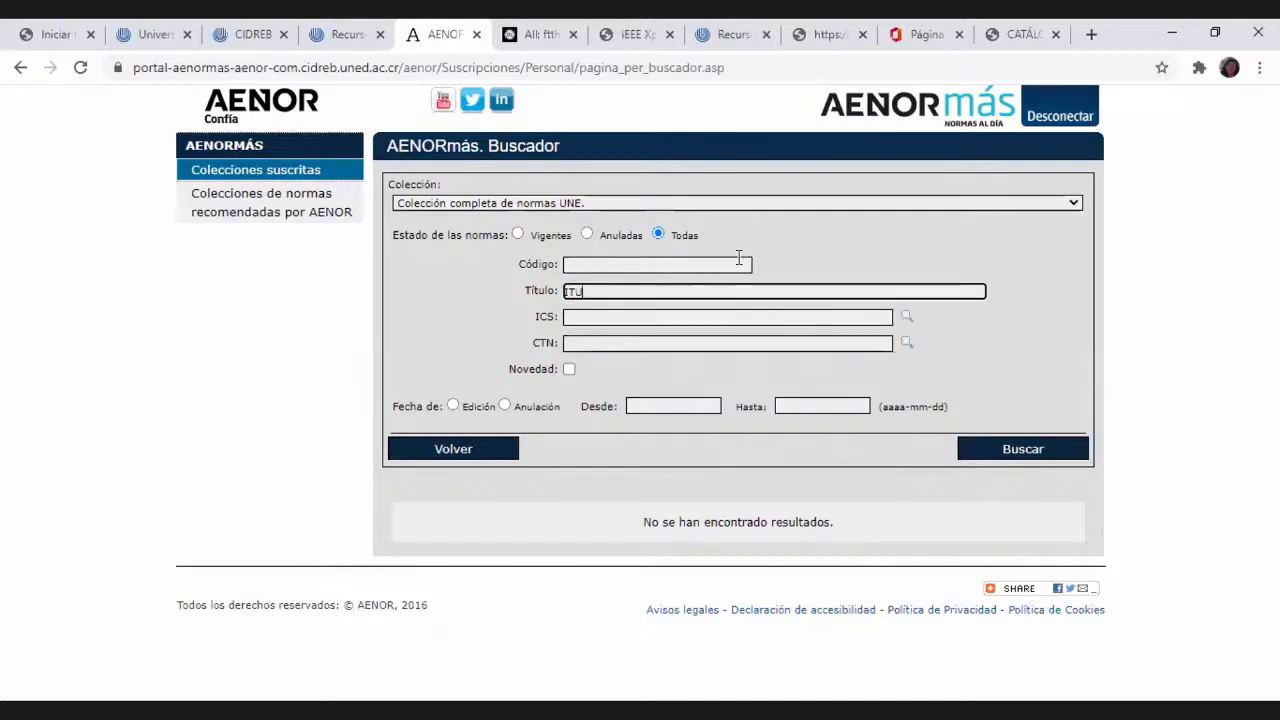
left_click(1025, 456)
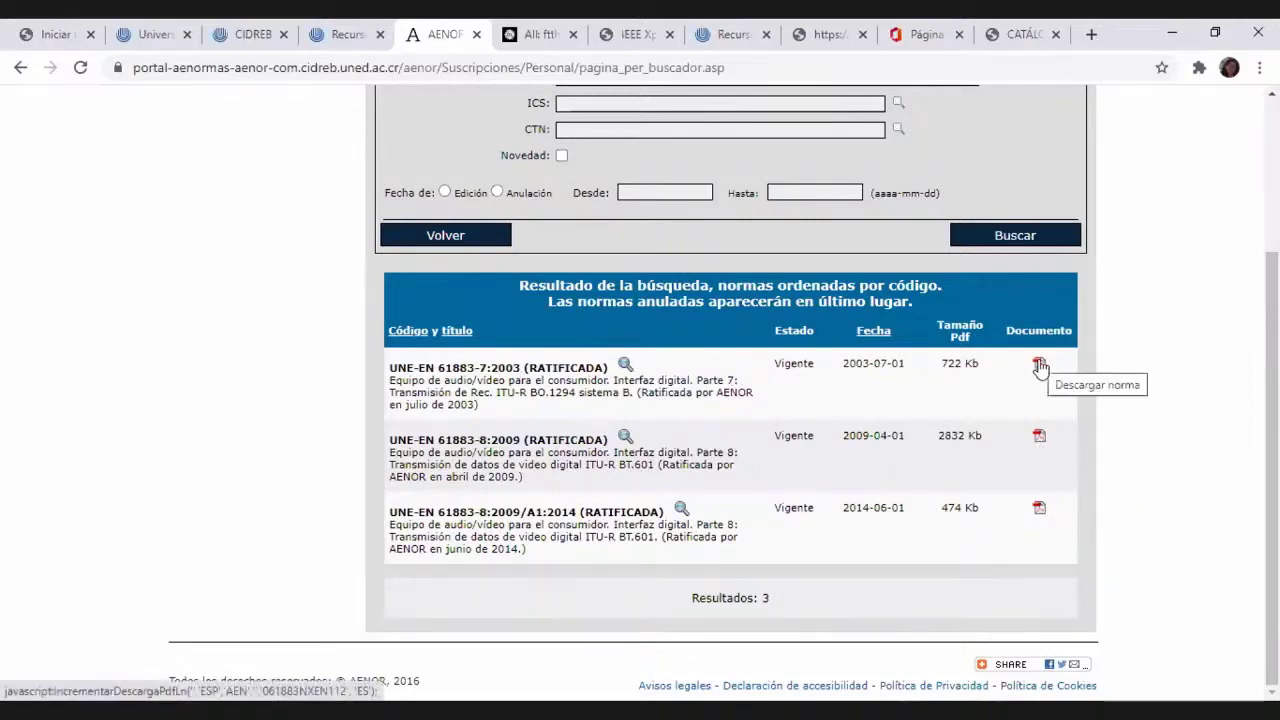
Clear the title search term and highlight the ITU-R reference and code of standard UNE-EN 61883-7:2003 in the results
scroll(620, 340, "up", 3)
double_click(596, 290)
key("BackSpace")
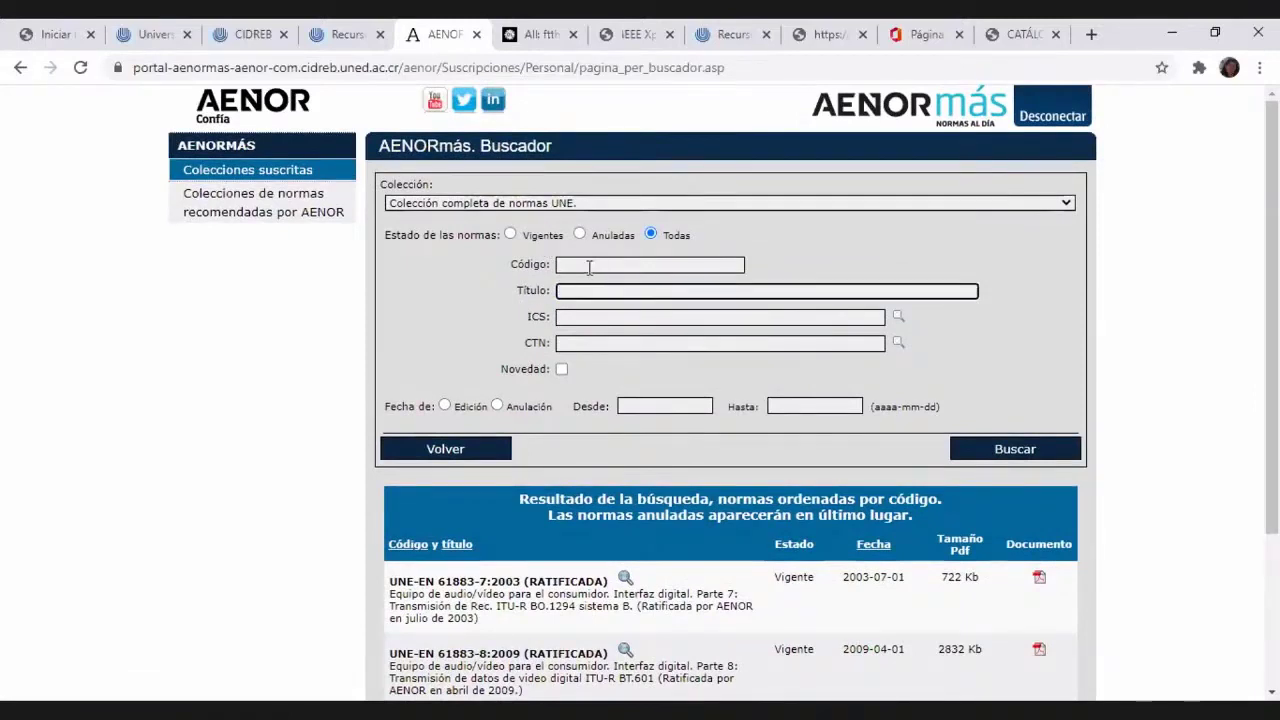
left_click(589, 266)
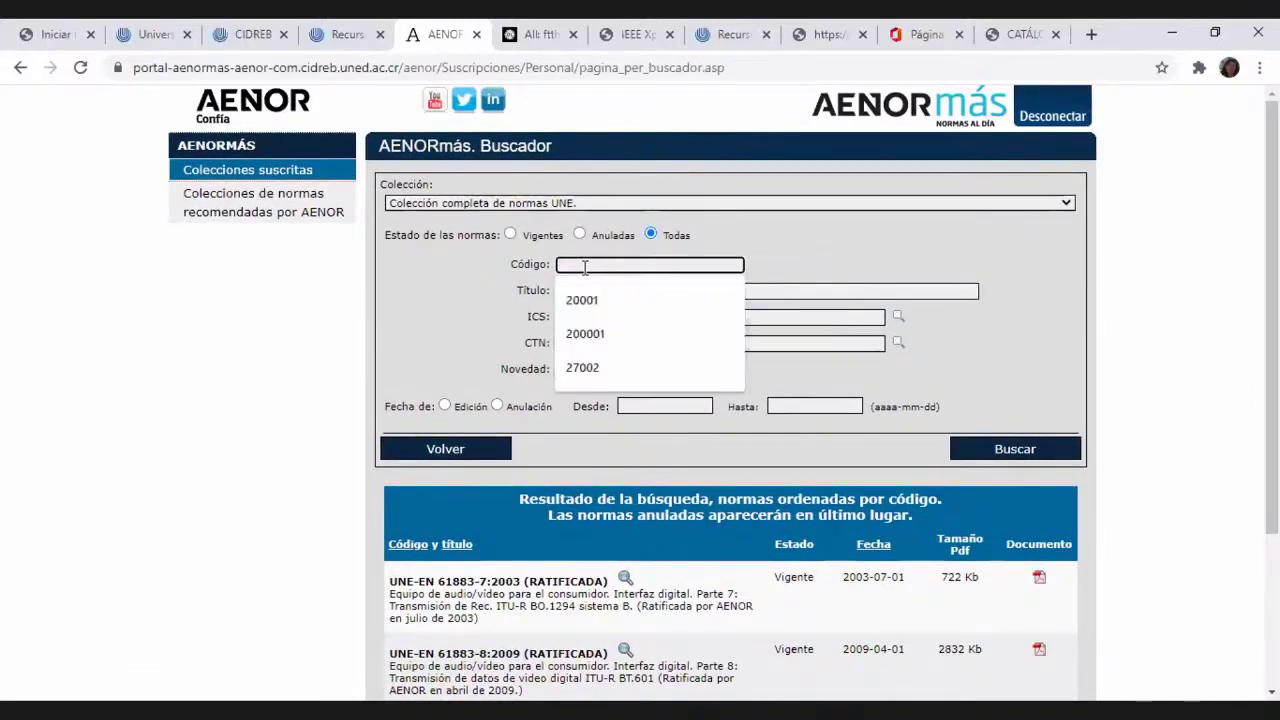
scroll(606, 466, "down", 2)
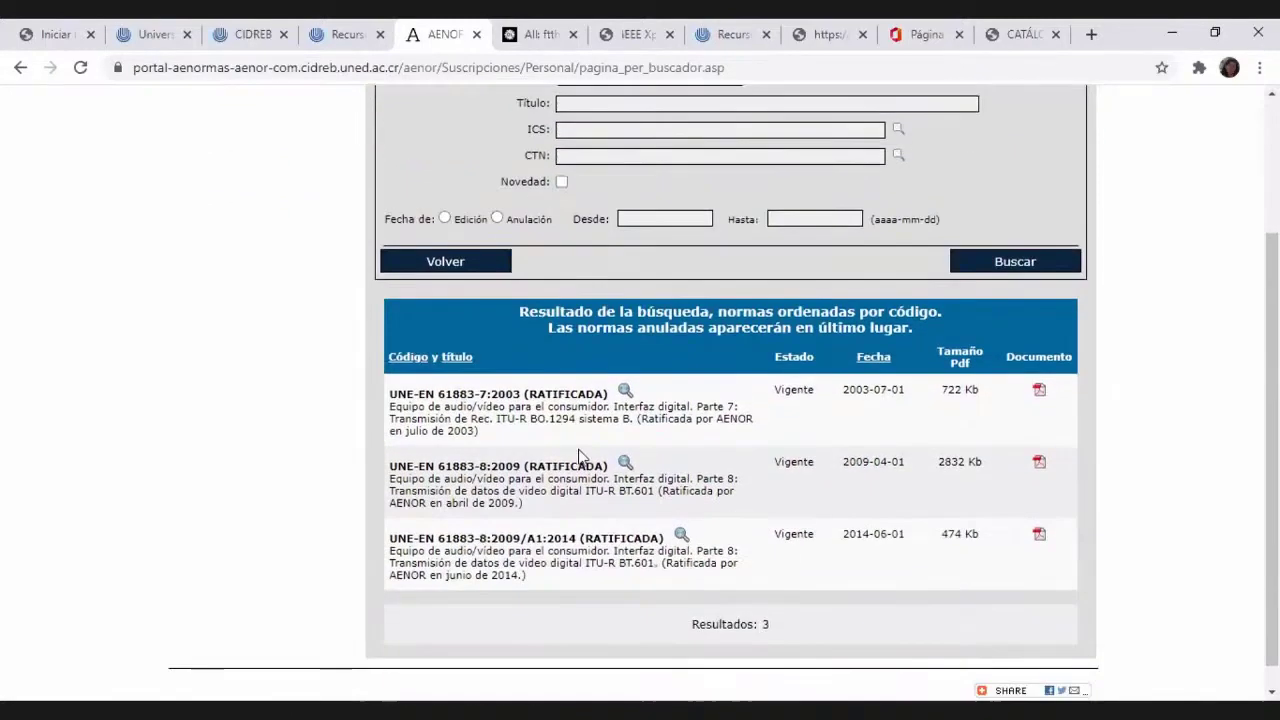
double_click(510, 393)
left_click_drag(510, 393, 566, 397)
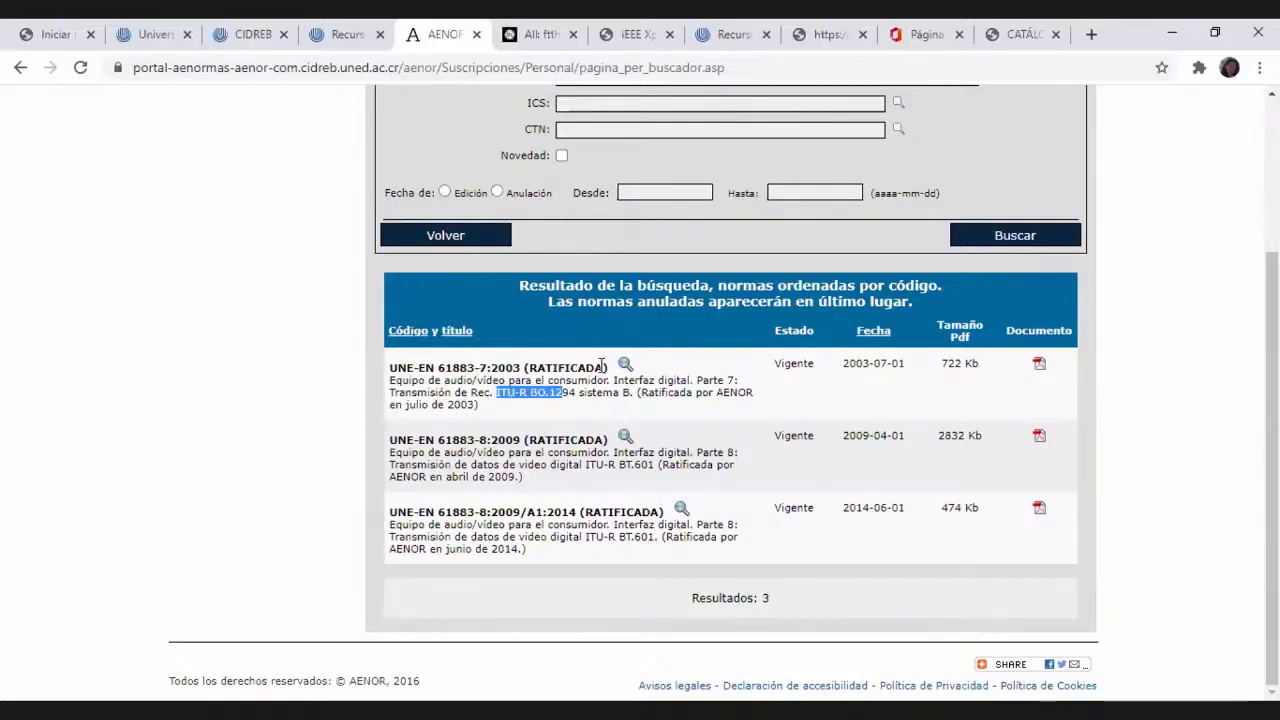
left_click_drag(520, 366, 389, 368)
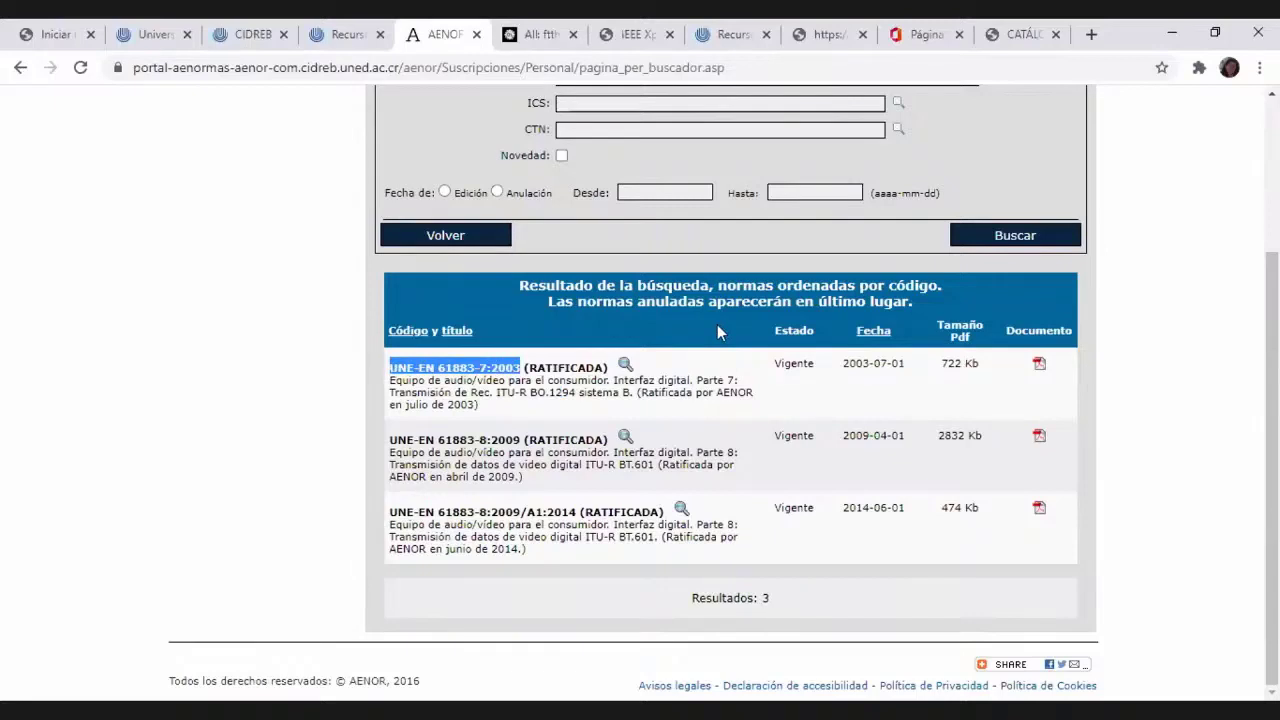
Search the complete UNE standards collection for the code "G657"
scroll(717, 331, "up", 1)
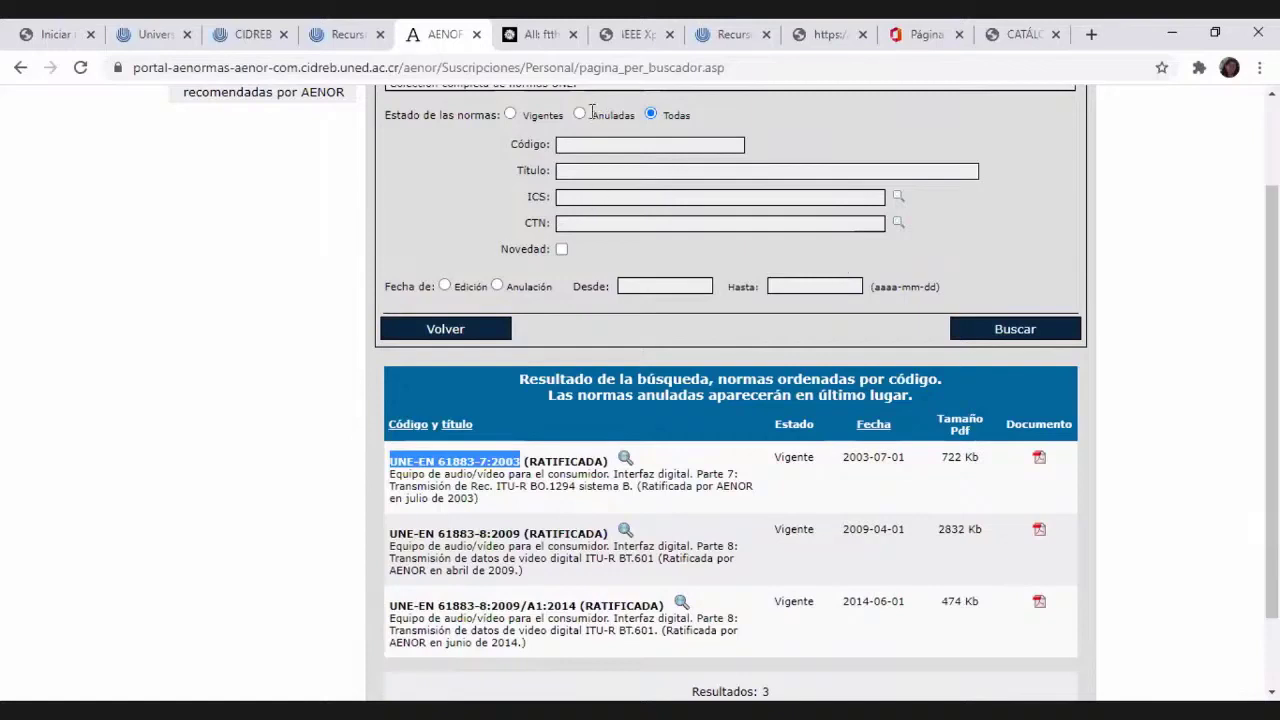
left_click(587, 145)
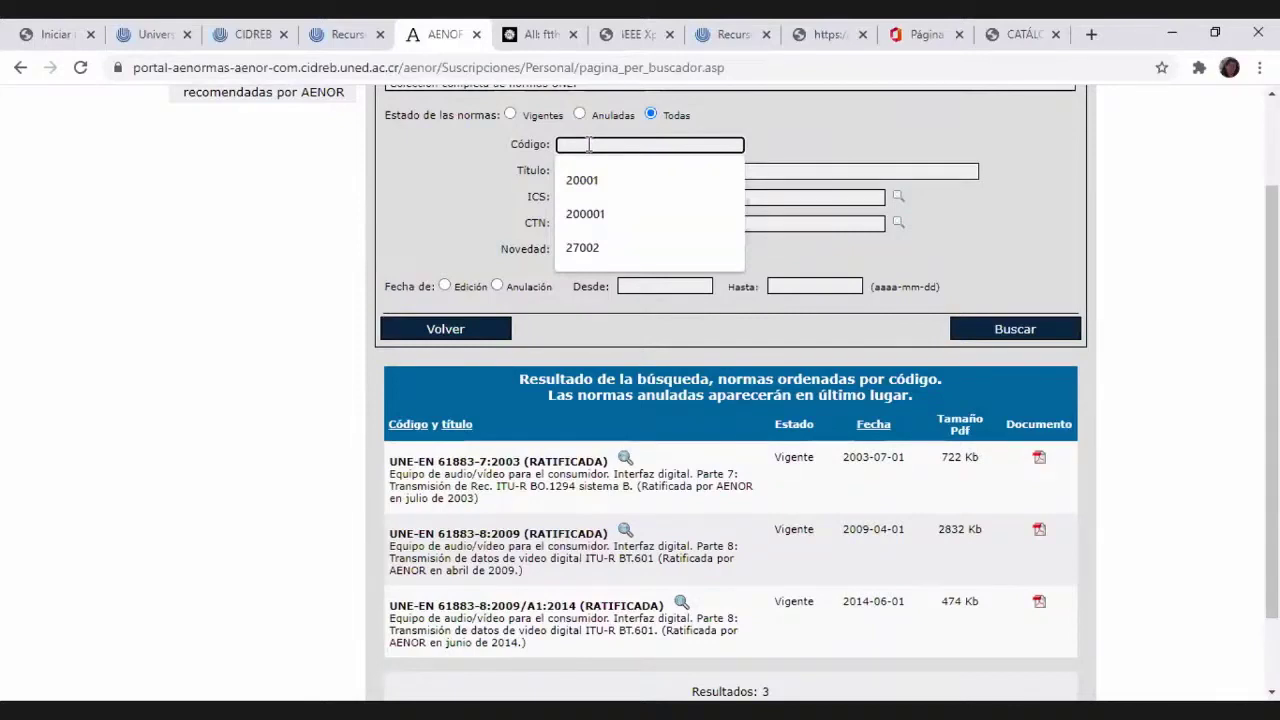
type("657")
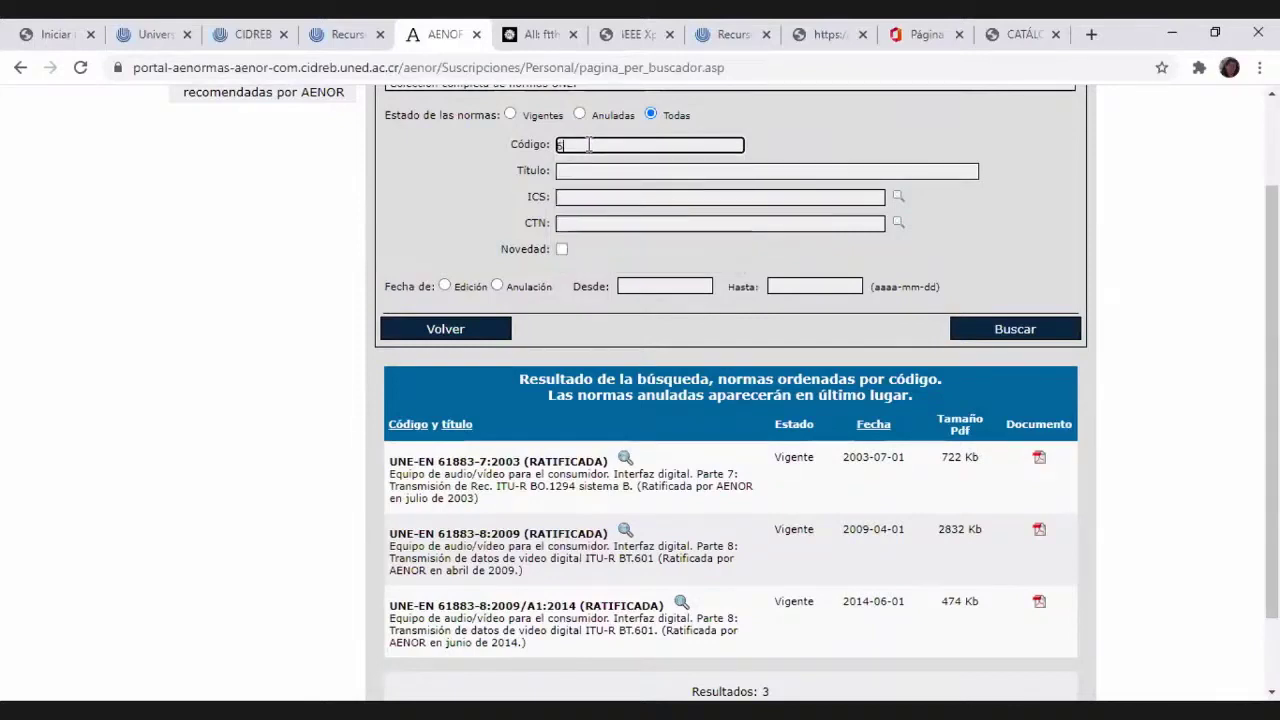
key("BackSpace")
key("BackSpace")
key("BackSpace")
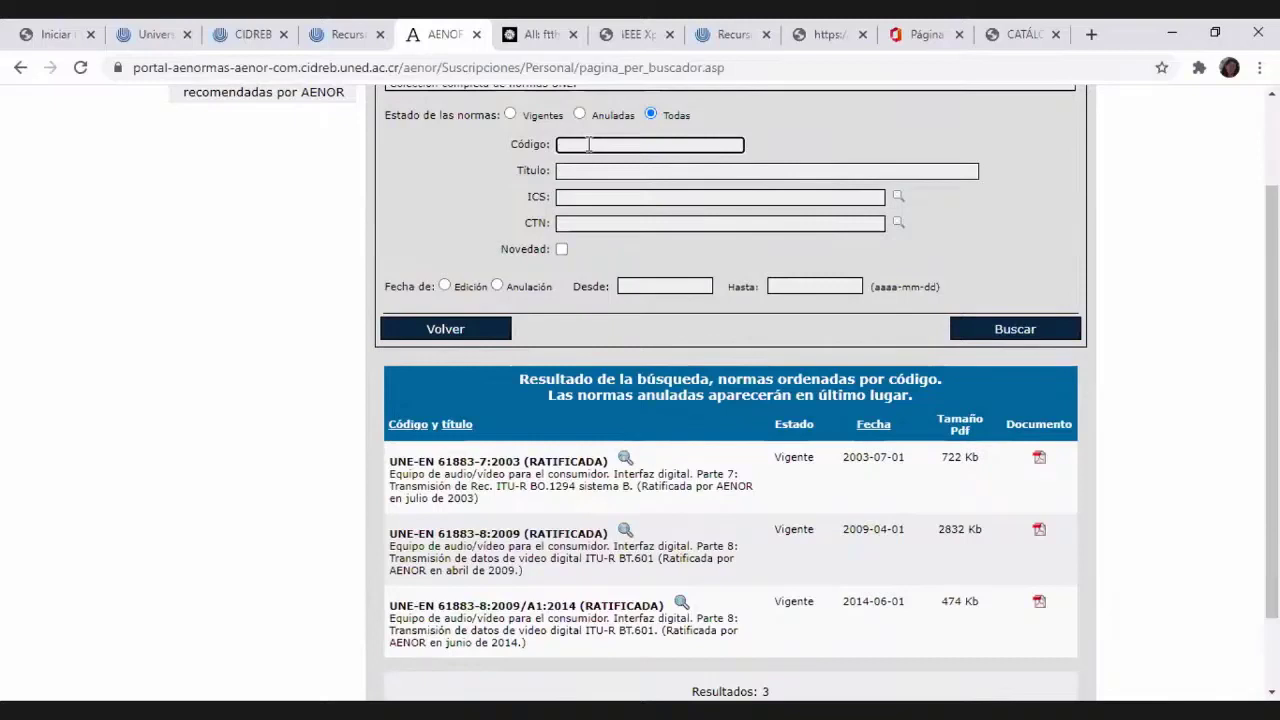
type("9657")
key("BackSpace")
key("BackSpace")
key("BackSpace")
key("BackSpace")
type("6")
type("657")
key("Return")
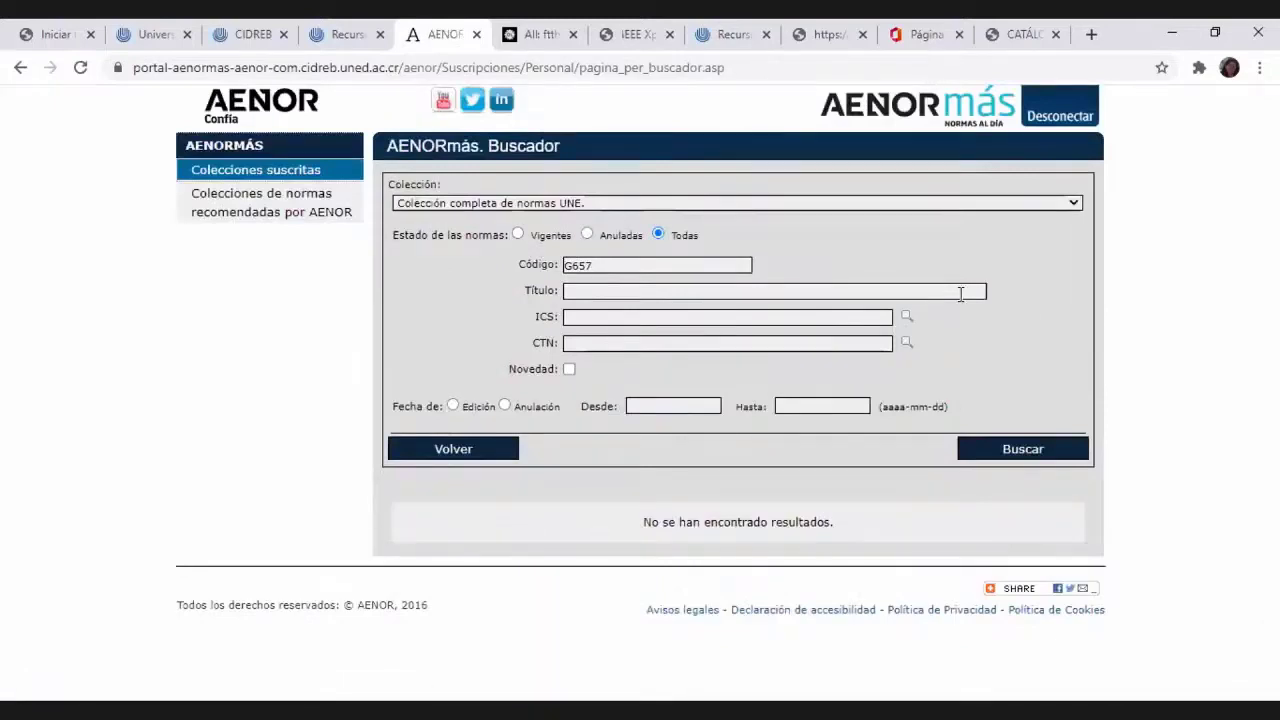
Clear the code search term and check which standards collections are available to choose from
left_click_drag(597, 265, 496, 271)
key("BackSpace")
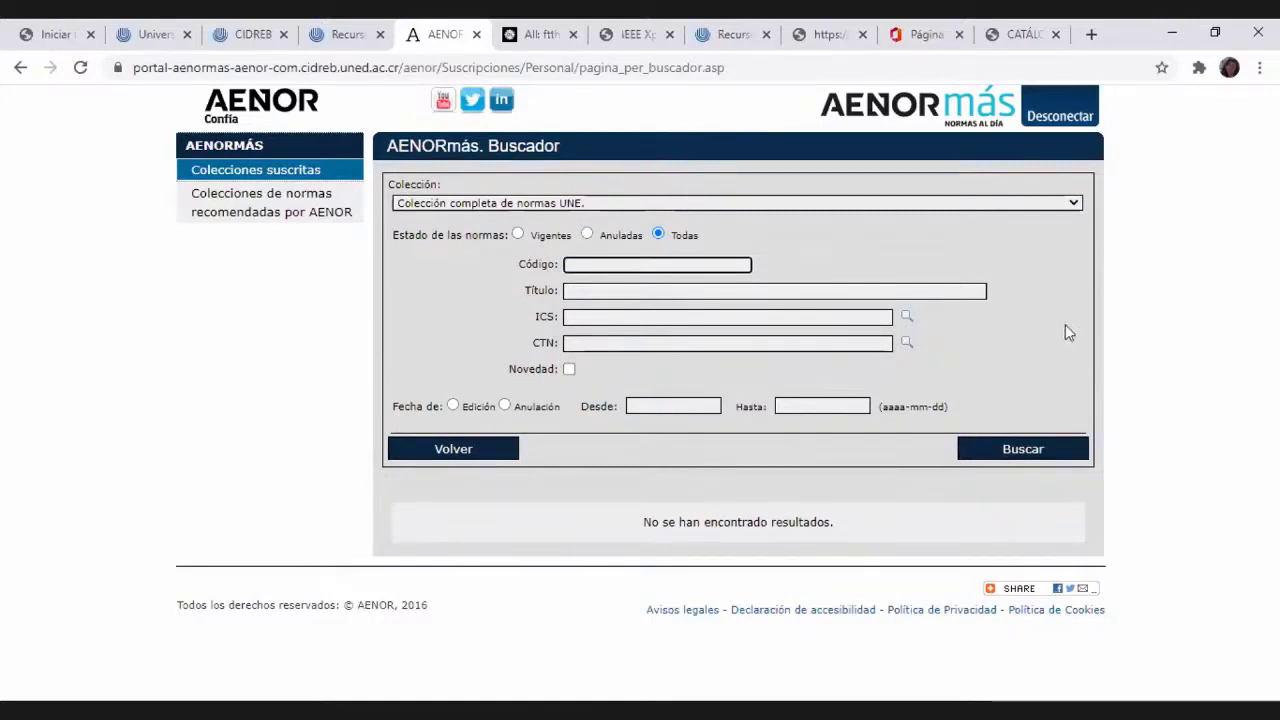
left_click(587, 264)
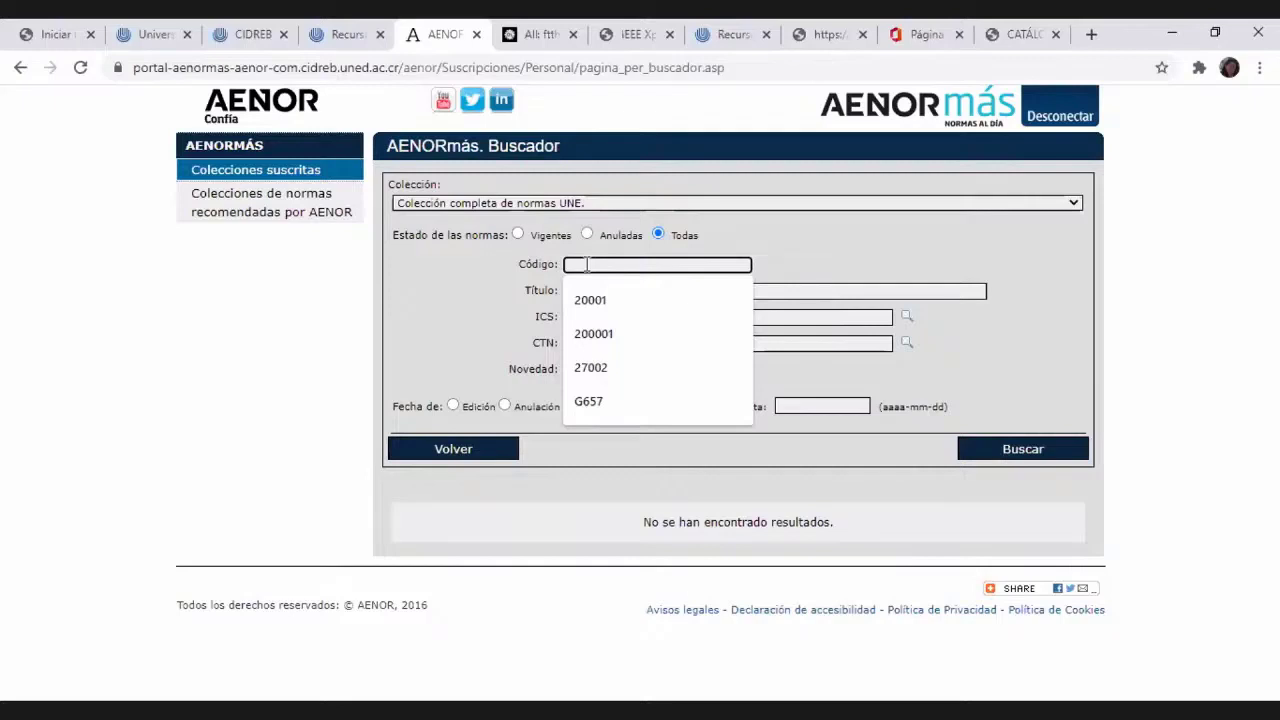
left_click(1074, 204)
left_click(1074, 204)
left_click(1074, 204)
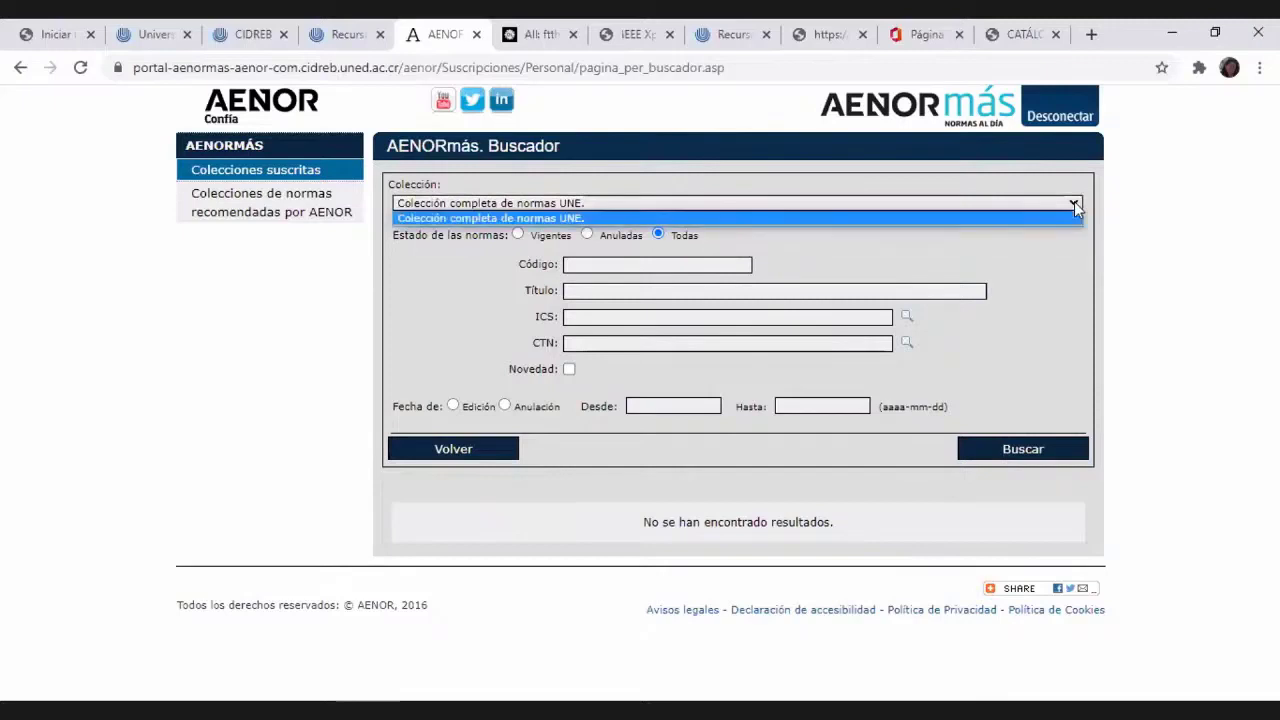
left_click(1074, 204)
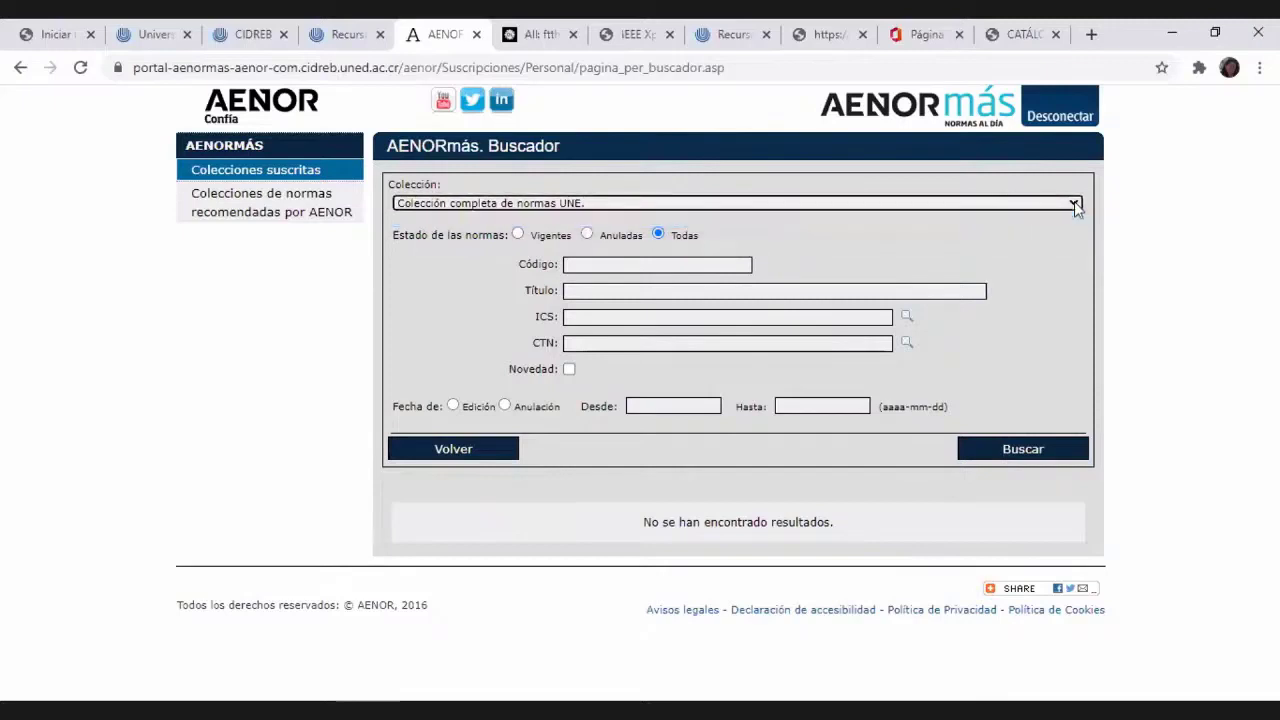
Search the UNE collection for the code 27002 and highlight the code of the standard currently in force
left_click(620, 264)
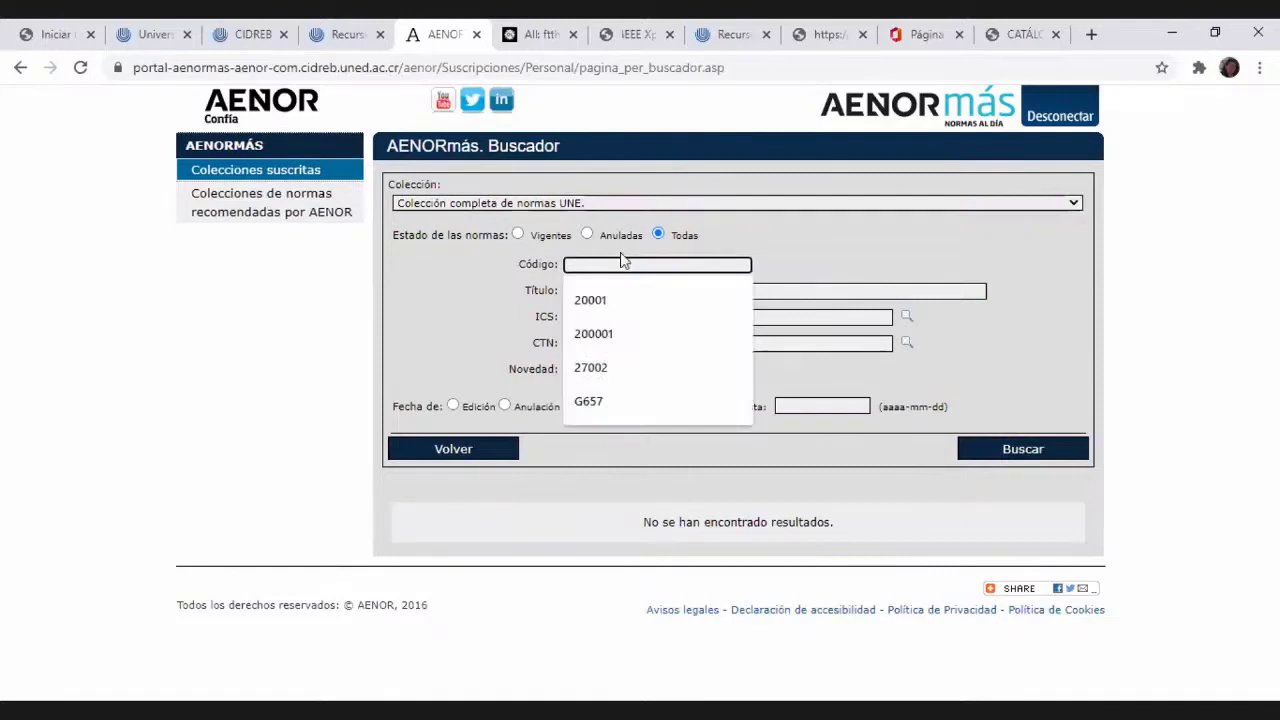
type("27002")
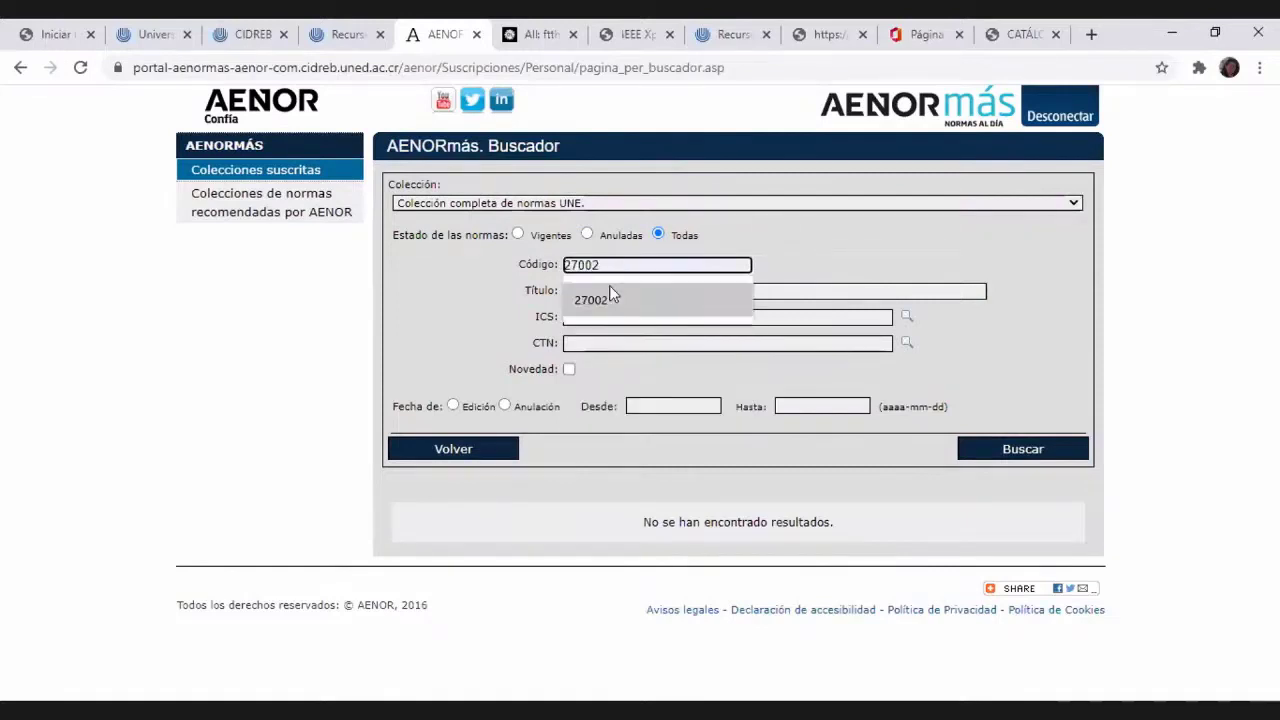
left_click(620, 298)
left_click(1024, 450)
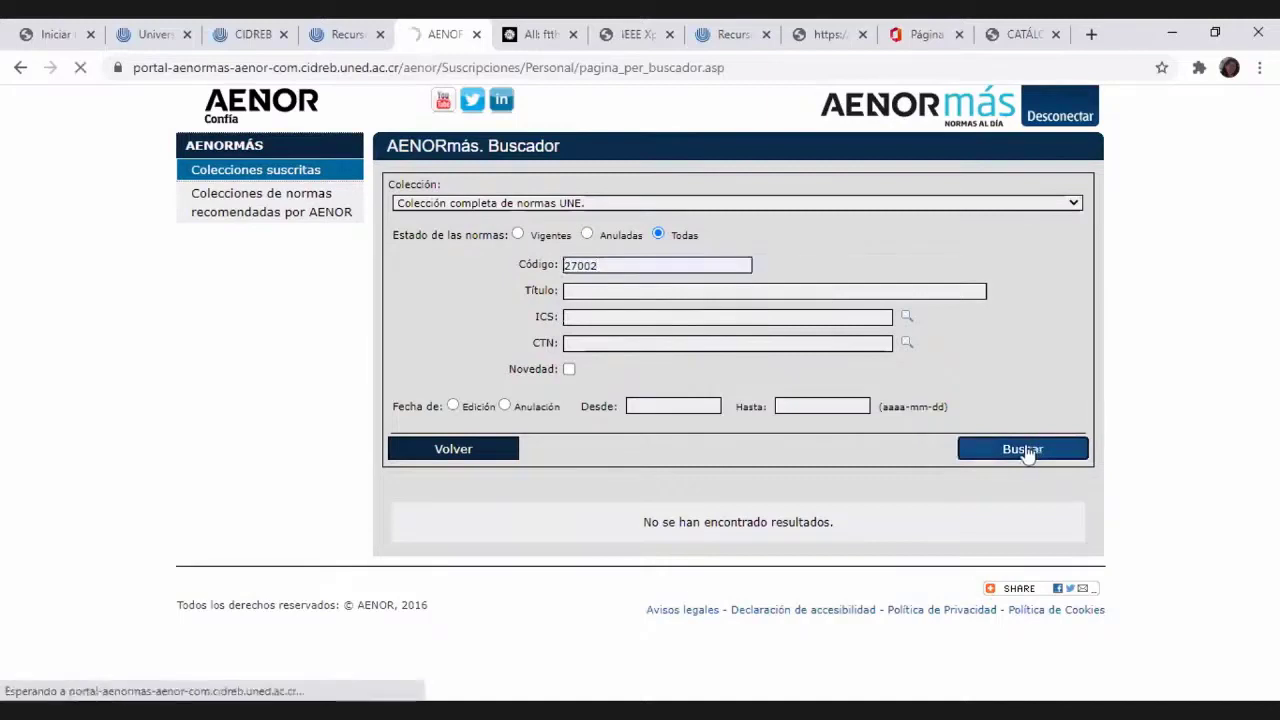
scroll(989, 319, "down", 2)
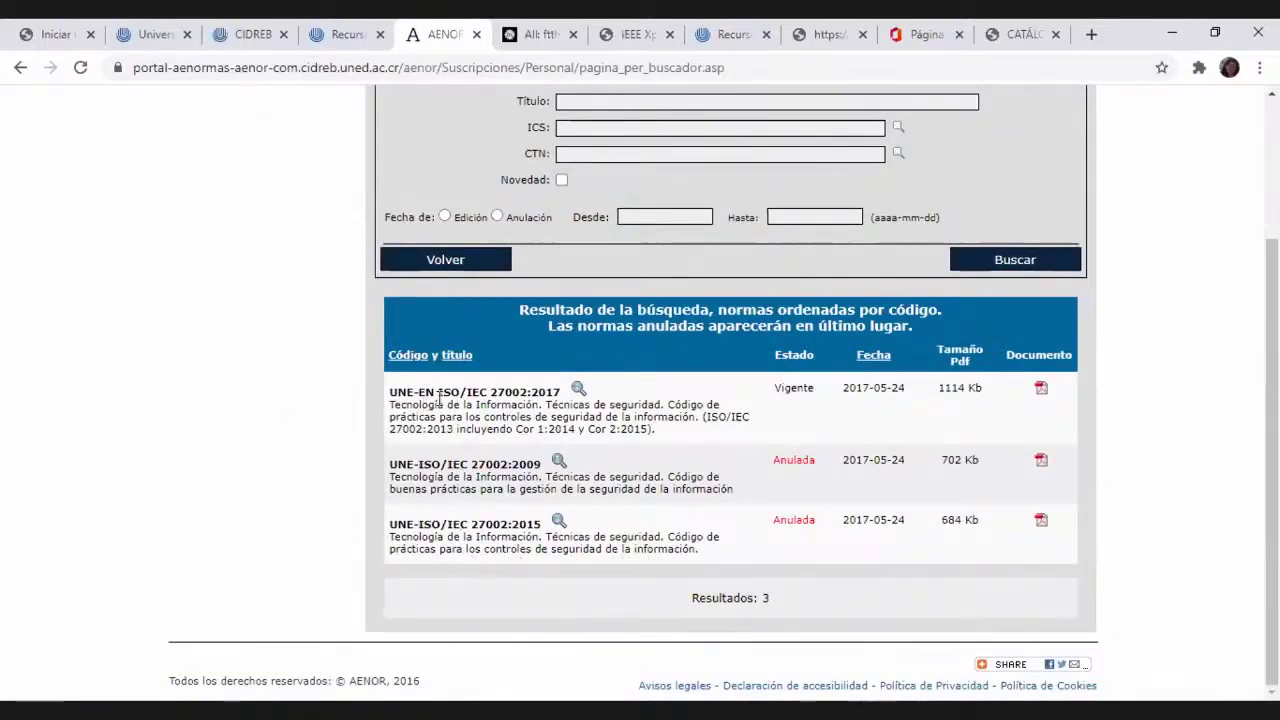
left_click_drag(390, 395, 636, 404)
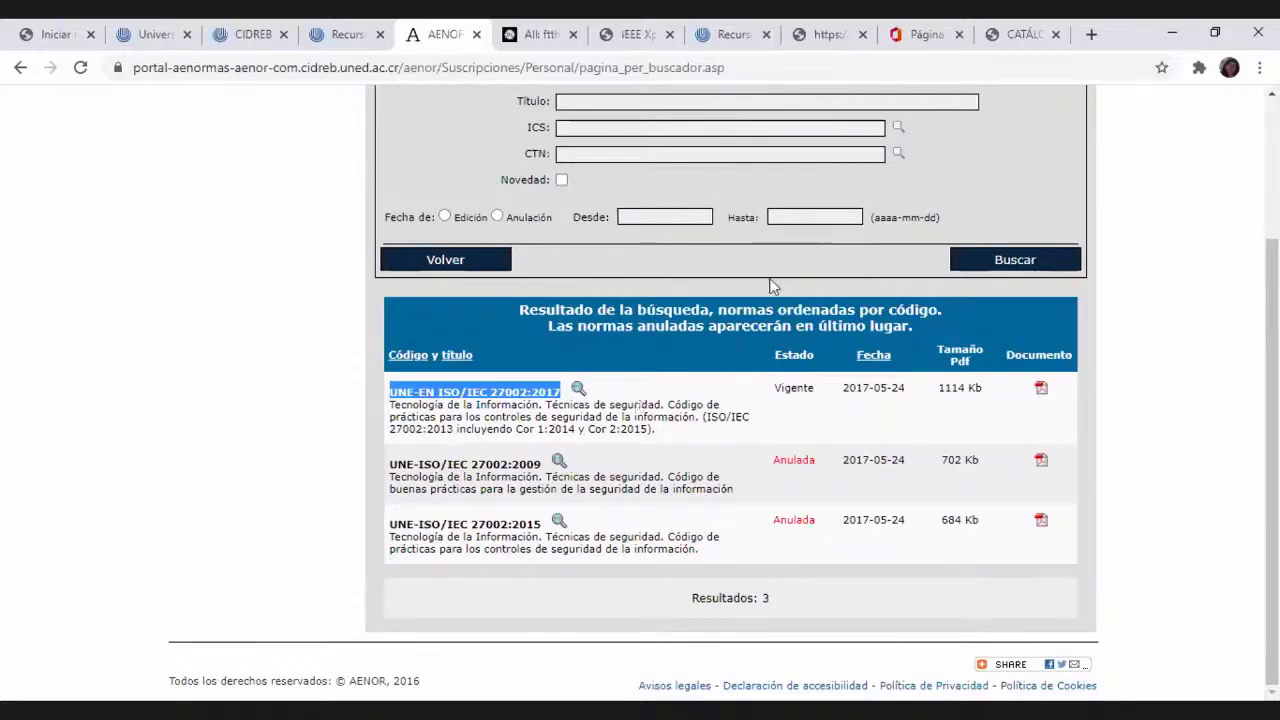
Clear the code search term and search the standards by ICS 35.240.95
scroll(698, 200, "up", 1)
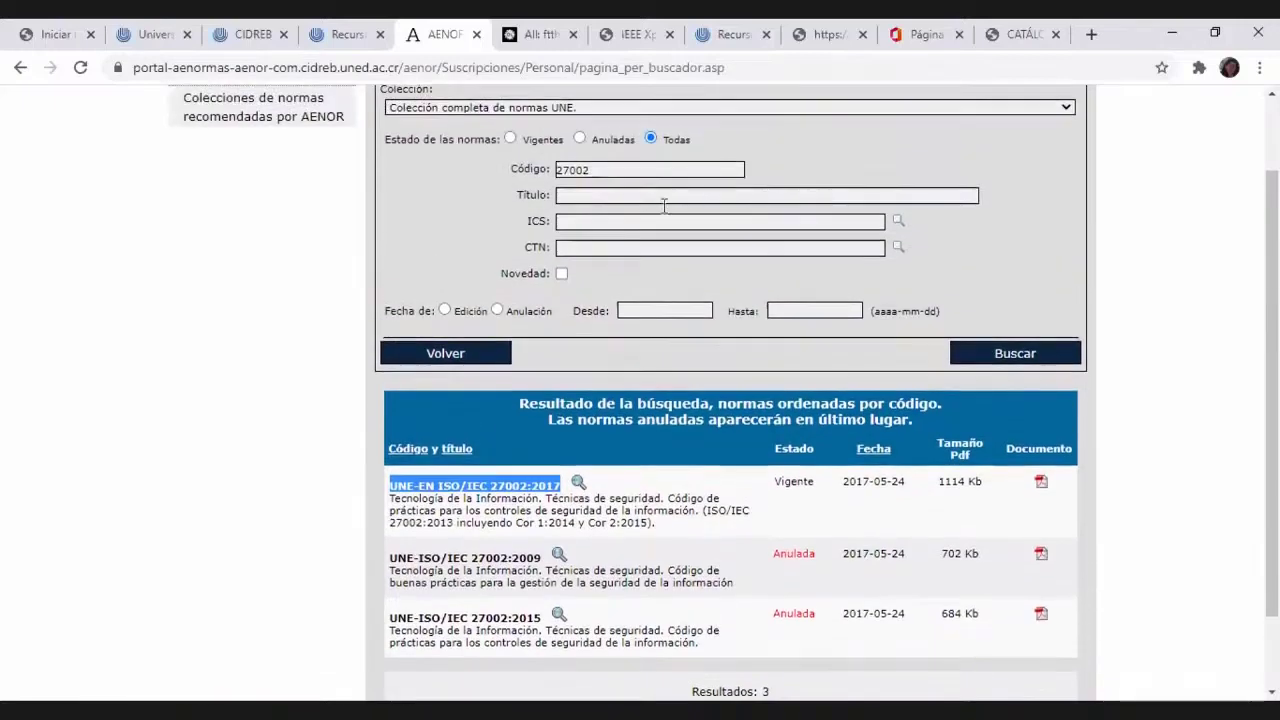
left_click_drag(590, 170, 519, 178)
key("BackSpace")
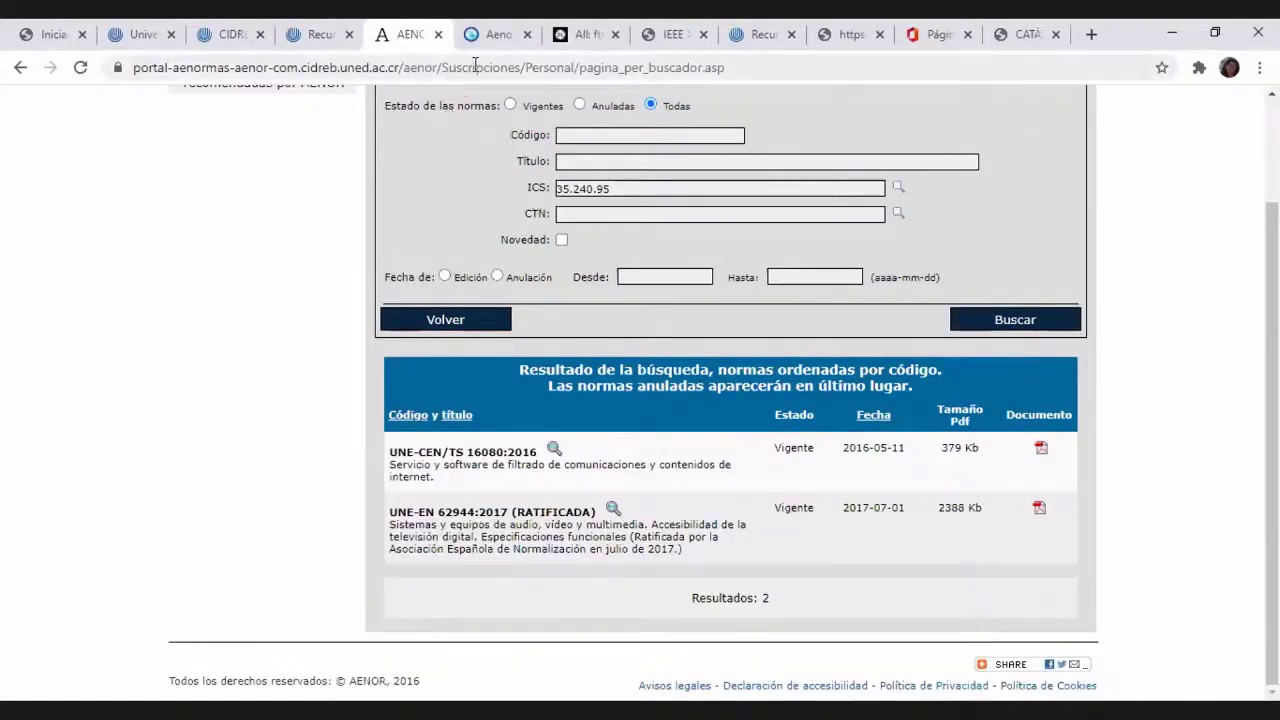
Close the extra AENOR page, return to the UNED digital resources page and open the EBSCOhost database
left_click(527, 35)
left_click(320, 34)
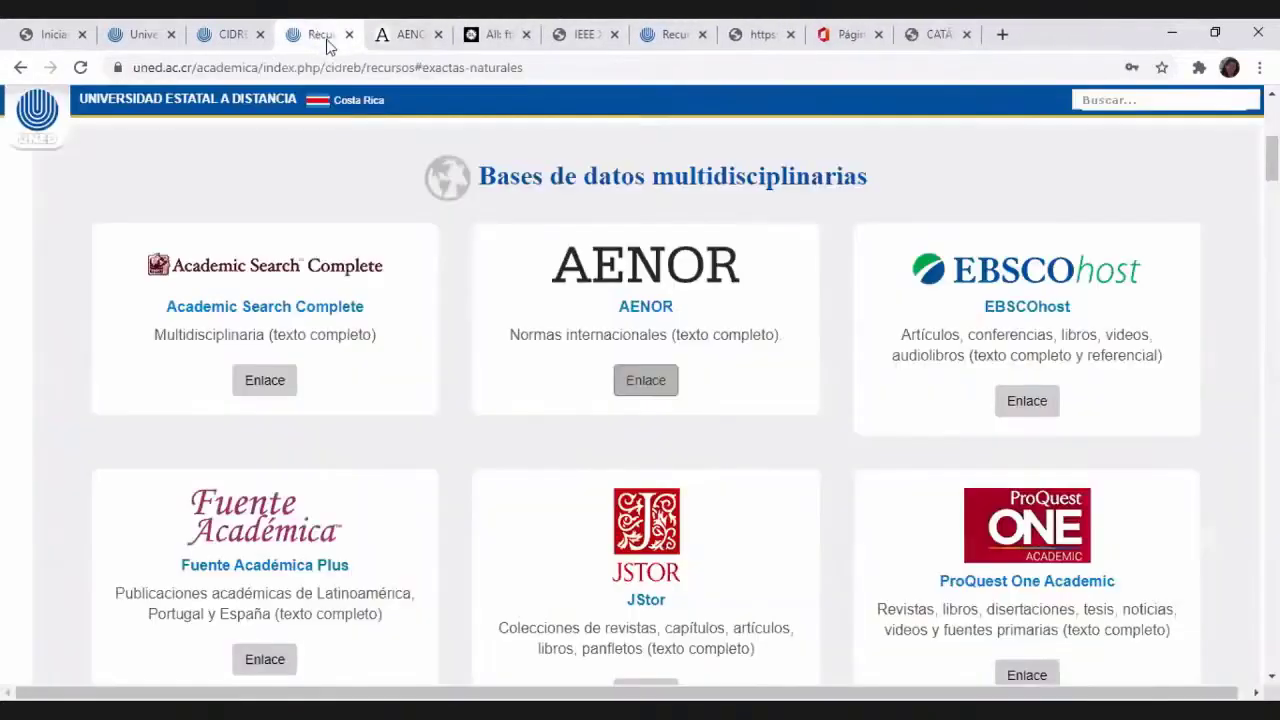
scroll(877, 299, "down", 1)
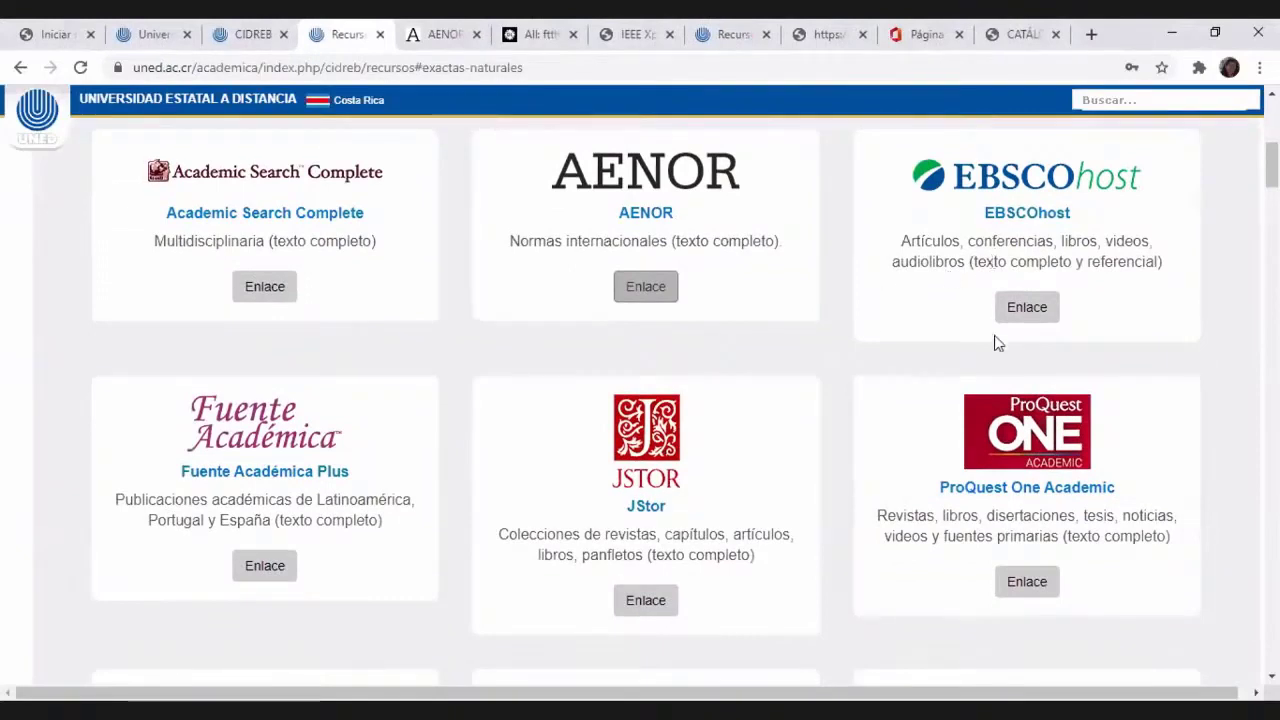
left_click(1034, 318)
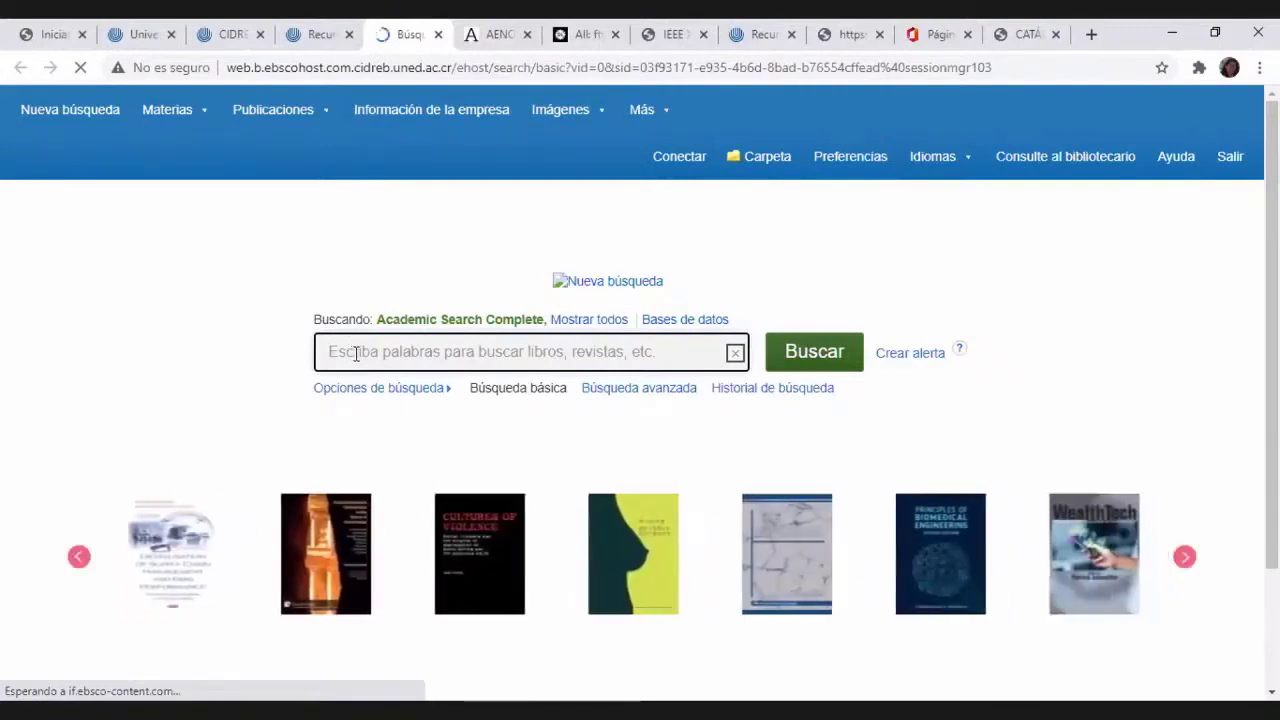
Enter "FTTH" as the term in the EBSCOhost basic search
type("ftt")
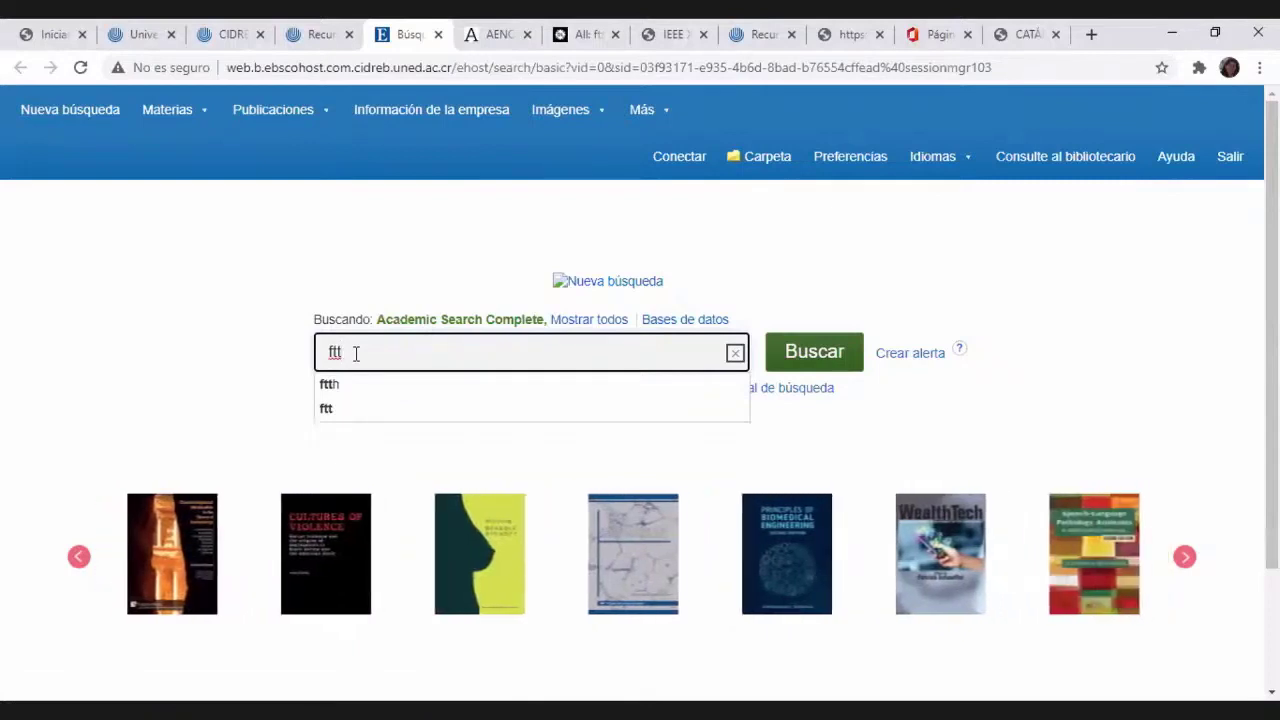
key("BackSpace")
key("BackSpace")
key("BackSpace")
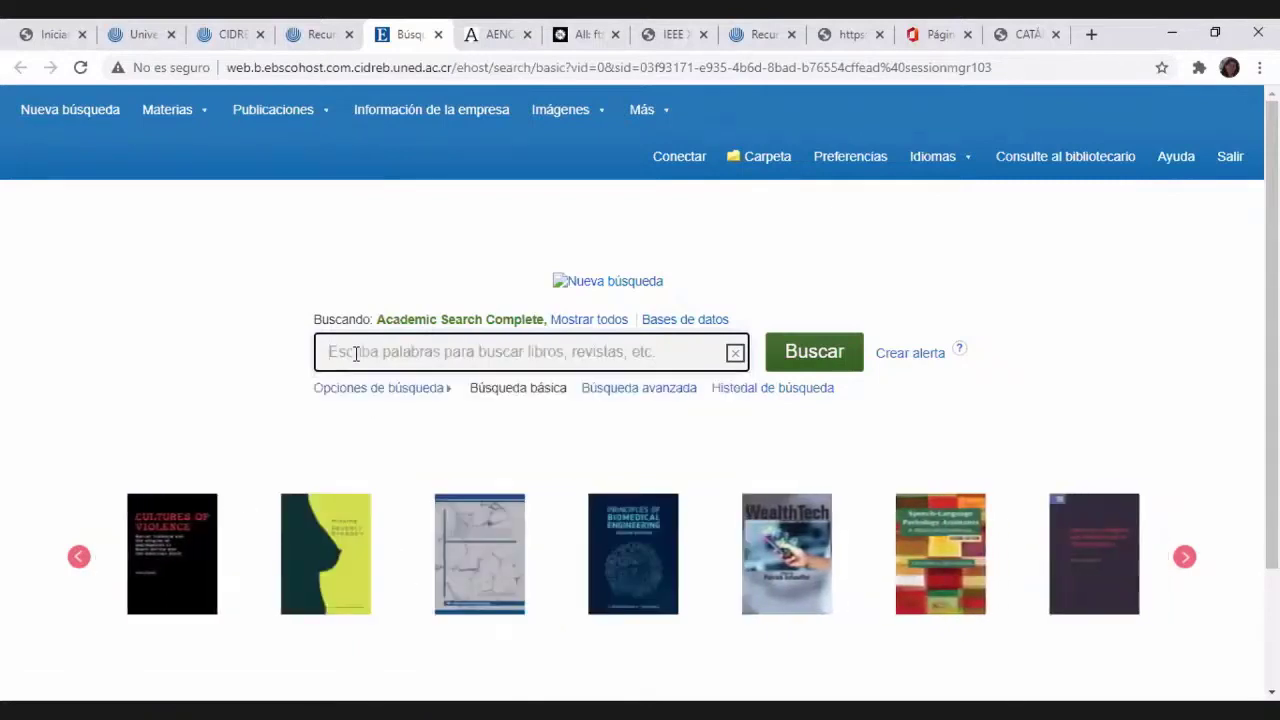
type("FTTH")
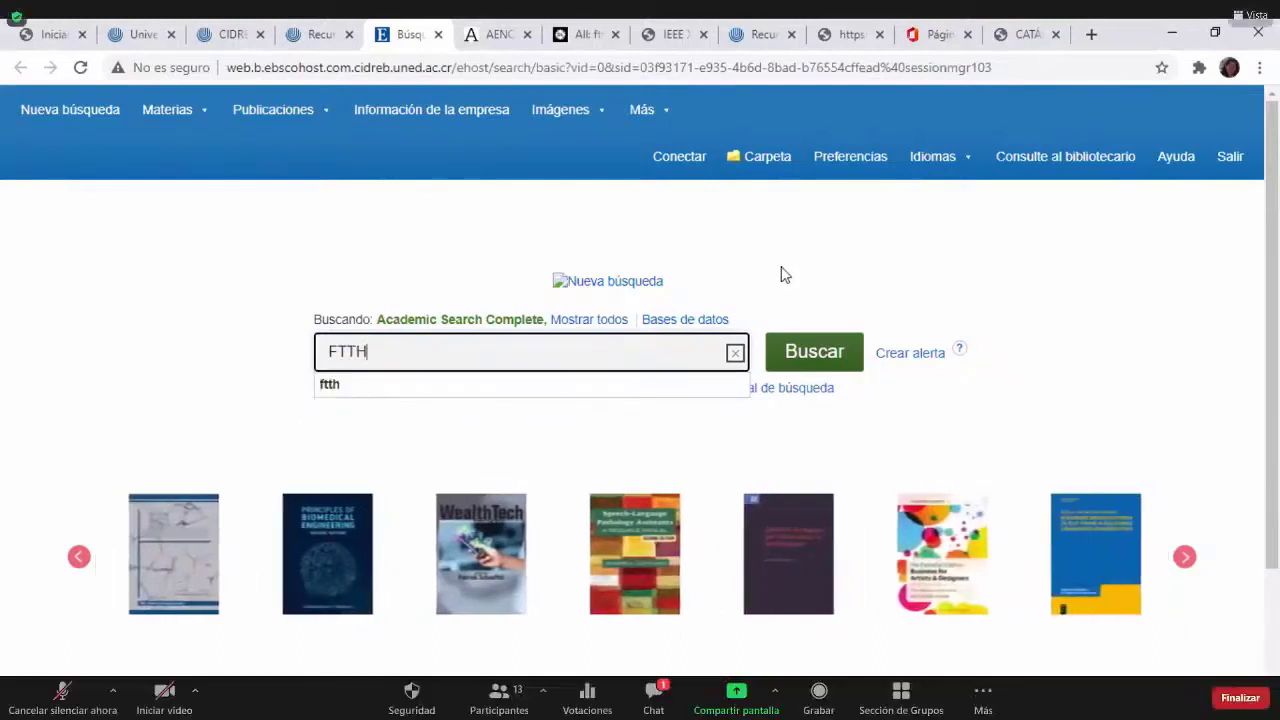
Open the Business Source Complete publications list and try to add the term "HARVARD" to the search
mouse_move(265, 113)
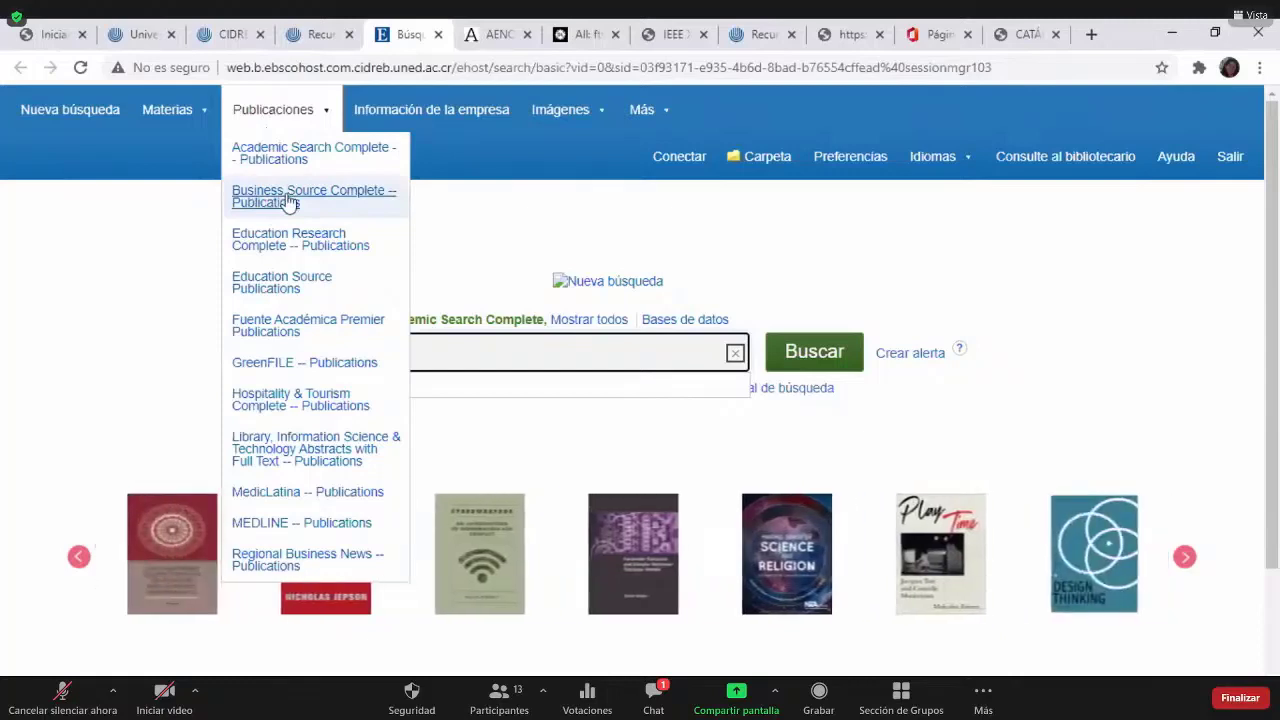
left_click(289, 201)
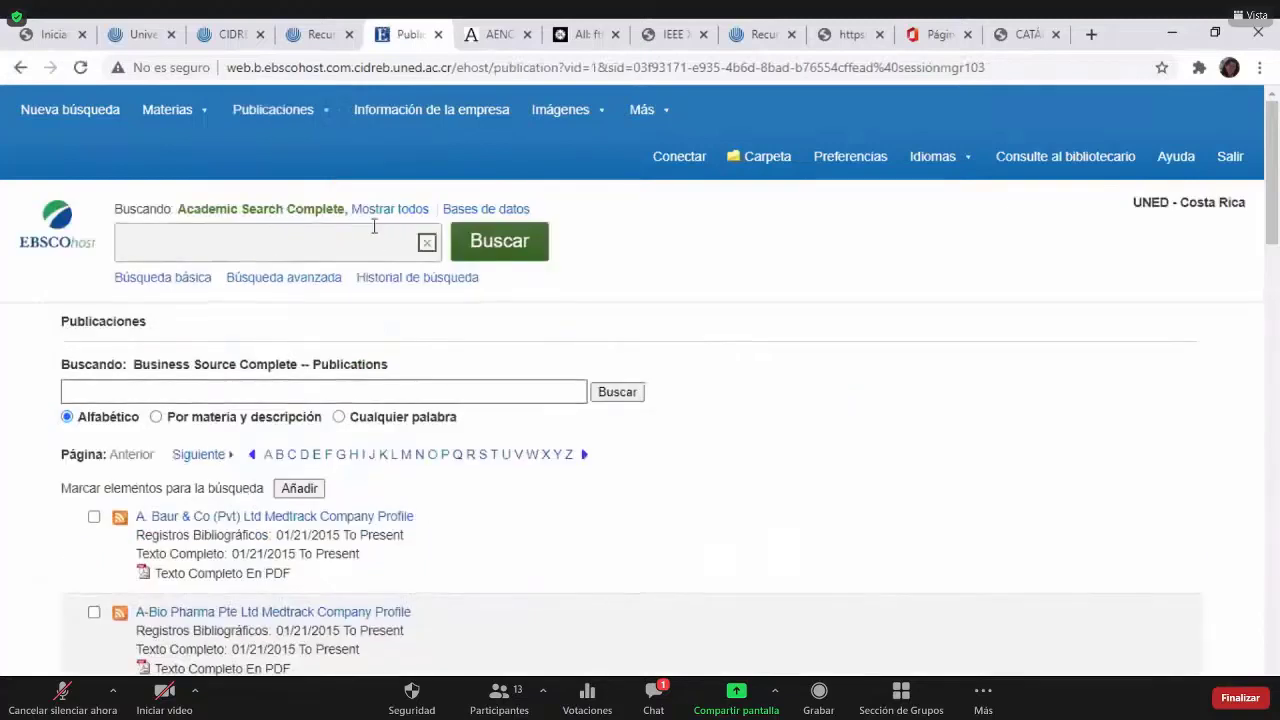
left_click(143, 391)
type("HARVARD")
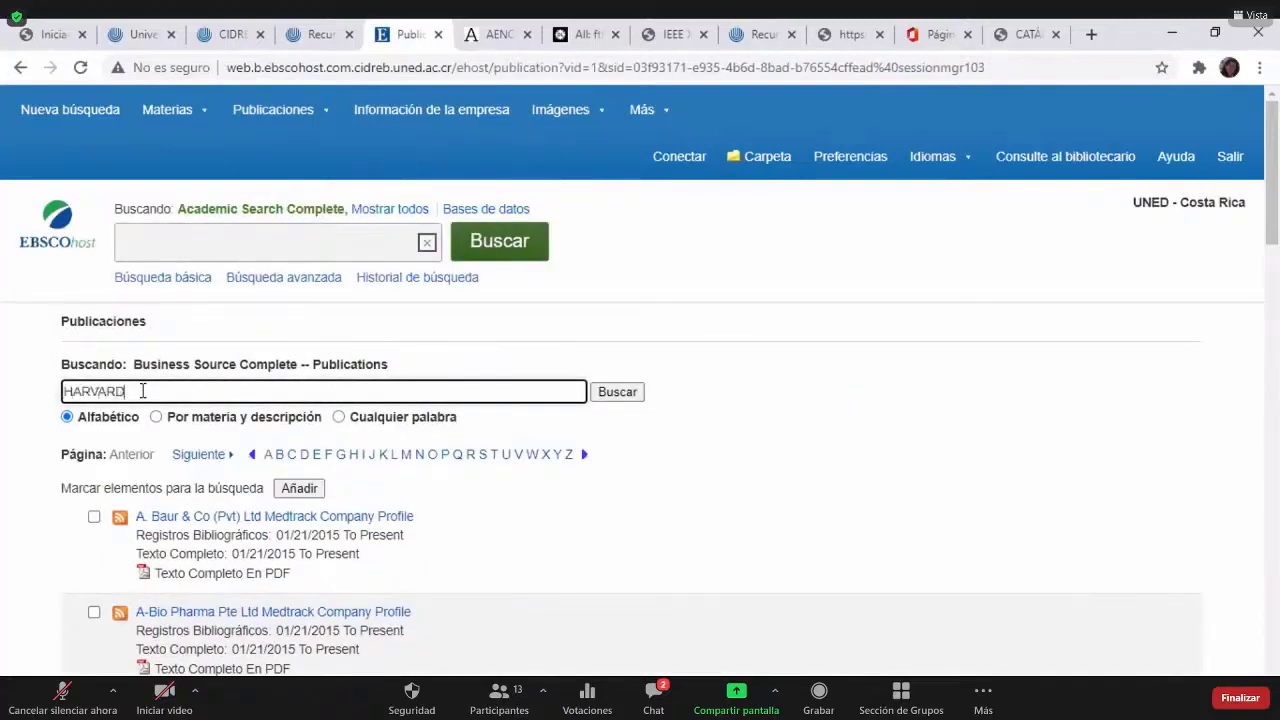
left_click(299, 488)
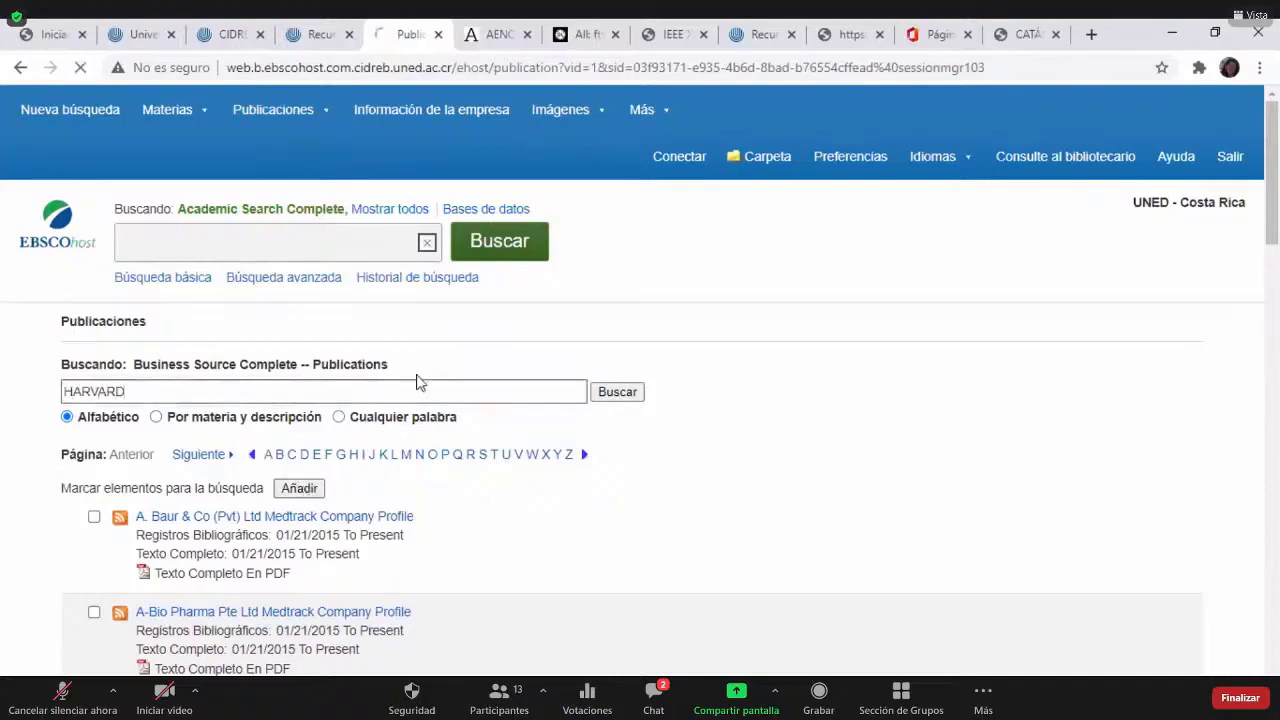
scroll(392, 347, "down", 2)
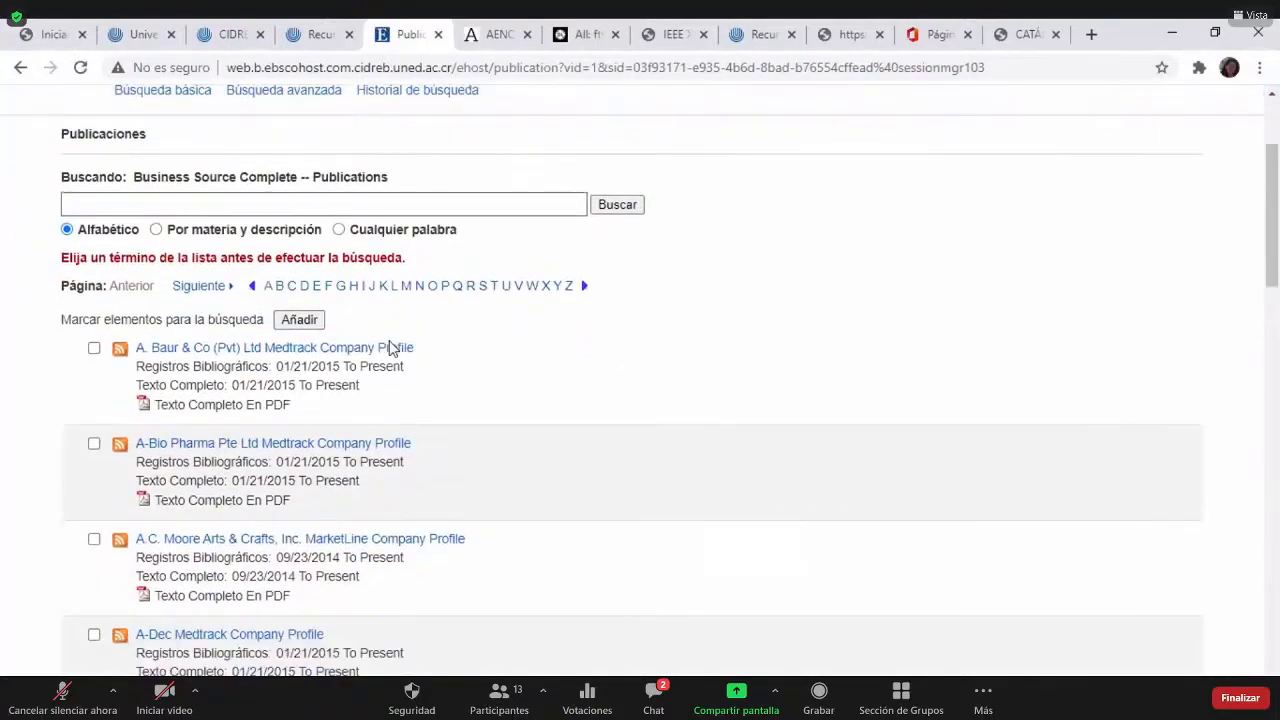
scroll(392, 348, "down", 1)
Search the Business Source Complete publications alphabetically for "HARVARD" and look through the results
scroll(391, 344, "up", 2)
left_click(141, 293)
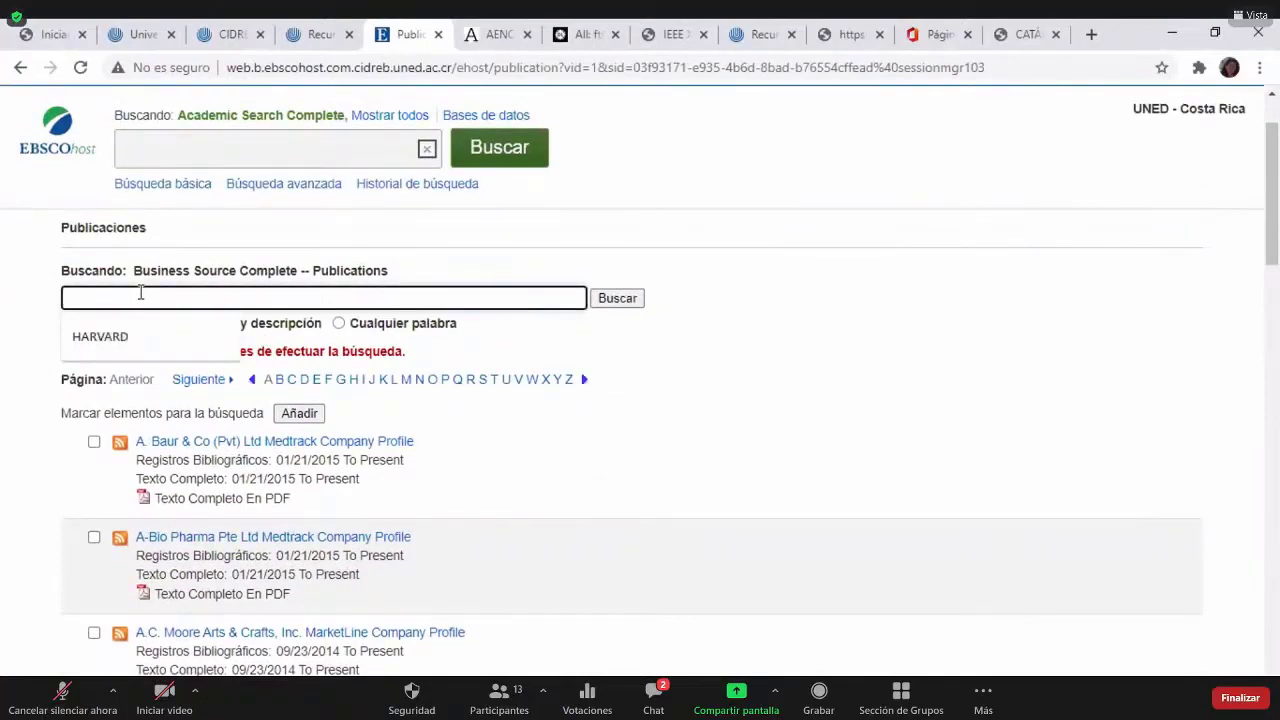
type("HARVARD")
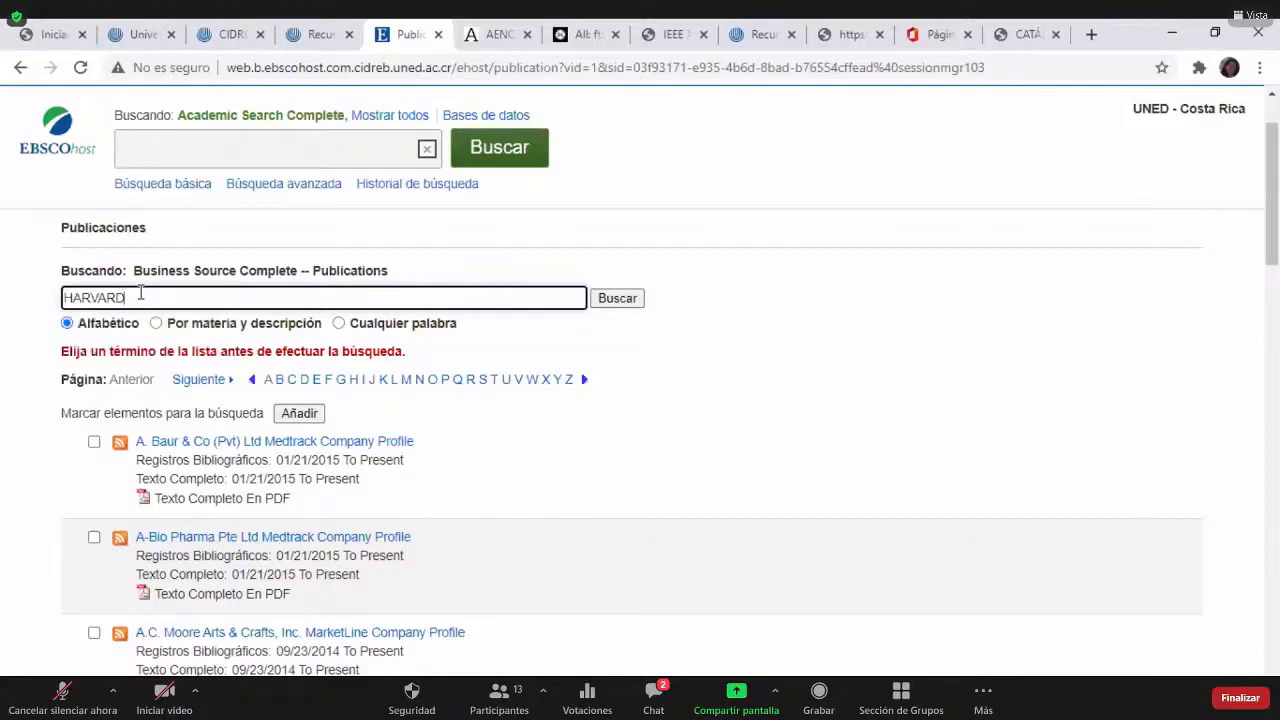
key("Return")
scroll(480, 434, "down", 2)
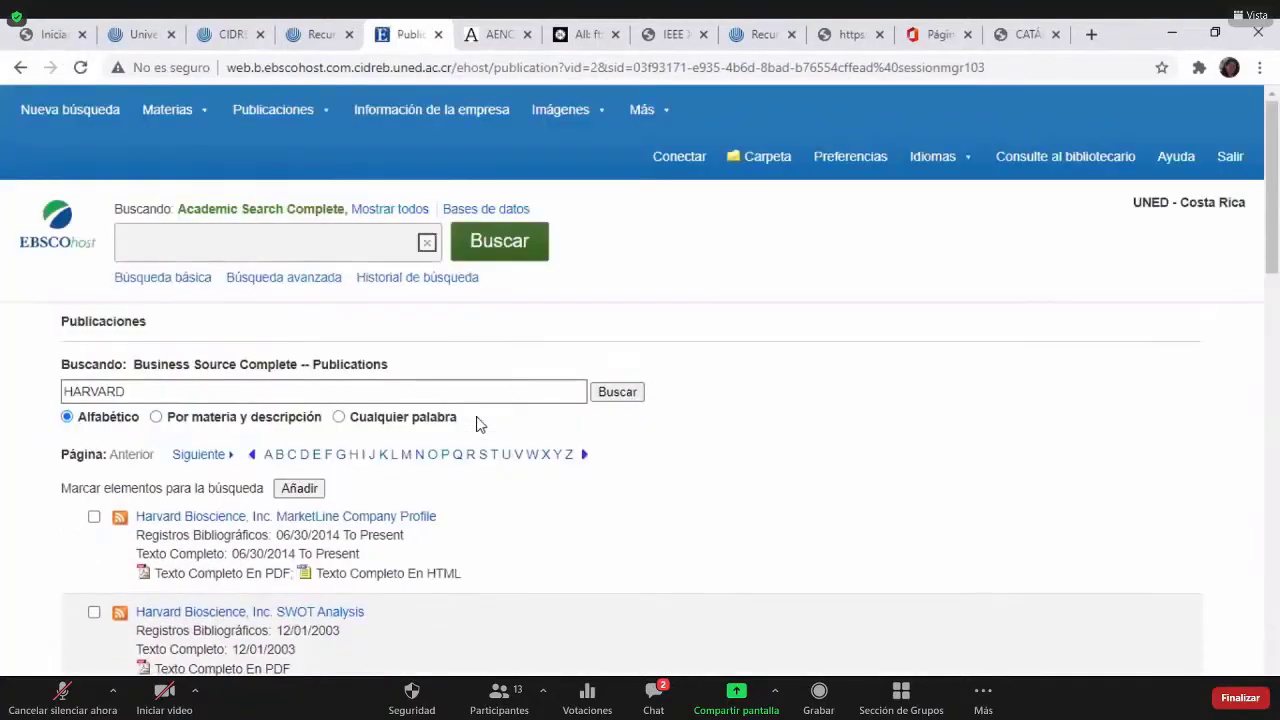
Open the Harvard Business Review publication record, look through its details and year list, and expand the 2014 issues
scroll(476, 425, "down", 4)
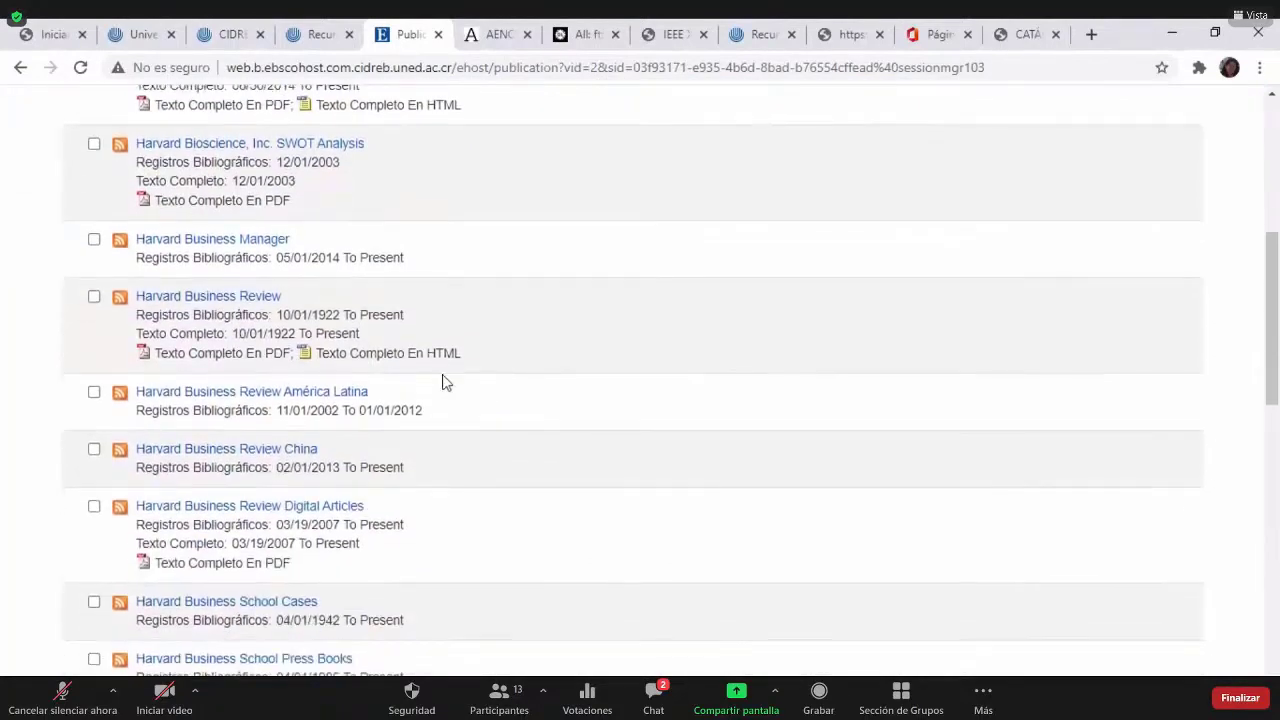
left_click(175, 304)
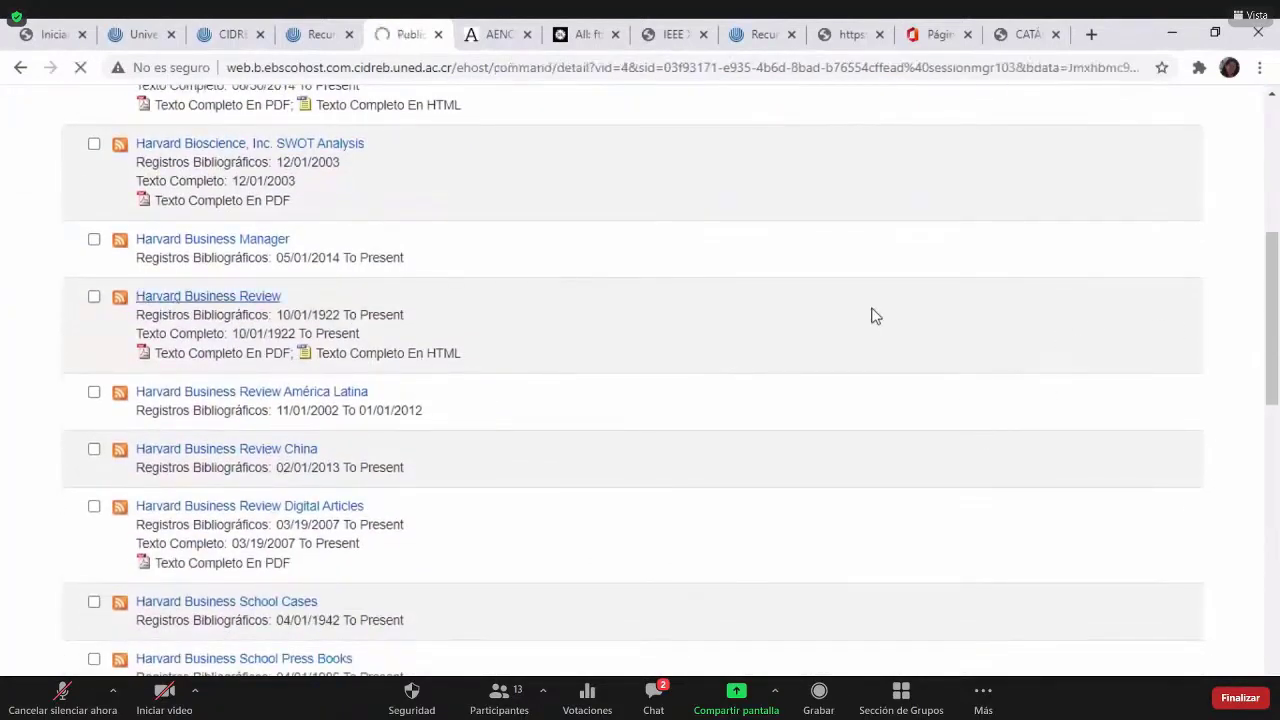
scroll(866, 309, "down", 10)
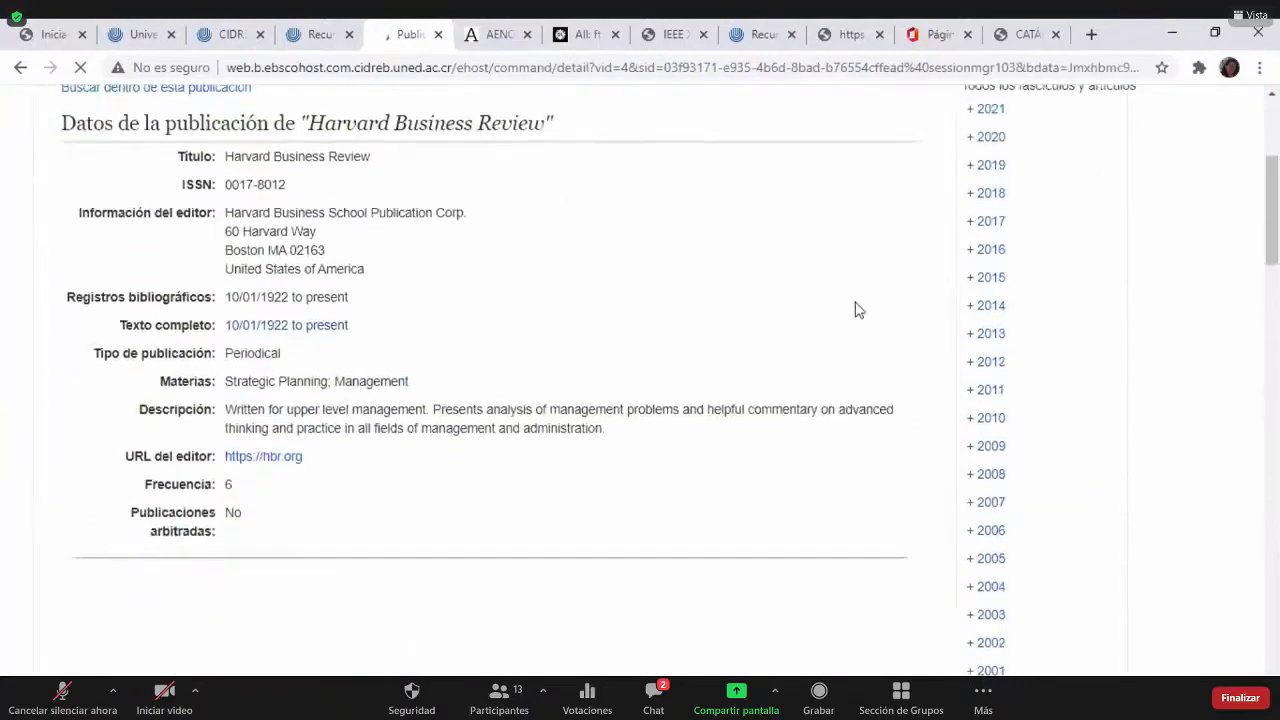
scroll(855, 310, "down", 8)
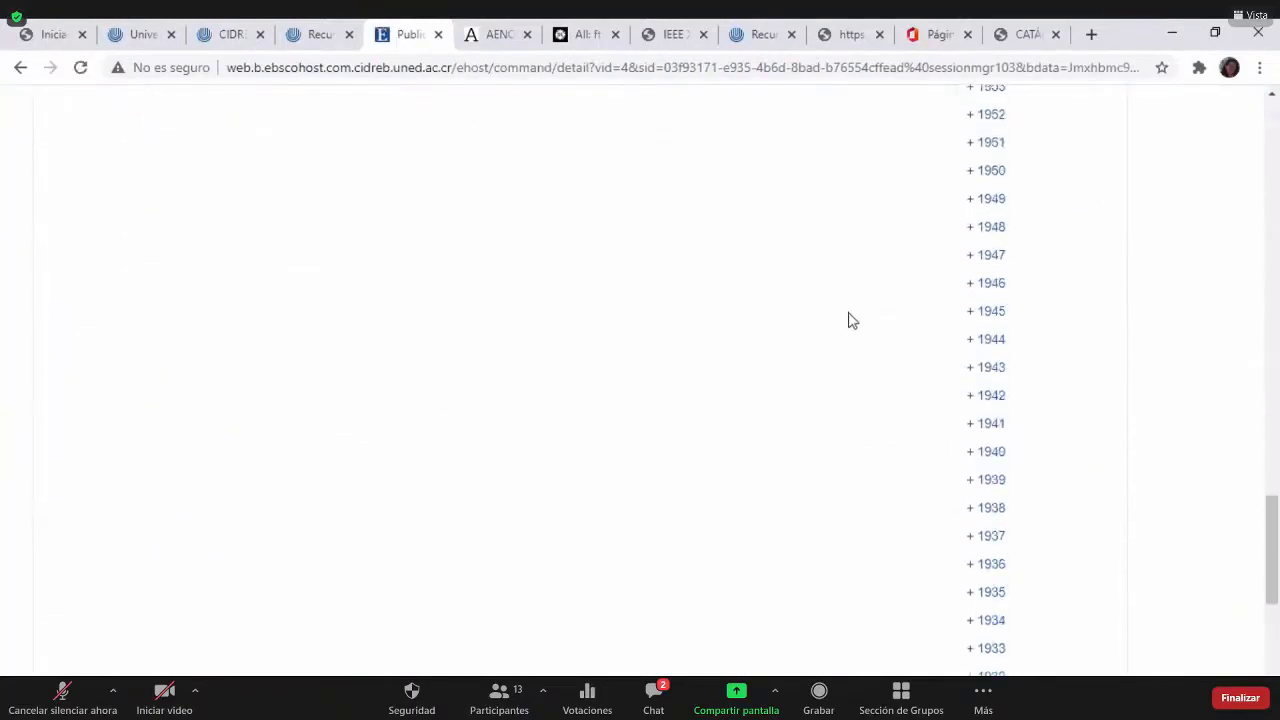
scroll(853, 313, "up", 8)
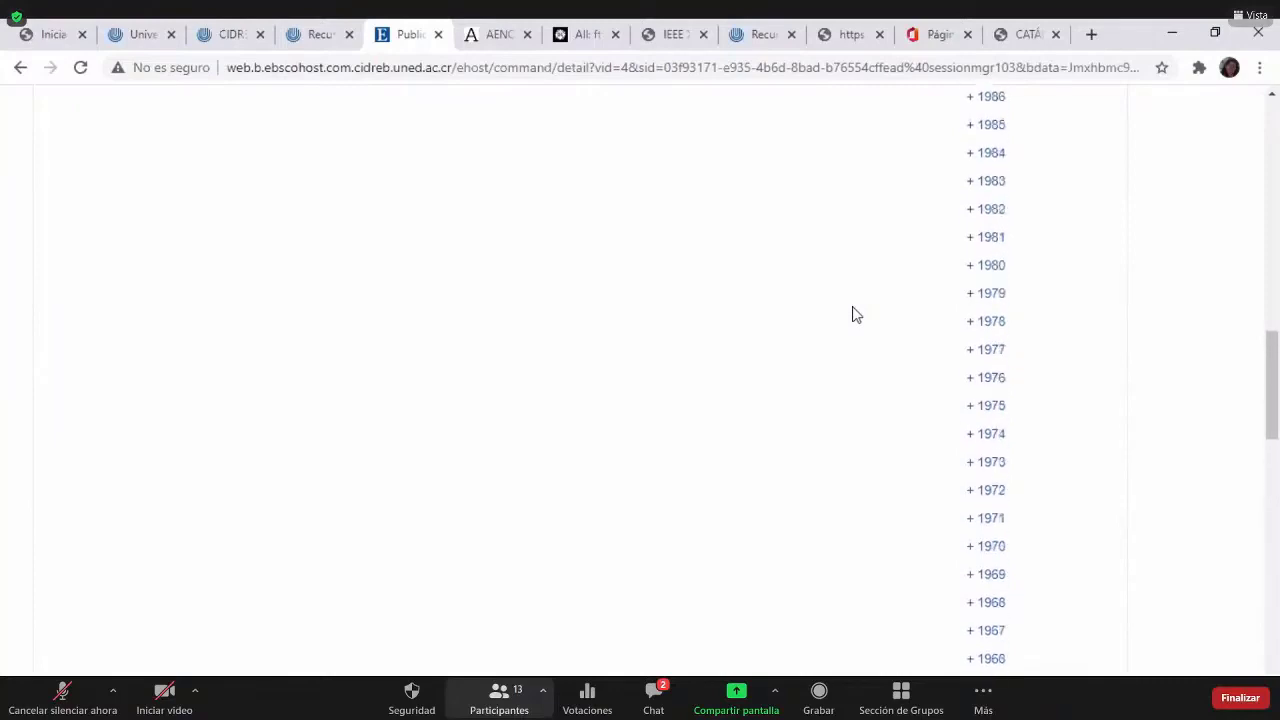
scroll(912, 165, "up", 5)
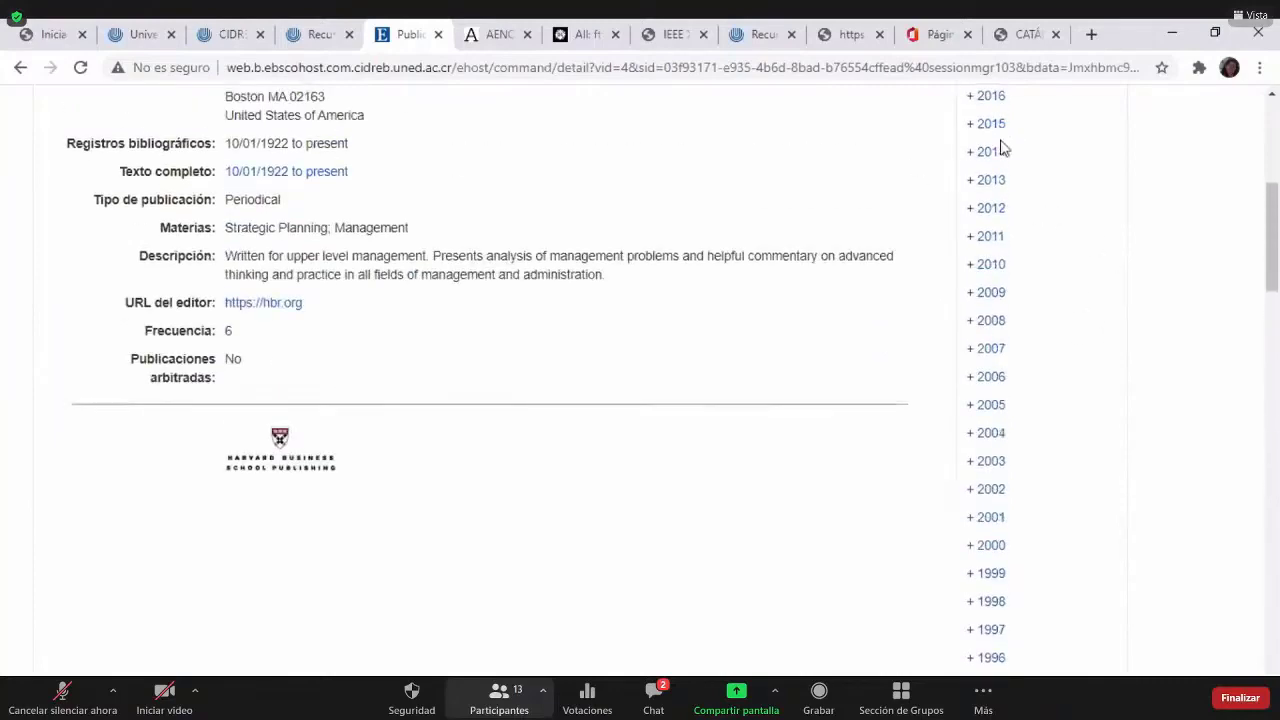
left_click(976, 156)
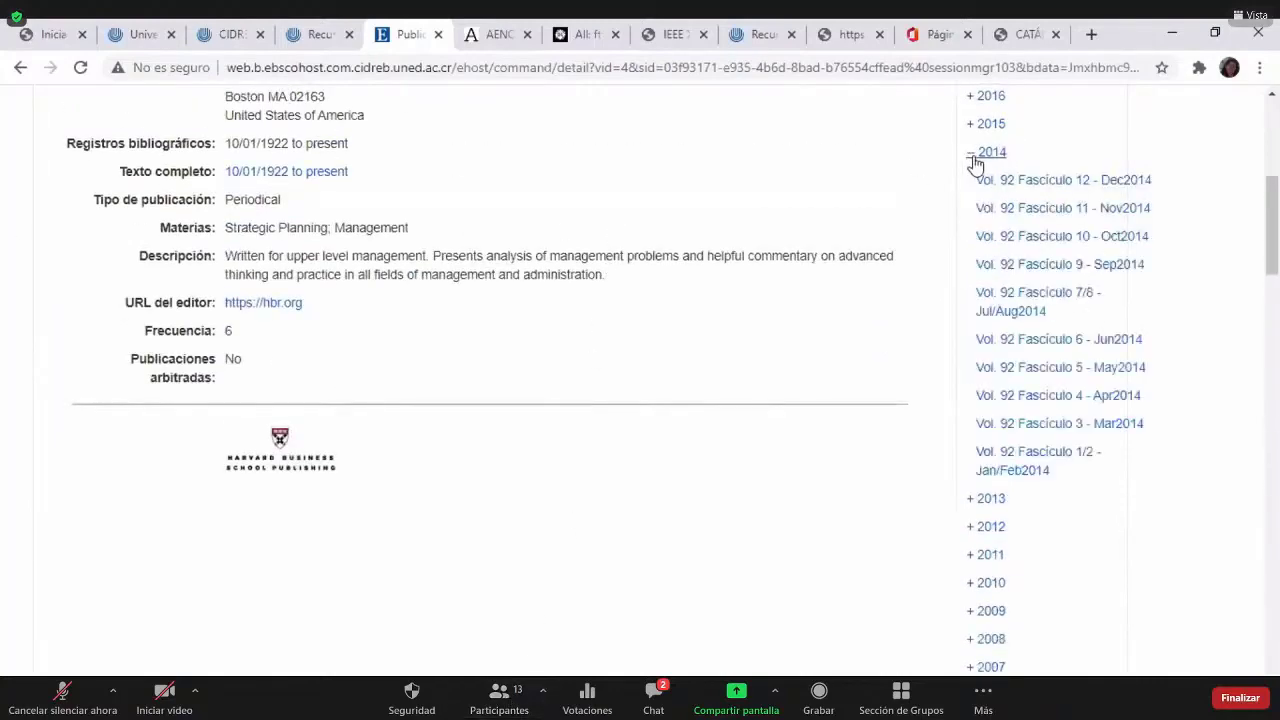
scroll(1140, 263, "up", 3)
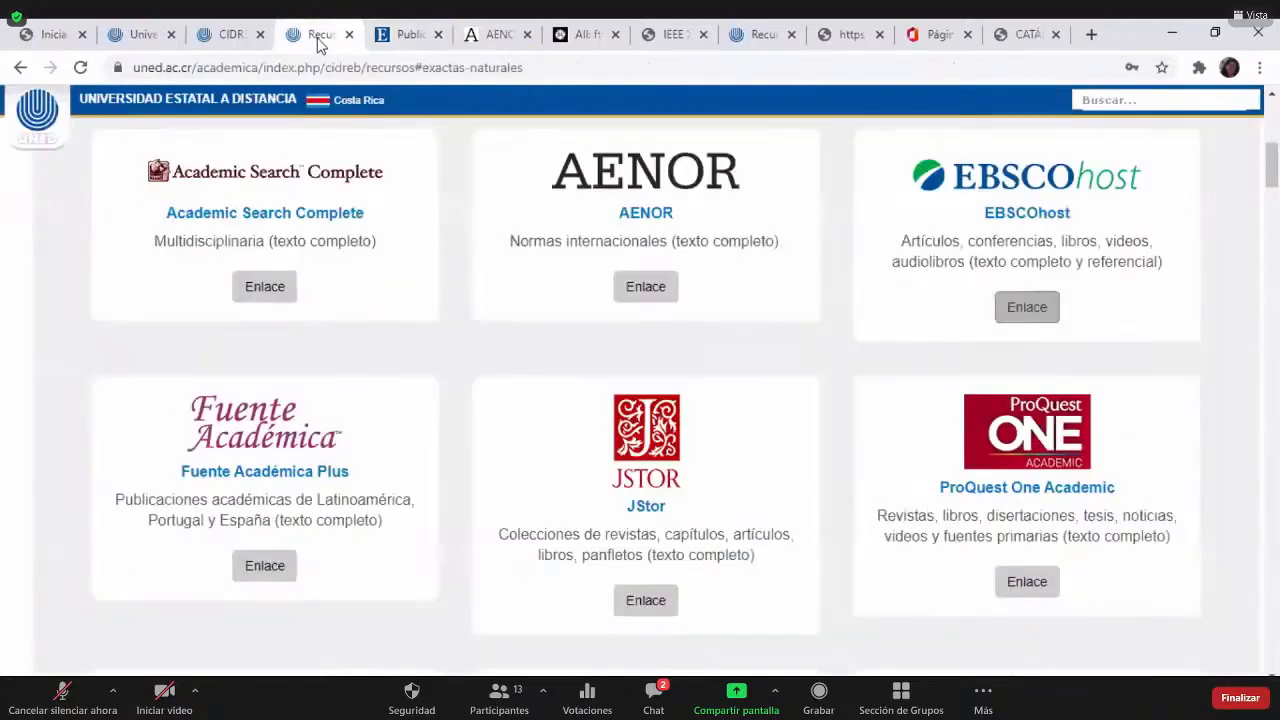
Go back from the Harvard Business Review record to the initial Business Source Complete publications list
left_click(318, 40)
left_click(395, 38)
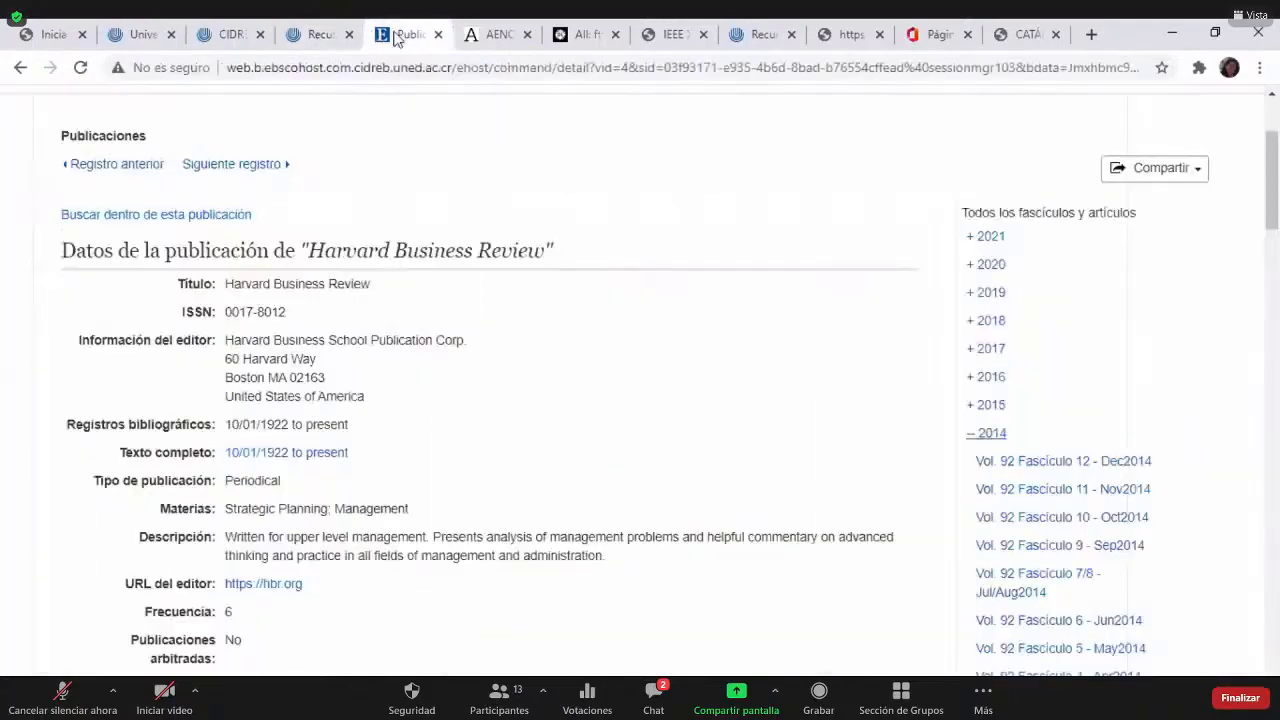
left_click(20, 68)
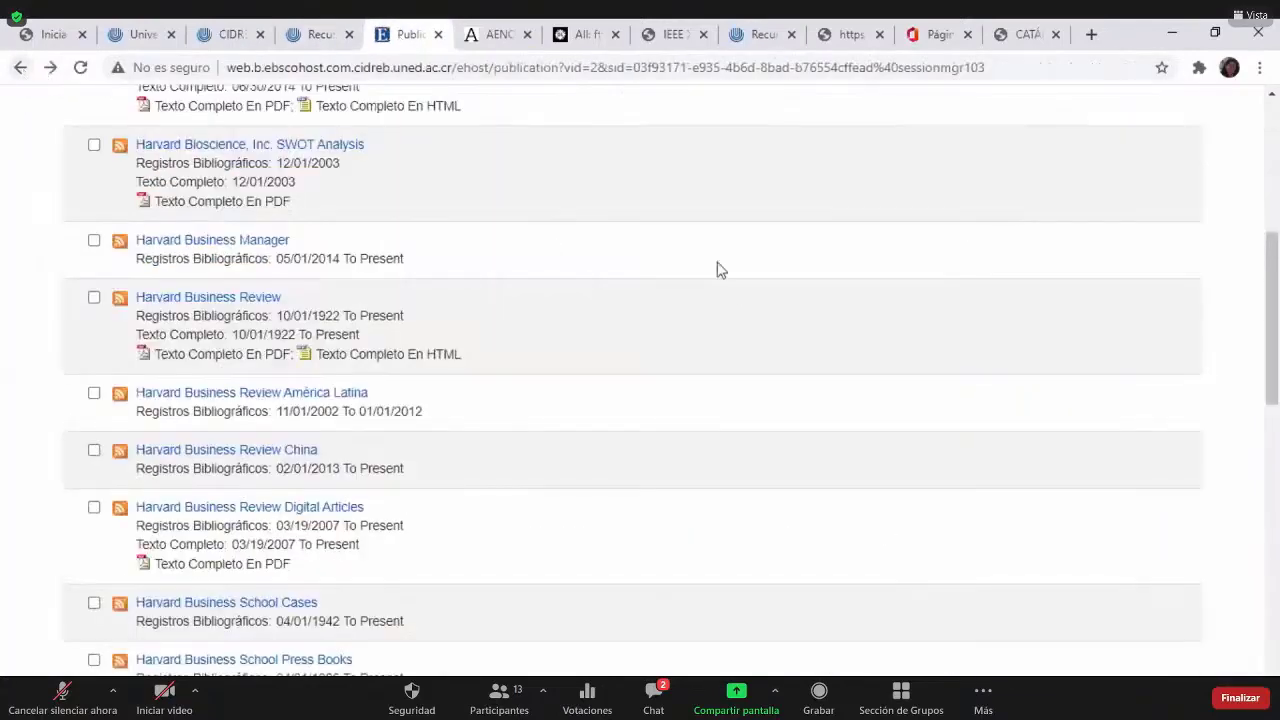
left_click(20, 68)
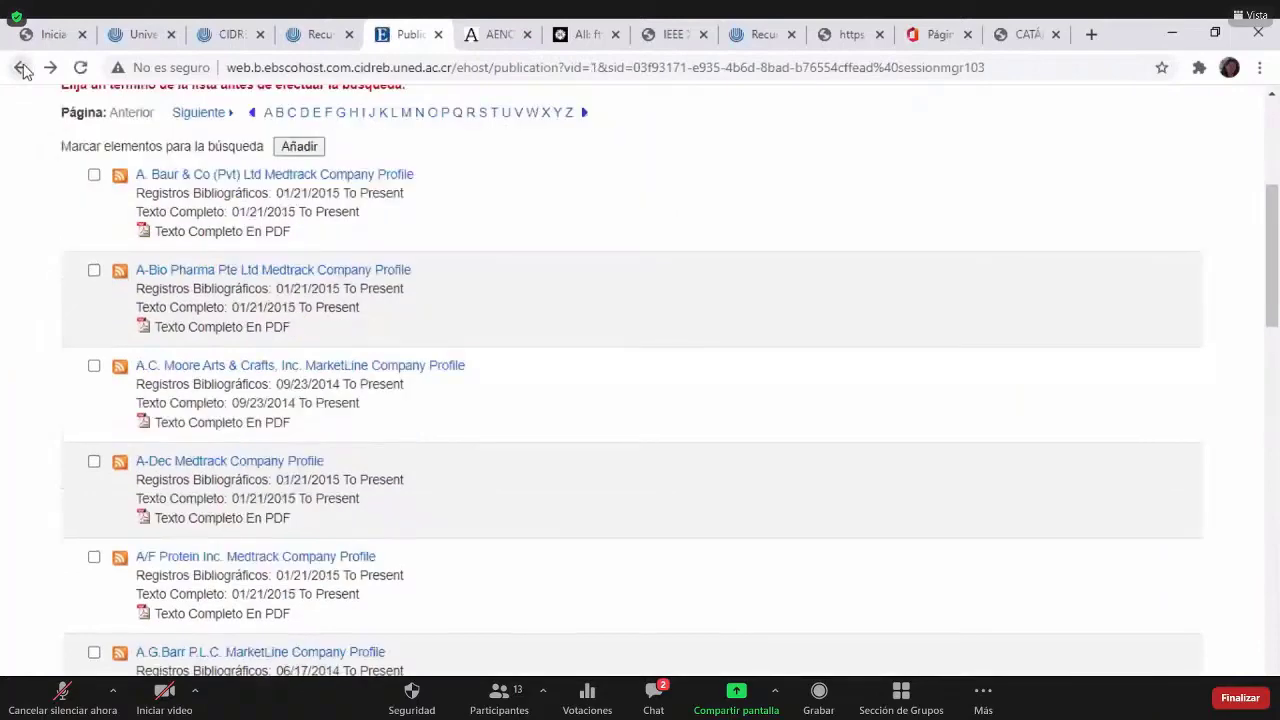
left_click(21, 68)
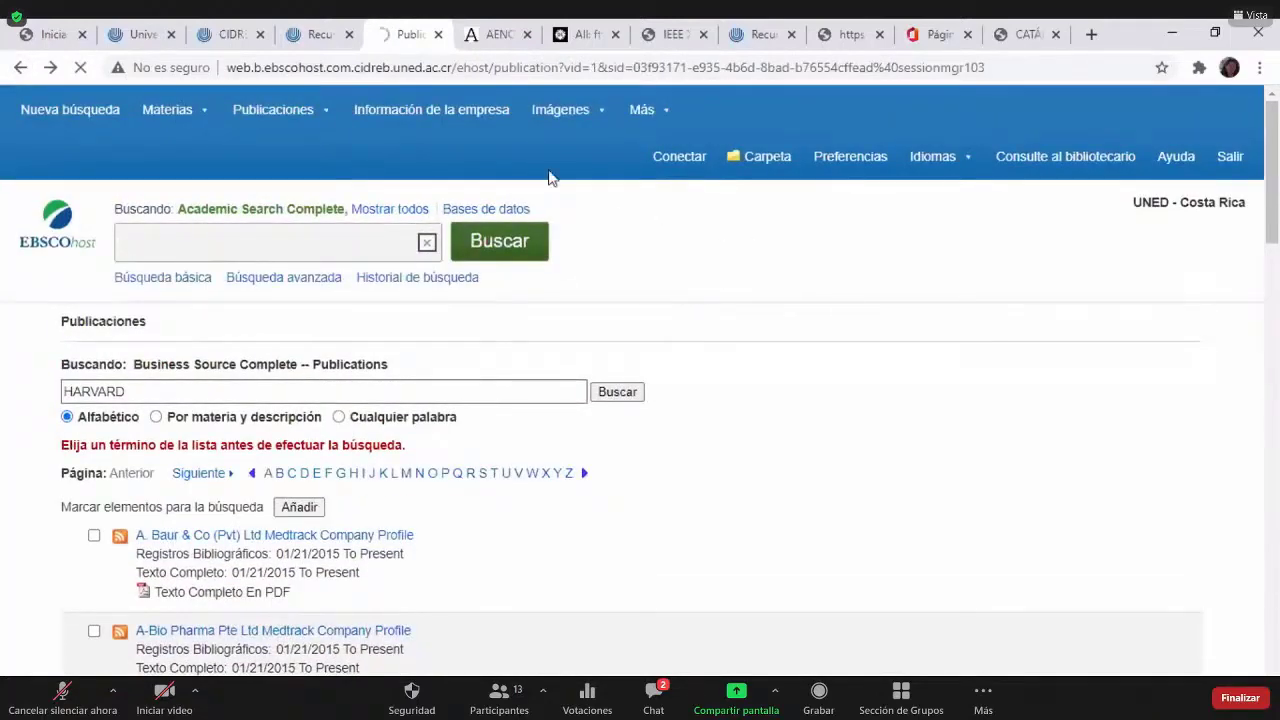
mouse_move(310, 110)
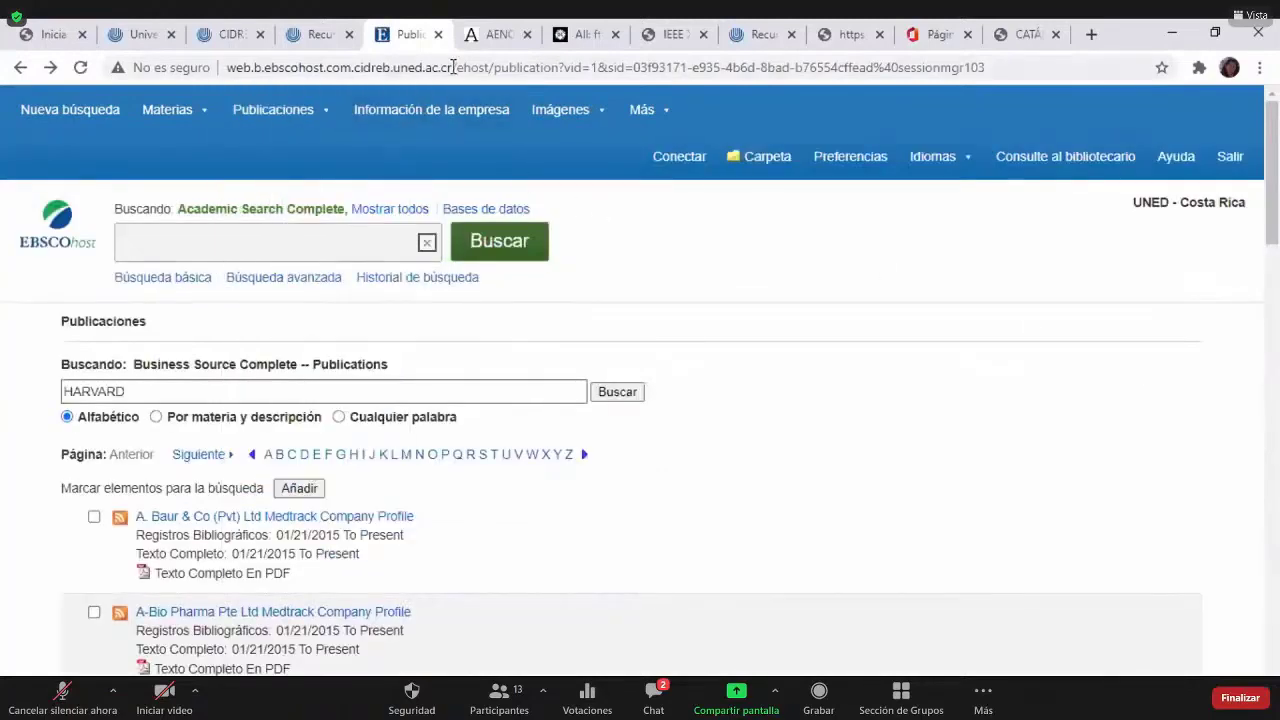
Open the company information search, search by company name for "TELECOMUNICACIONES" and look through the resulting companies
left_click(432, 112)
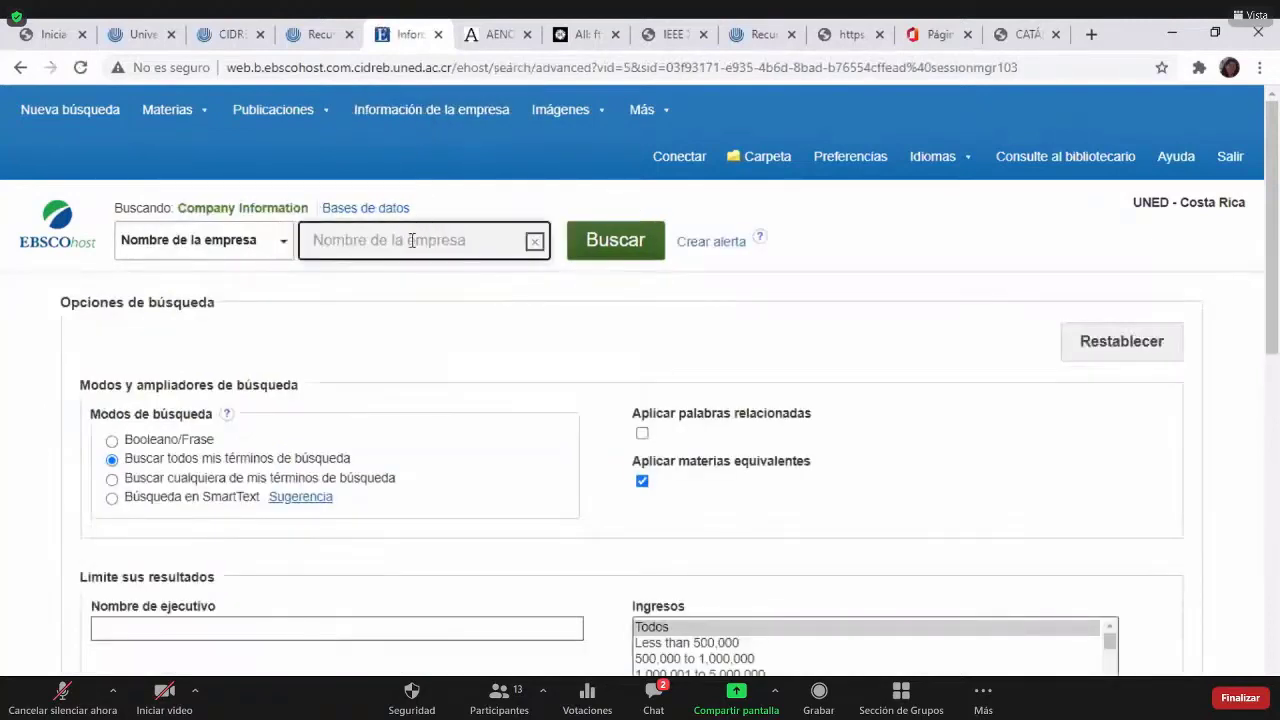
type("TELEC")
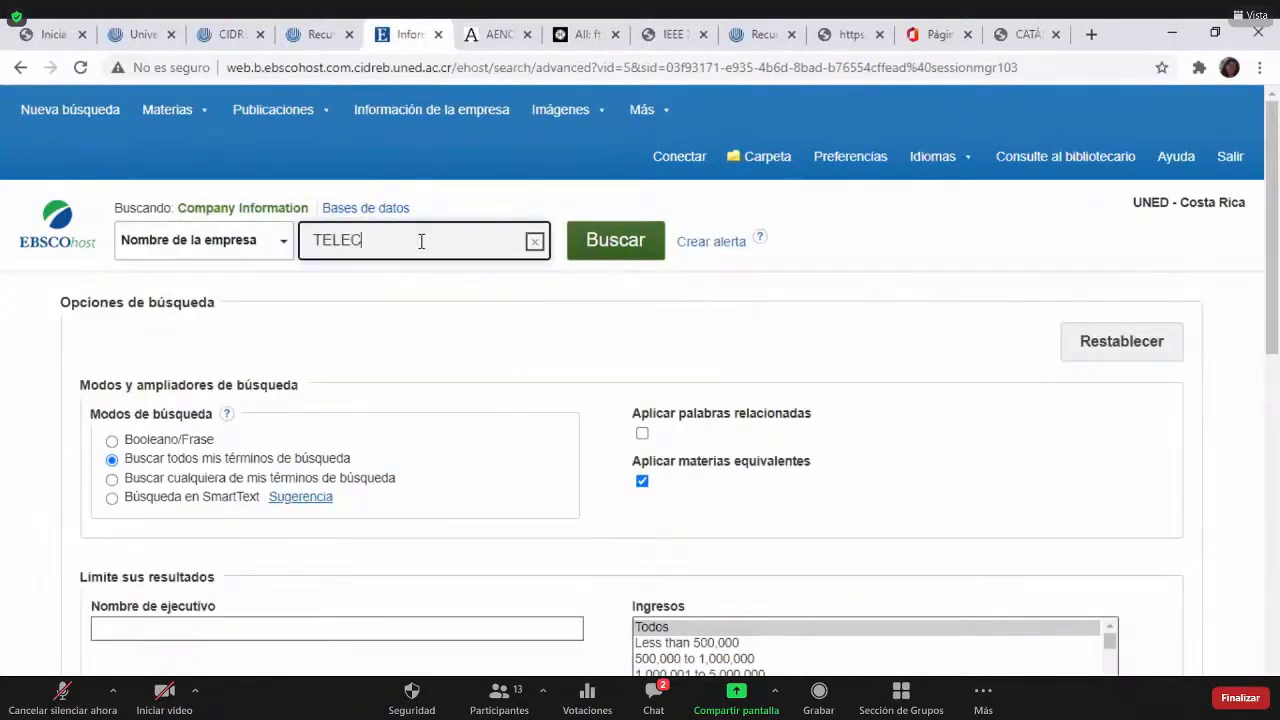
type("OMUNICACIONES")
key("Return")
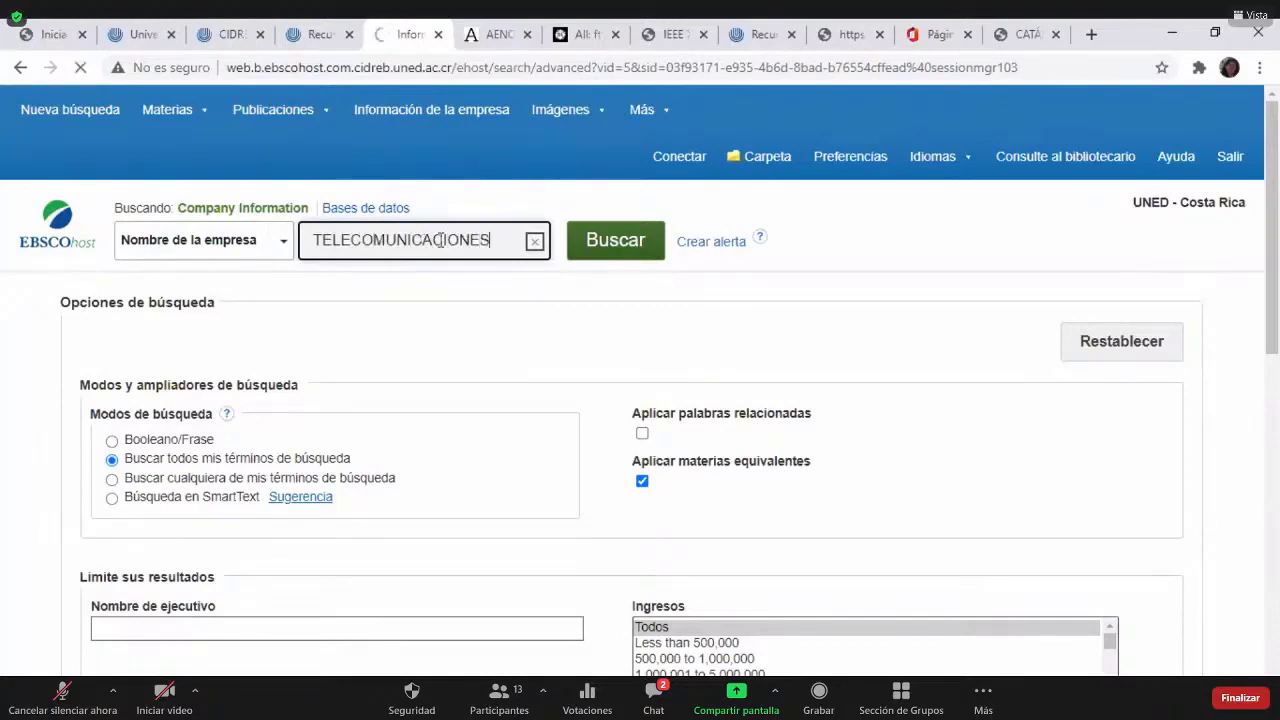
scroll(533, 356, "down", 3)
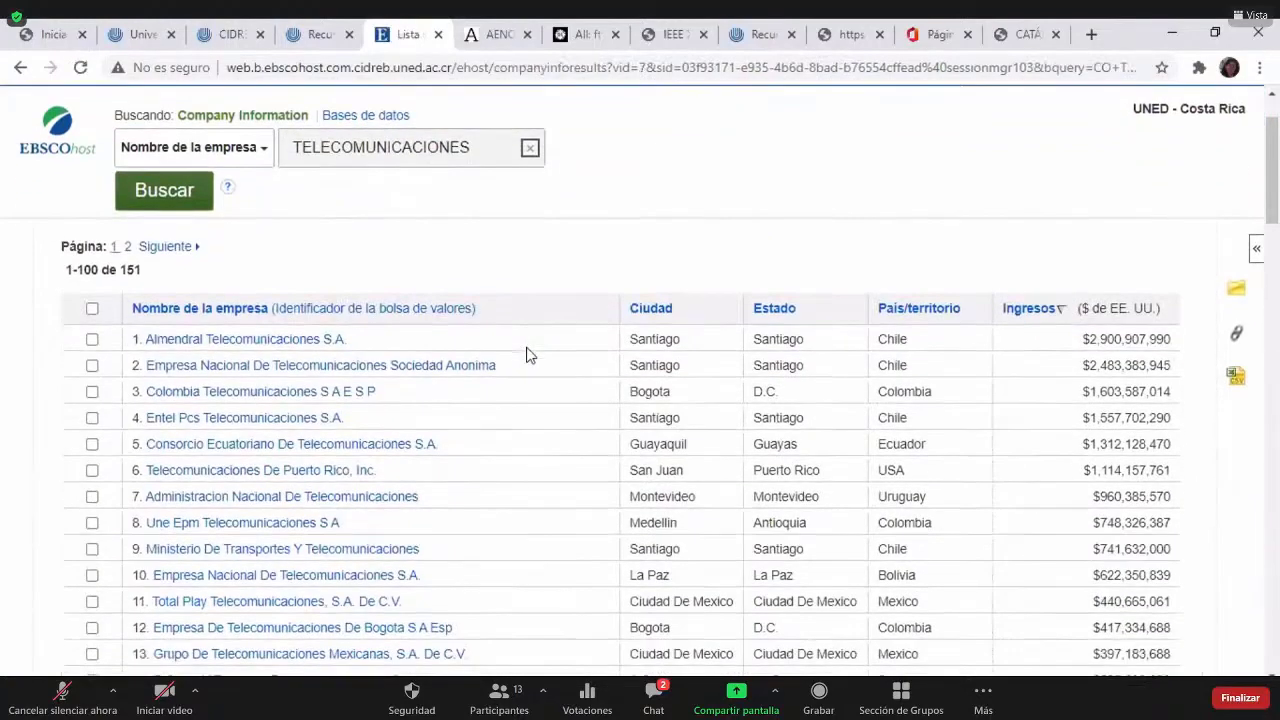
scroll(530, 356, "up", 3)
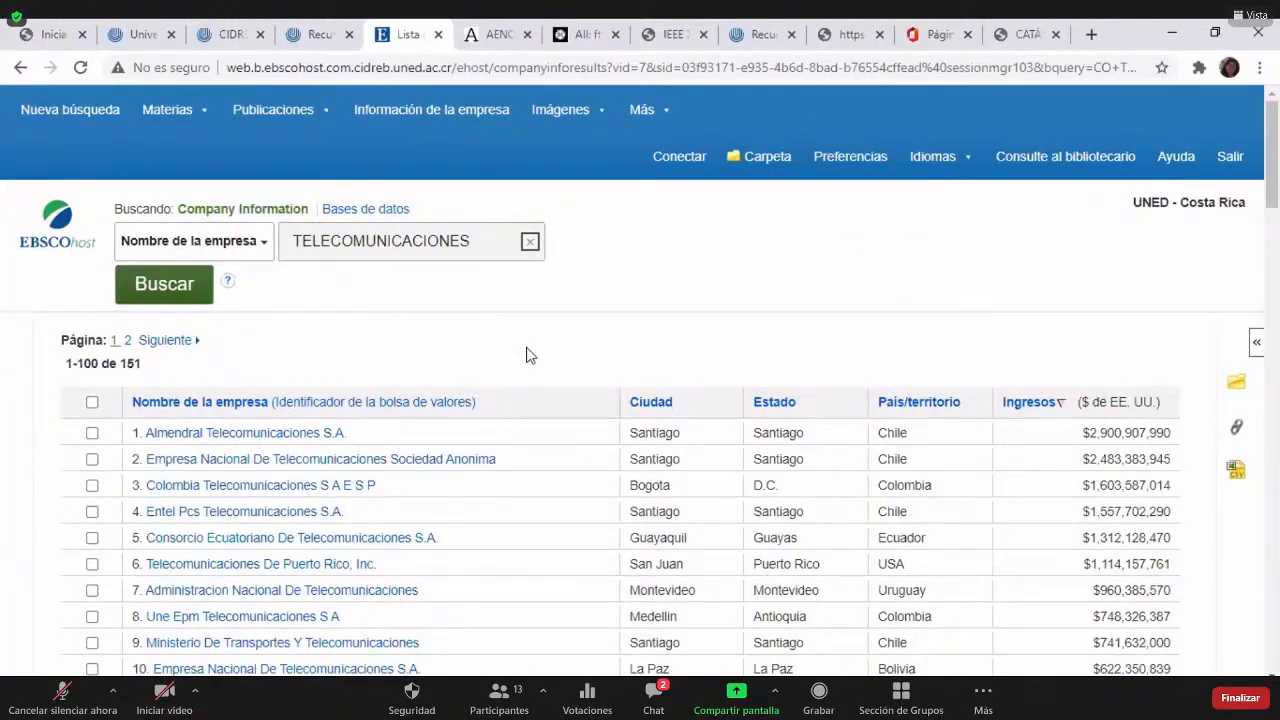
scroll(530, 356, "down", 2)
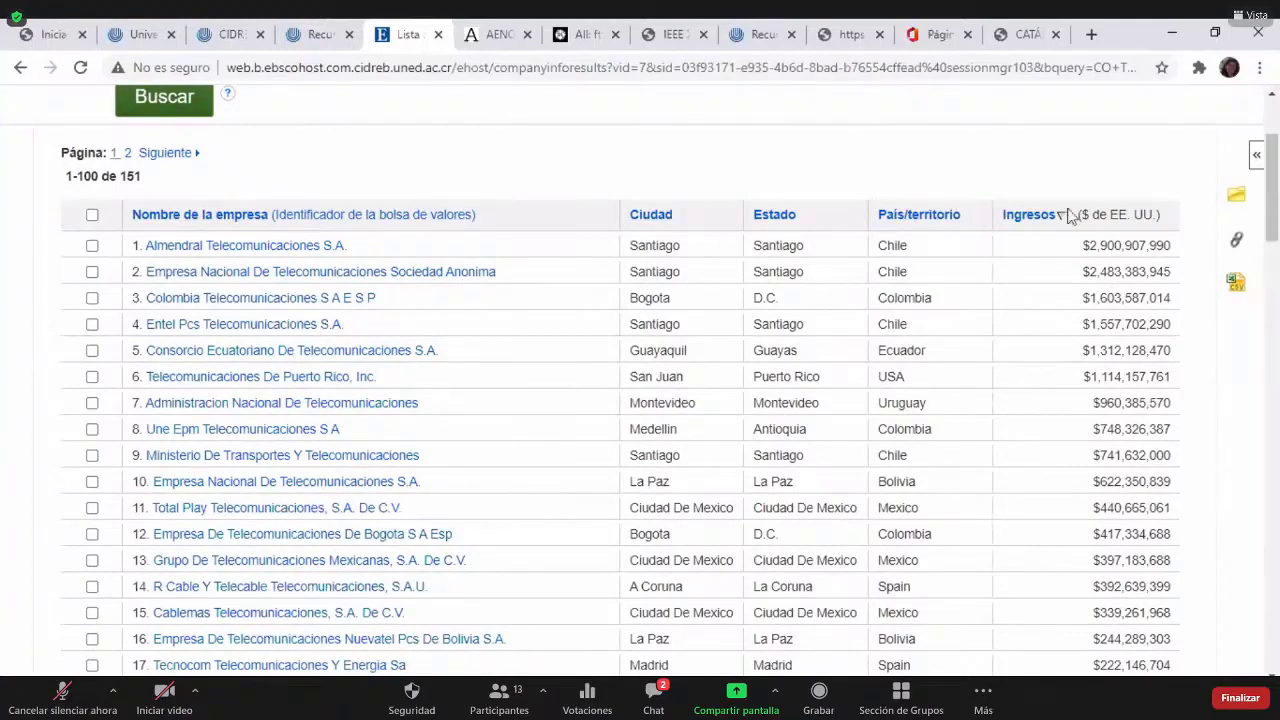
scroll(448, 194, "up", 2)
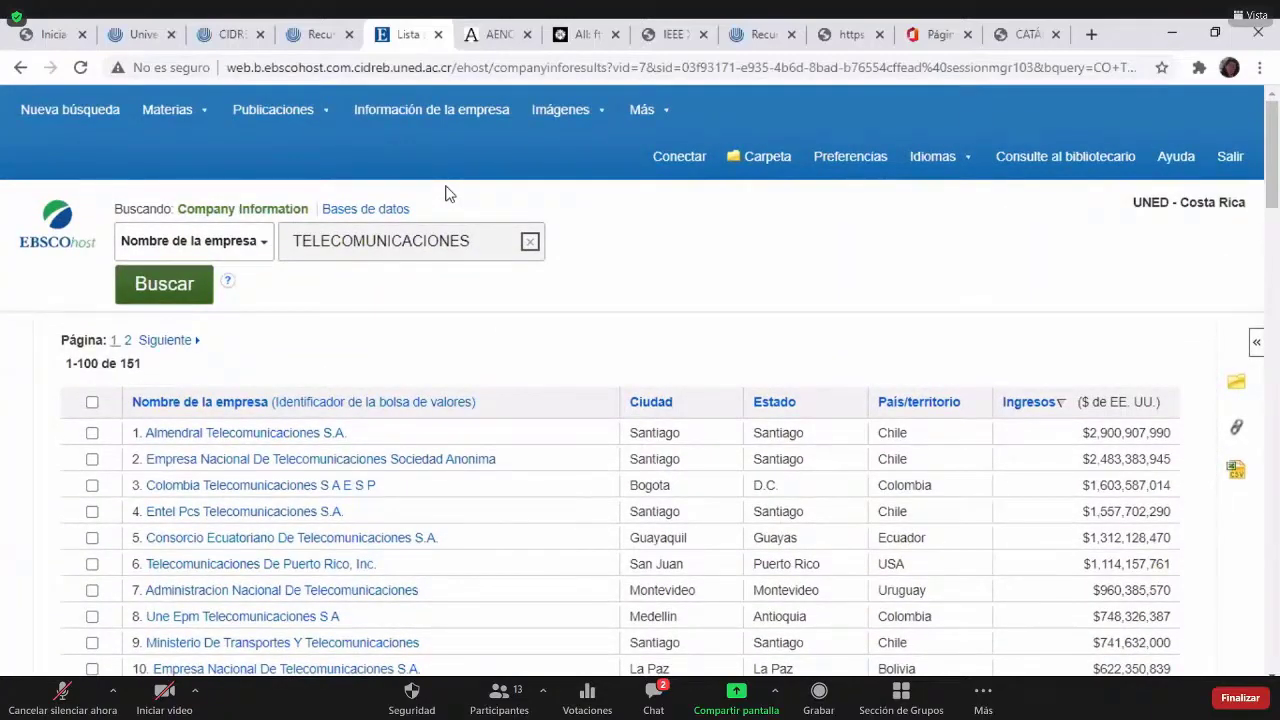
Replace the company name search term with "ICE" and run the search
double_click(472, 241)
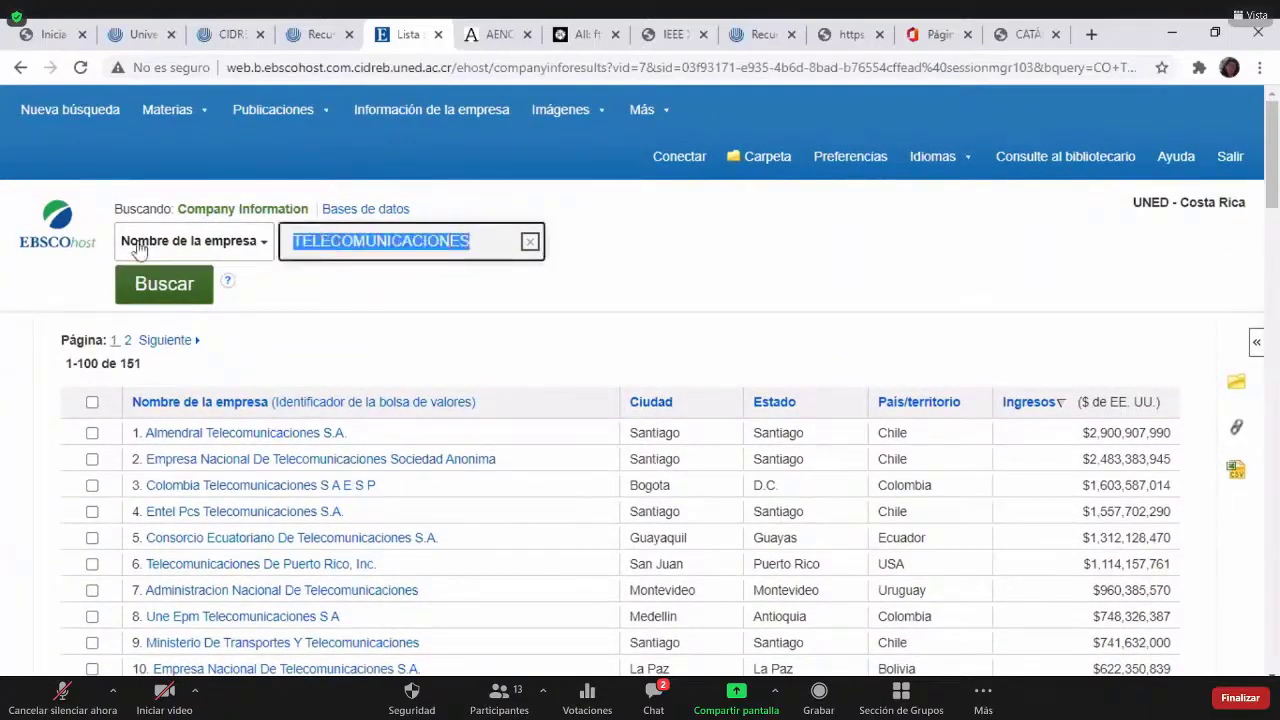
key("BackSpace")
type("ICE")
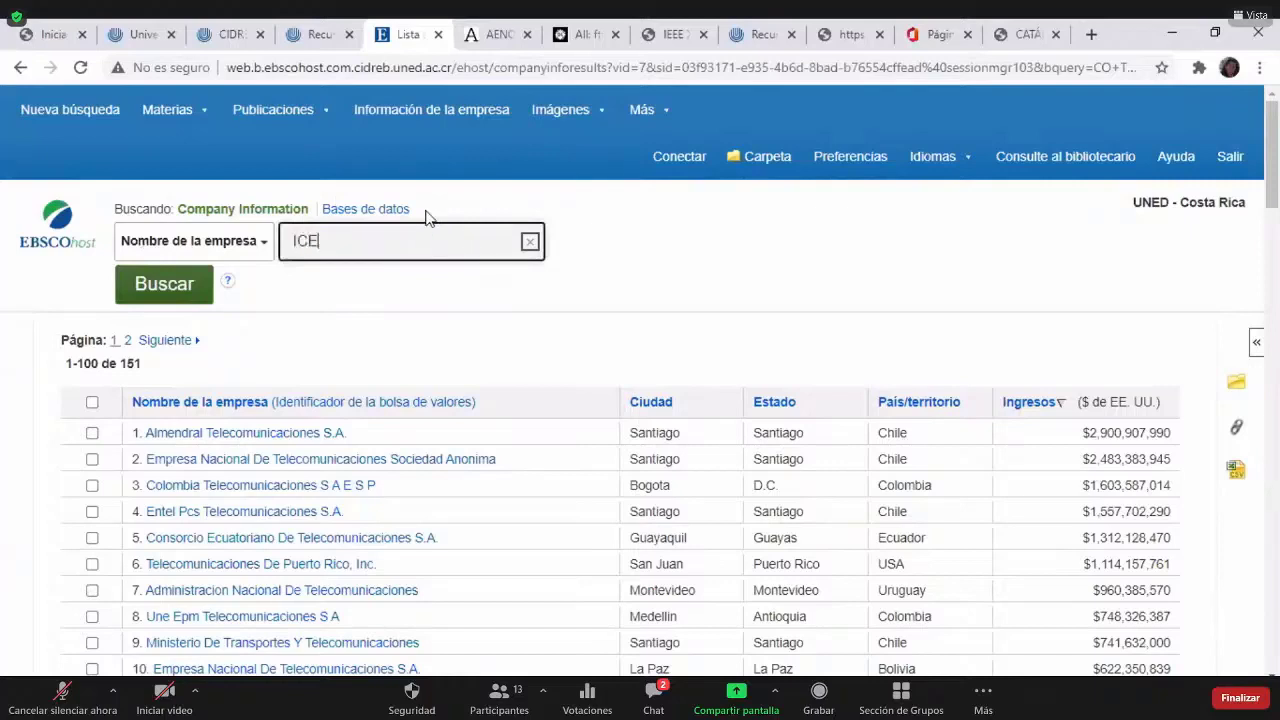
key("Return")
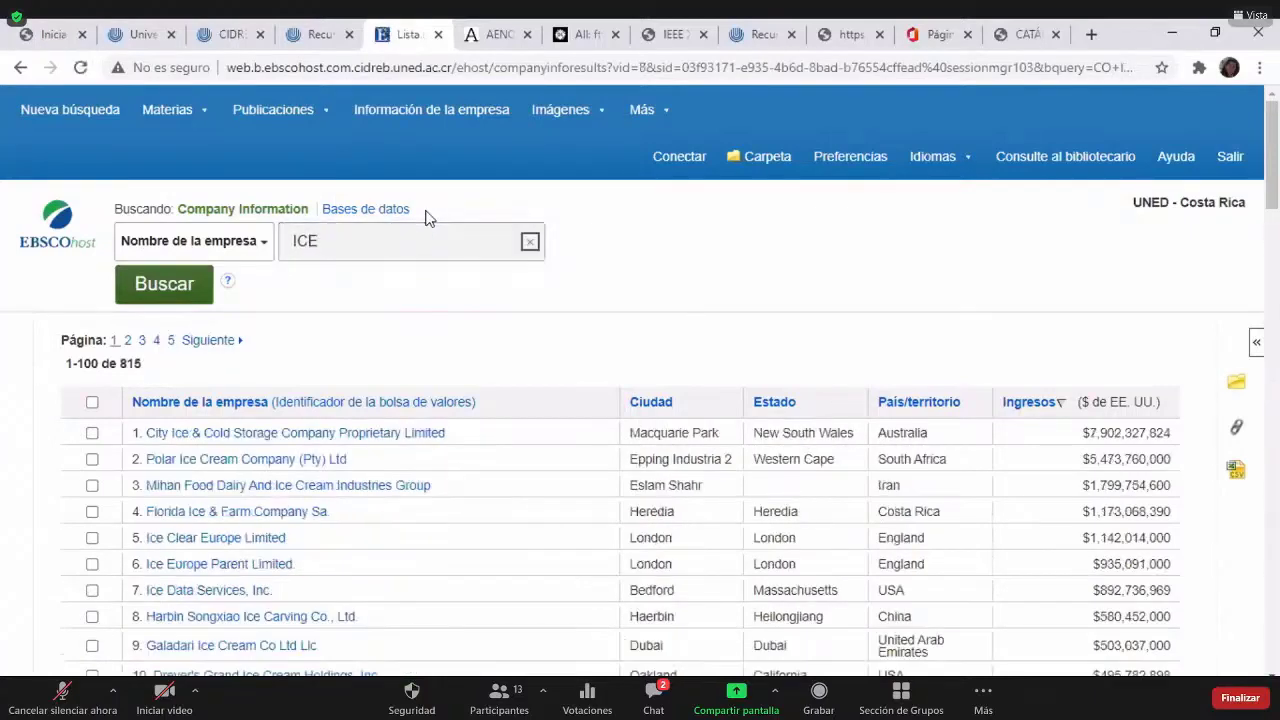
Replace the "ICE" search term with the partial company name "INSTITUTO C" without running the search
left_click_drag(320, 240, 288, 241)
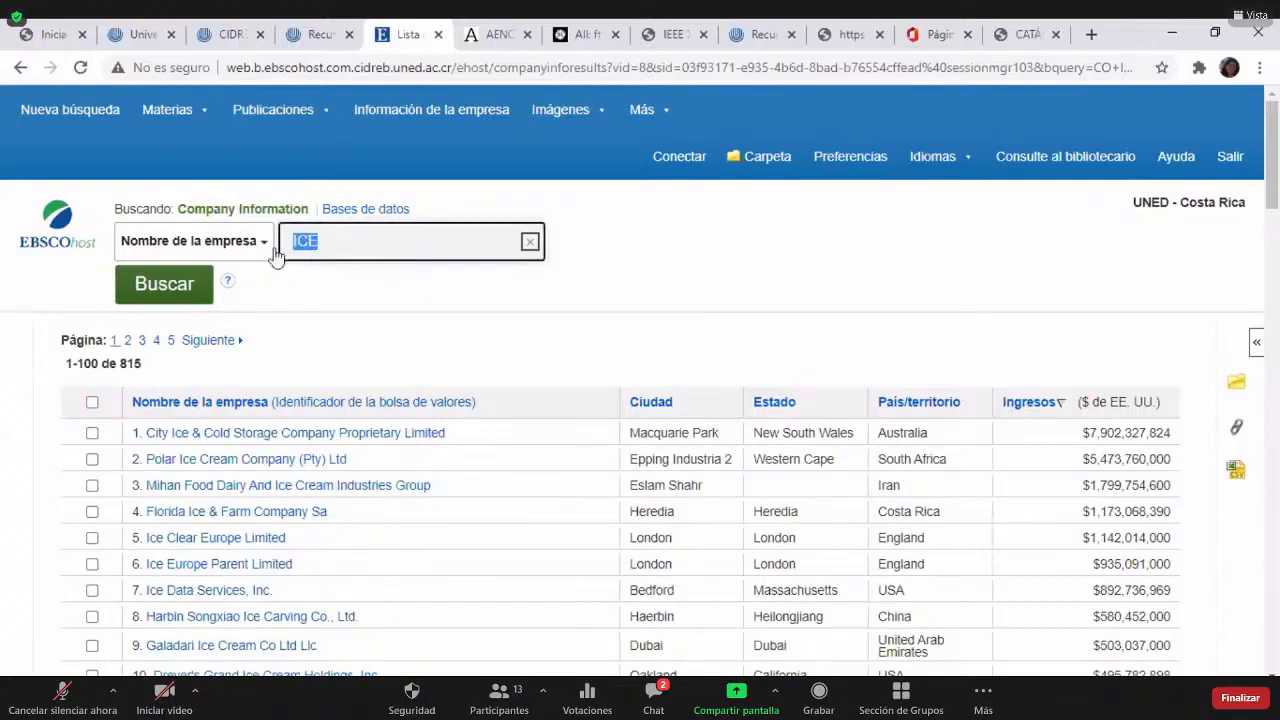
type("IN")
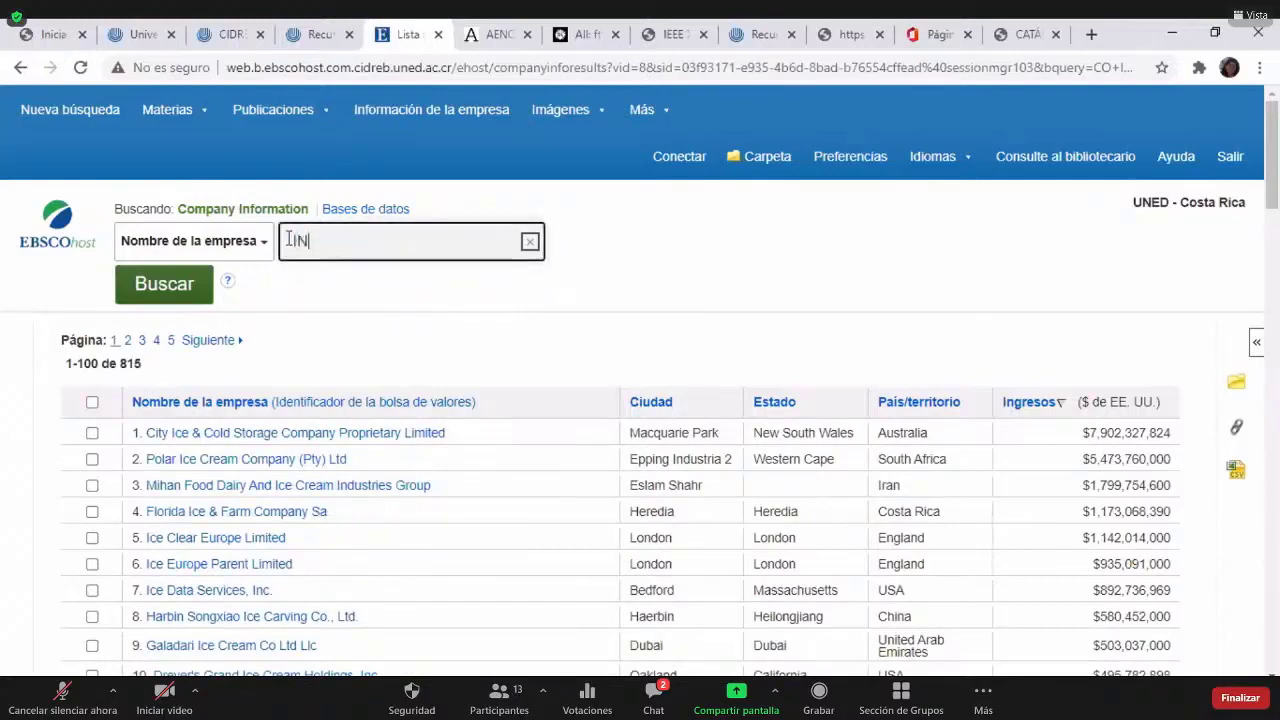
type("STITUTO C")
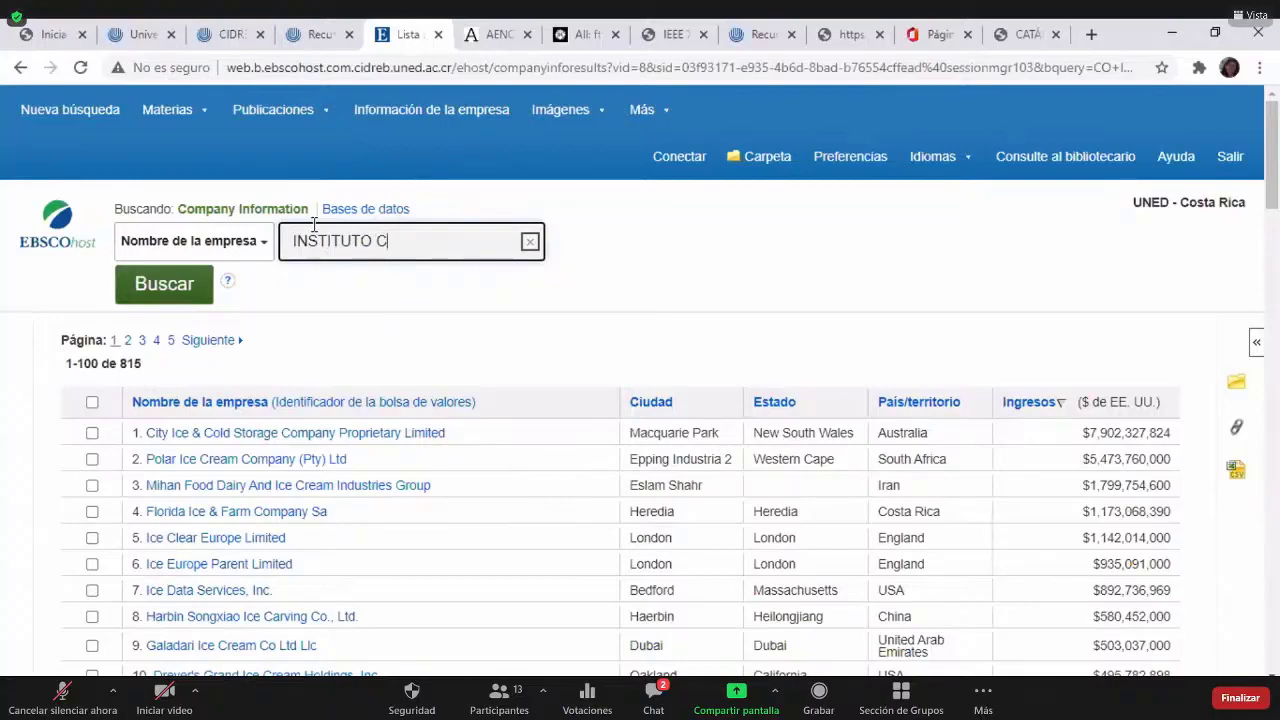
Examine the first page of companies listed for the "ICE" search, including their countries and revenues
scroll(706, 331, "down", 3)
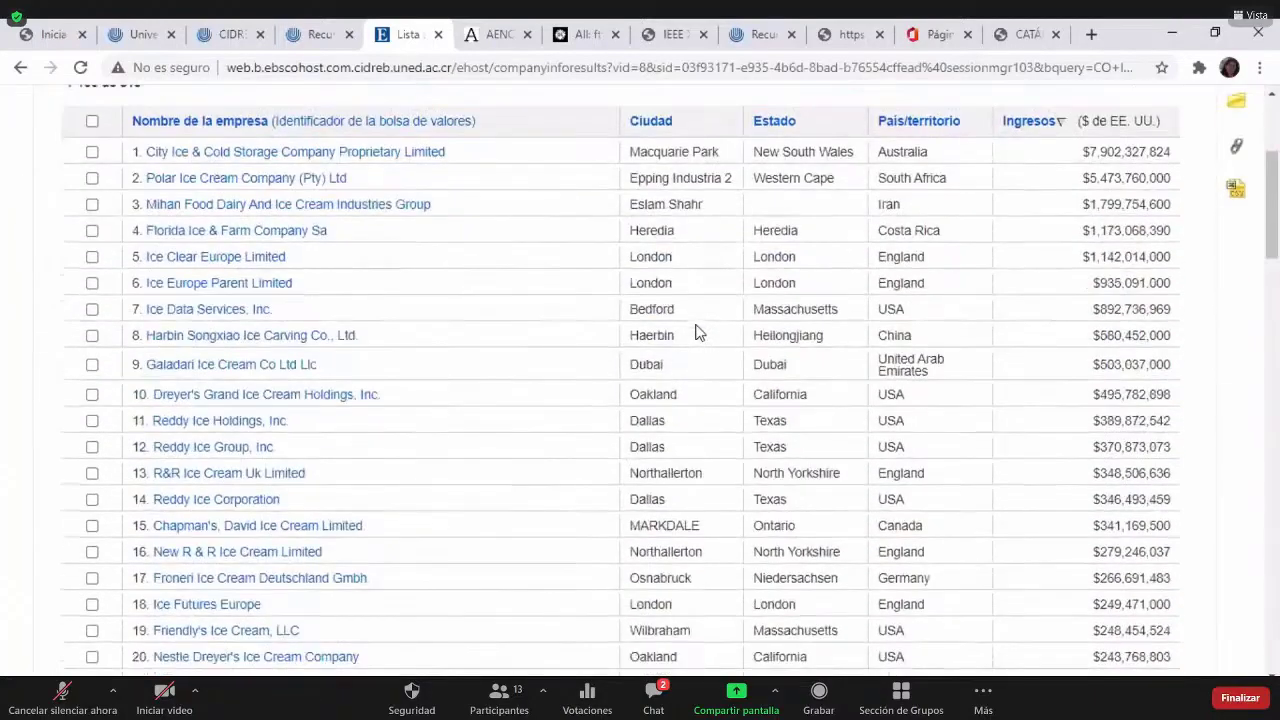
scroll(698, 333, "down", 5)
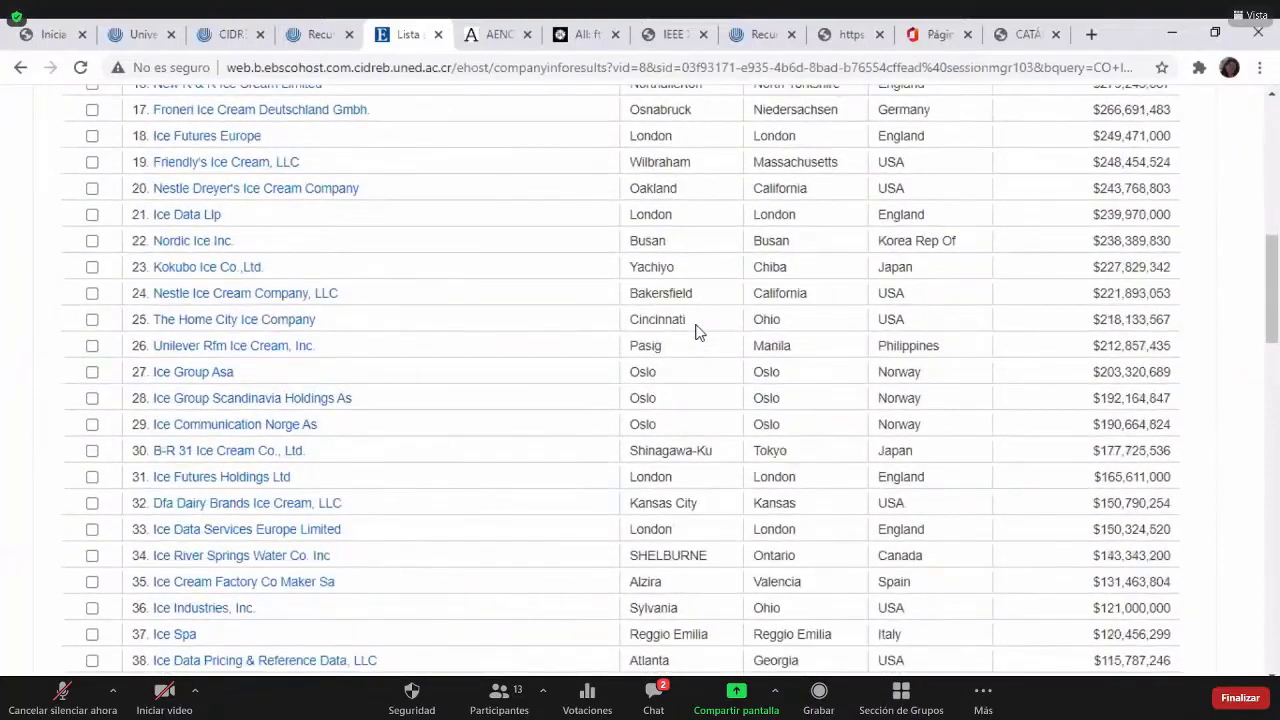
scroll(698, 333, "down", 6)
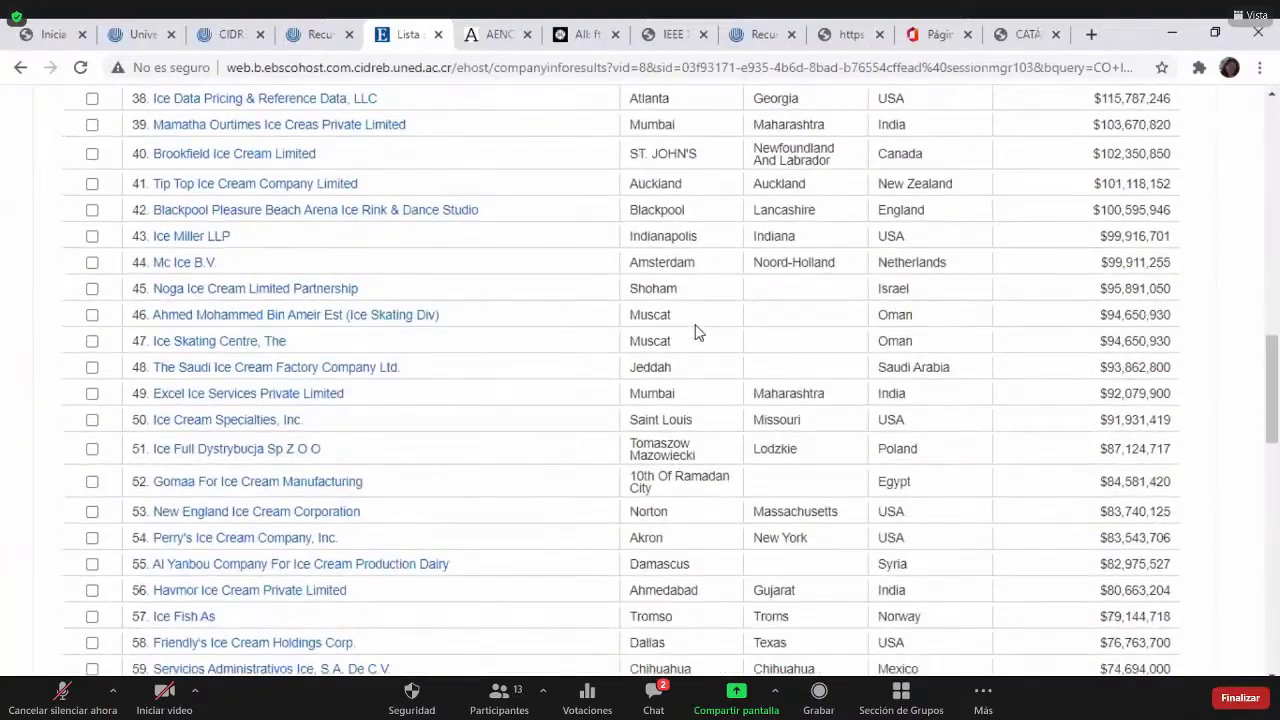
scroll(698, 333, "down", 5)
scroll(698, 333, "down", 2)
scroll(698, 333, "down", 4)
scroll(698, 333, "down", 3)
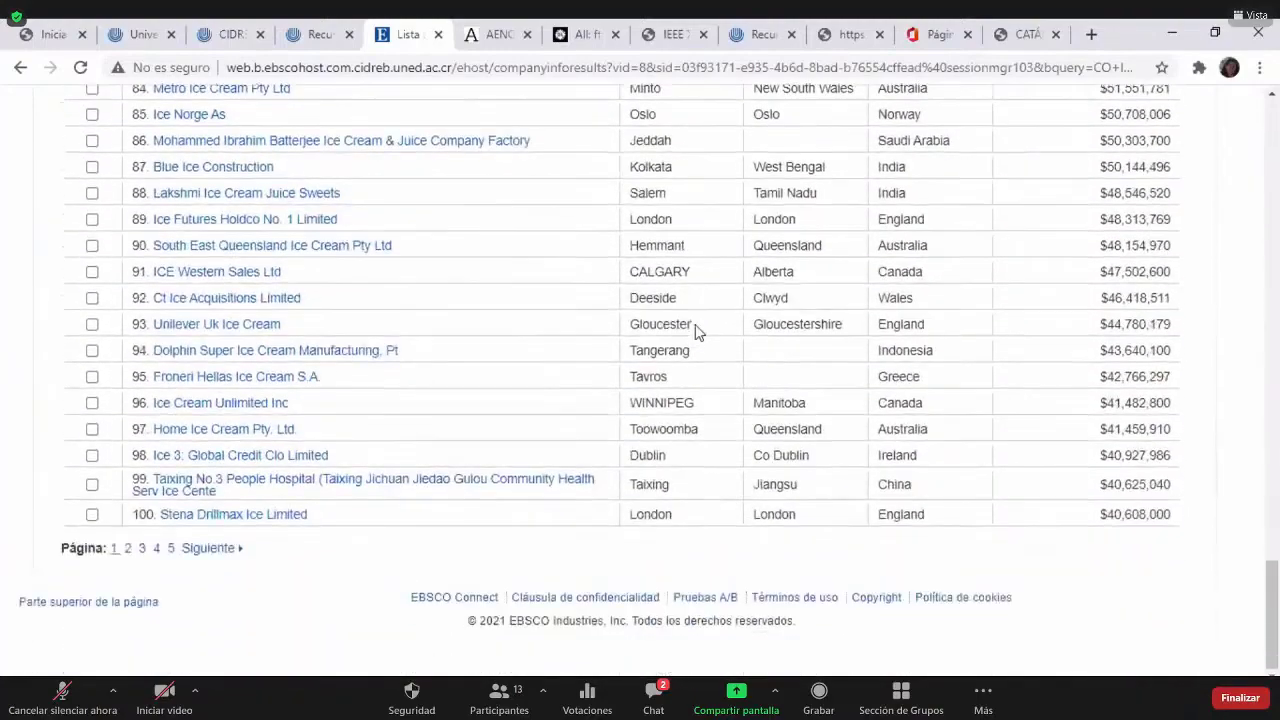
scroll(698, 333, "up", 1)
scroll(698, 333, "up", 15)
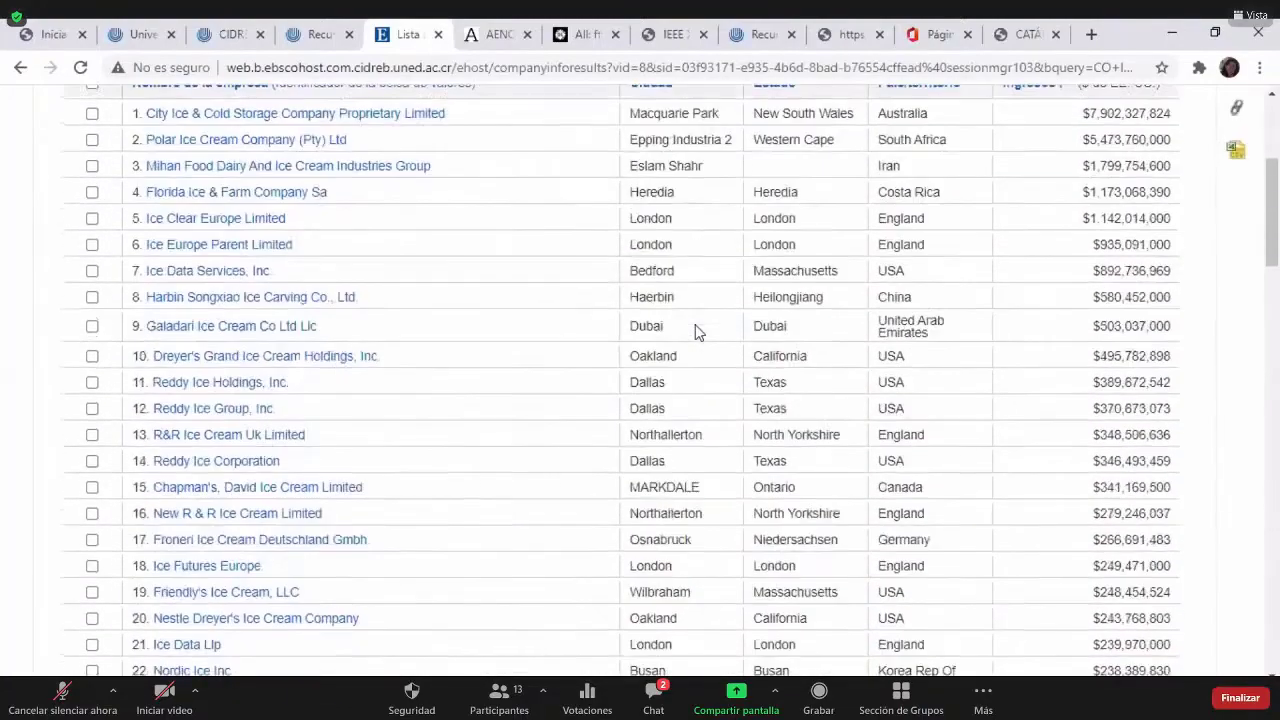
scroll(698, 333, "up", 3)
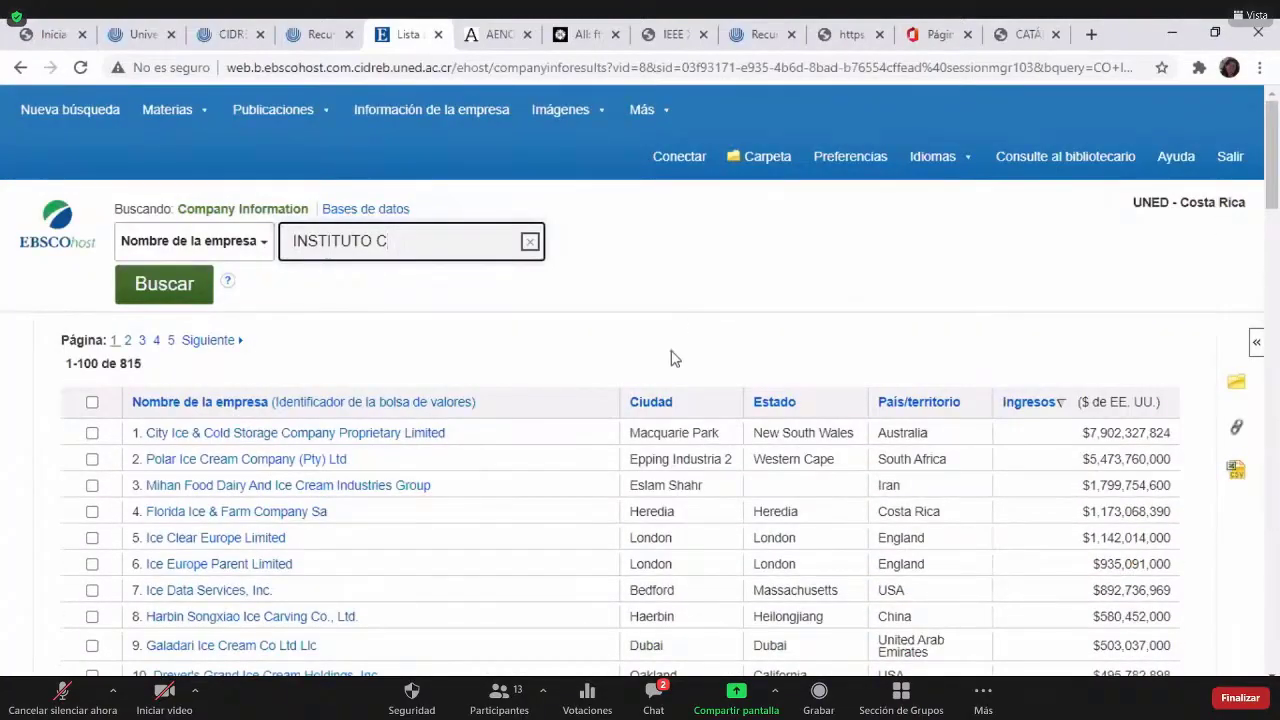
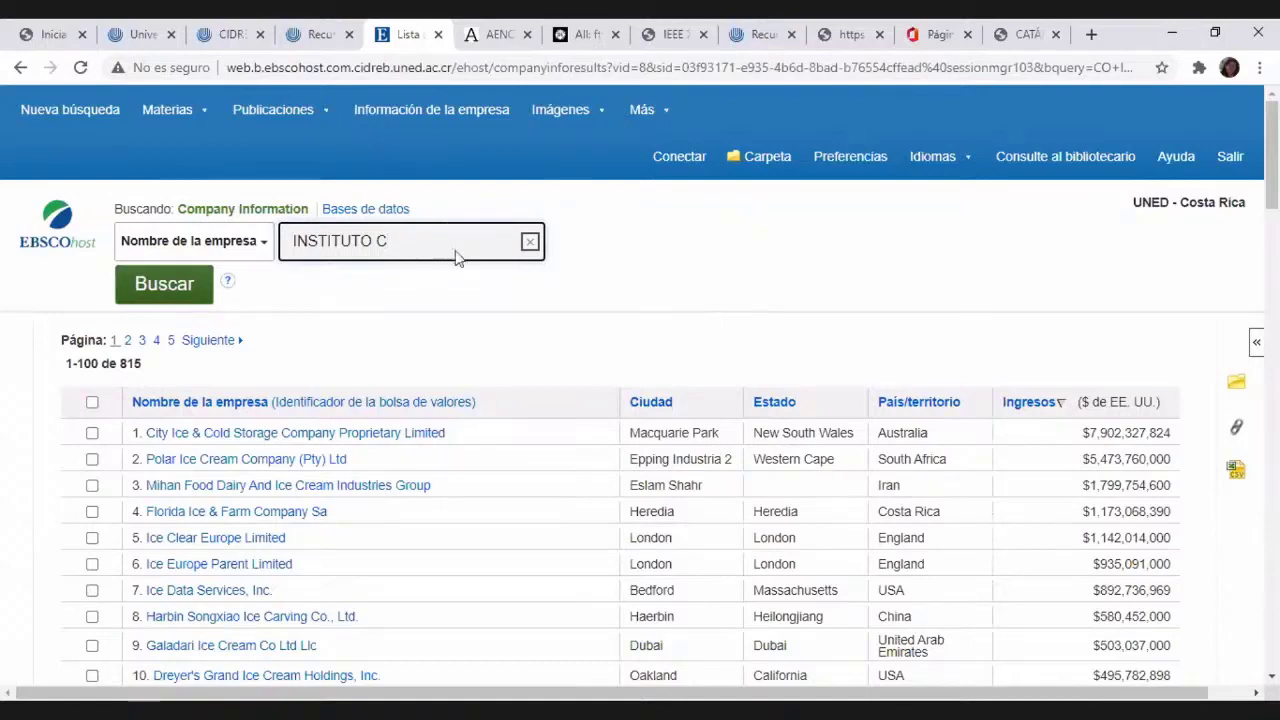
Complete the company name term as "INSTITUTO COSTARRICENSE" and run the search
type("OSTARRICENSE")
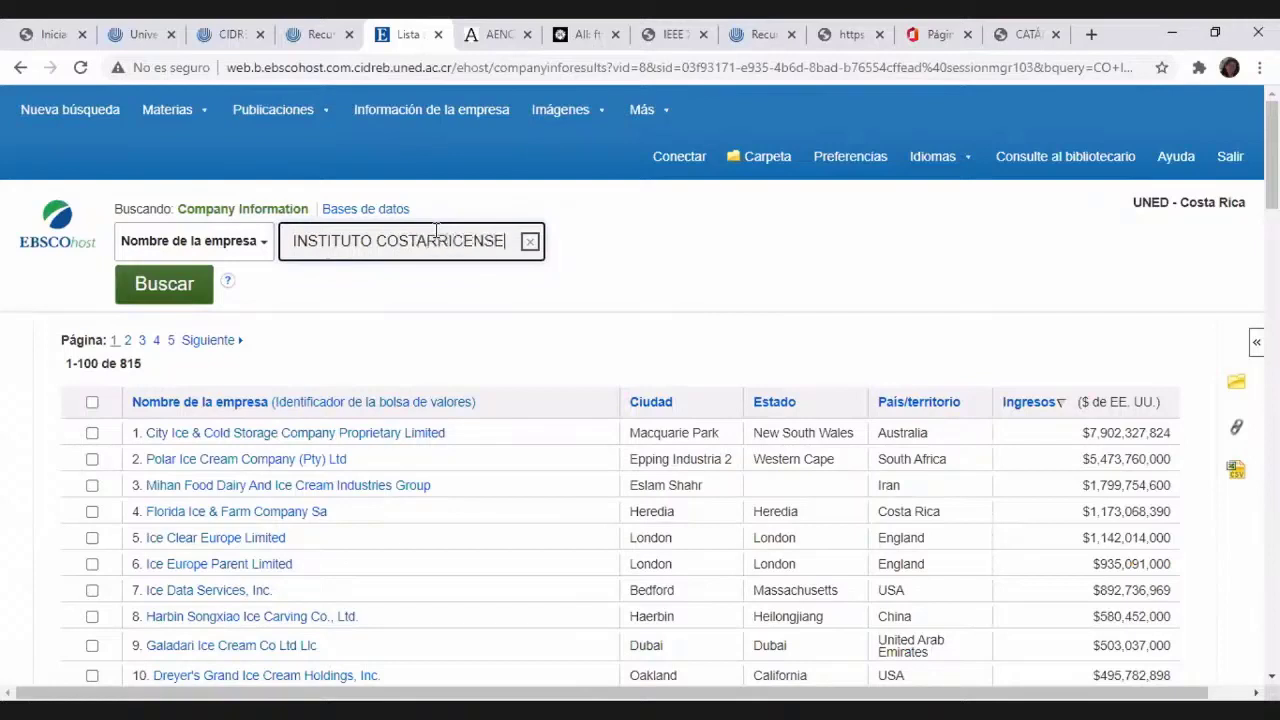
key("Return")
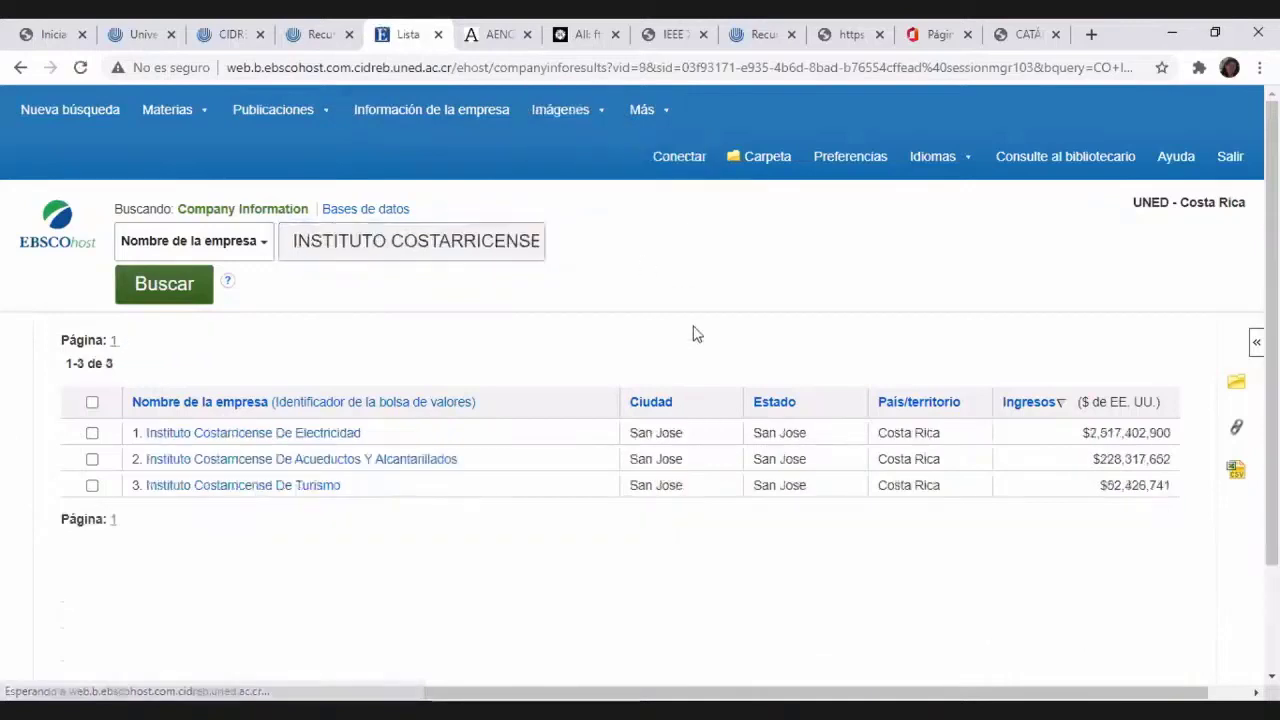
Replace the company name search term with "RACSA" and run the search
scroll(577, 280, "down", 2)
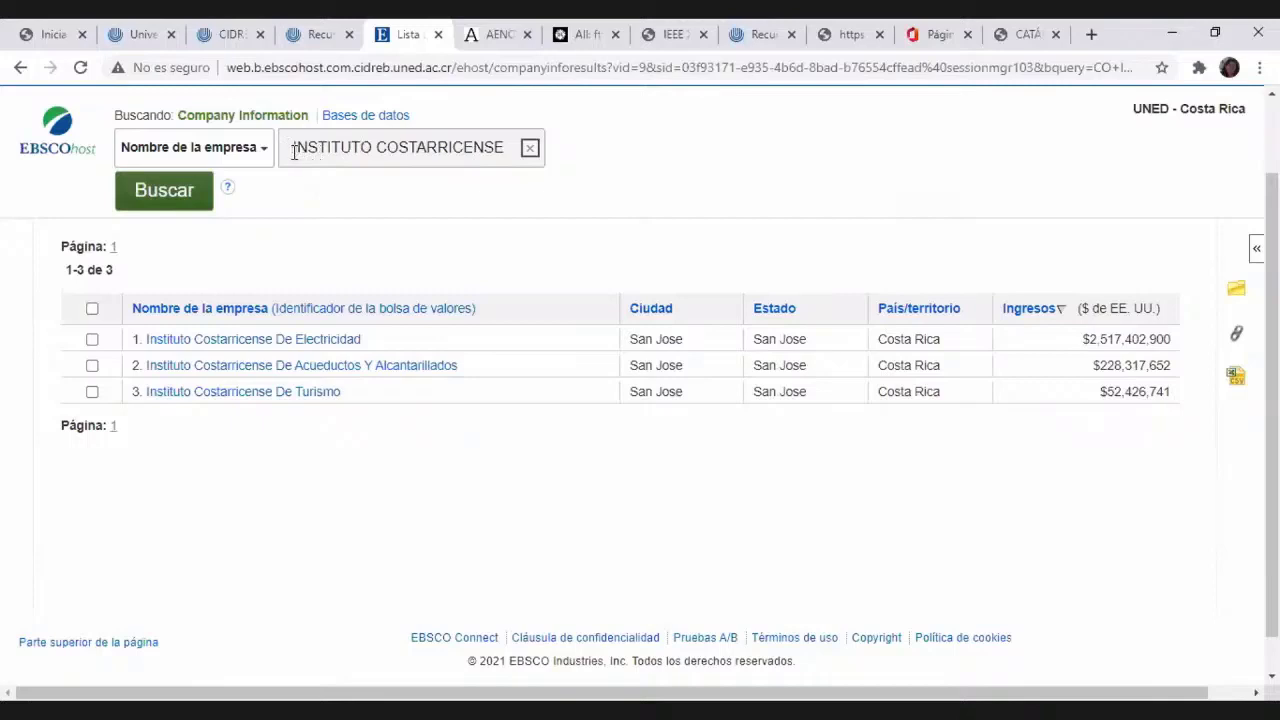
left_click_drag(294, 151, 657, 174)
type("RACSA")
key("Return")
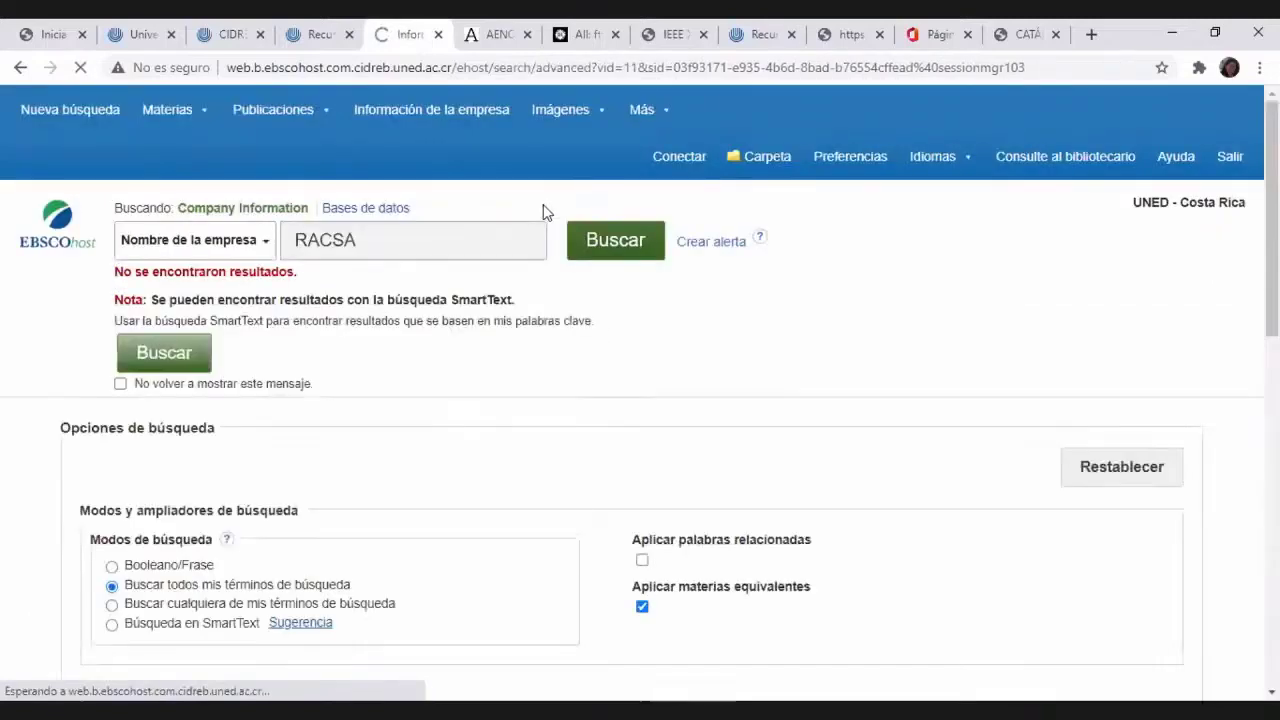
Replace the company name search term with "RADIOGRAFICA COSTARRICENSE" and run the search
left_click_drag(386, 243, 297, 262)
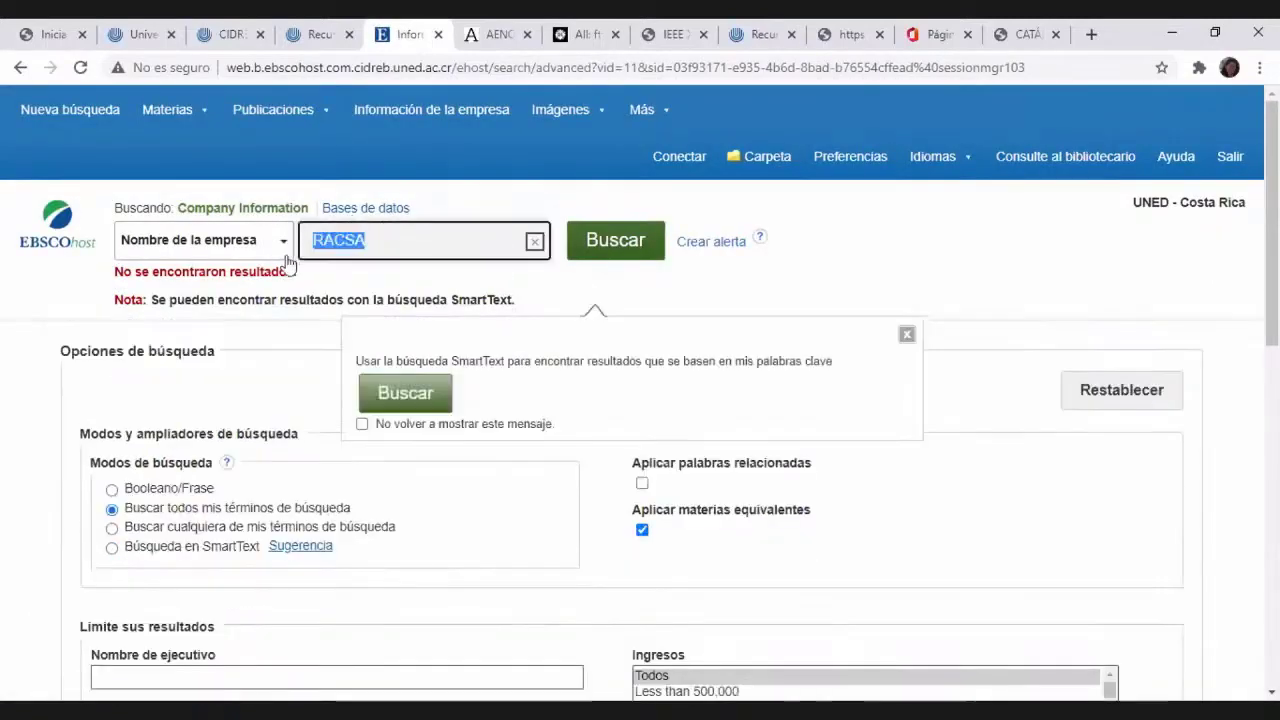
type("RADIOFGRA")
key("BackSpace")
key("BackSpace")
key("BackSpace")
key("BackSpace")
type("FREA")
key("BackSpace")
key("BackSpace")
key("BackSpace")
key("BackSpace")
type("AG")
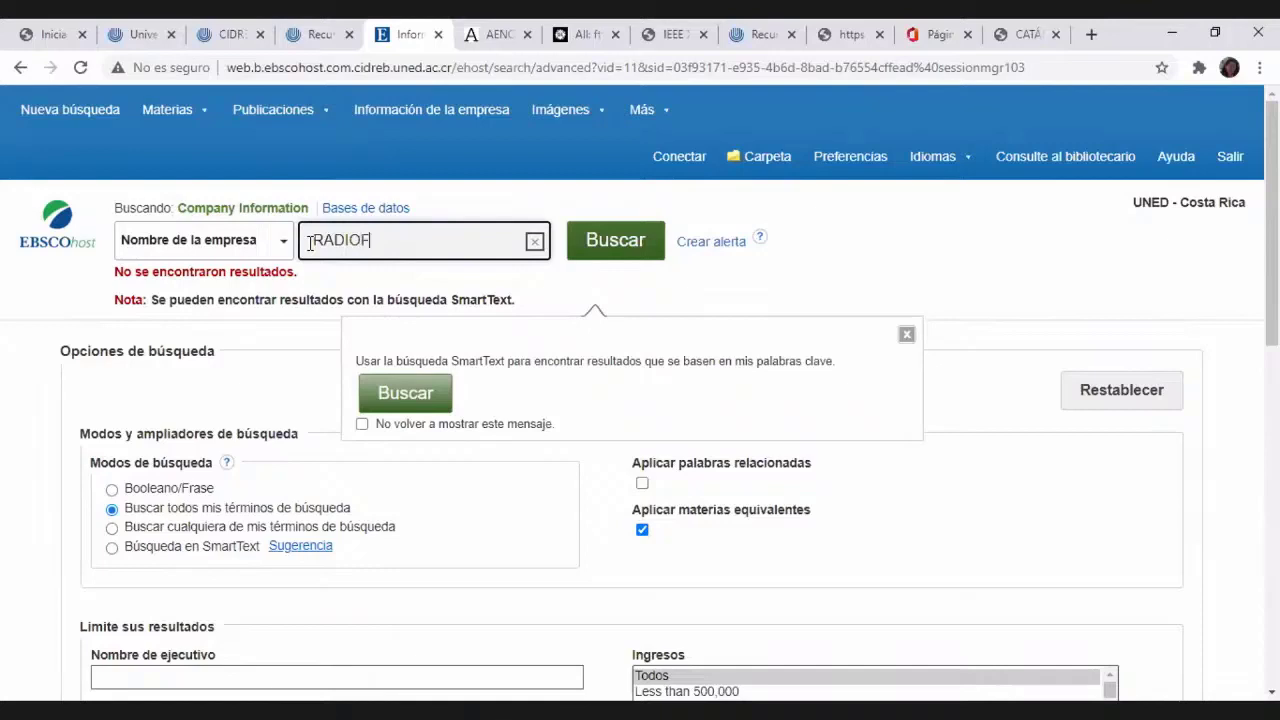
type("AFICA COSTARRICENSE")
key("Return")
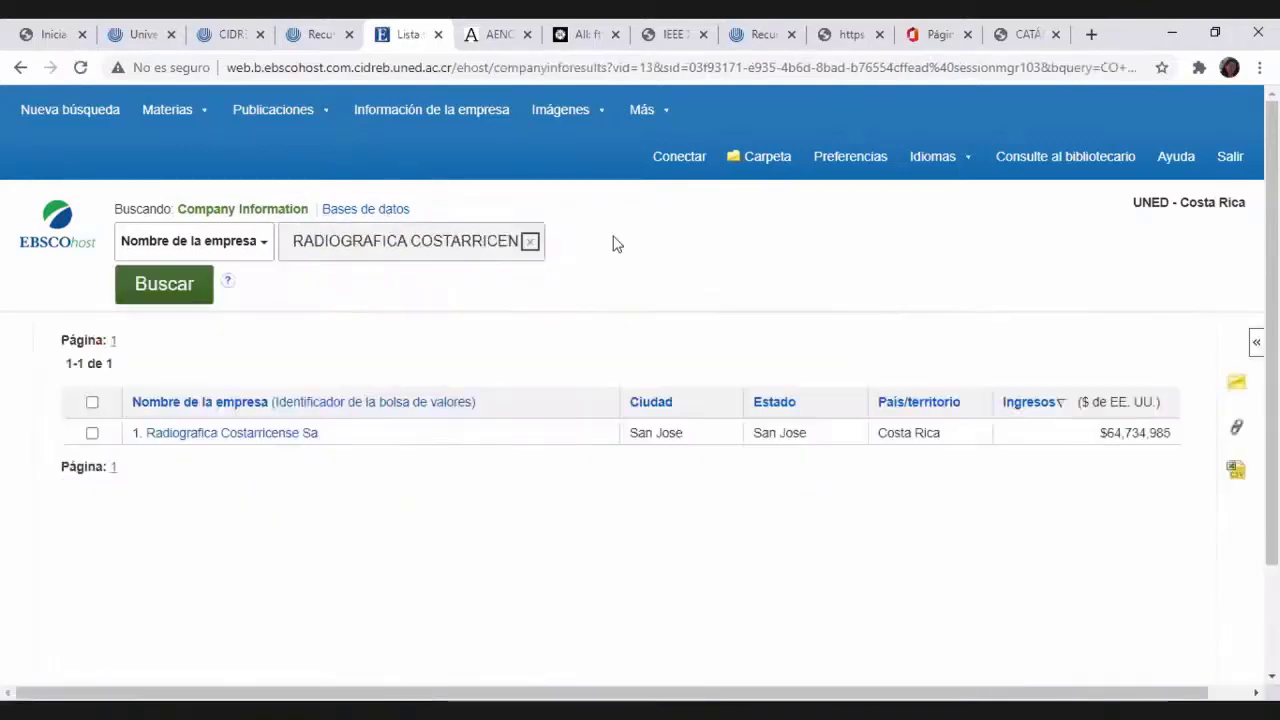
Examine the company listed for the search and the image, company profile, dictionary and audiobook resources on offer
scroll(620, 240, "down", 2)
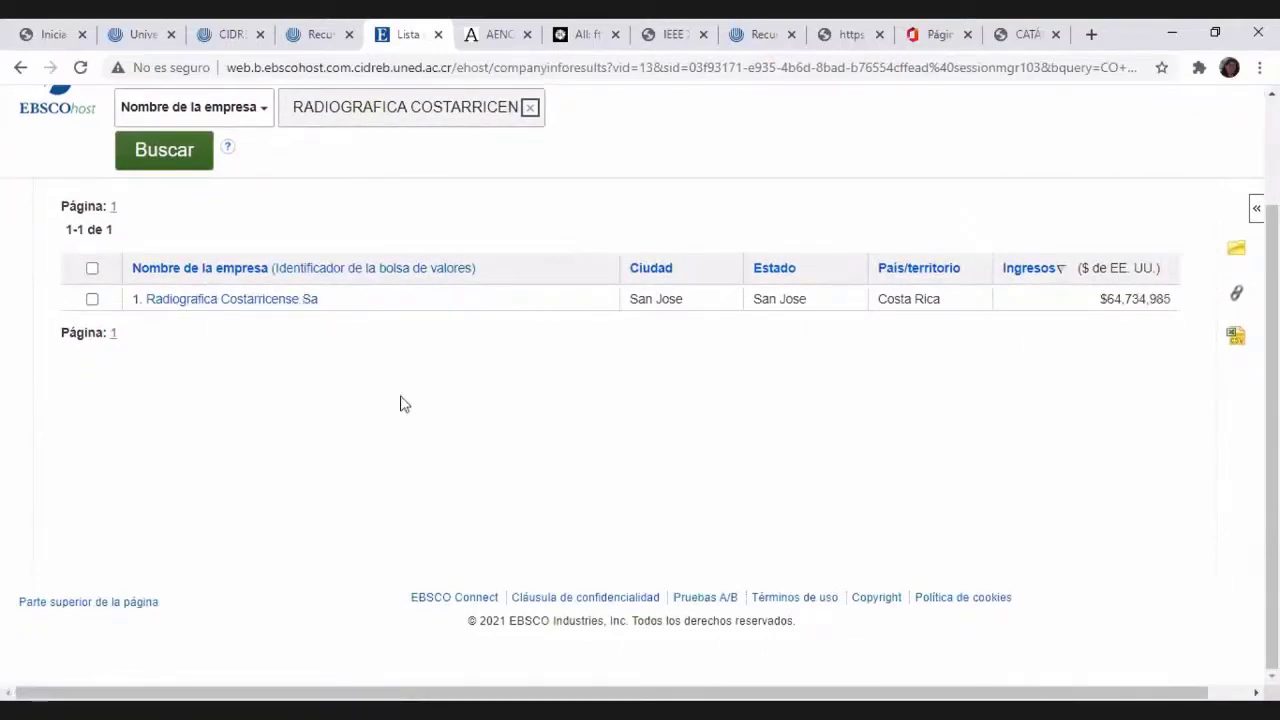
scroll(322, 402, "up", 2)
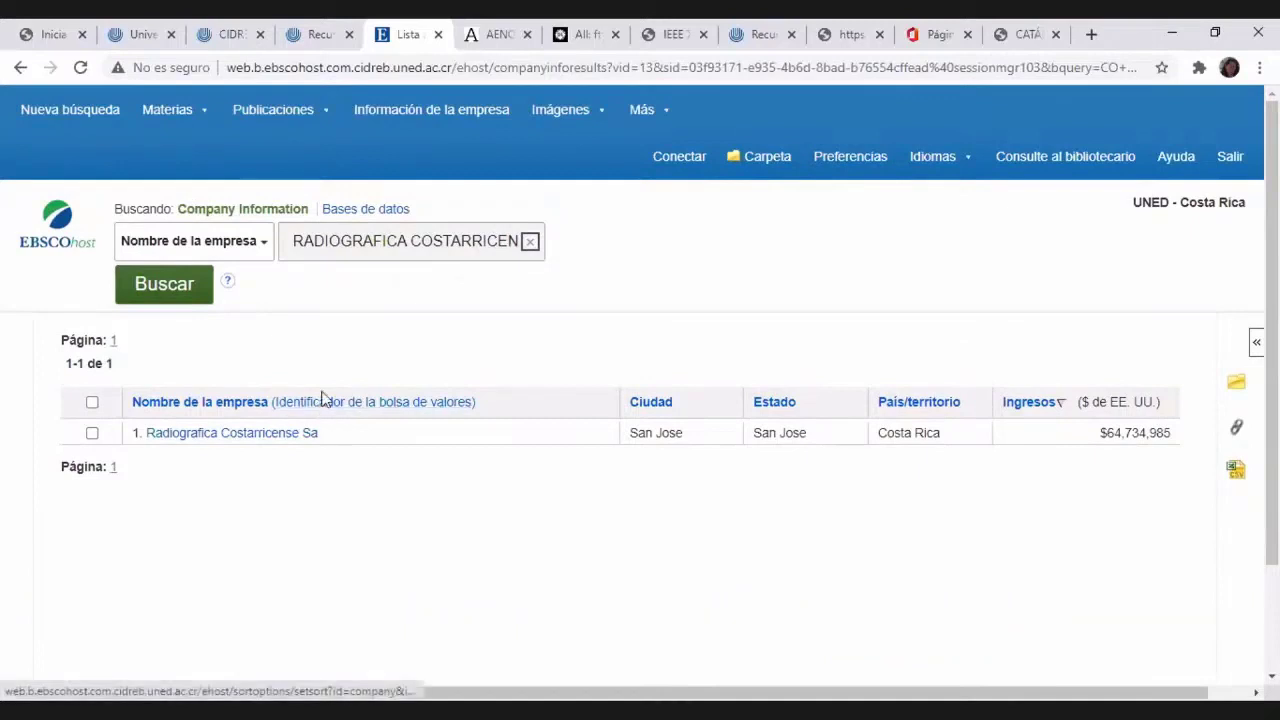
mouse_move(547, 97)
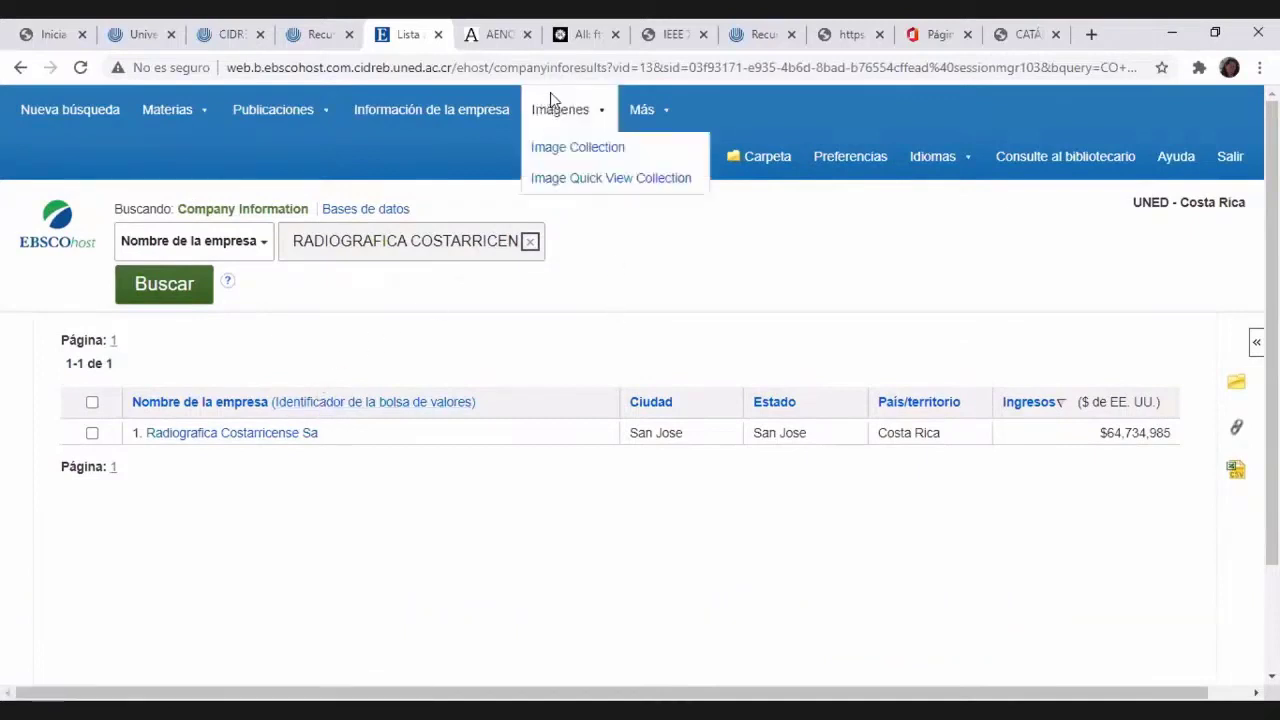
mouse_move(652, 115)
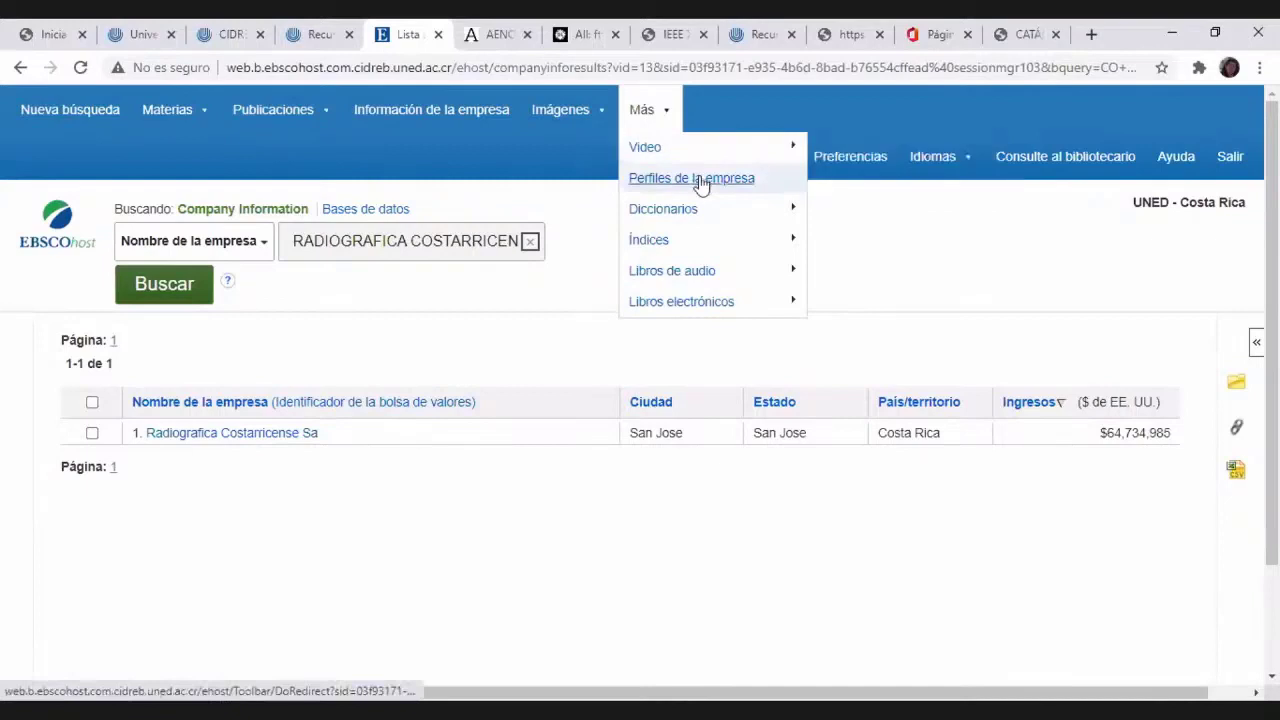
mouse_move(686, 274)
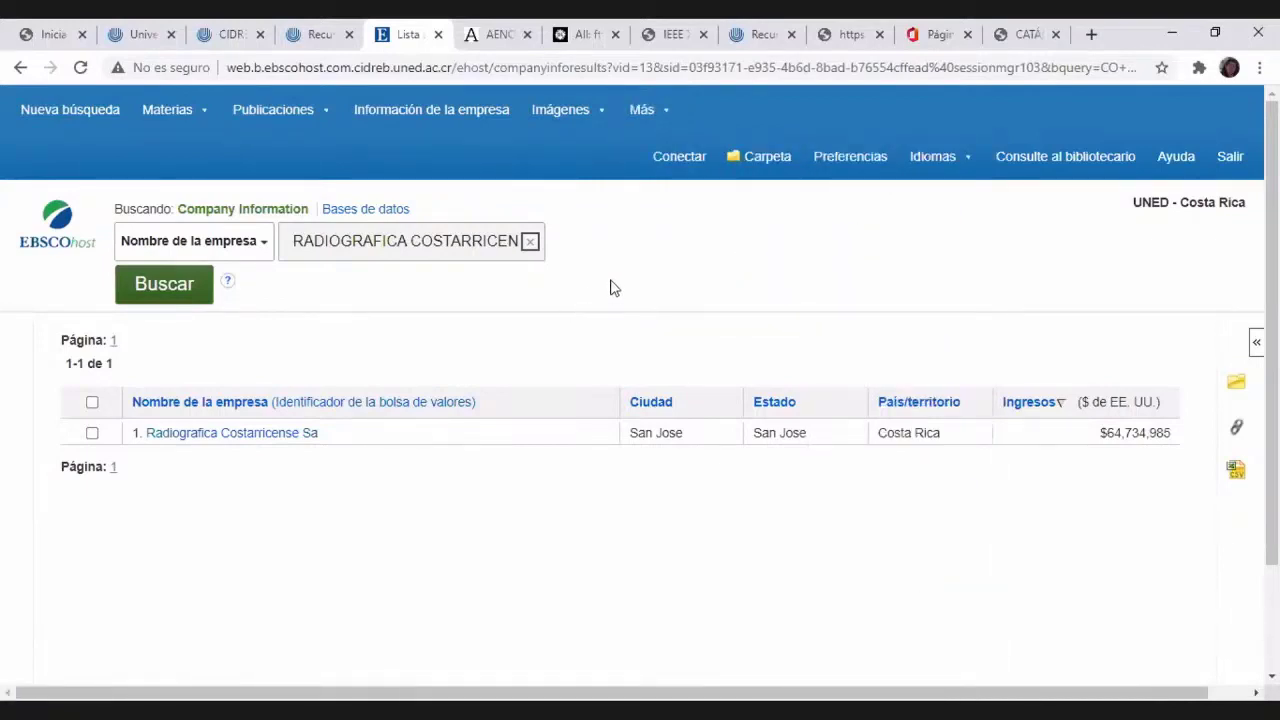
Open the EBSCOhost sign-in page and return to the company results
left_click(668, 163)
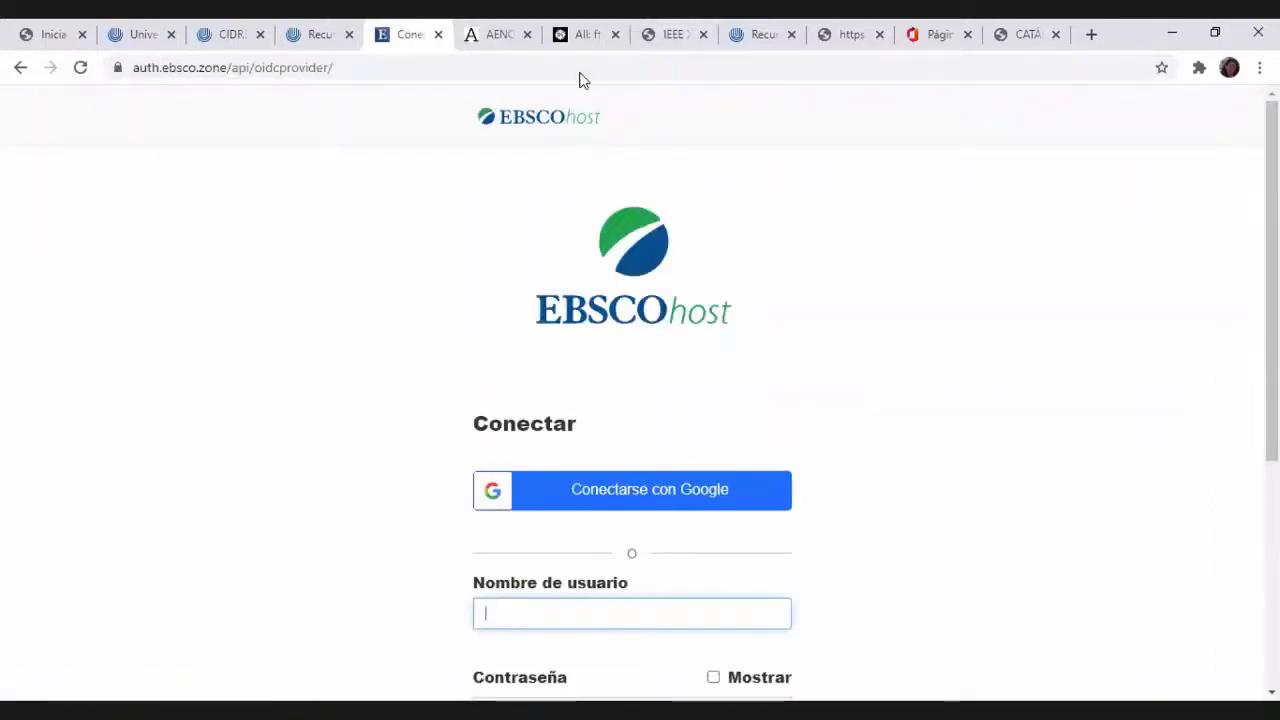
left_click(19, 68)
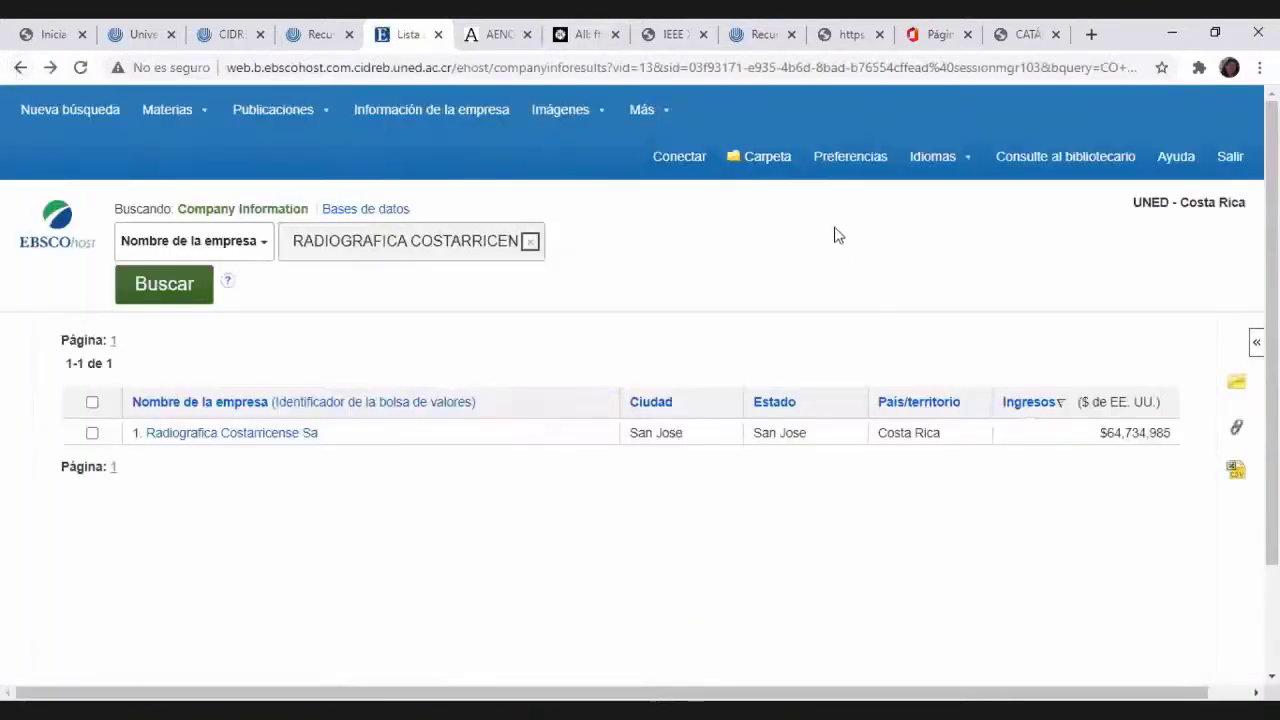
Open the session folder and examine its content categories
left_click(768, 158)
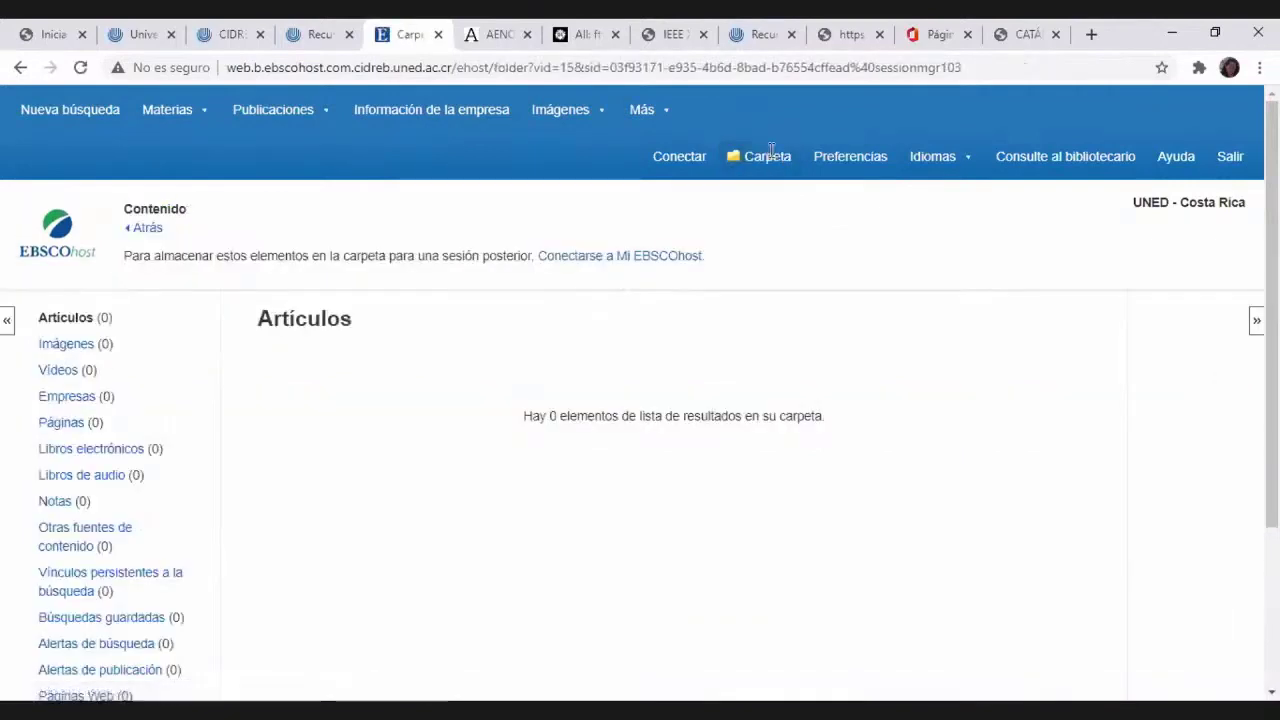
scroll(853, 257, "down", 2)
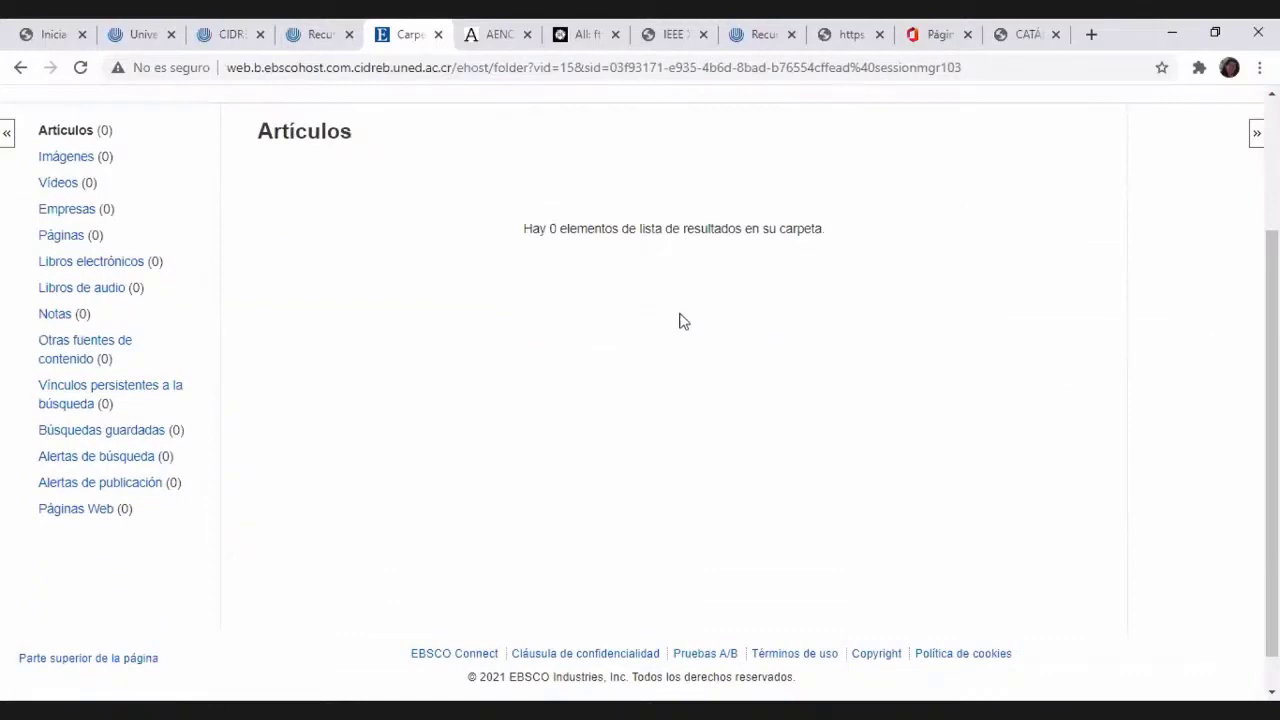
scroll(679, 321, "down", 1)
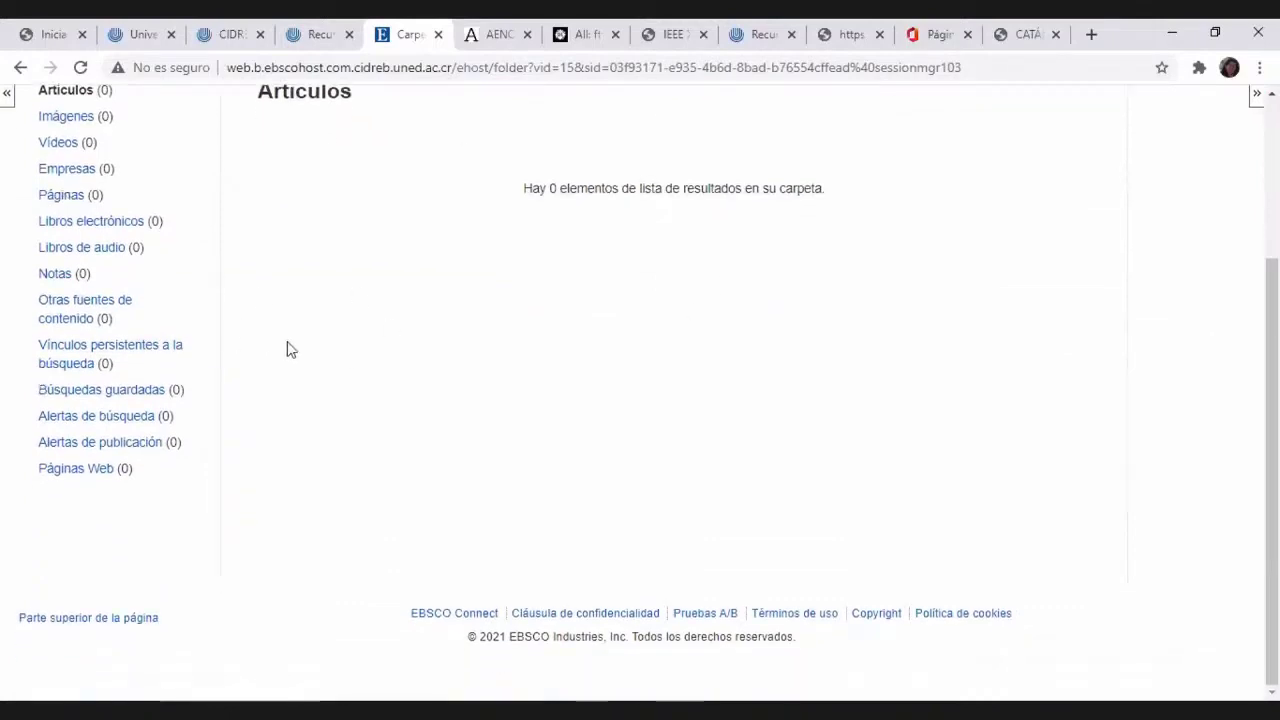
scroll(286, 346, "up", 2)
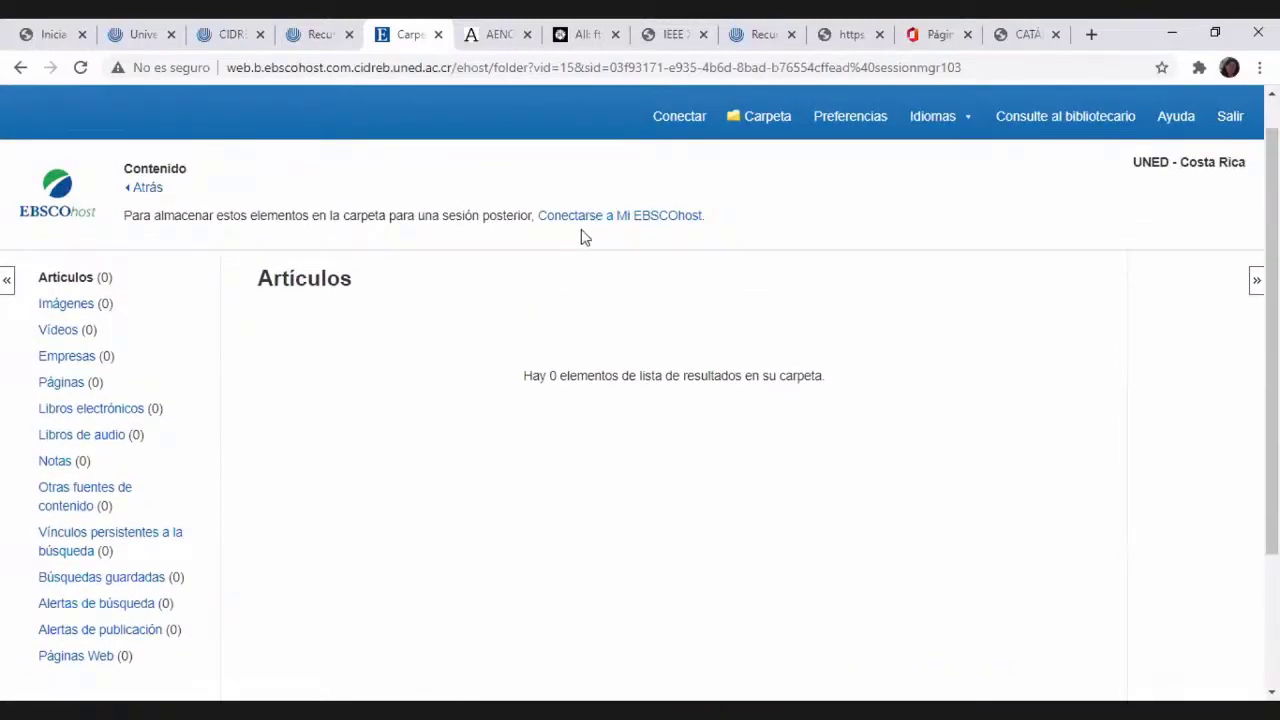
Sign in to the personal EBSCOhost account with Google
left_click(678, 118)
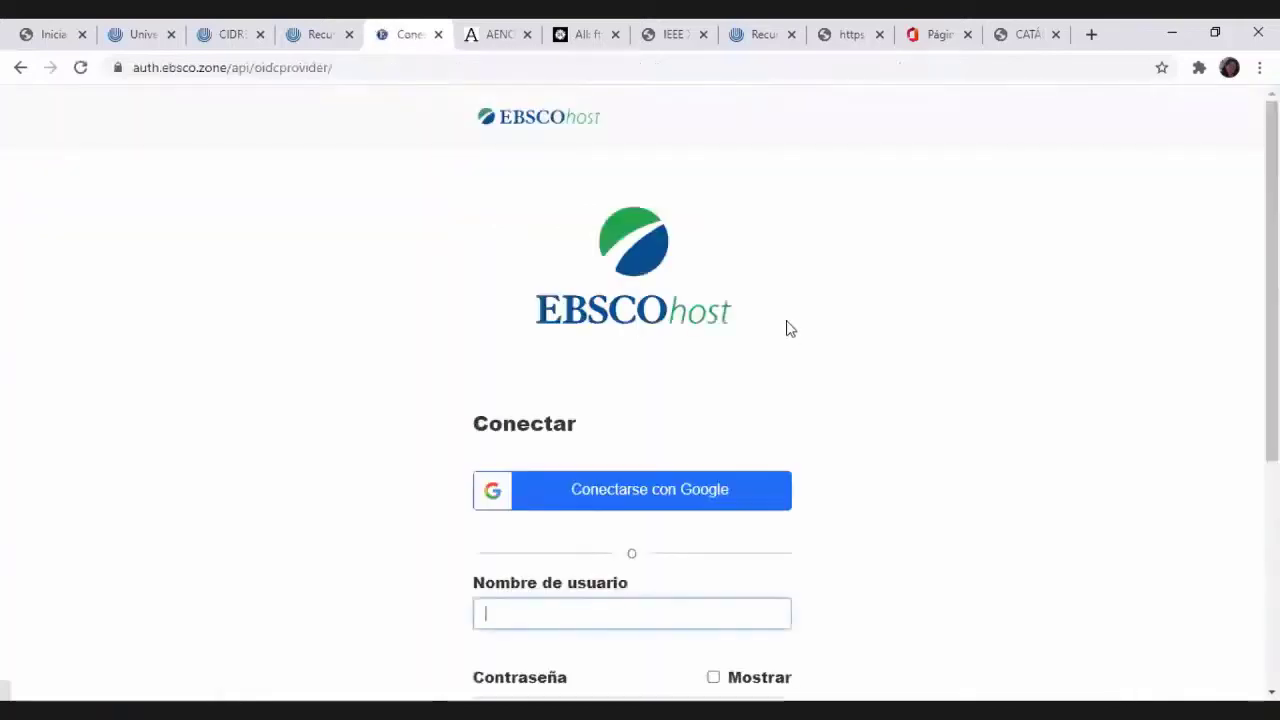
scroll(811, 329, "down", 2)
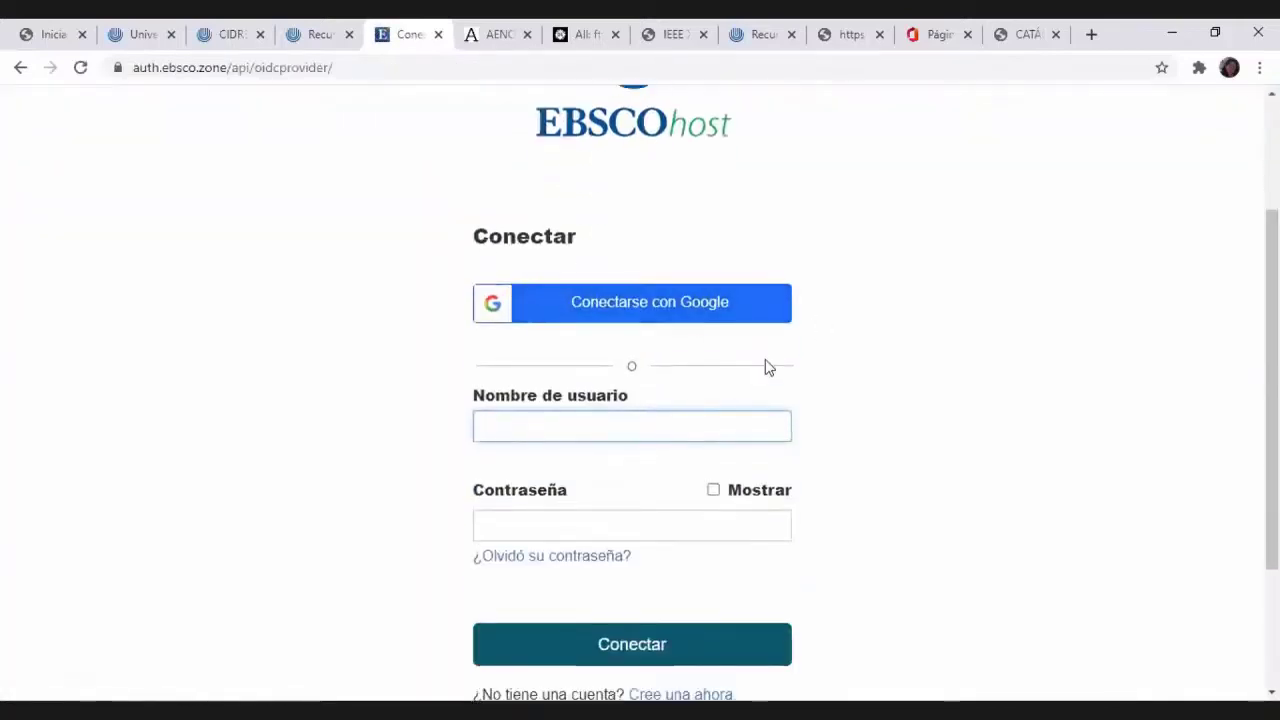
left_click(671, 312)
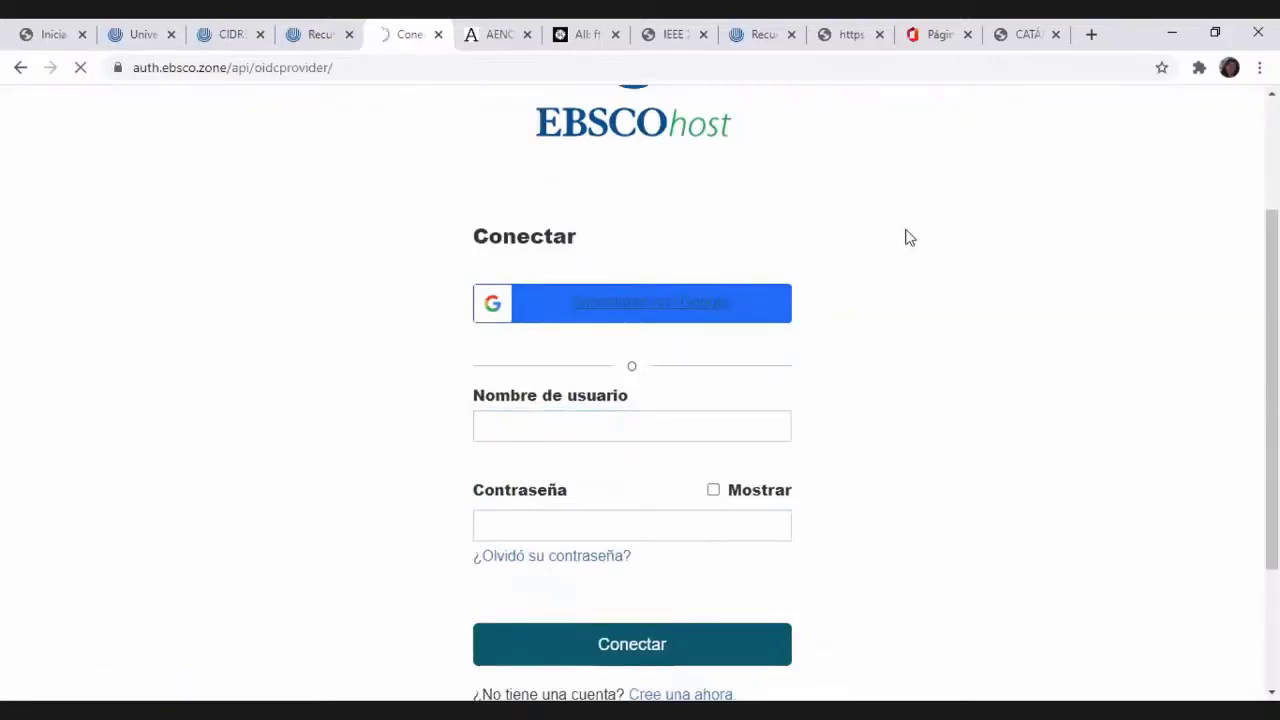
scroll(890, 310, "down", 1)
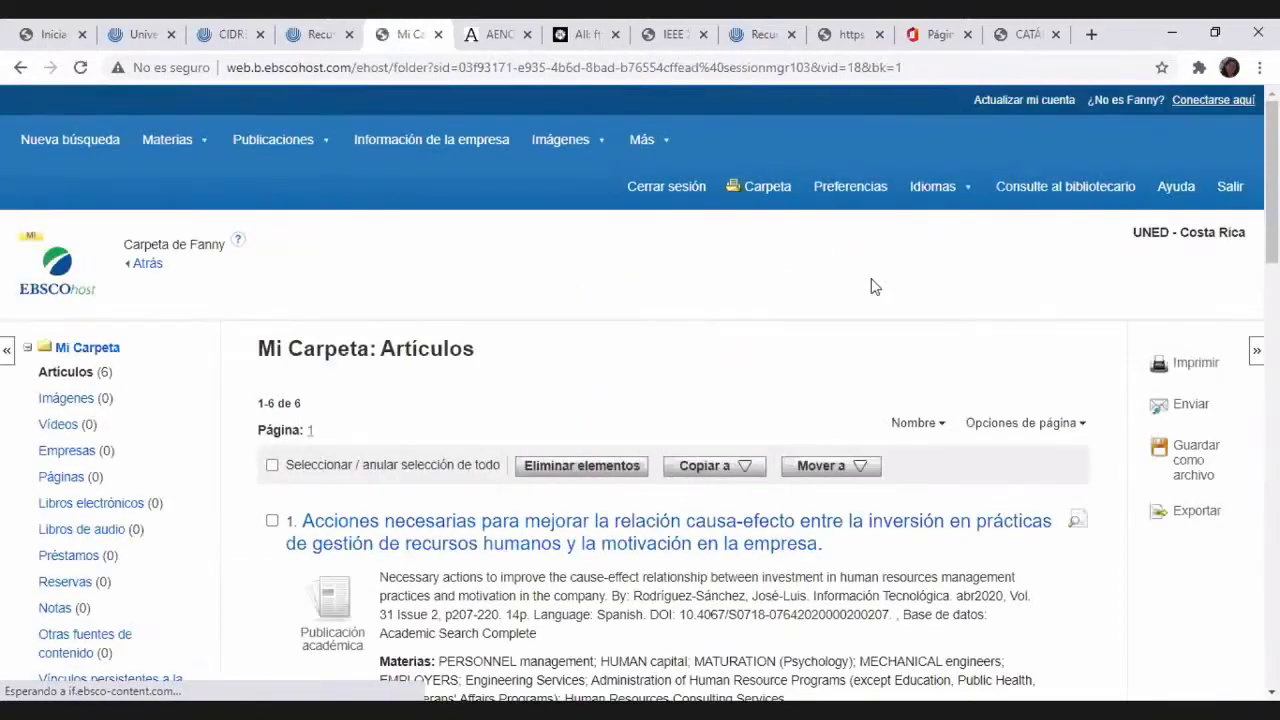
Examine the saved articles and custom folders in the personal folder, and the available interface languages
scroll(762, 281, "down", 1)
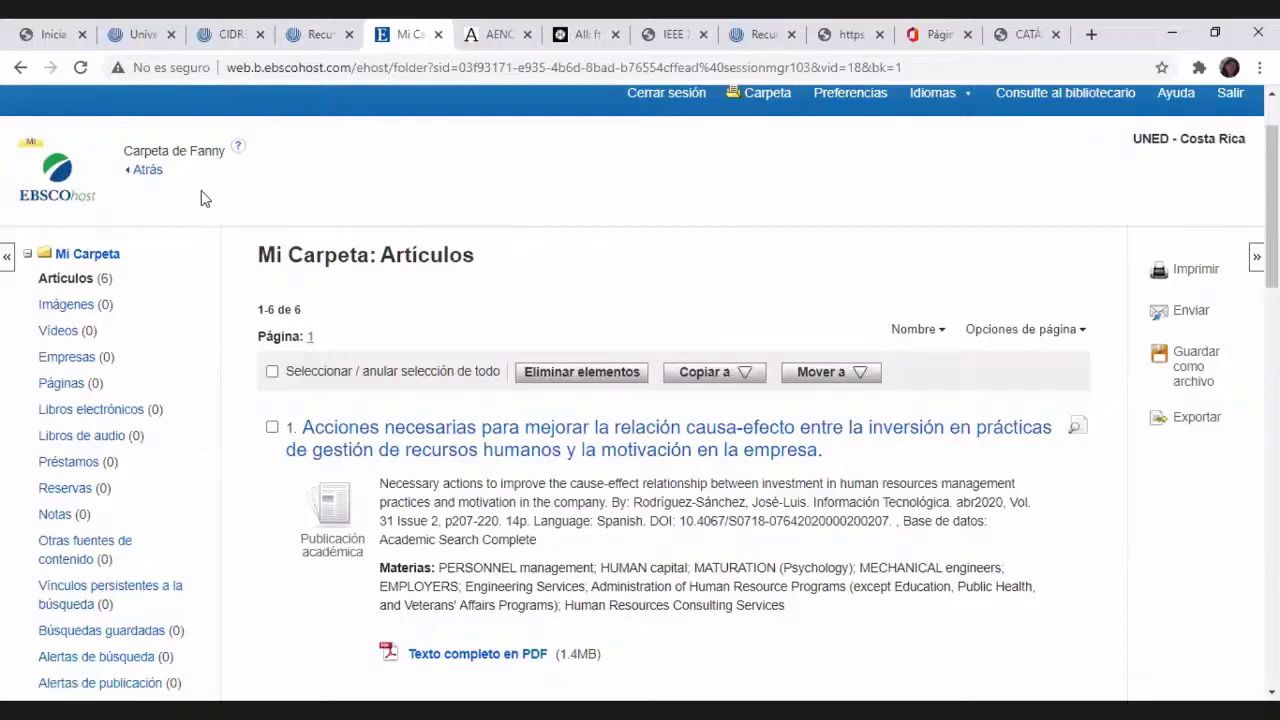
scroll(200, 198, "down", 6)
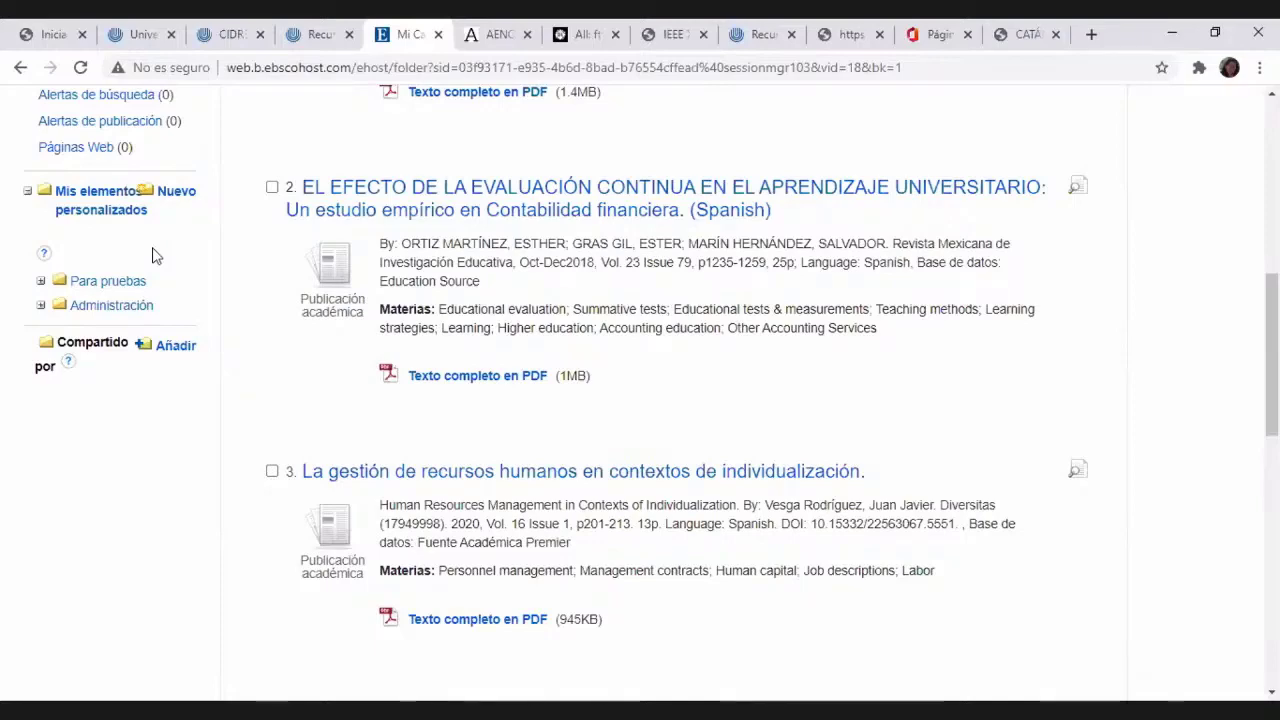
scroll(229, 361, "up", 4)
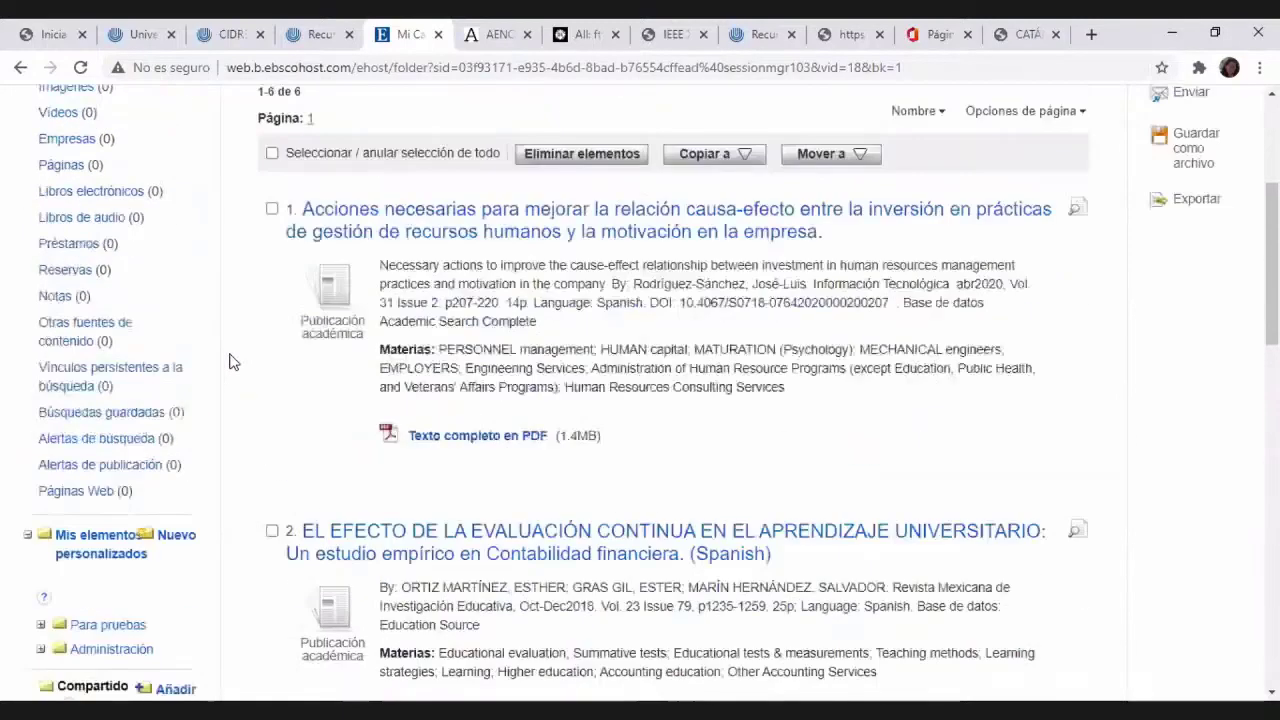
scroll(229, 361, "up", 3)
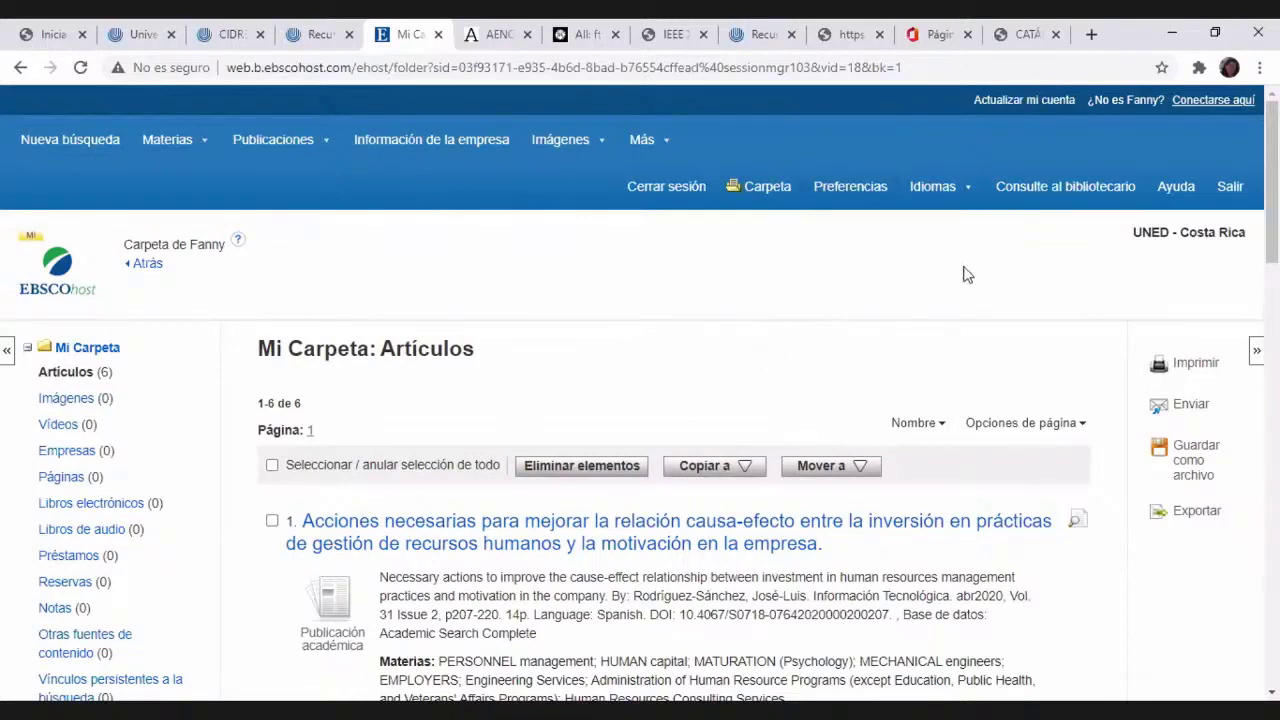
left_click(966, 195)
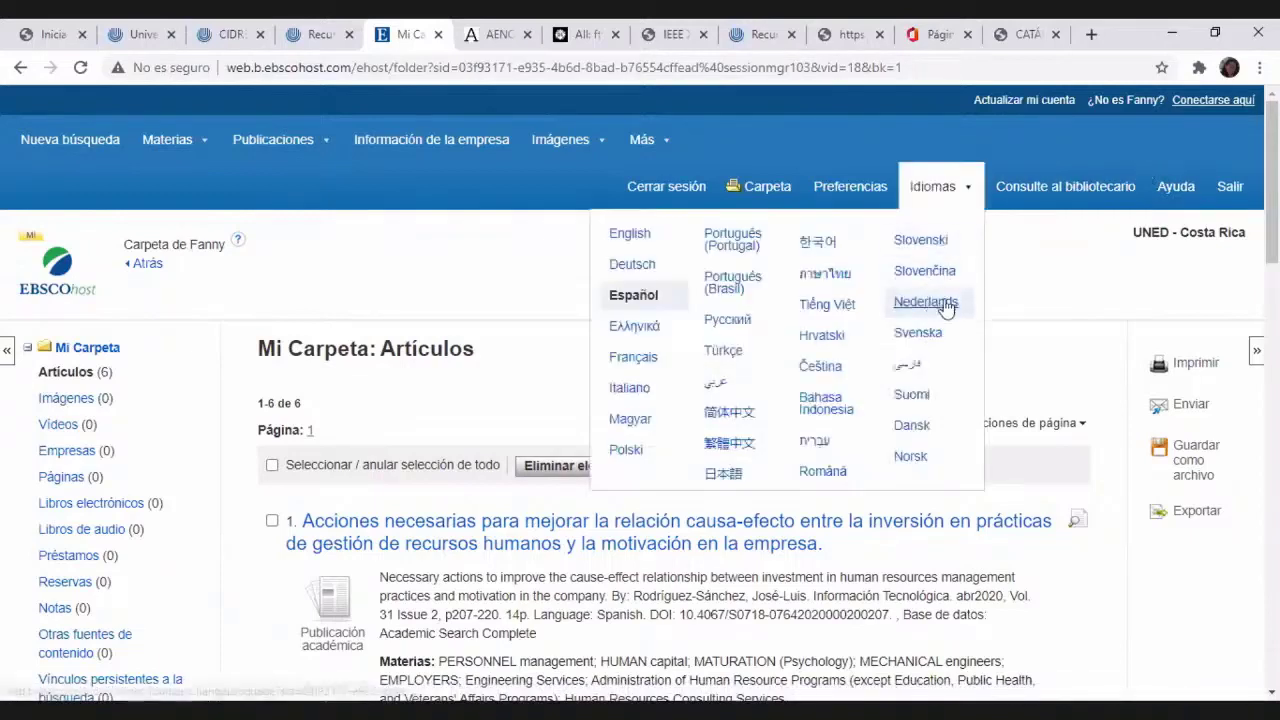
Start a new basic search and run it for "FTTH"
left_click(68, 148)
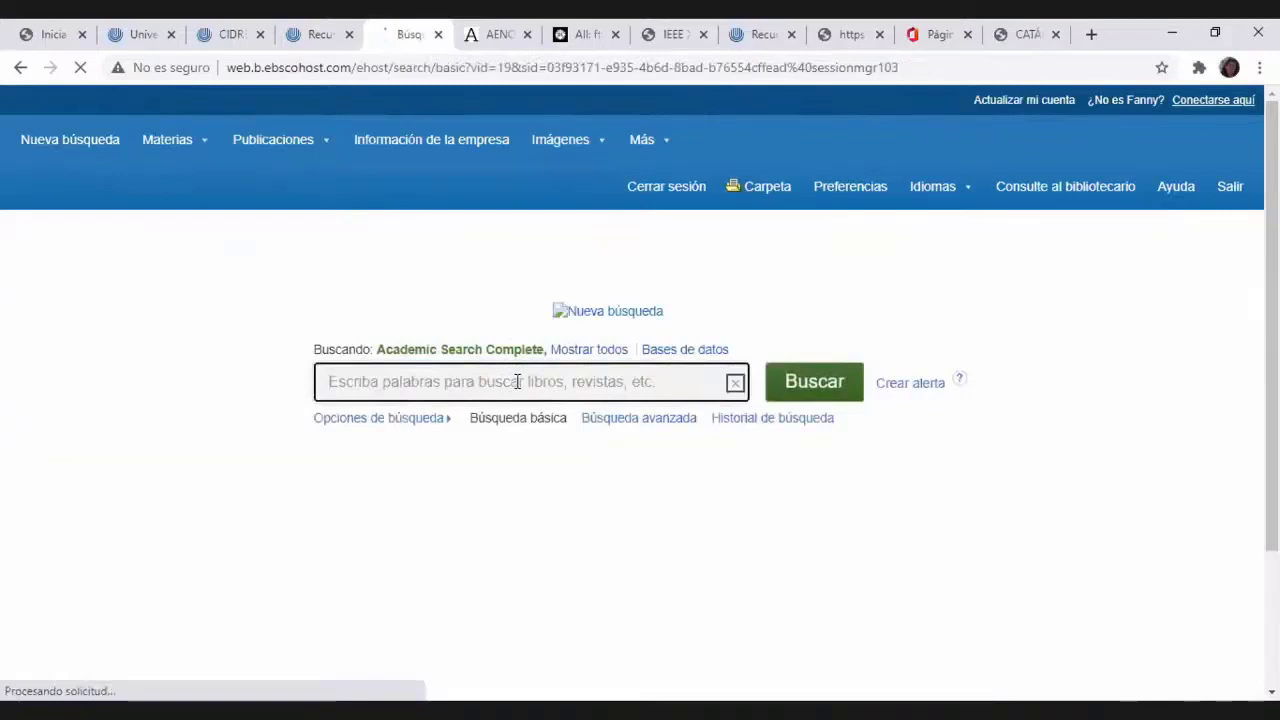
type("FTTH")
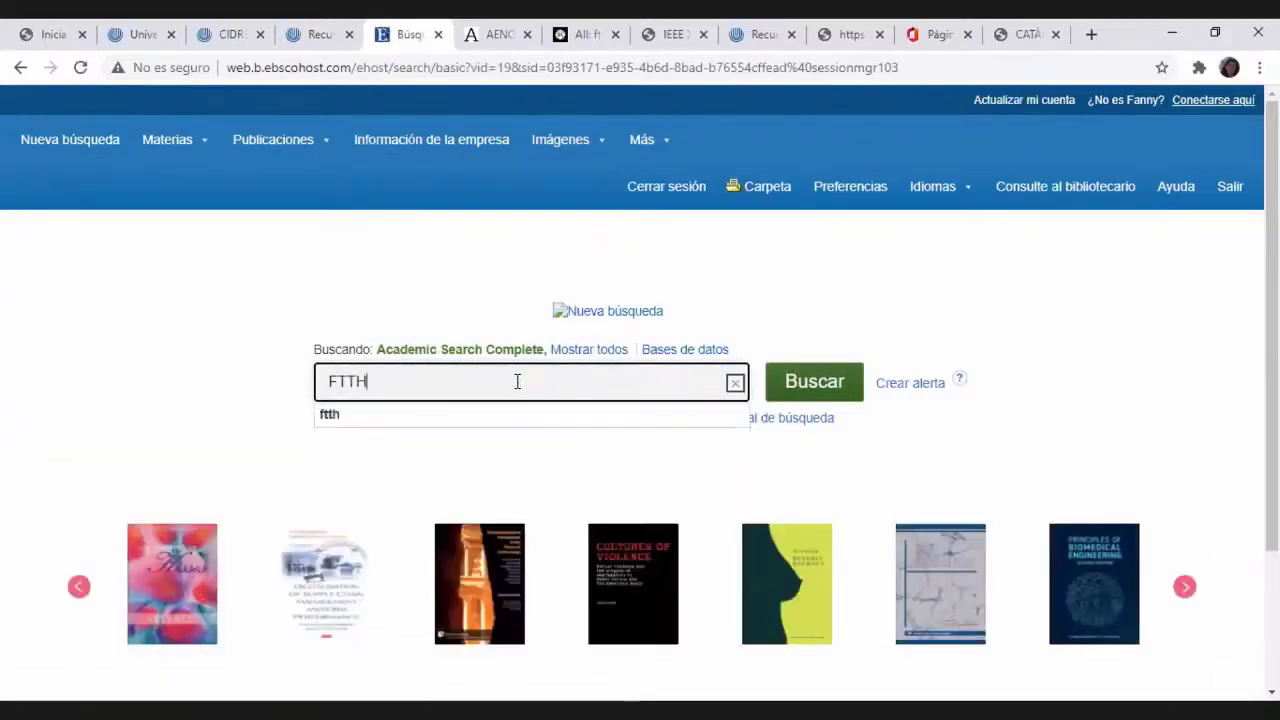
left_click(828, 386)
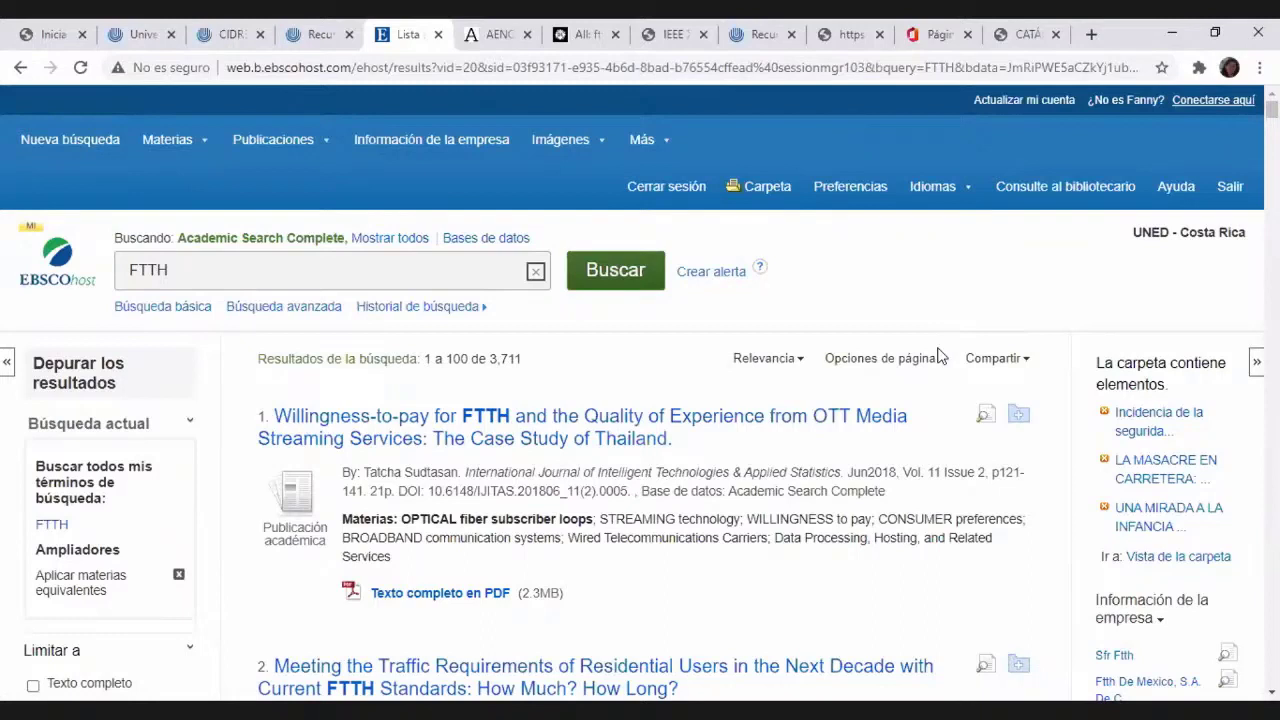
Limit the FTTH search results to full text (Texto completo)
scroll(938, 356, "down", 1)
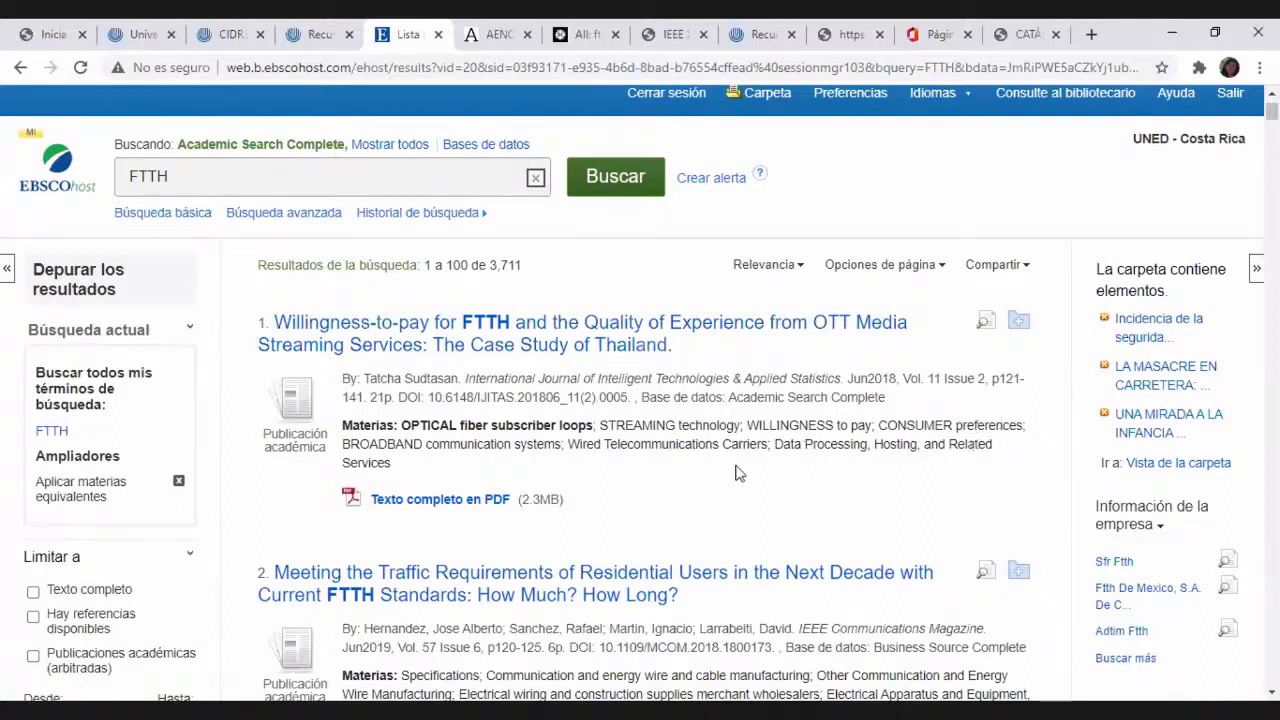
scroll(737, 470, "down", 1)
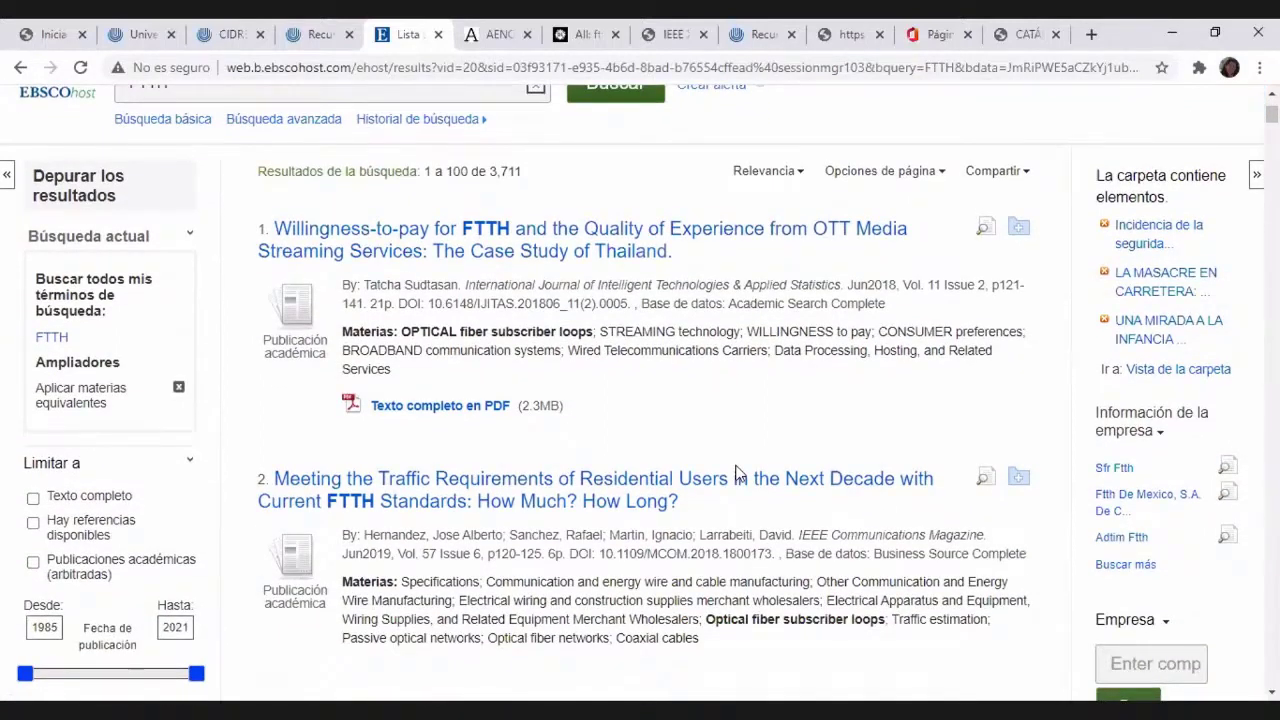
scroll(405, 460, "down", 3)
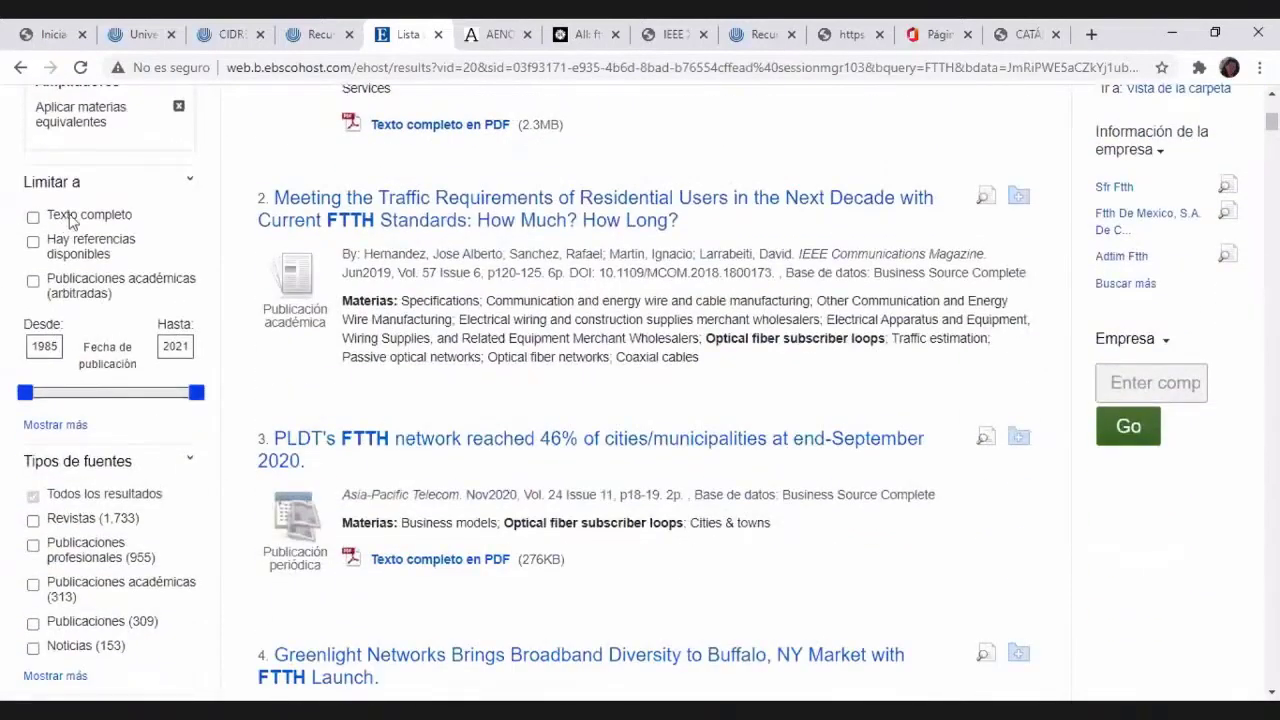
left_click(33, 219)
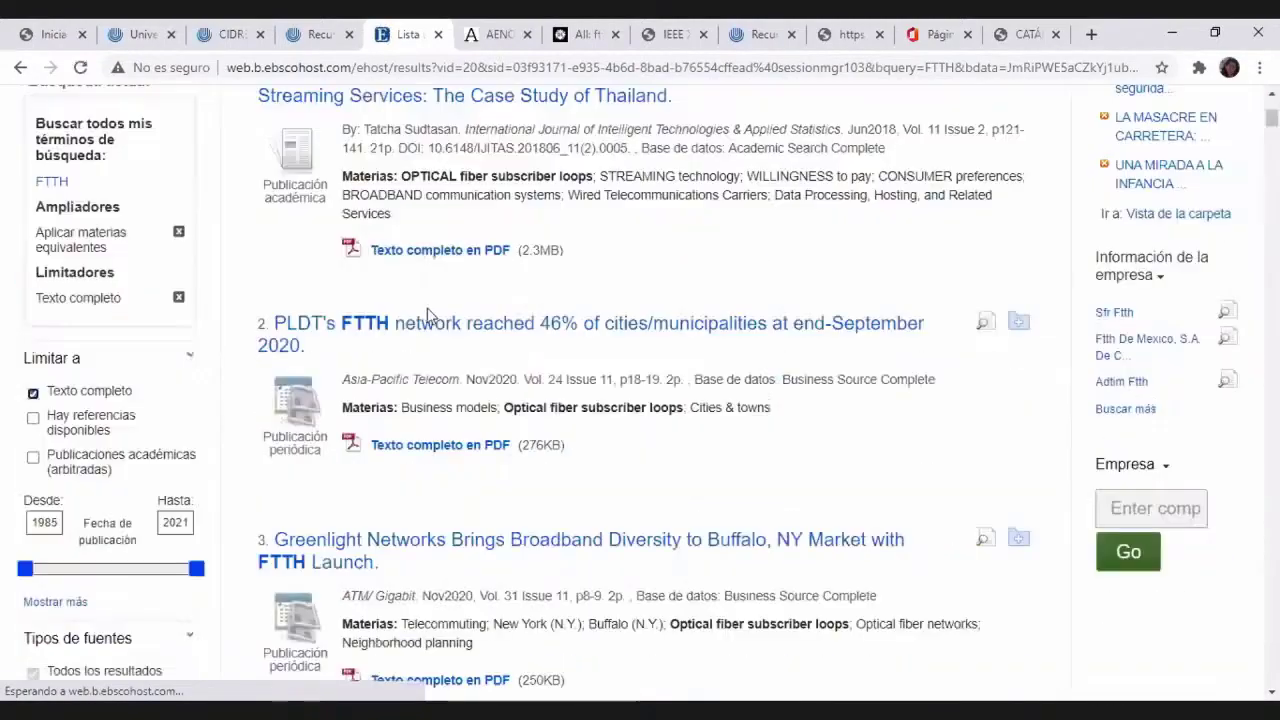
scroll(507, 303, "up", 3)
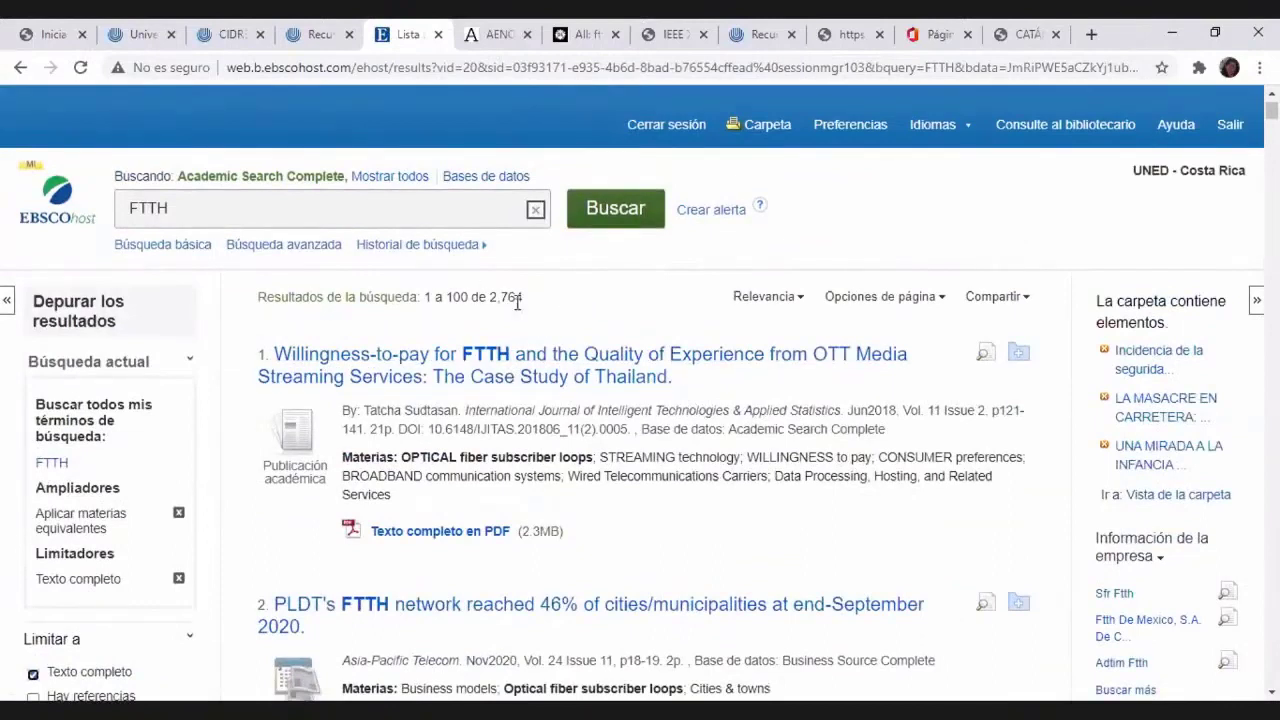
Examine the full-text FTTH results together with their publication date and source type filters
left_click(257, 212)
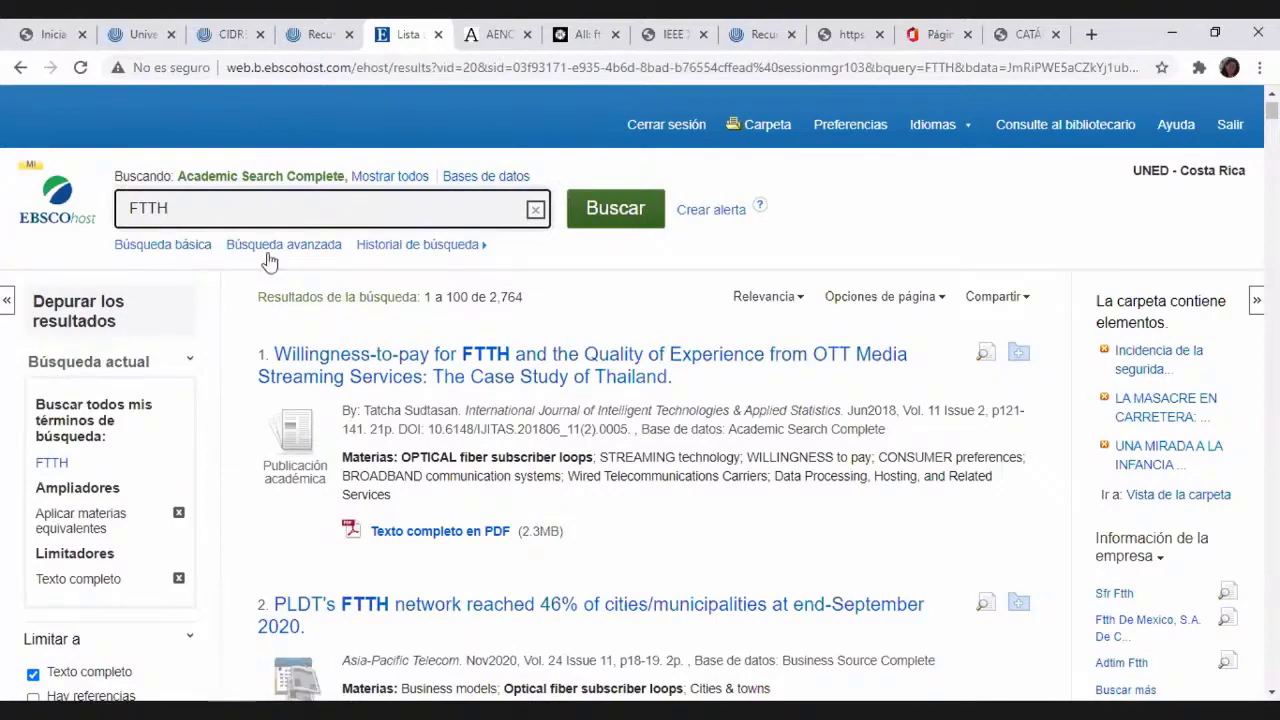
scroll(270, 275, "down", 5)
scroll(268, 279, "down", 2)
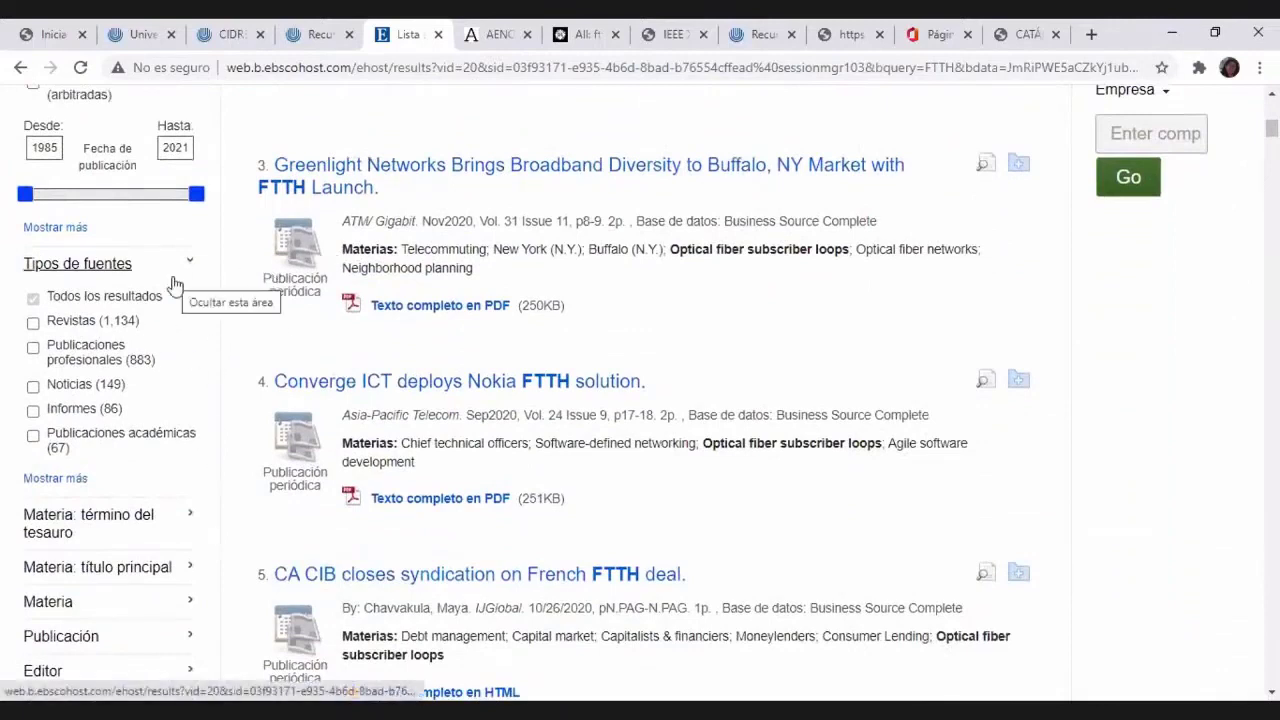
Replace the FTTH query with "INTERNET DE LAS COSAS" and run the search
scroll(223, 368, "down", 1)
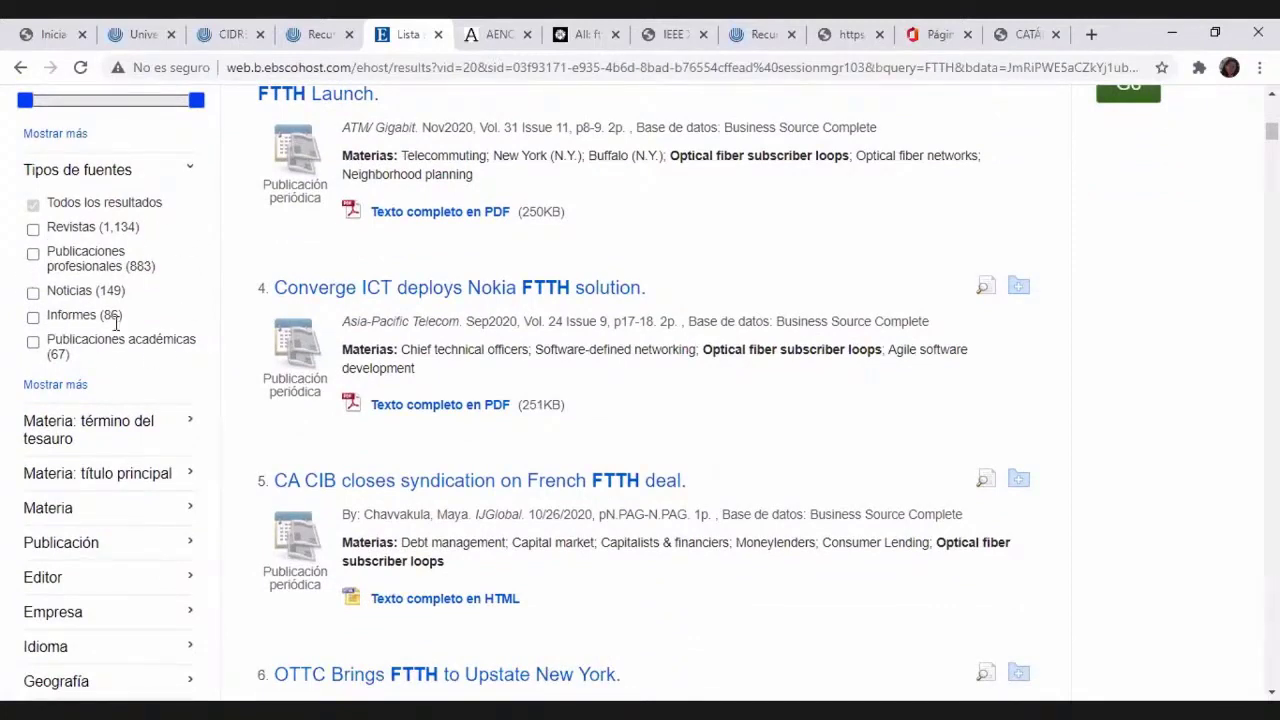
scroll(117, 318, "up", 8)
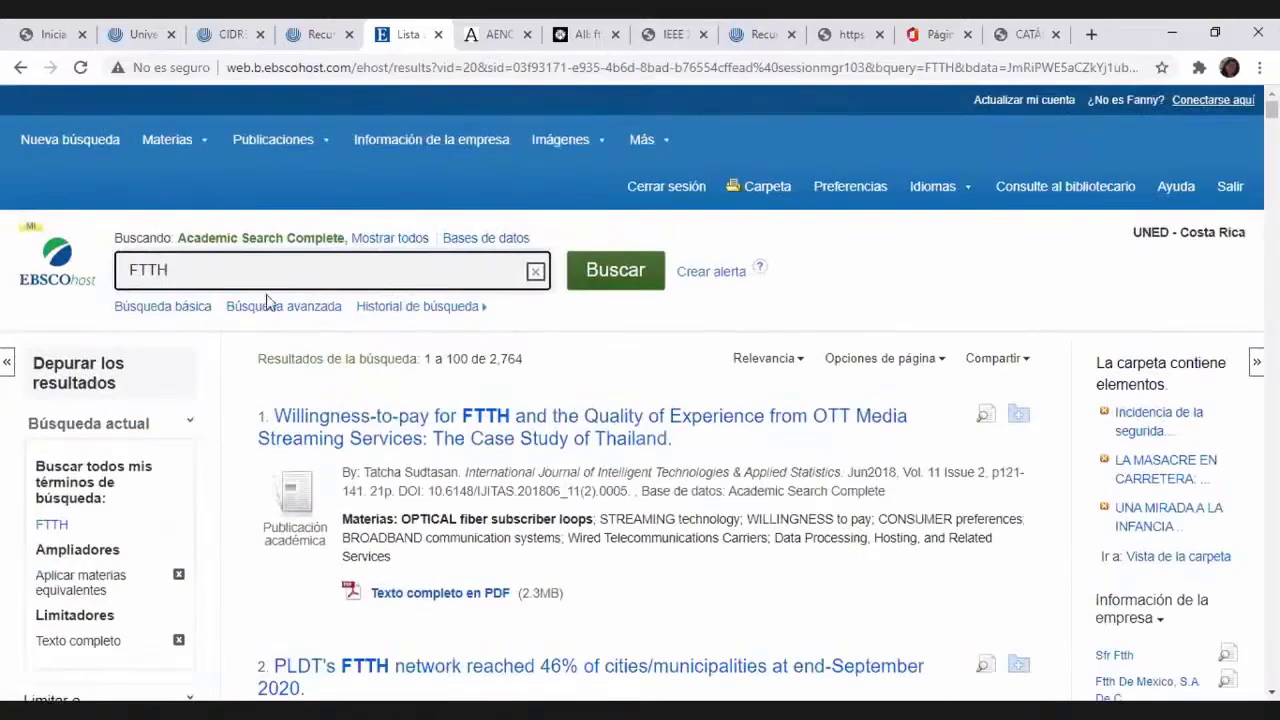
left_click_drag(173, 267, 55, 275)
type("INT")
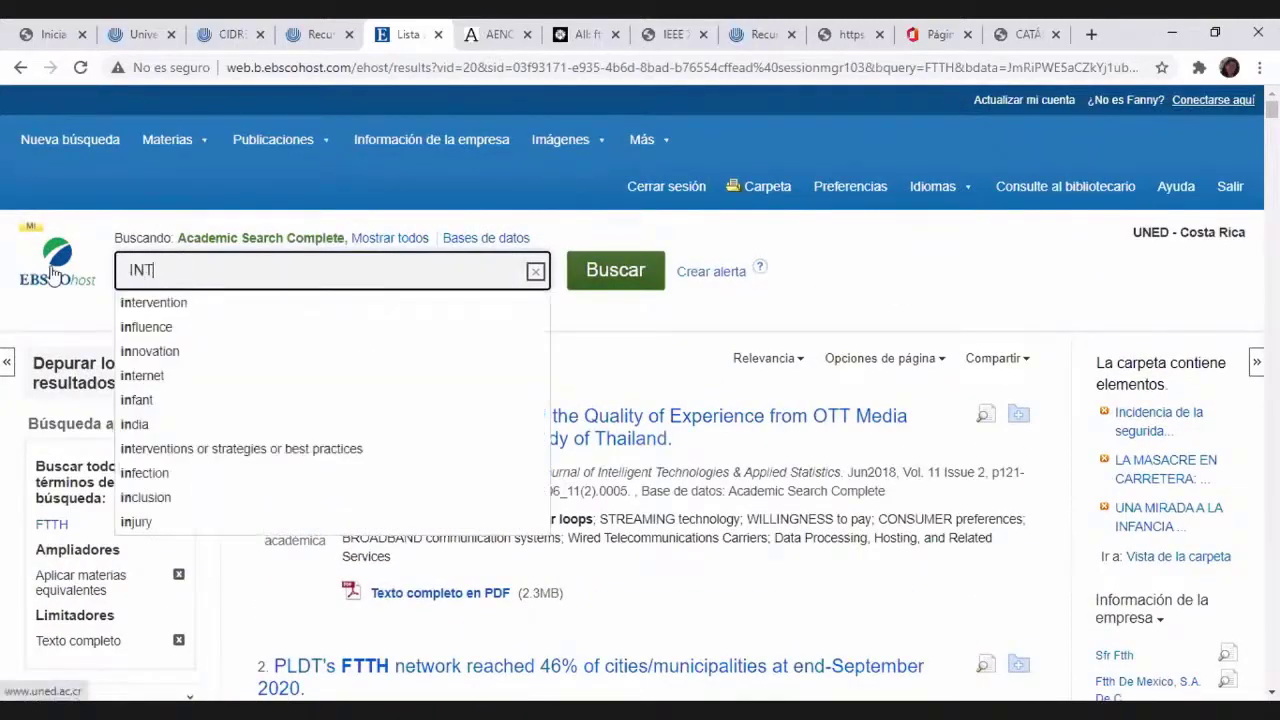
type("ERNET DE LAS COSAS")
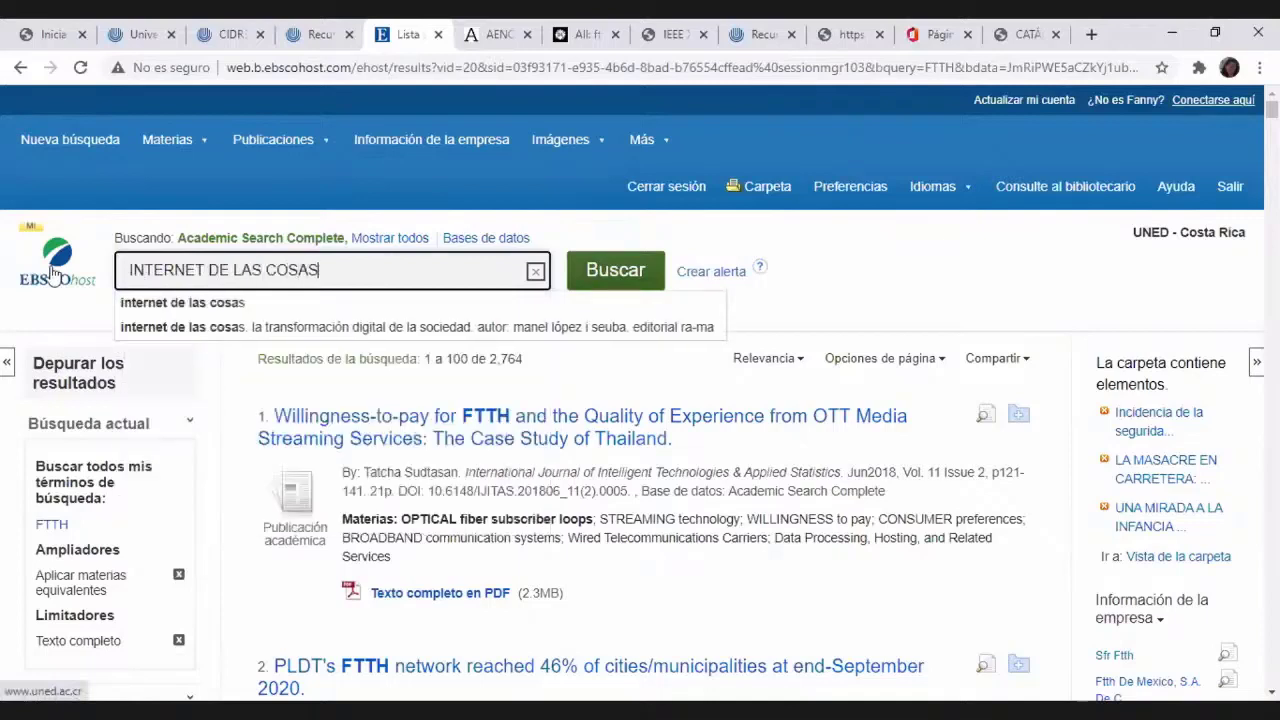
key("Return")
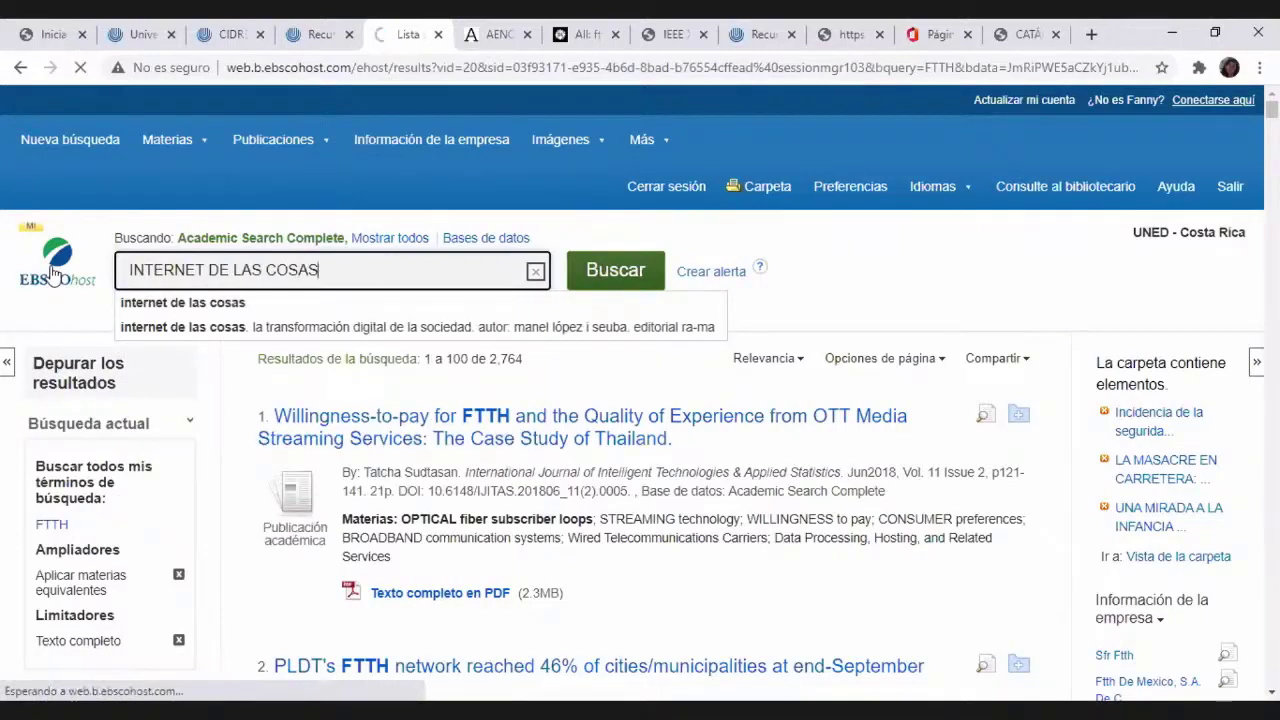
left_click(617, 270)
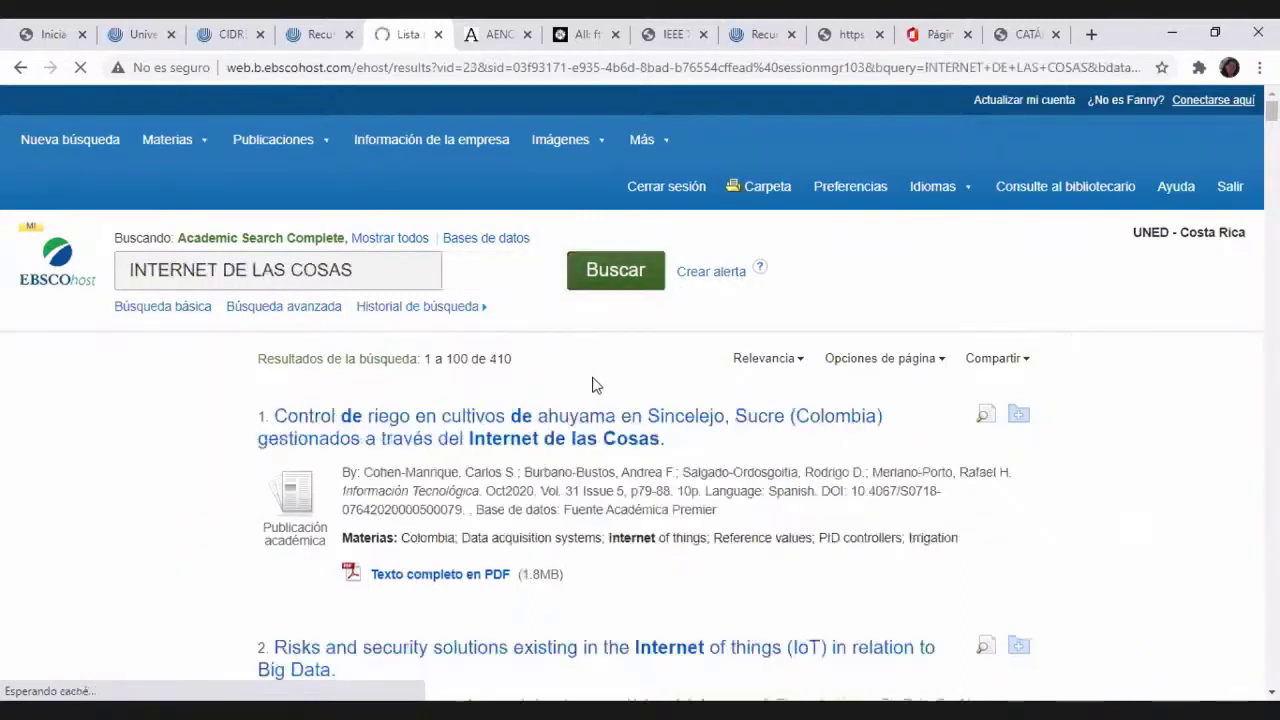
Limit the results to the Libros source type, view them, and return to the list with all source types
scroll(592, 385, "down", 2)
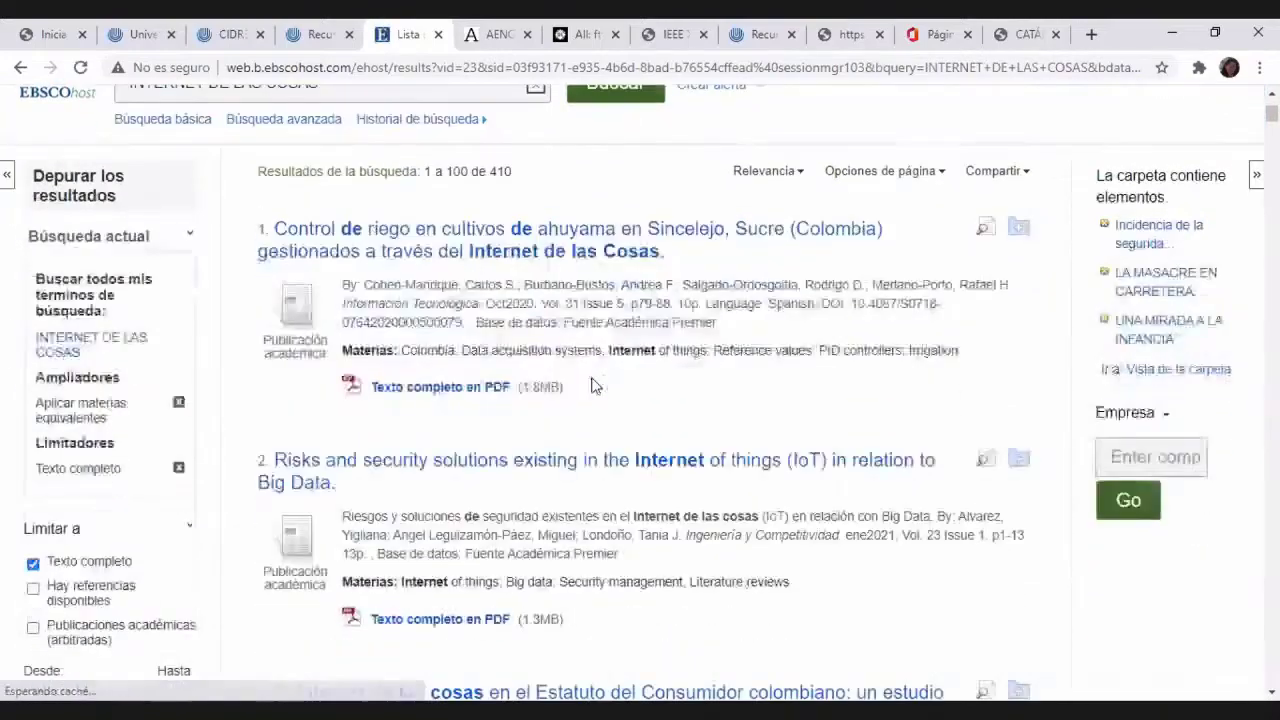
scroll(592, 385, "down", 2)
scroll(592, 385, "down", 5)
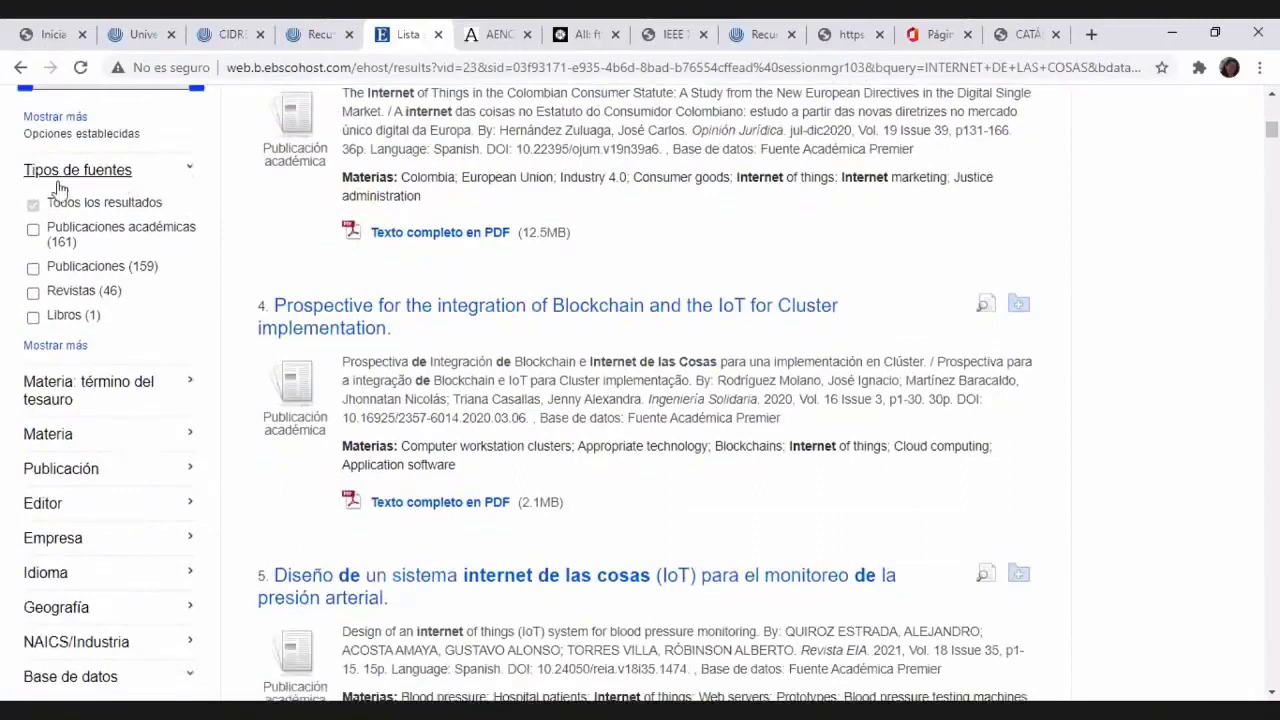
left_click(33, 318)
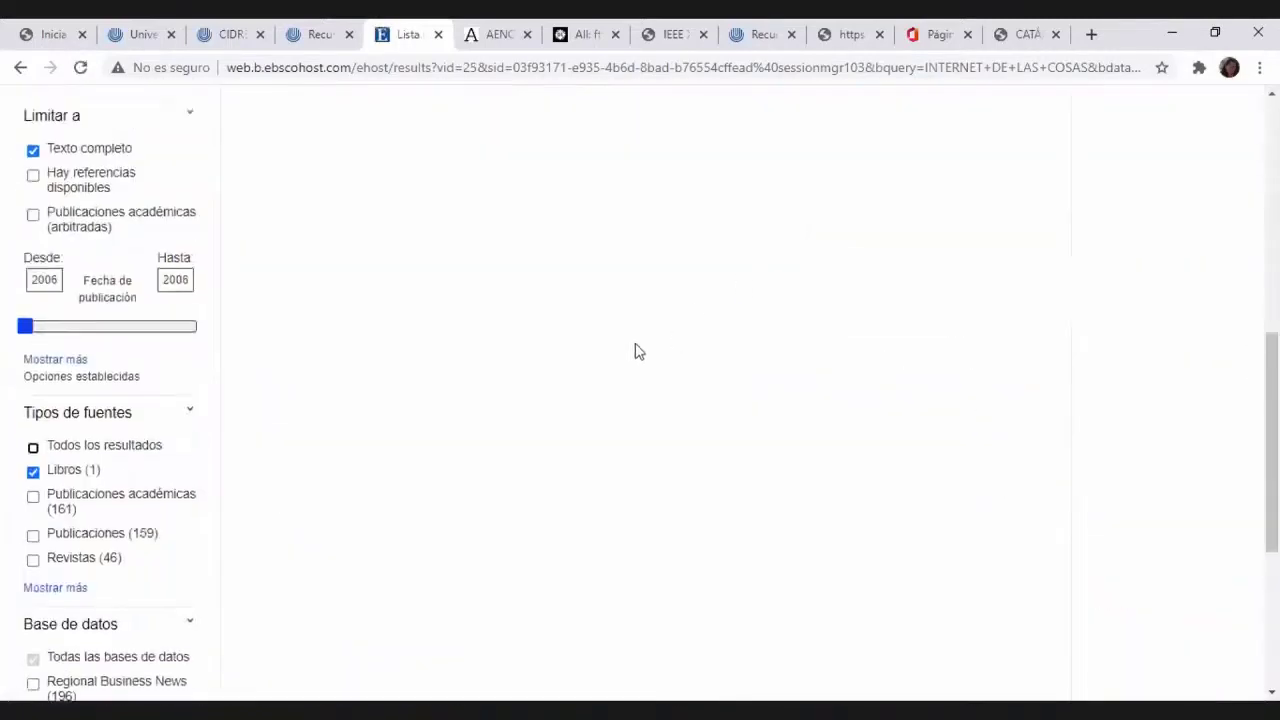
scroll(638, 350, "up", 1)
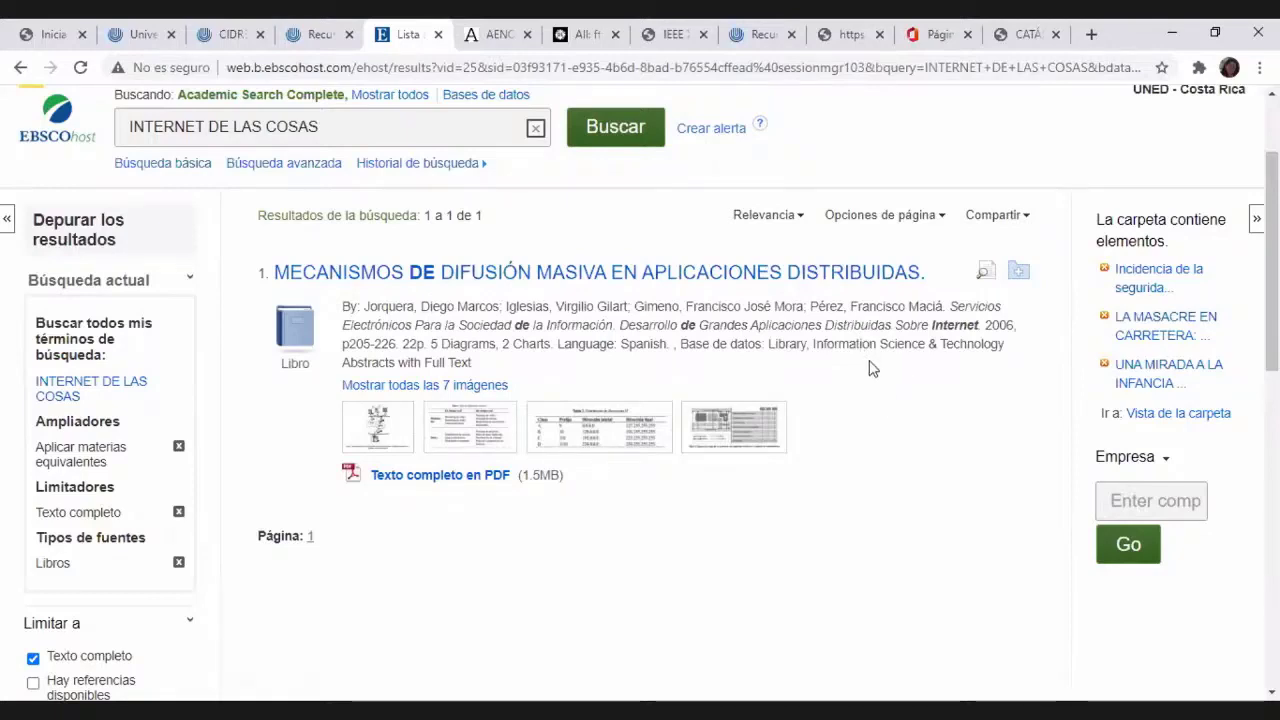
left_click(21, 68)
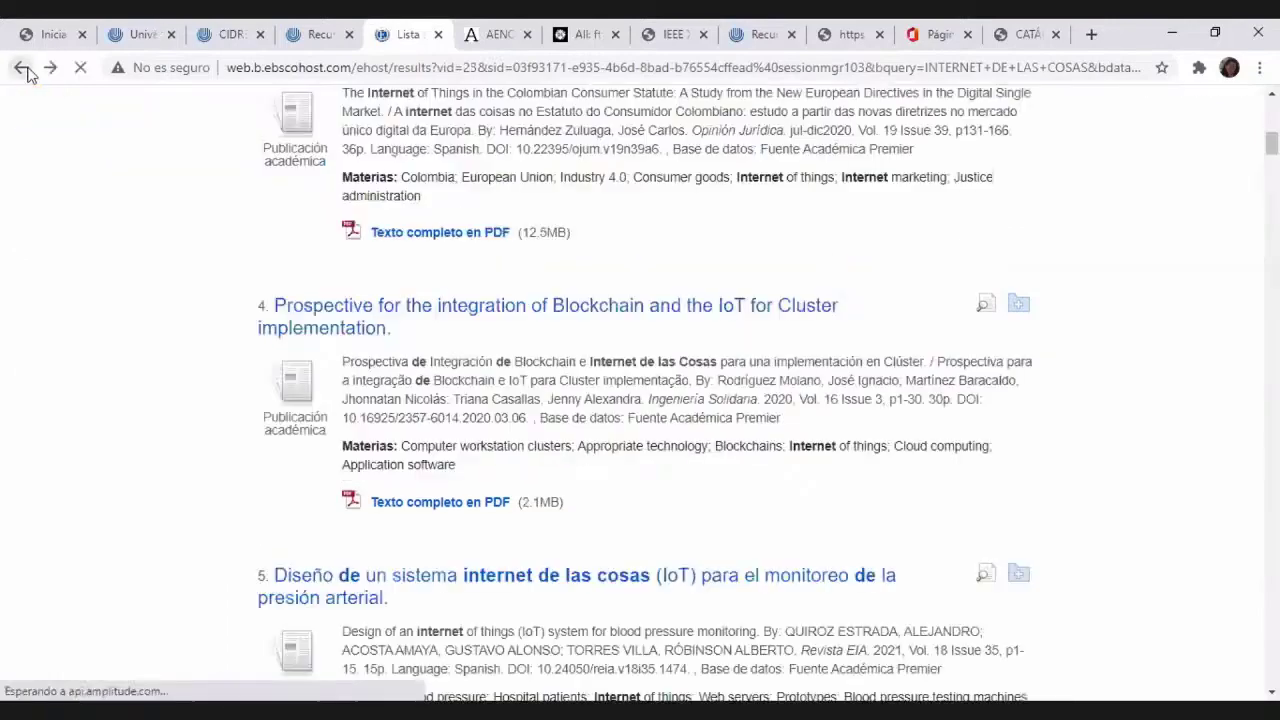
Restrict the publication date range of the "INTERNET DE LAS COSAS" results to start in 2016
scroll(368, 333, "down", 1)
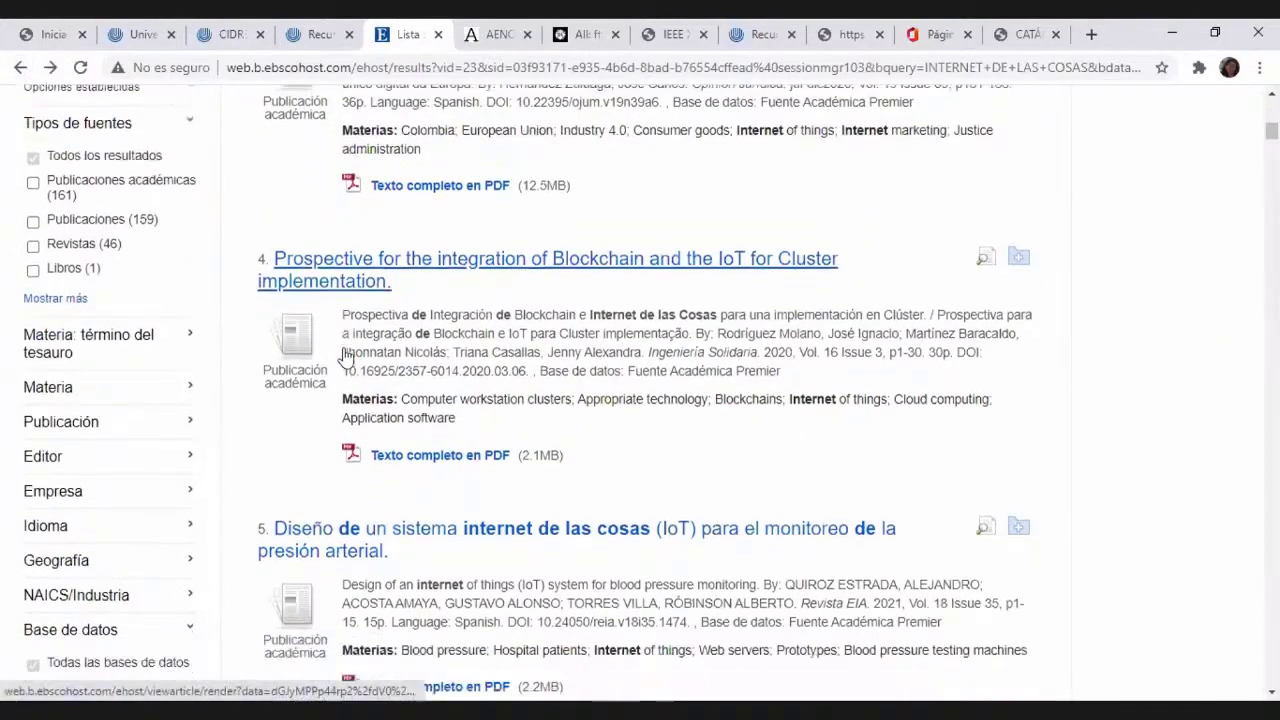
scroll(160, 190, "up", 2)
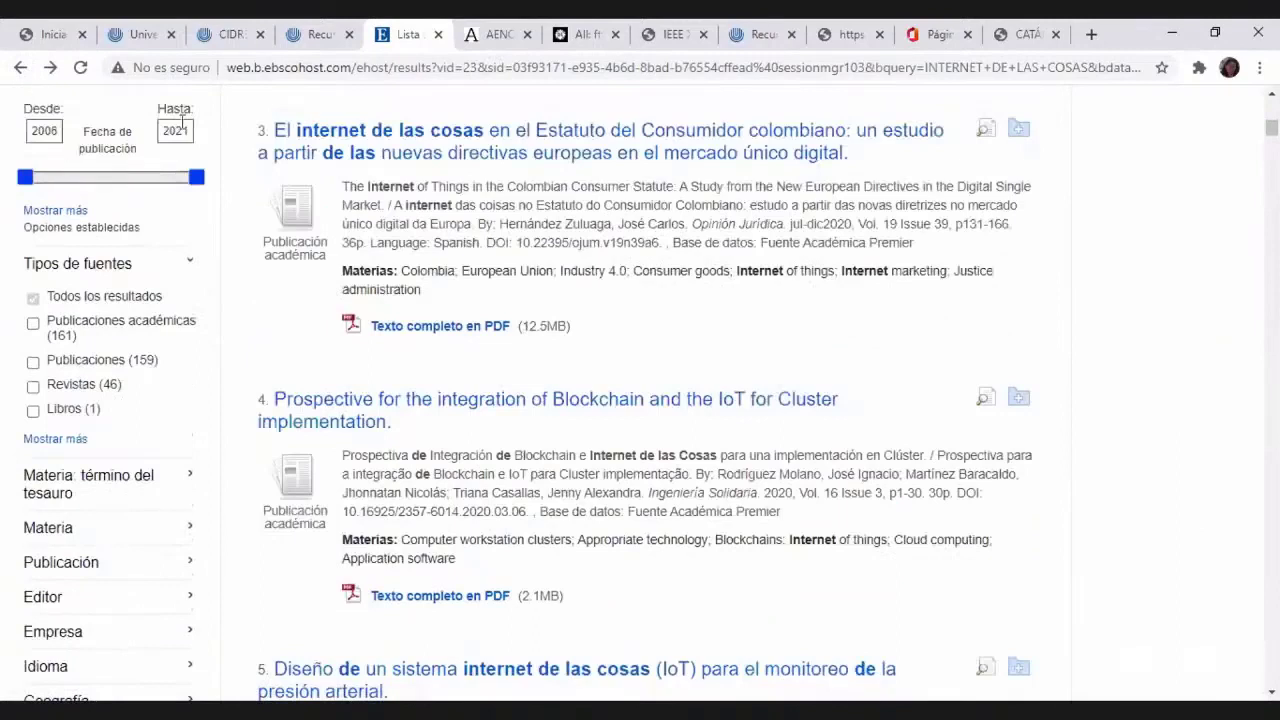
scroll(138, 212, "up", 1)
scroll(138, 212, "up", 1)
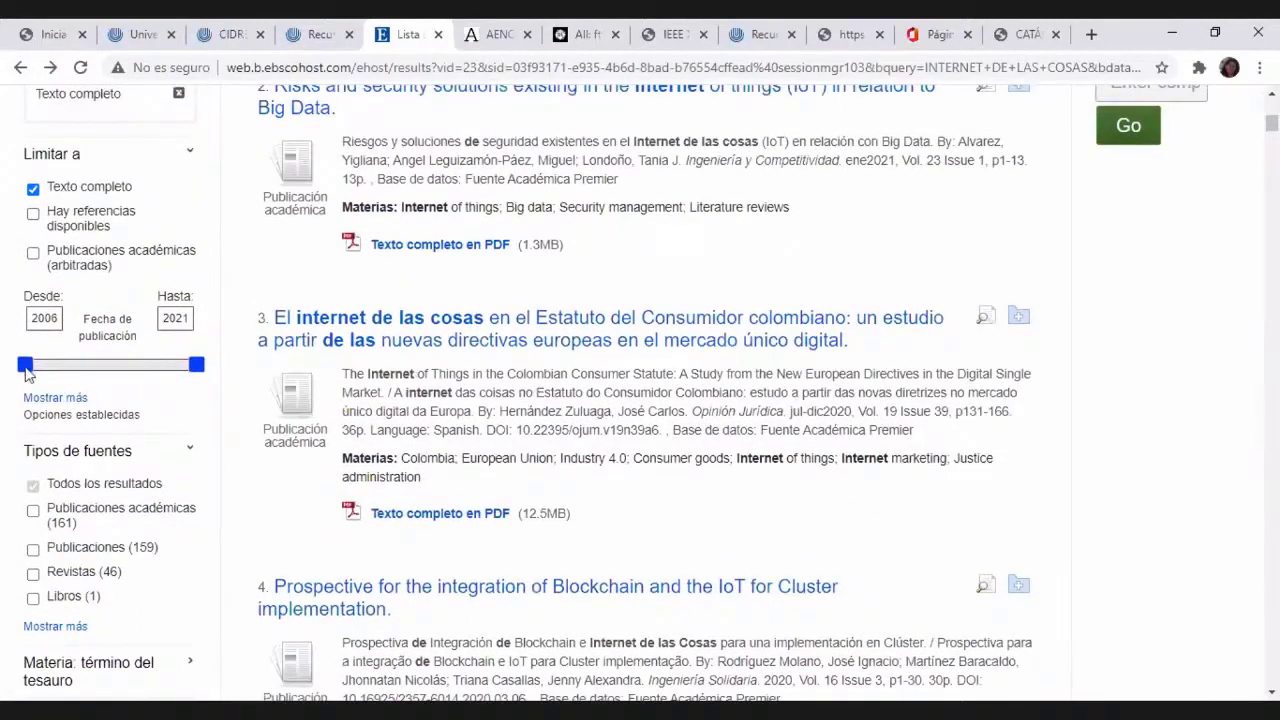
left_click_drag(26, 368, 145, 378)
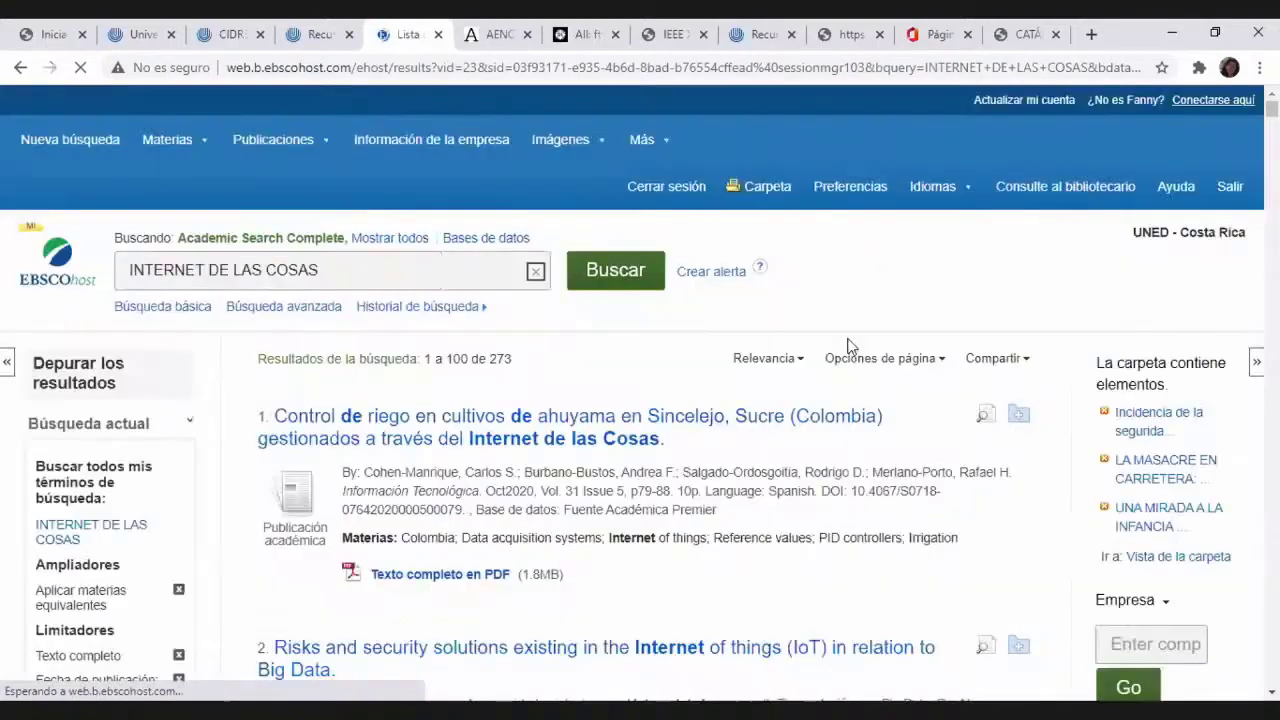
Expand the language filter (Idioma) to show the languages available for the date-limited results
scroll(847, 345, "down", 9)
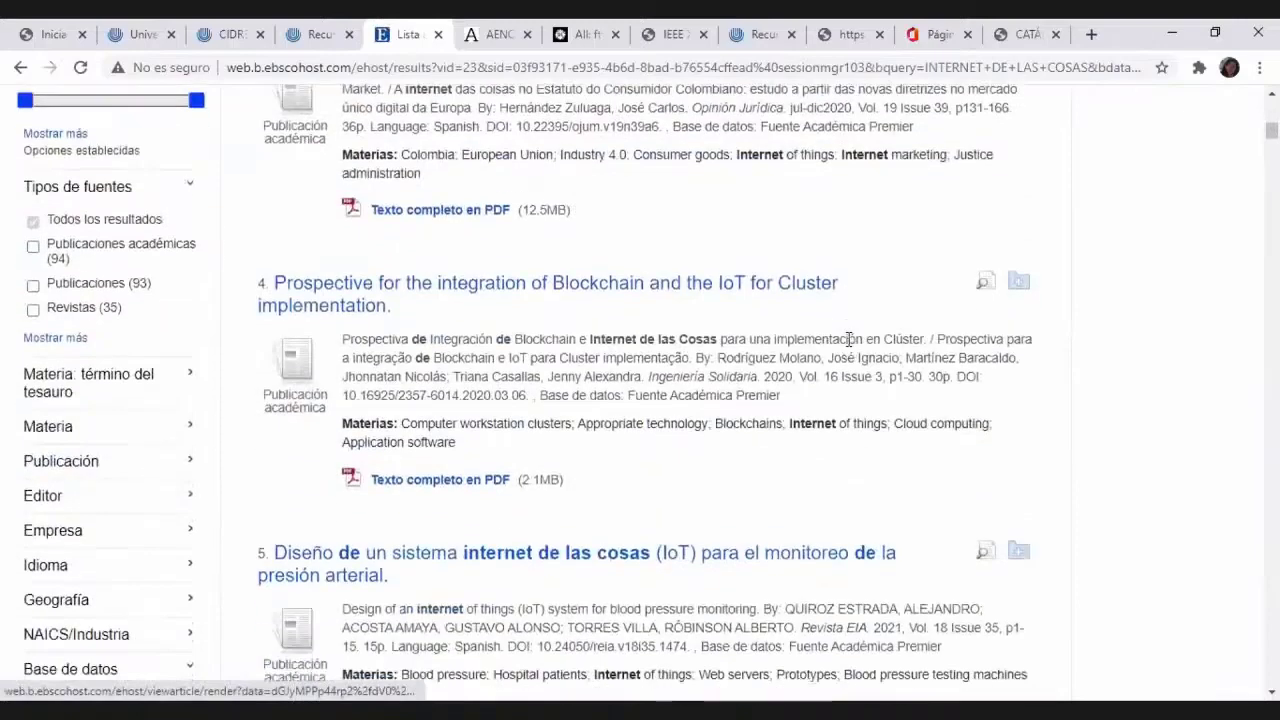
scroll(847, 340, "down", 2)
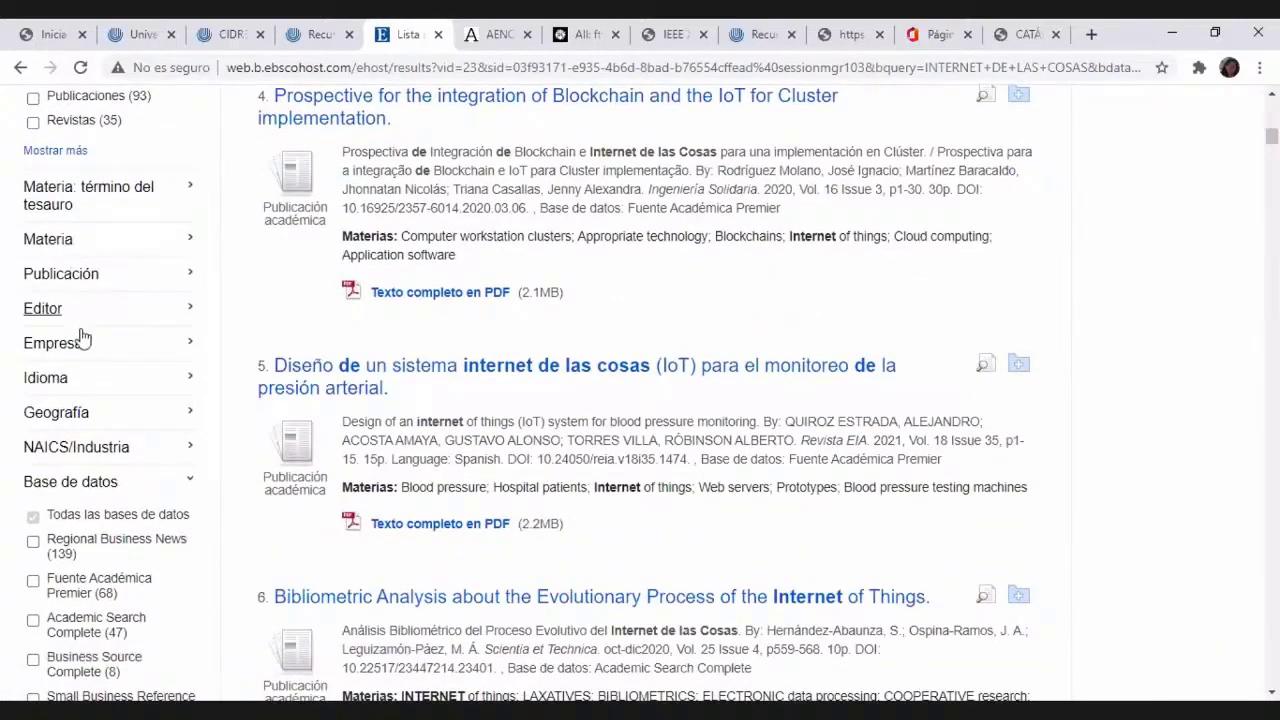
scroll(95, 410, "down", 1)
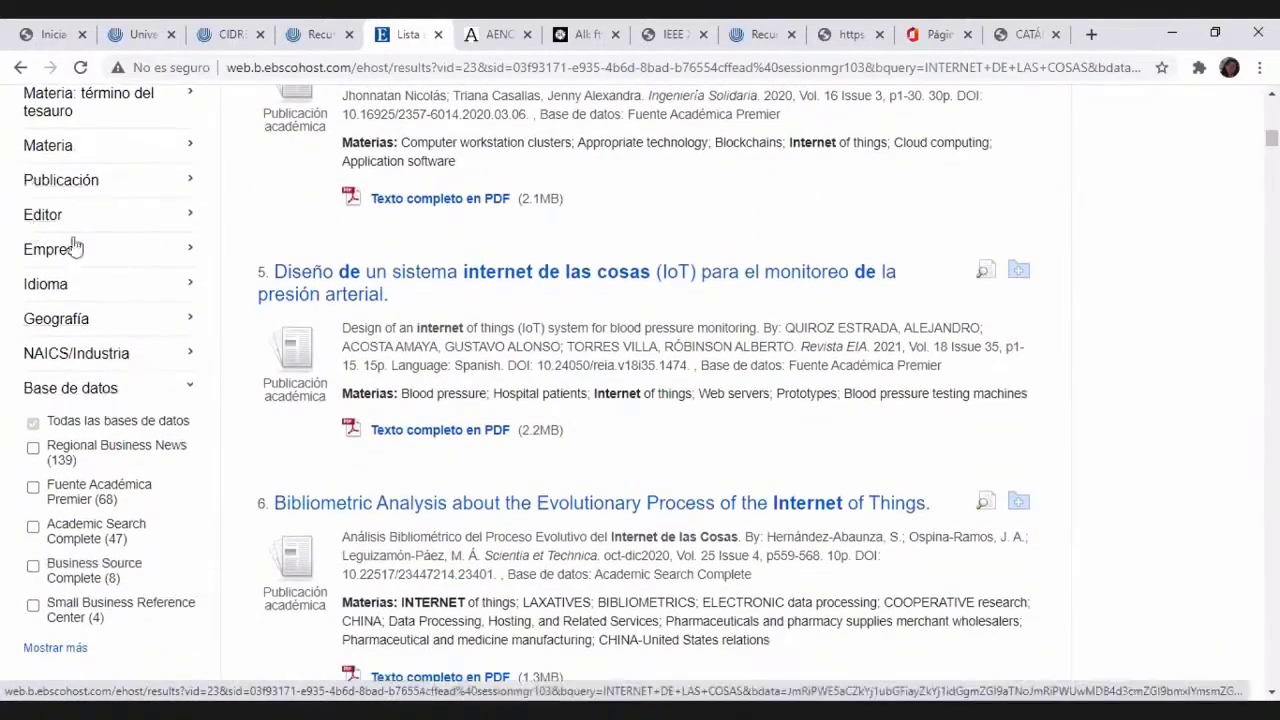
left_click(189, 289)
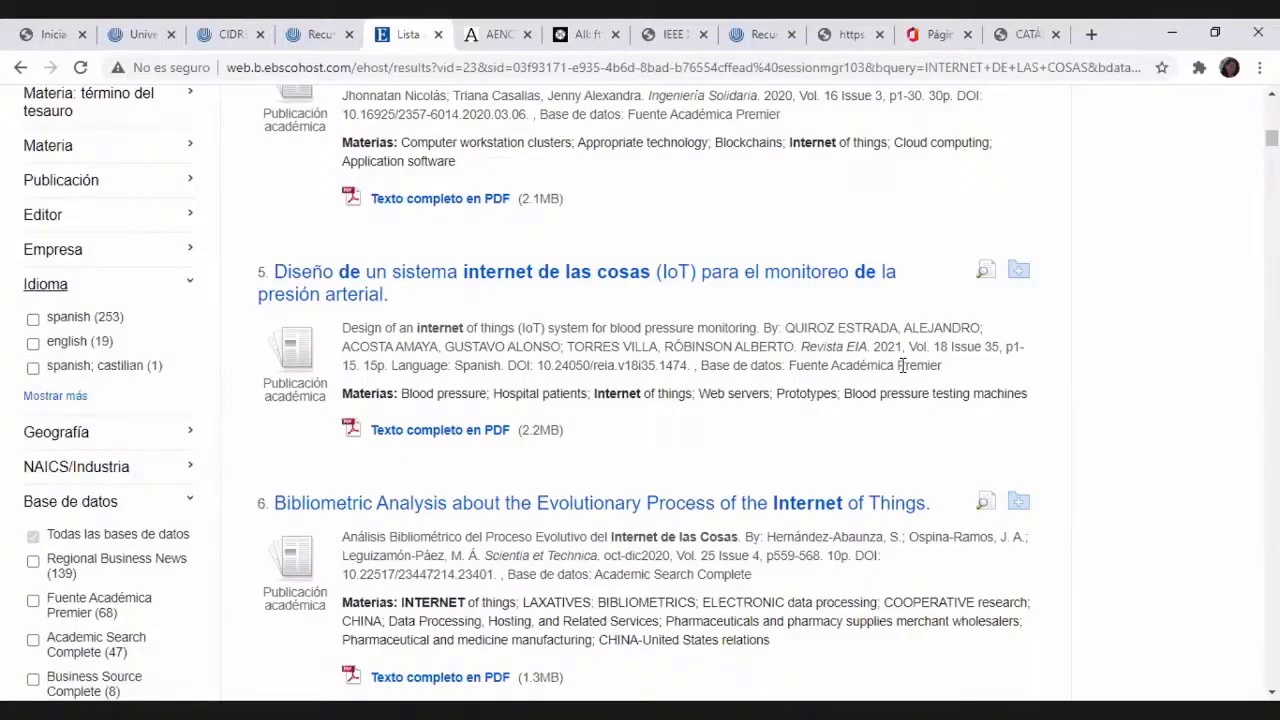
Examine the language and database filters together with the articles in the date-limited results
scroll(902, 364, "down", 2)
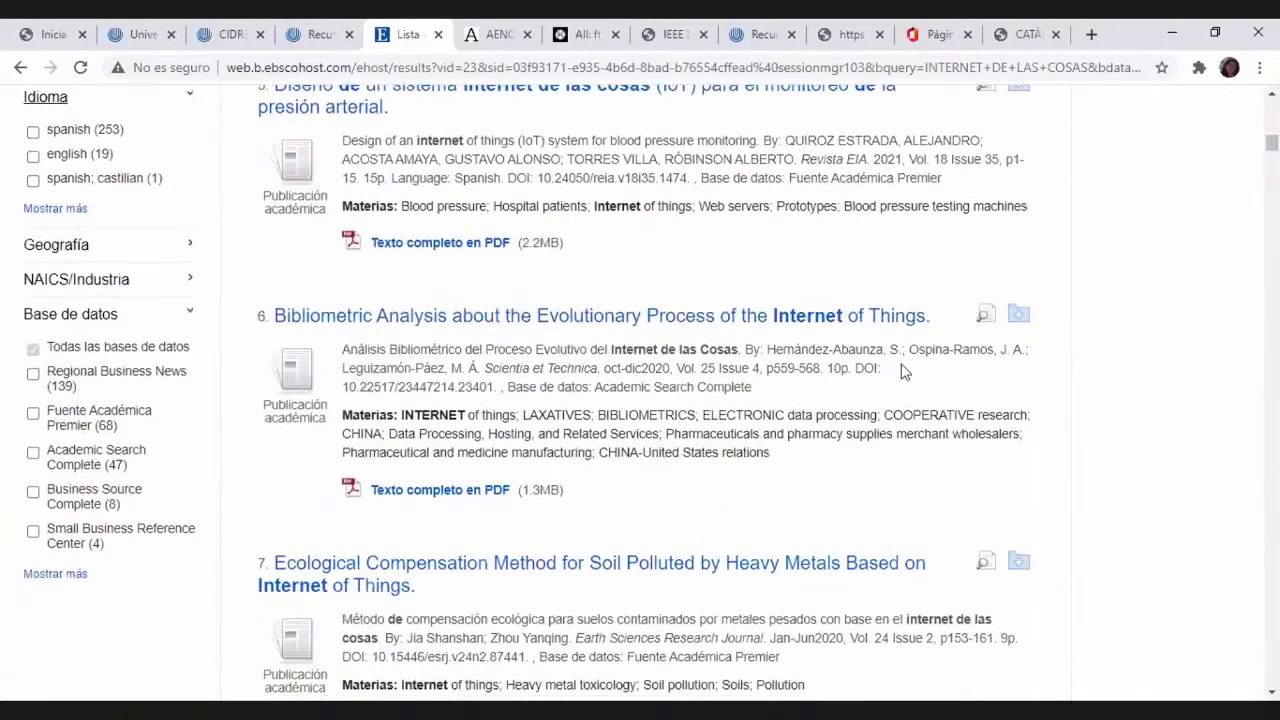
scroll(902, 371, "down", 2)
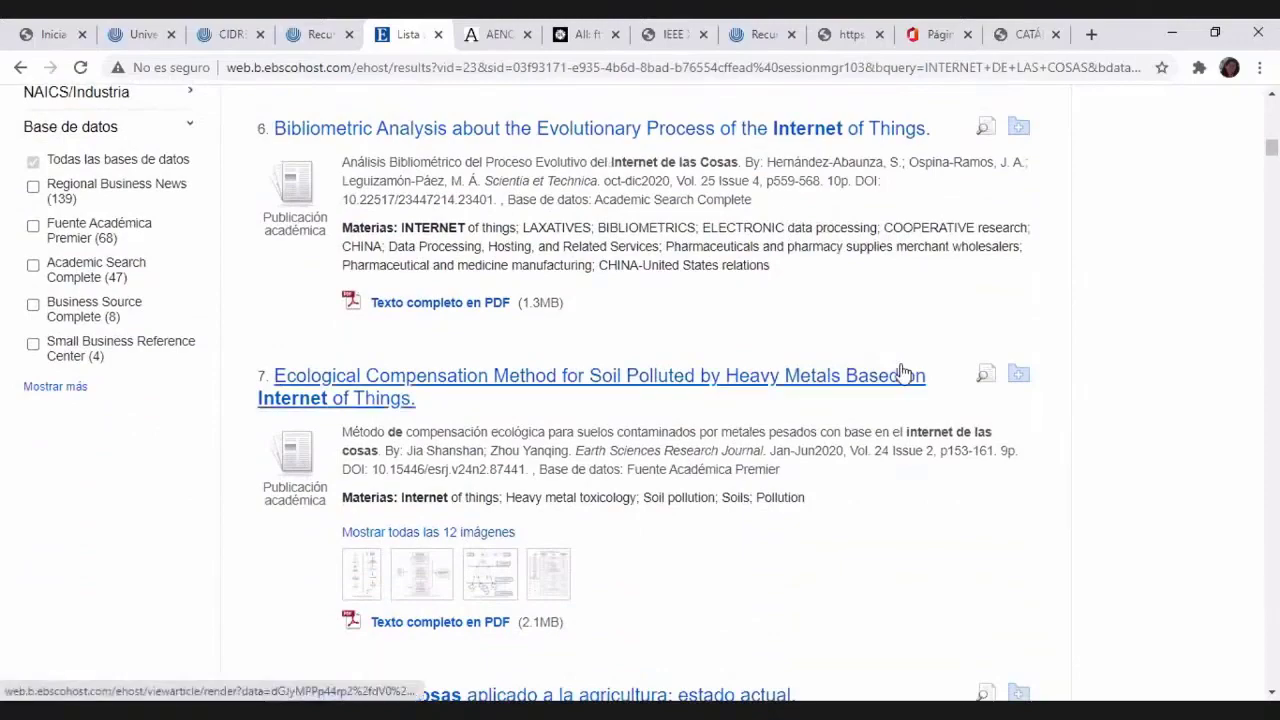
scroll(903, 371, "up", 3)
scroll(903, 372, "up", 2)
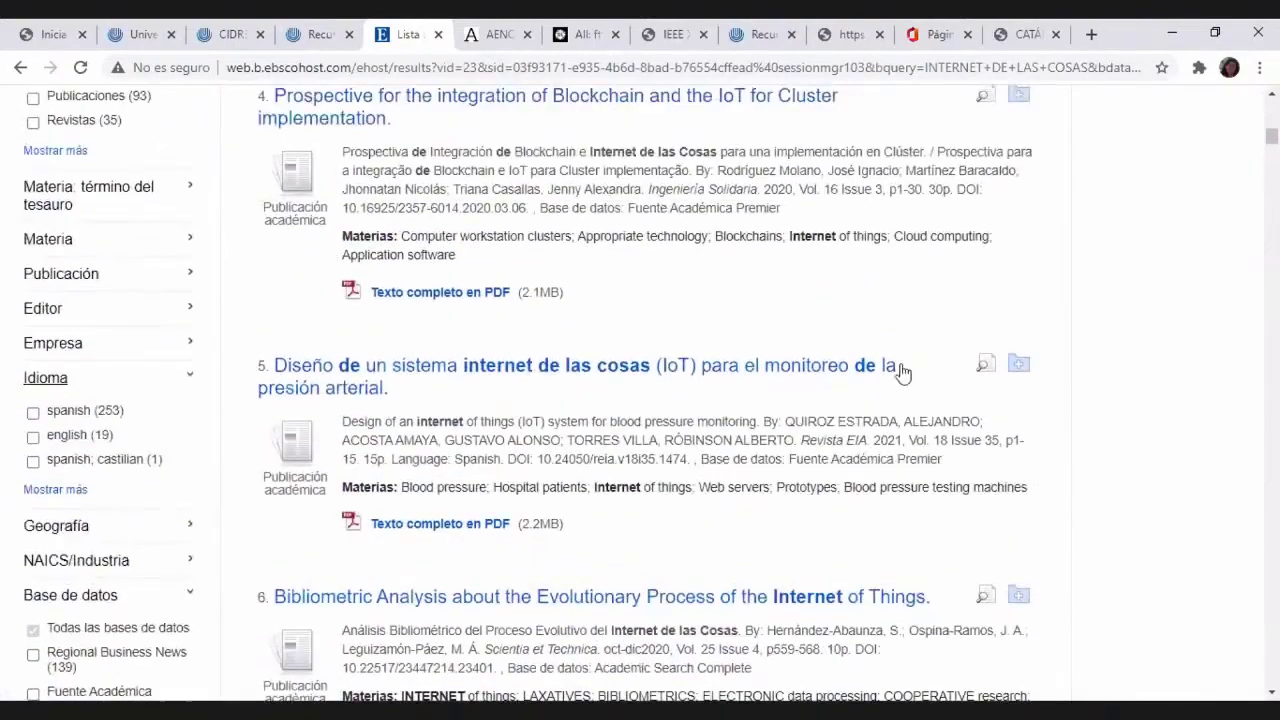
scroll(903, 372, "up", 8)
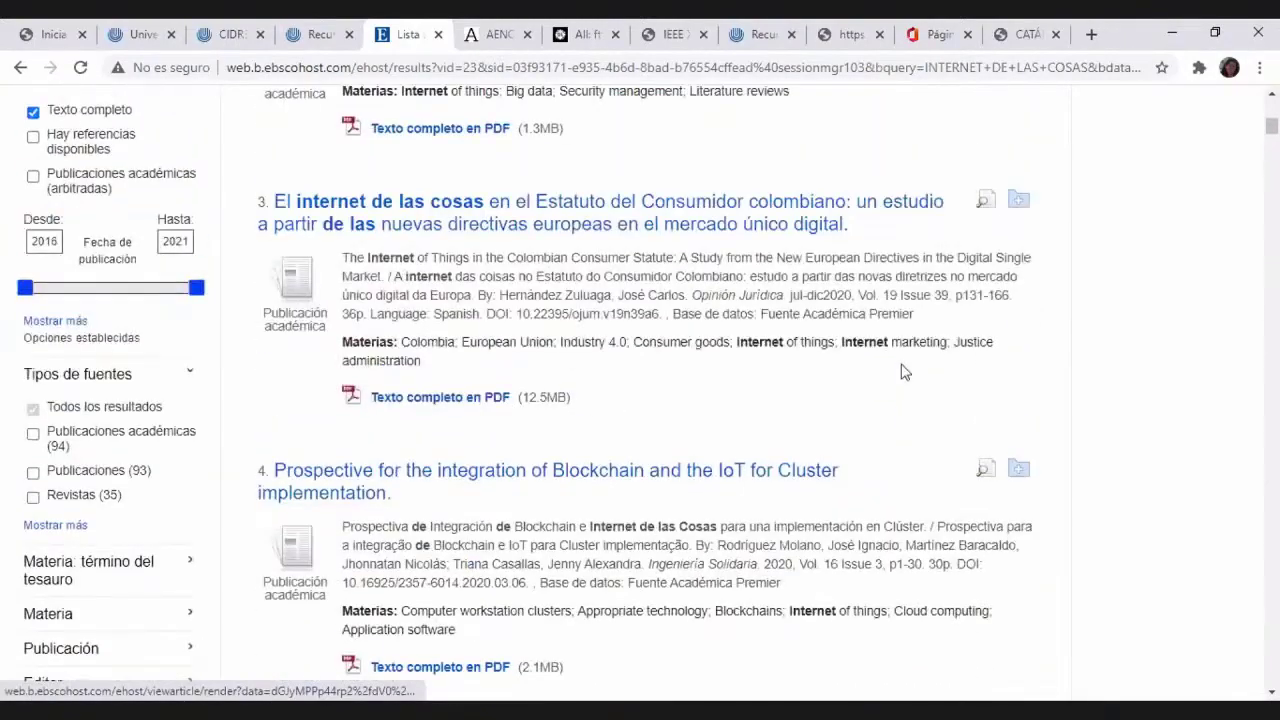
scroll(903, 372, "up", 2)
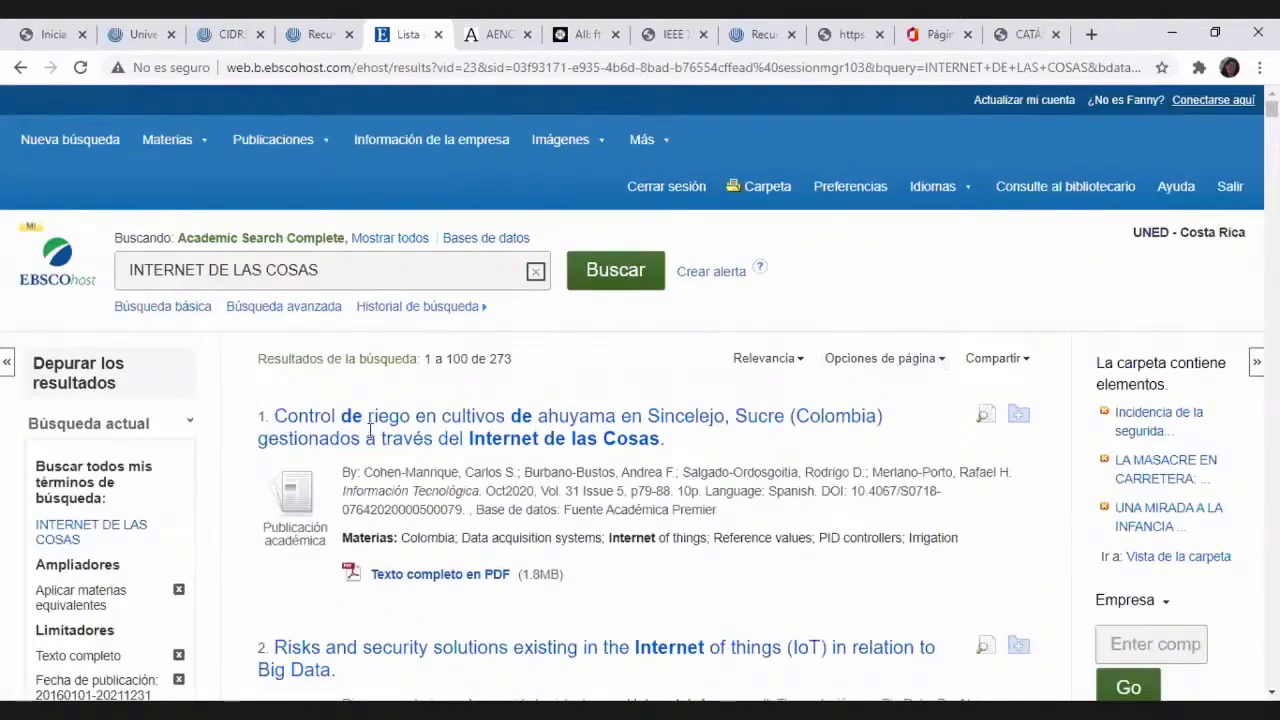
scroll(932, 432, "down", 3)
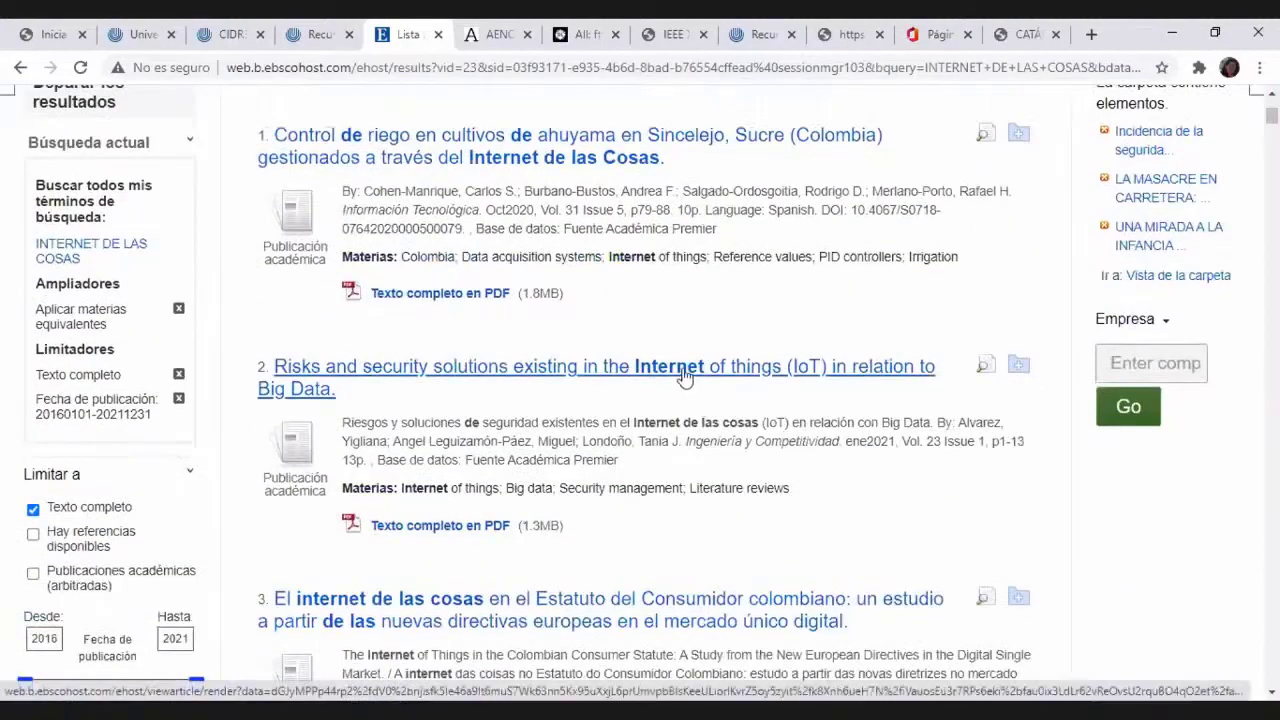
scroll(858, 370, "down", 1)
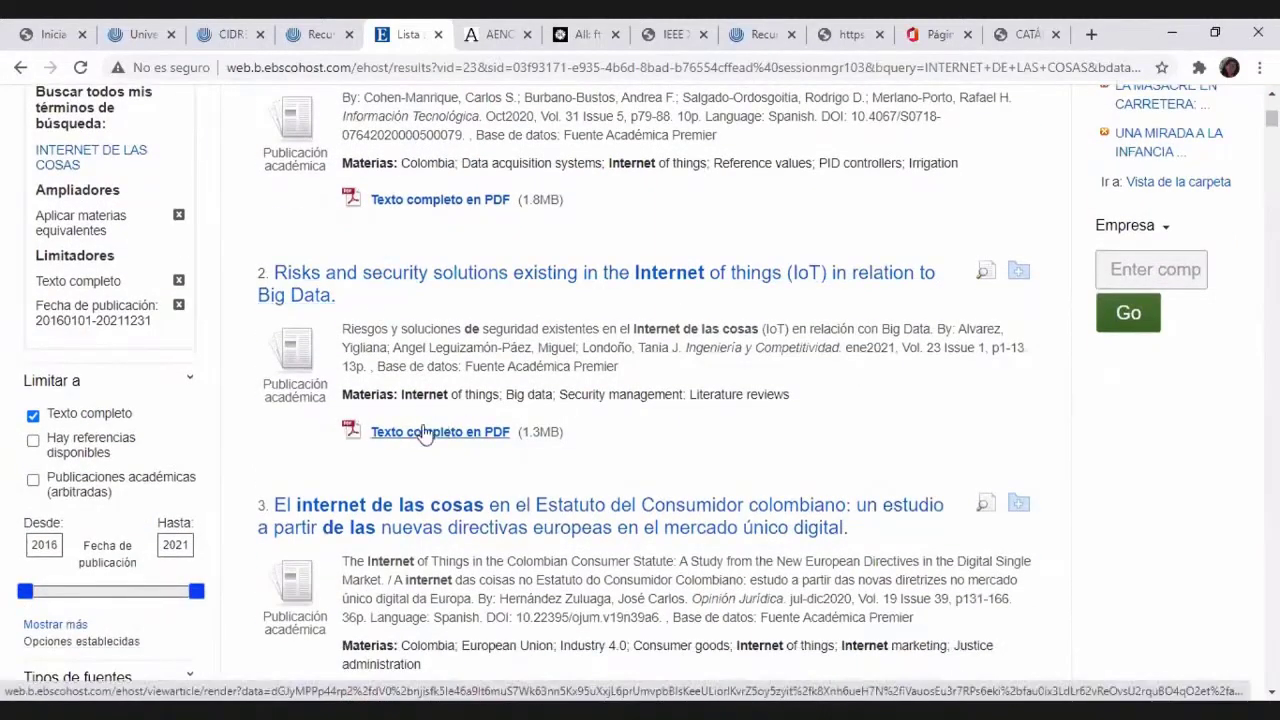
Open the record of the article on IoT risks and security solutions in relation to Big Data and review its subjects, keywords and abstracts
left_click(478, 284)
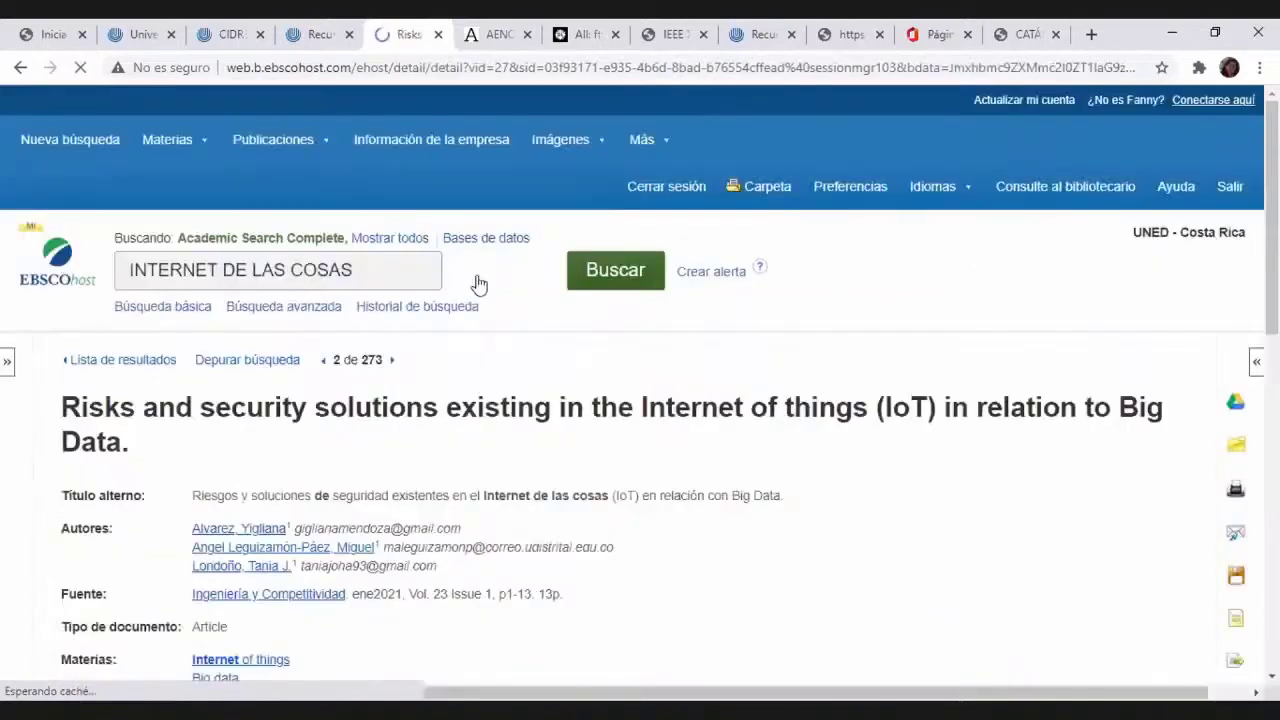
scroll(520, 310, "down", 1)
scroll(557, 332, "down", 2)
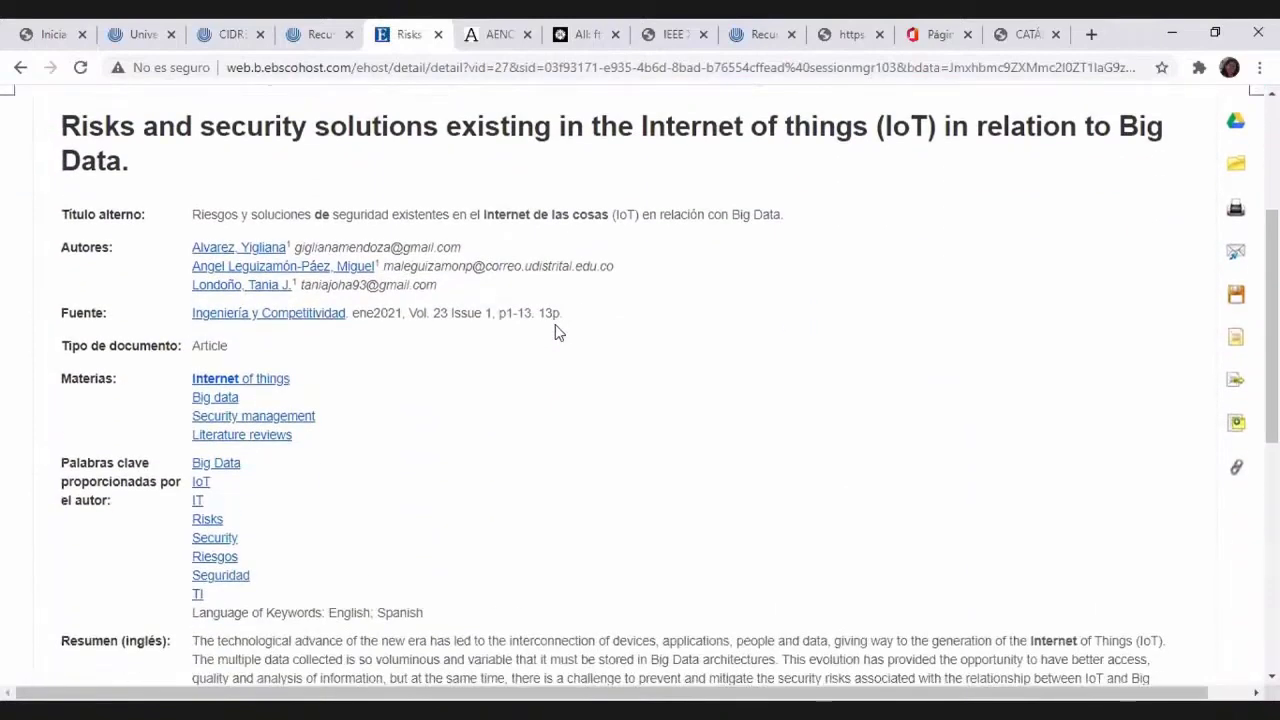
scroll(557, 332, "down", 1)
scroll(557, 332, "down", 1)
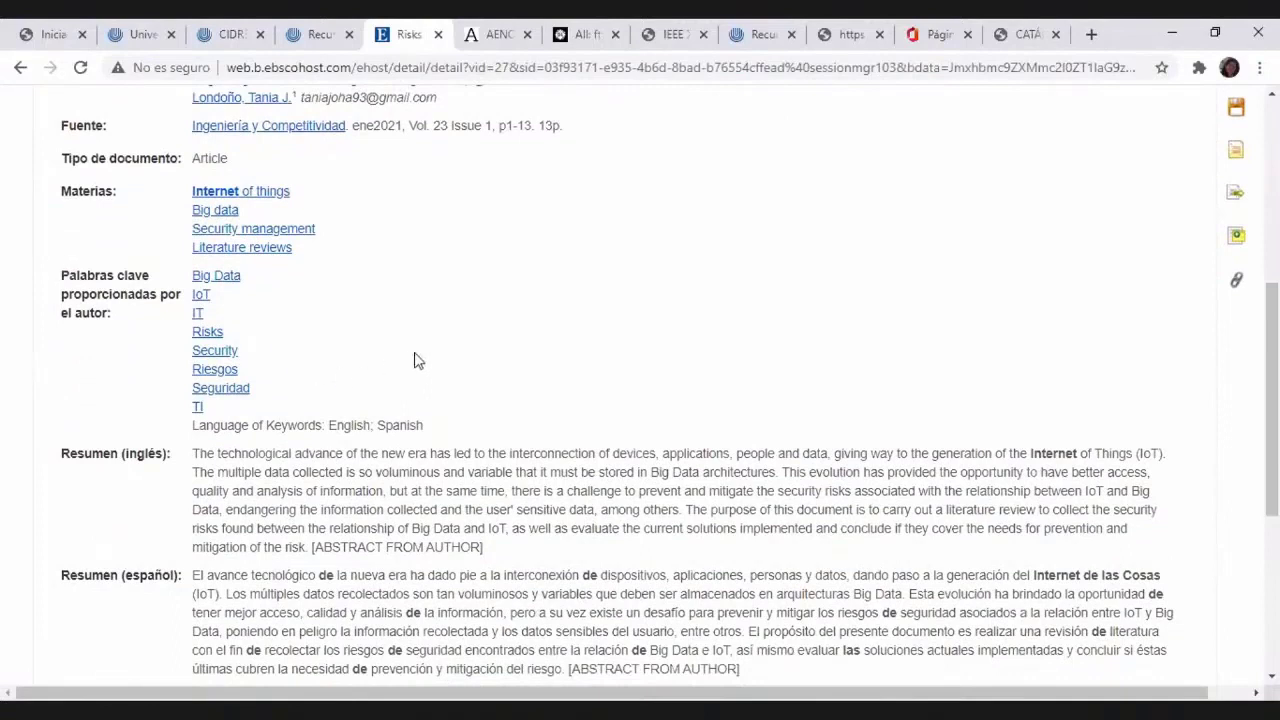
scroll(418, 360, "down", 1)
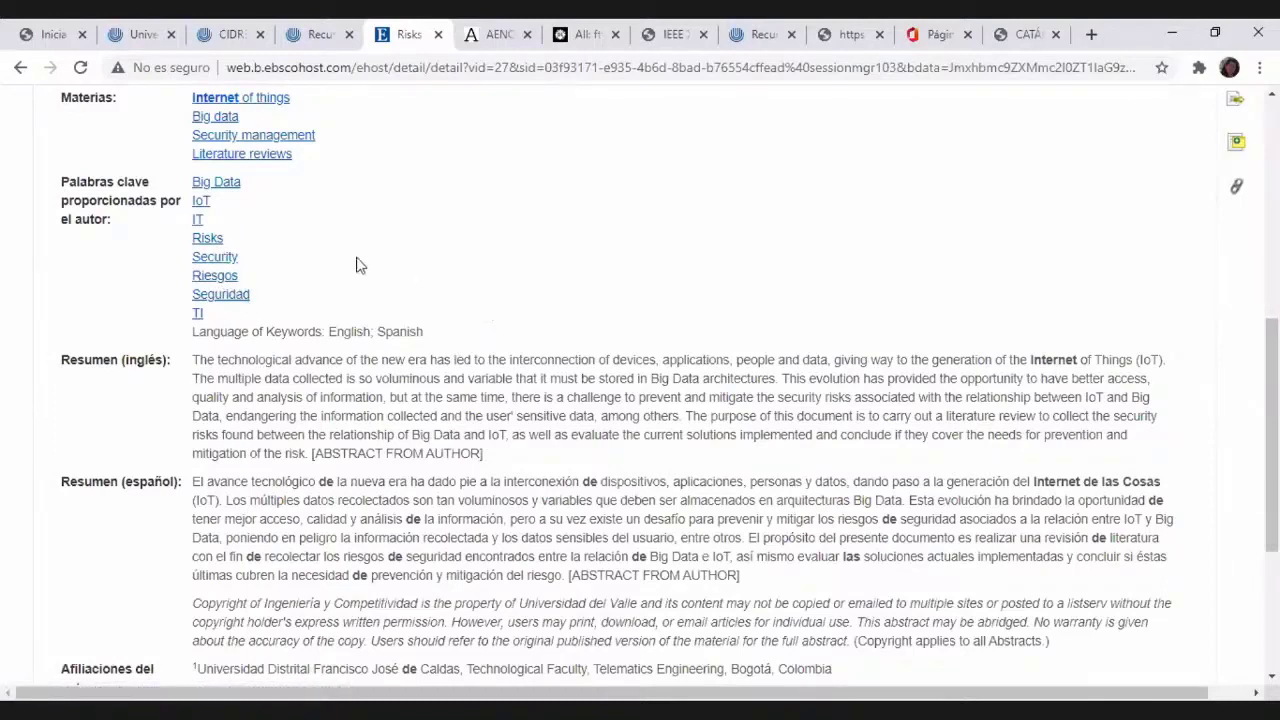
Search from the article's author-supplied keyword "Big Data" and look over the resulting list
left_click(199, 186)
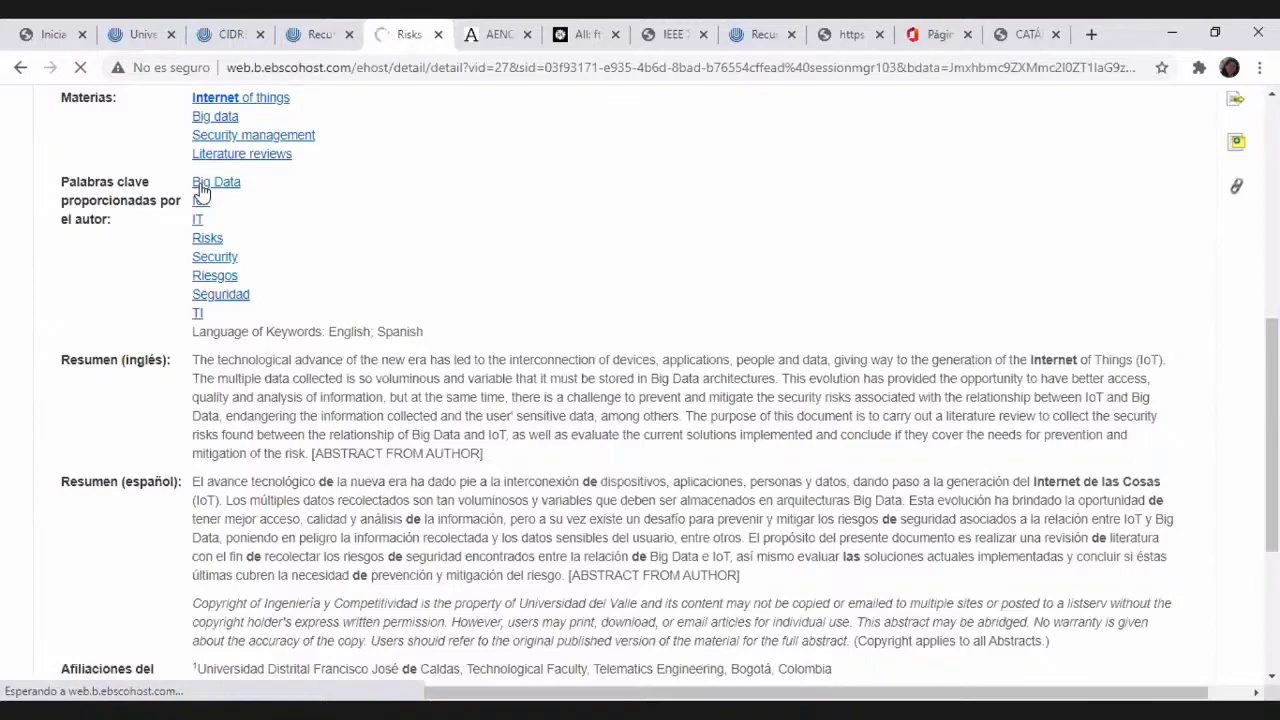
scroll(687, 410, "down", 2)
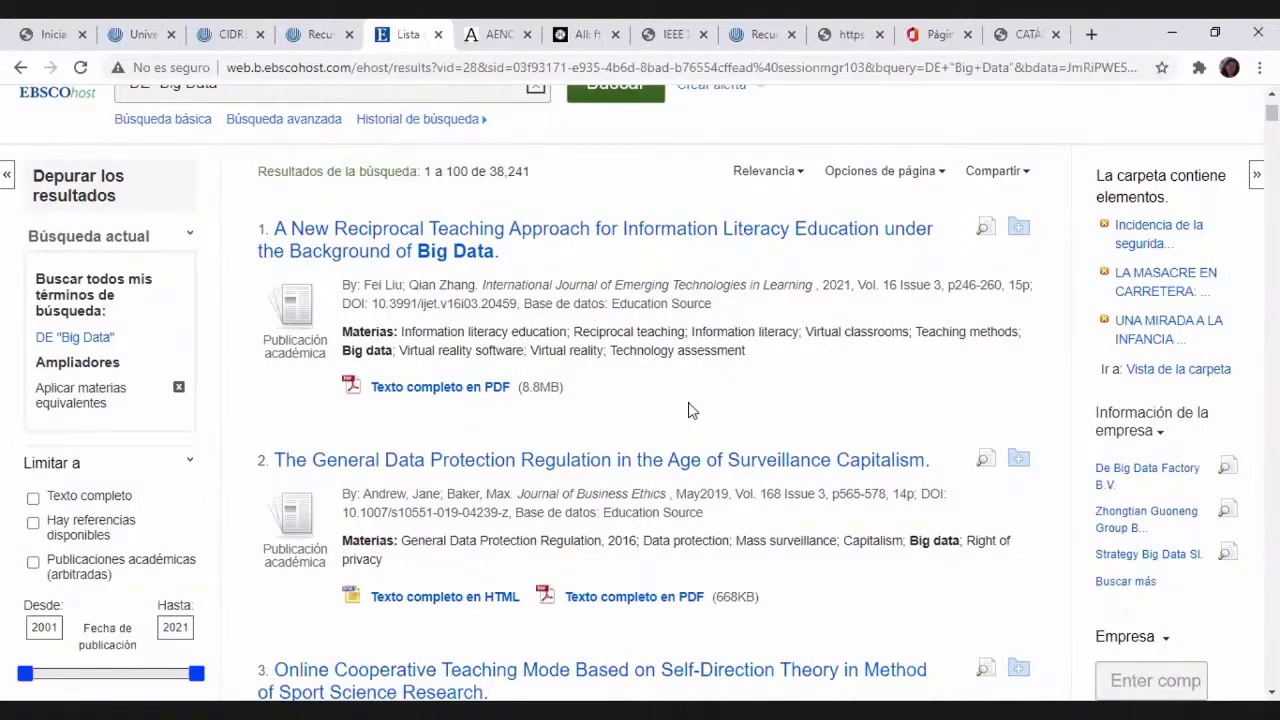
scroll(688, 410, "up", 1)
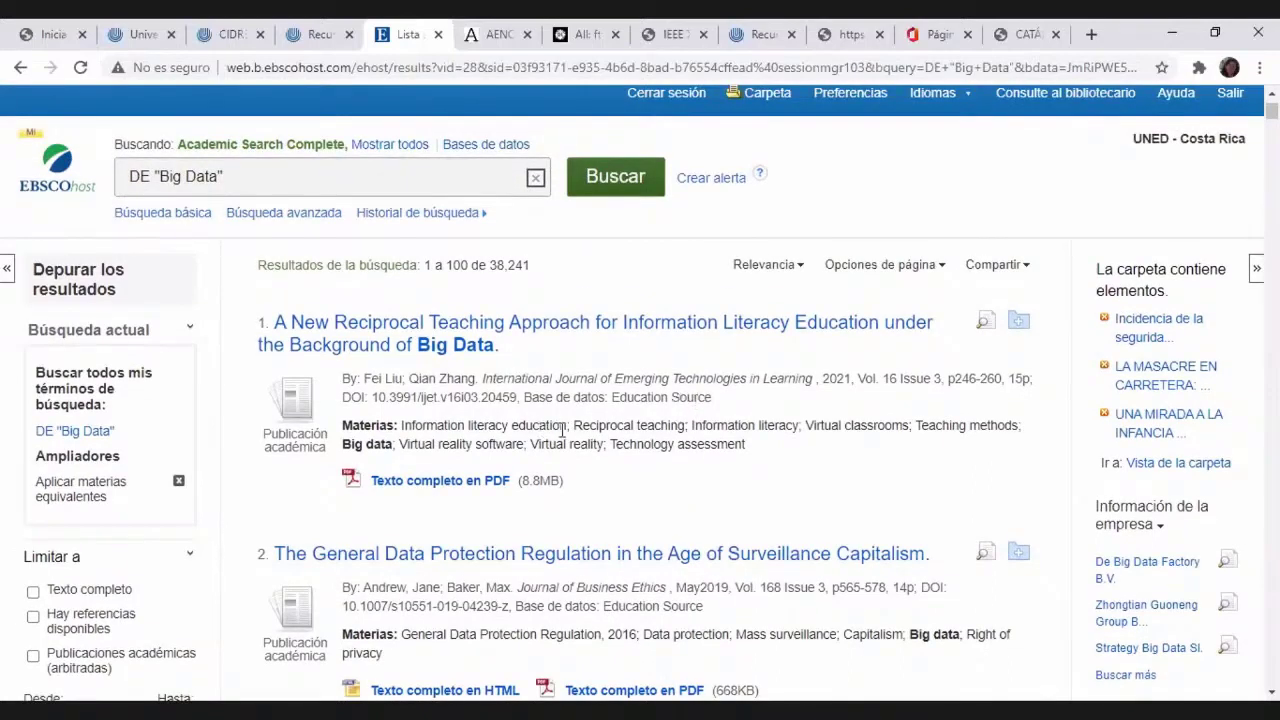
Open the record "A New Reciprocal Teaching Approach for Information Literacy Education under the Background of Big Data" and view its details
left_click(663, 330)
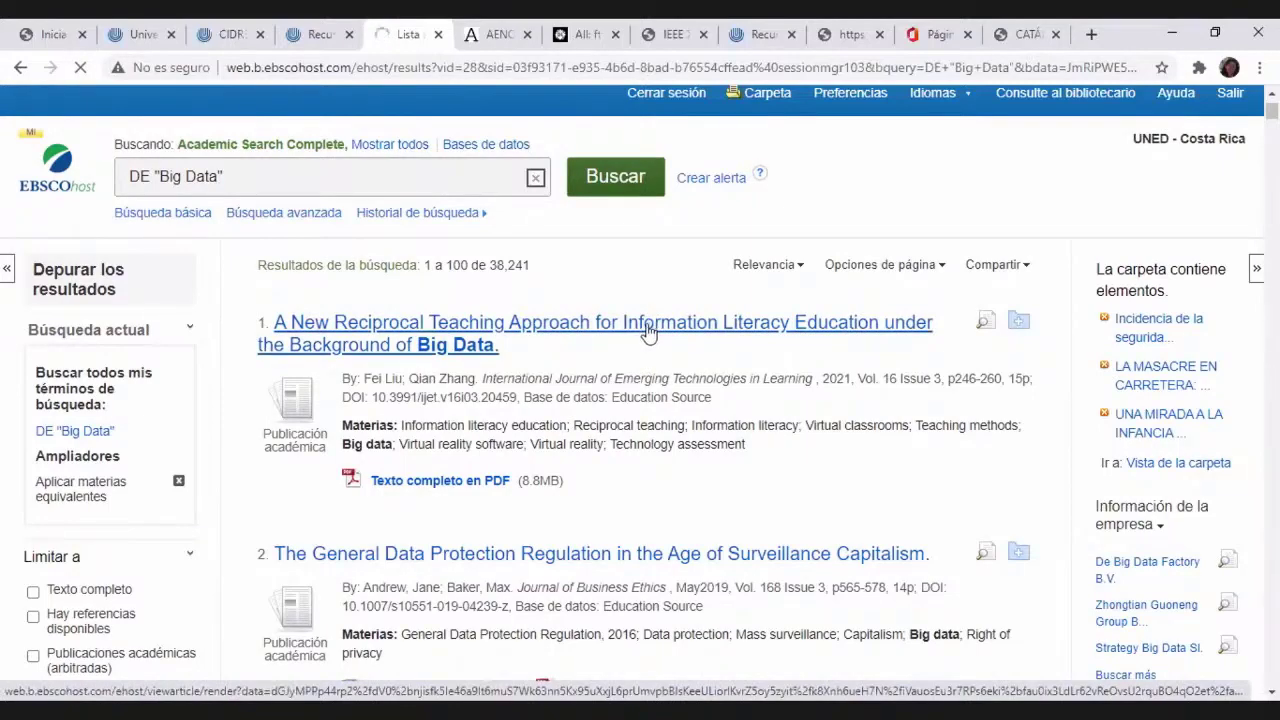
scroll(663, 390, "down", 5)
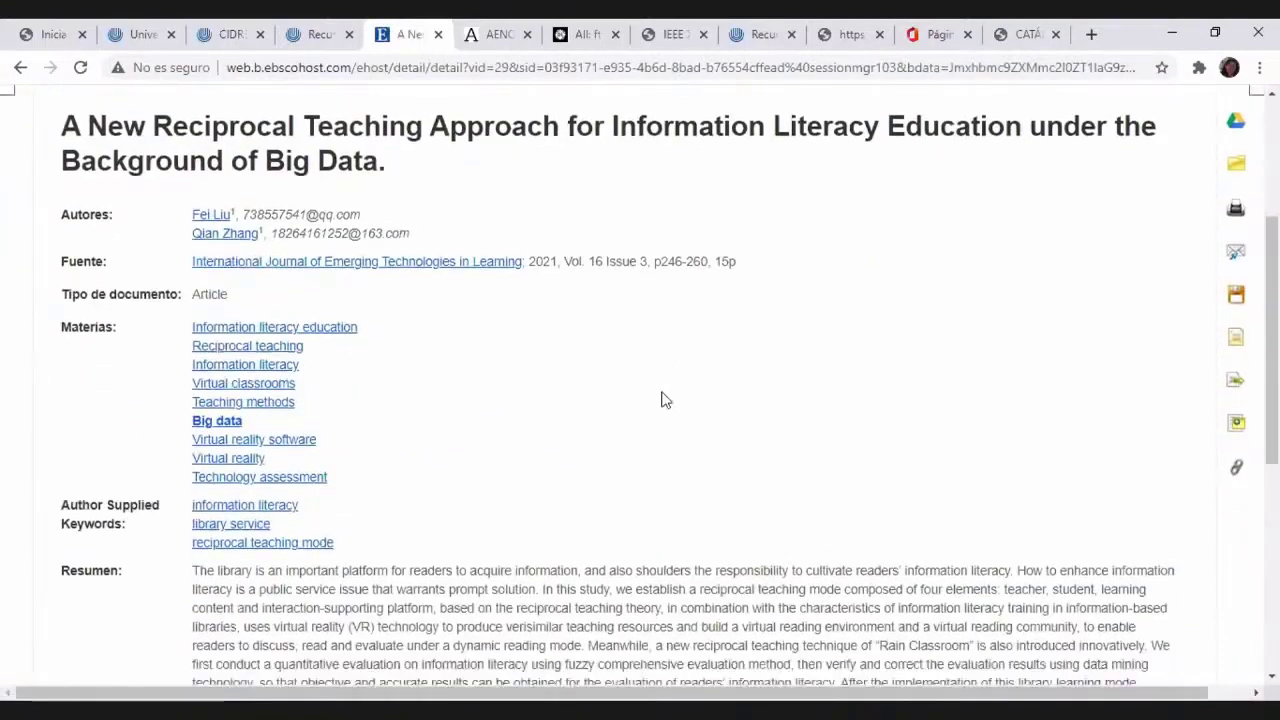
Review the article's abstract and keywords, search from its subject "Teaching methods", and look over the resulting list
scroll(663, 398, "up", 1)
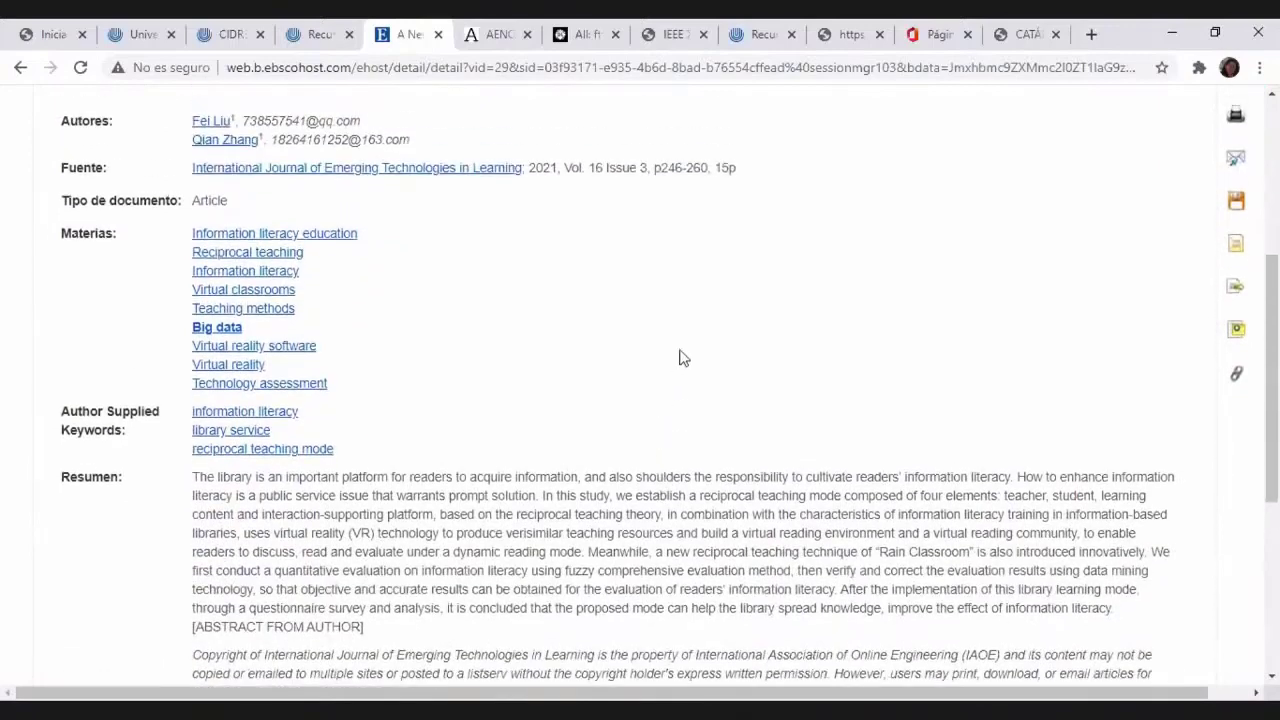
scroll(650, 410, "down", 1)
scroll(650, 410, "down", 2)
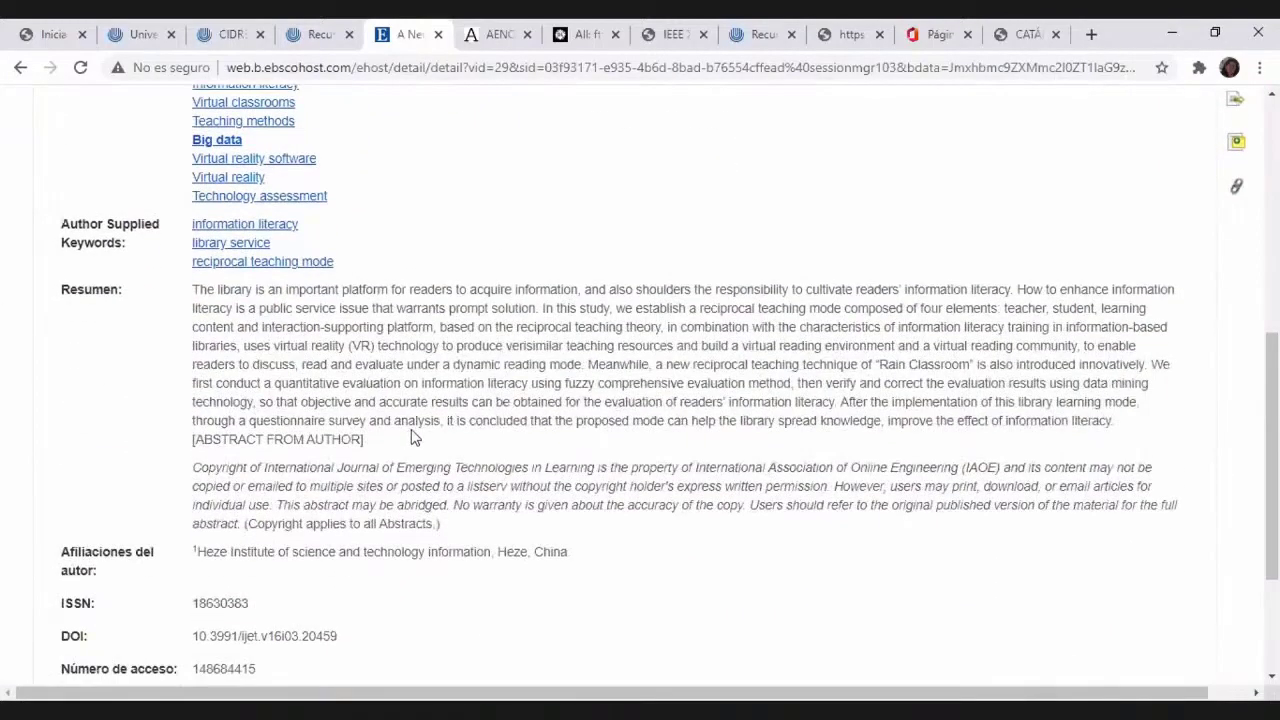
scroll(414, 438, "up", 1)
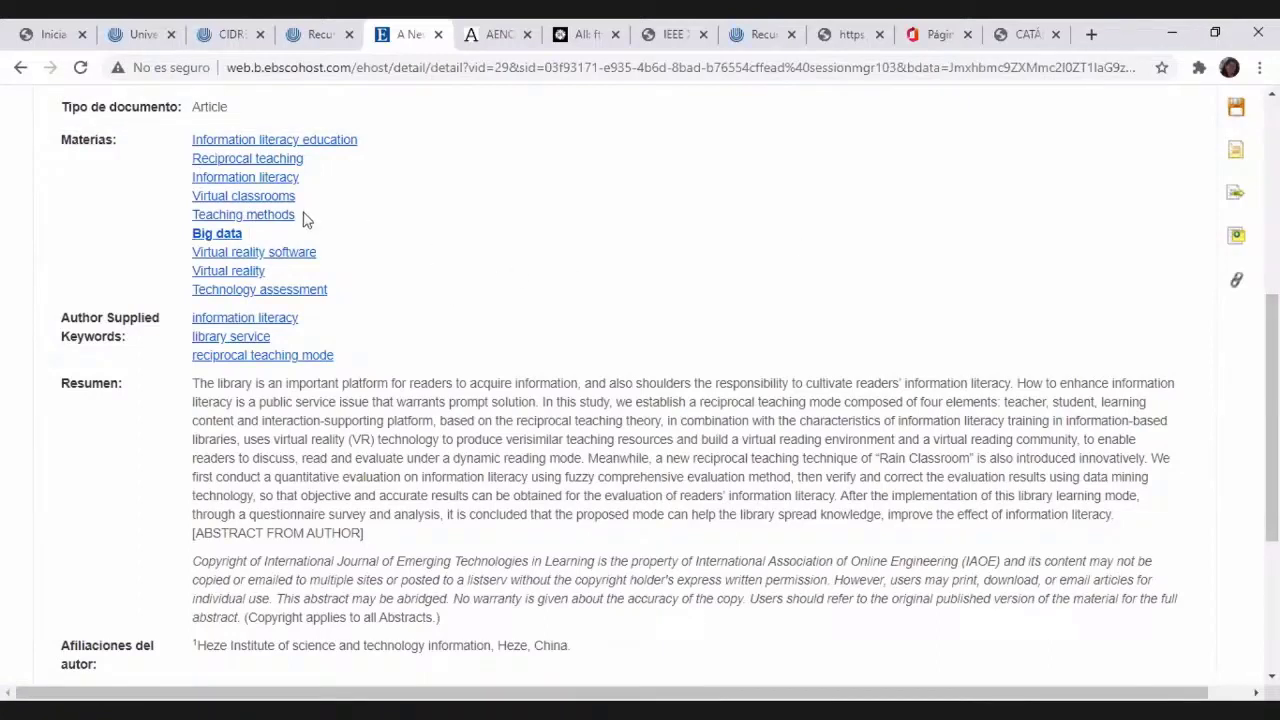
left_click(248, 222)
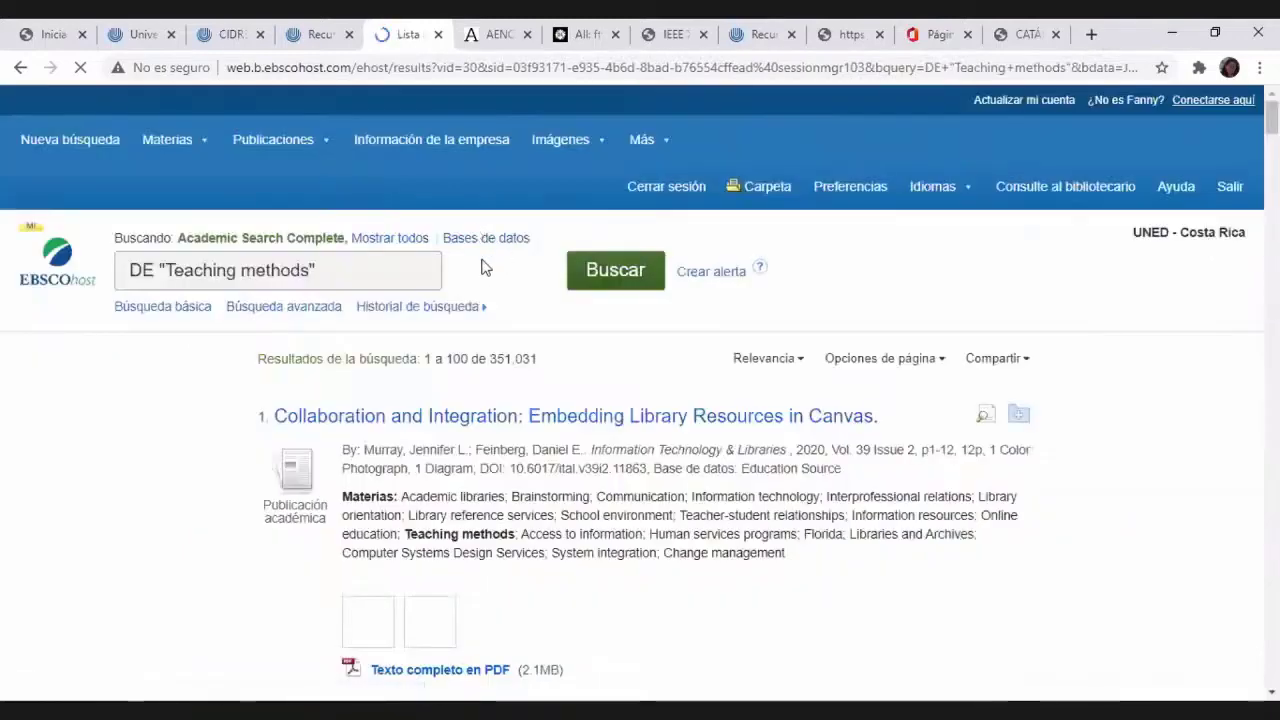
scroll(483, 265, "down", 1)
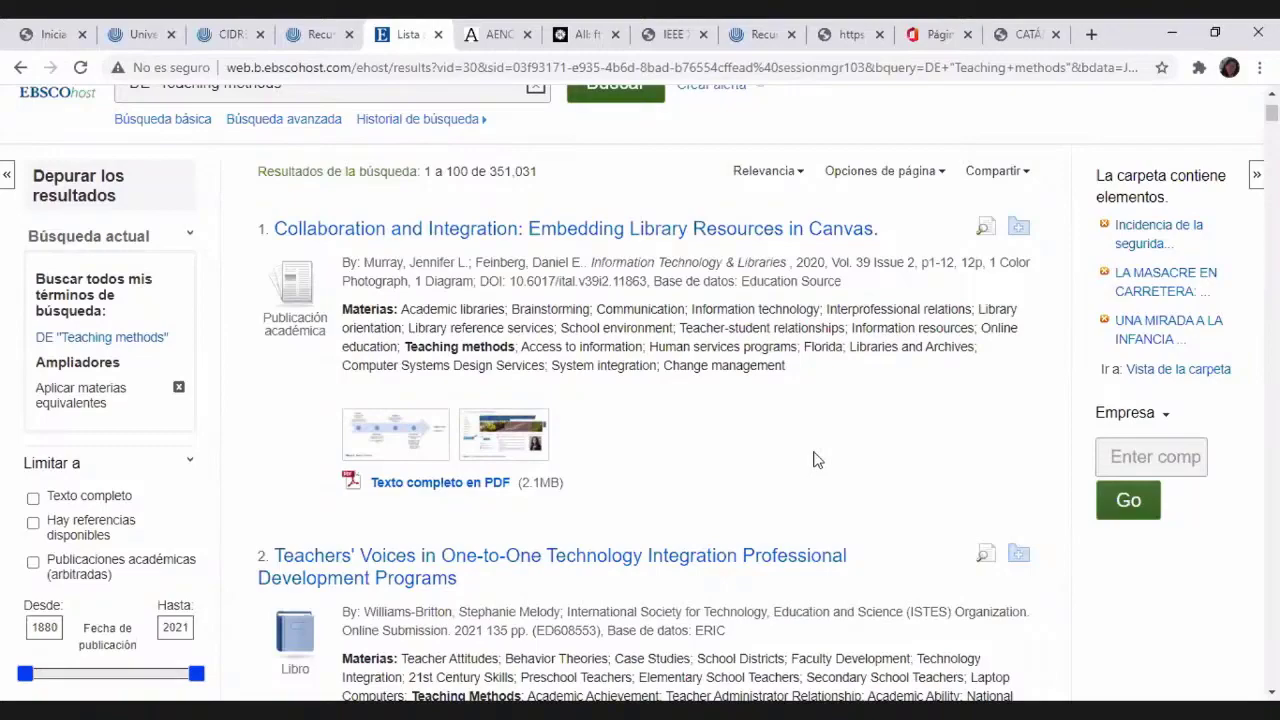
scroll(813, 459, "up", 1)
scroll(644, 398, "down", 1)
scroll(644, 398, "down", 5)
scroll(644, 398, "down", 2)
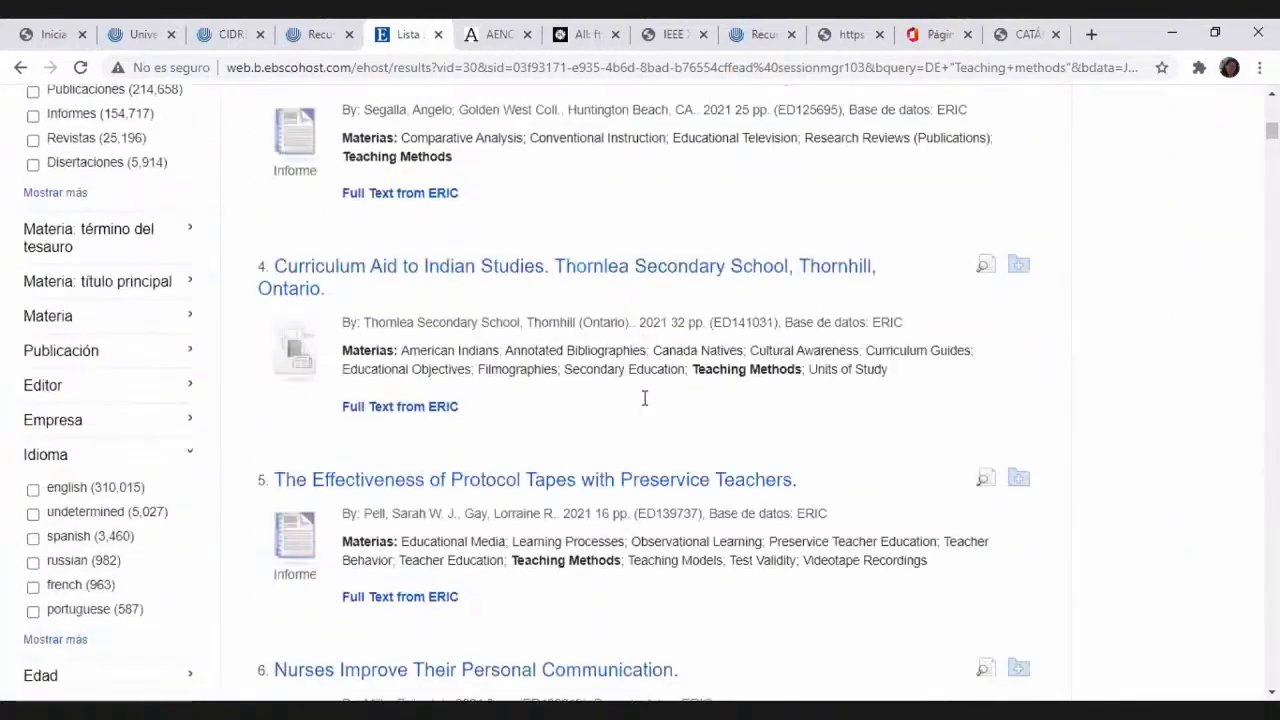
scroll(644, 398, "up", 6)
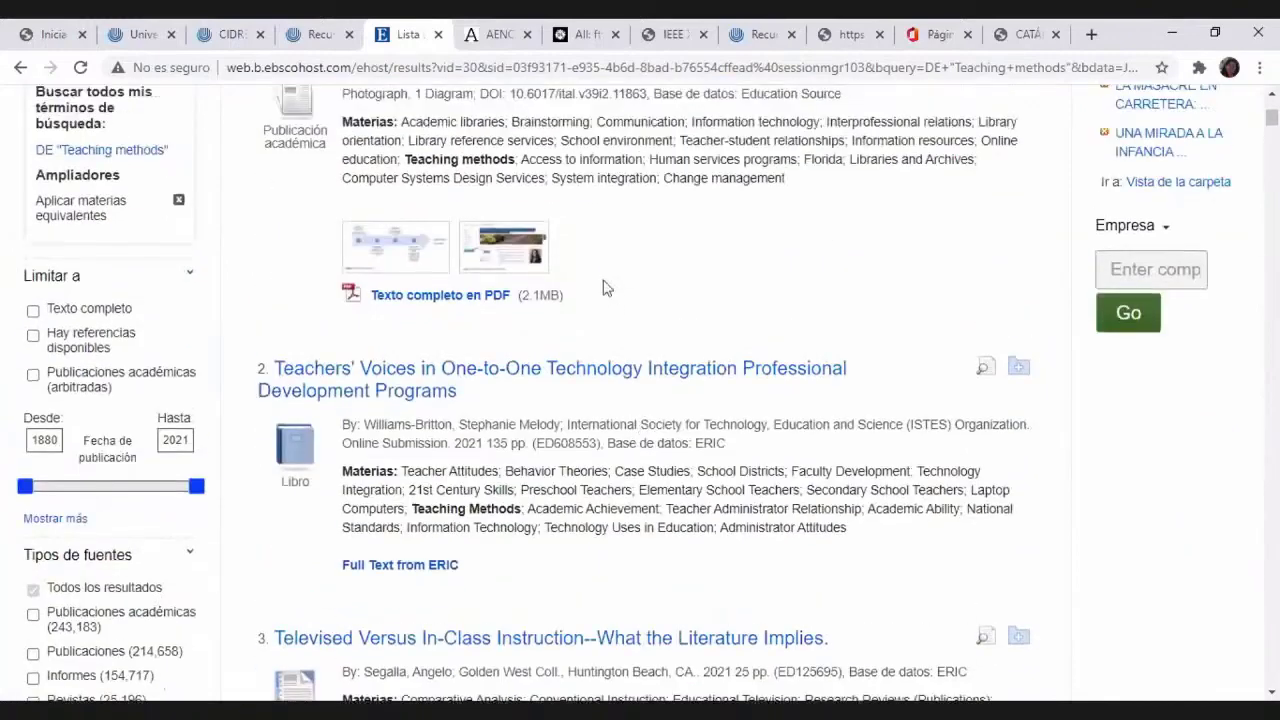
Return to the record of the reciprocal teaching article and examine its details and its print, e-mail, save and citation tools
left_click(20, 68)
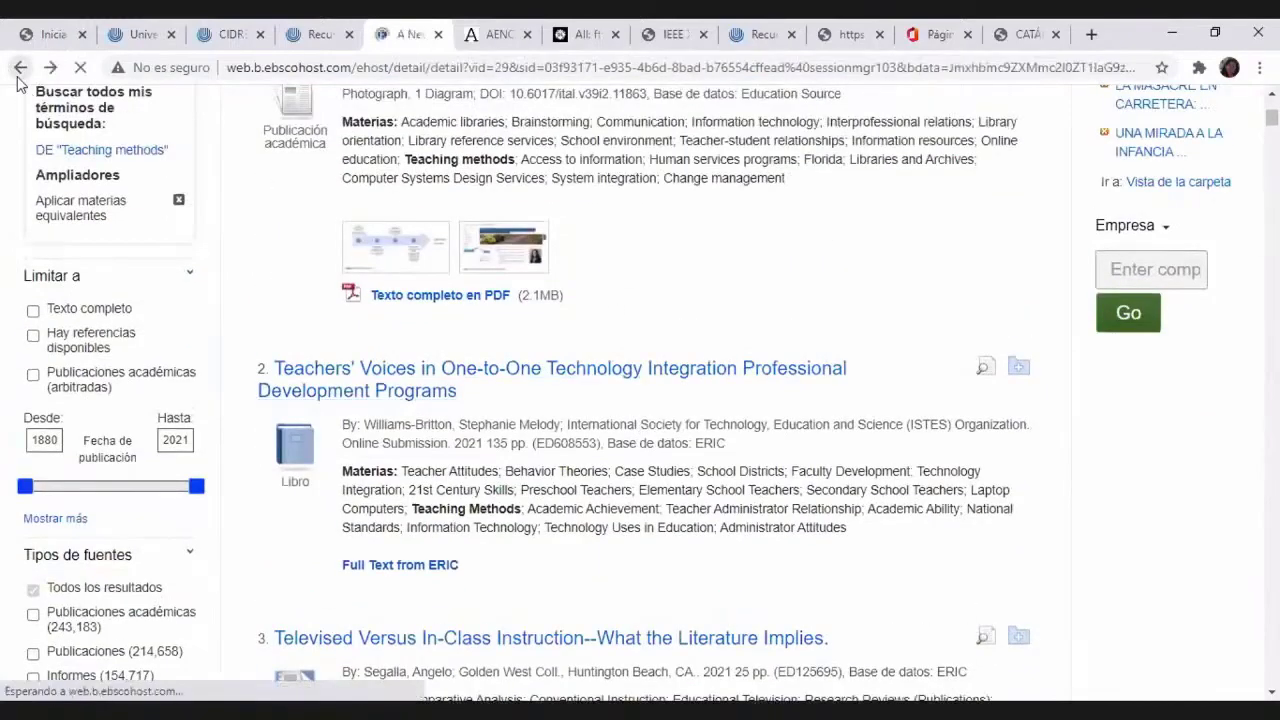
scroll(684, 219, "up", 2)
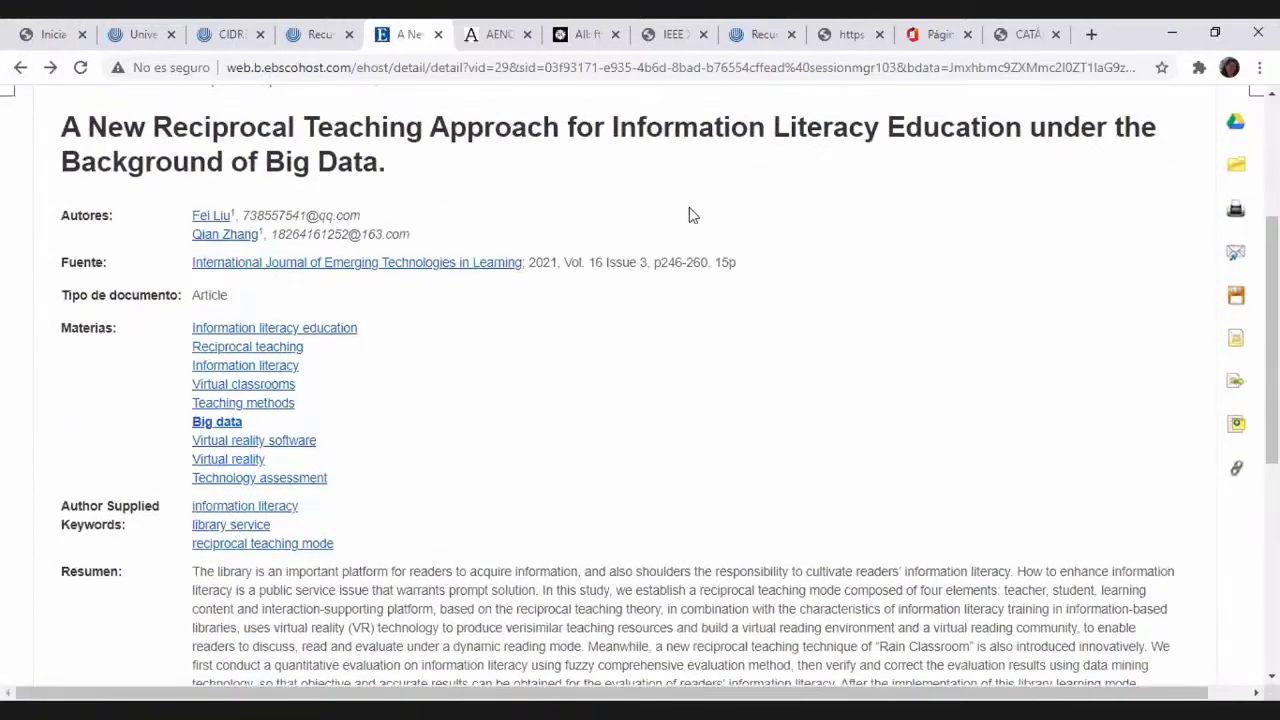
scroll(689, 215, "up", 1)
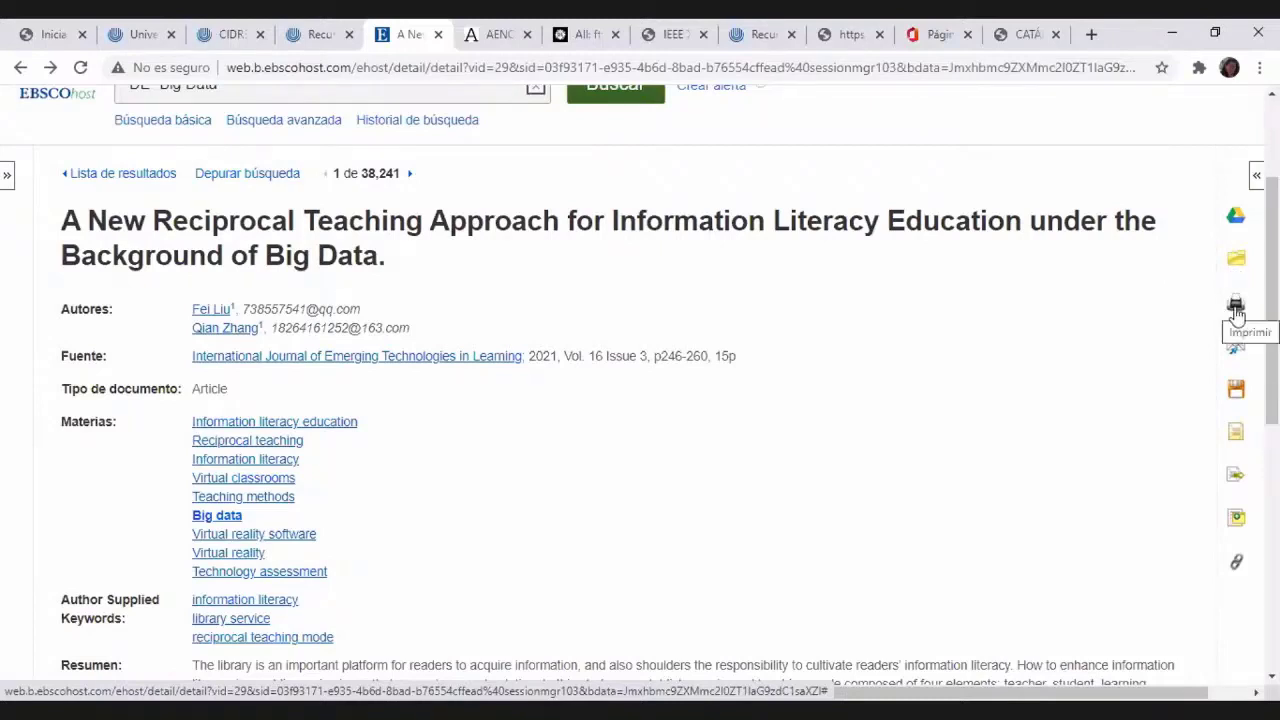
scroll(1238, 357, "down", 2)
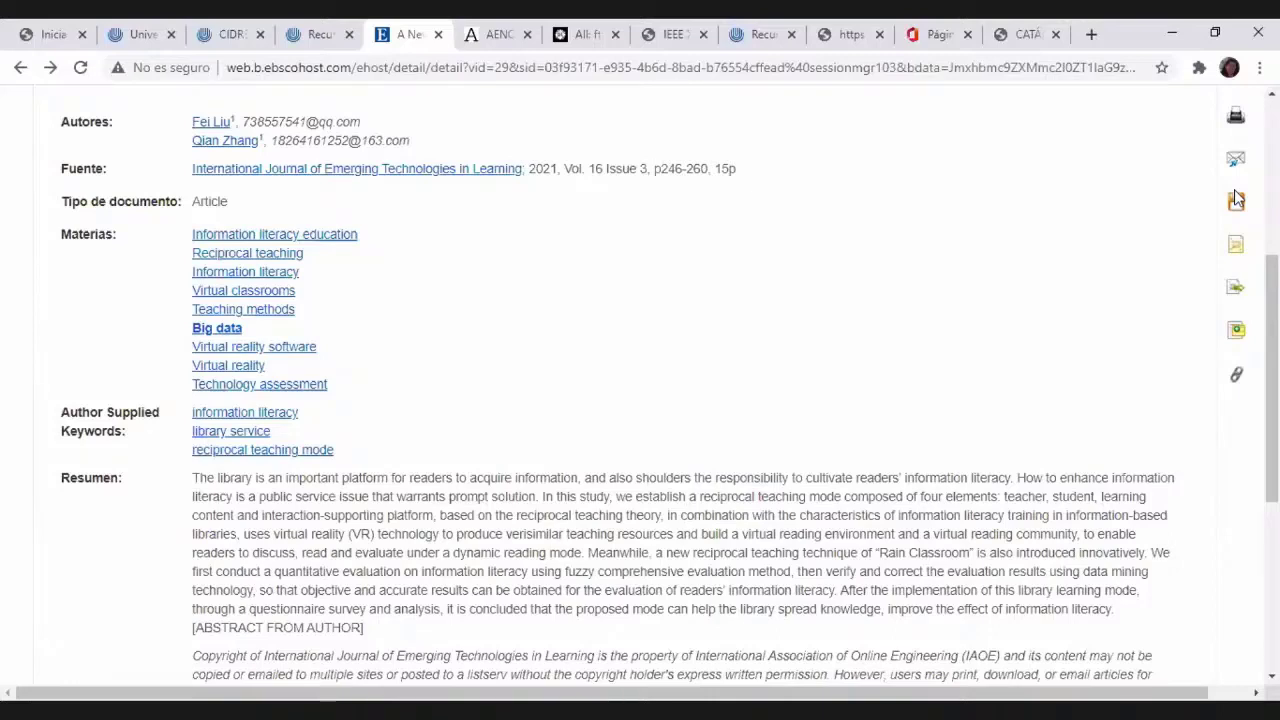
scroll(1000, 217, "up", 3)
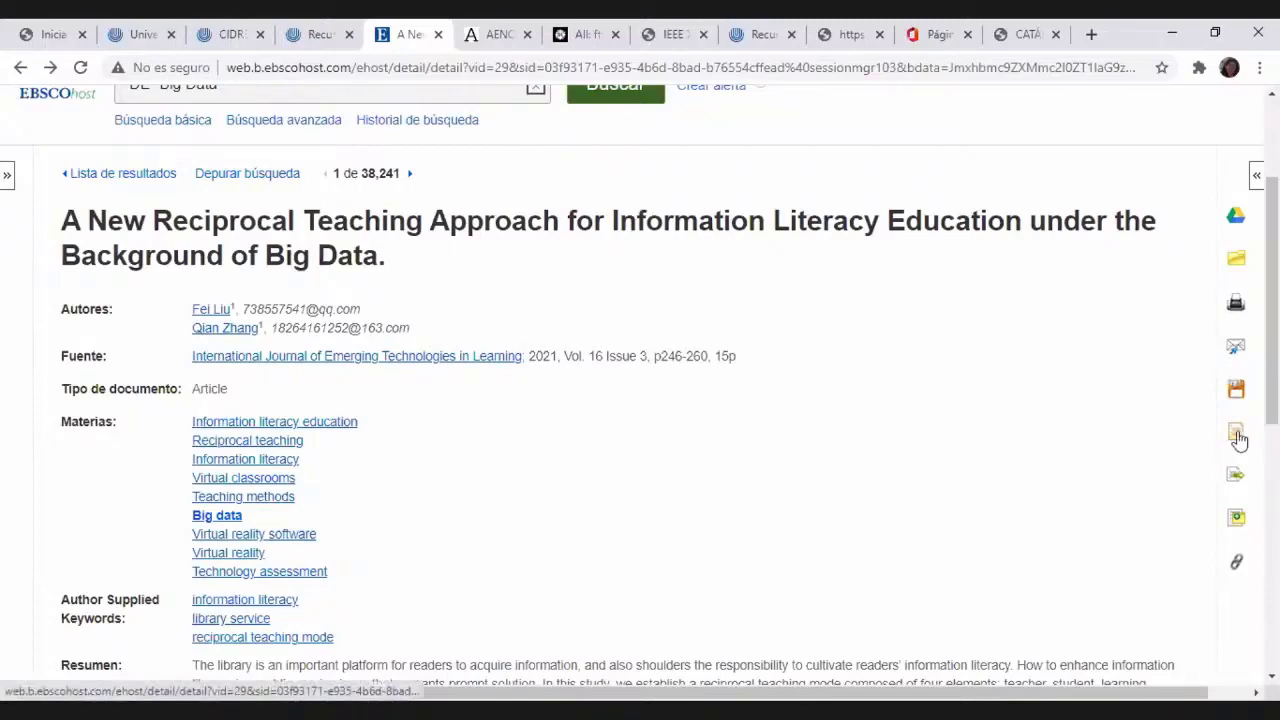
scroll(1103, 400, "down", 3)
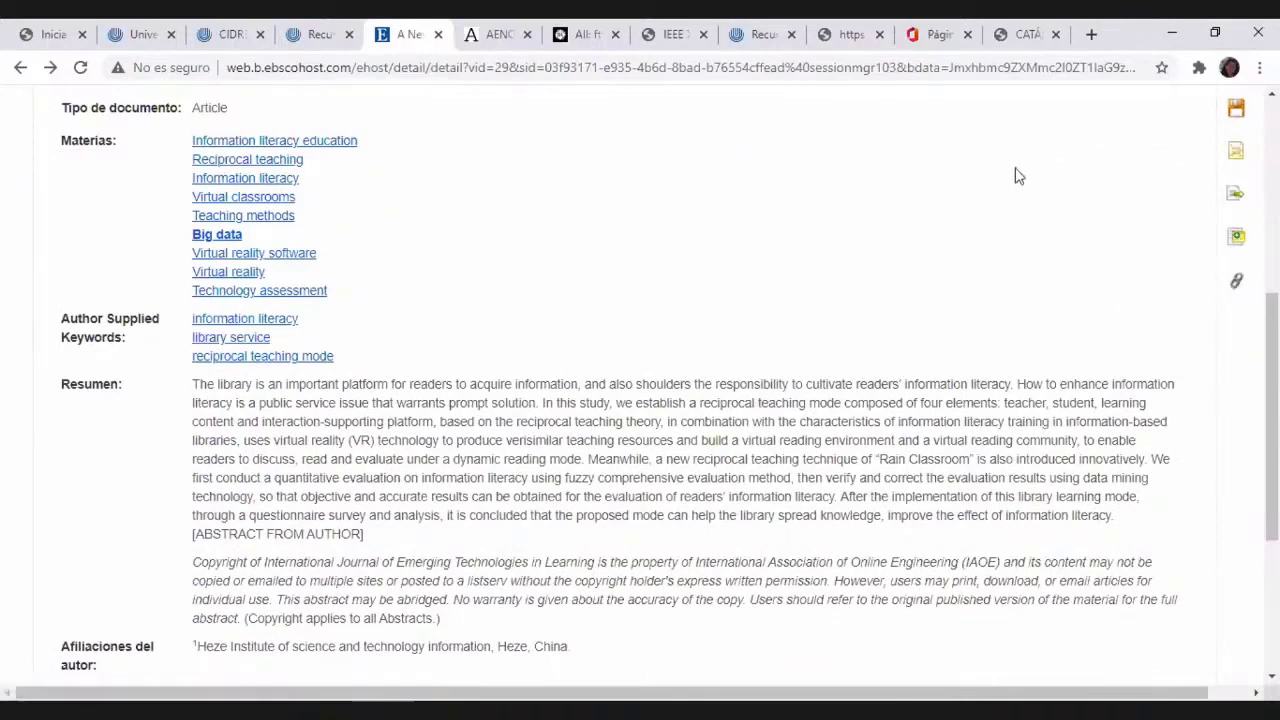
scroll(1016, 176, "up", 1)
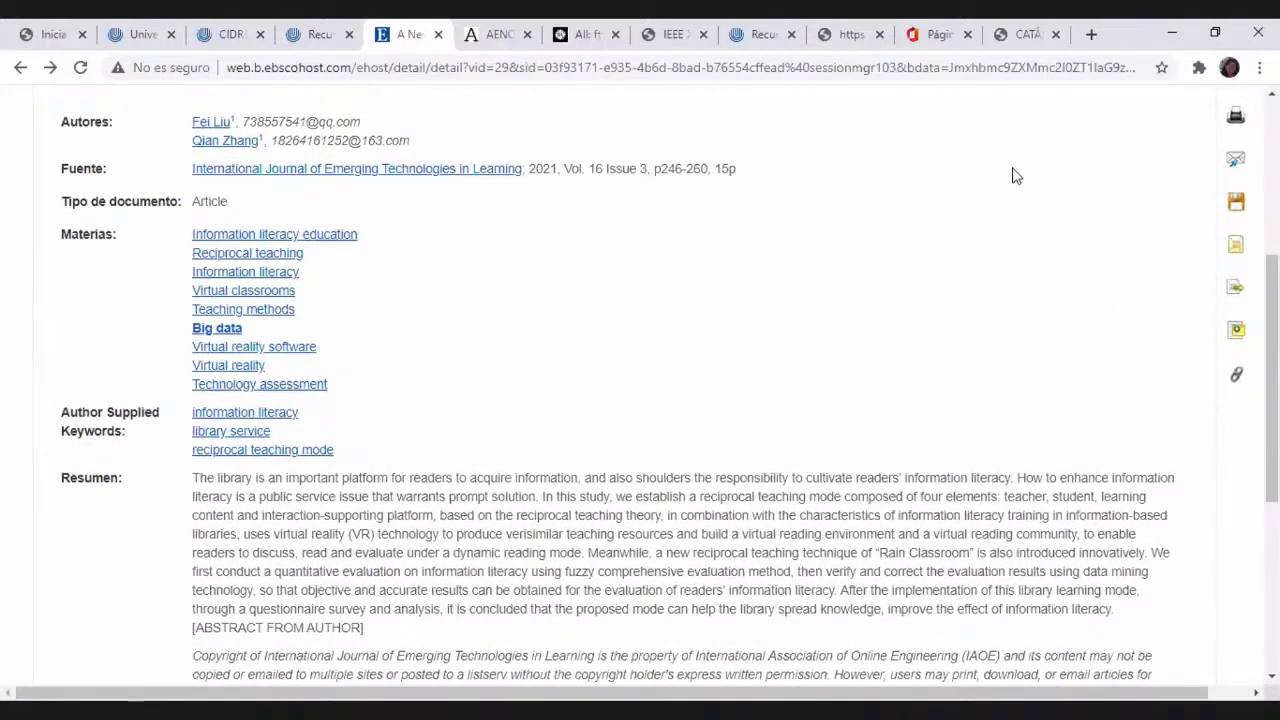
Display the article's citation formats and view the ABNT, AMA, APA and Chicago/Turbian Author-Date references
left_click(1237, 254)
scroll(790, 248, "down", 2)
scroll(790, 248, "down", 2)
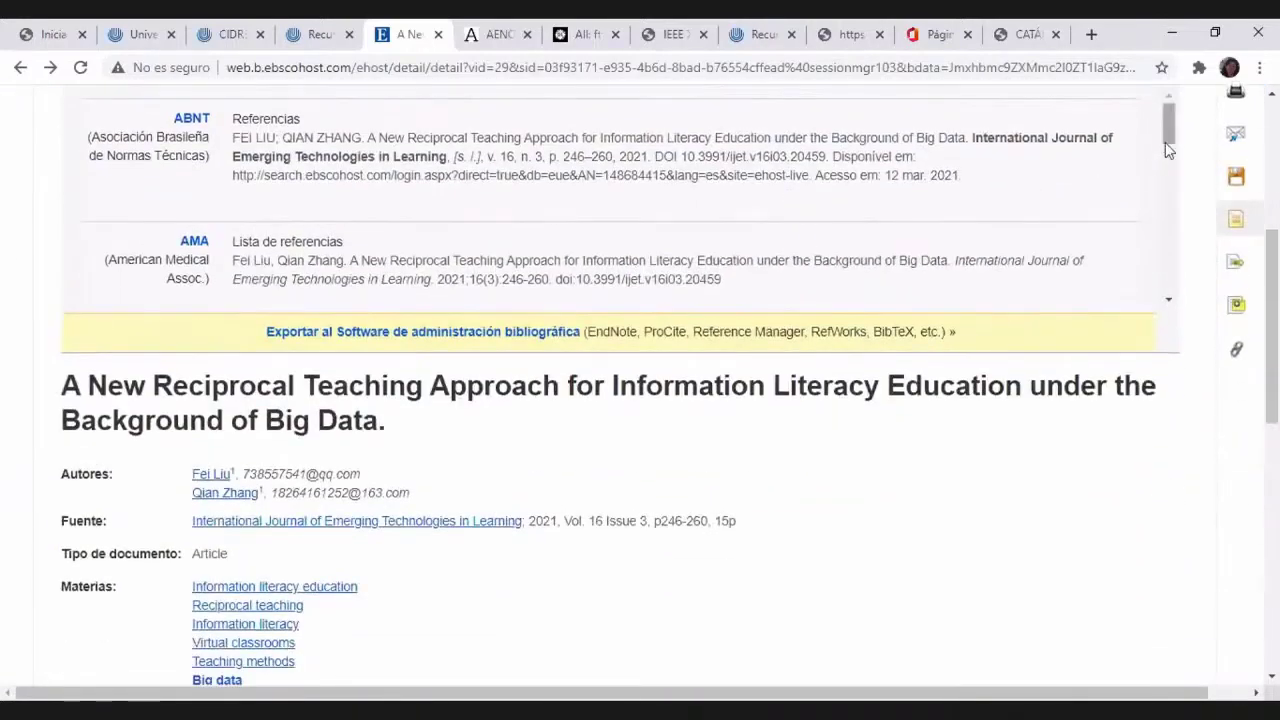
left_click_drag(1168, 130, 1175, 160)
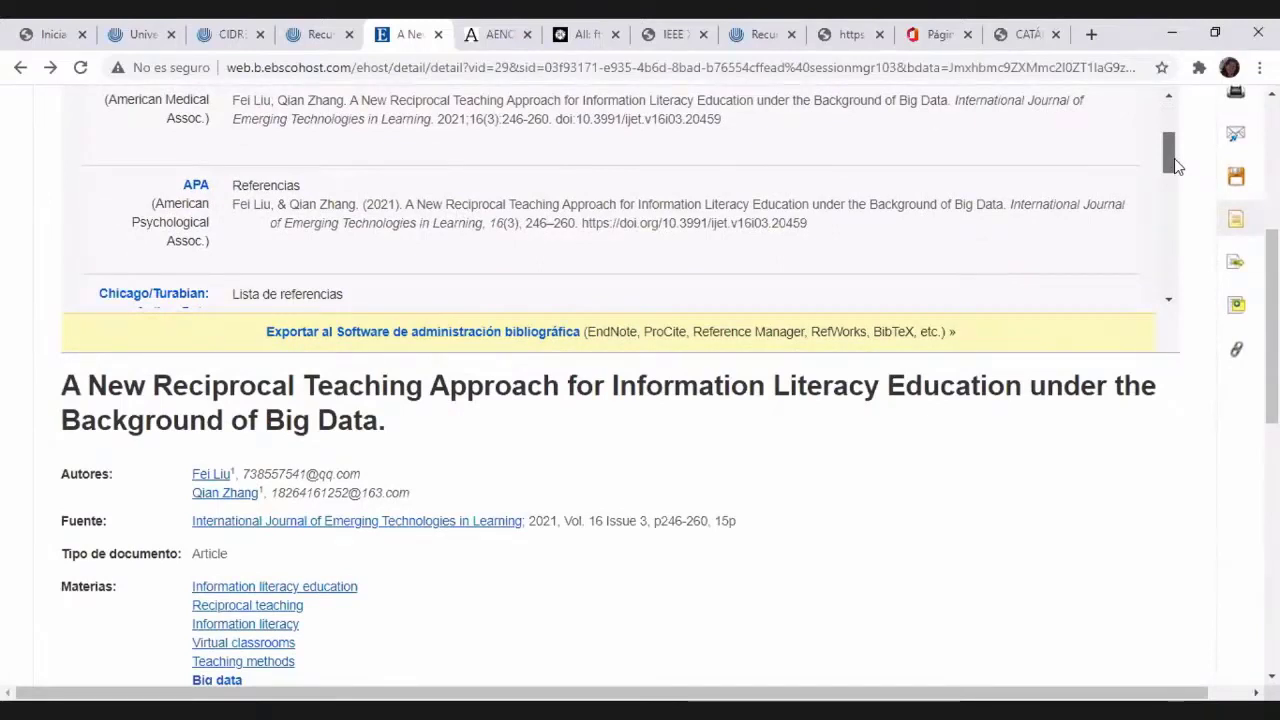
mouse_move(1174, 160)
left_mouse_down()
mouse_move(1189, 286)
mouse_move(1186, 180)
left_mouse_up()
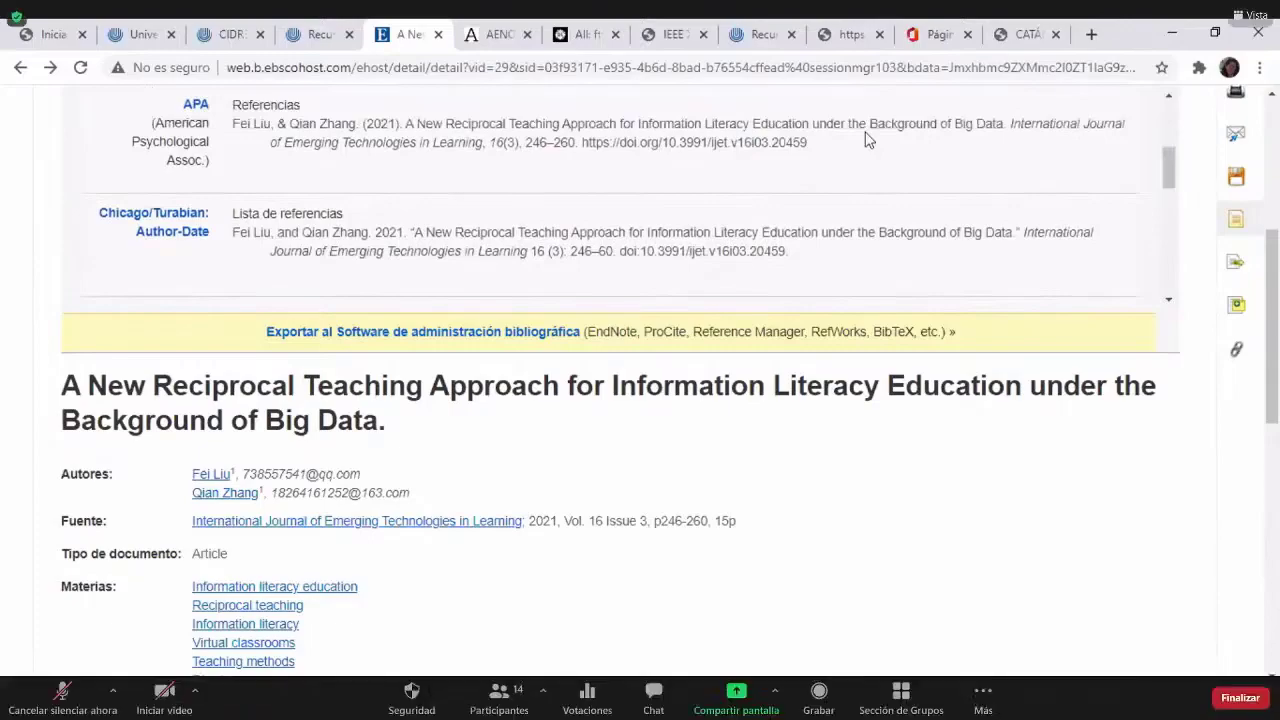
Clear the stray text selection and view the remaining citation formats, including Harvard, Chicago/Turabian Humanities and MLA
scroll(394, 200, "up", 2)
left_click_drag(220, 222, 700, 412)
scroll(700, 412, "down", 4)
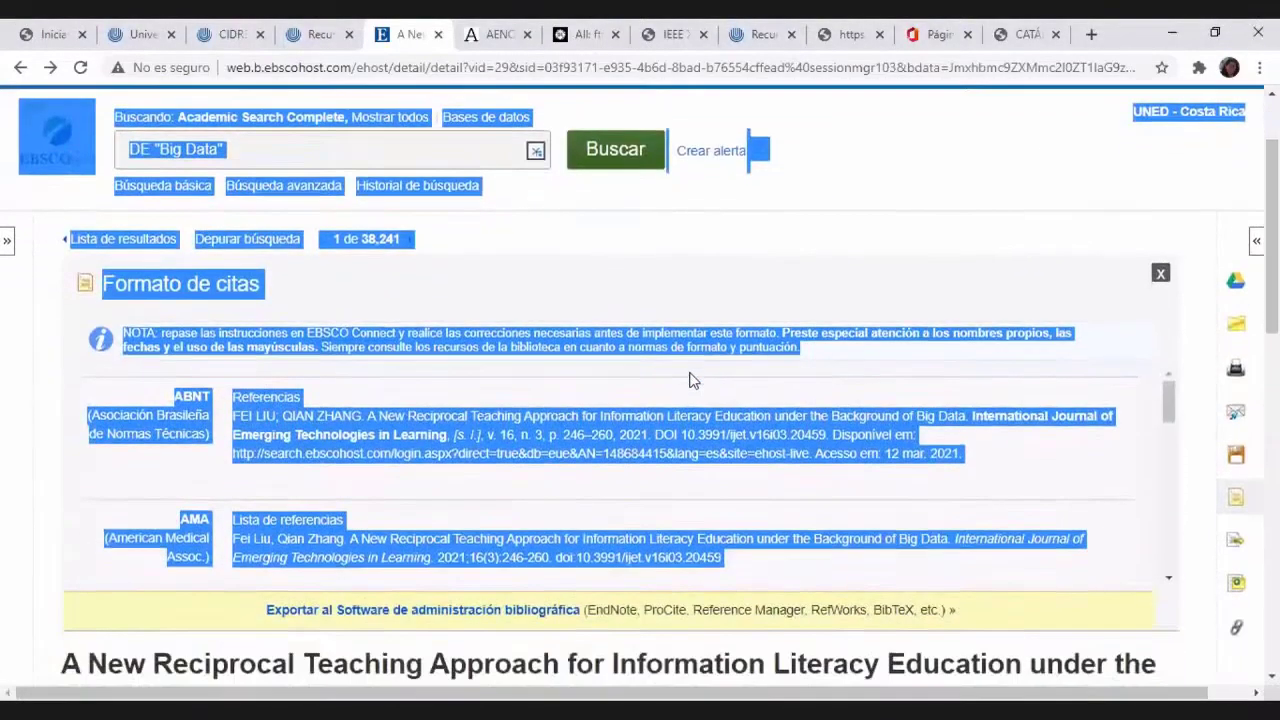
left_click(718, 424)
scroll(896, 414, "down", 3)
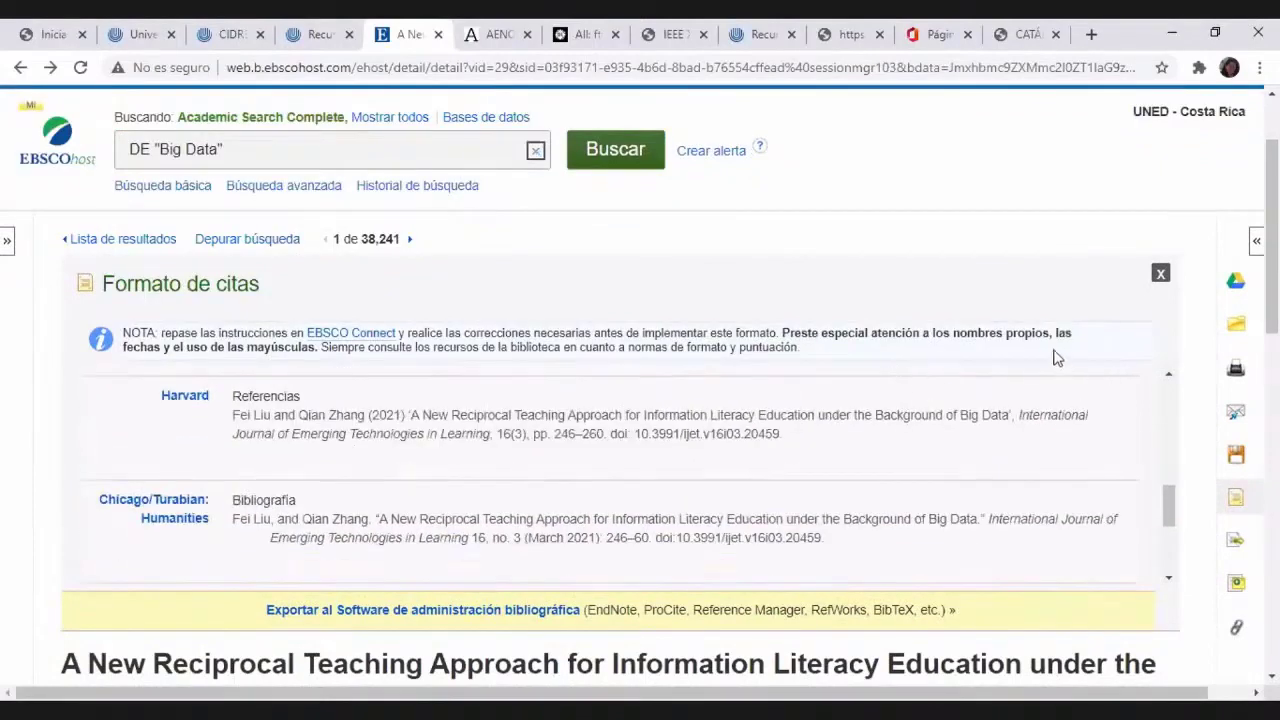
scroll(1040, 356, "down", 2)
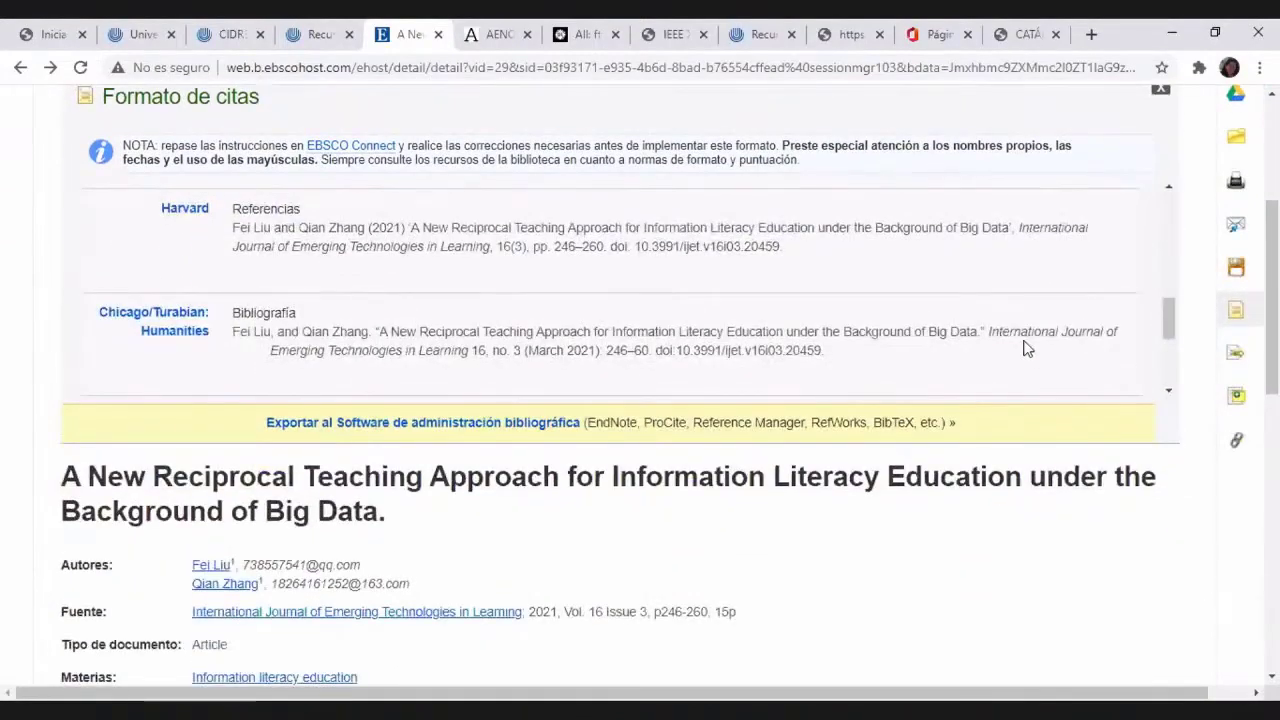
scroll(1016, 340, "down", 1)
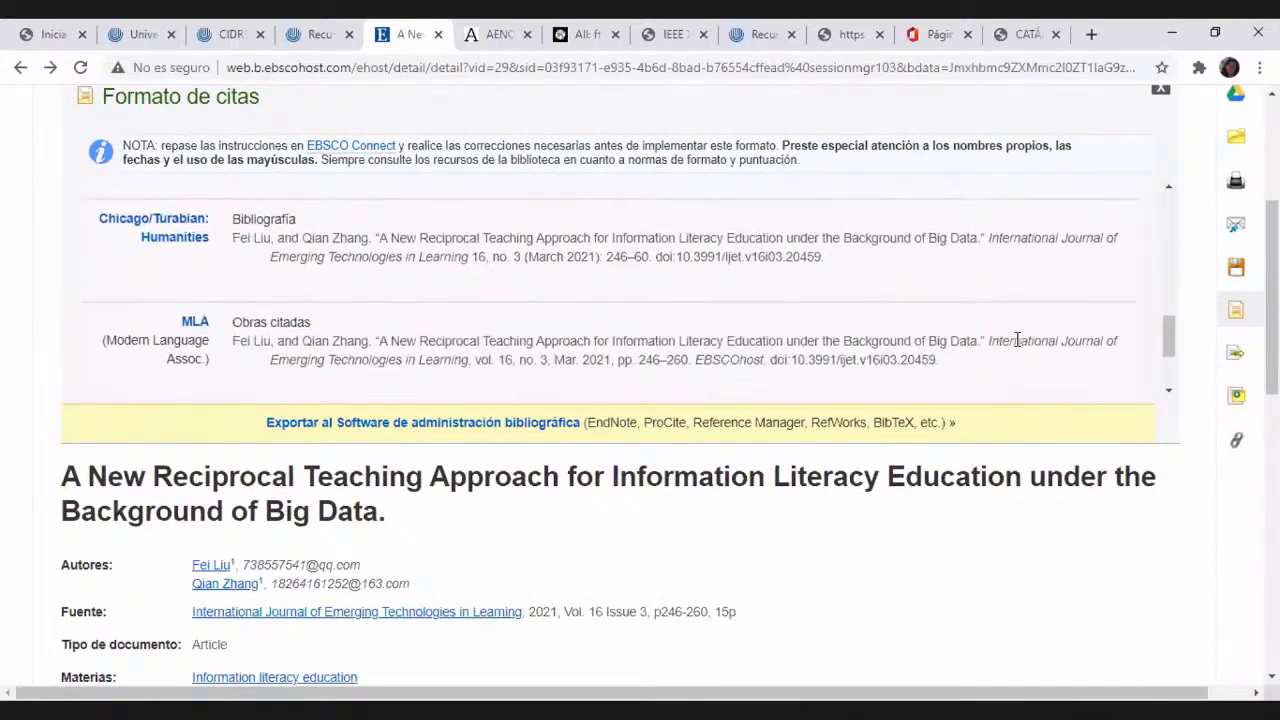
View the article's notes area and Export Manager options, and close the EBSCOhost page
left_click(1236, 399)
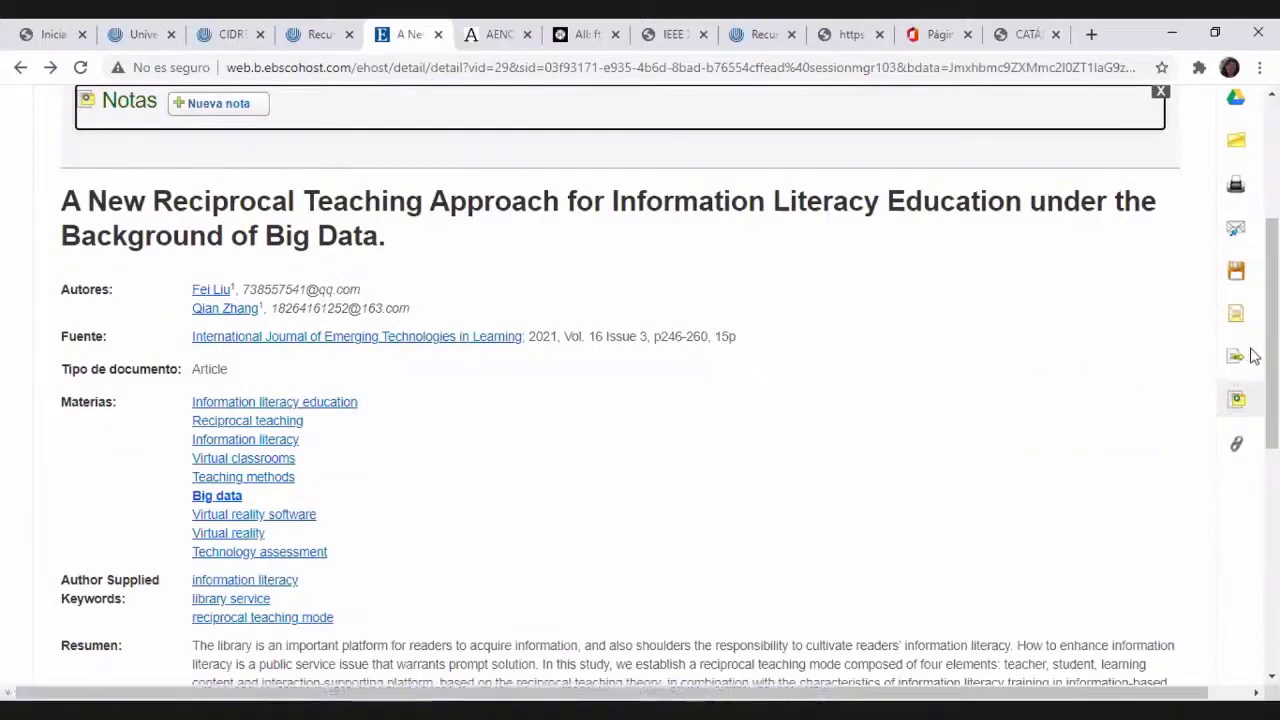
left_click(1235, 362)
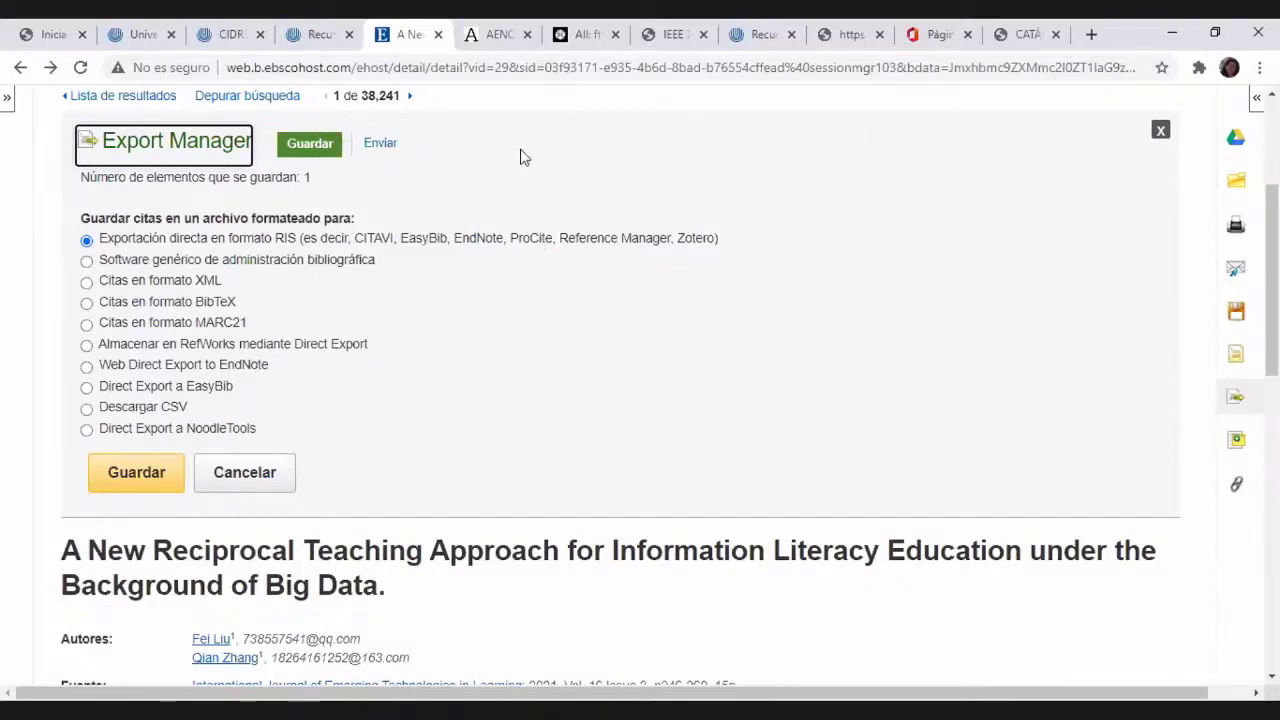
left_click(437, 35)
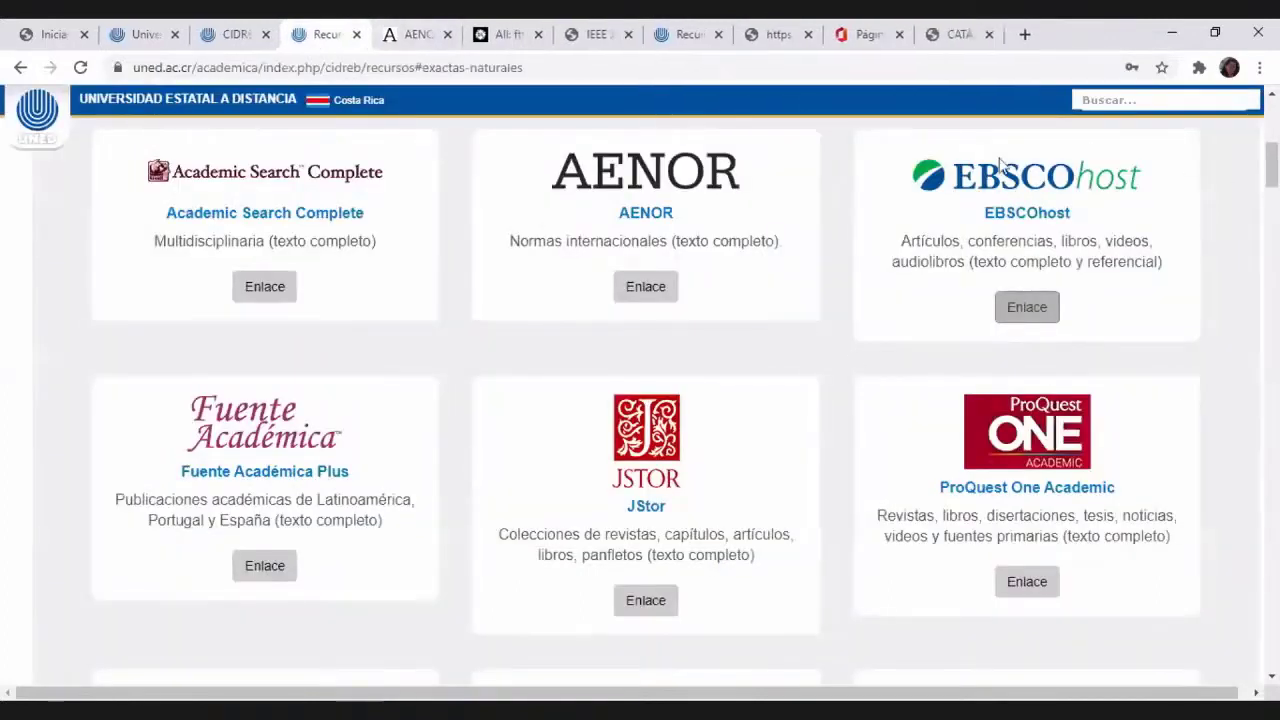
Open JSTOR from UNED's list of digital resources and look over its home page
scroll(808, 276, "up", 1)
scroll(808, 276, "down", 3)
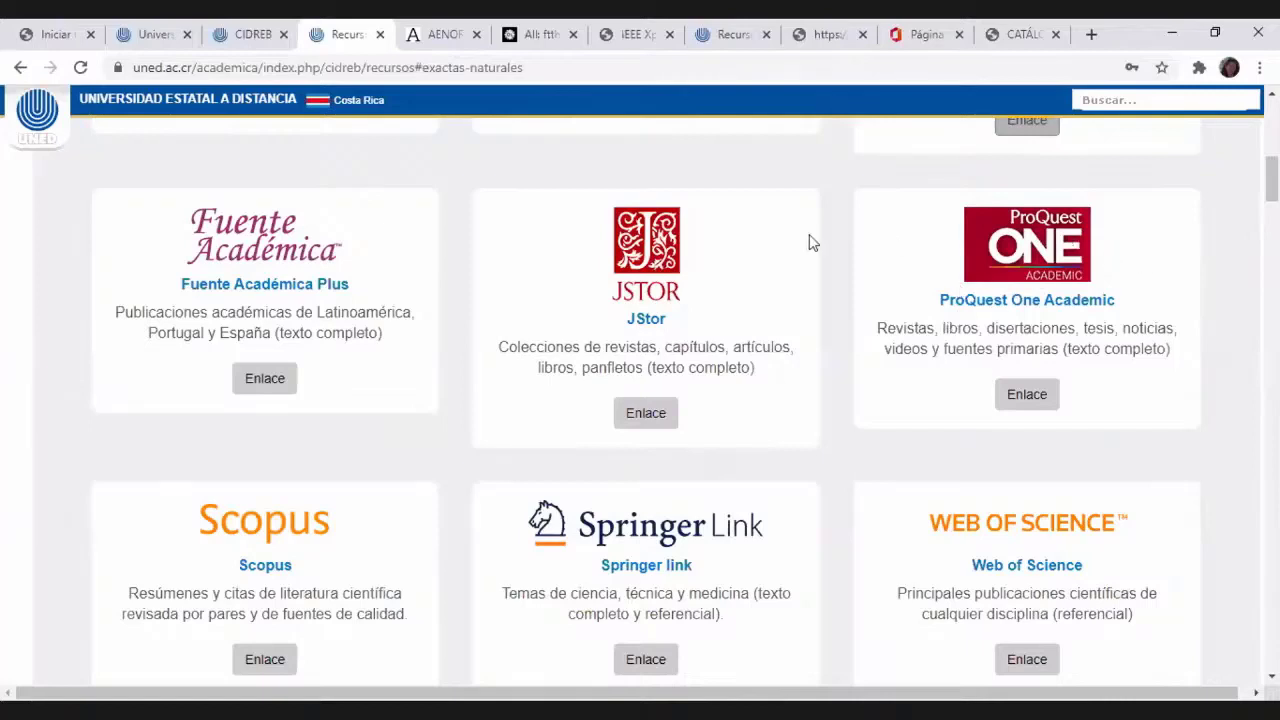
scroll(835, 271, "down", 1)
left_click(651, 326)
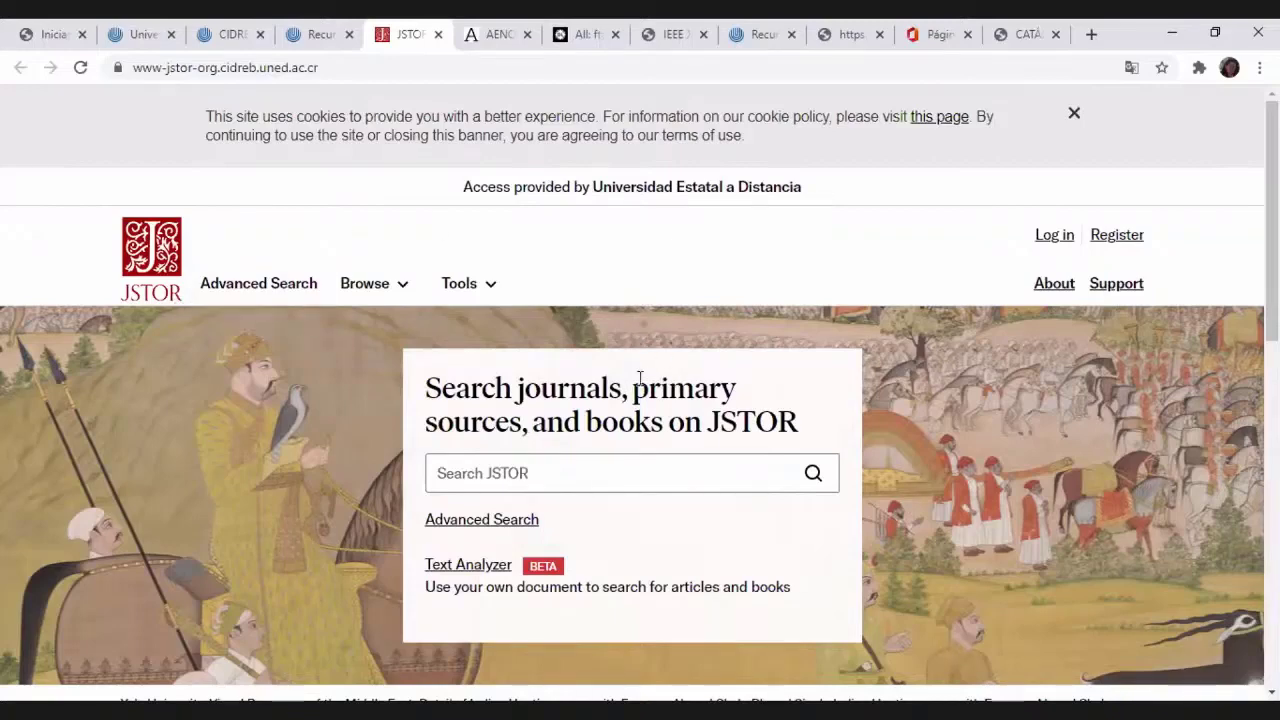
scroll(642, 376, "down", 2)
scroll(643, 380, "up", 1)
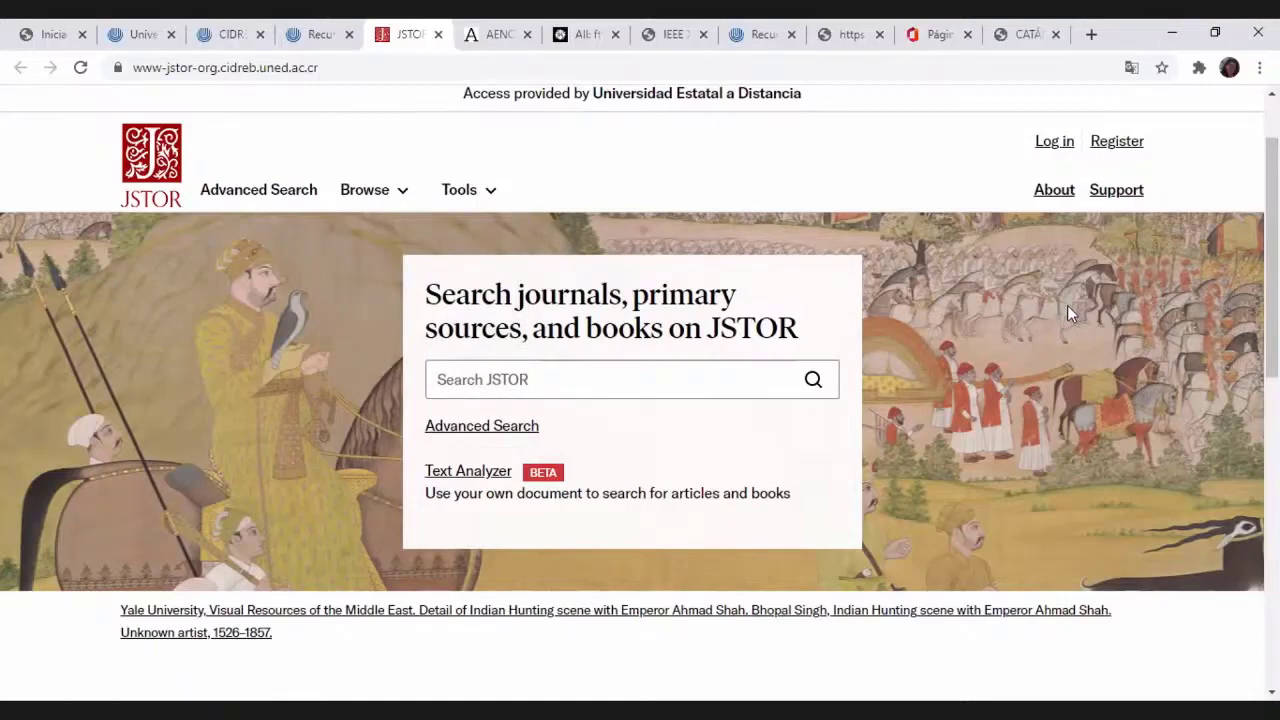
scroll(457, 471, "down", 1)
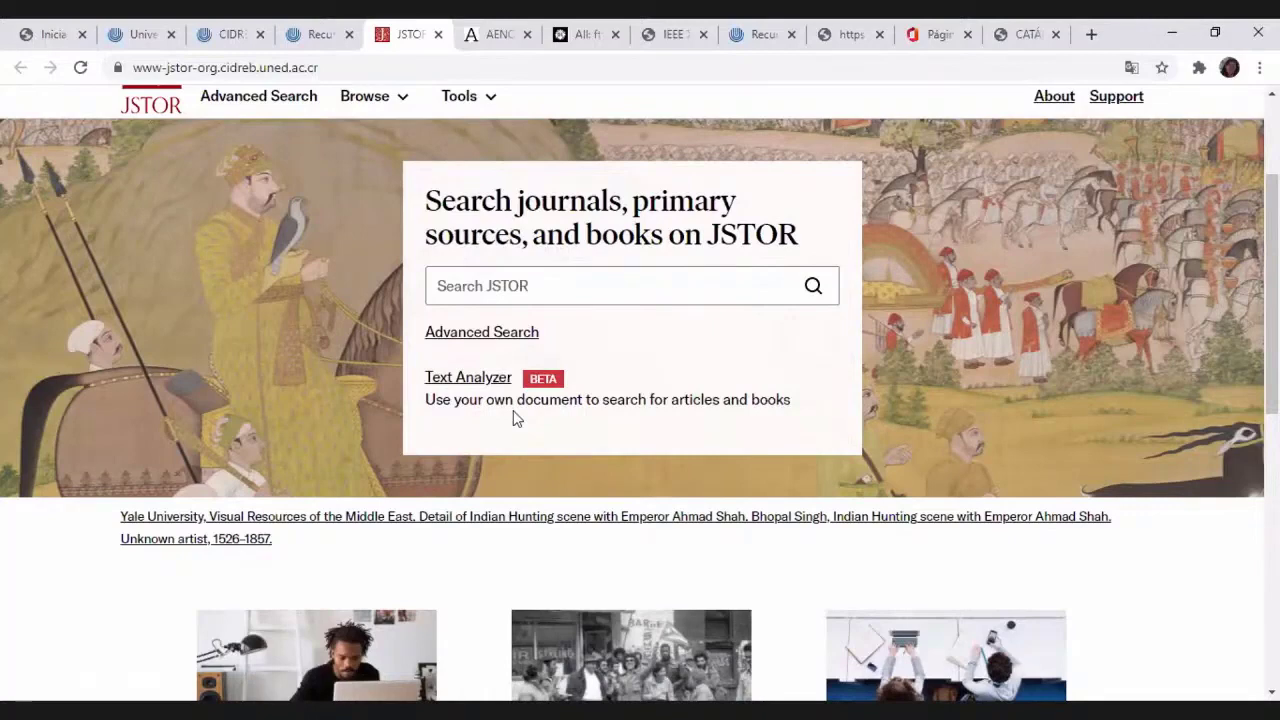
Open JSTOR's Text Analyzer, dismiss the cookie notice and view the document upload area
left_click(445, 383)
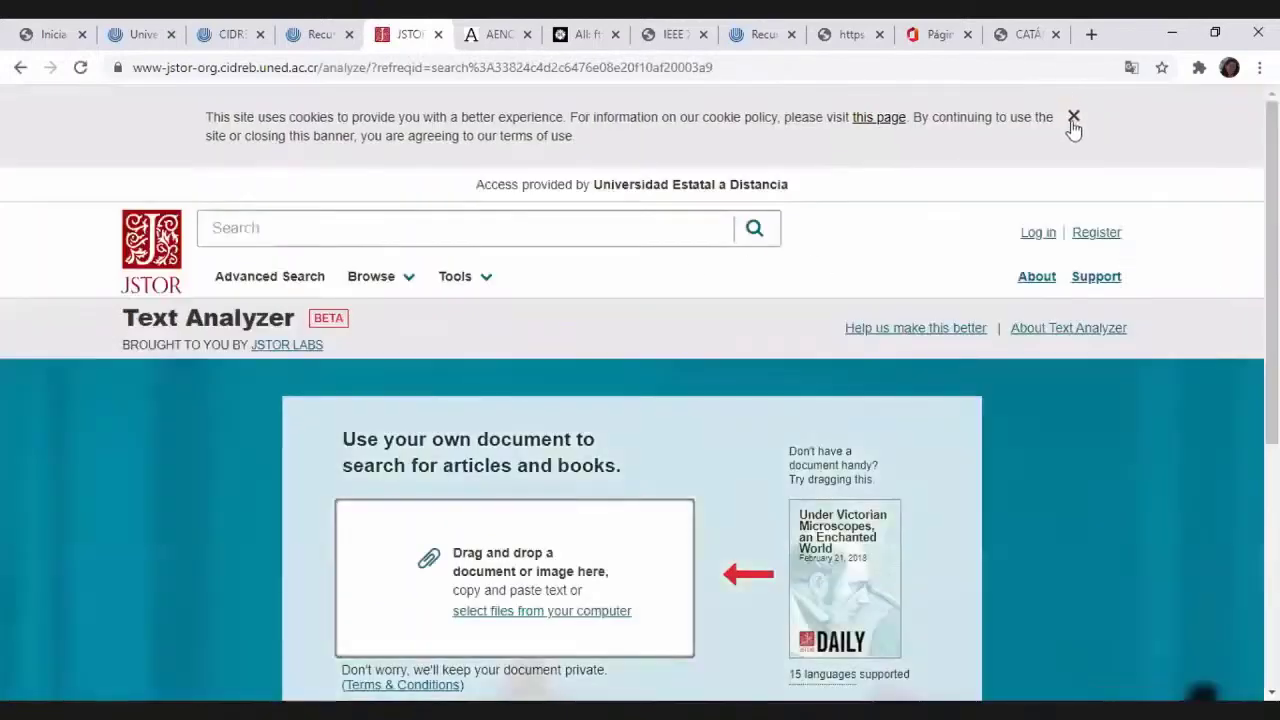
left_click(1073, 118)
scroll(794, 262, "down", 2)
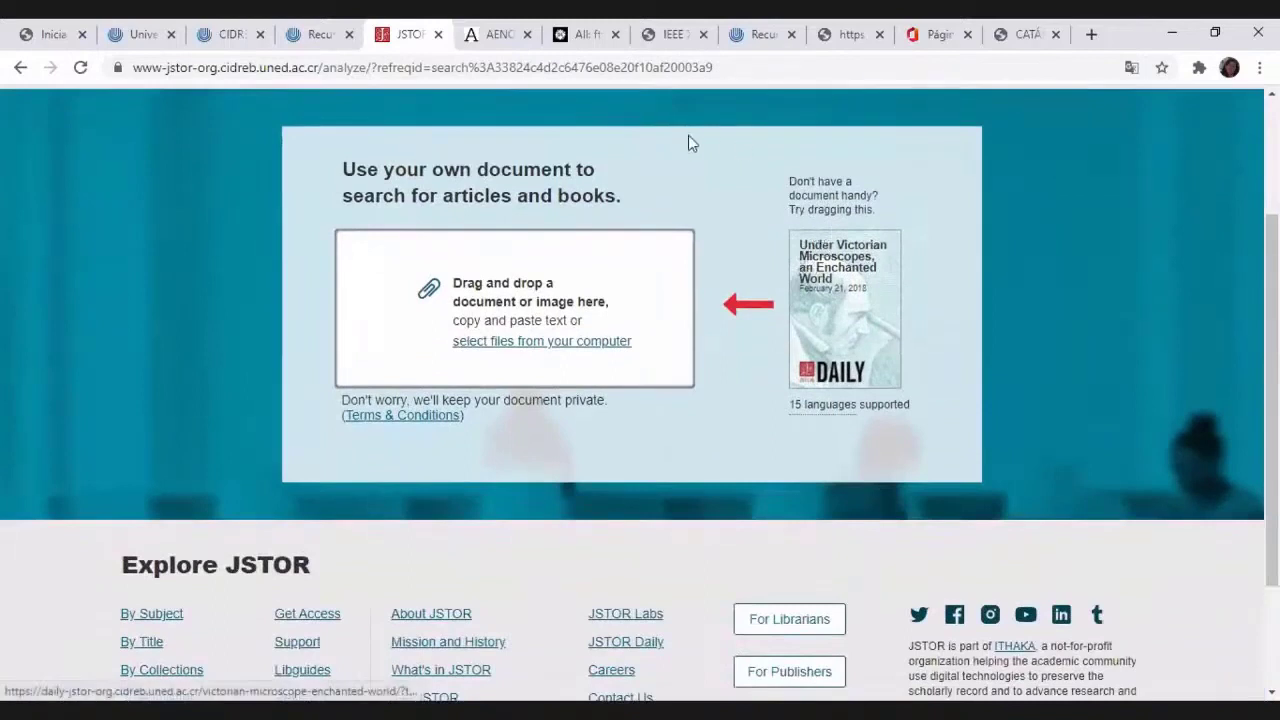
scroll(656, 130, "down", 1)
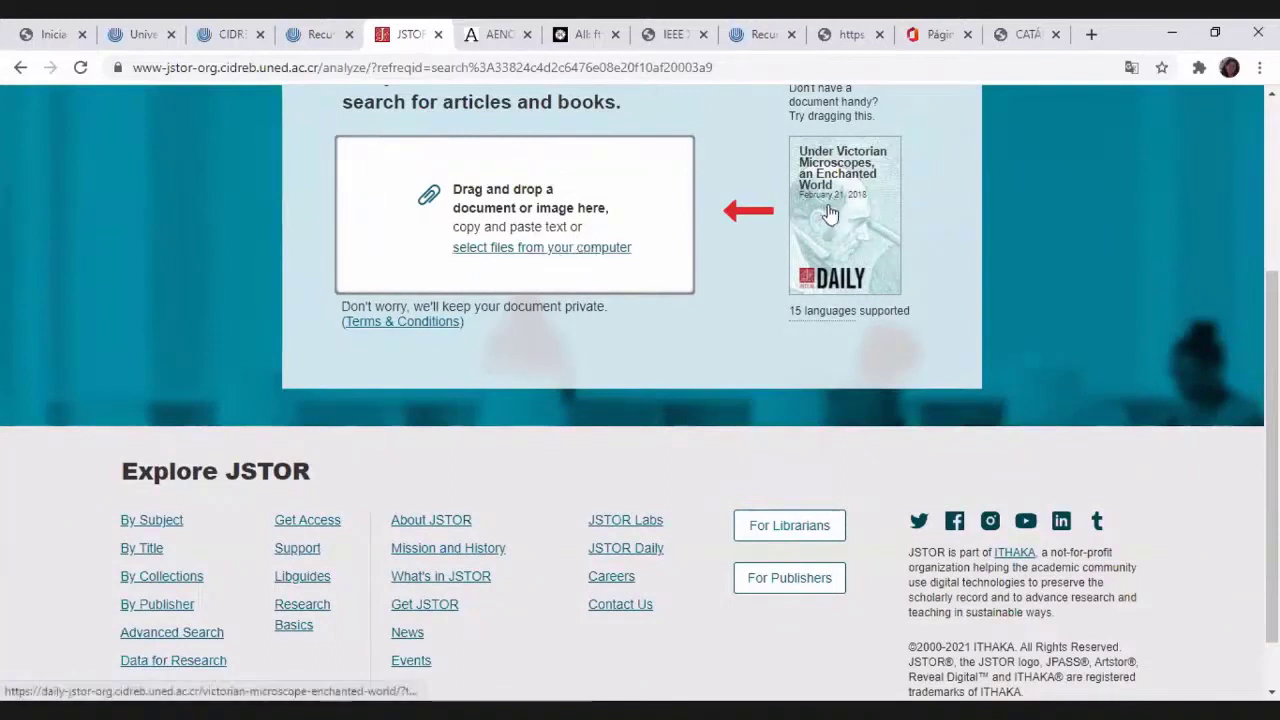
Analyze the sample document "Under Victorian Microscopes, an Enchanted World" and review the suggested articles, closing the AENOR and ACM pages meanwhile
left_click_drag(829, 213, 573, 125)
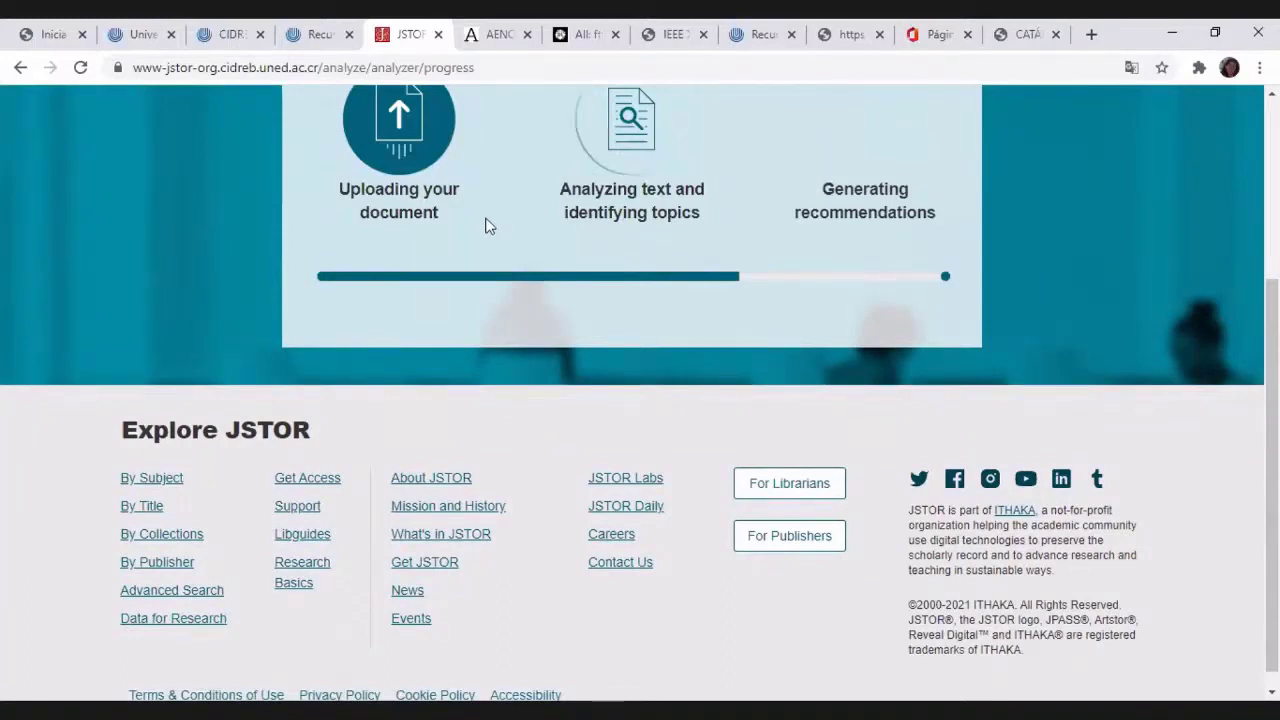
left_click(526, 34)
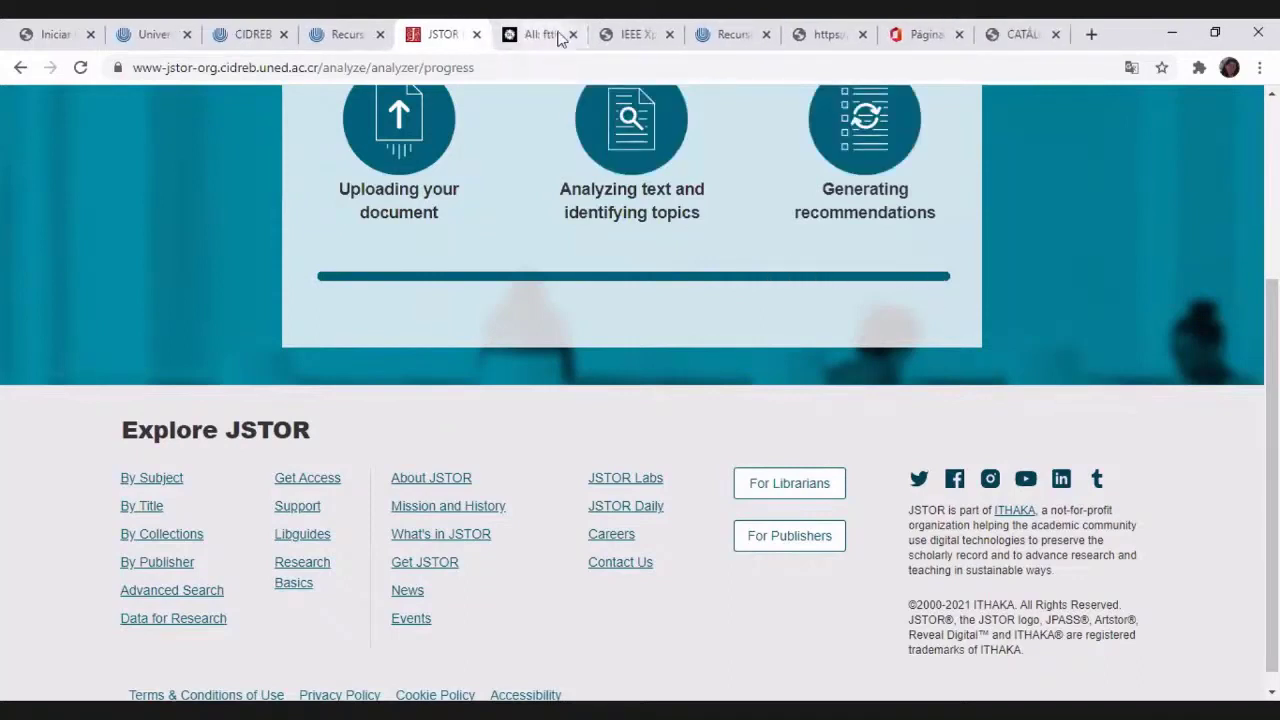
left_click(574, 35)
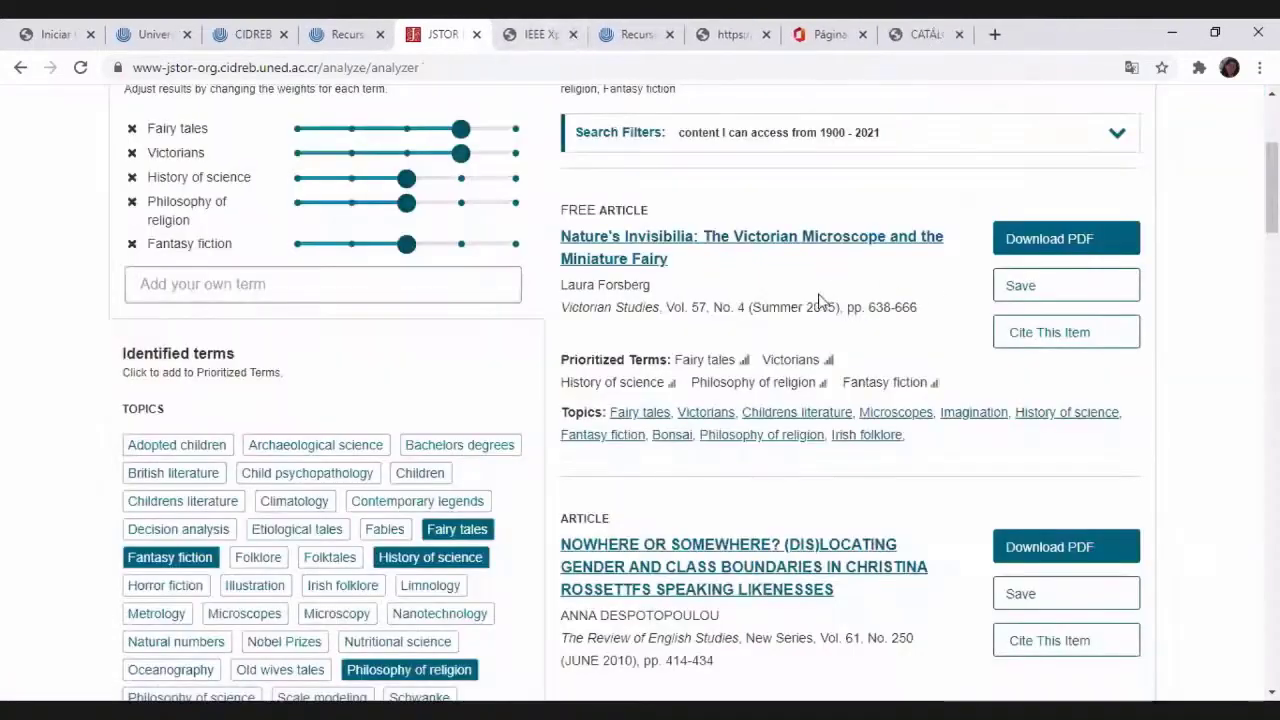
scroll(819, 292, "down", 2)
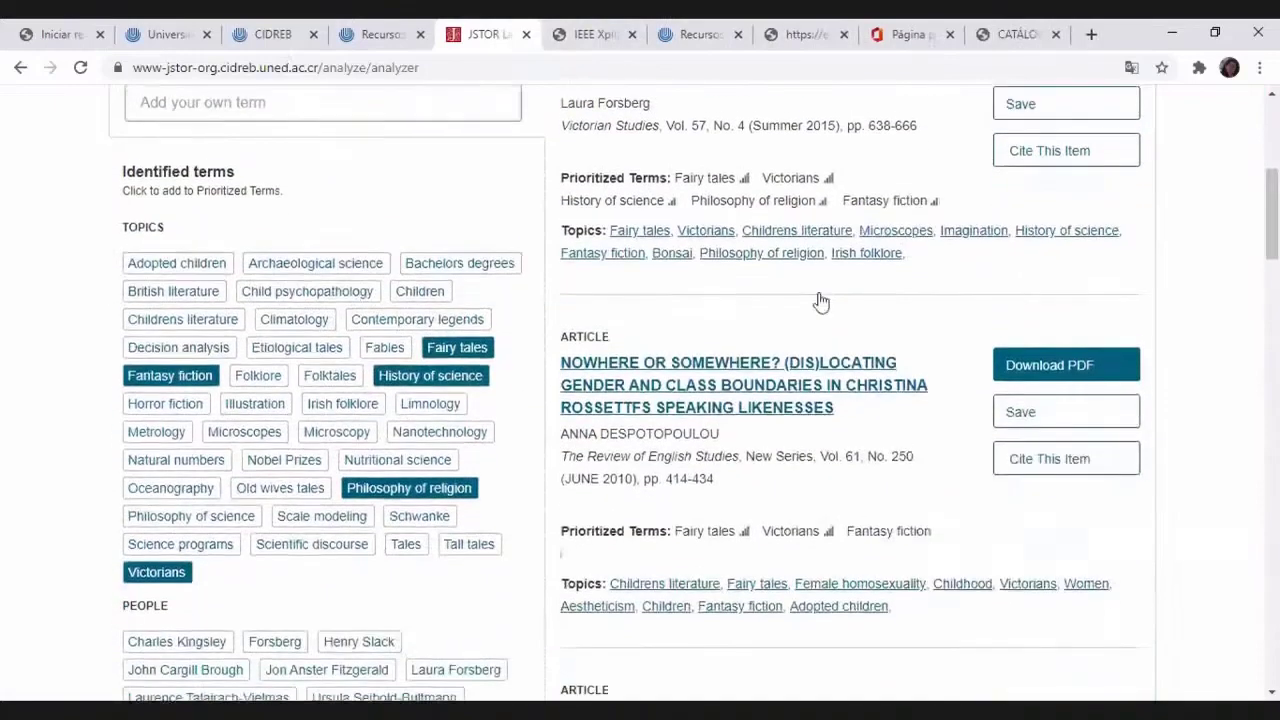
Raise the Fantasy fiction term to its maximum weight and lower Fairy tales and Victorians to their minimum weight
scroll(819, 292, "up", 3)
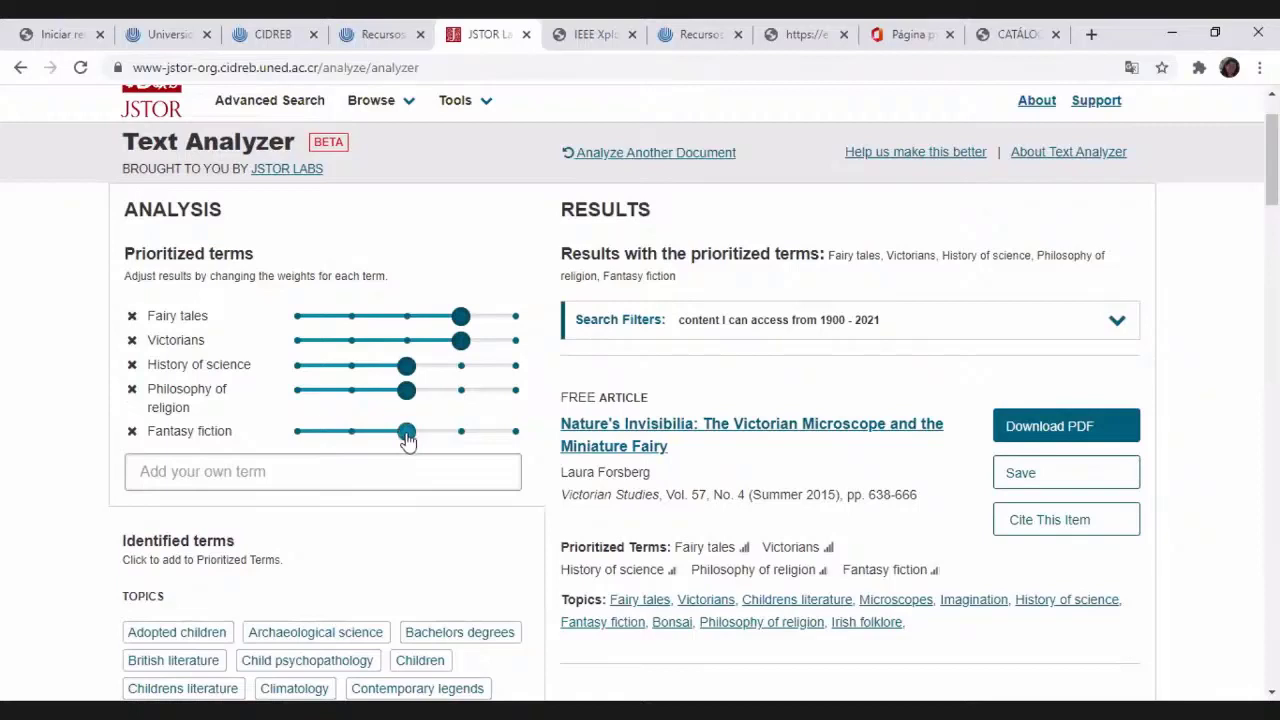
left_click_drag(408, 440, 532, 443)
left_click(515, 434)
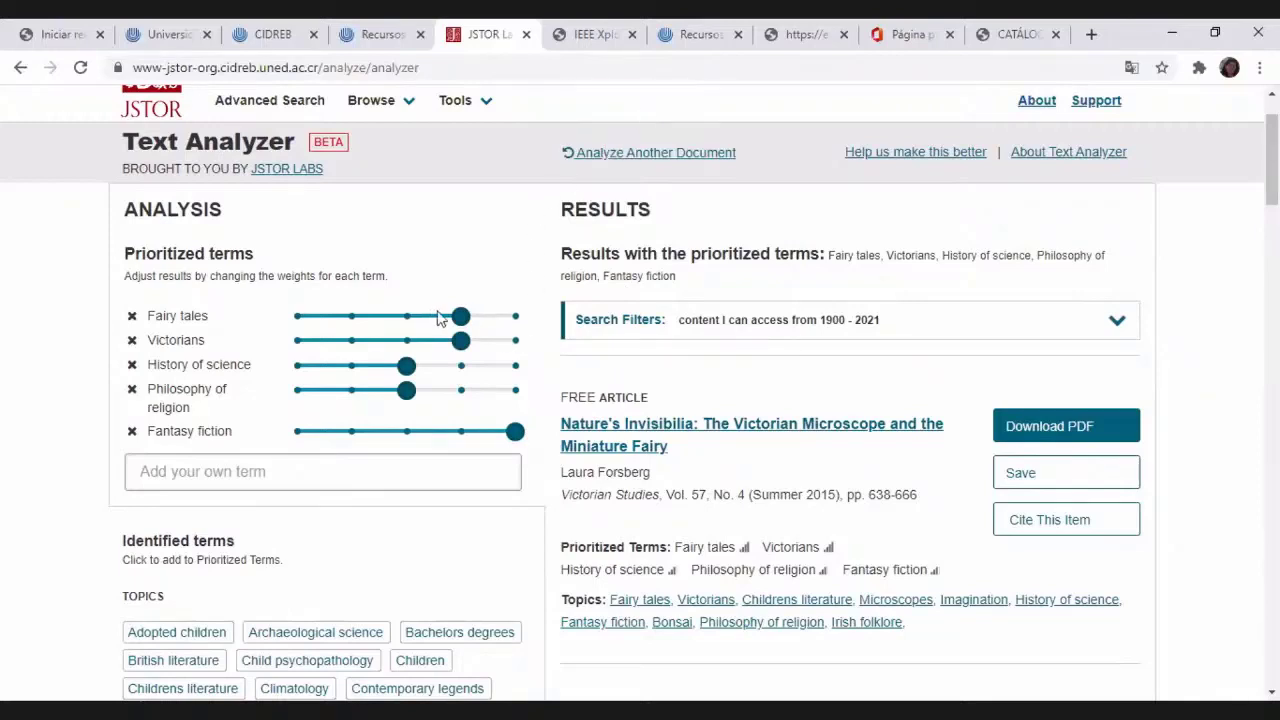
left_click_drag(460, 318, 297, 318)
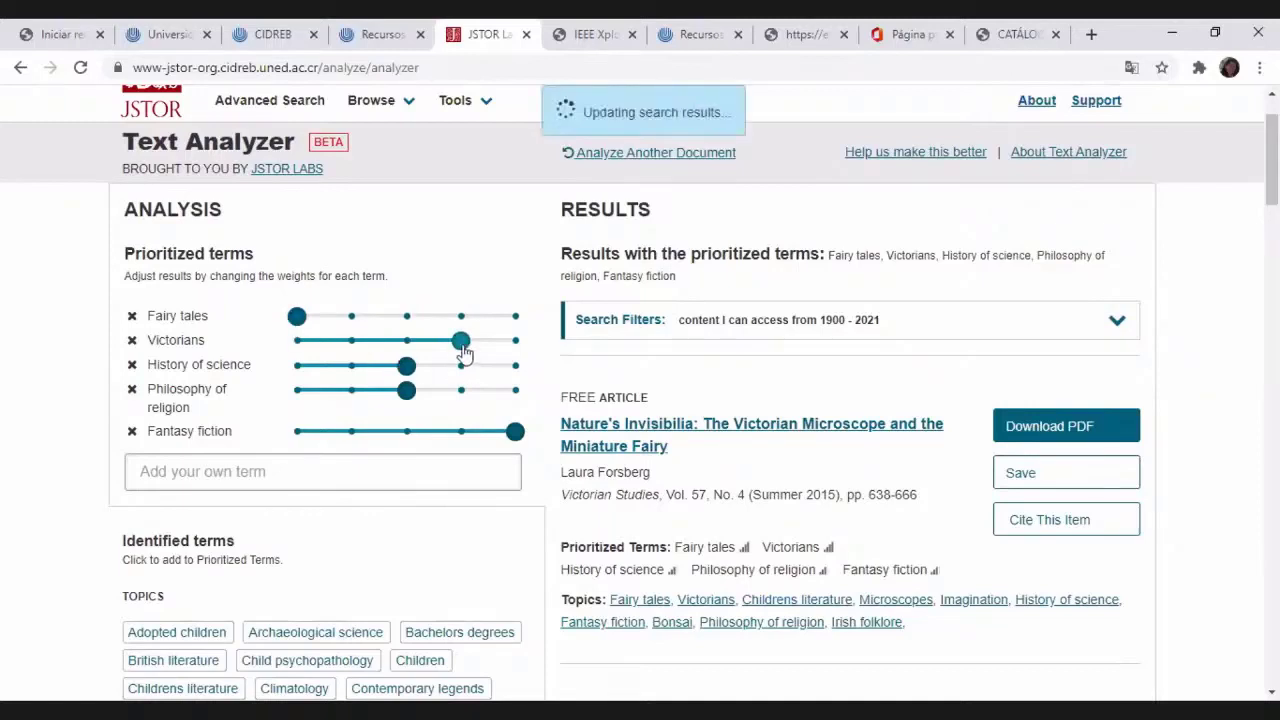
left_click_drag(462, 341, 271, 357)
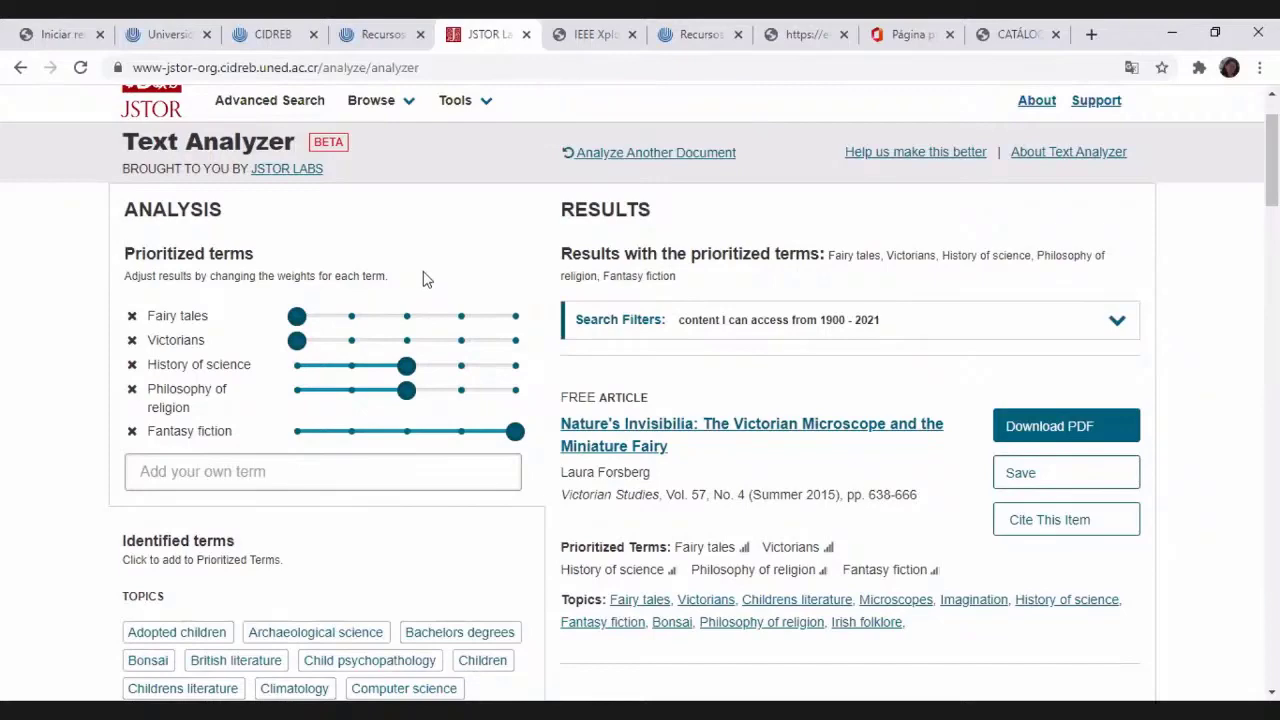
Add the identified topics Computer science and Economics to the prioritized terms
scroll(423, 277, "down", 3)
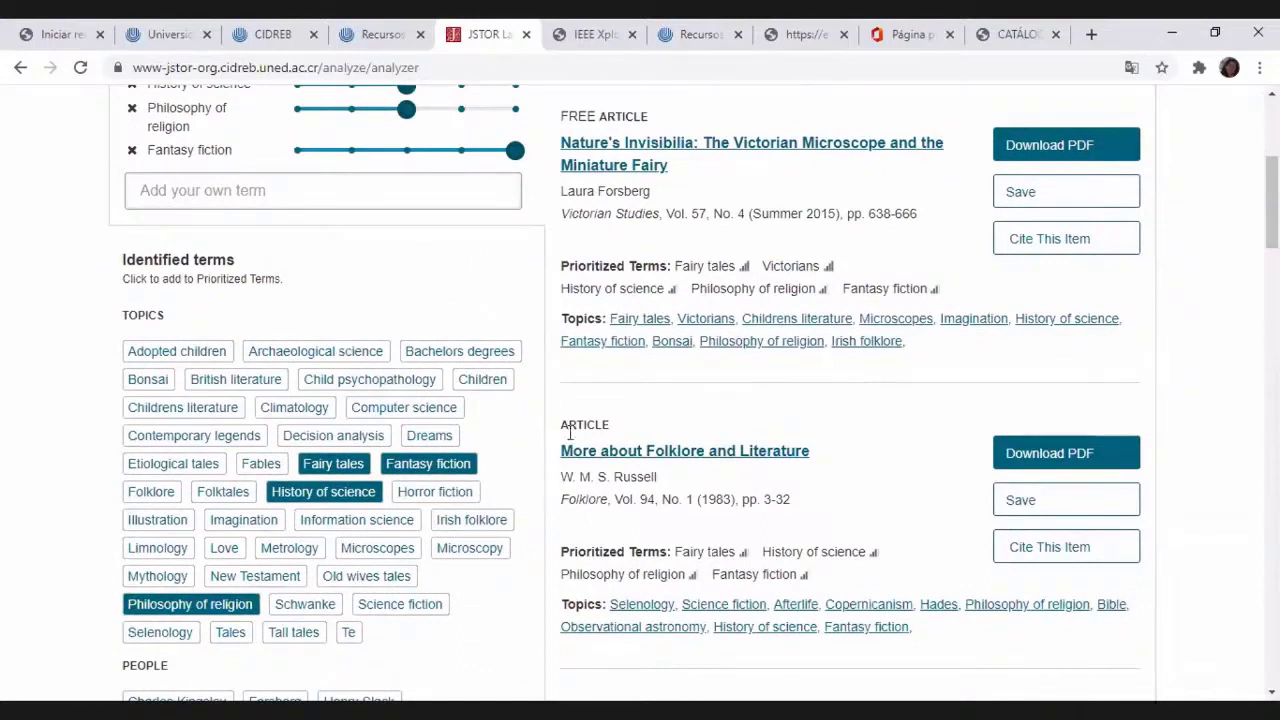
left_click(430, 410)
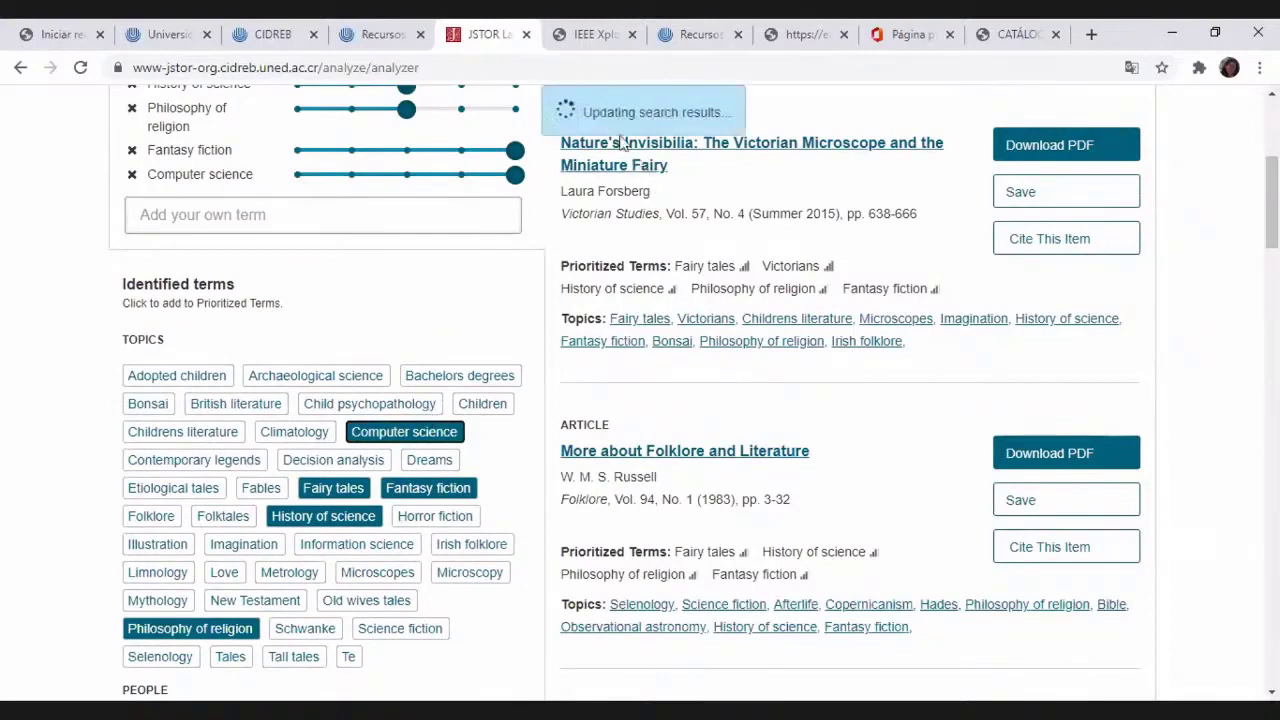
scroll(470, 272, "down", 2)
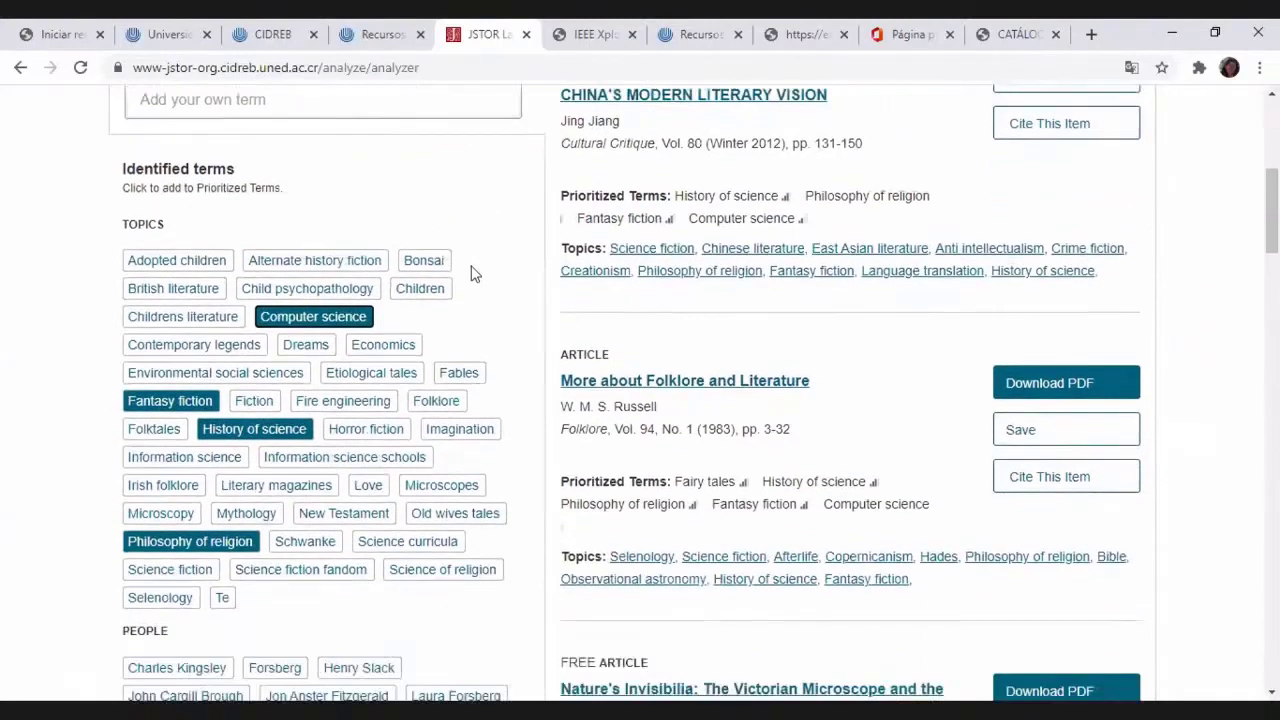
left_click(372, 280)
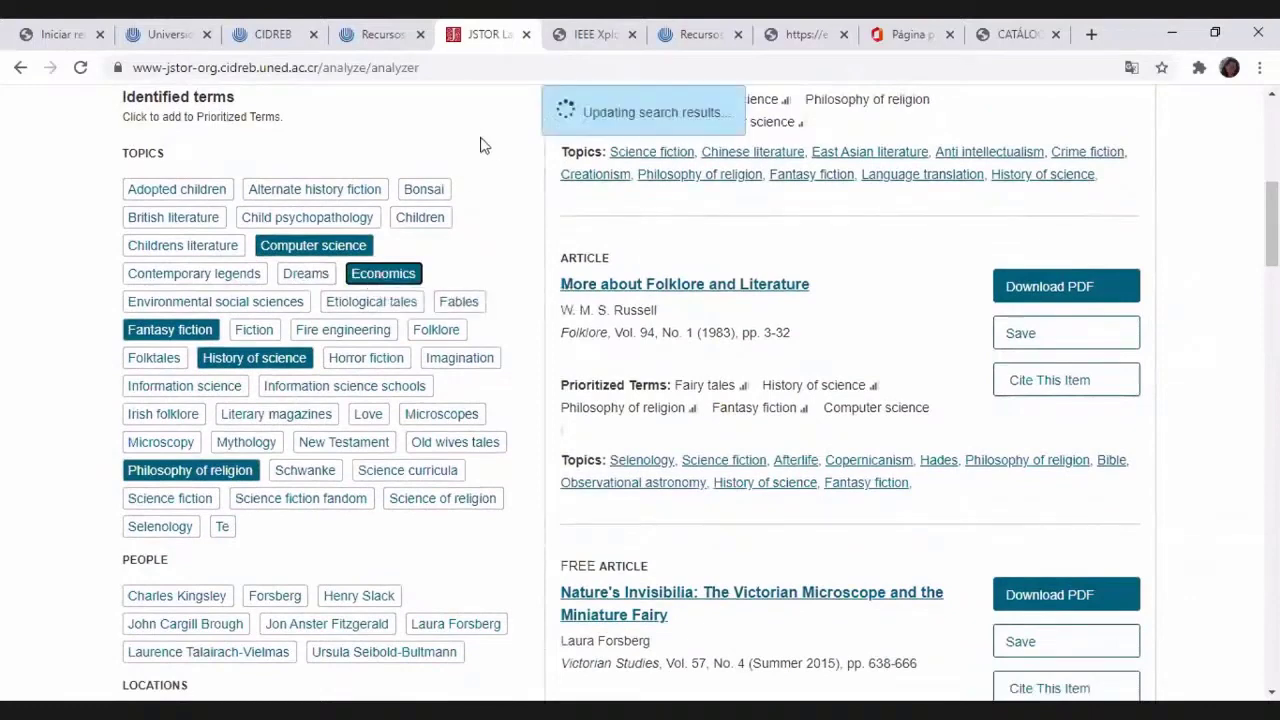
Filter the suggested results to publication years 2016 to 2021 and to articles as the only content type
scroll(479, 146, "up", 4)
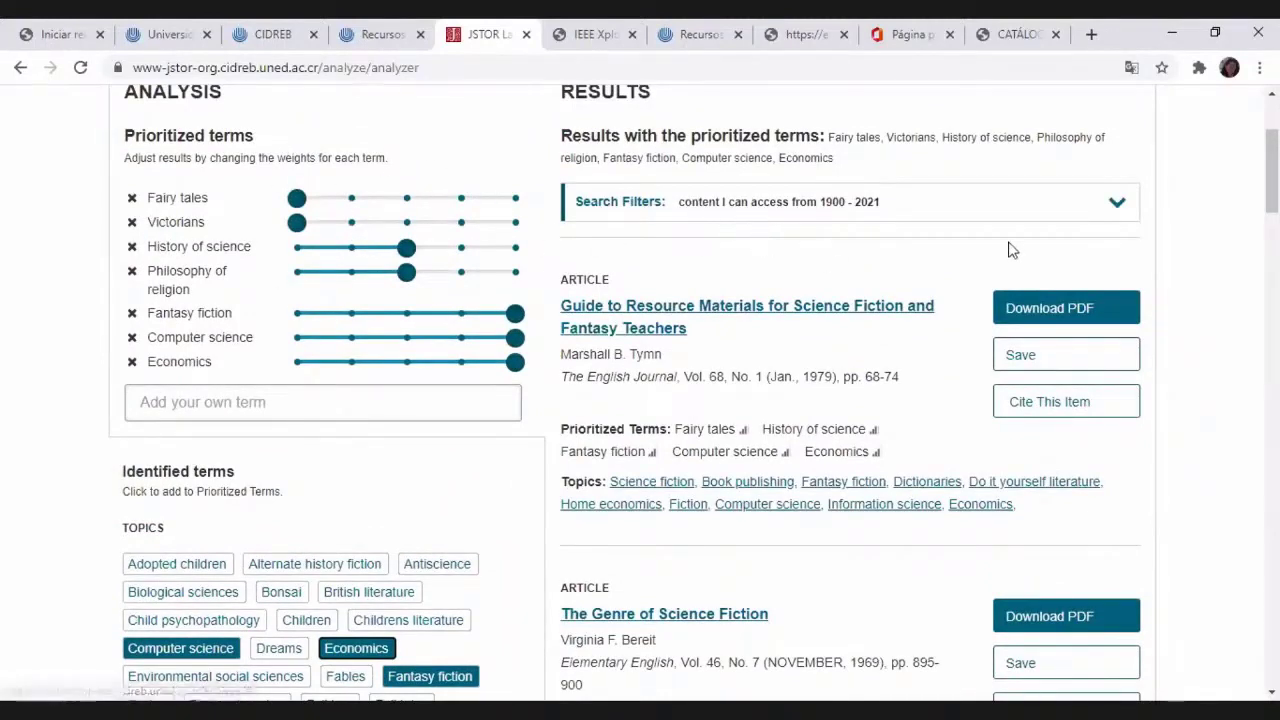
left_click(1117, 205)
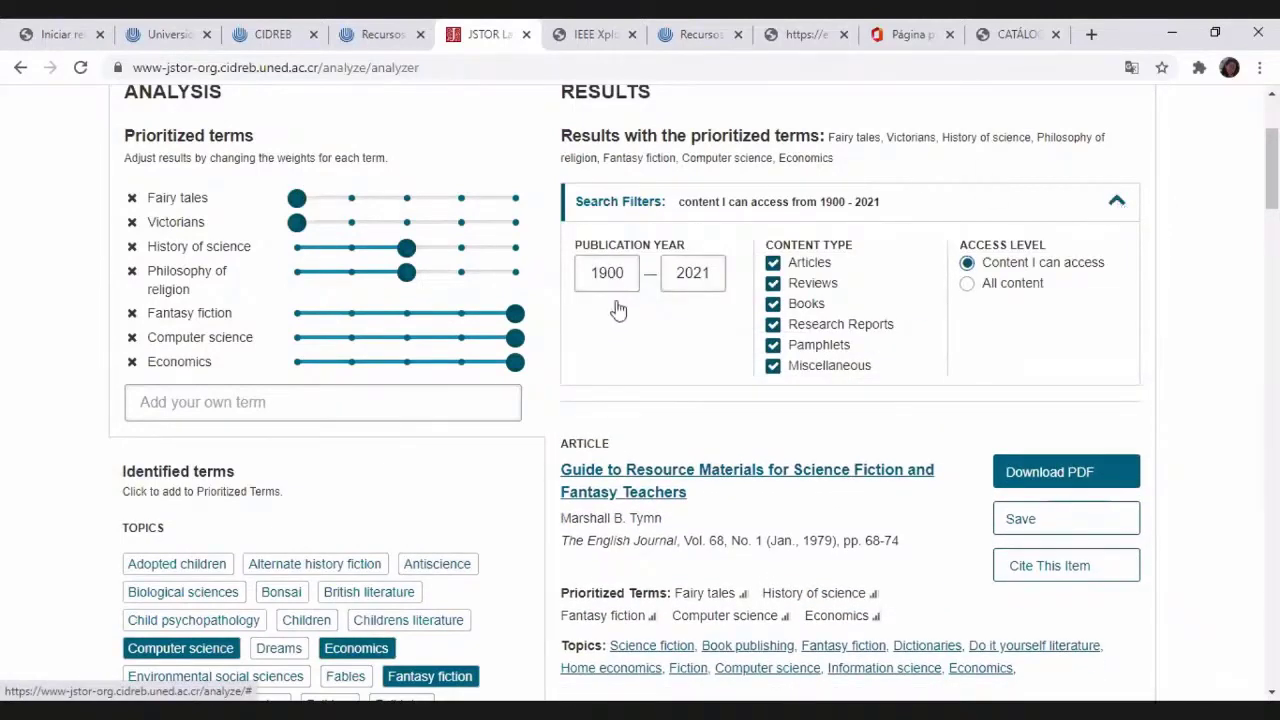
left_click_drag(632, 273, 578, 289)
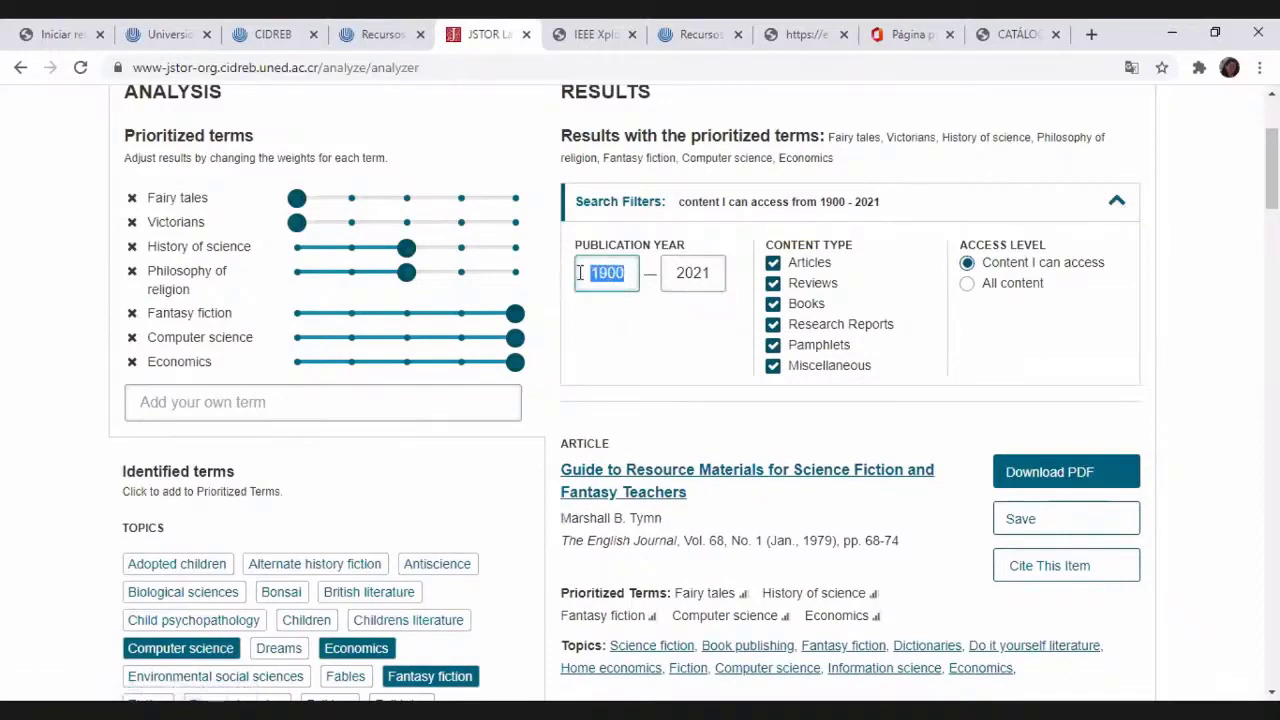
type("2016")
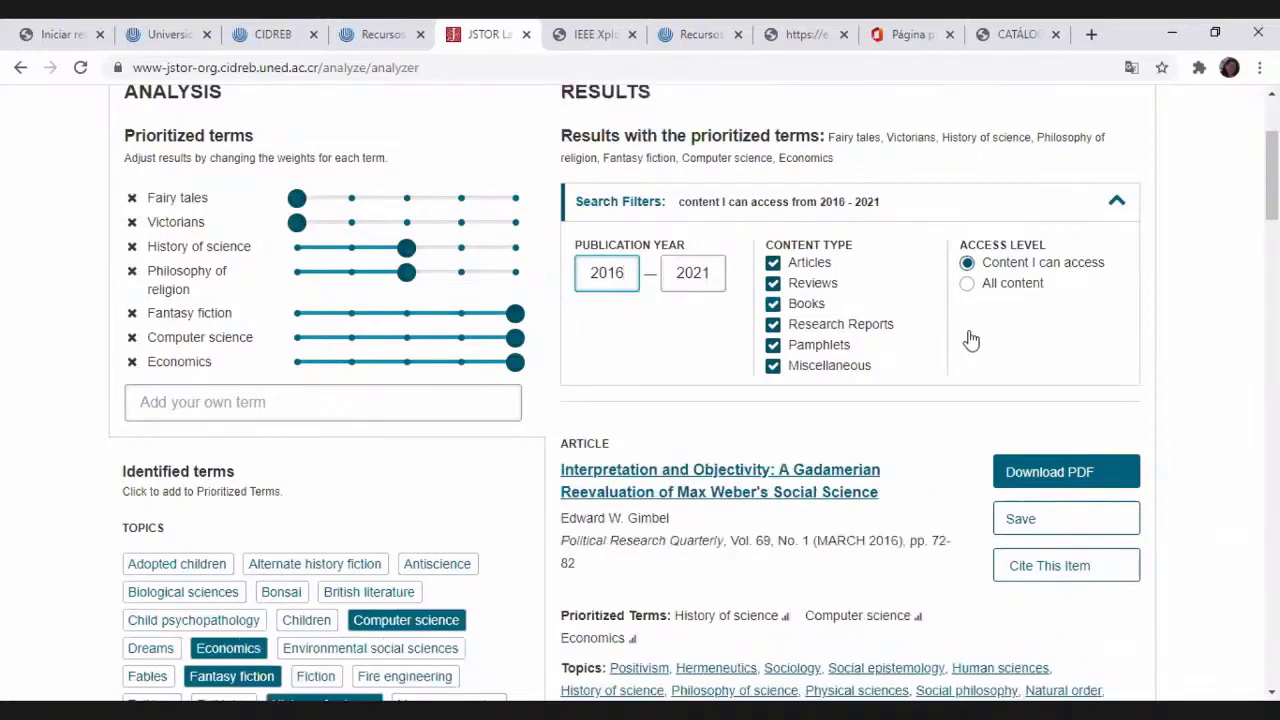
left_click(775, 284)
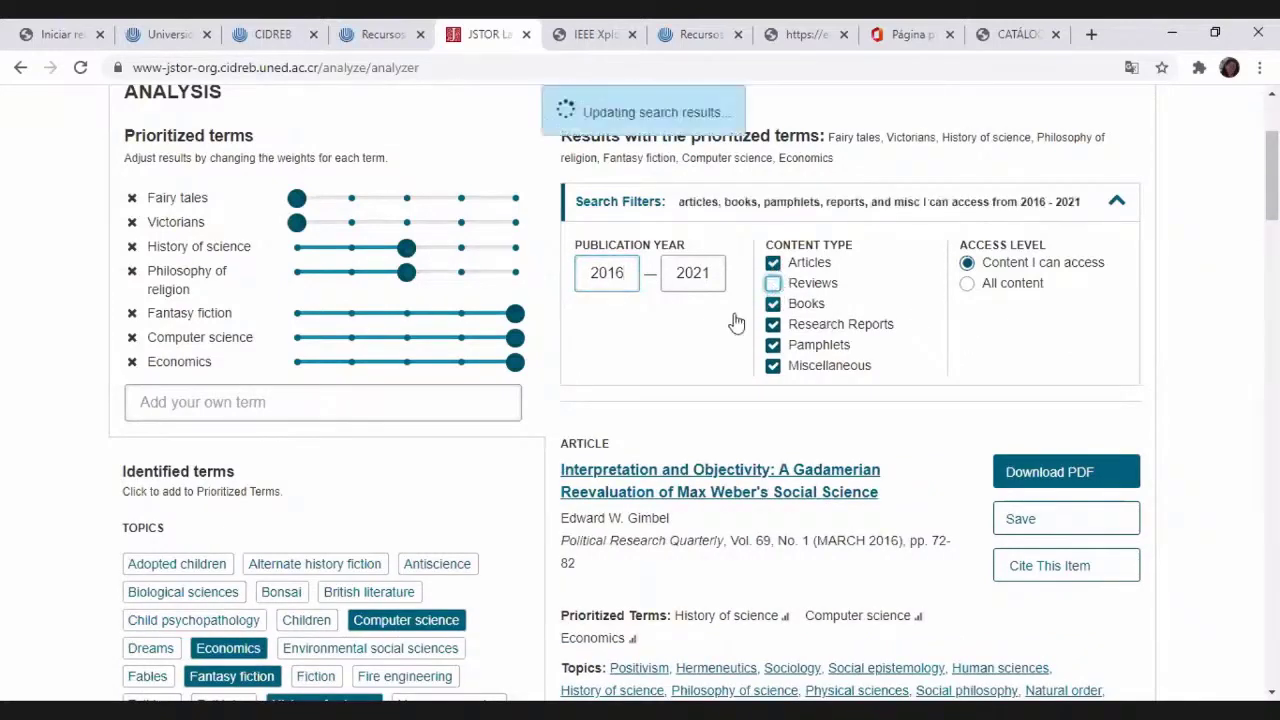
left_click(773, 303)
left_click(773, 324)
left_click(775, 347)
left_click(773, 366)
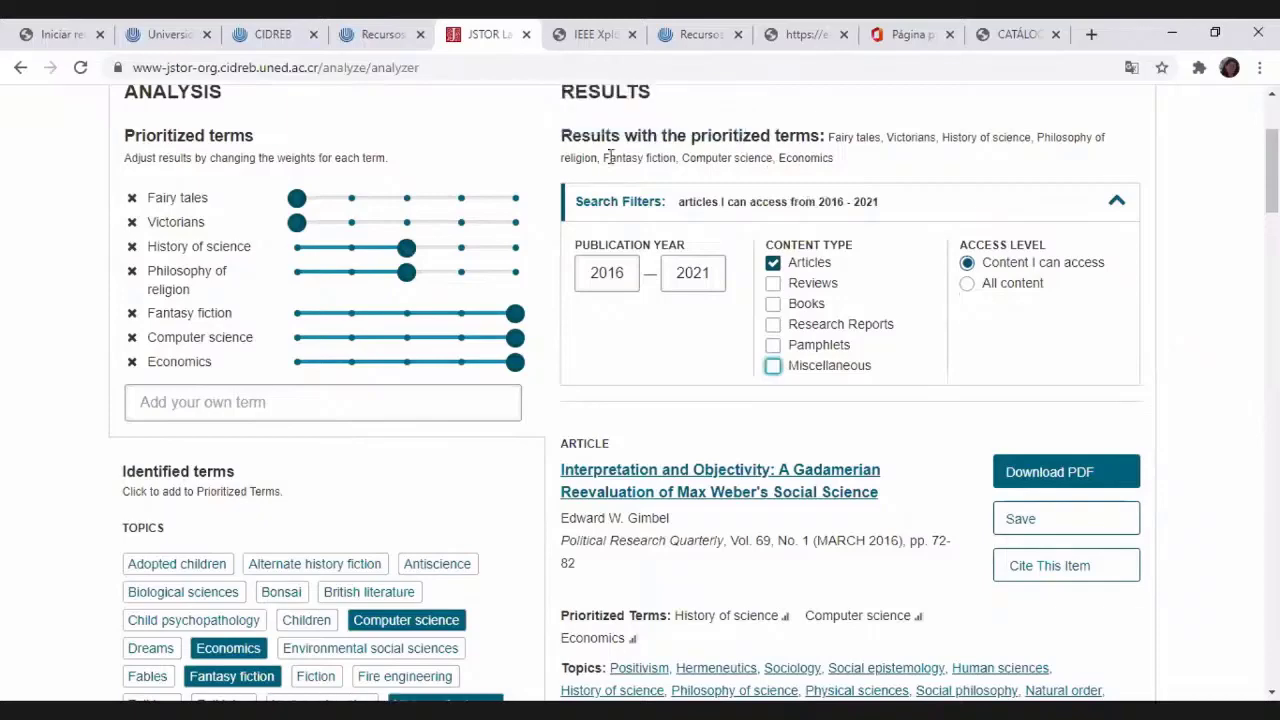
Review the filtered articles with their prioritized terms, topics, and download, save and citation options
scroll(778, 308, "down", 1)
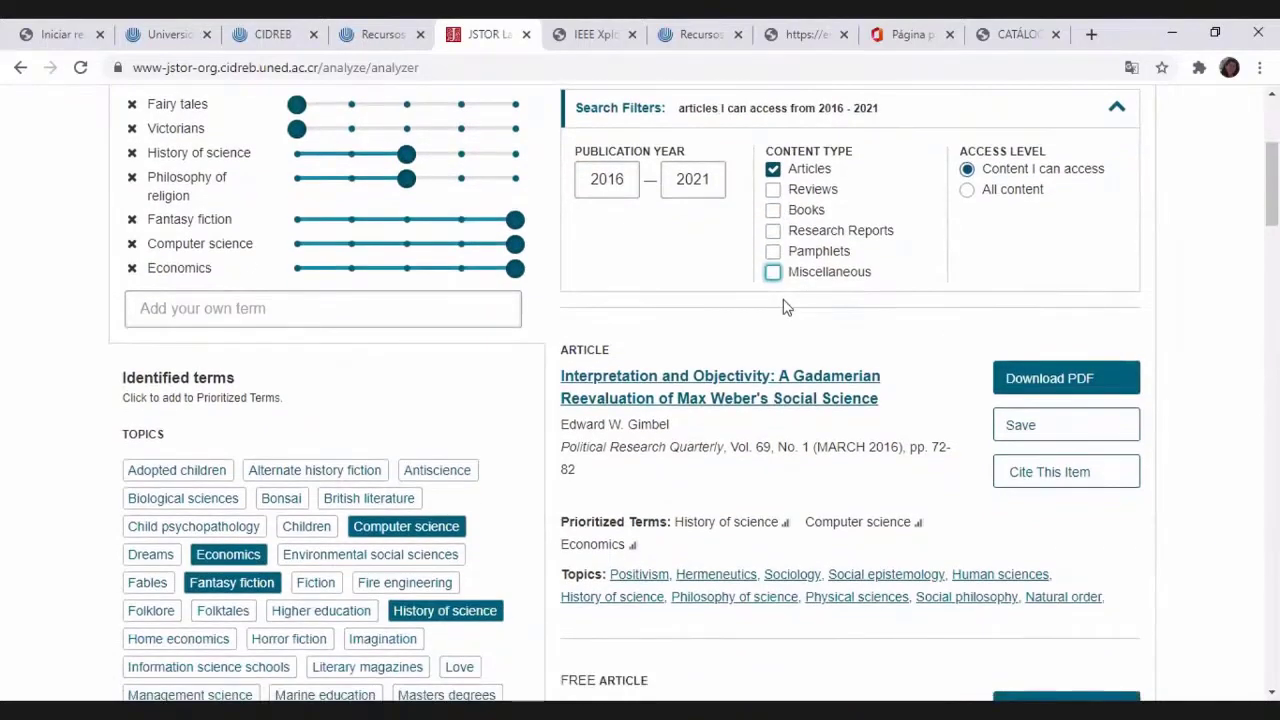
scroll(787, 306, "down", 2)
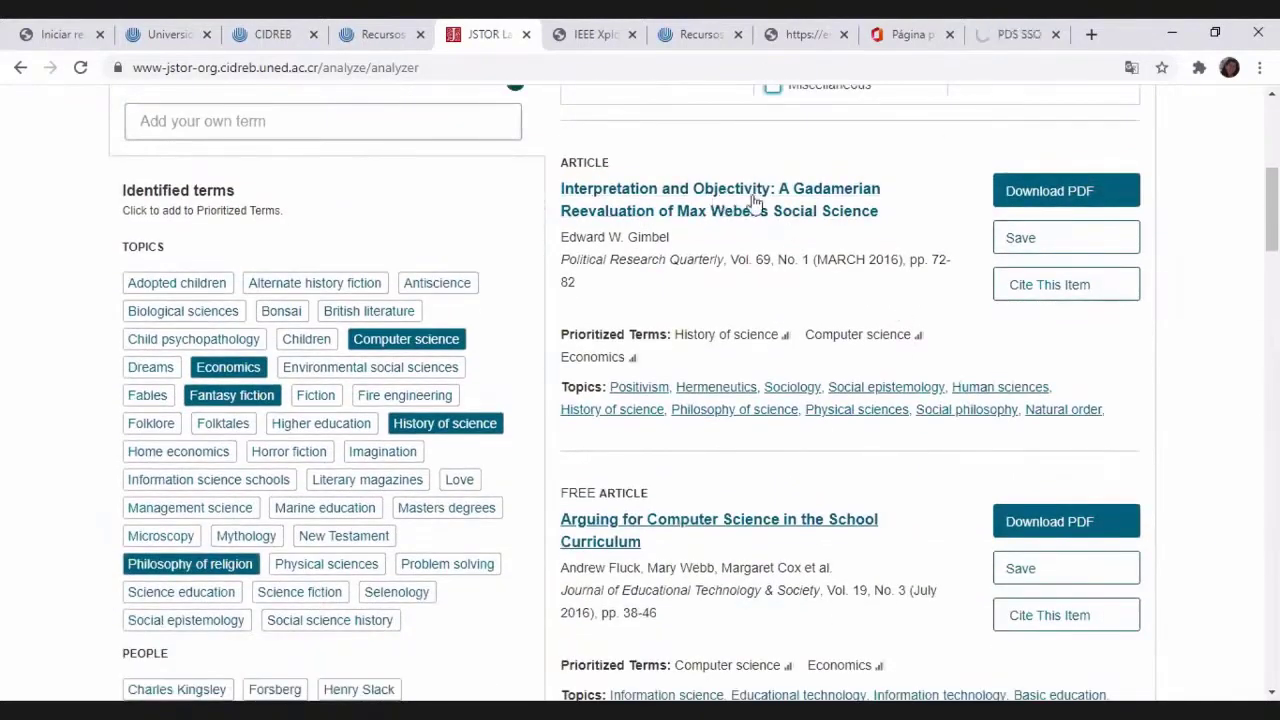
mouse_move(817, 195)
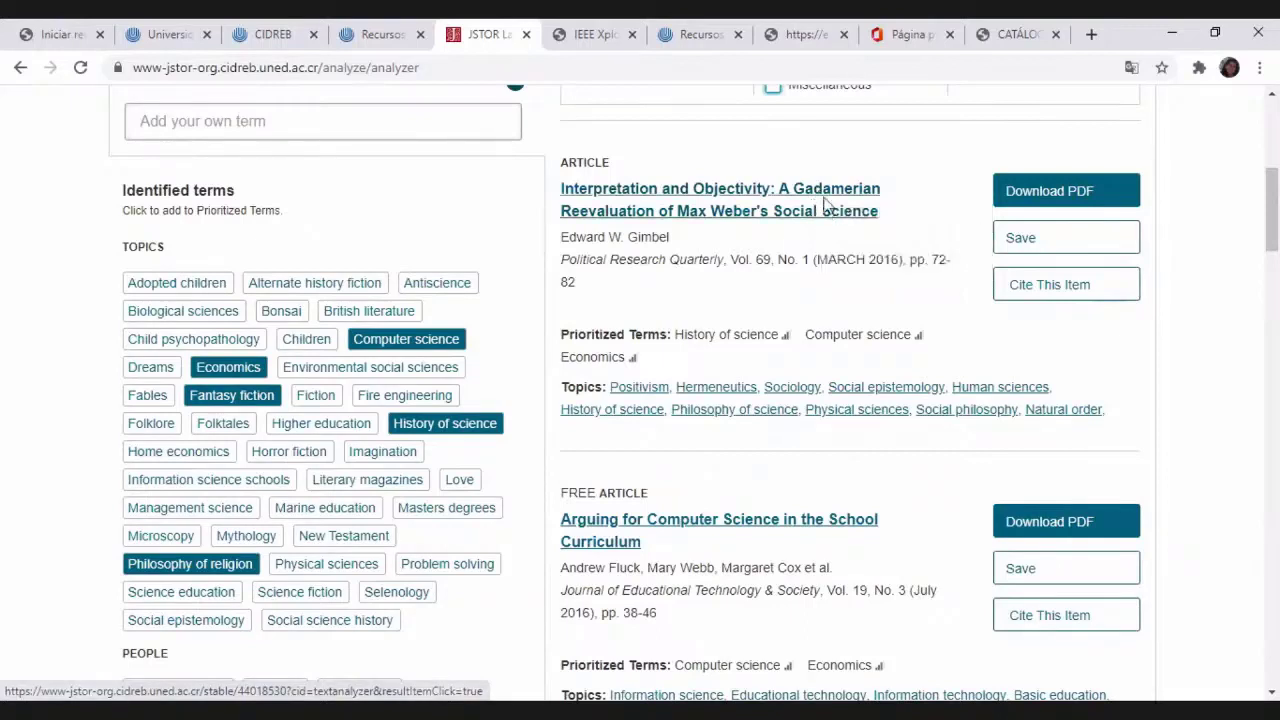
mouse_move(677, 197)
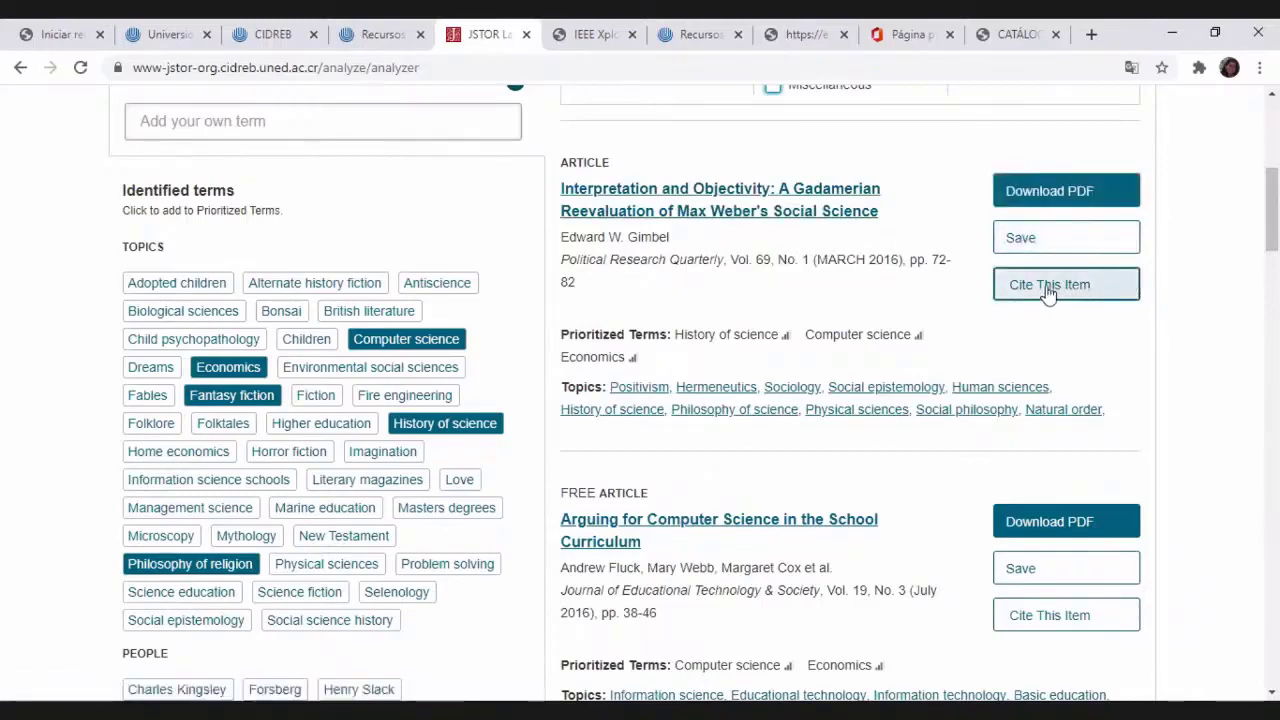
scroll(640, 334, "down", 2)
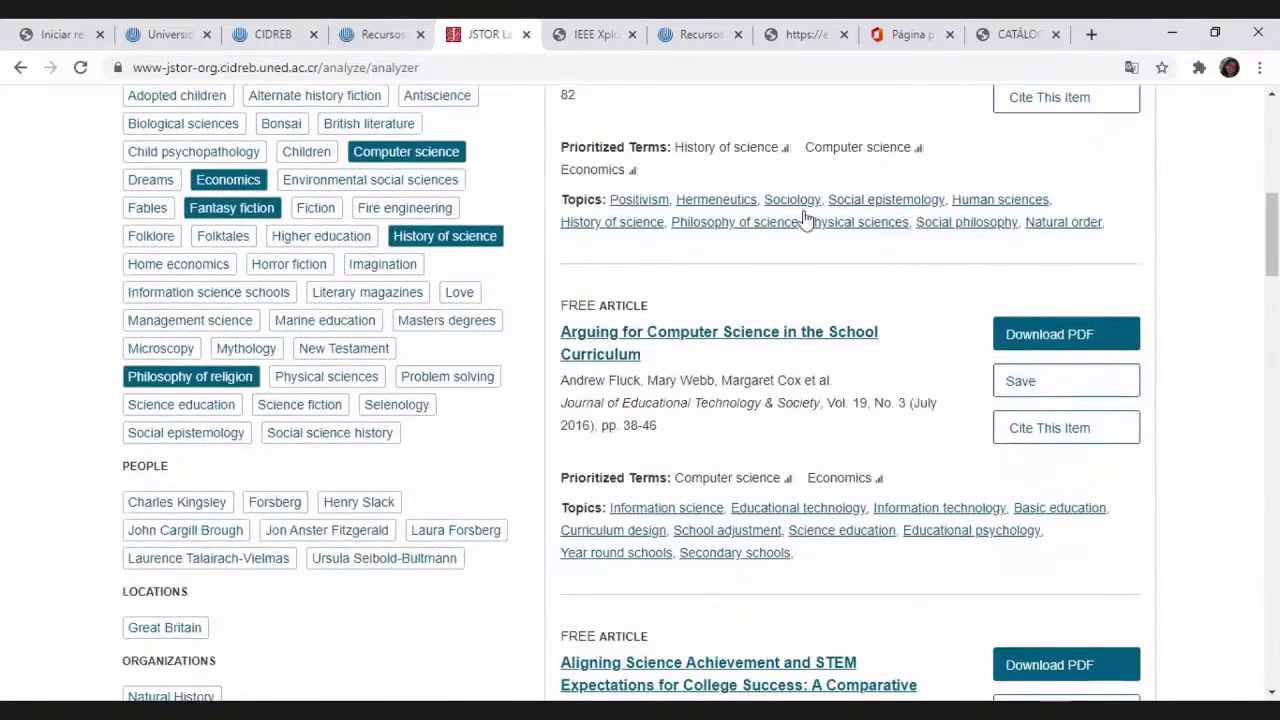
scroll(822, 224, "down", 4)
scroll(822, 224, "down", 3)
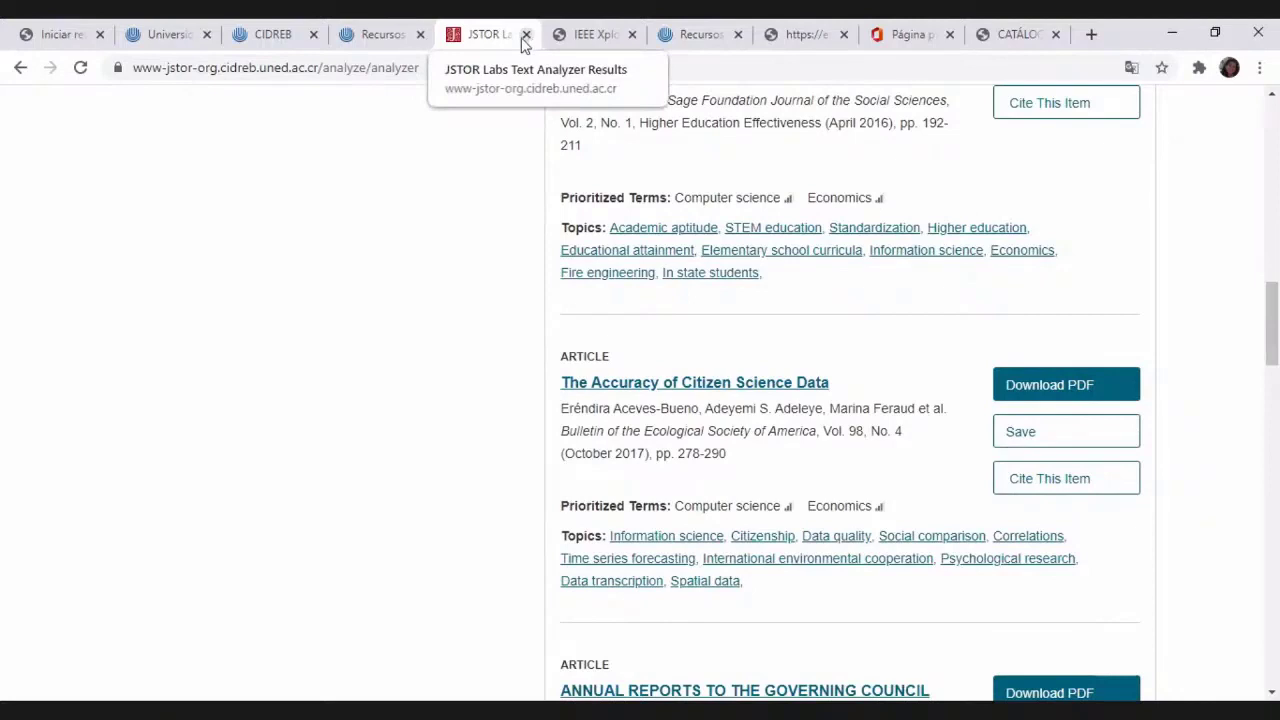
Open ProQuest One Academic from UNED's list of digital resources, then view and close its selected items window
left_click(395, 38)
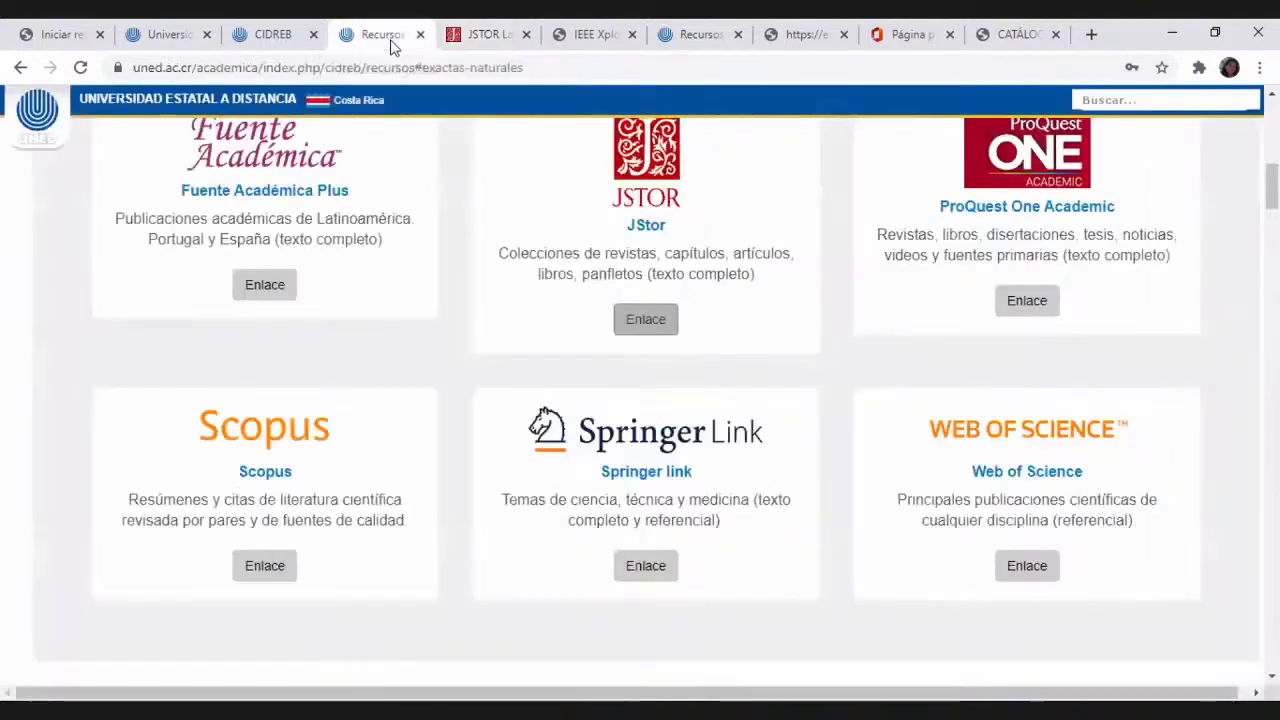
left_click(1036, 306)
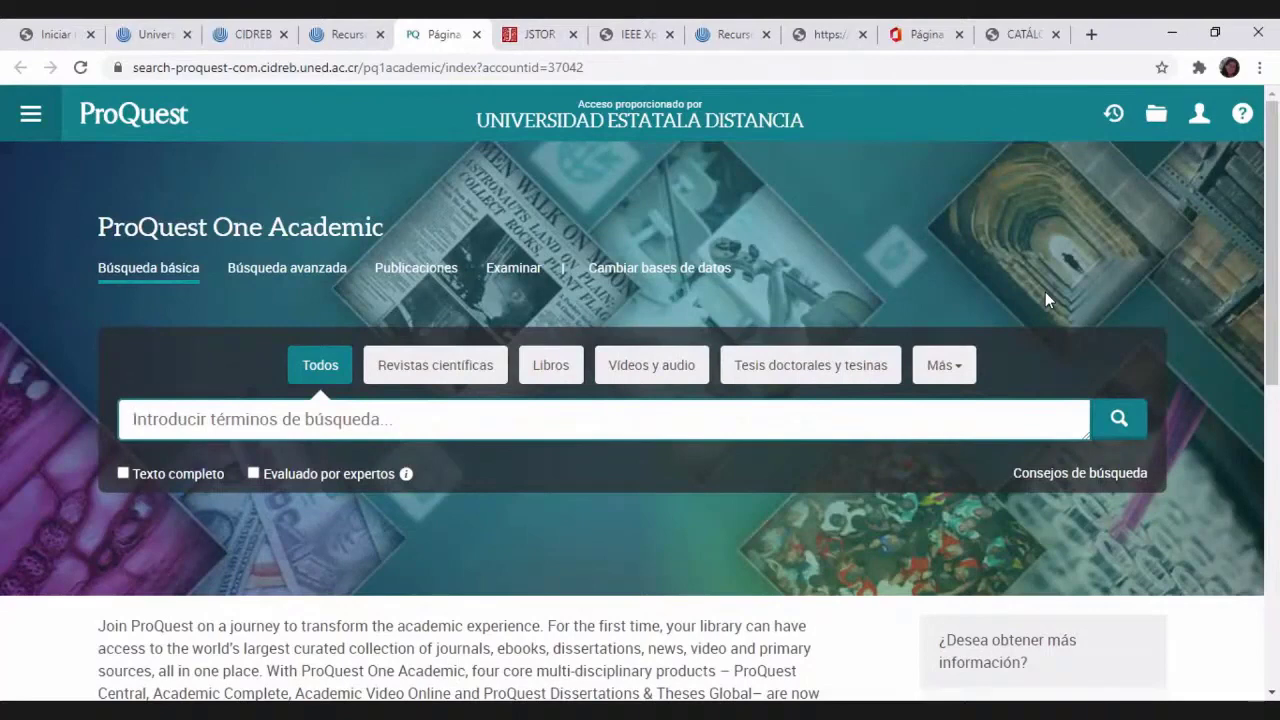
left_click(1156, 115)
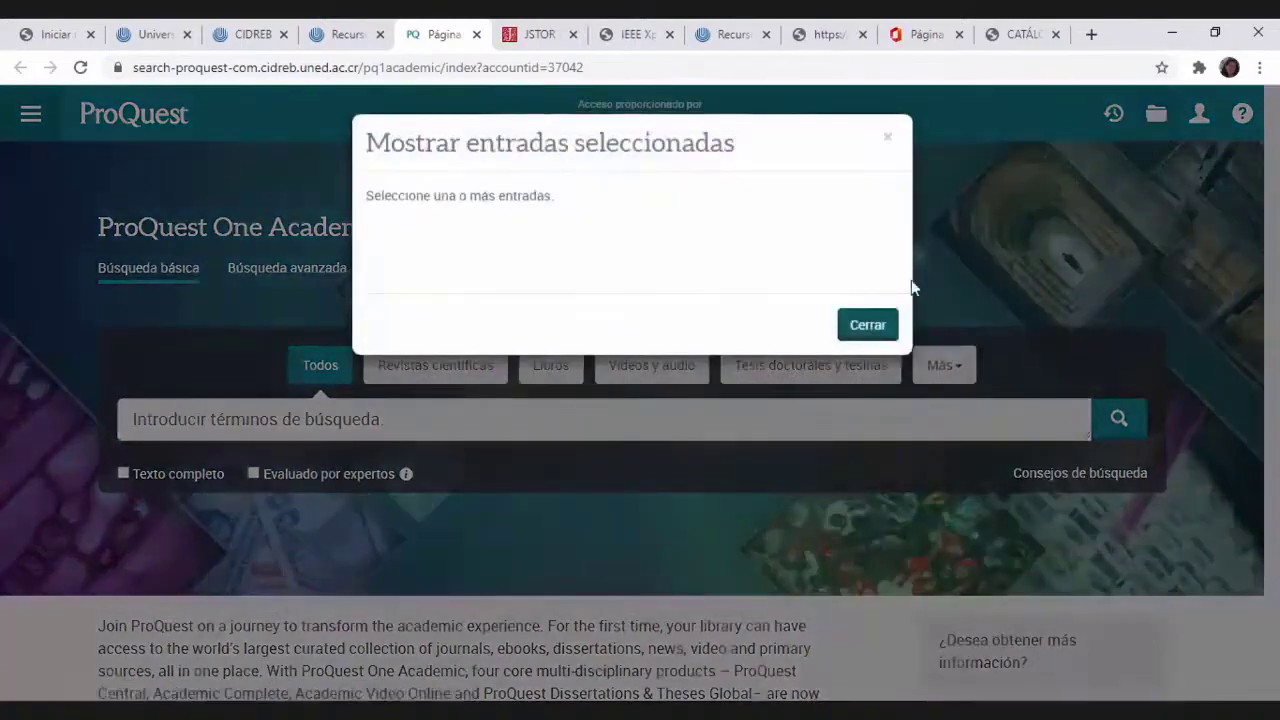
left_click(882, 328)
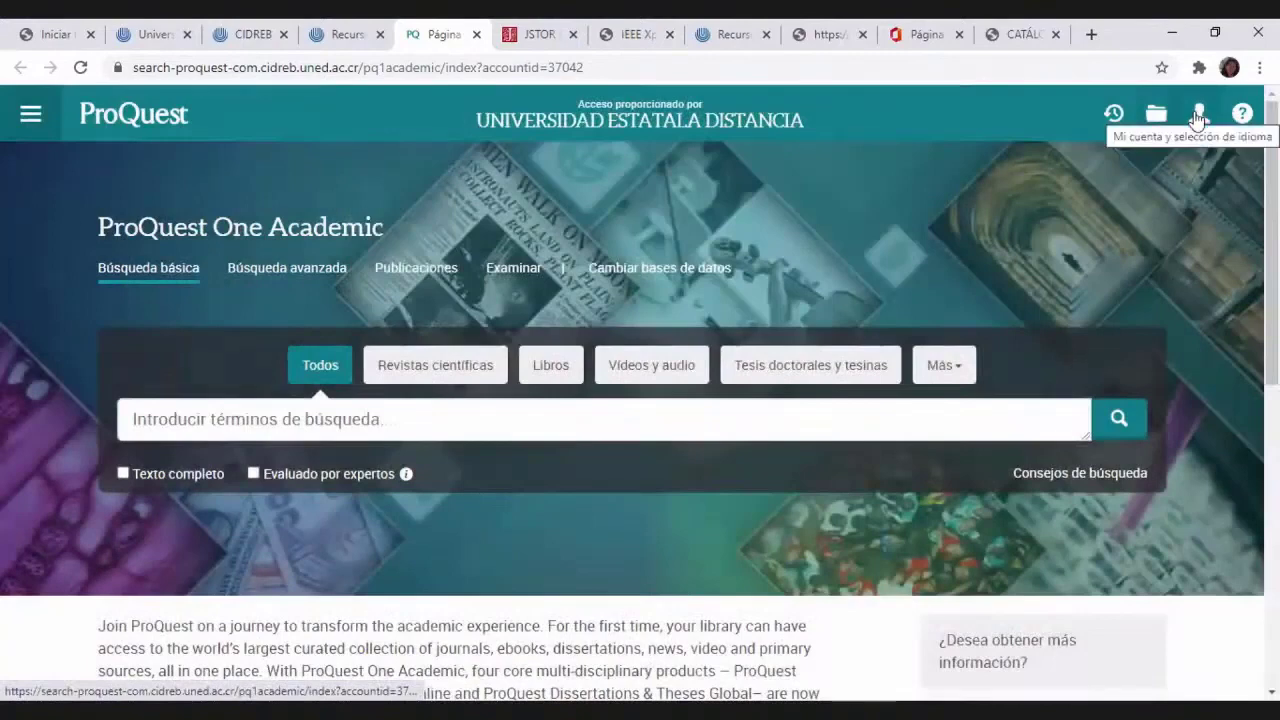
Search ProQuest One Academic for FTTH, restricted to books
left_click(292, 422)
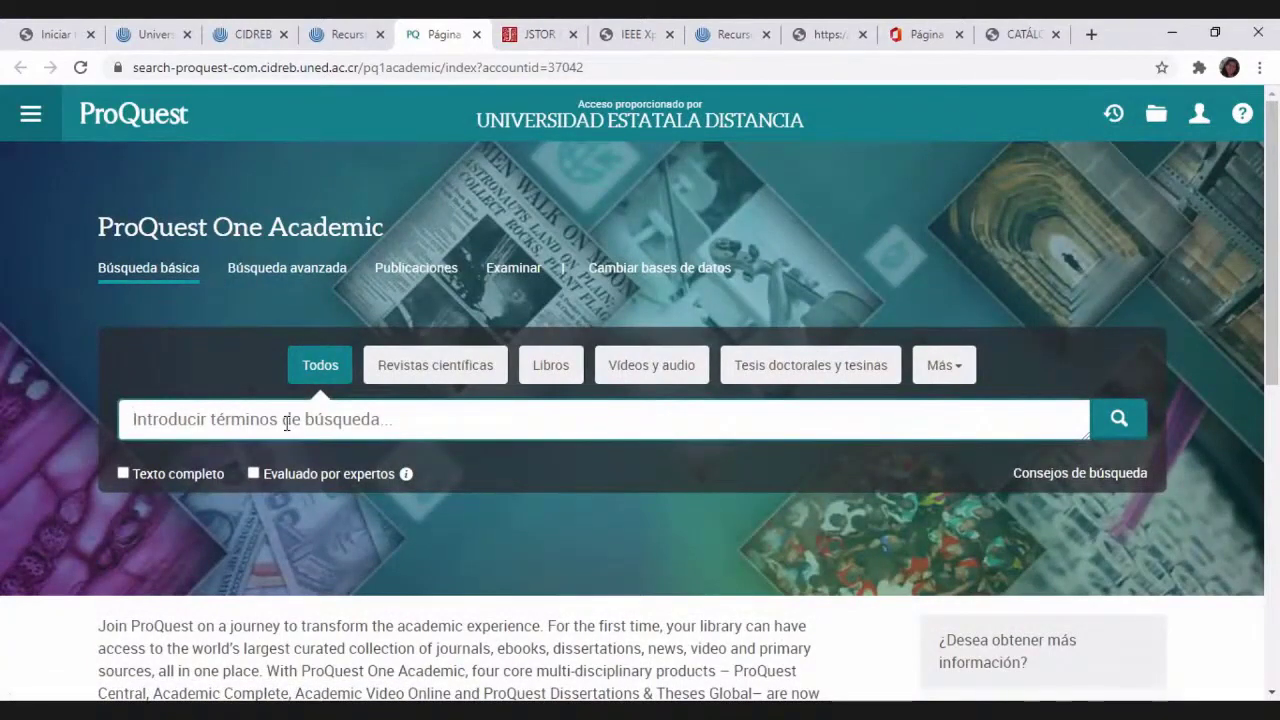
type("ftt")
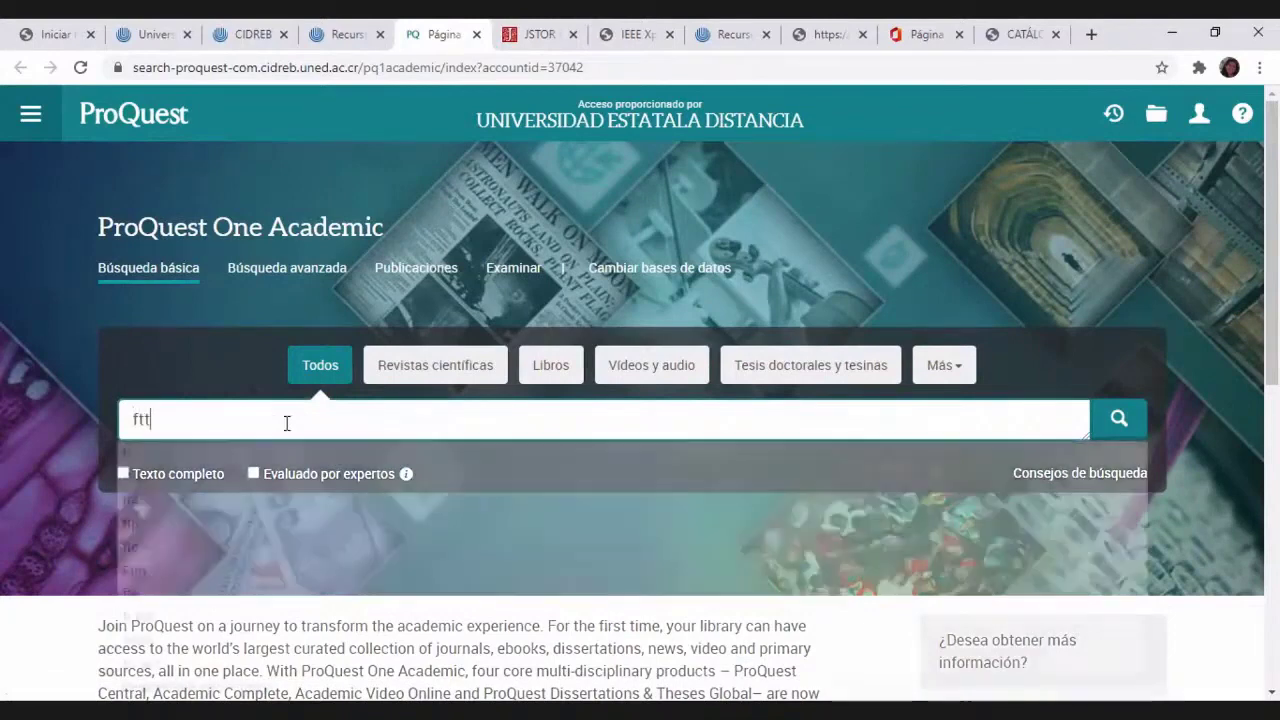
type("h")
key("BackSpace")
key("BackSpace")
key("BackSpace")
key("BackSpace")
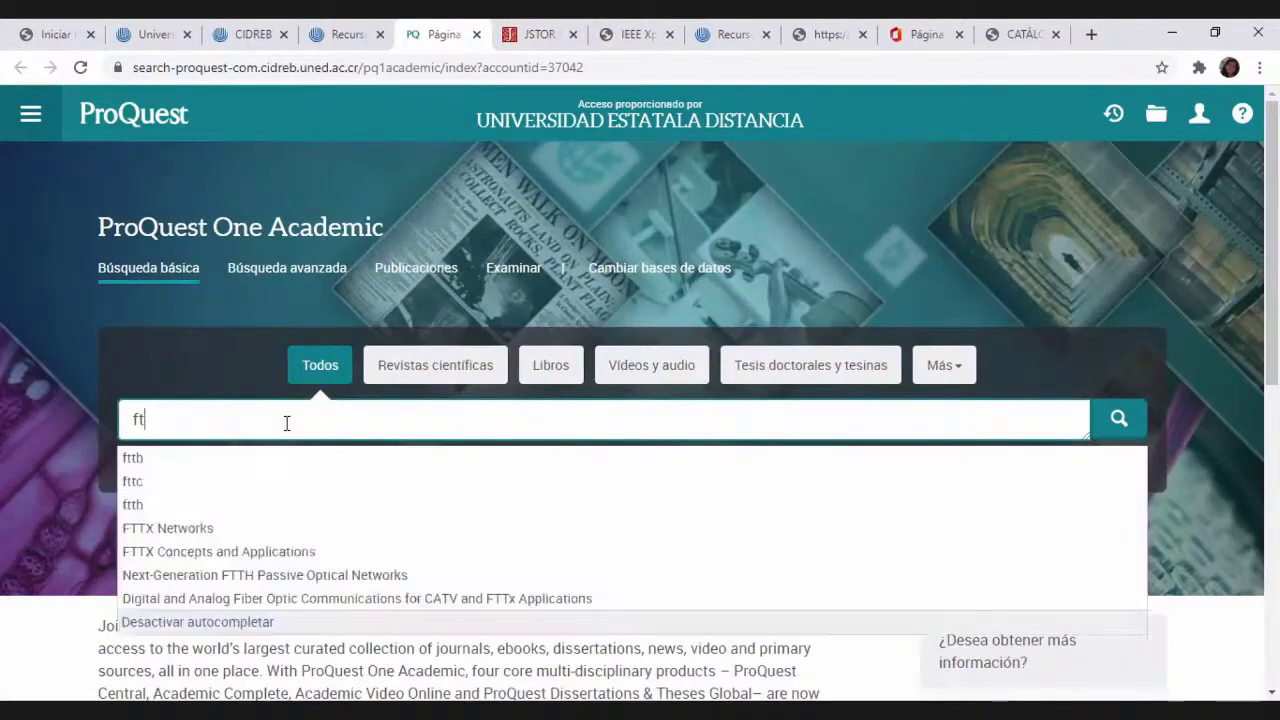
type("FTTH")
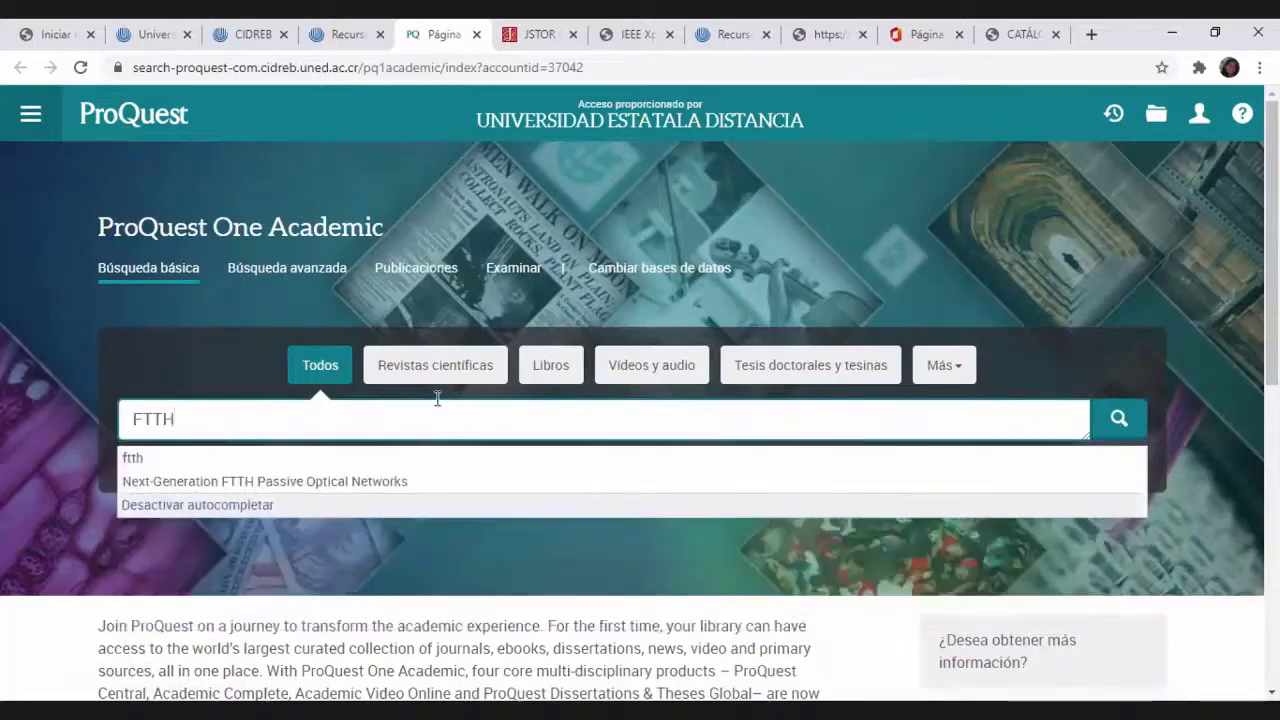
left_click(551, 366)
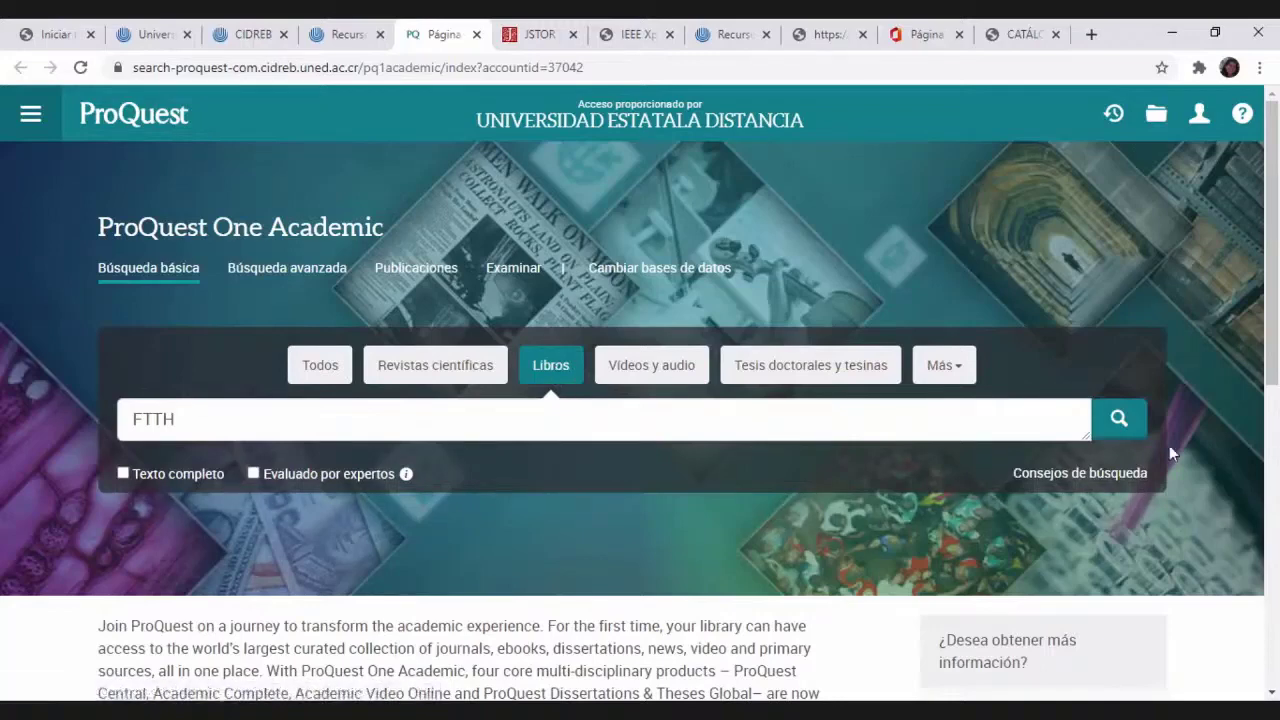
left_click(1124, 422)
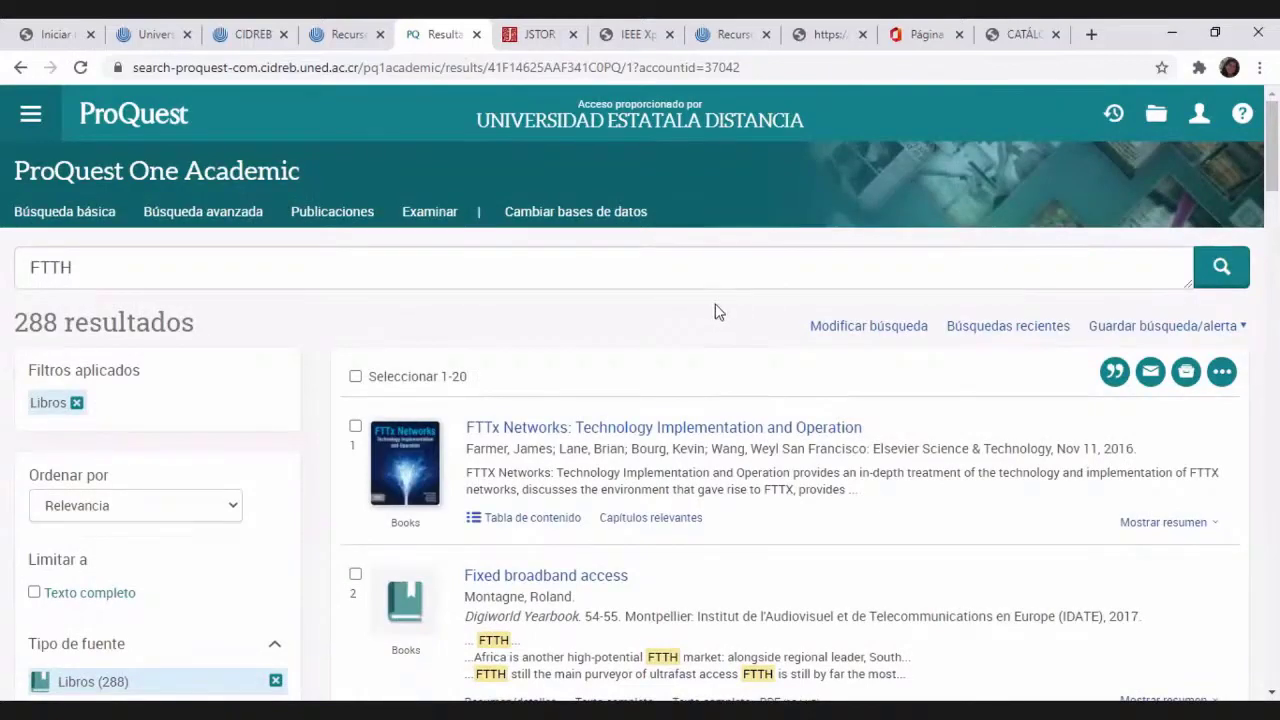
Look through the FTTH book results and the filters available for narrowing them
scroll(718, 312, "down", 2)
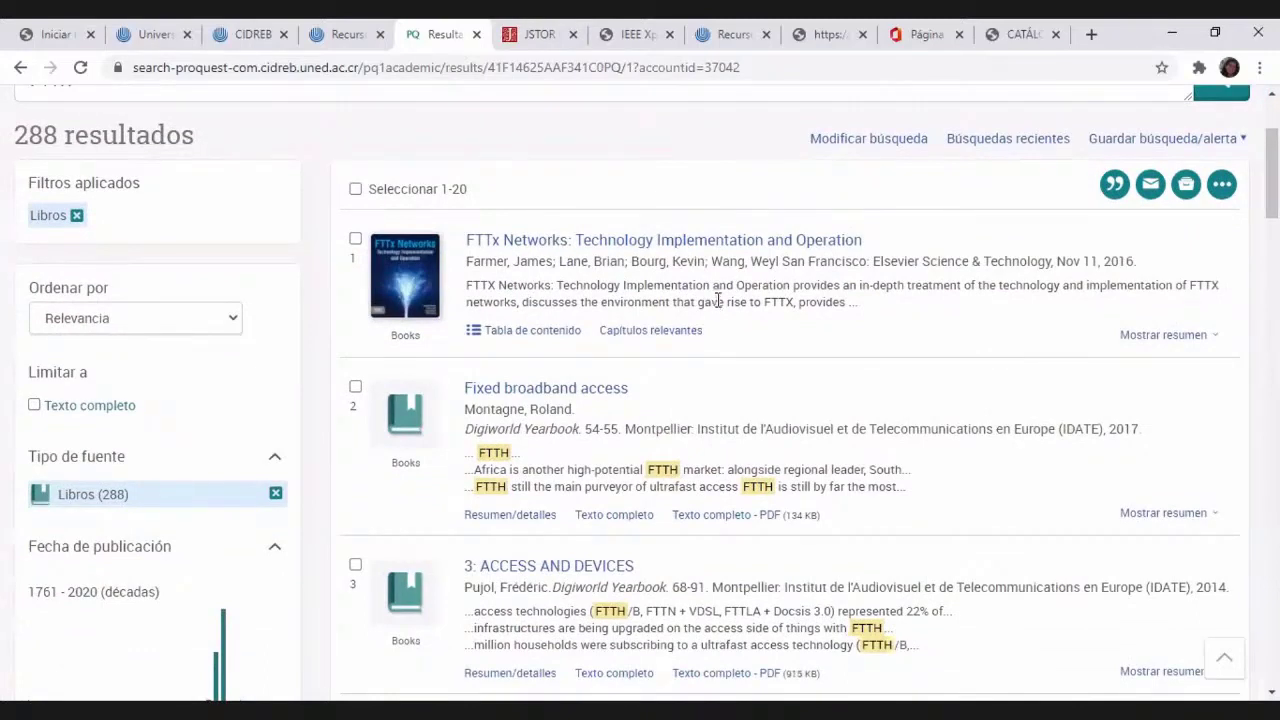
scroll(718, 300, "down", 1)
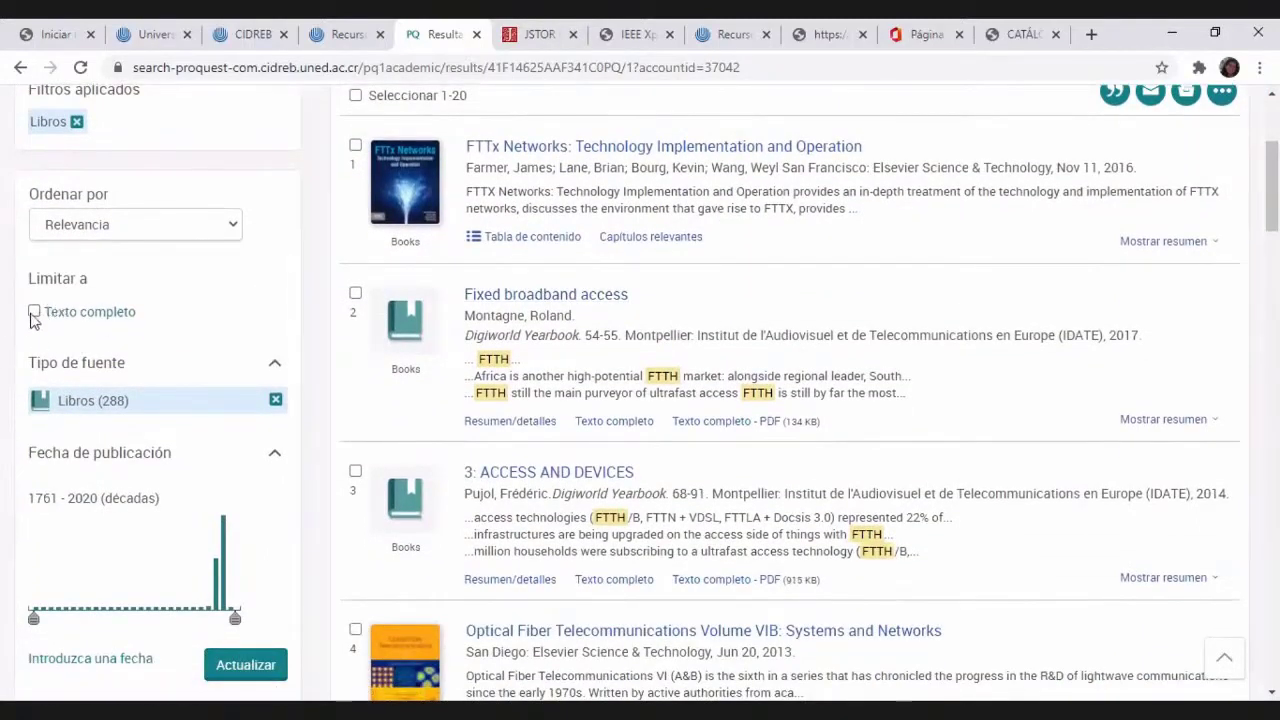
scroll(30, 325, "down", 7)
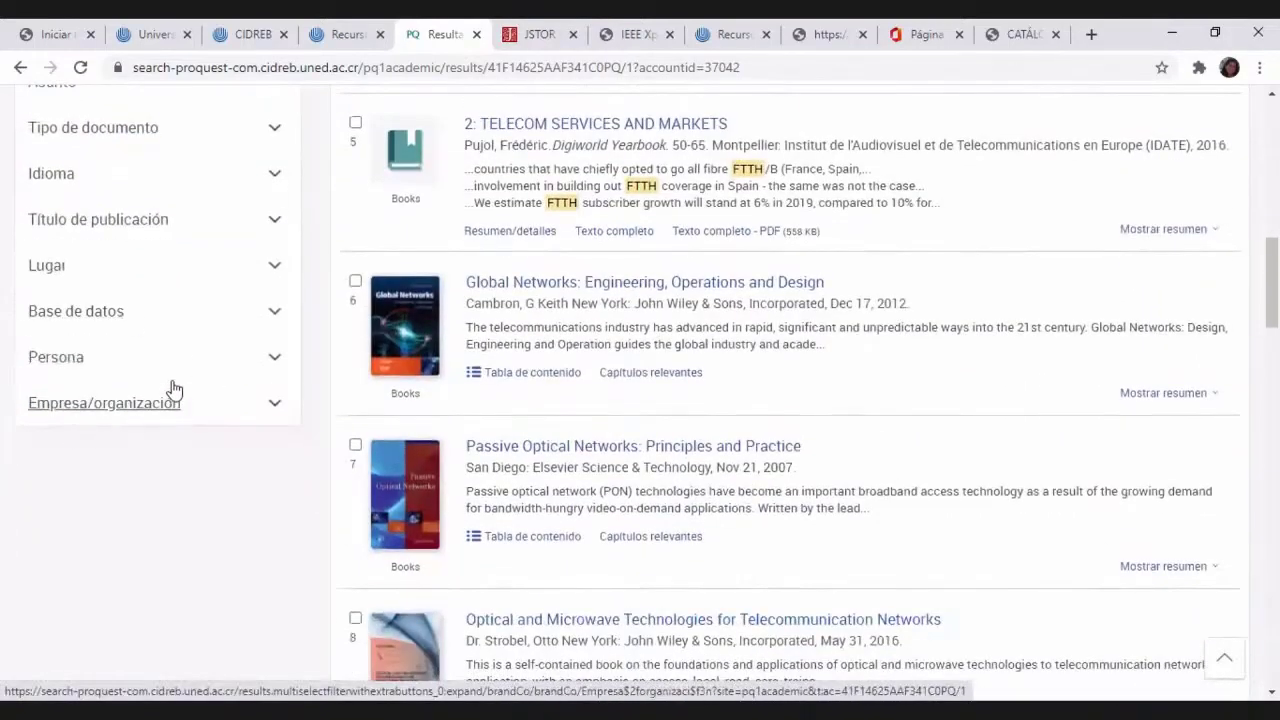
scroll(171, 388, "down", 2)
scroll(174, 395, "down", 4)
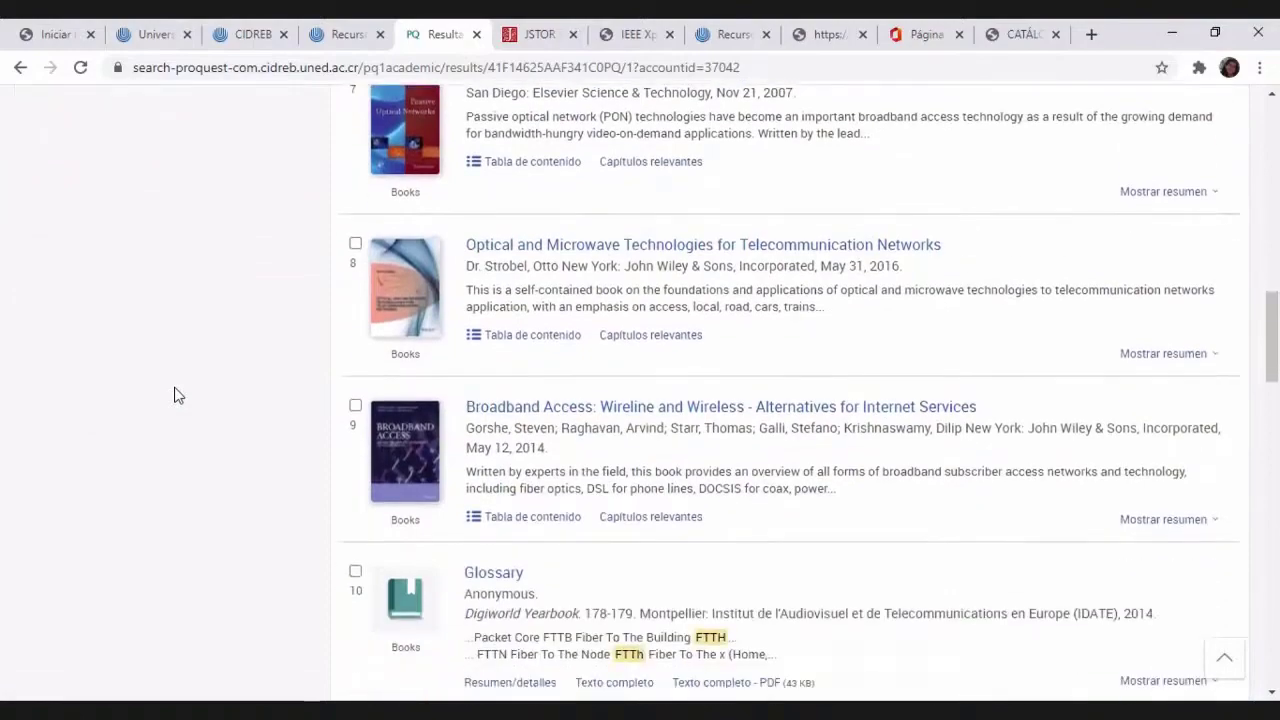
scroll(168, 405, "up", 3)
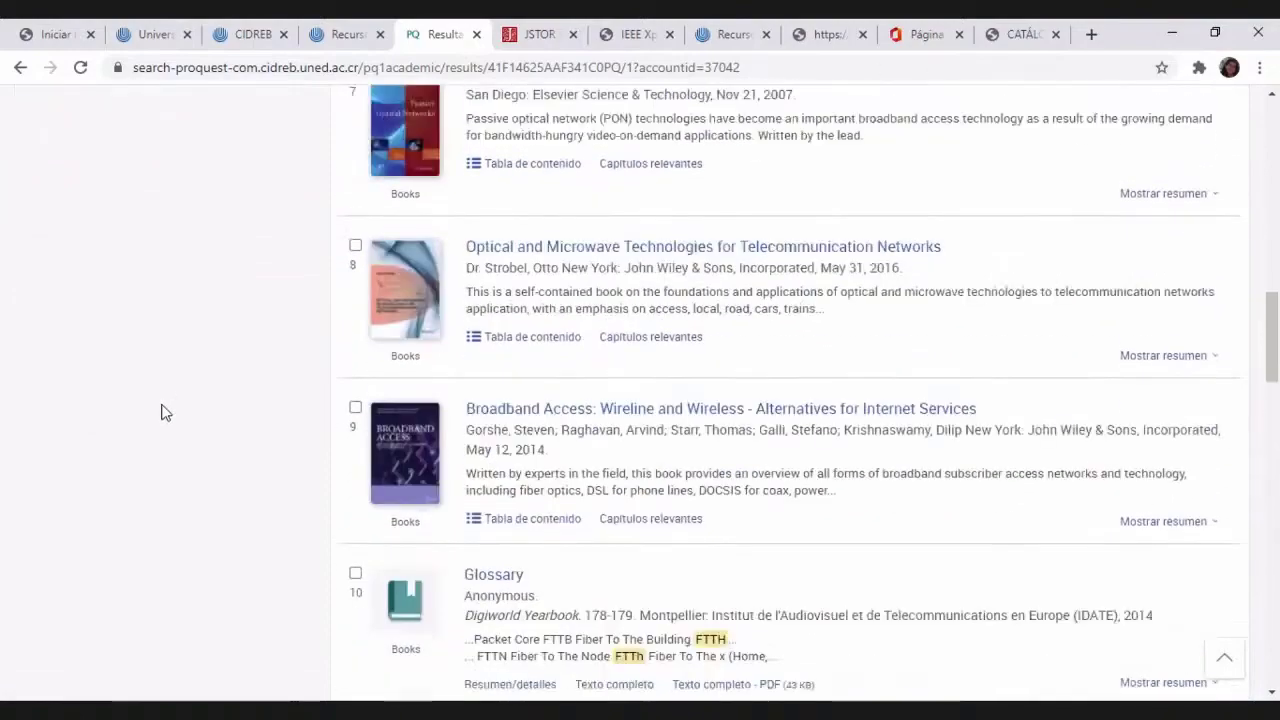
Return to the start of the FTTH book results and view ProQuest's account and language options
scroll(862, 296, "up", 12)
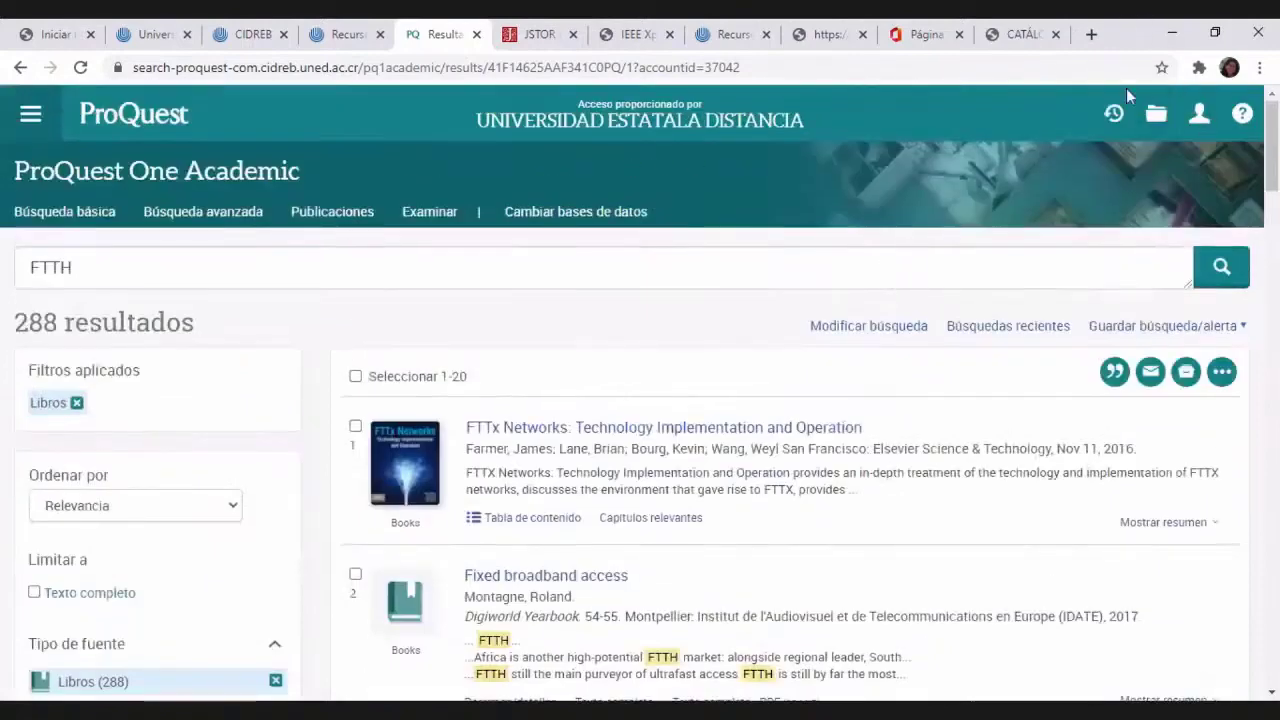
left_click(1199, 113)
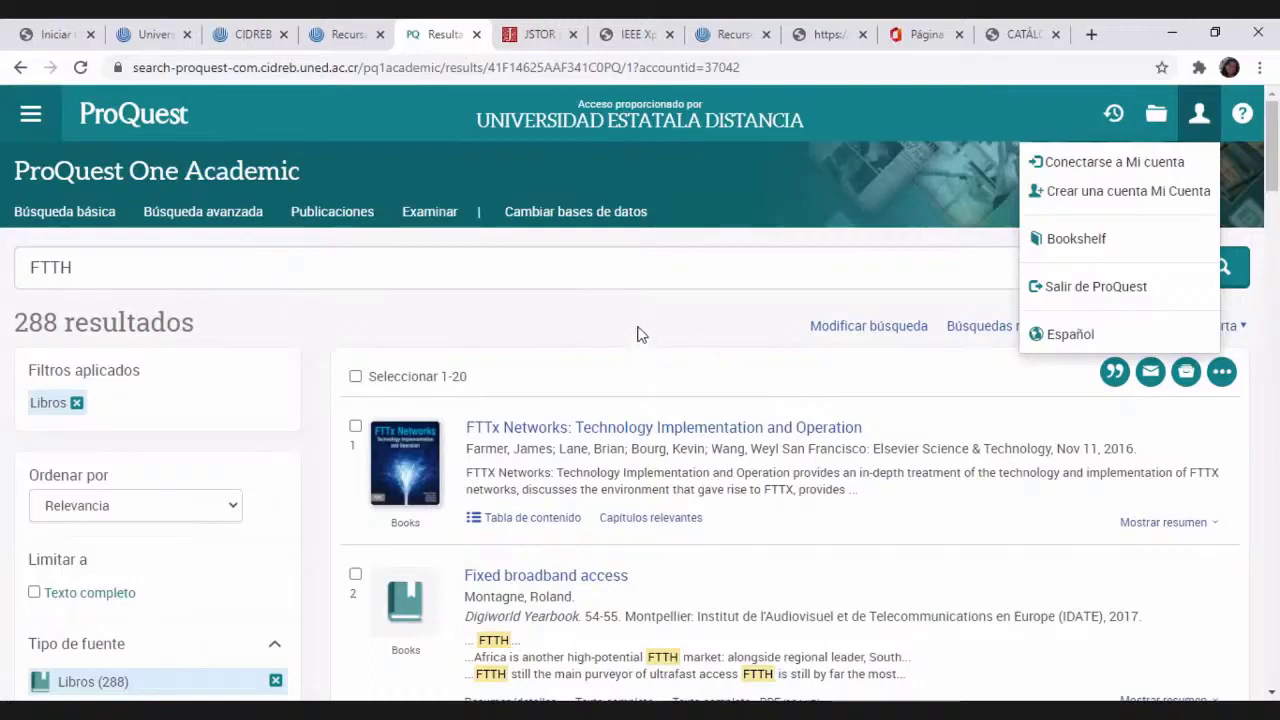
Open Scopus from UNED's list of digital resources
left_click(350, 35)
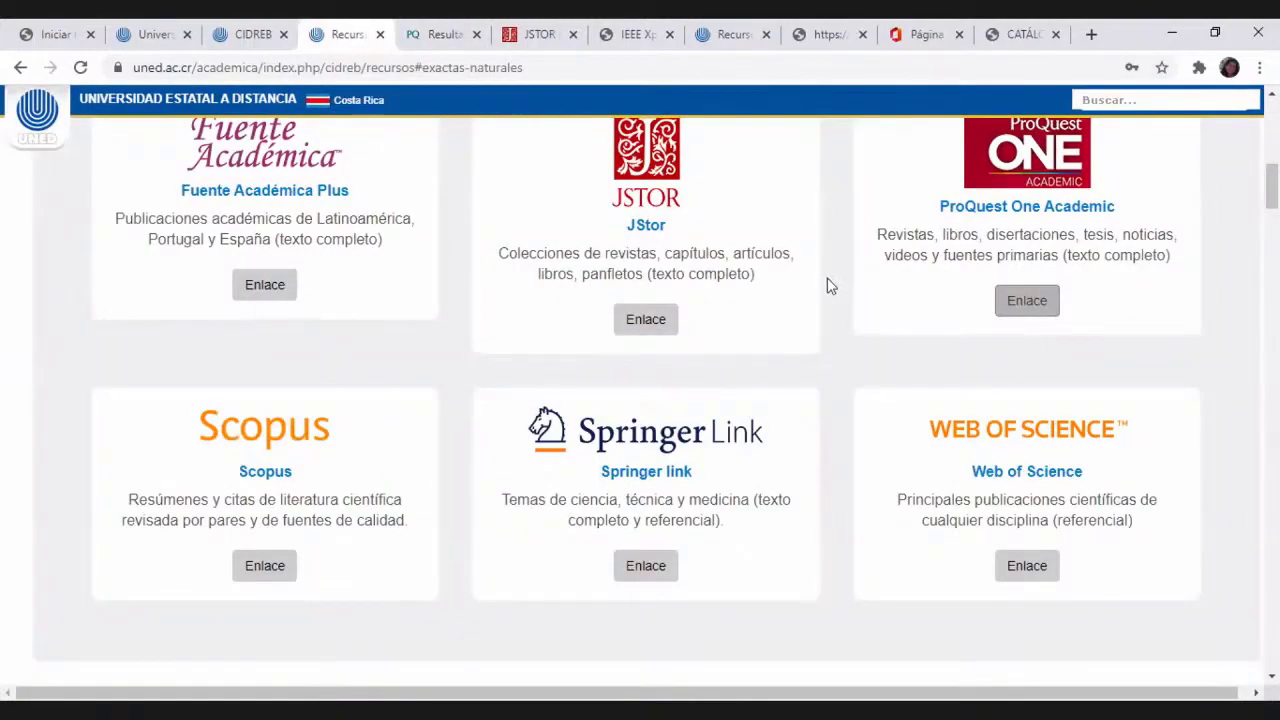
scroll(826, 283, "down", 1)
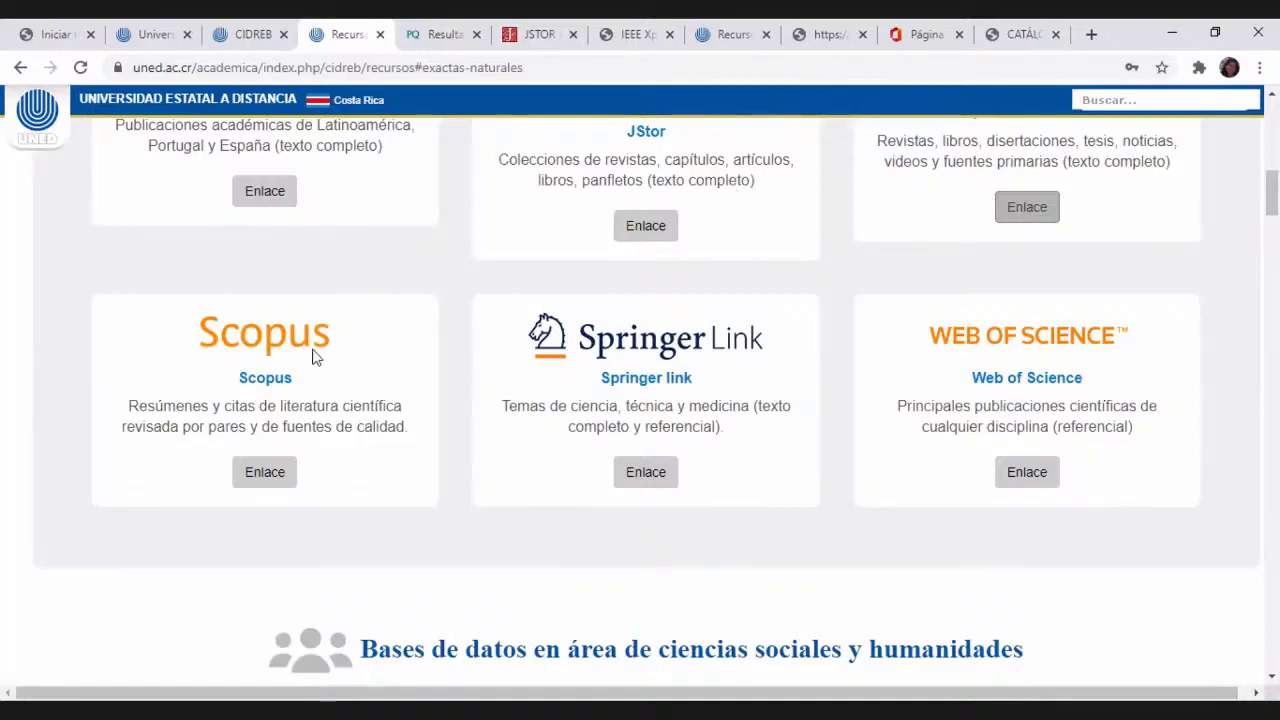
left_click(260, 479)
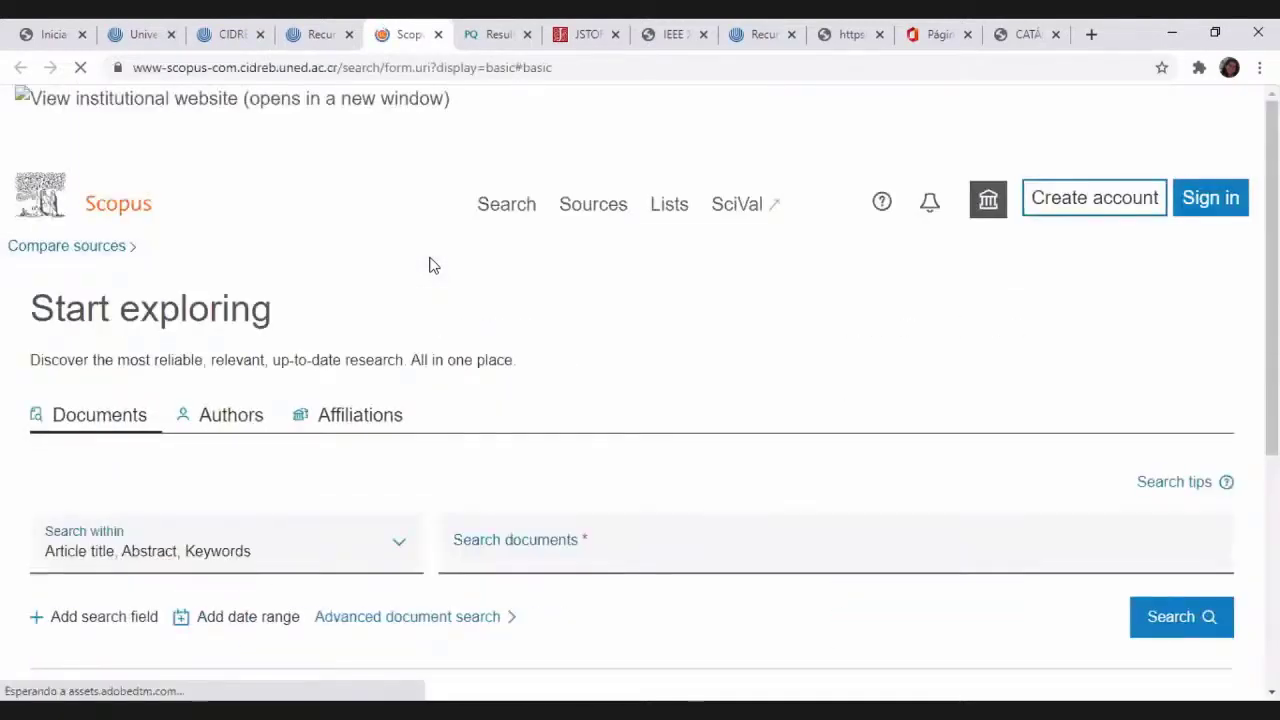
Begin a Scopus document search within article title, abstract and keywords
scroll(514, 289, "down", 2)
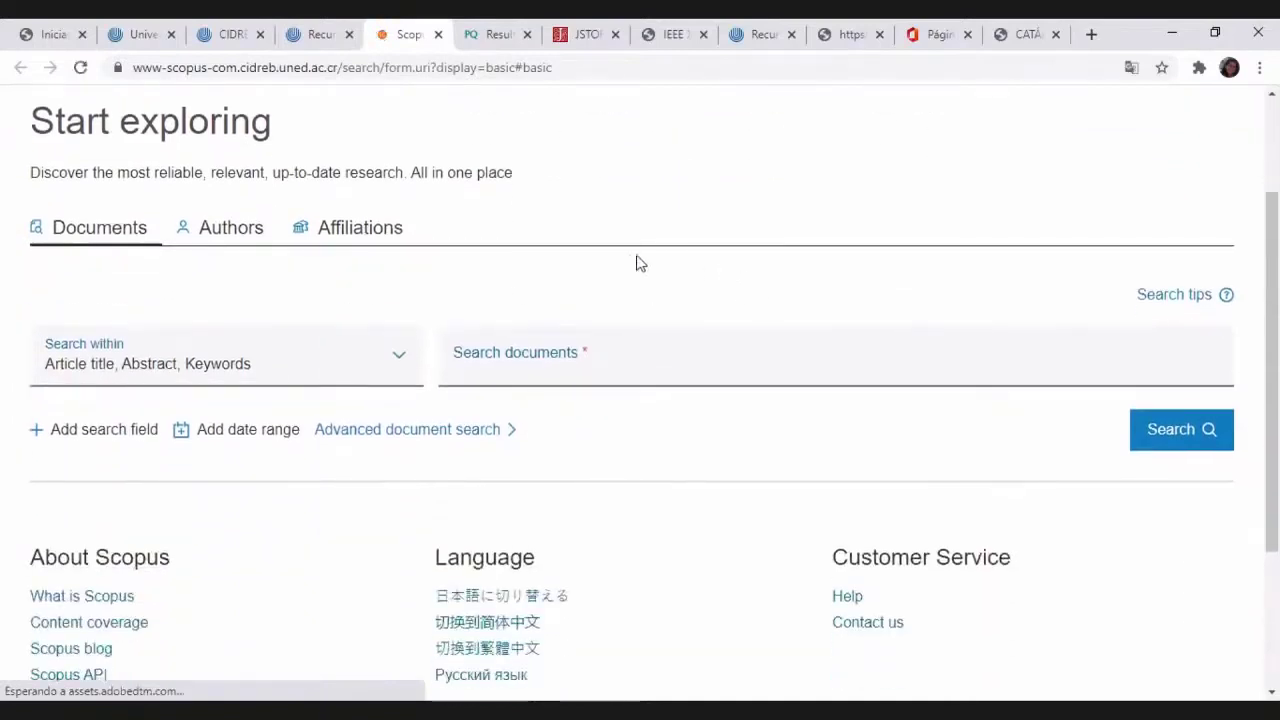
left_click(511, 360)
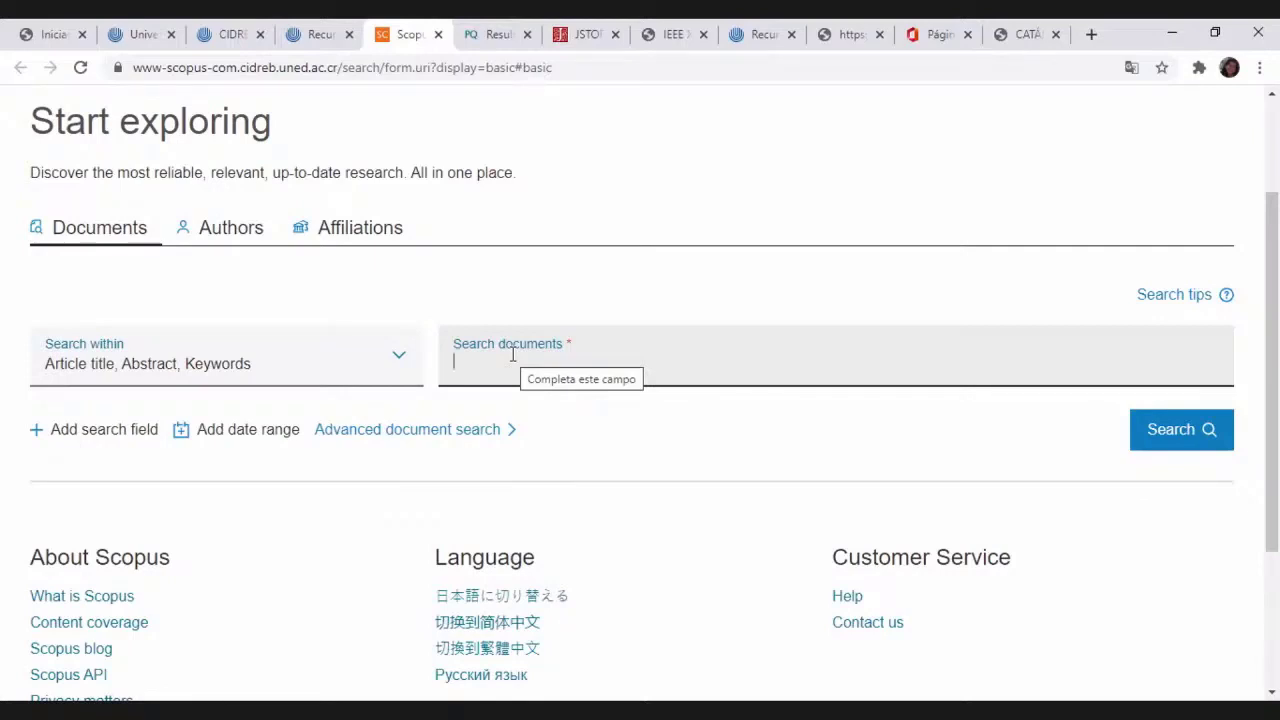
Search Scopus documents by article title, abstract and keywords for "FTTH"
type("FTTH")
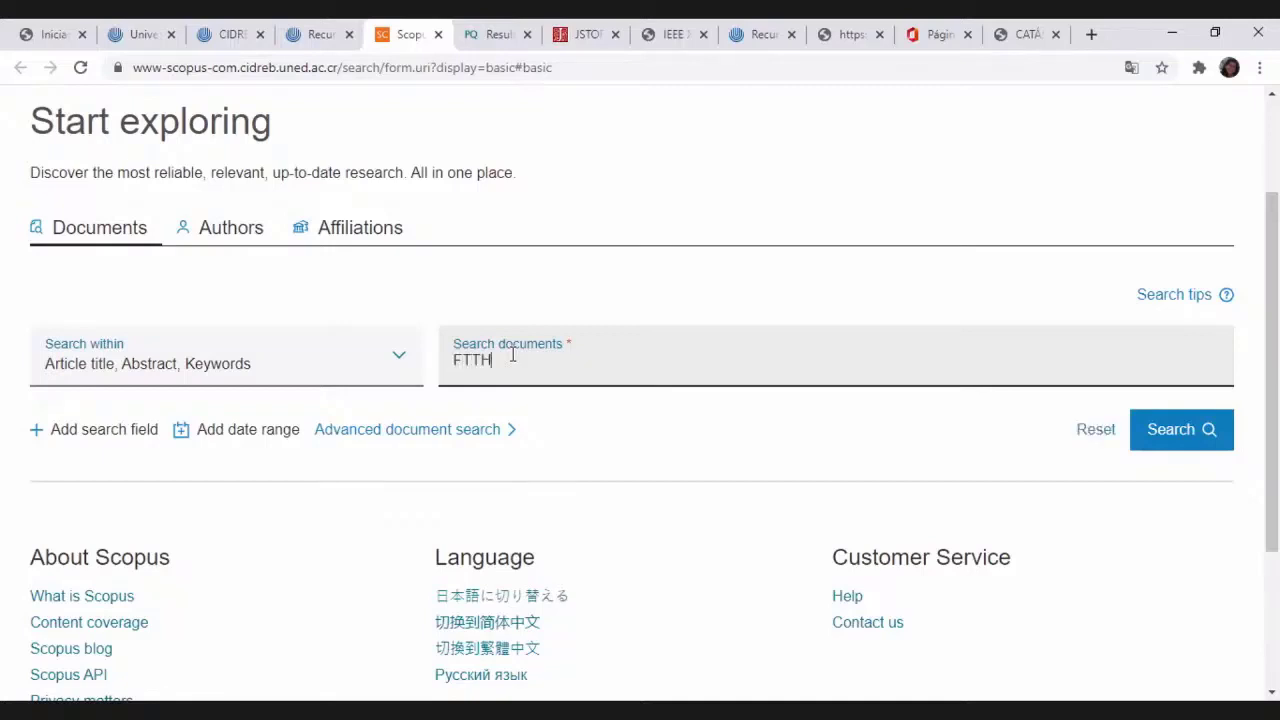
left_click(1176, 440)
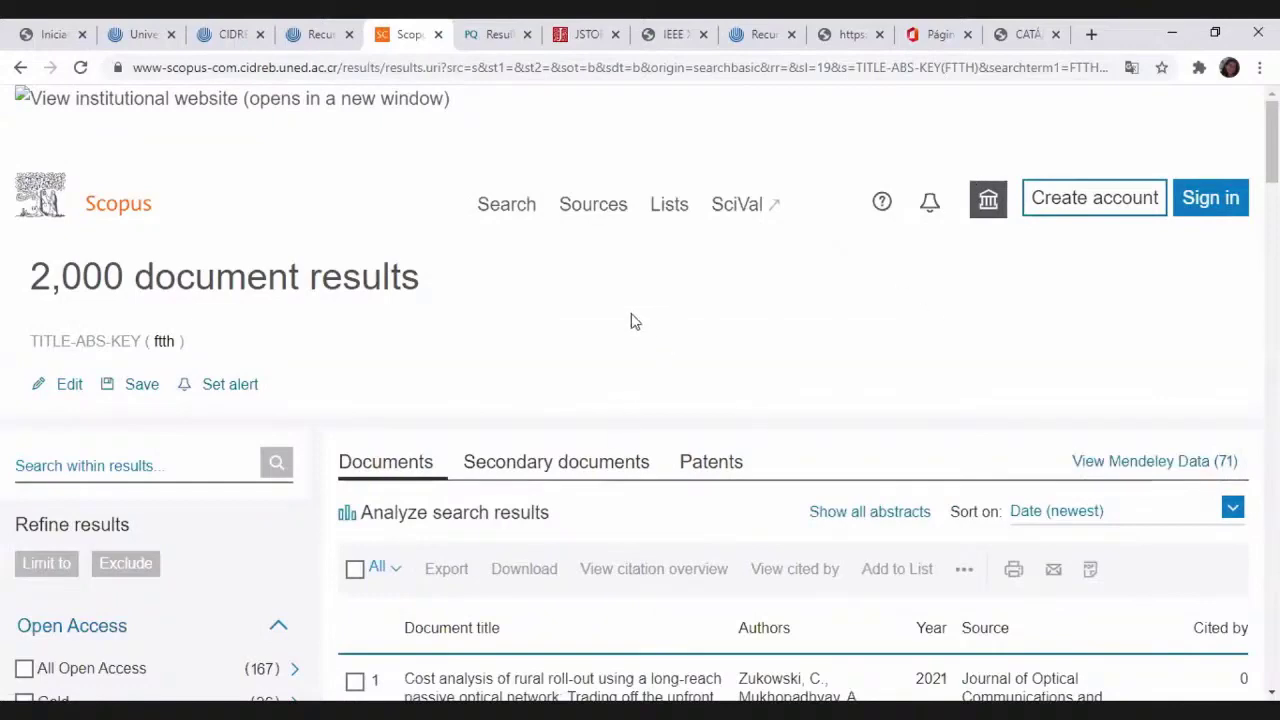
Examine the FTTH result list and its refine filters, from open access, year, author name and subject area down to language
scroll(632, 320, "down", 2)
scroll(625, 317, "down", 1)
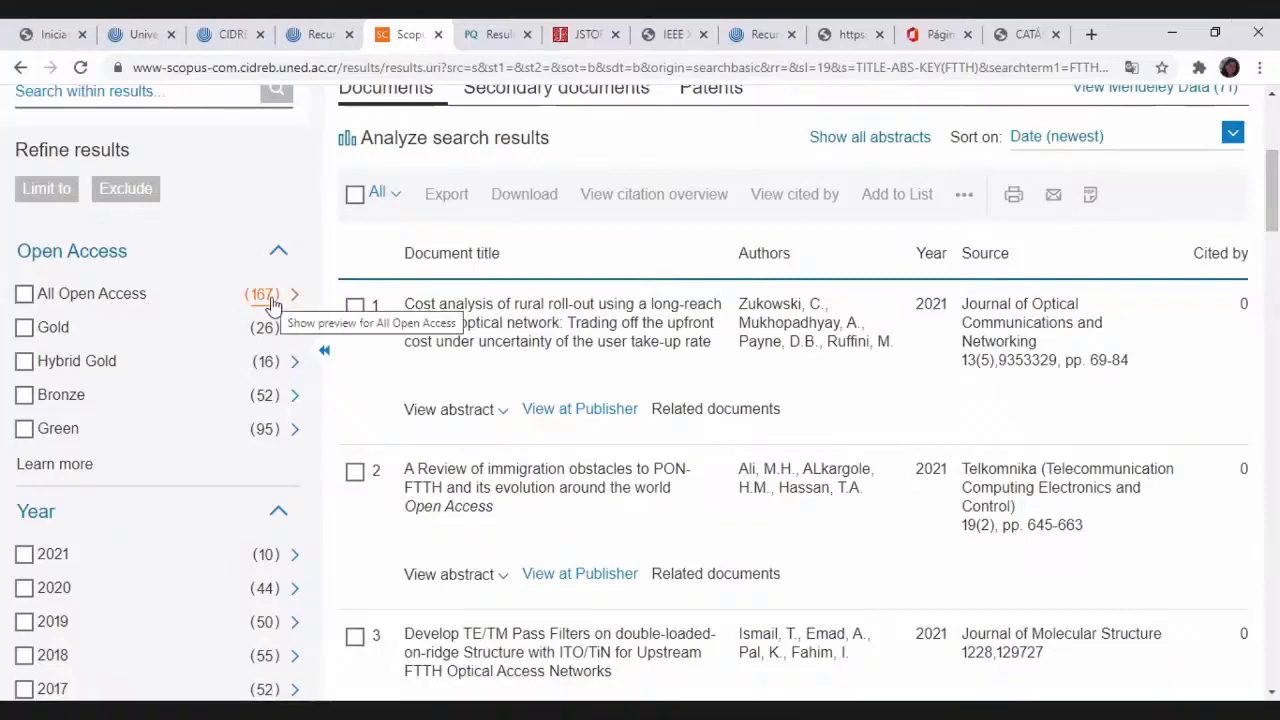
scroll(272, 302, "down", 1)
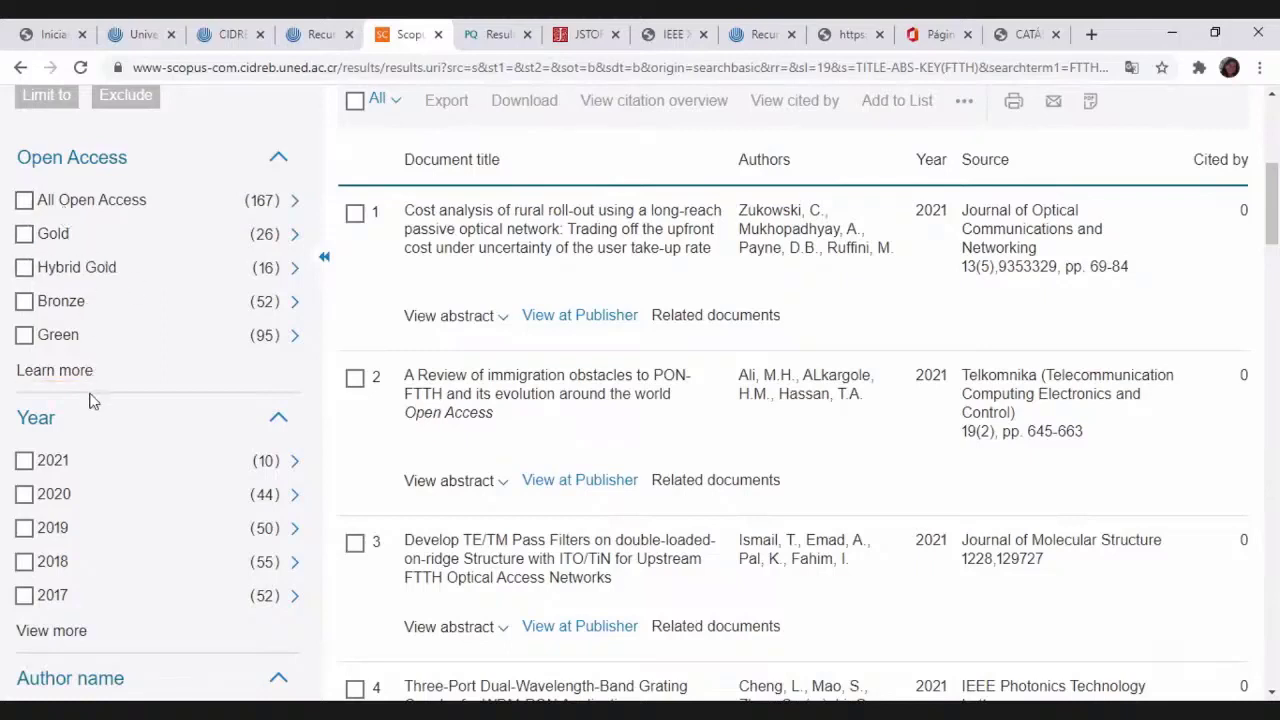
scroll(150, 283, "down", 1)
scroll(149, 279, "down", 1)
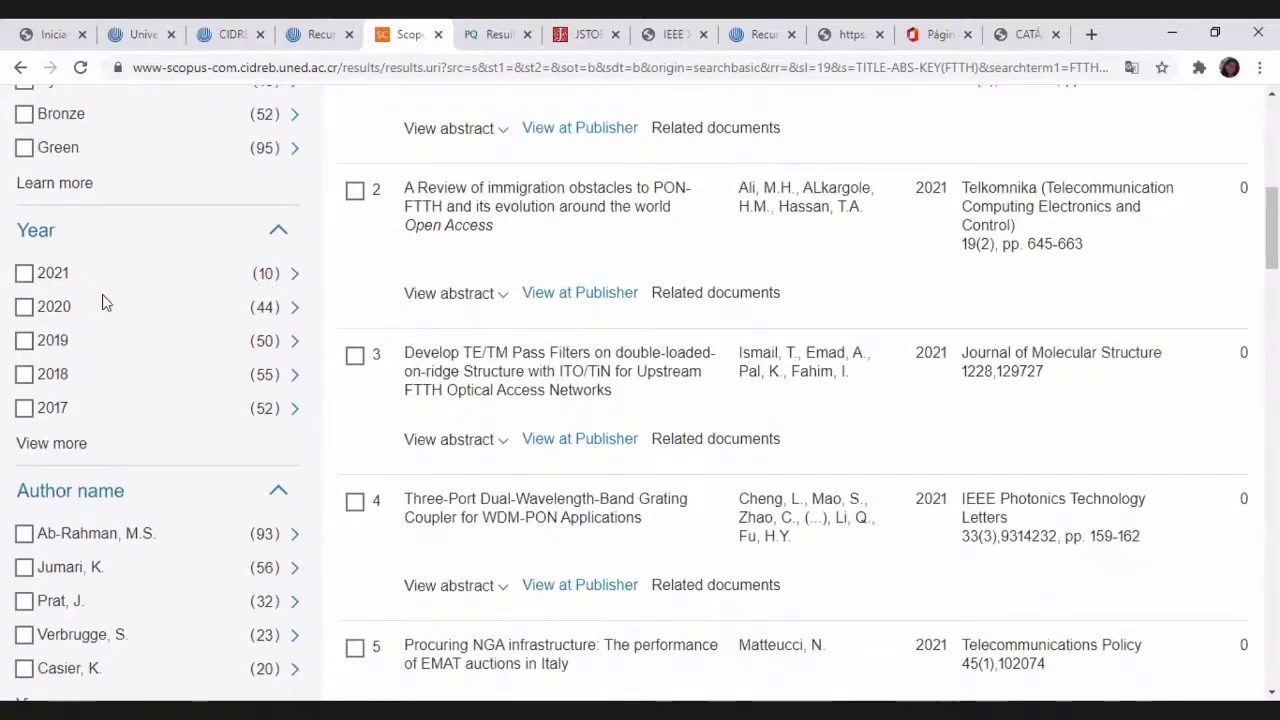
scroll(100, 302, "down", 2)
scroll(100, 306, "down", 1)
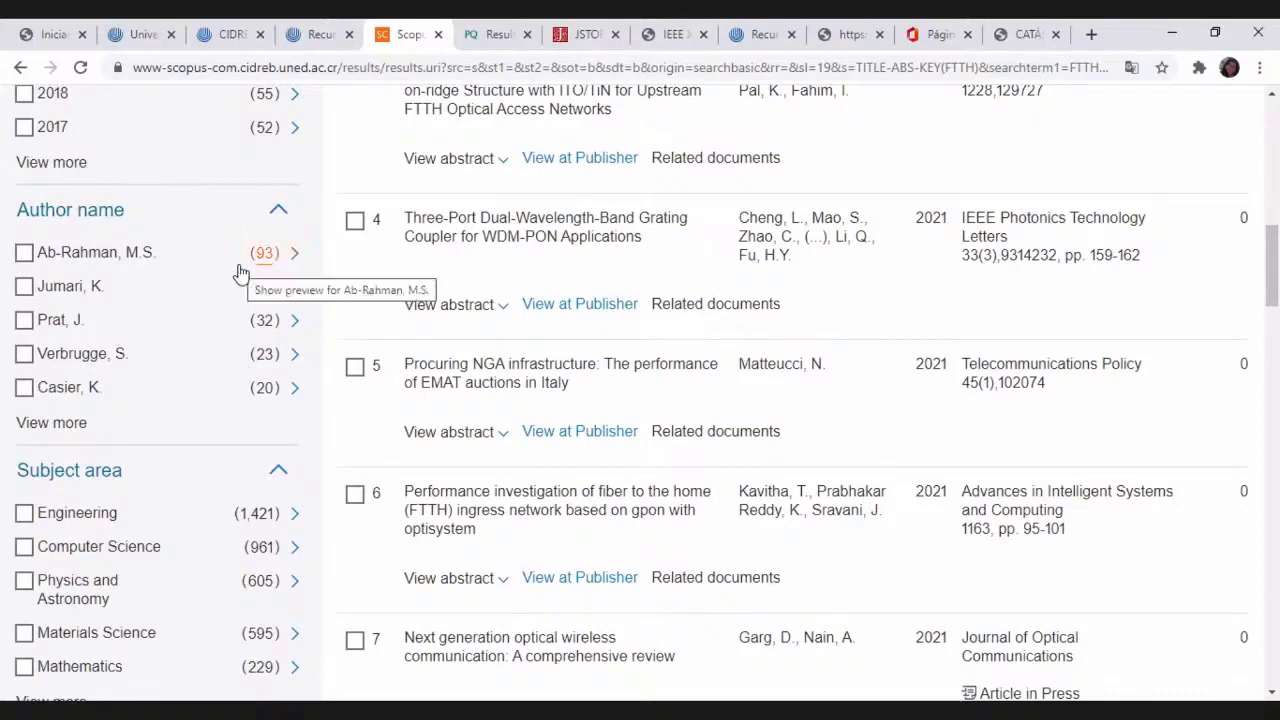
scroll(238, 272, "down", 4)
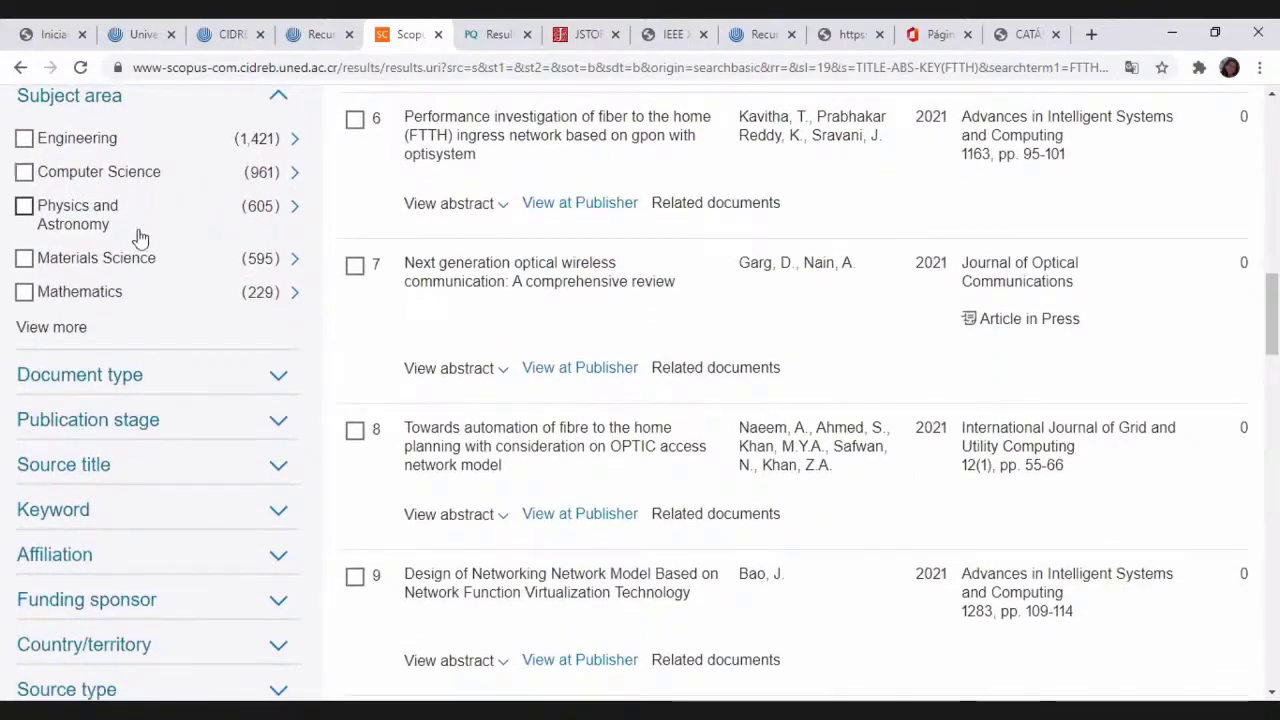
scroll(185, 235, "down", 2)
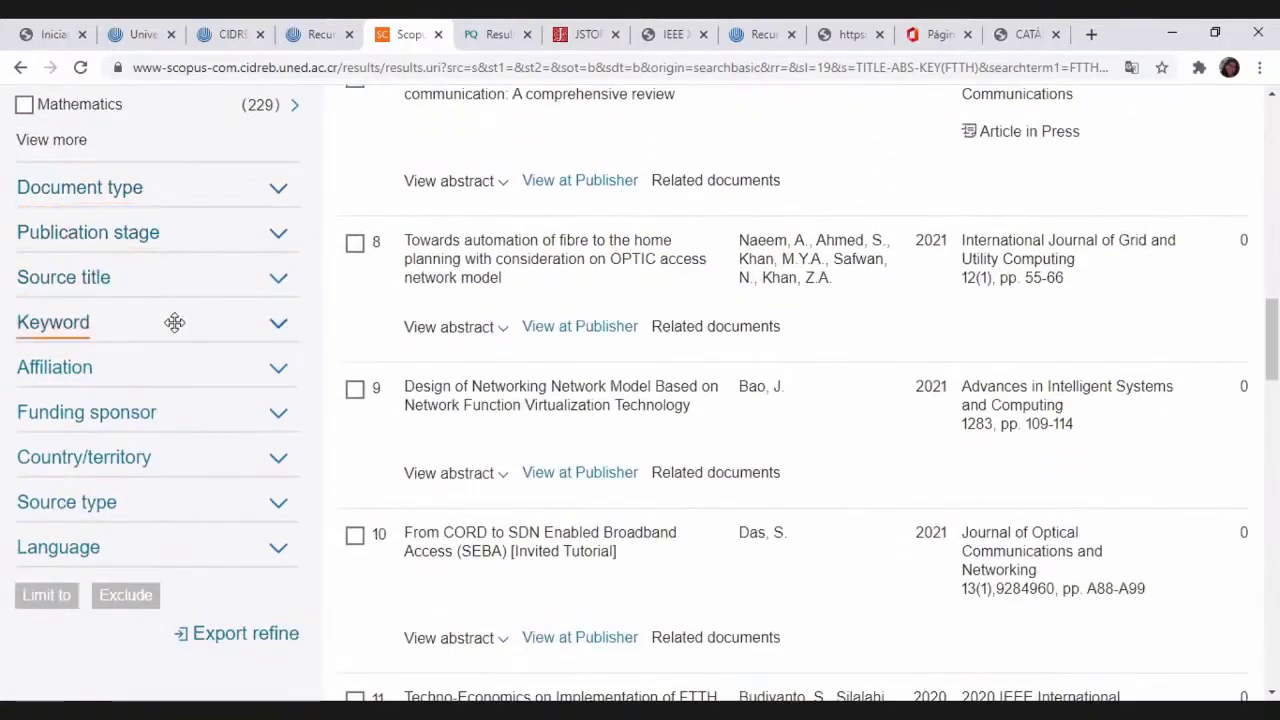
scroll(197, 261, "down", 4)
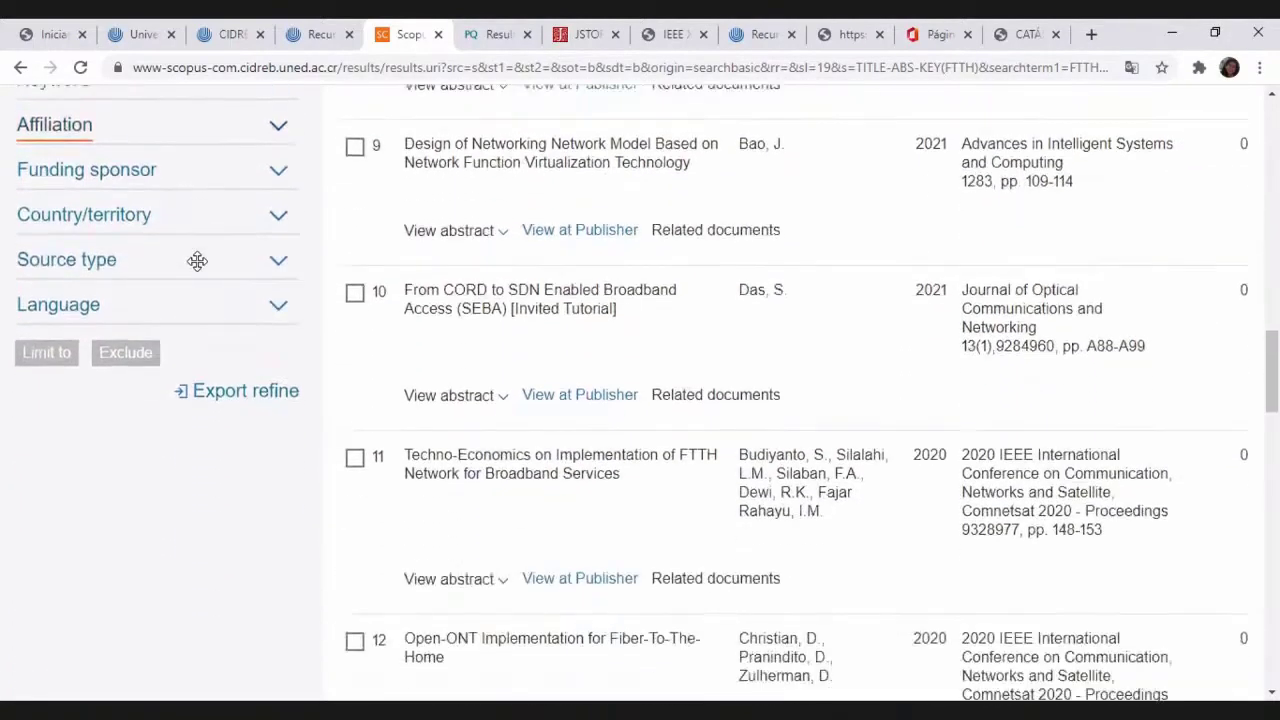
scroll(640, 306, "down", 1)
scroll(583, 294, "up", 5)
scroll(583, 292, "up", 10)
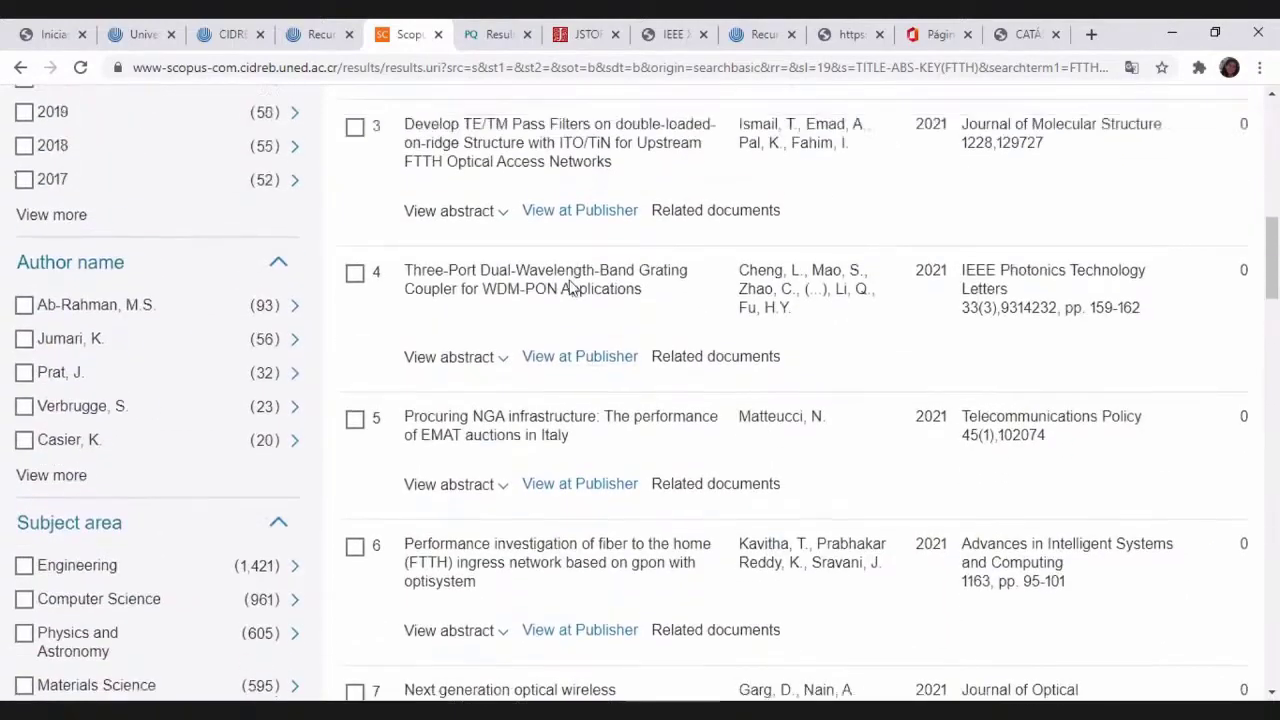
scroll(570, 288, "up", 1)
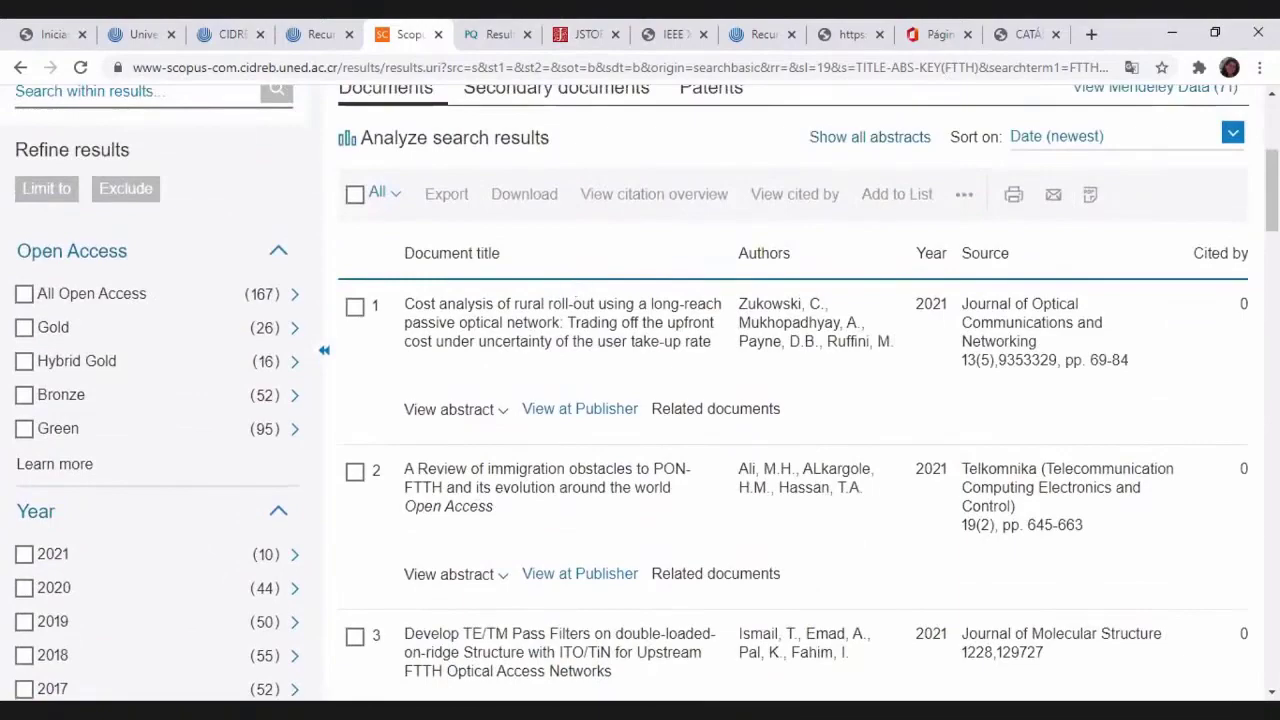
Analyze the FTTH search results, review the documents-by-year chart and breakdown cards, and return to the result list
left_click_drag(1273, 190, 1273, 142)
scroll(824, 320, "down", 2)
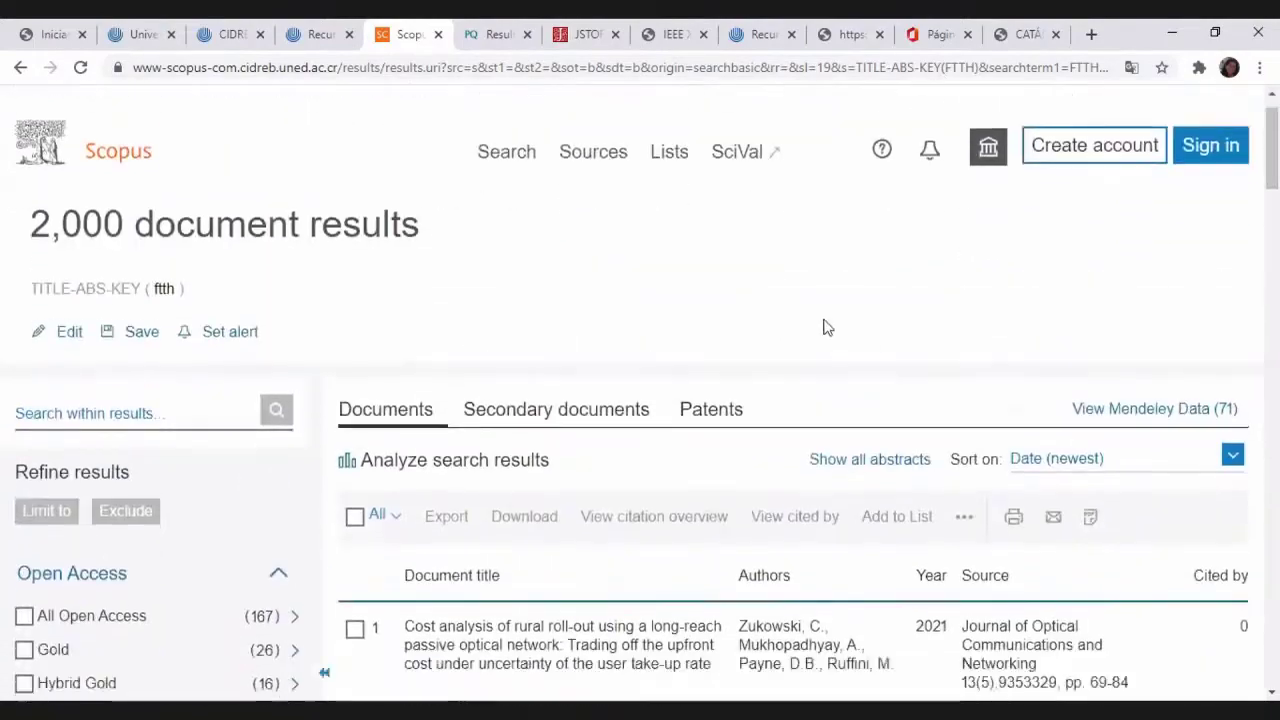
scroll(823, 306, "up", 1)
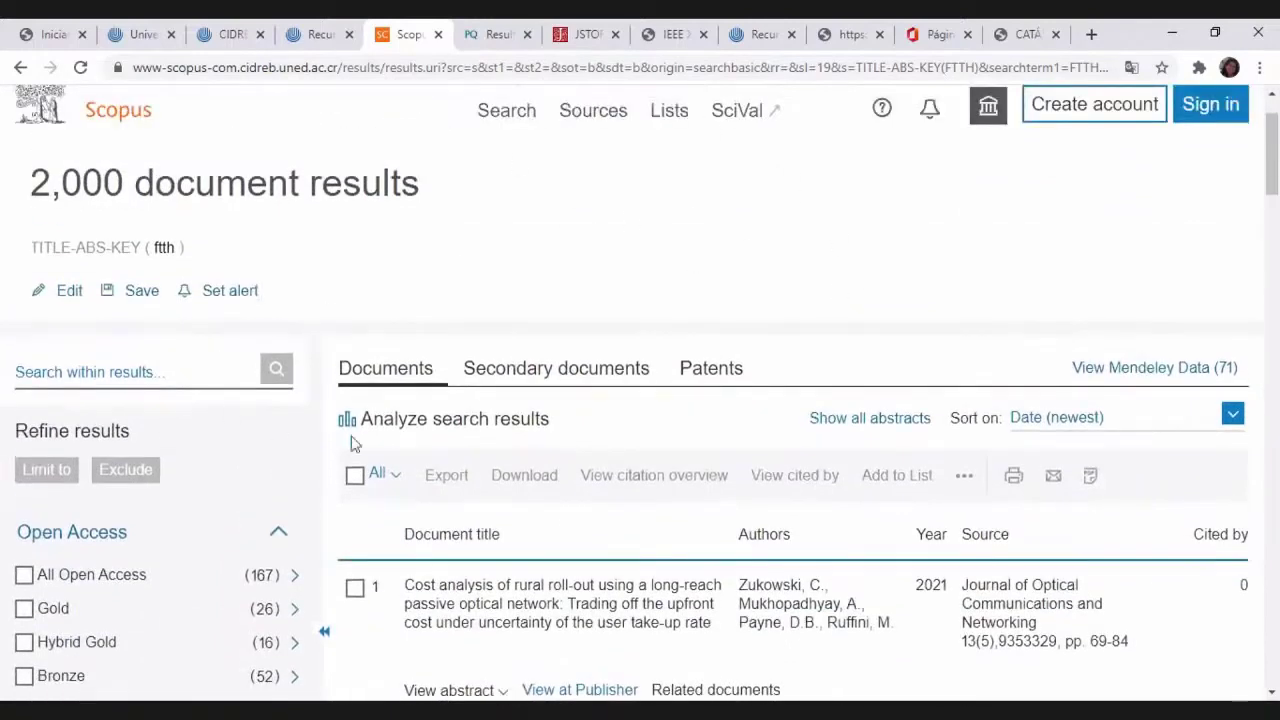
left_click(424, 424)
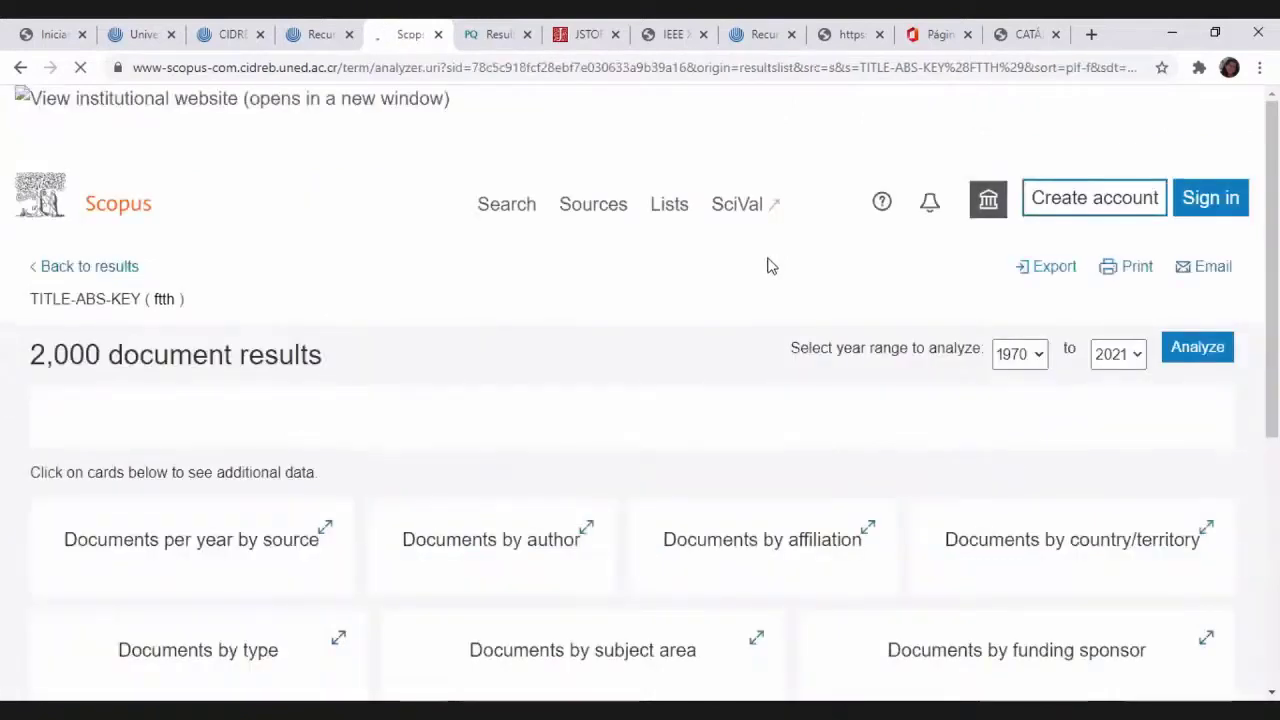
scroll(752, 270, "down", 4)
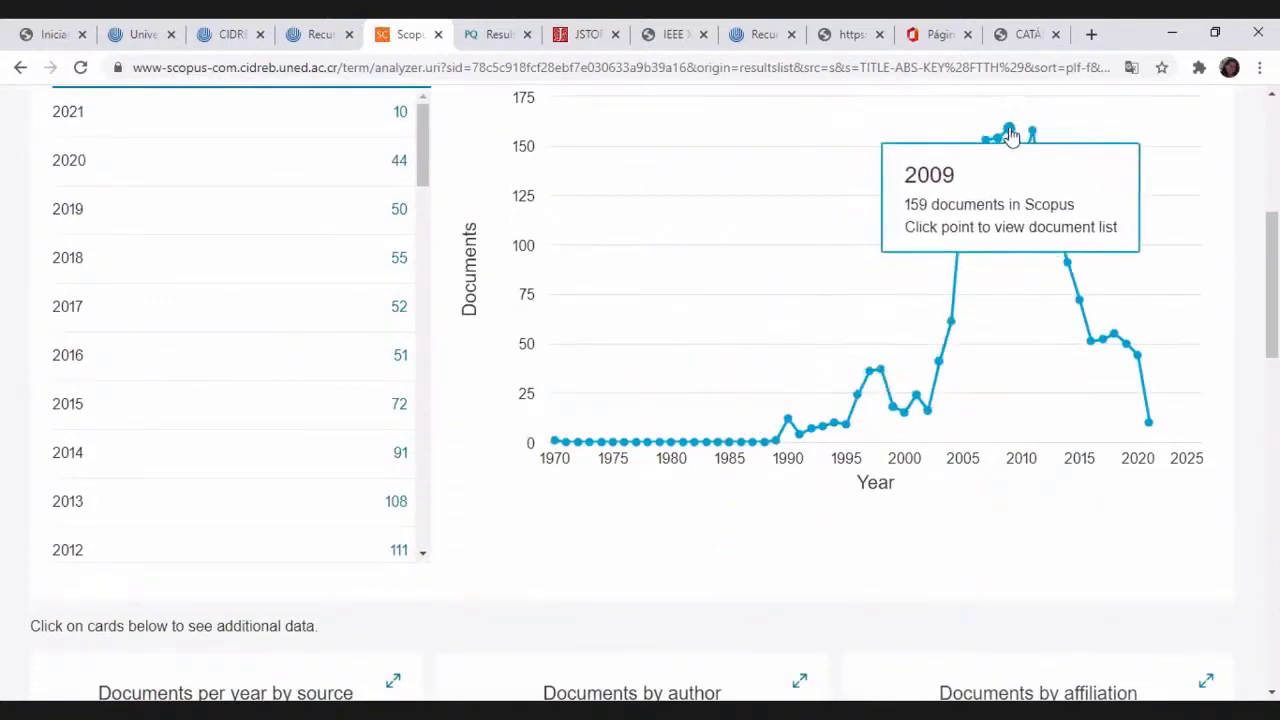
scroll(663, 343, "down", 3)
scroll(663, 343, "down", 1)
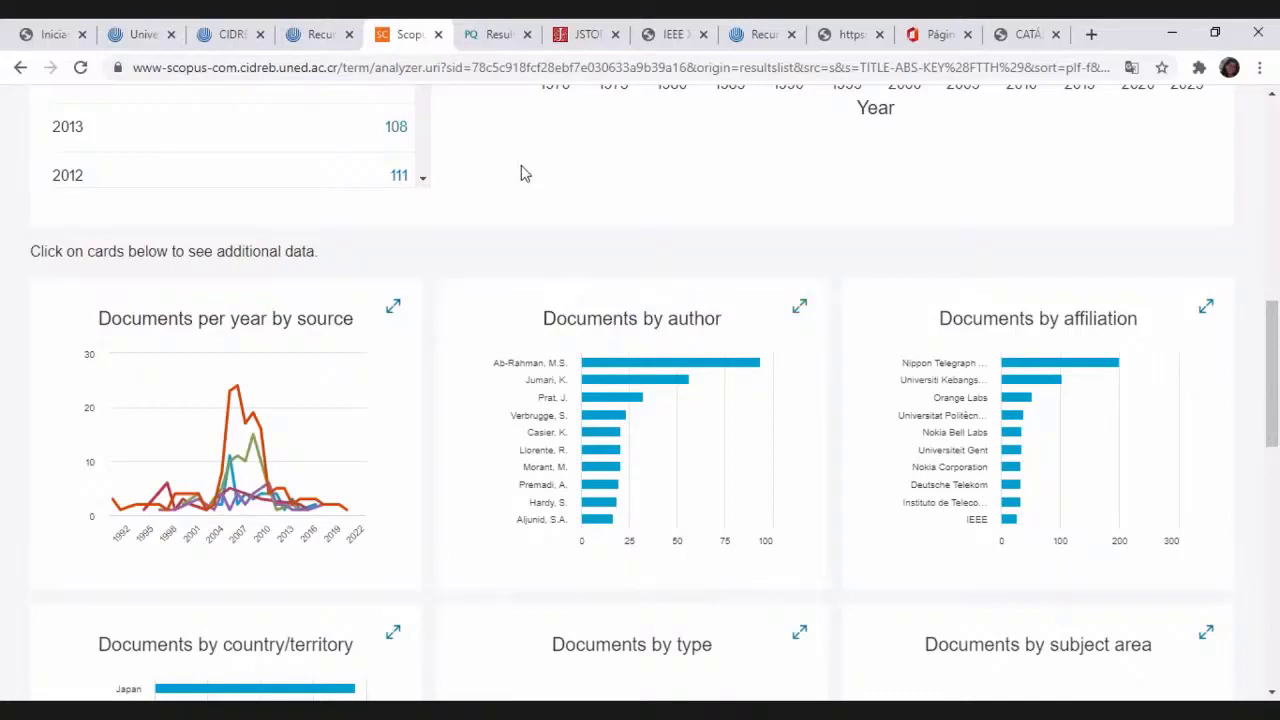
scroll(546, 180, "up", 6)
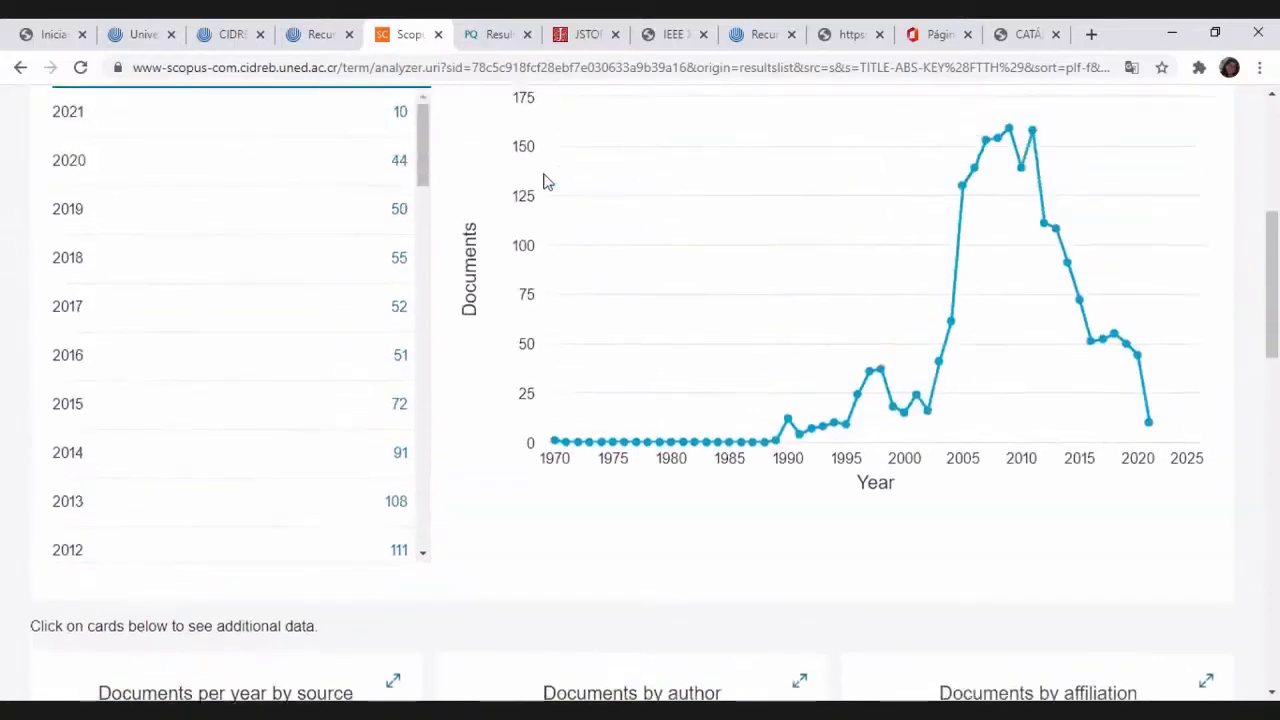
scroll(546, 181, "up", 2)
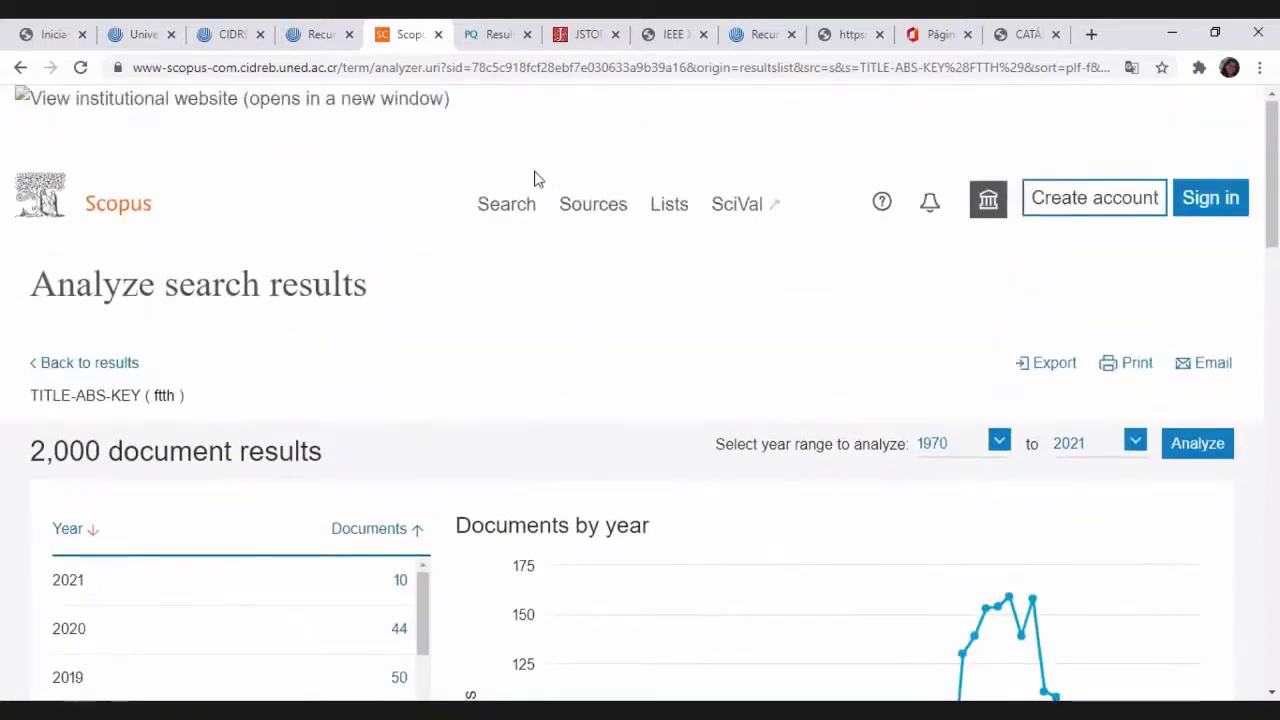
left_click(20, 68)
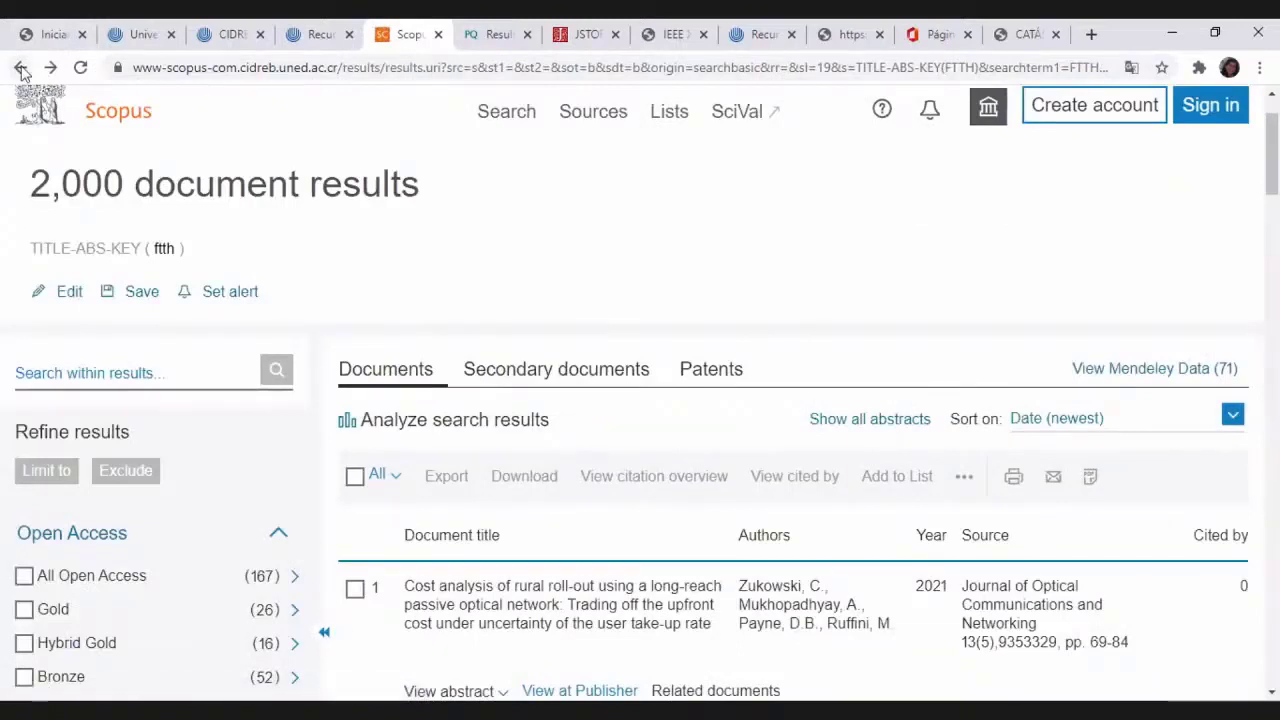
Close the Scopus and ProQuest pages and open Web of Science from the UNED library's database list
left_click(330, 38)
left_click(438, 35)
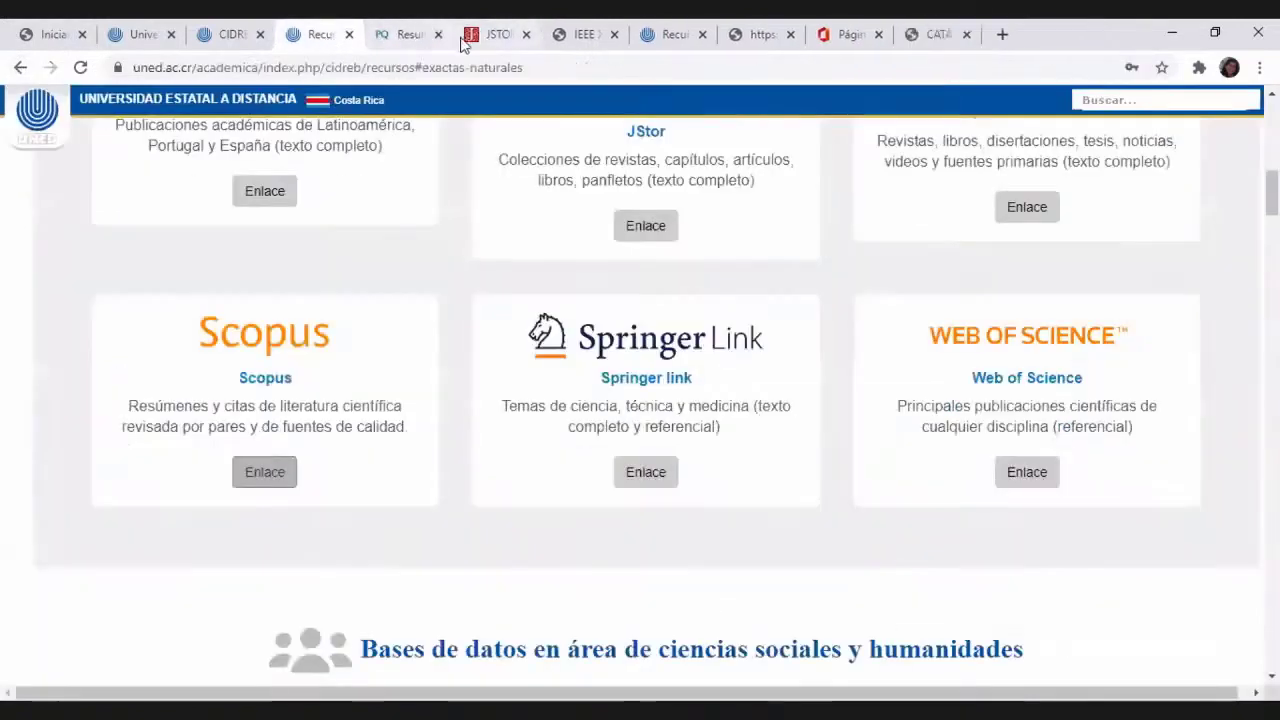
left_click(438, 35)
left_click(1046, 483)
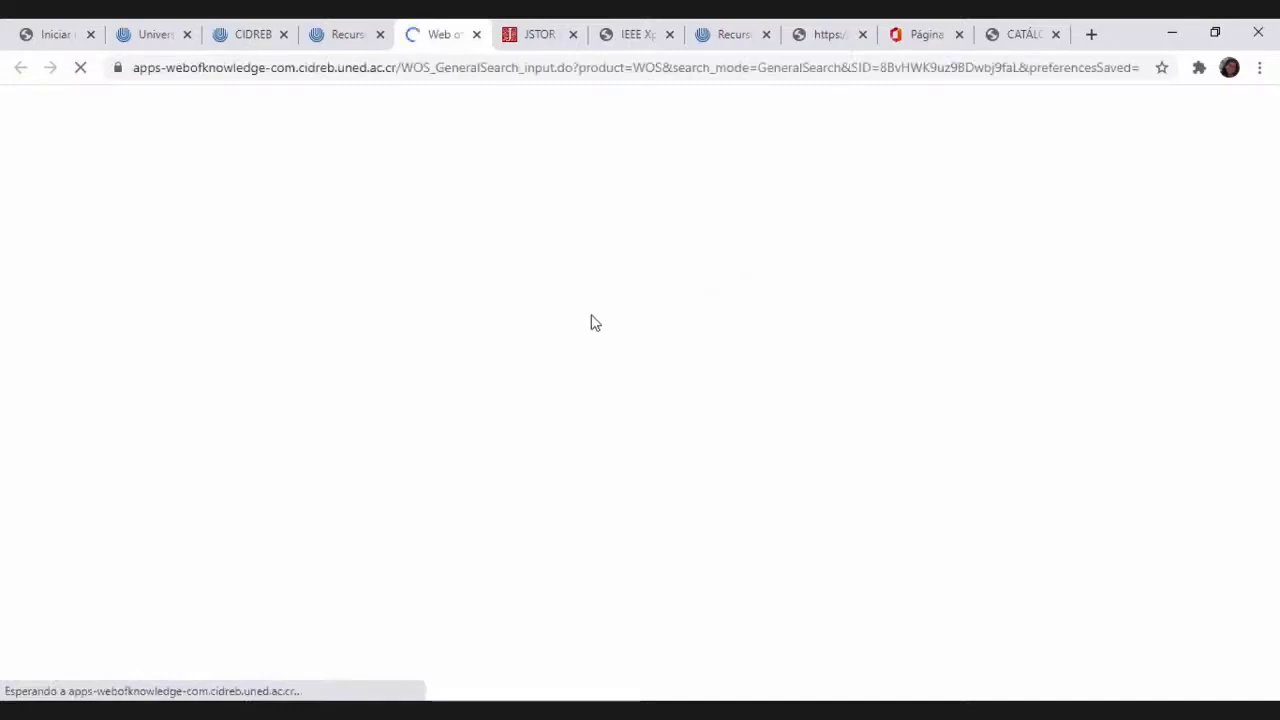
Run a basic topic search for "INTERNET OF THINGS" in the Web of Science main collection
left_click(100, 436)
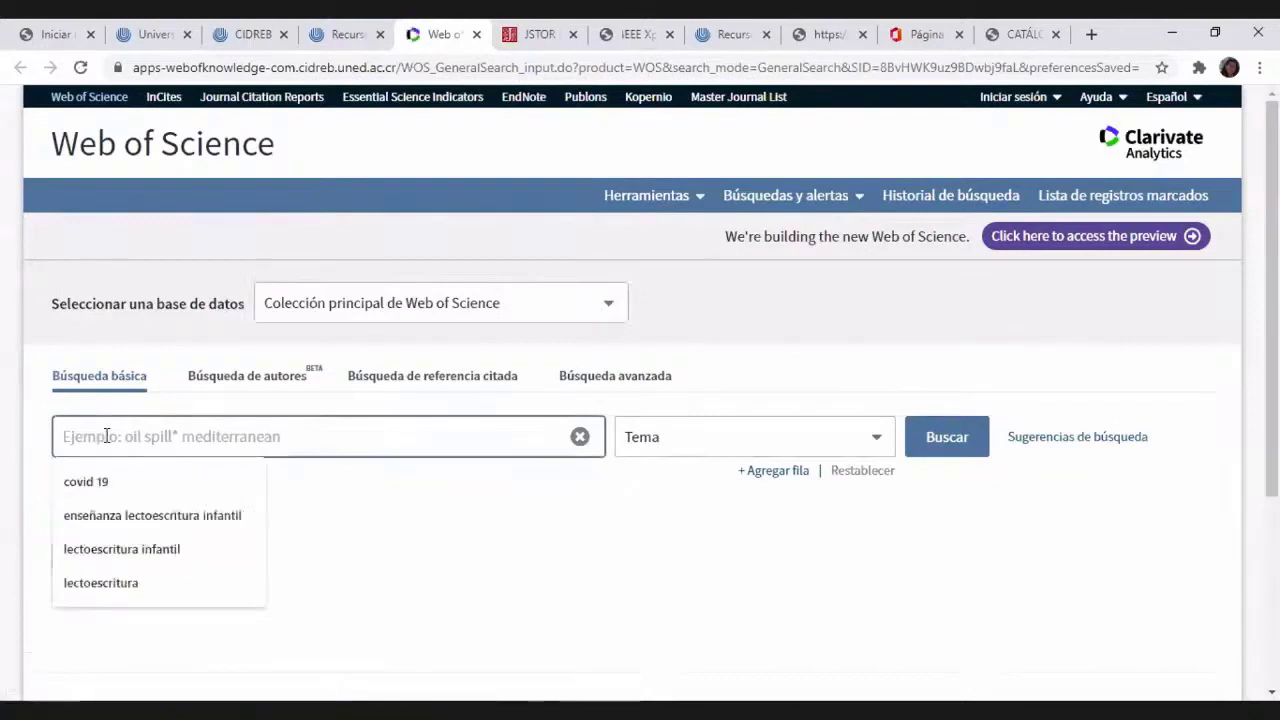
type("INTERNET OF T")
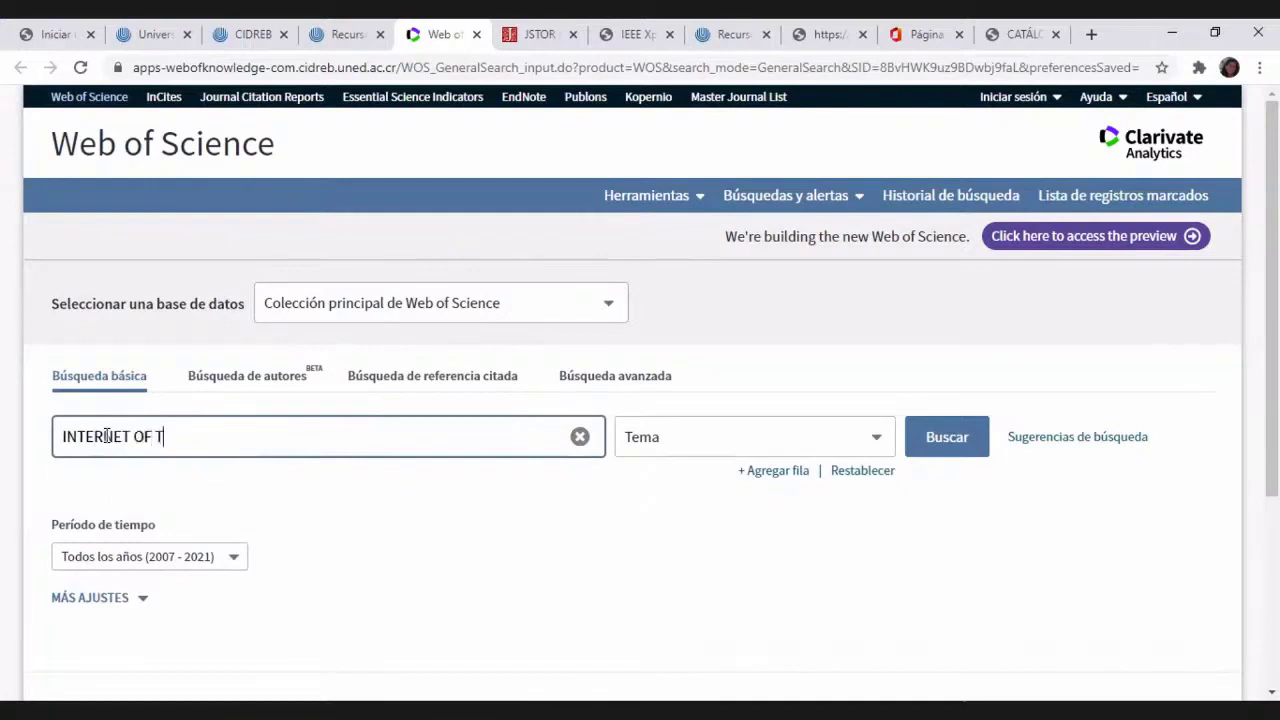
type("HINGS")
key("Return")
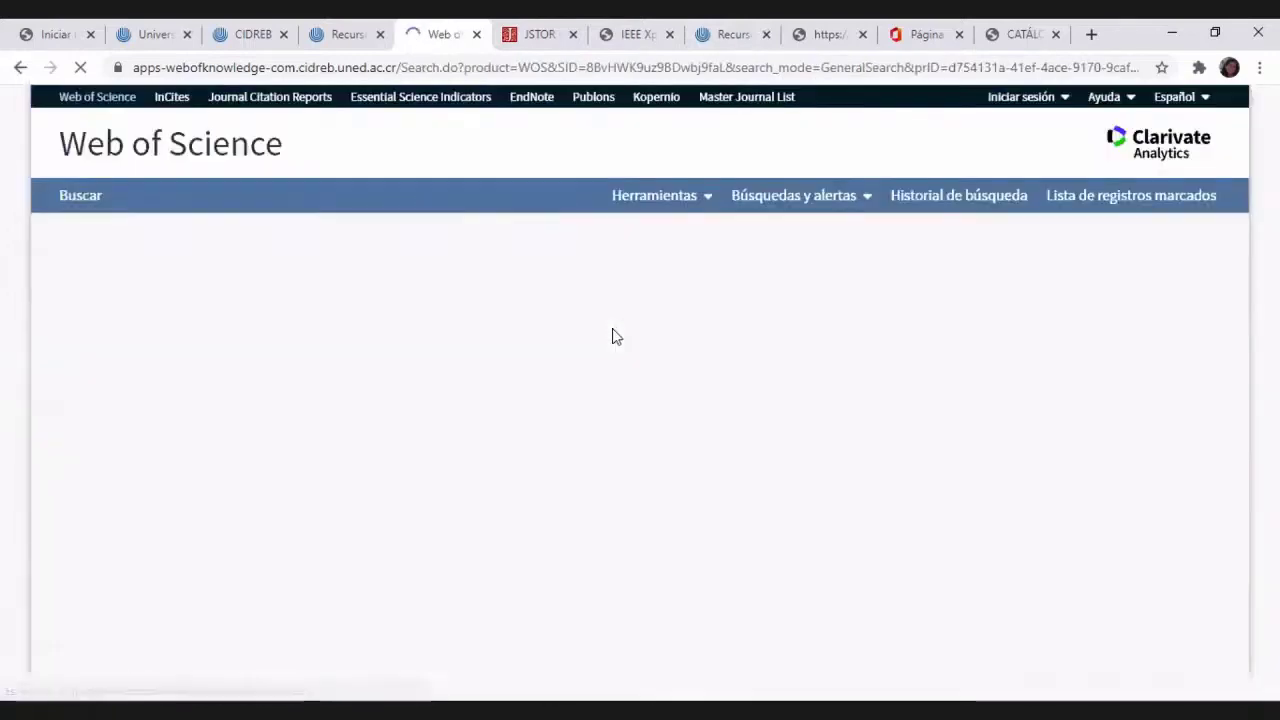
Examine the refine filters for the Internet of Things results, including open access, publication years, categories and document types
scroll(613, 335, "down", 3)
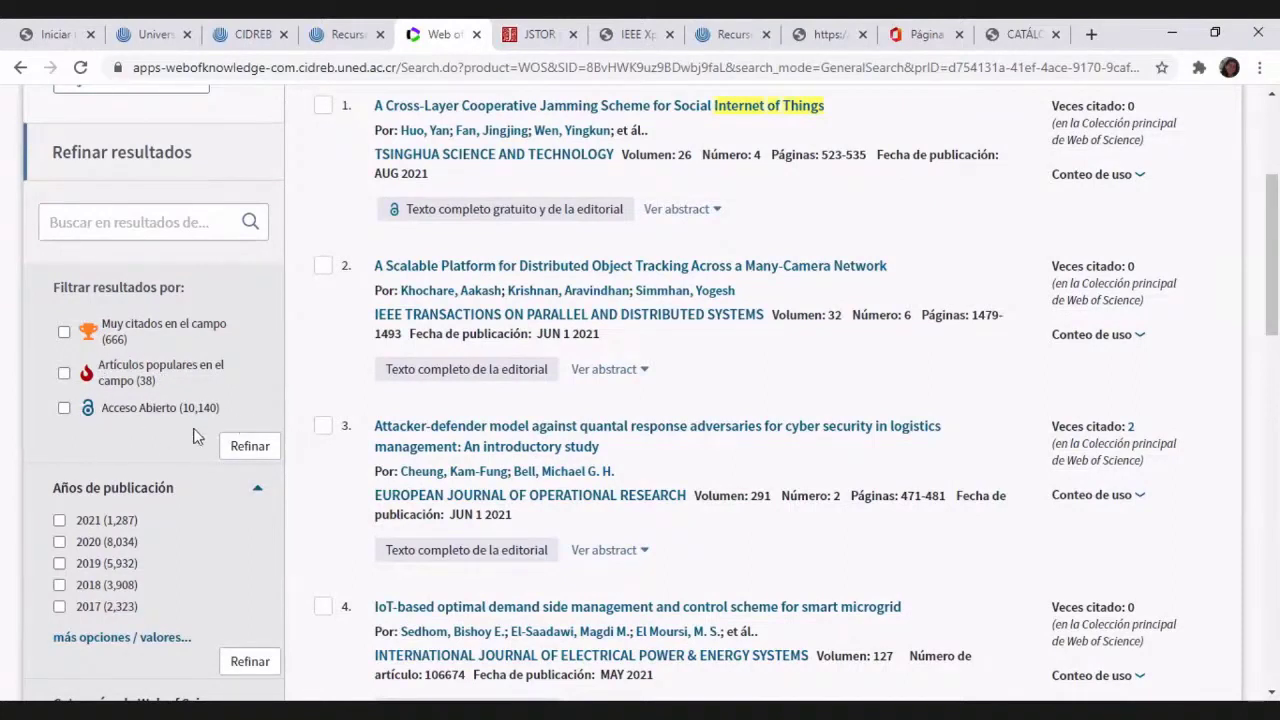
scroll(195, 437, "down", 1)
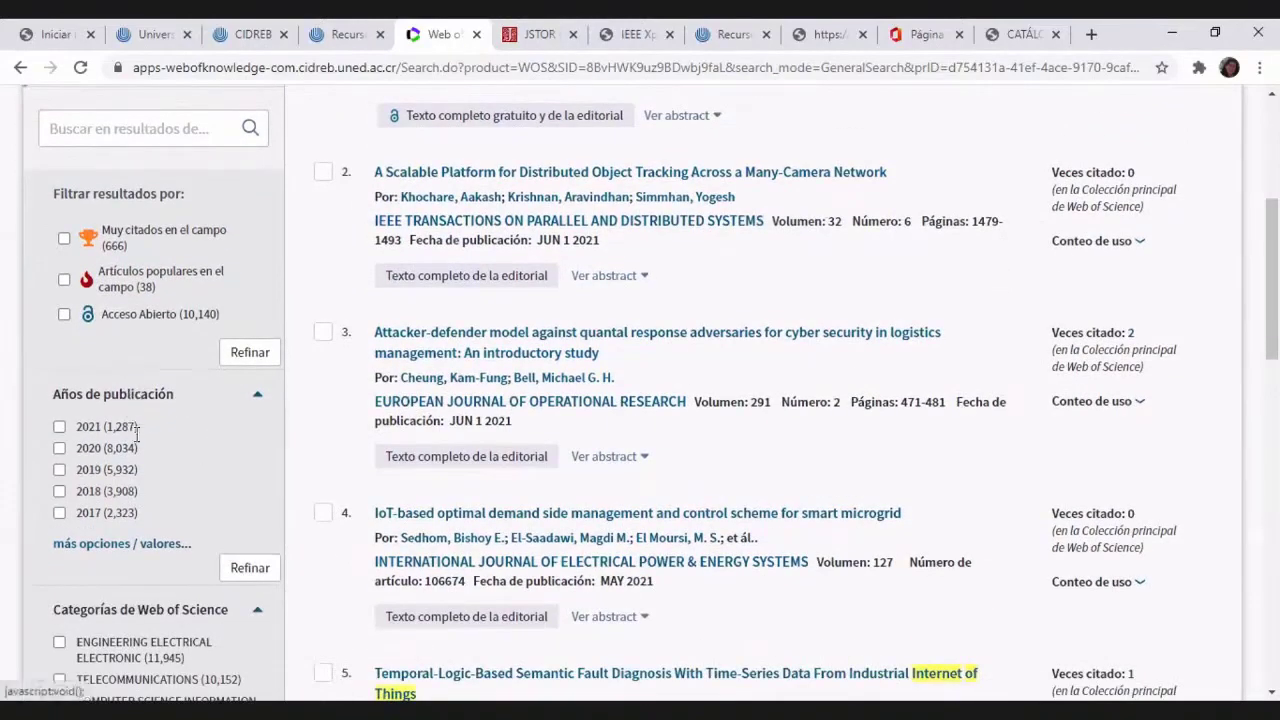
scroll(130, 487, "down", 1)
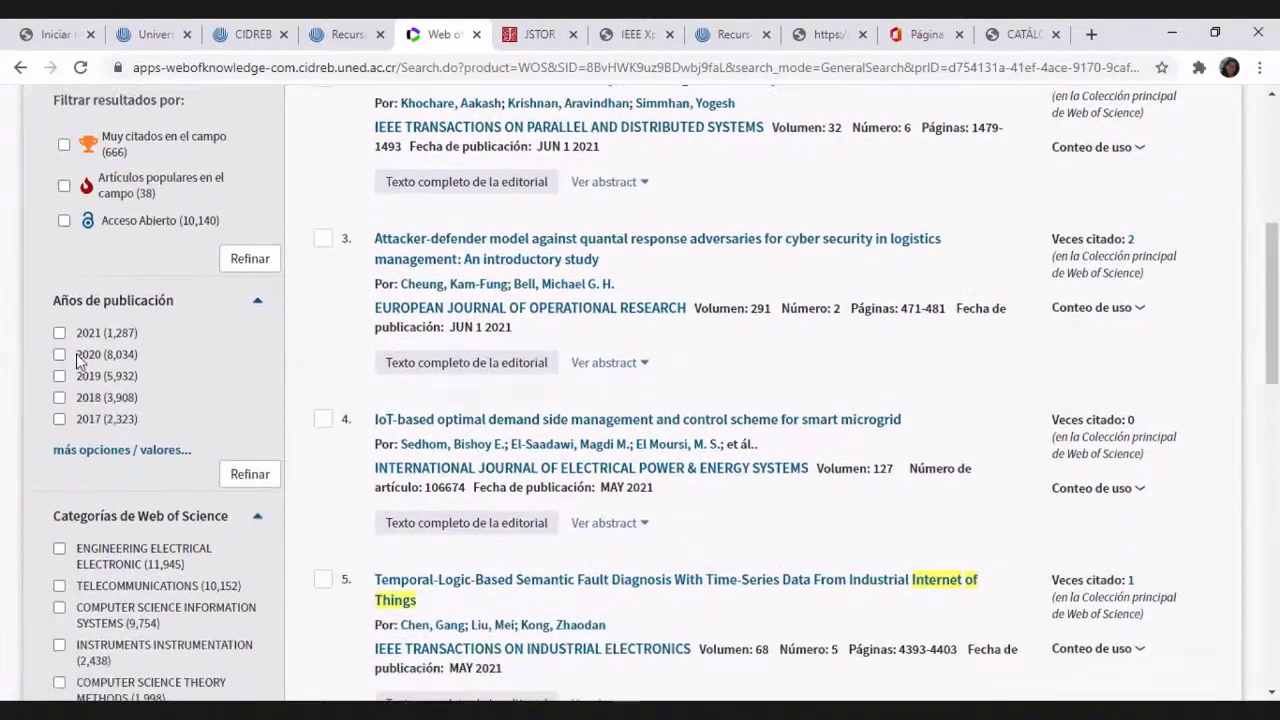
scroll(180, 462, "down", 2)
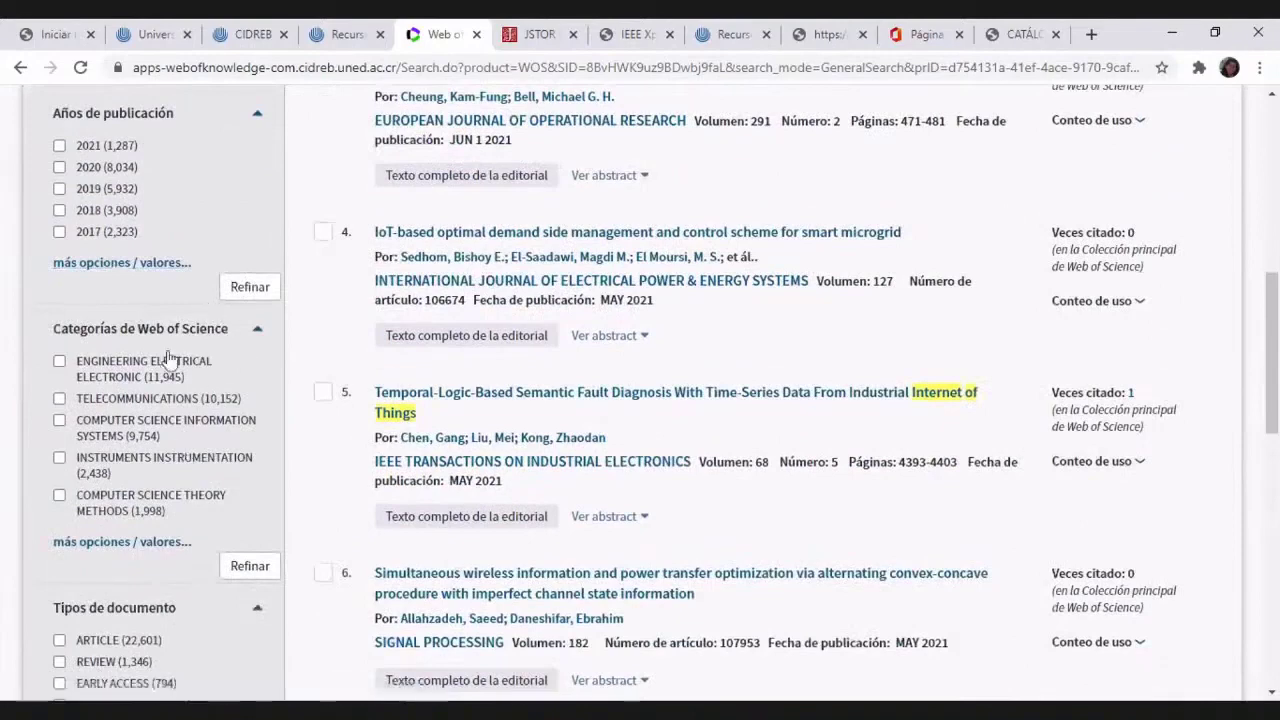
scroll(180, 425, "down", 2)
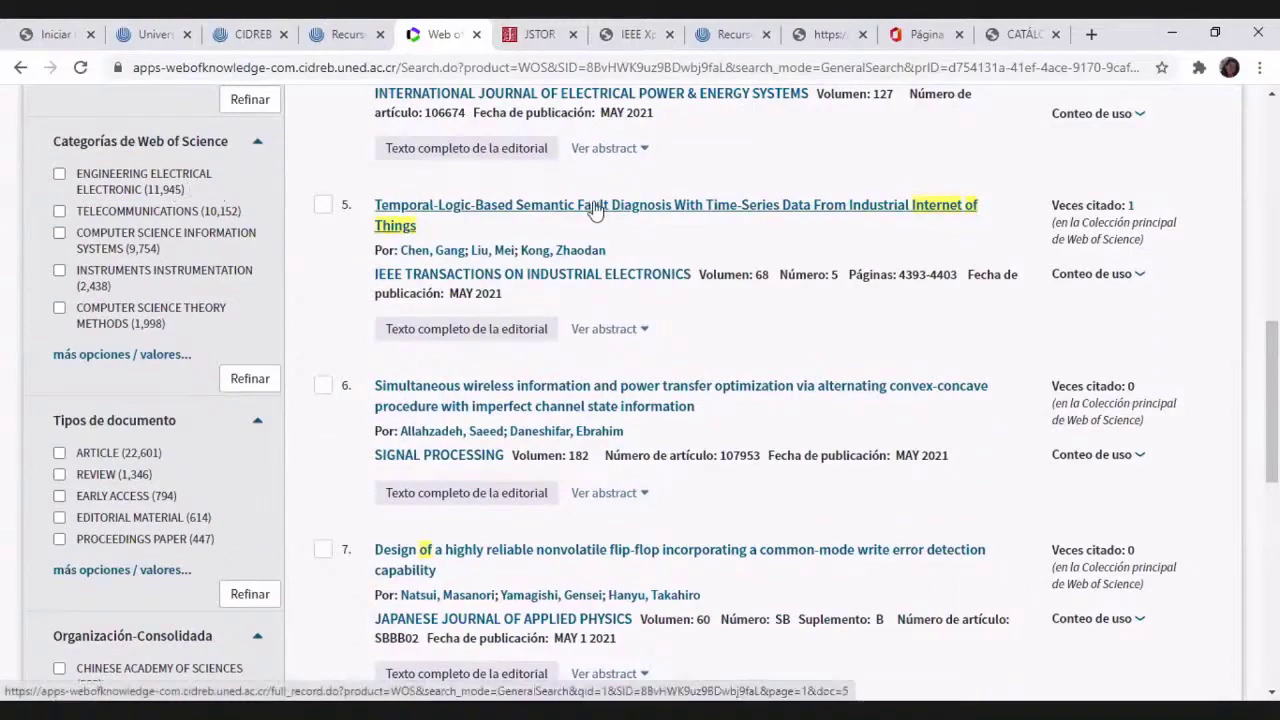
Analyze the Internet of Things results and inspect the record counts per Web of Science category in the treemap
scroll(598, 205, "up", 9)
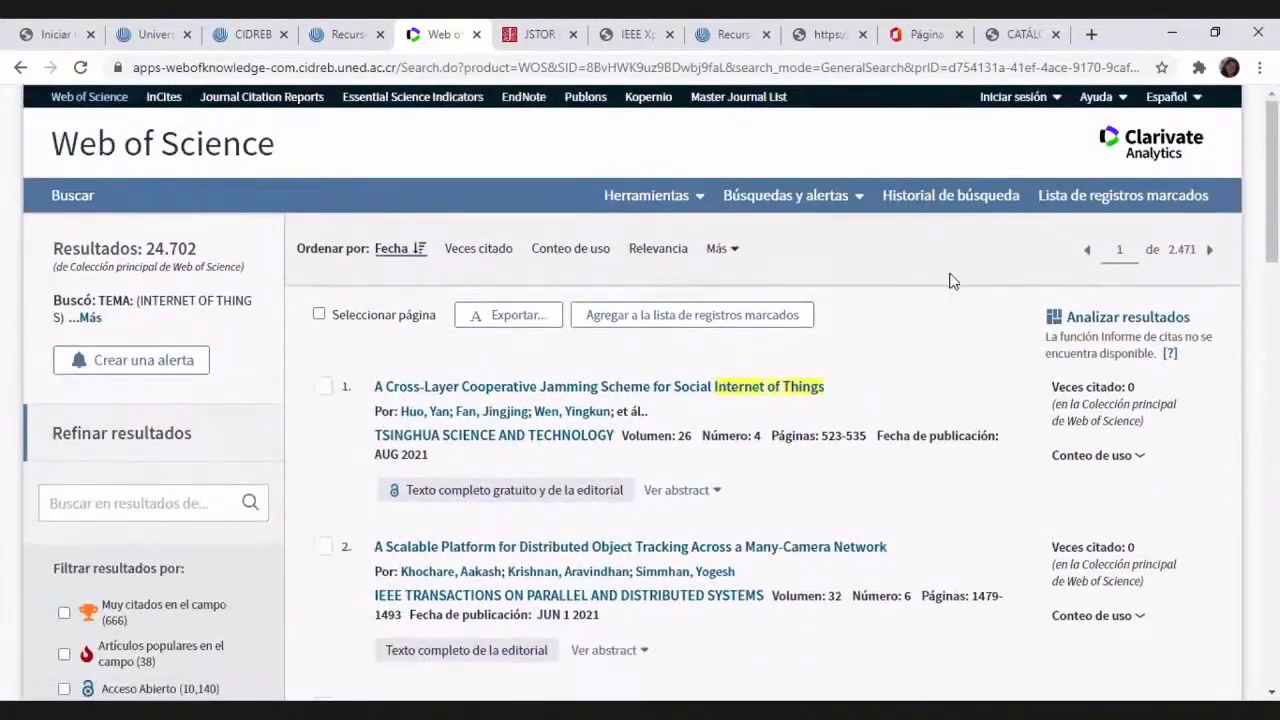
left_click(1150, 328)
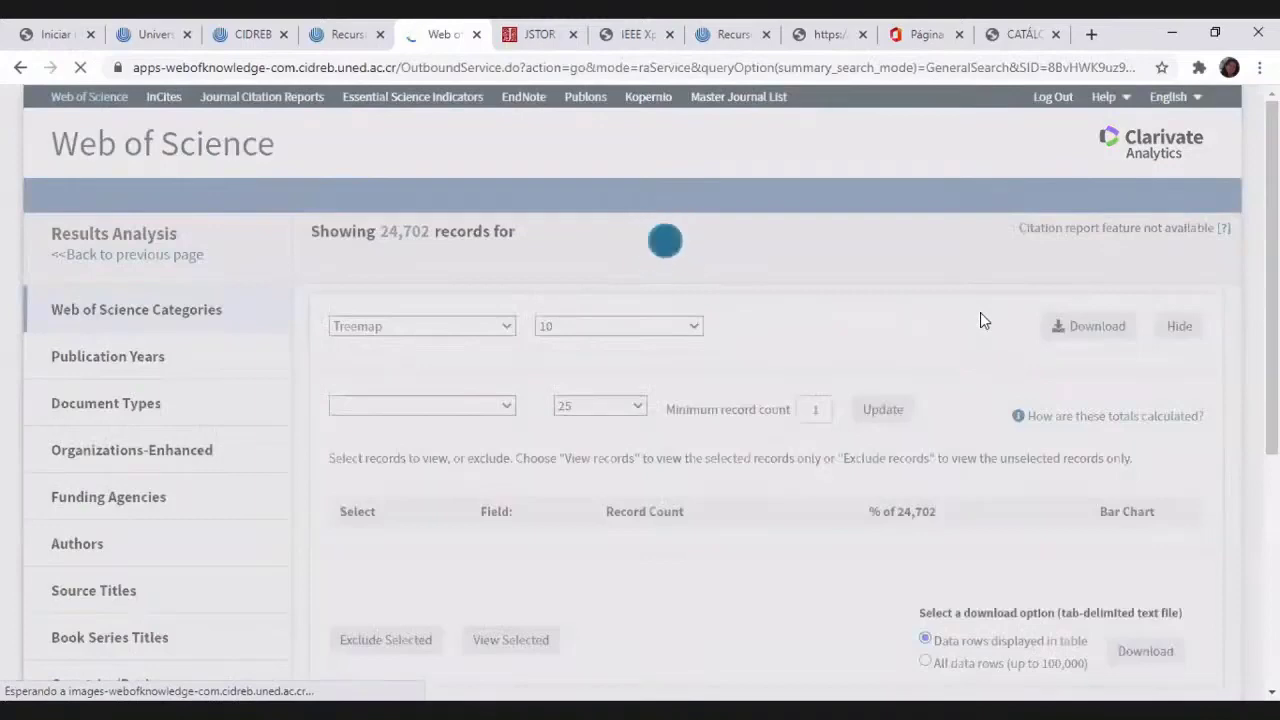
scroll(980, 320, "down", 2)
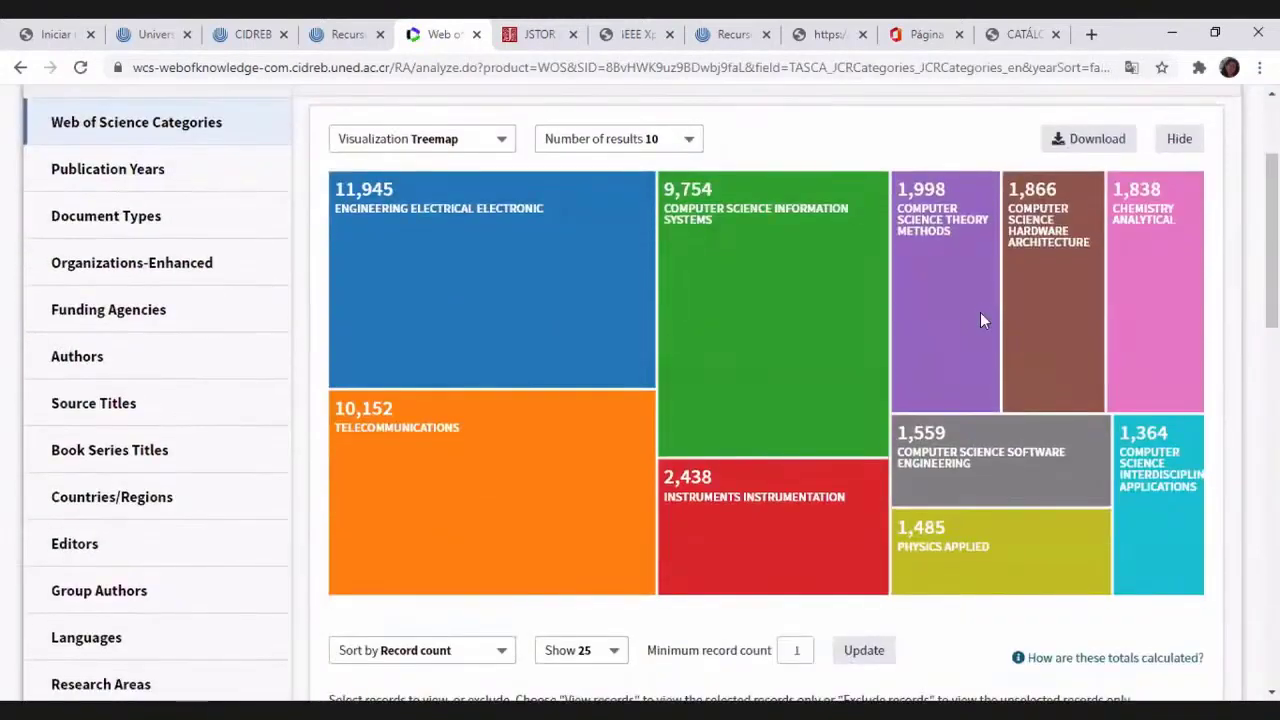
mouse_move(987, 314)
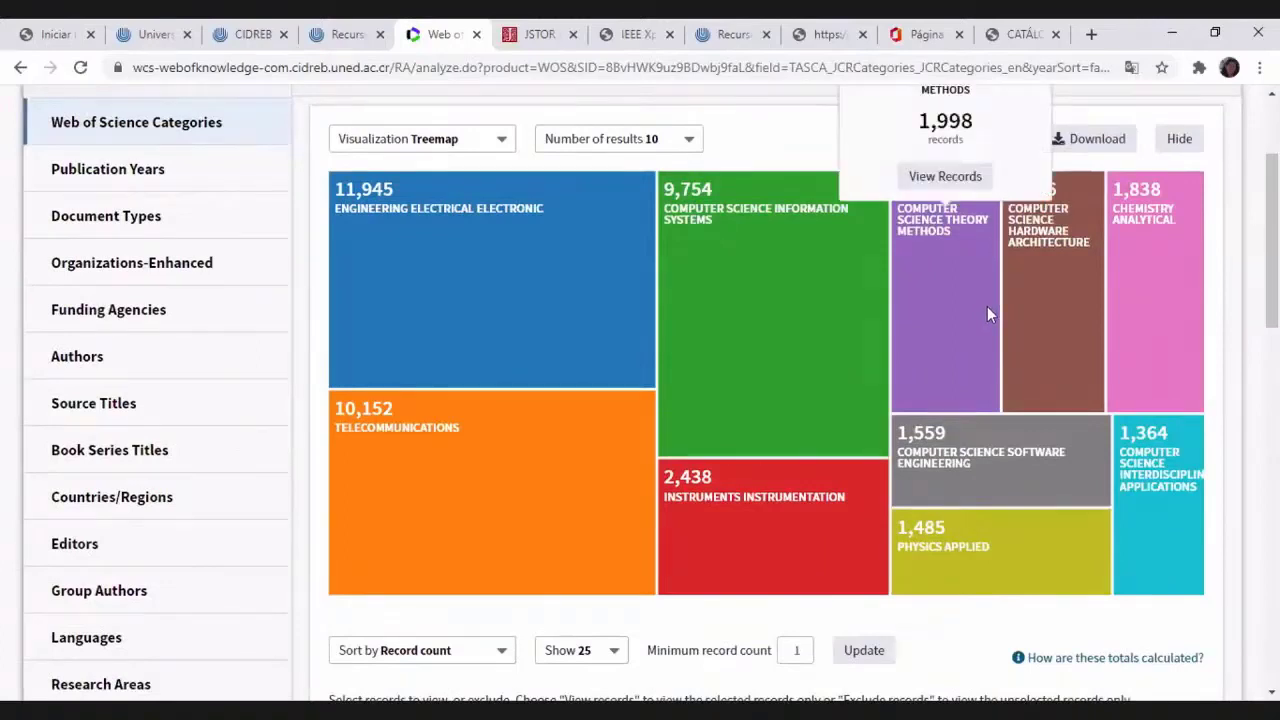
mouse_move(1157, 281)
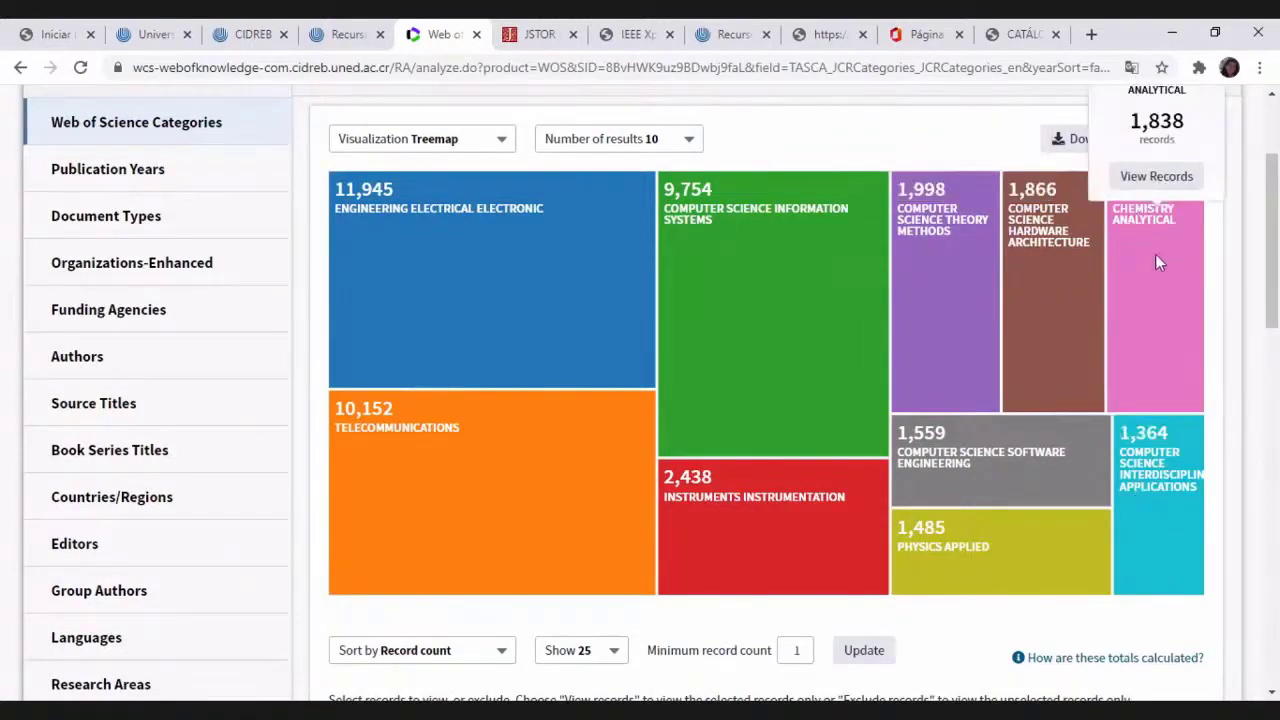
mouse_move(491, 278)
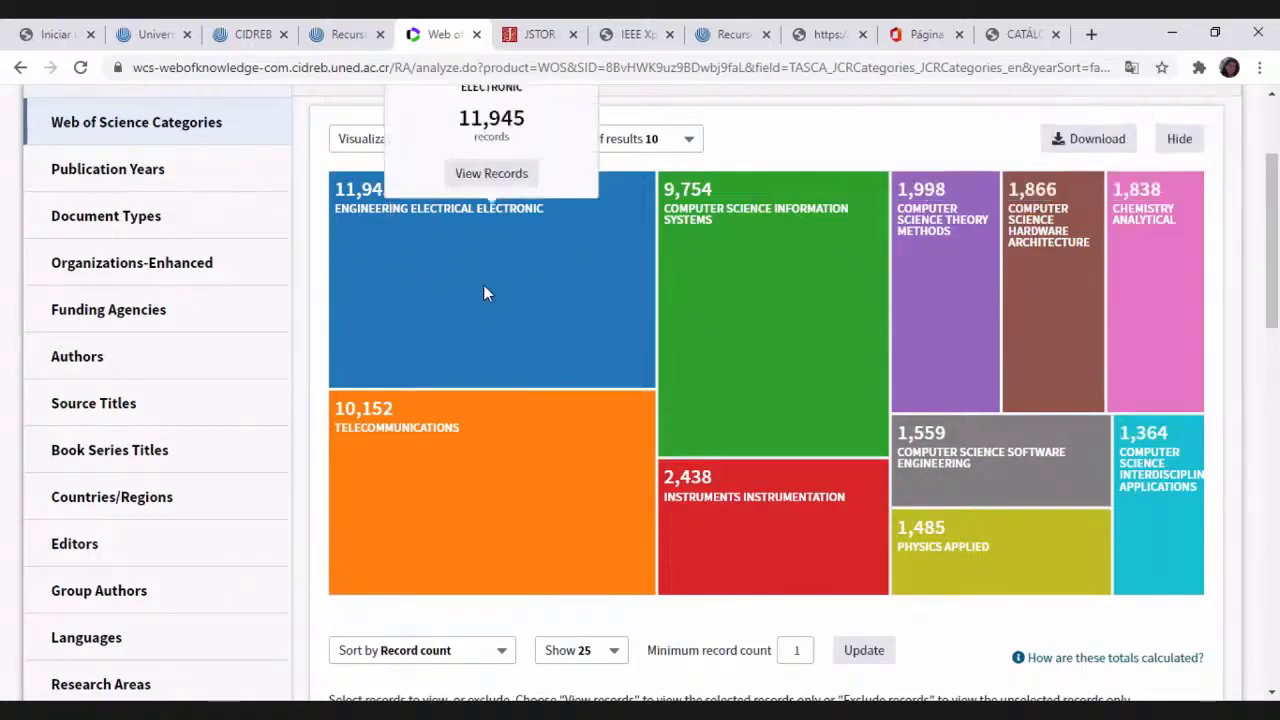
Examine the table of Web of Science categories with record counts and percentages for the Internet of Things results
scroll(474, 310, "down", 4)
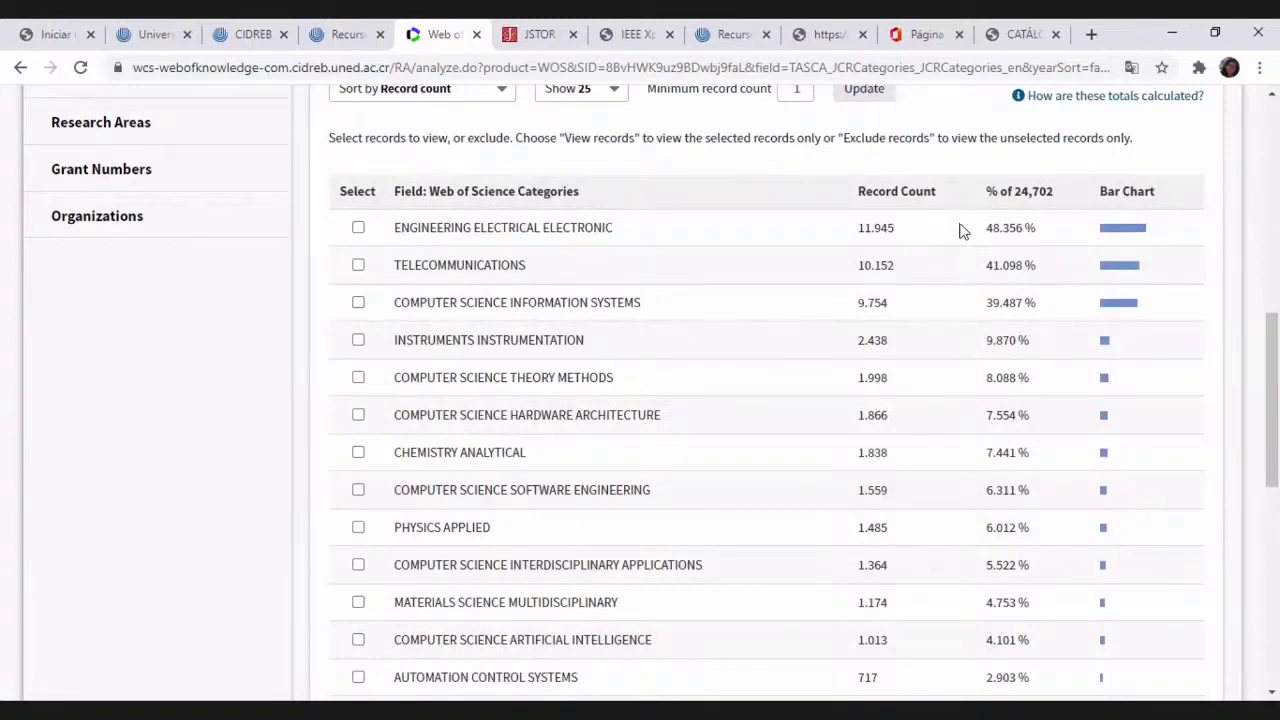
scroll(688, 325, "down", 5)
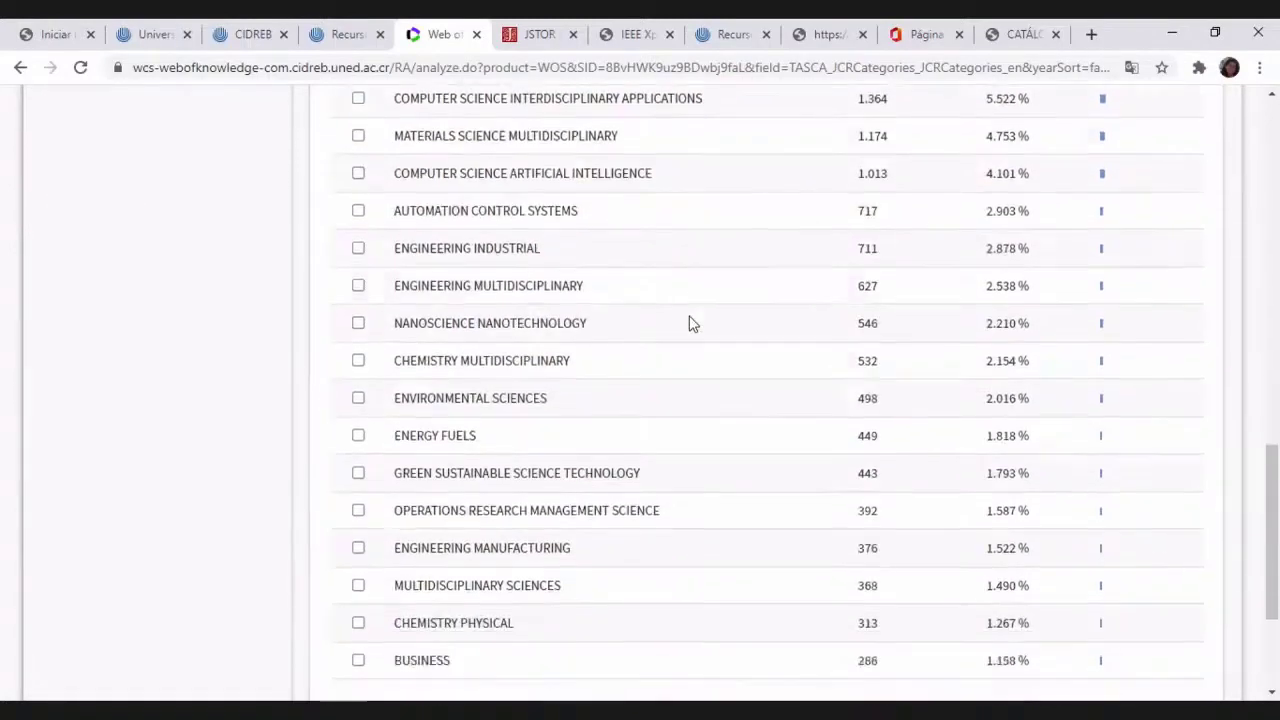
scroll(680, 330, "up", 10)
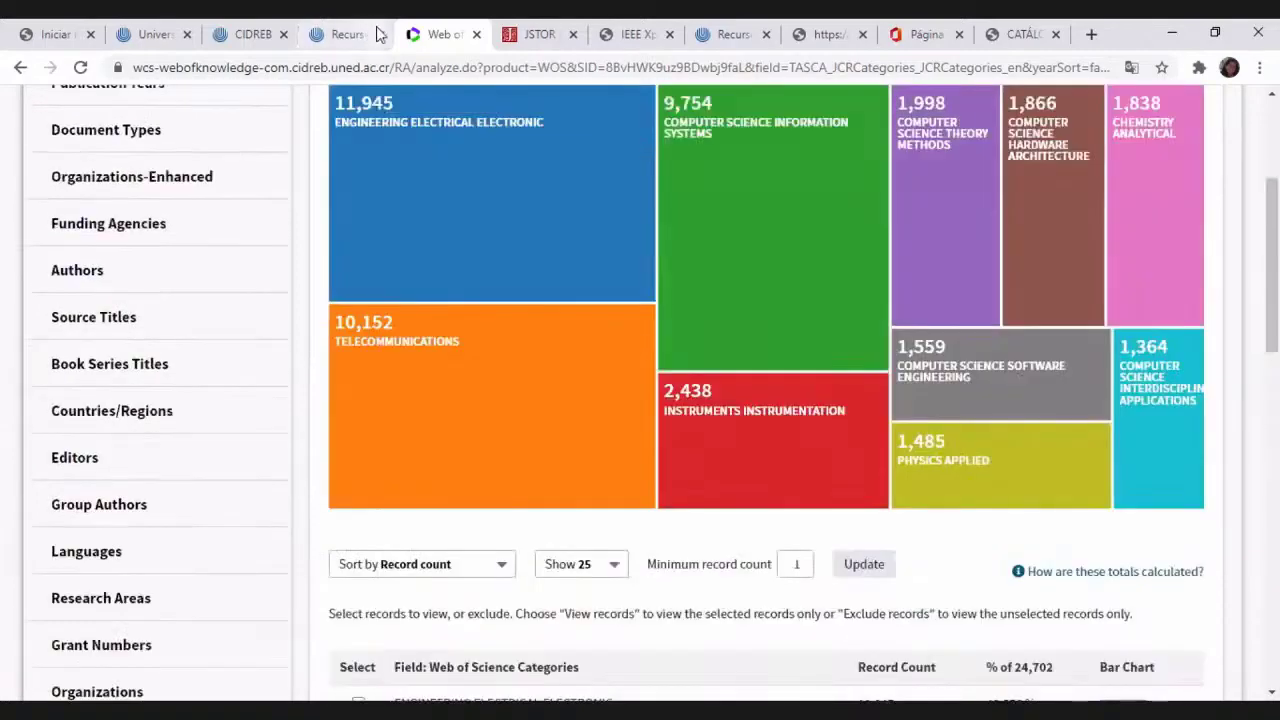
Close Web of Science, open Springer Link from the UNED database list, and look through its disciplines and featured journals
left_click(477, 35)
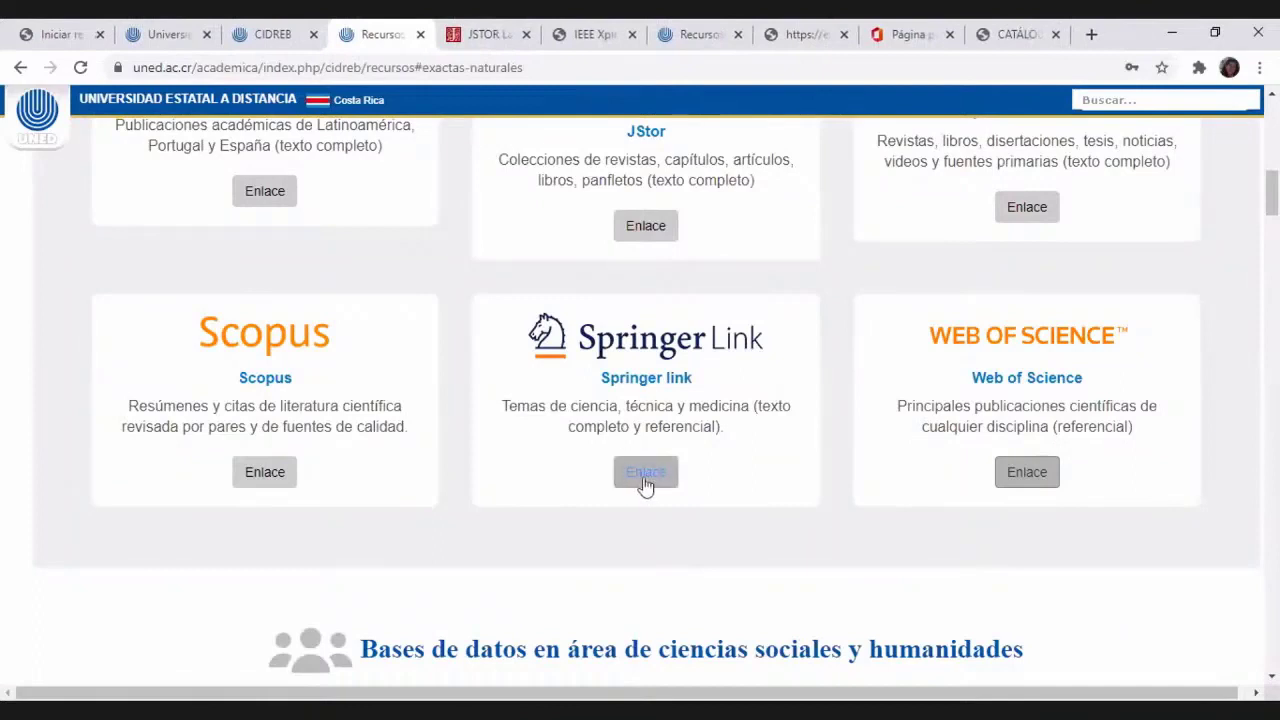
left_click(645, 474)
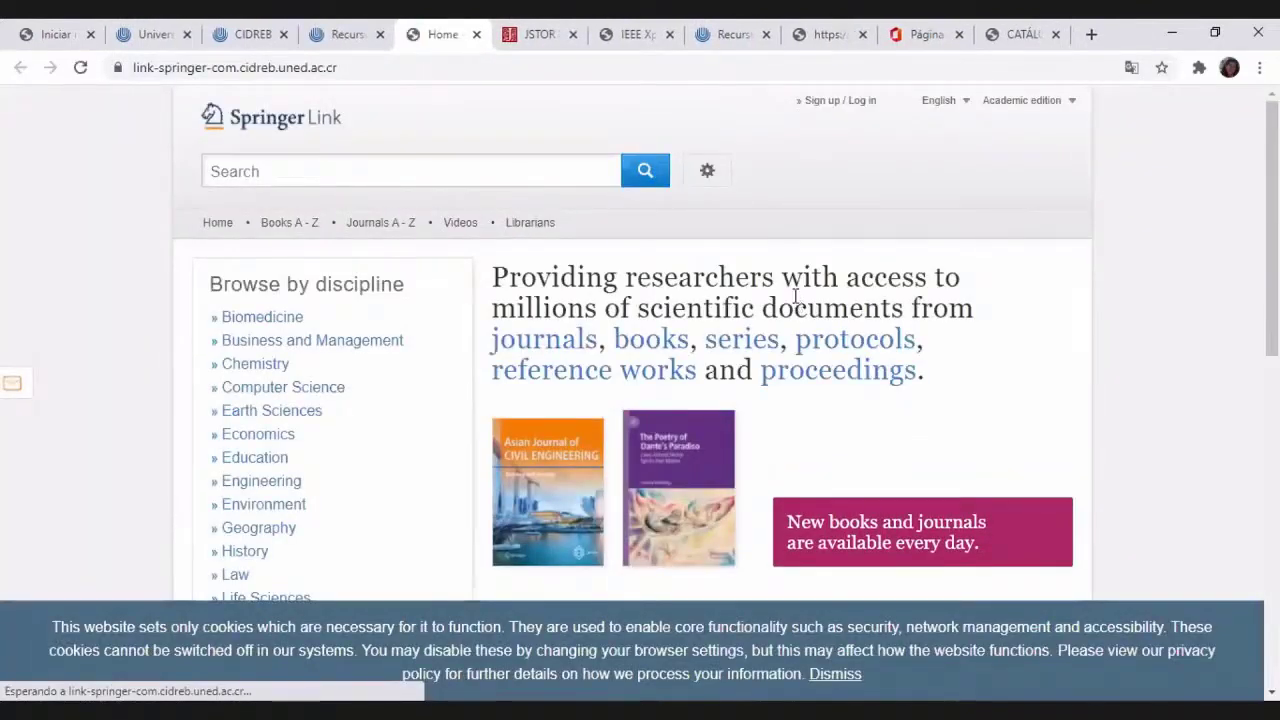
scroll(792, 302, "down", 1)
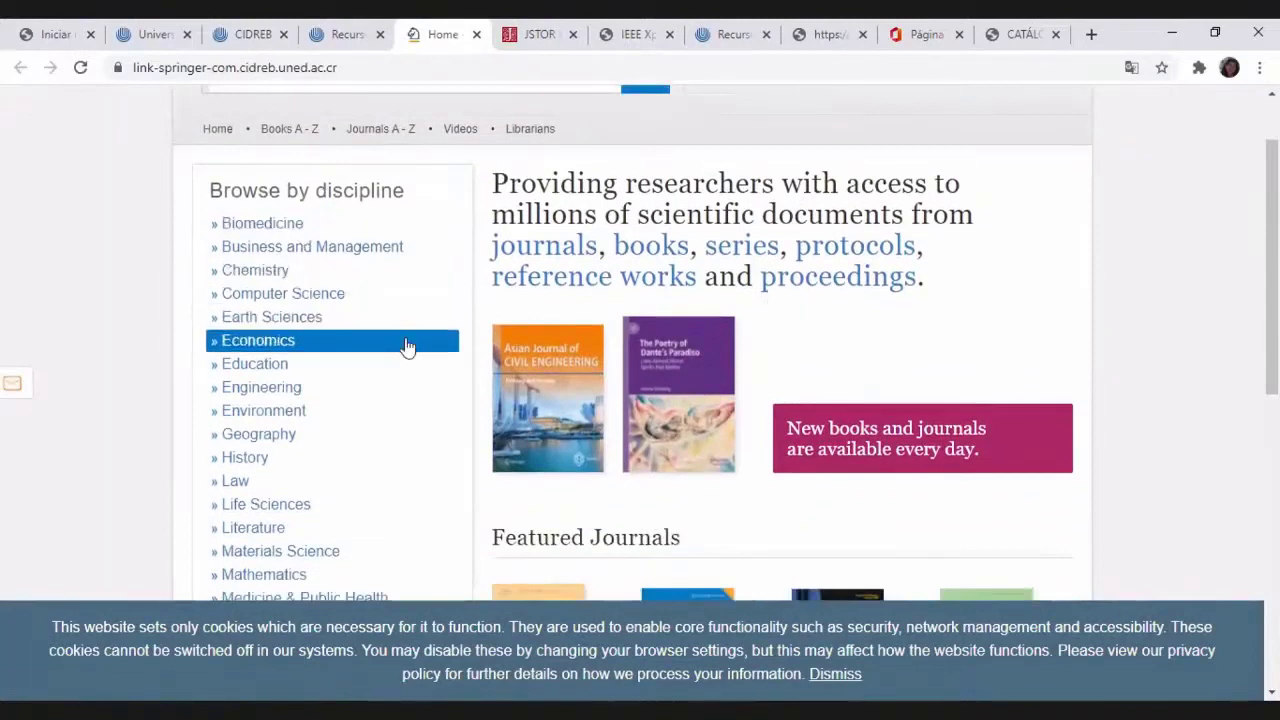
scroll(407, 346, "down", 3)
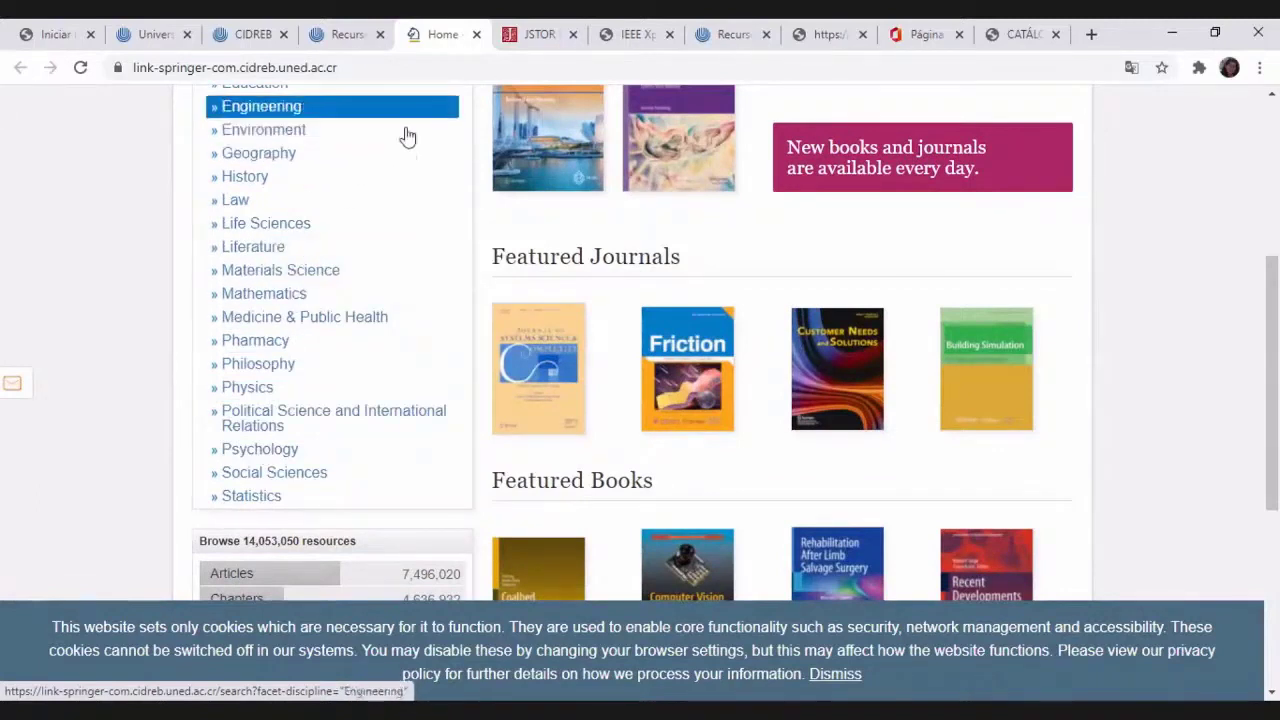
Close the Springer Link and JSTOR pages and open Dialnet plus from the social sciences and humanities databases
left_click(478, 36)
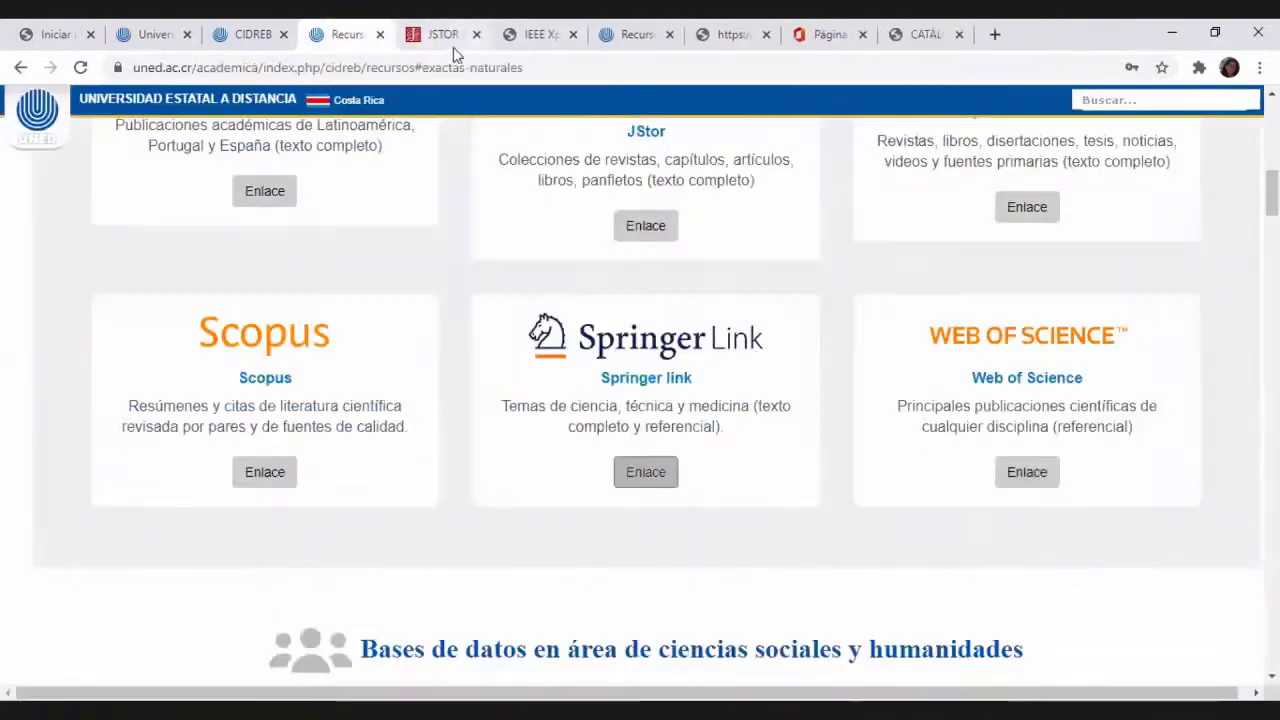
left_click(477, 36)
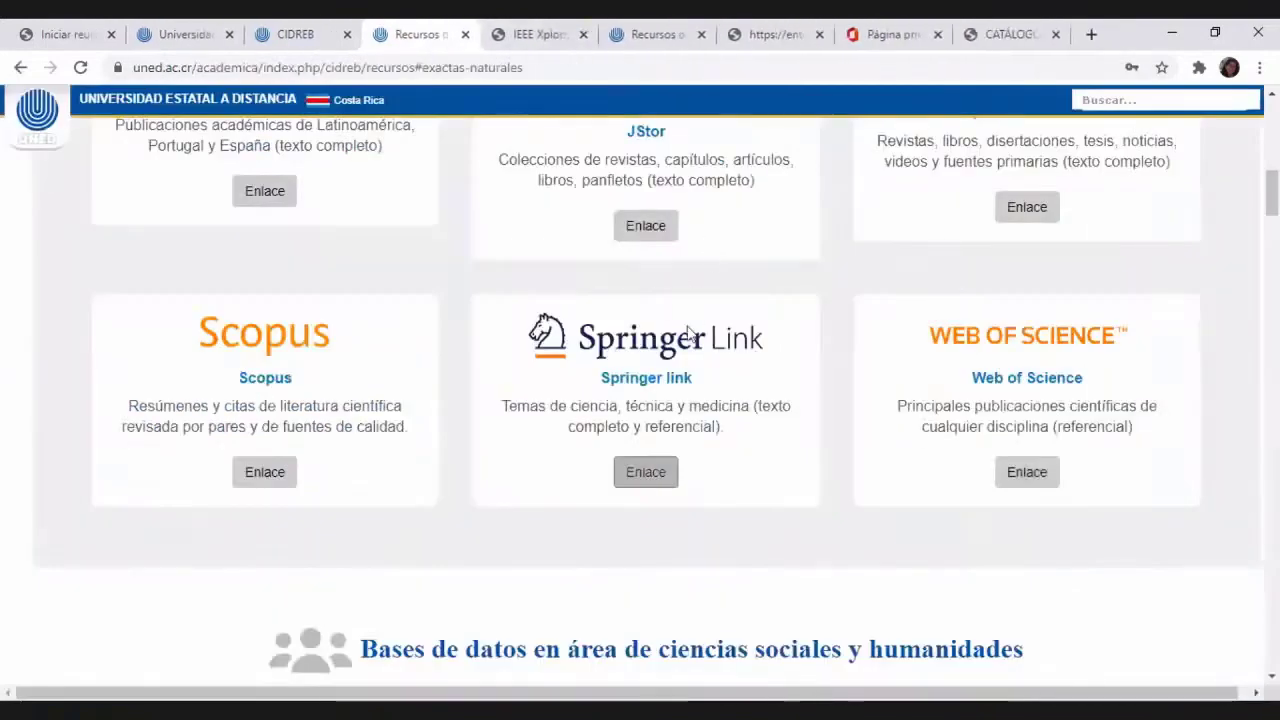
scroll(690, 333, "down", 5)
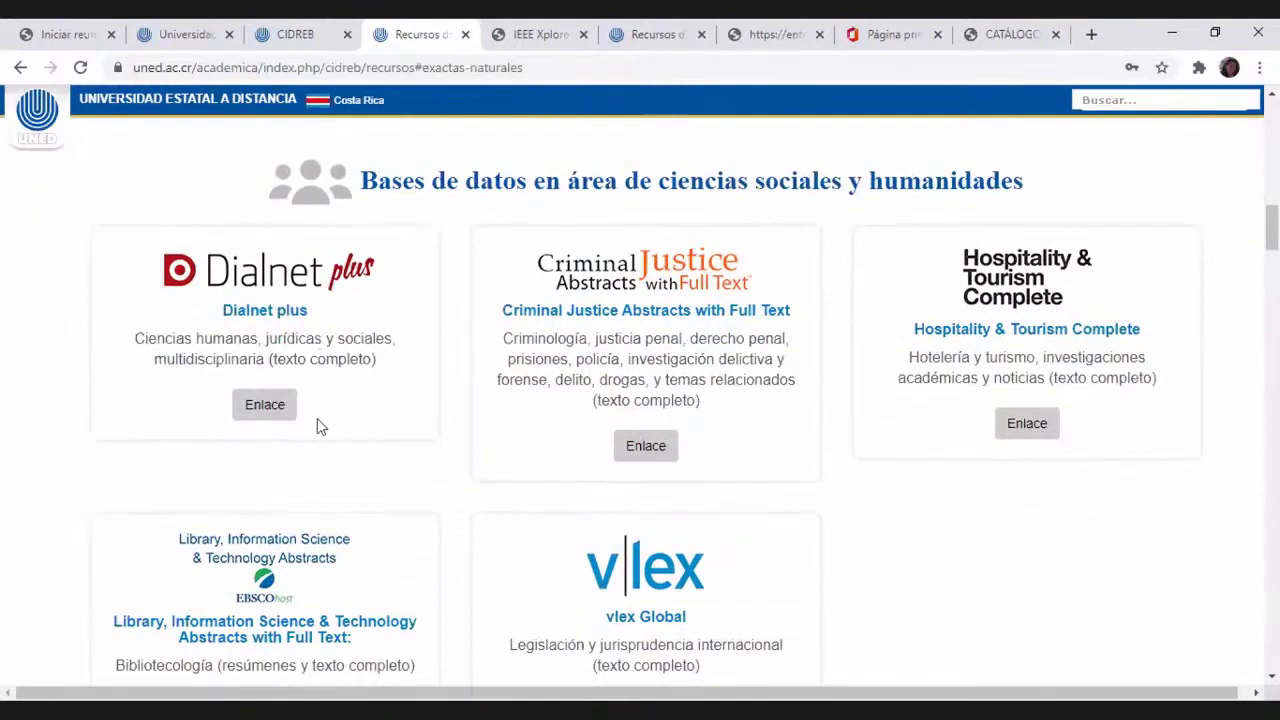
left_click(284, 403)
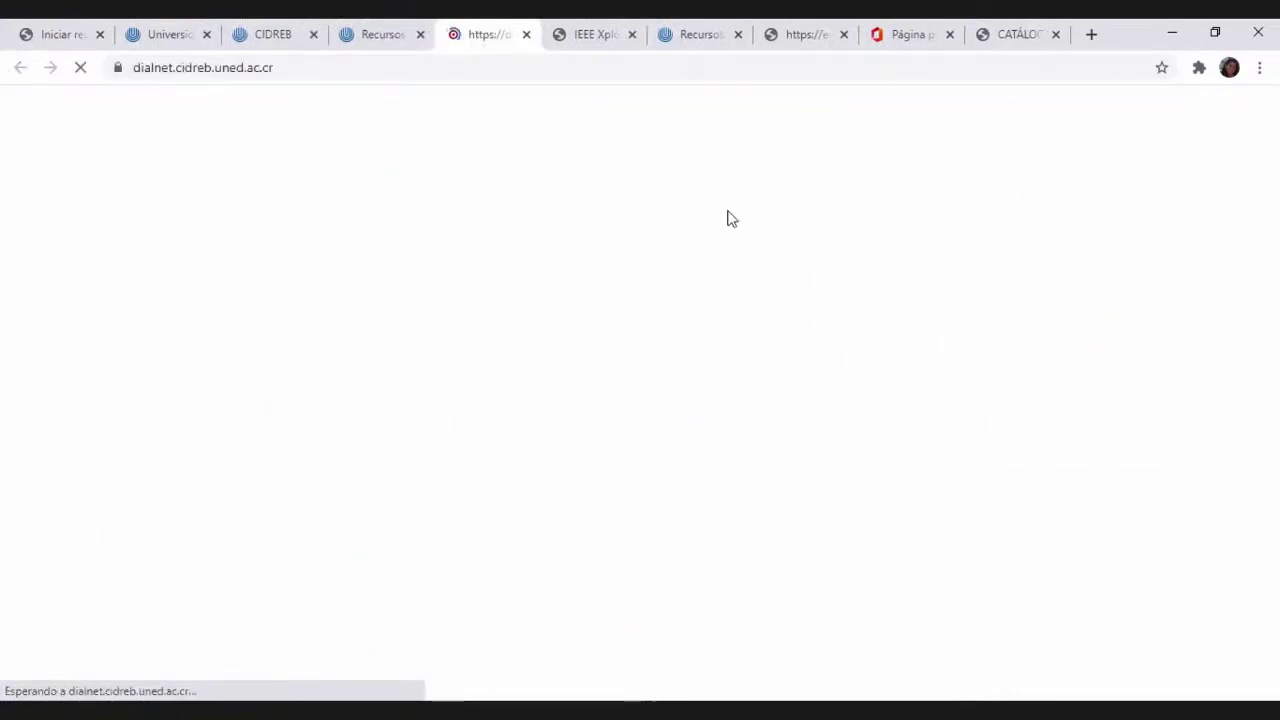
Search the Dialnet documents for "FTTH"
left_click(406, 254)
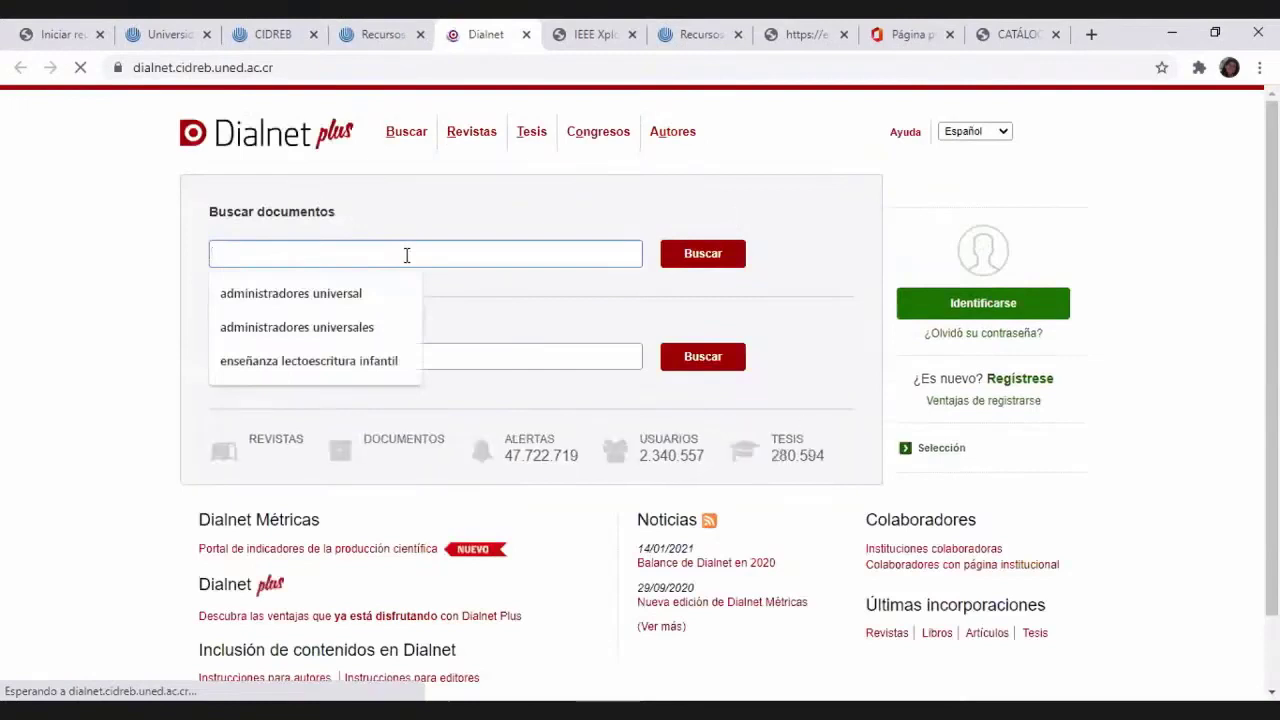
type("FTTH")
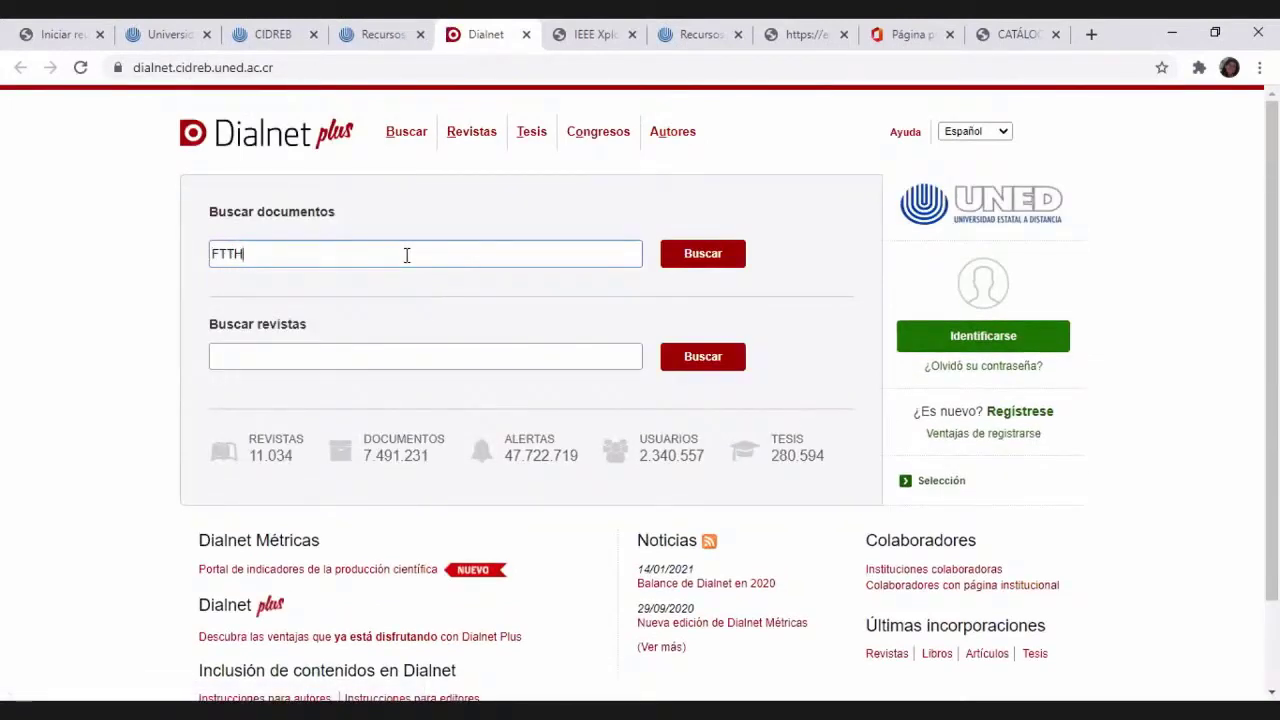
key("Return")
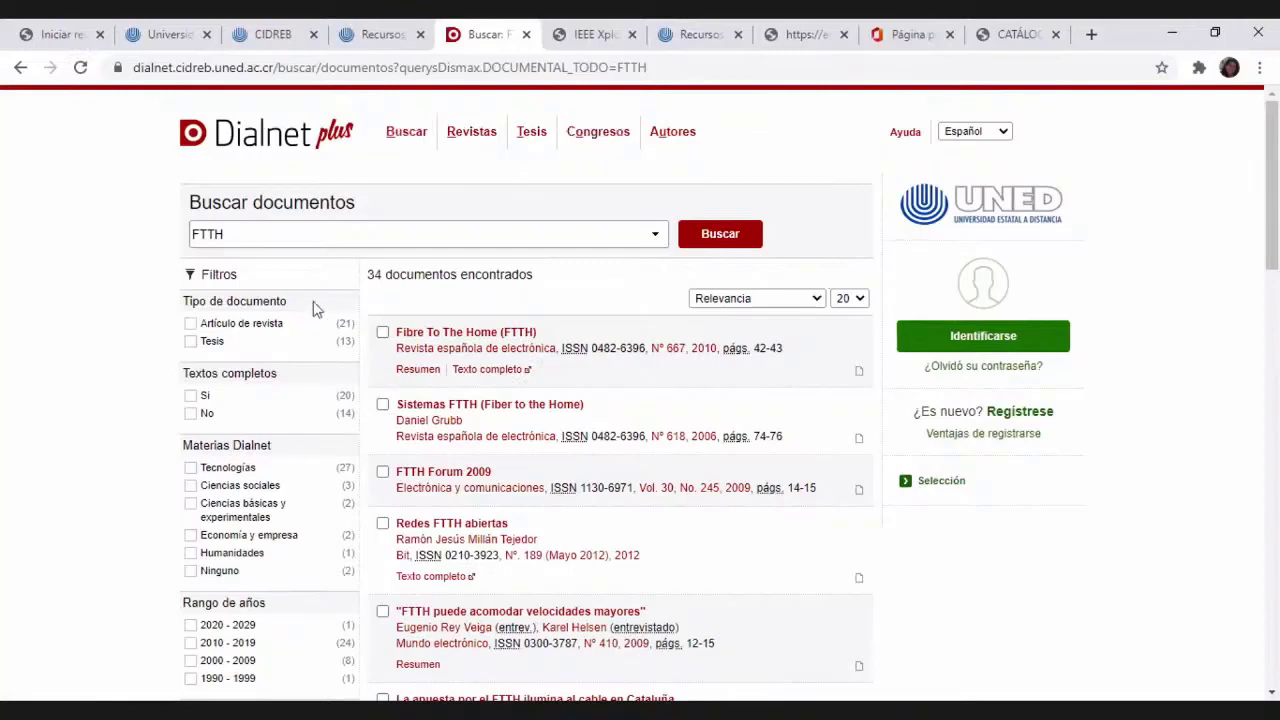
Filter the FTTH results to documents with full text available and review the resulting list
scroll(323, 294, "down", 1)
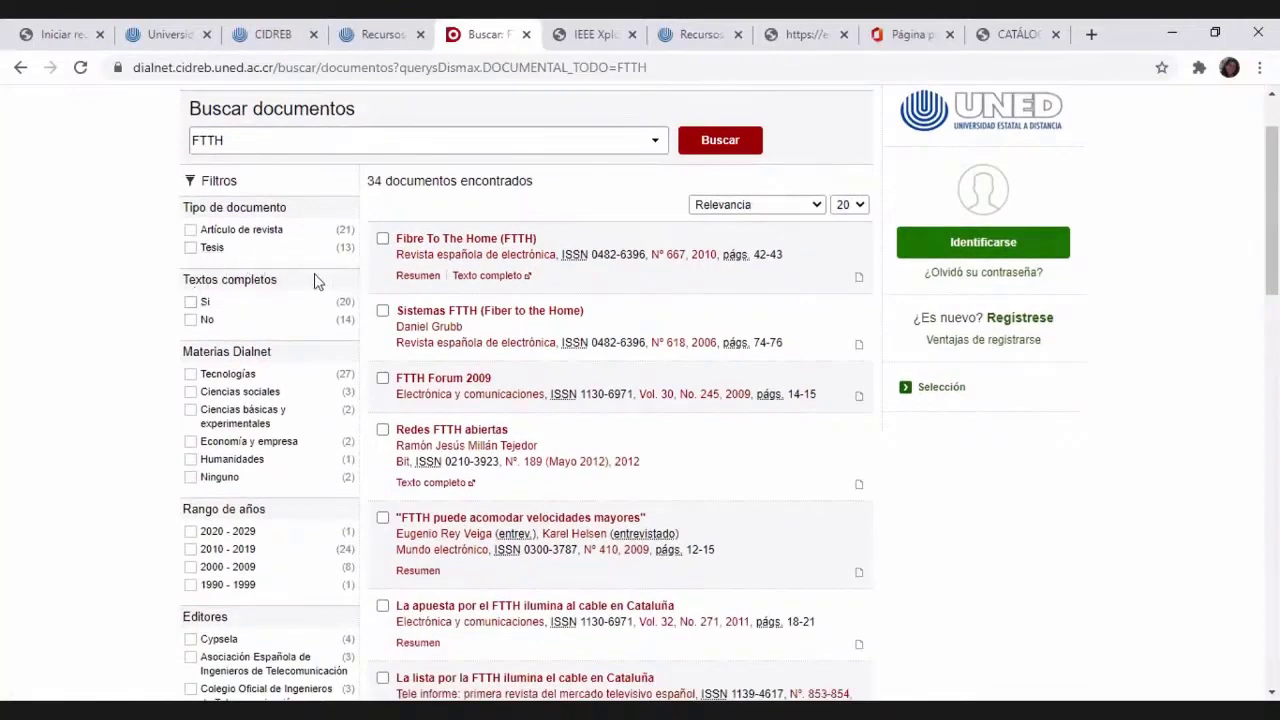
left_click(190, 303)
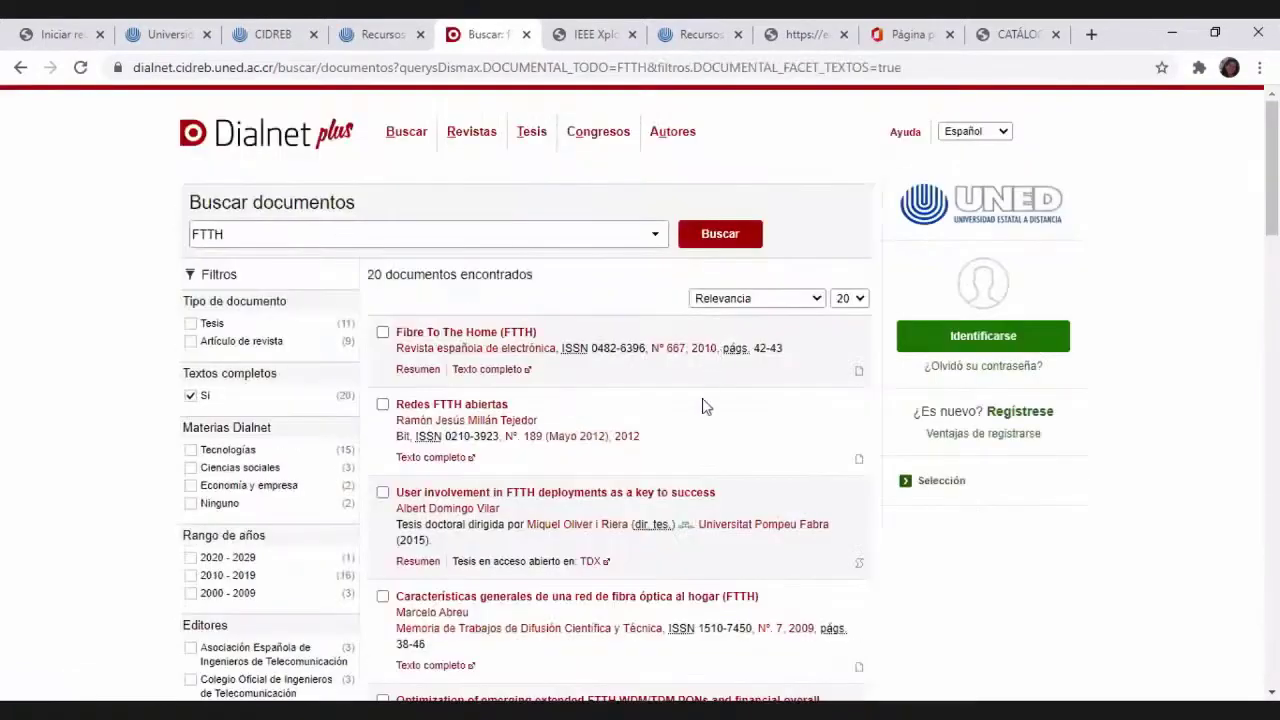
scroll(705, 392, "down", 2)
scroll(700, 408, "down", 6)
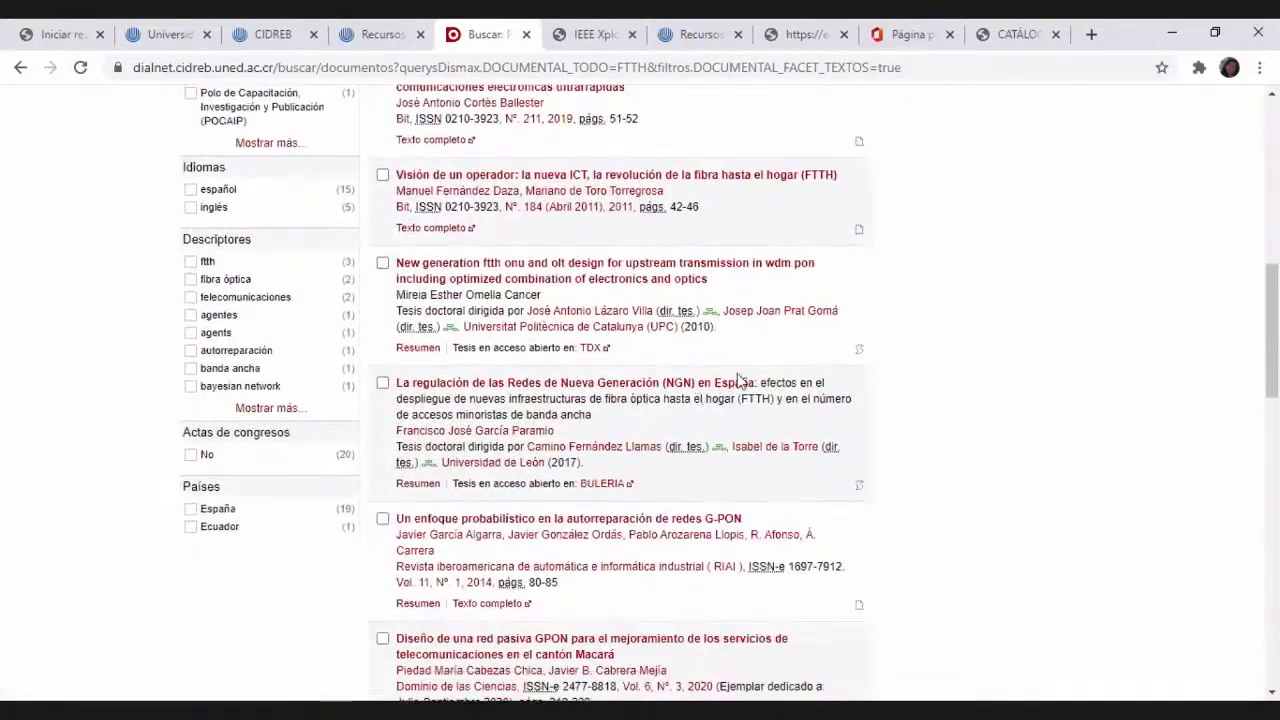
scroll(740, 346, "down", 3)
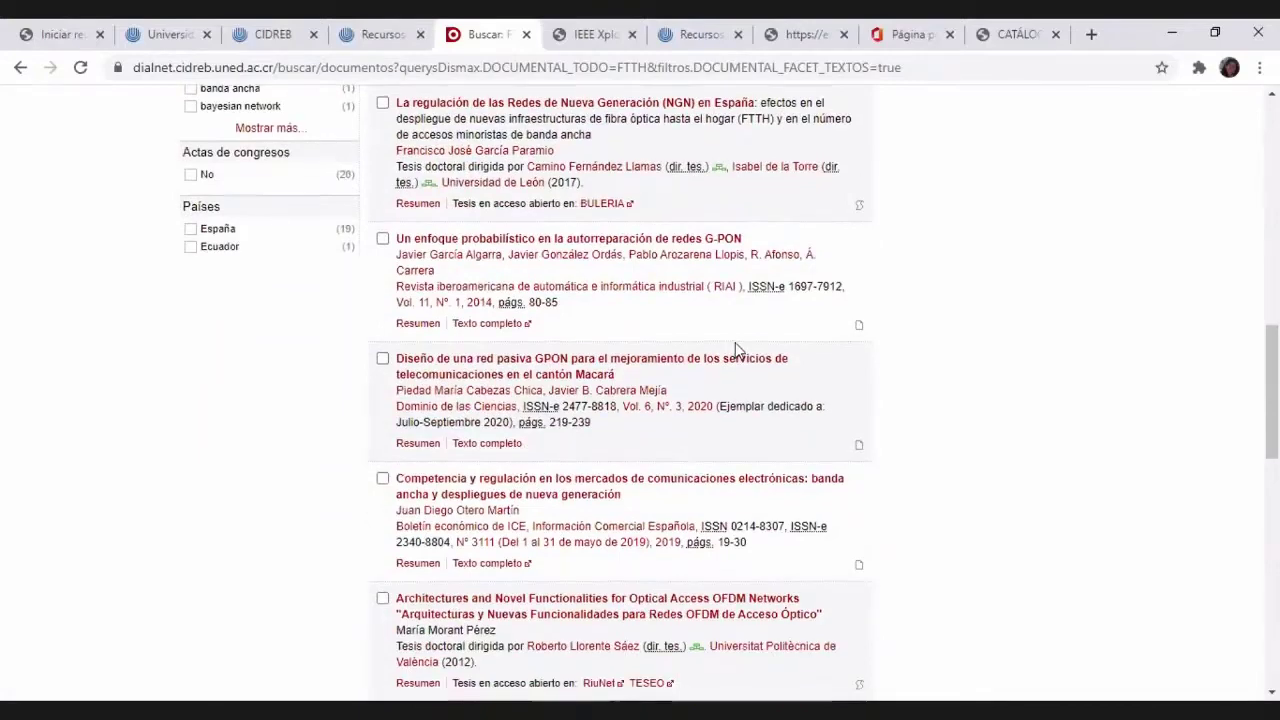
scroll(740, 352, "up", 10)
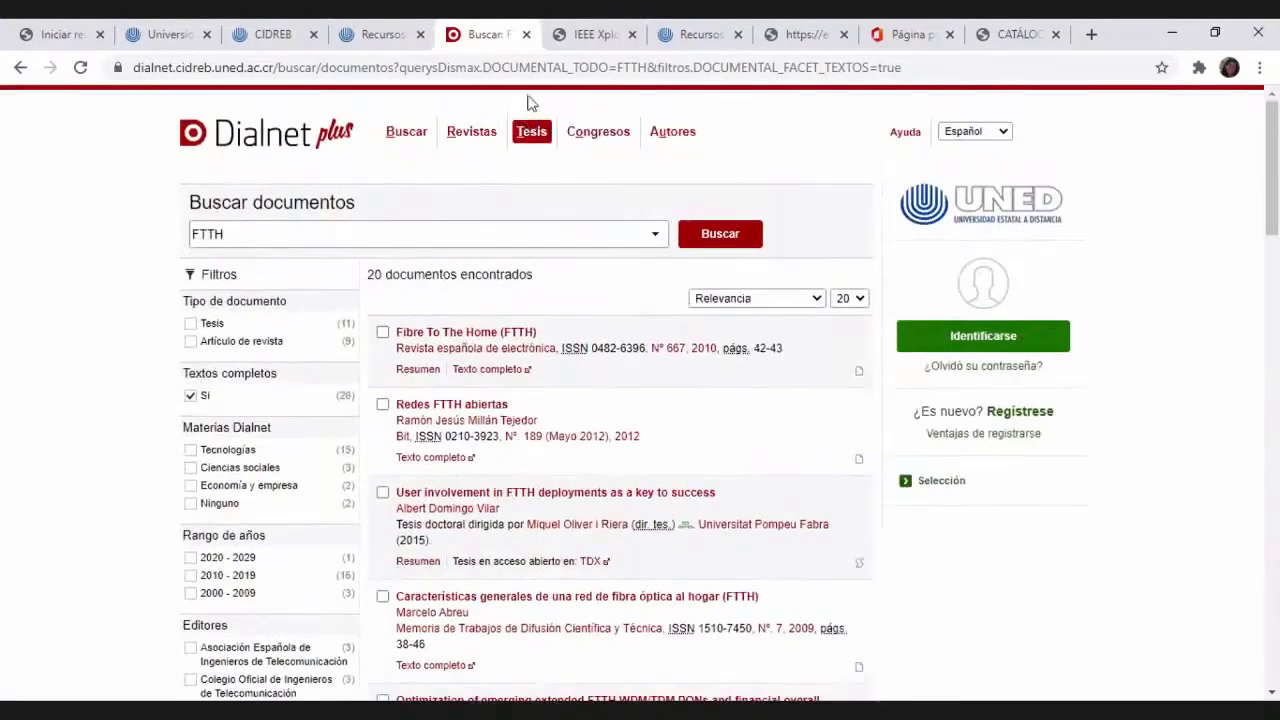
Close Dialnet and examine the UNED databases listed for social sciences and humanities, administration, exact and natural sciences, and education
left_click(526, 36)
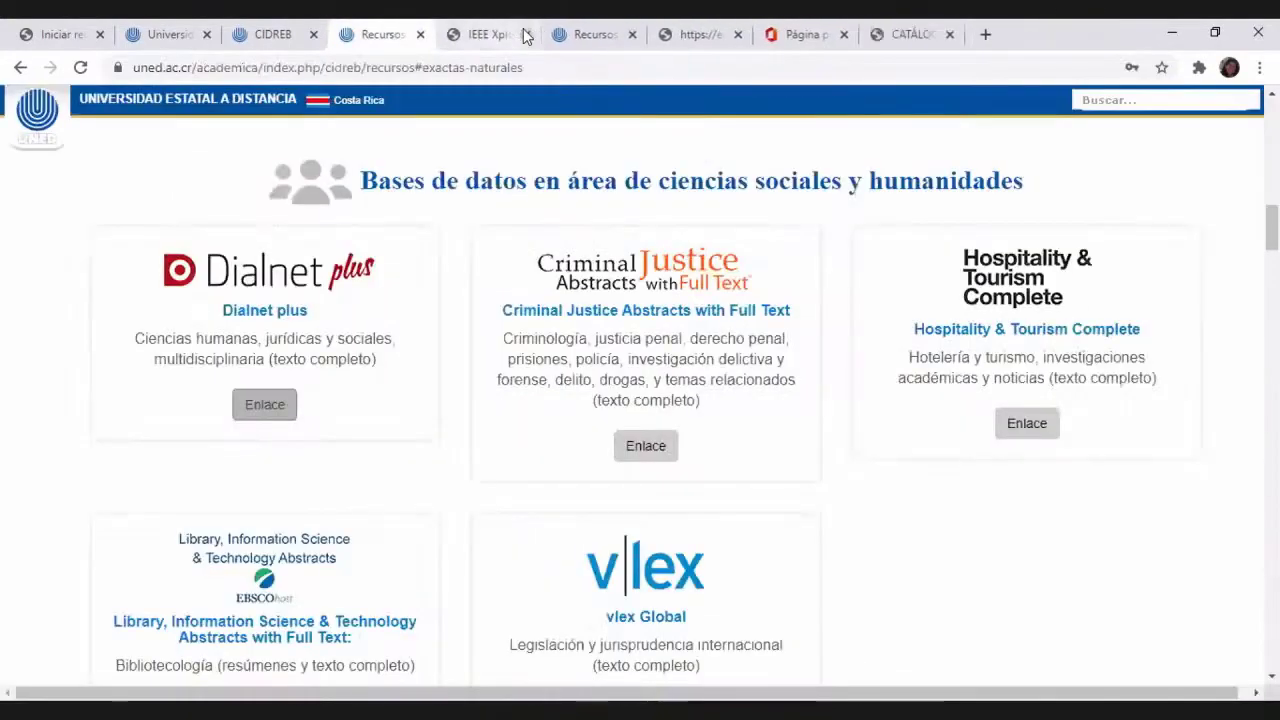
scroll(788, 303, "down", 2)
scroll(790, 280, "up", 2)
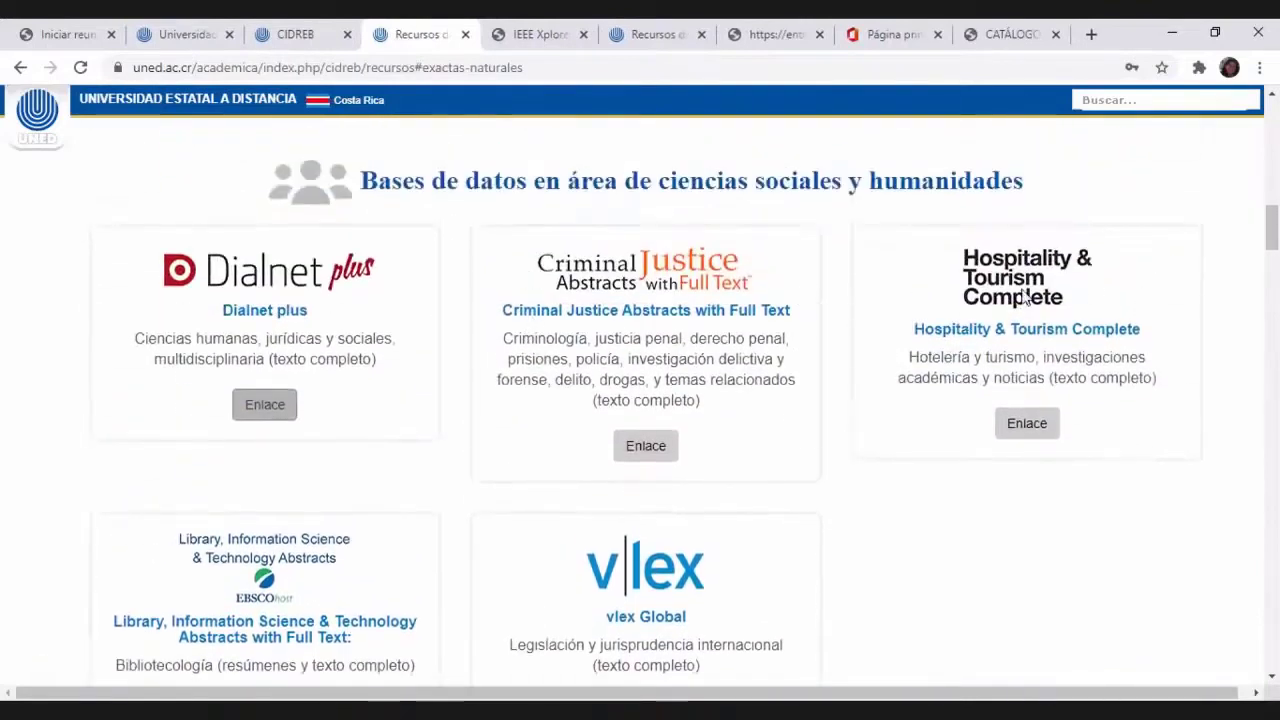
scroll(1070, 298, "down", 2)
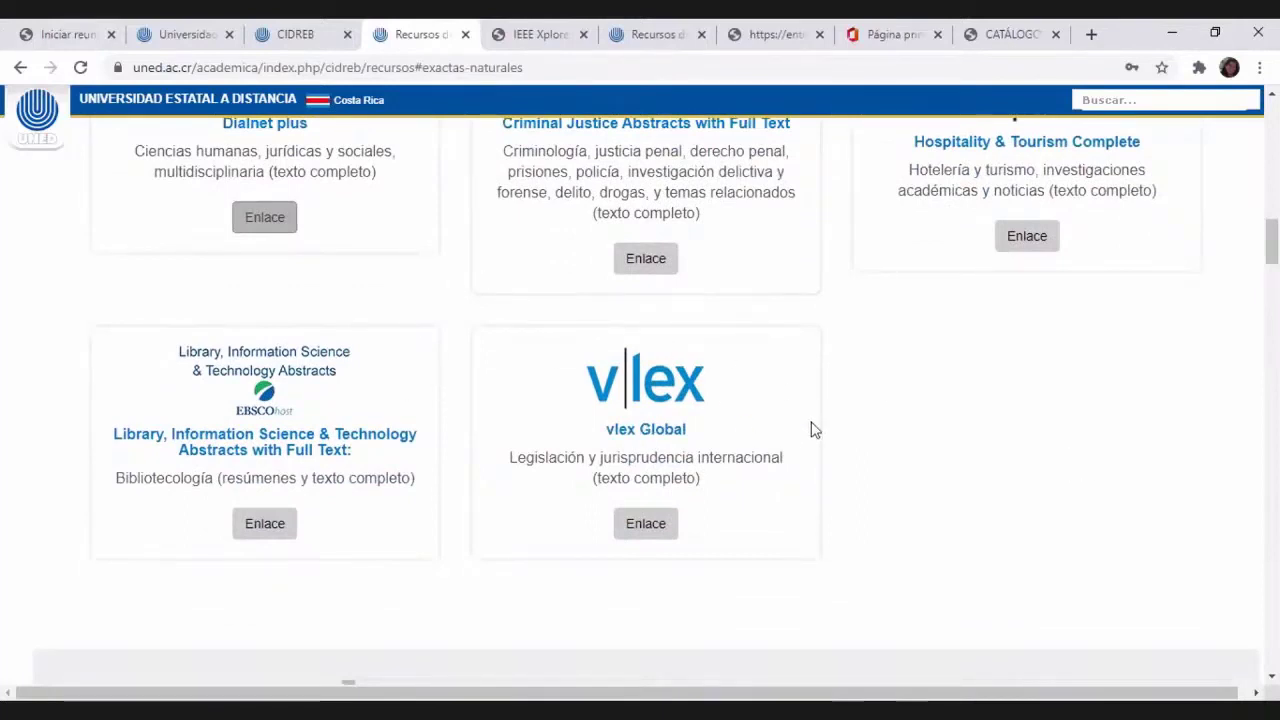
scroll(998, 343, "down", 5)
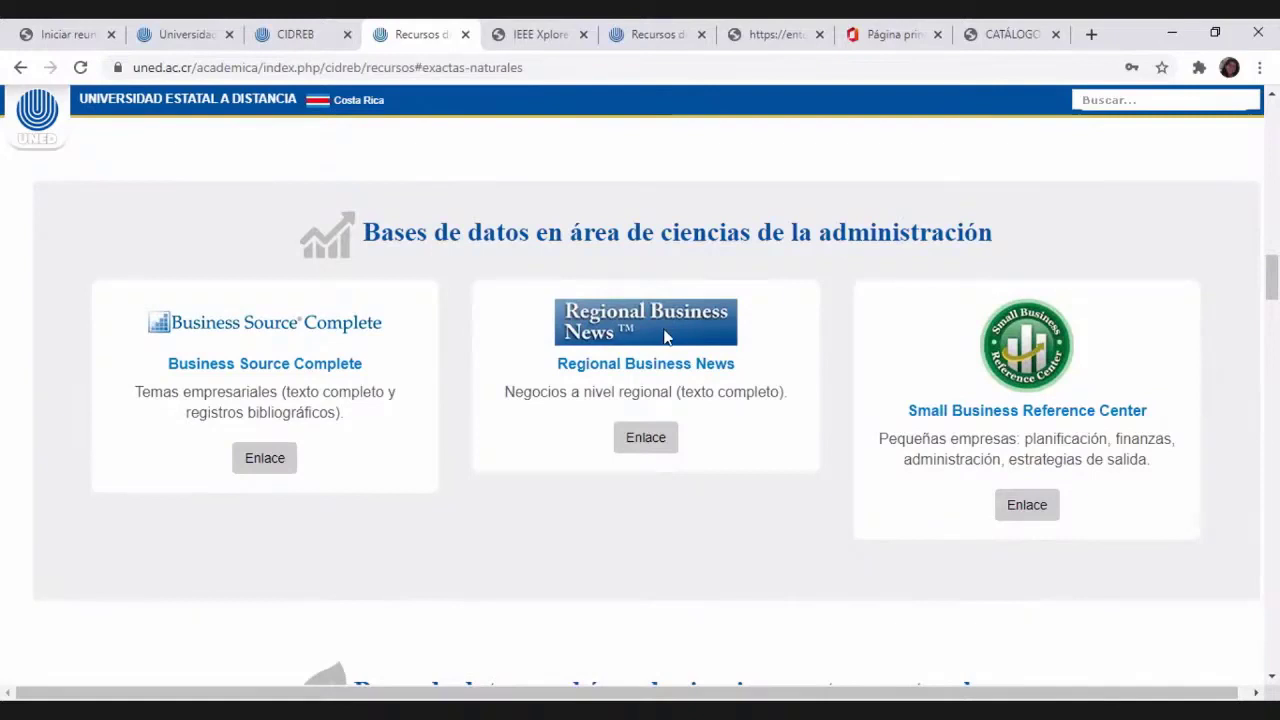
scroll(665, 337, "down", 1)
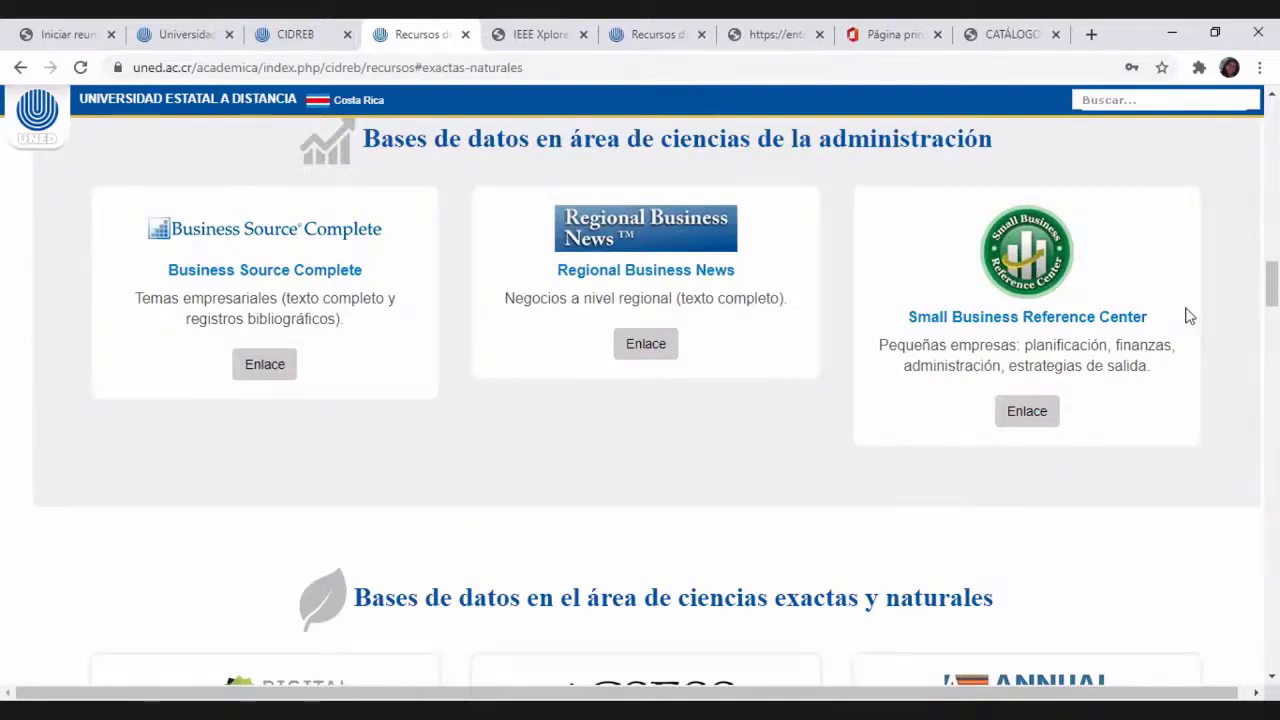
scroll(1189, 310, "down", 4)
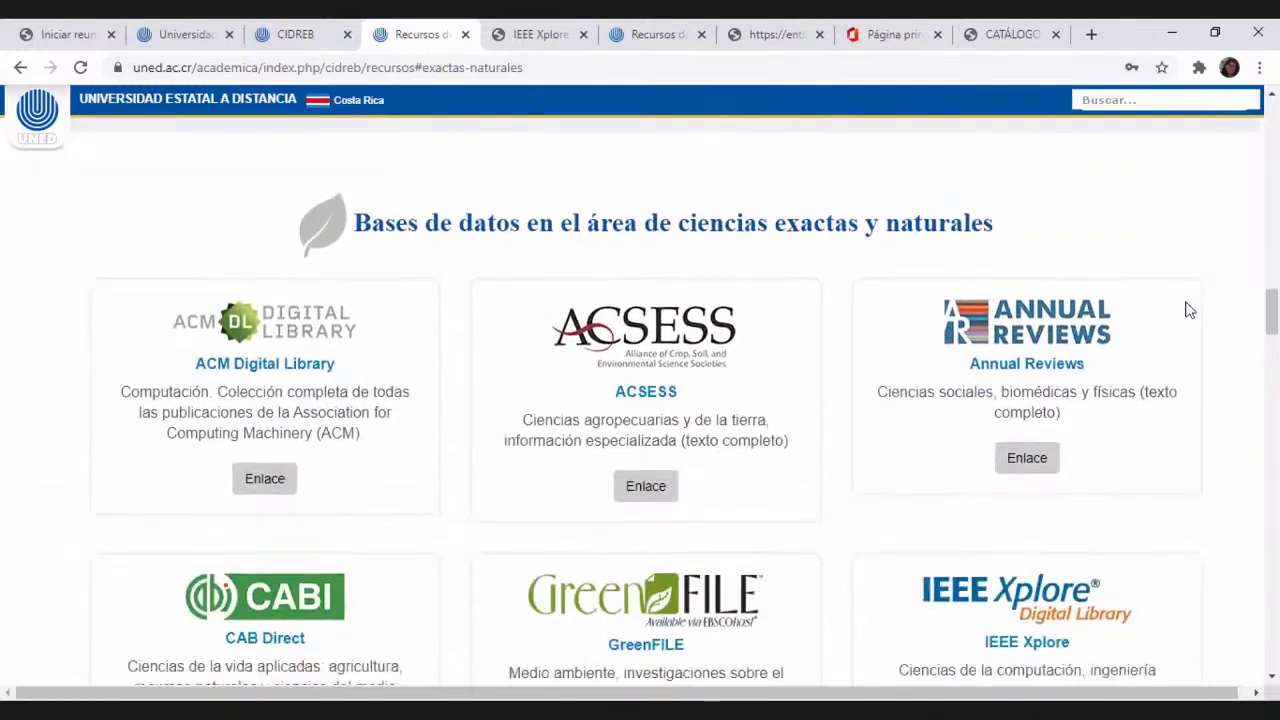
scroll(1189, 310, "down", 1)
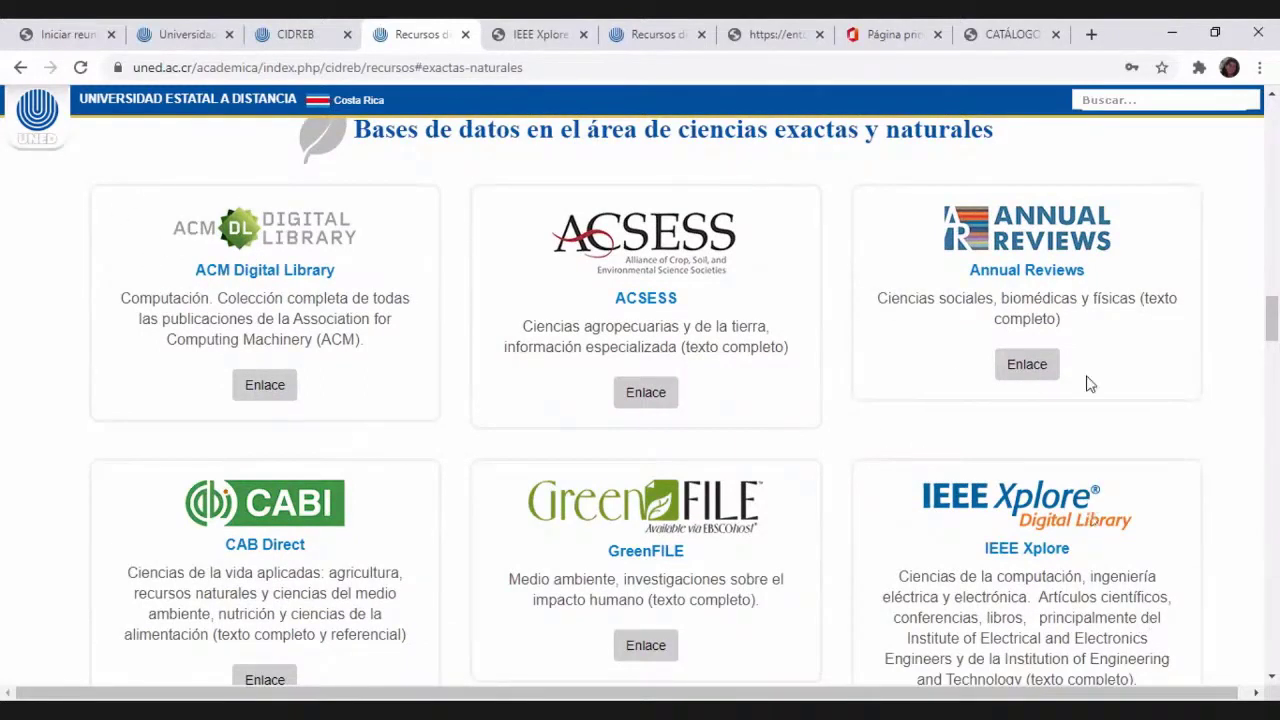
scroll(1090, 384, "down", 1)
scroll(1090, 384, "down", 2)
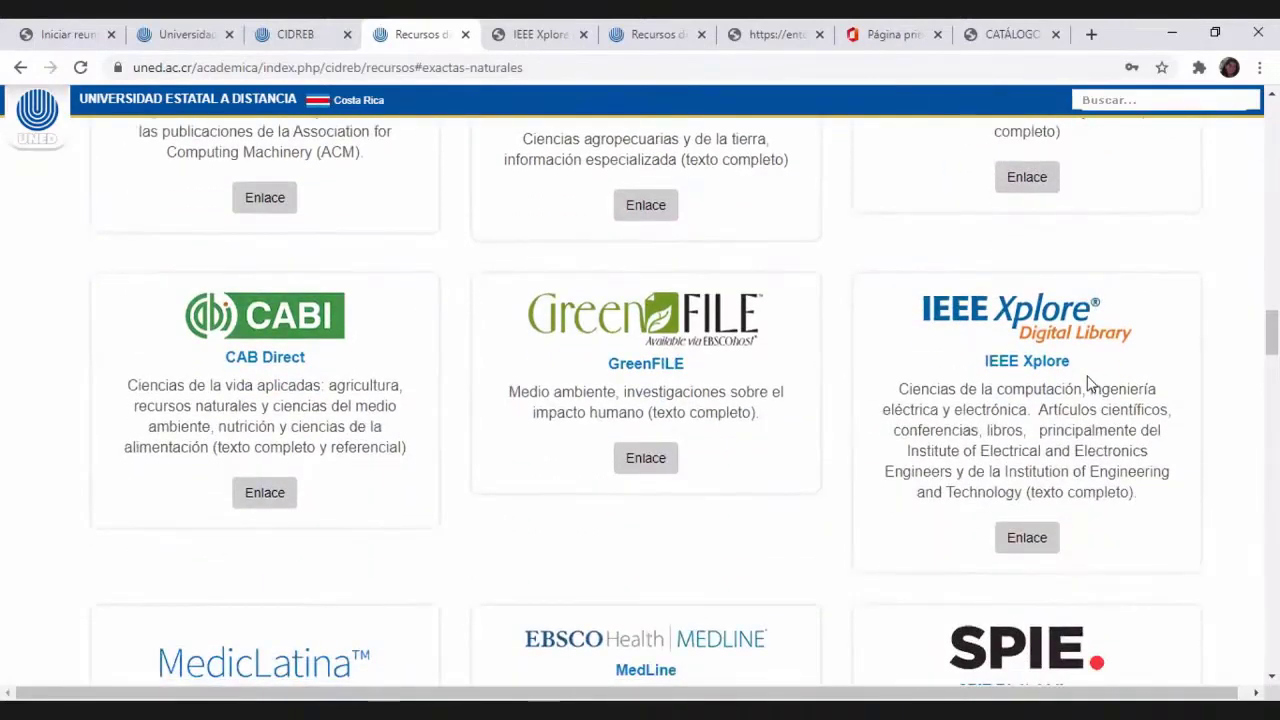
scroll(1090, 384, "down", 4)
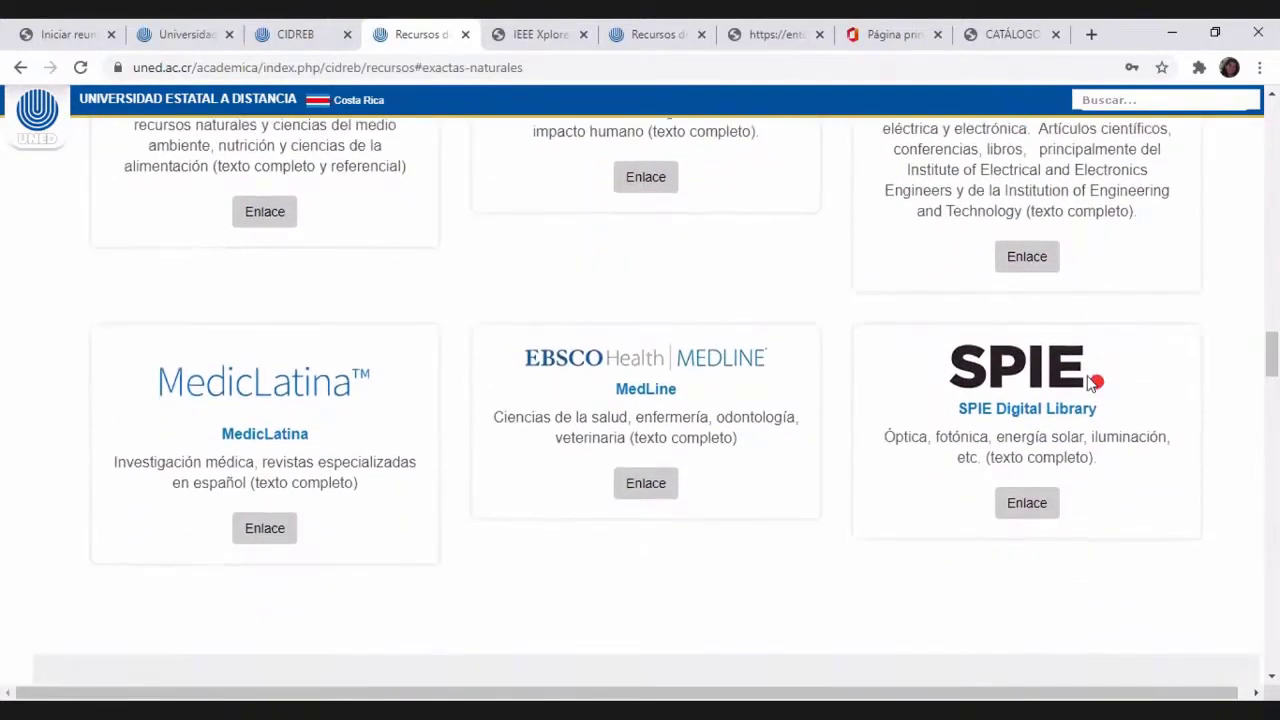
scroll(1090, 384, "down", 3)
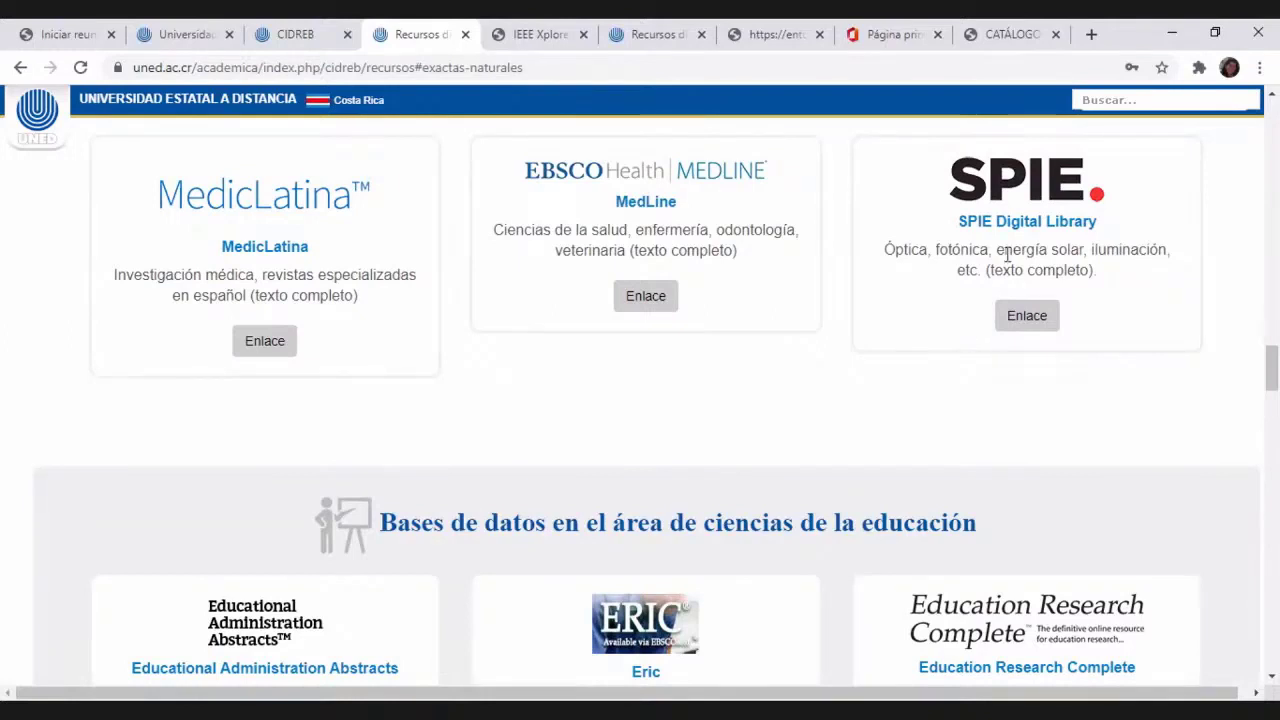
scroll(1137, 360, "down", 3)
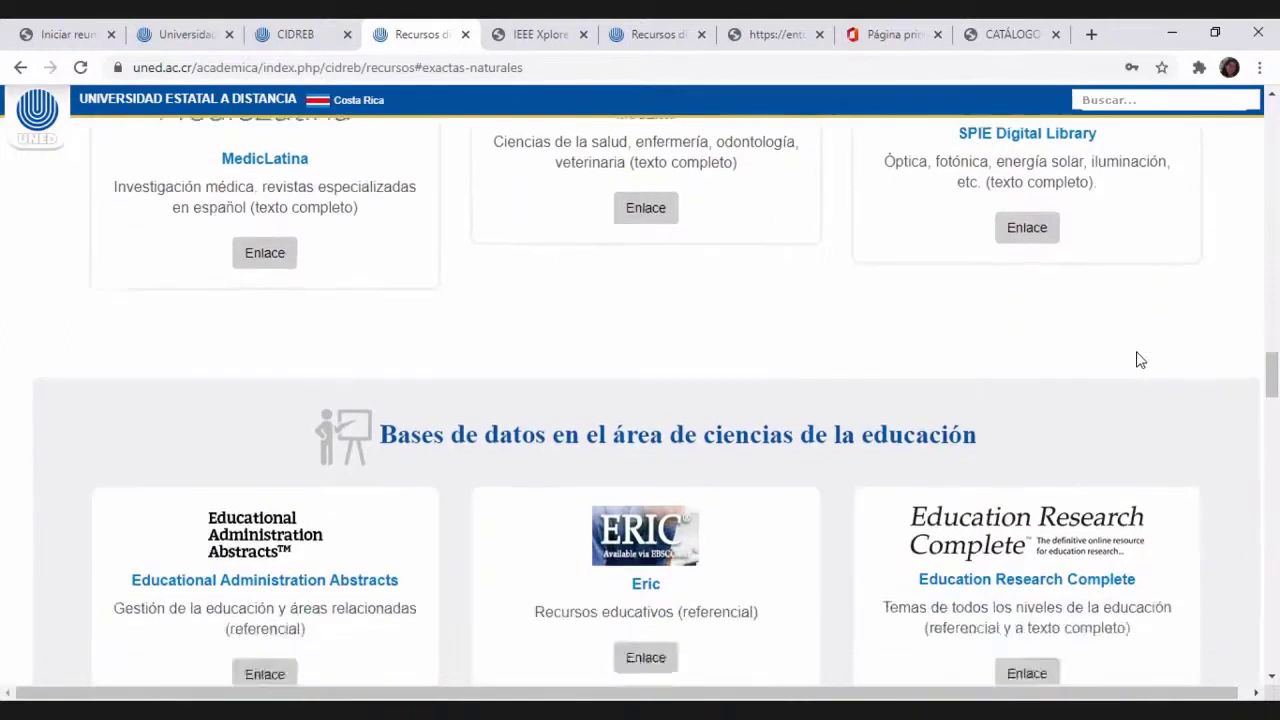
scroll(1137, 360, "down", 3)
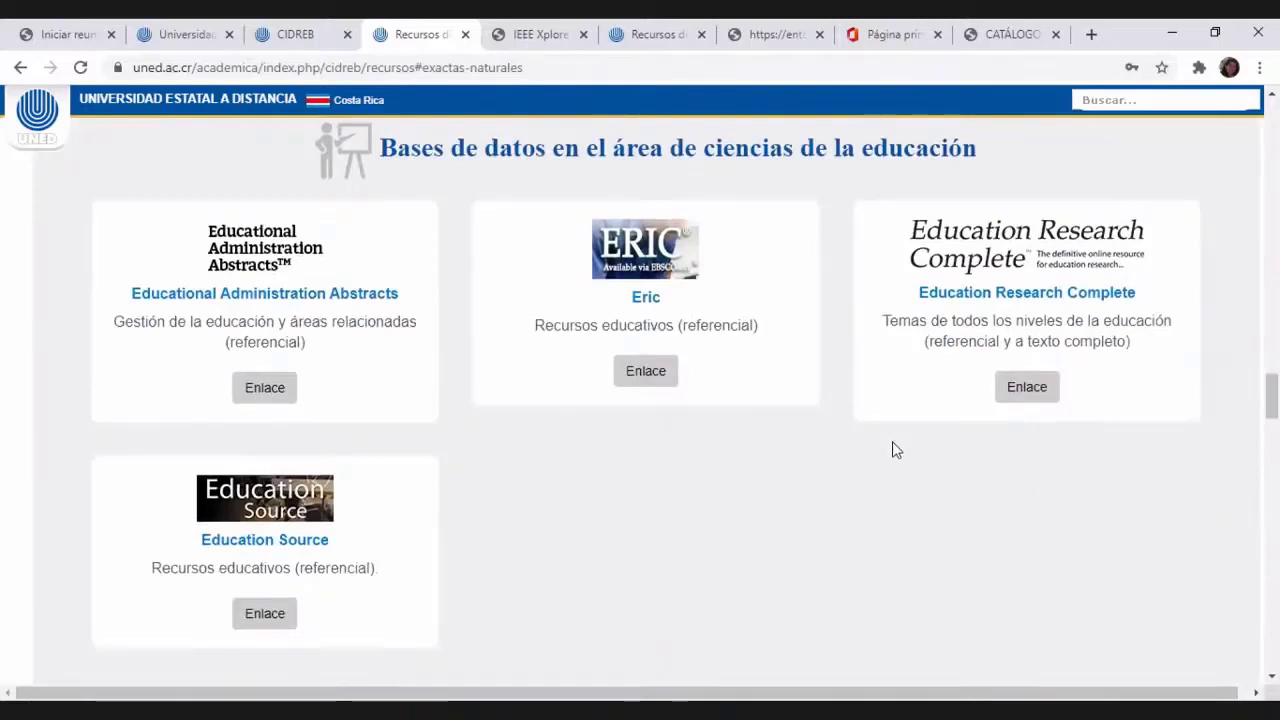
Open EUNED ebooks from the multidisciplinary digital books section of the UNED resources page
scroll(899, 440, "down", 5)
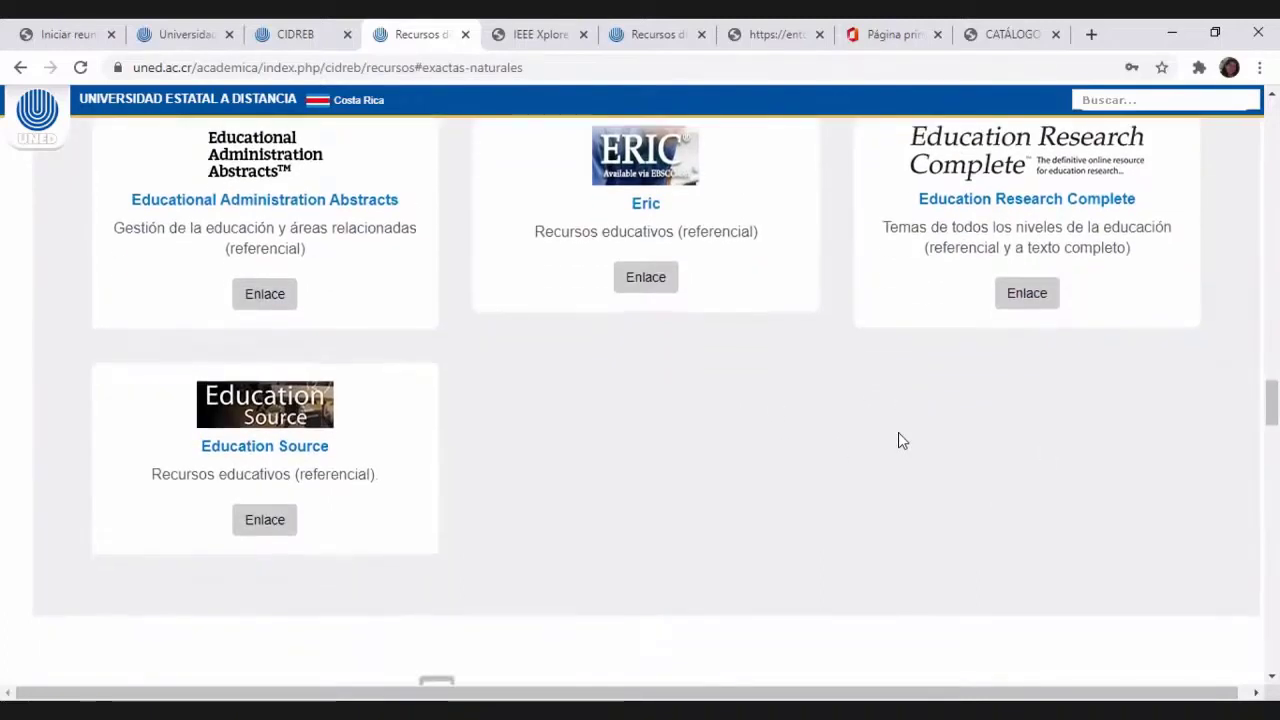
scroll(899, 440, "down", 4)
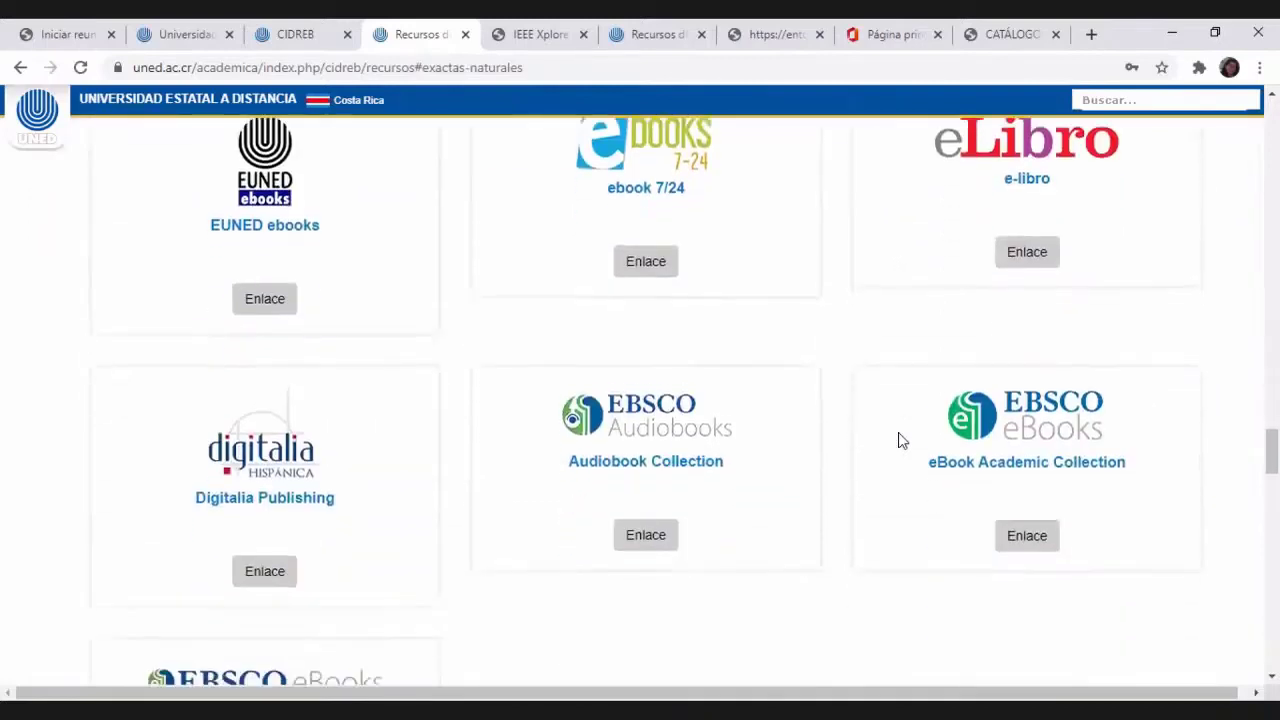
scroll(899, 440, "up", 2)
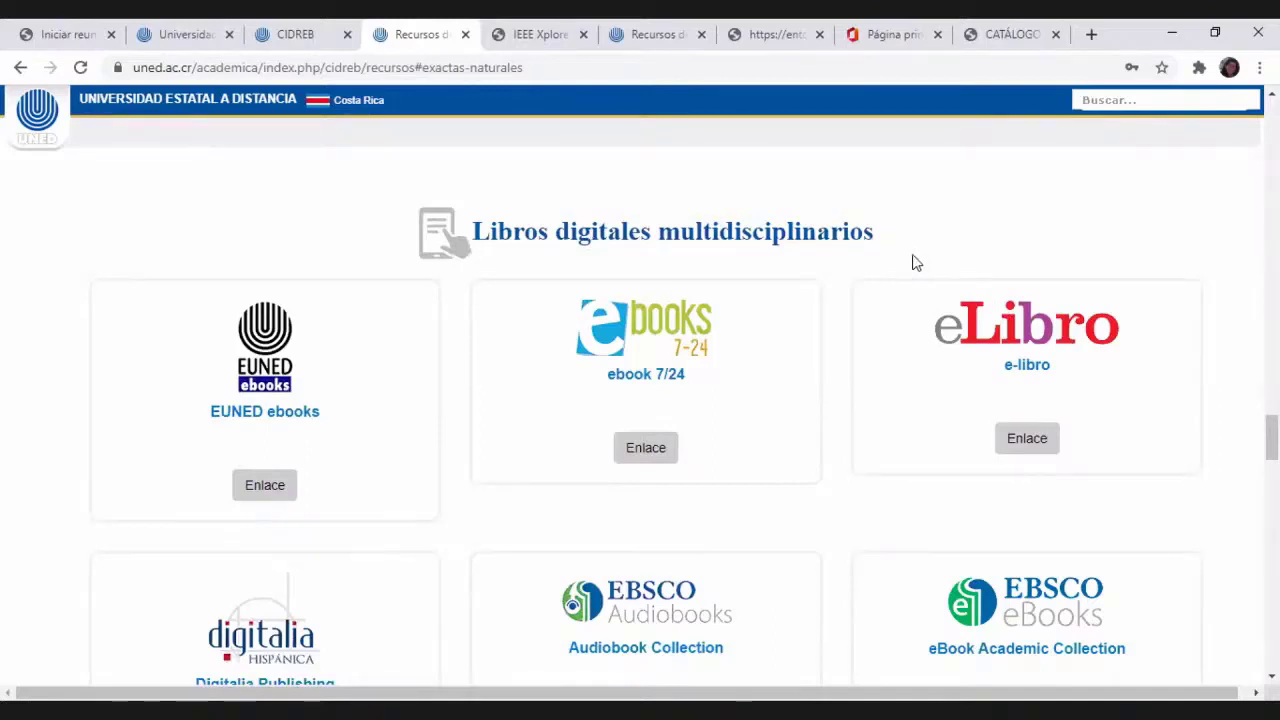
left_click(258, 490)
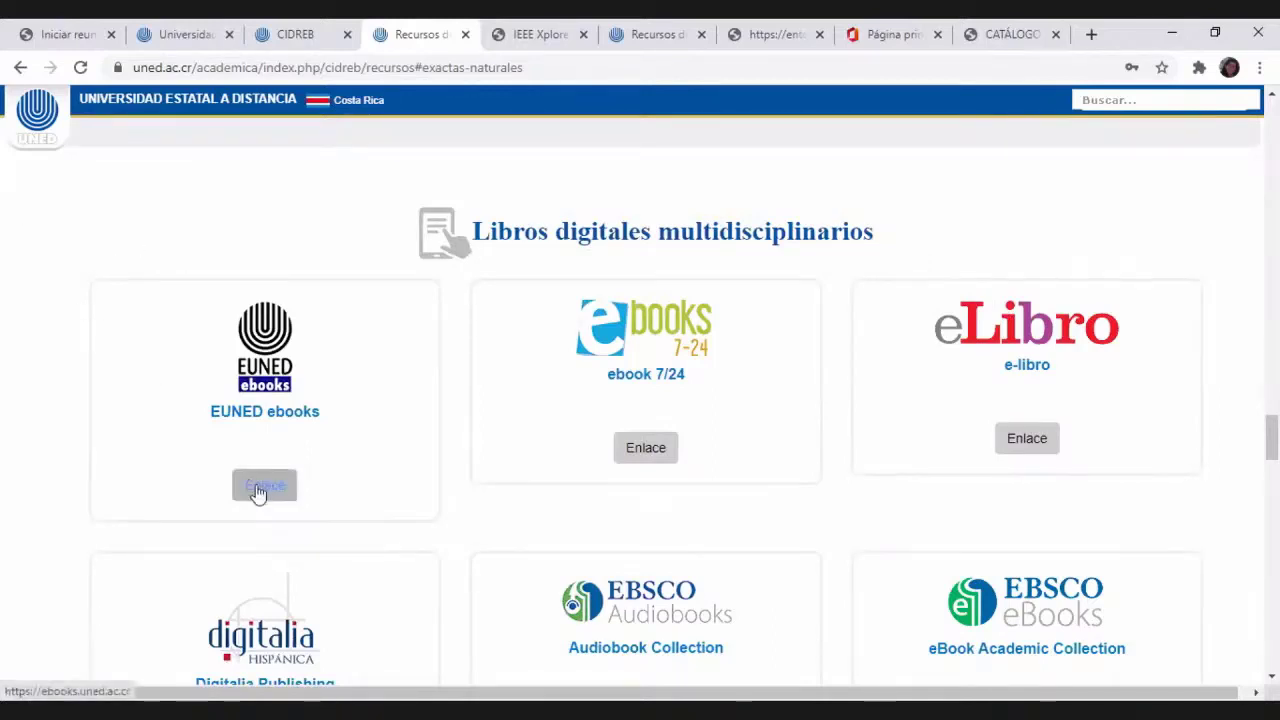
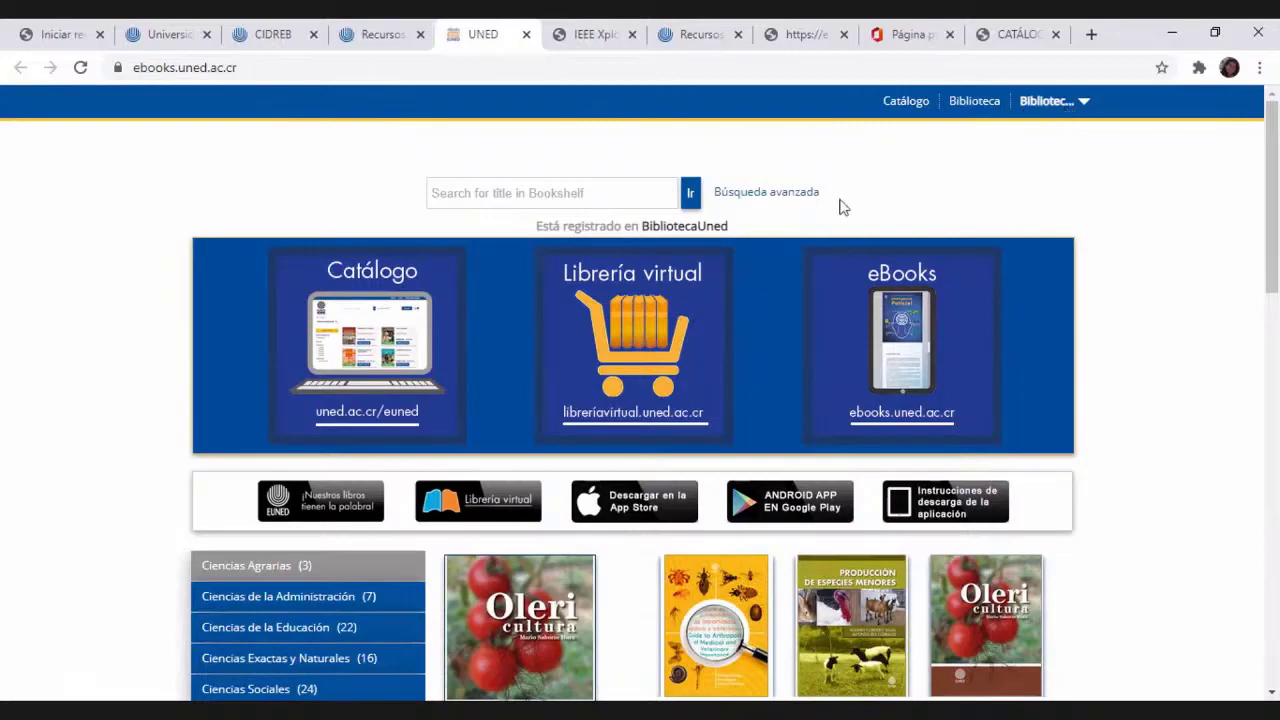
View the Olericultura ebook's page and its offline reading option, and return to the EUNED ebooks home page
scroll(876, 218, "down", 4)
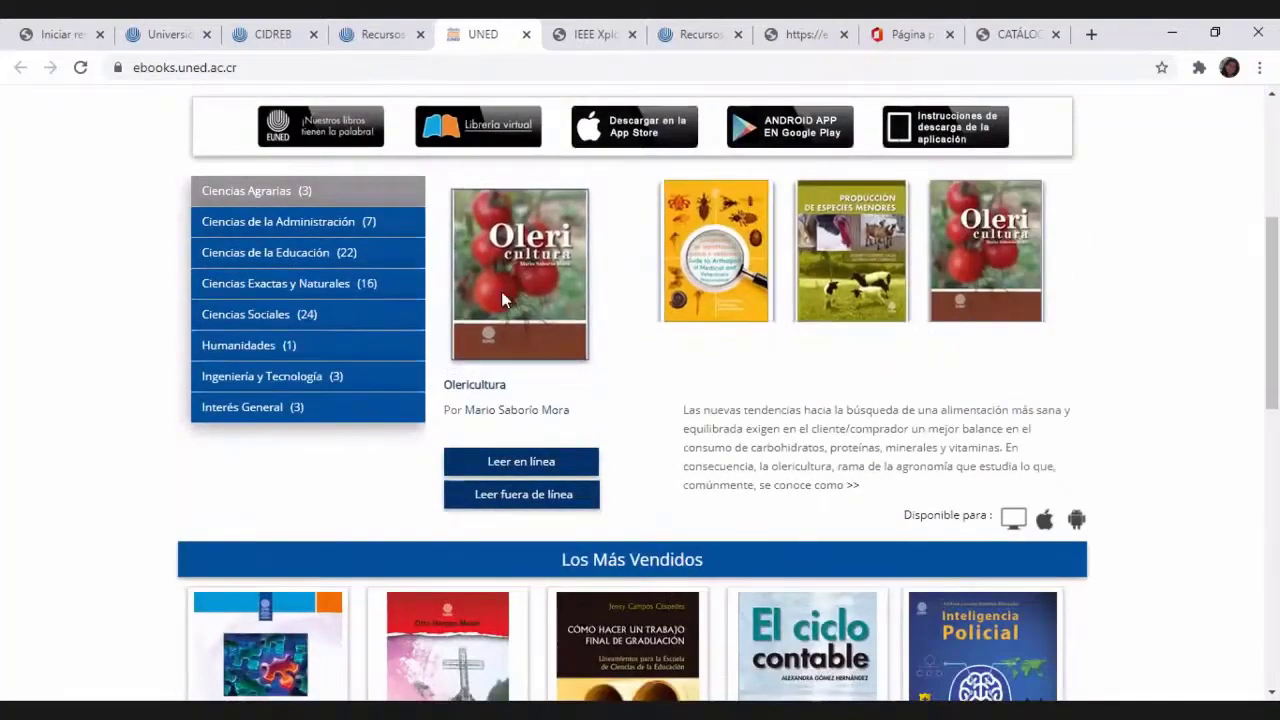
left_click(502, 294)
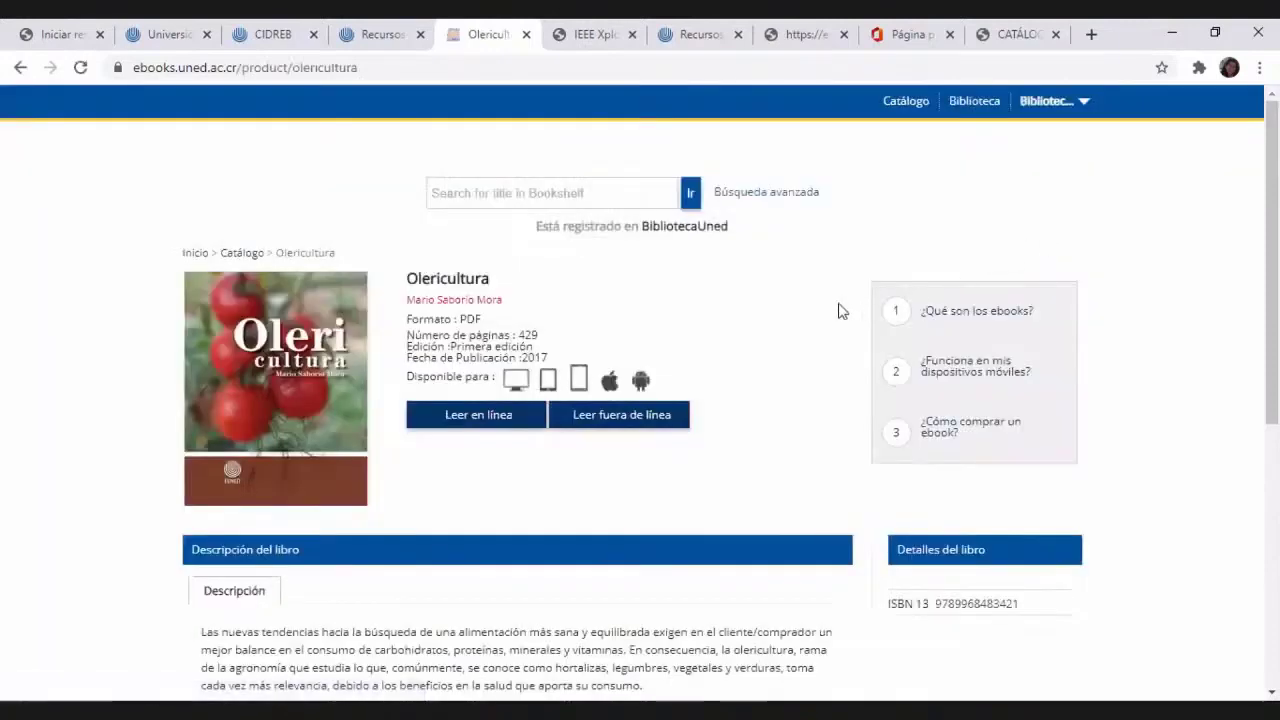
left_click(652, 416)
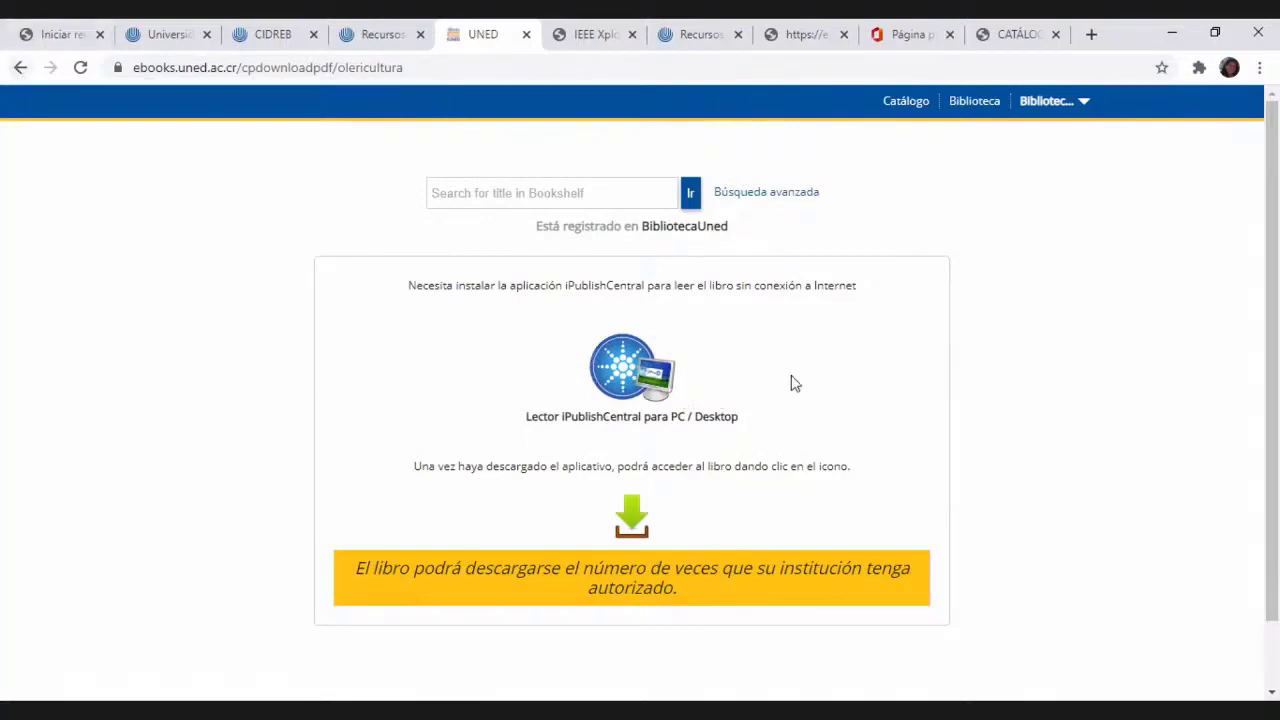
left_click(20, 68)
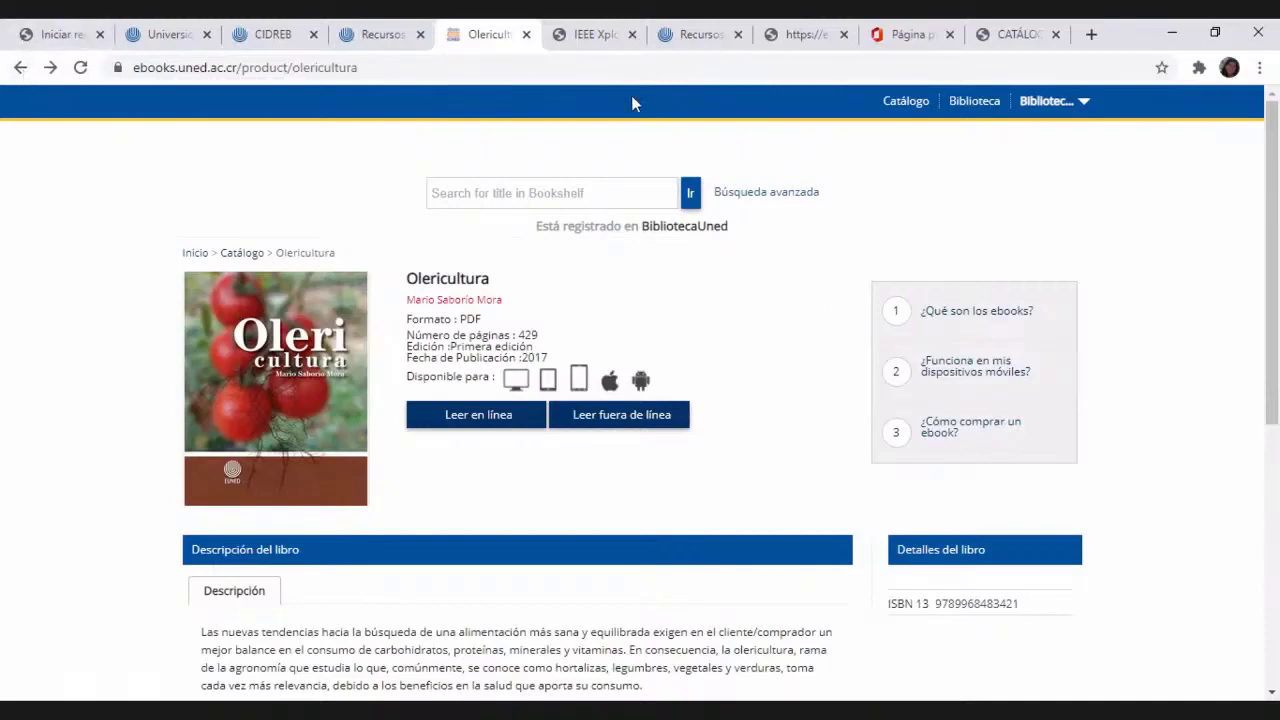
left_click(20, 67)
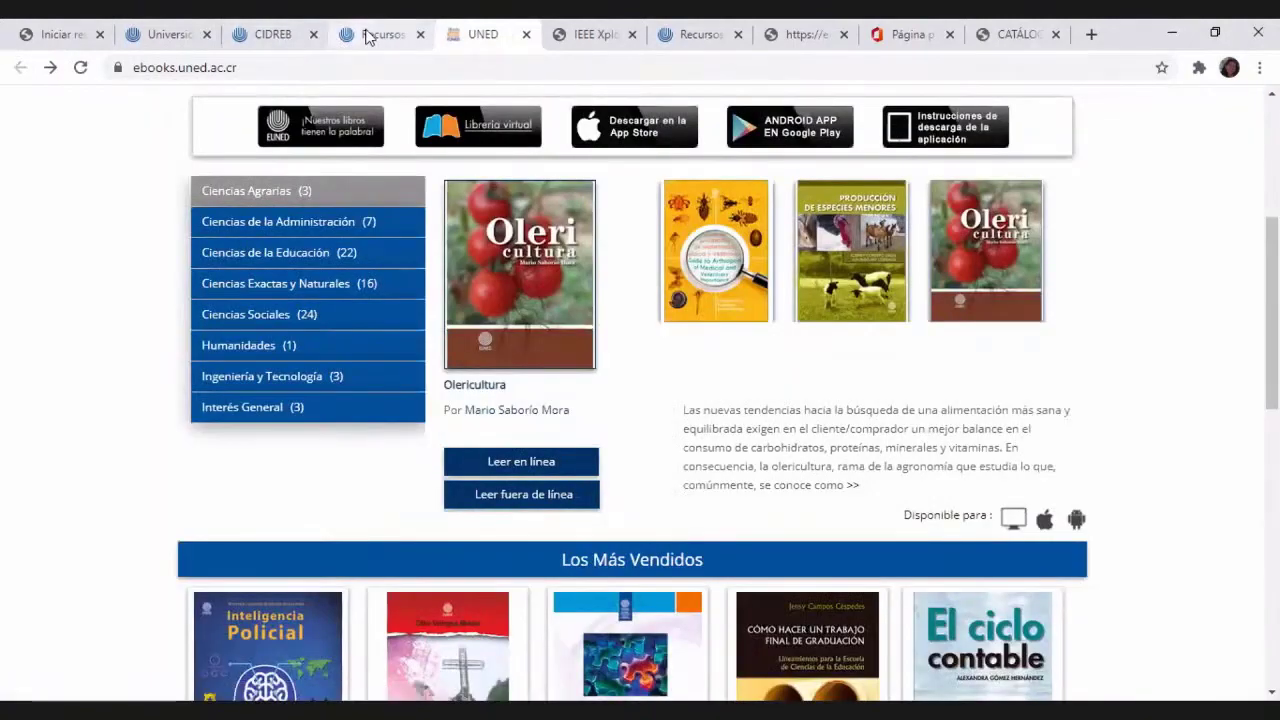
Open ebook 7/24 from the UNED resources page and examine the details of the suggested book Electronic Devices
left_click(367, 36)
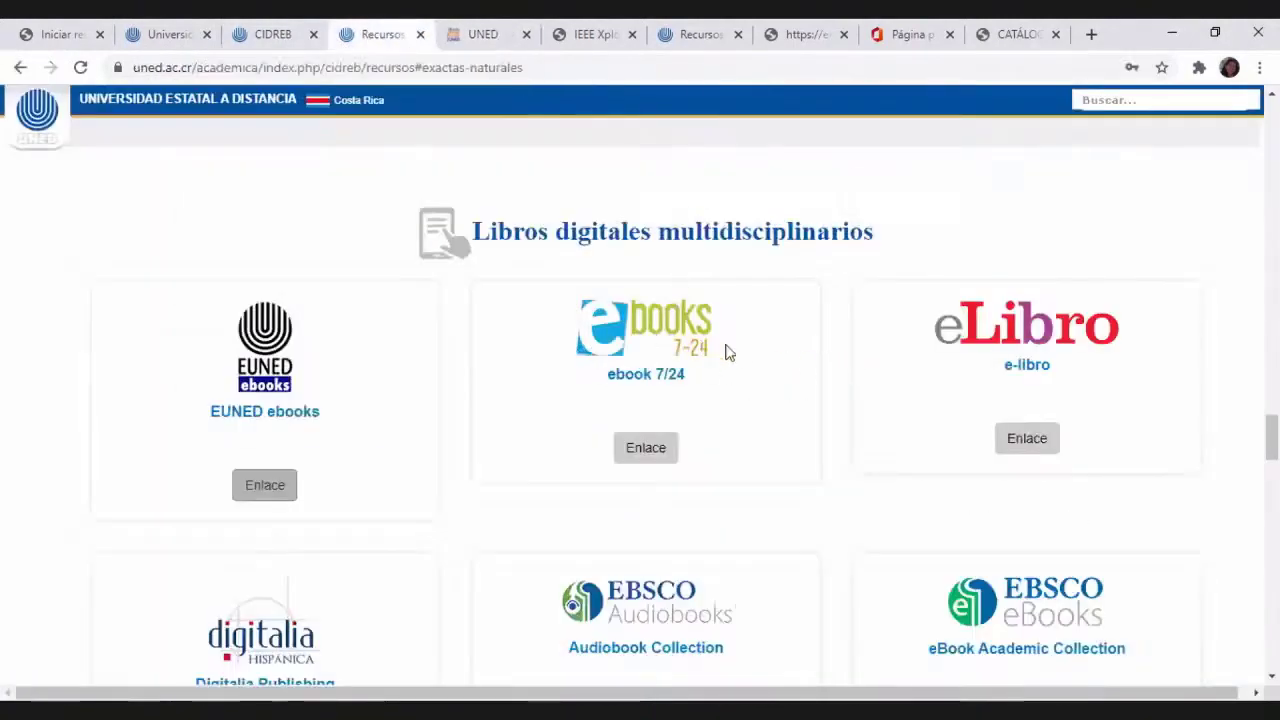
left_click(646, 448)
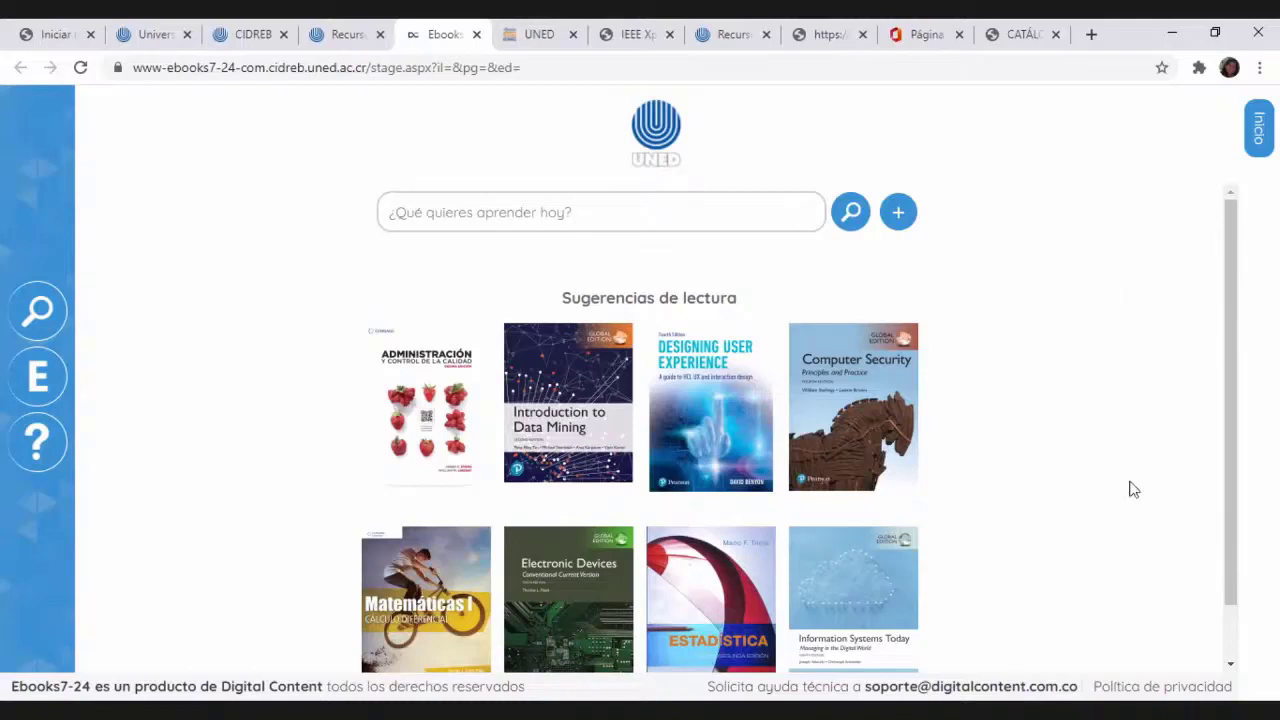
scroll(1040, 380, "down", 1)
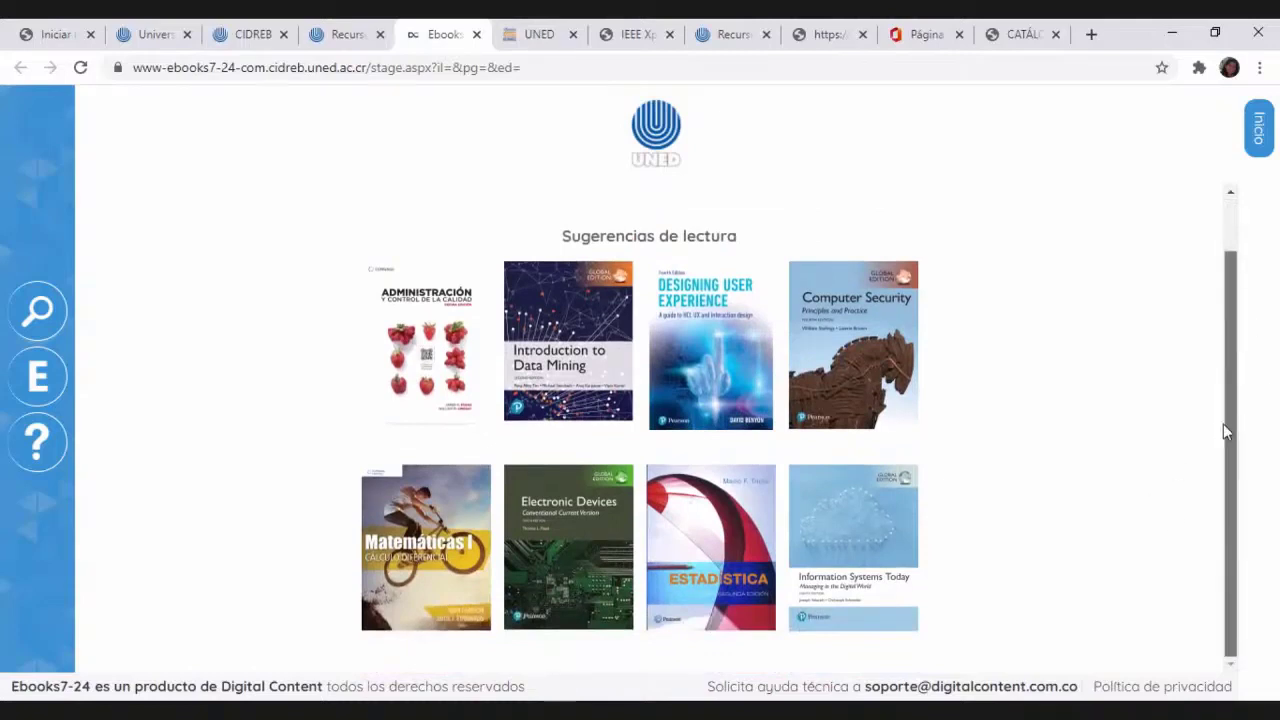
left_click(583, 510)
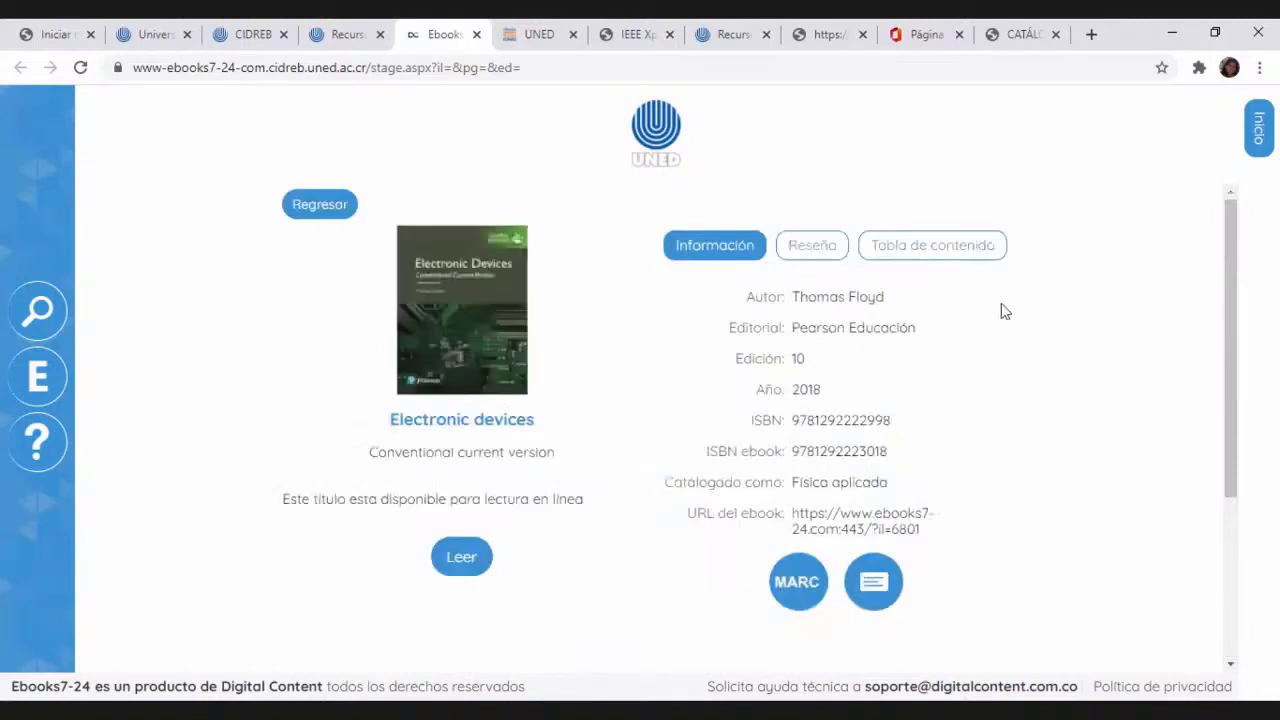
scroll(1000, 312, "down", 3)
scroll(1003, 310, "up", 1)
scroll(1005, 312, "up", 1)
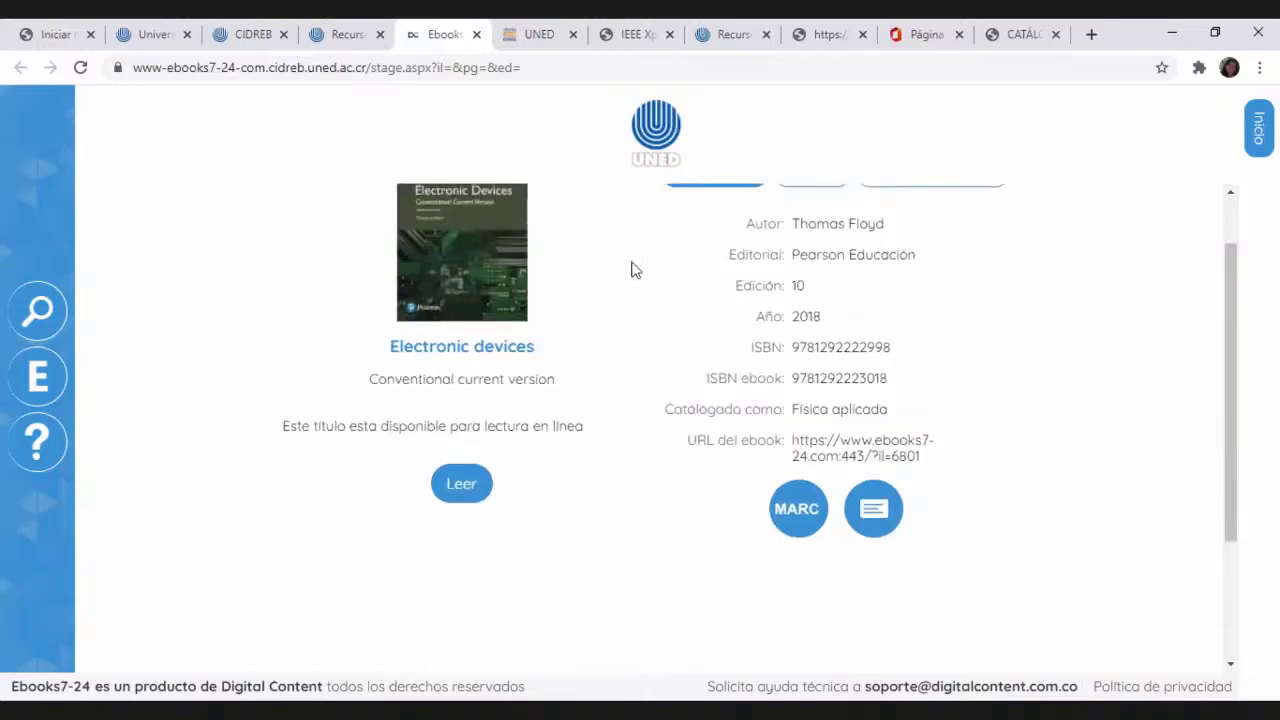
Open Electronic Devices for online reading and go to the contents section "Materials Used in Electronic Devices"
left_click(462, 484)
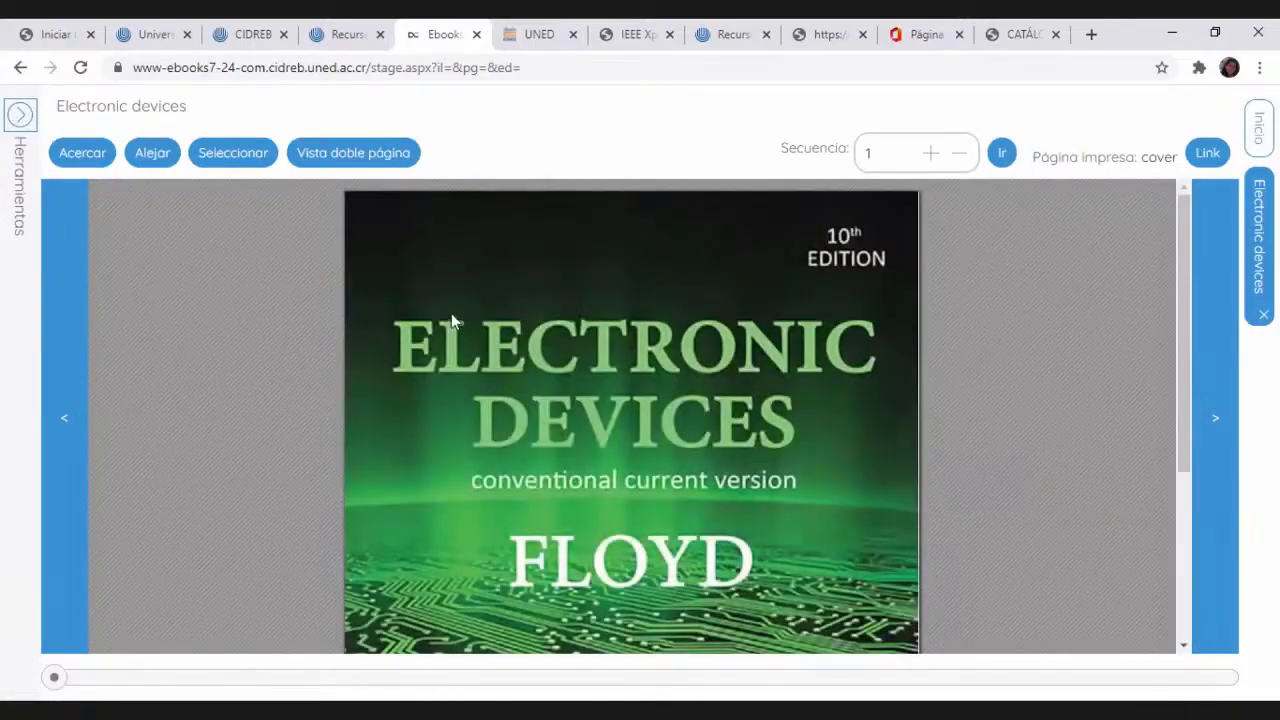
scroll(451, 320, "down", 3)
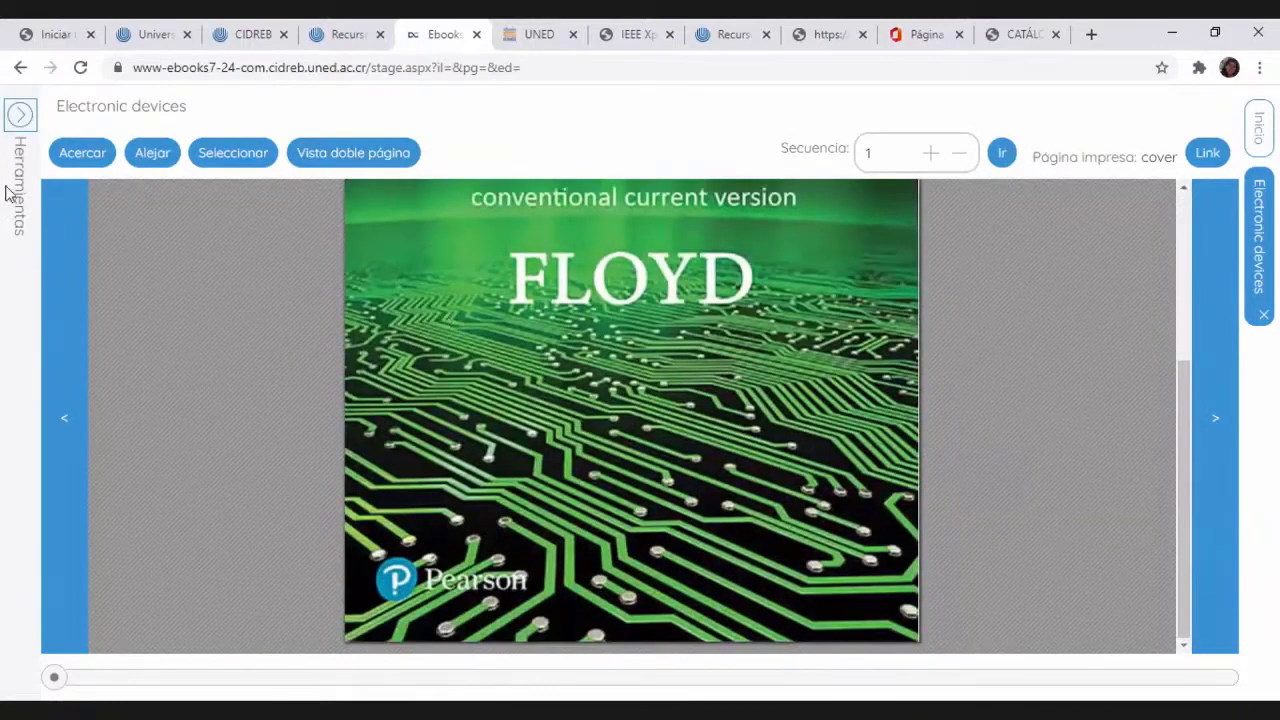
left_click(21, 116)
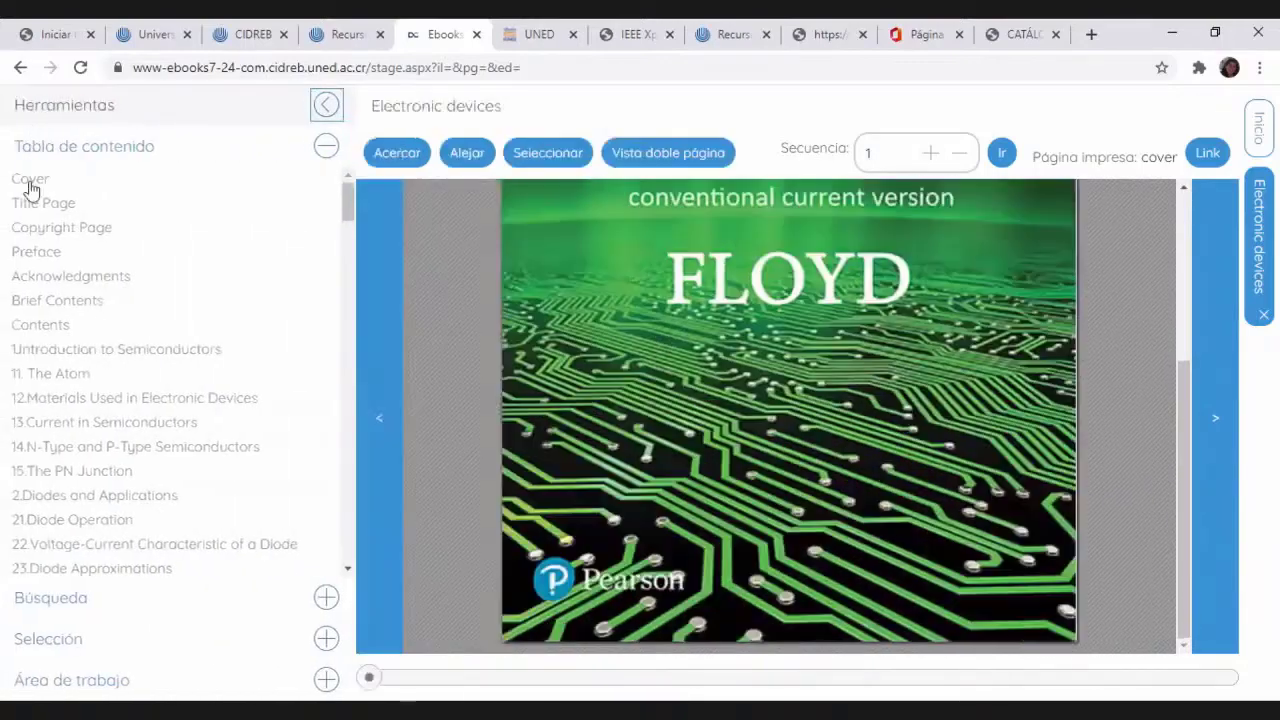
left_click(75, 402)
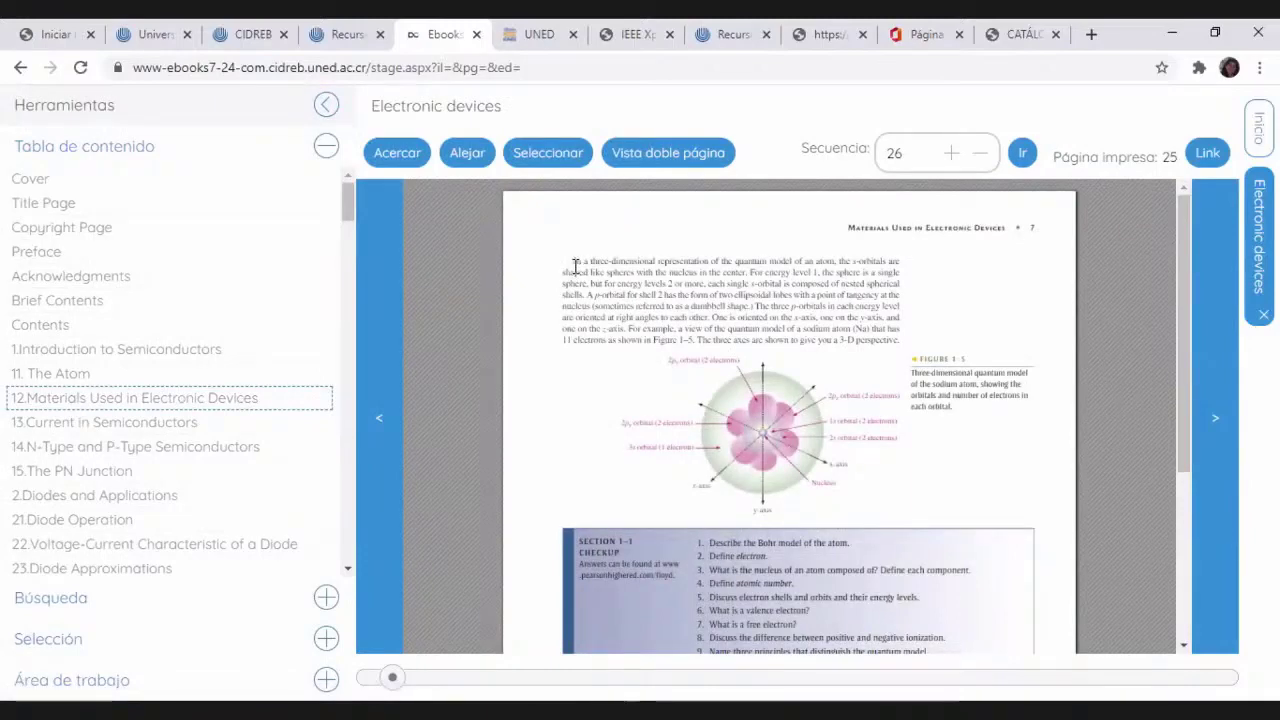
Select the page's first paragraph about the quantum model of an atom, translate it into Español and close the translation
left_click_drag(575, 259, 891, 345)
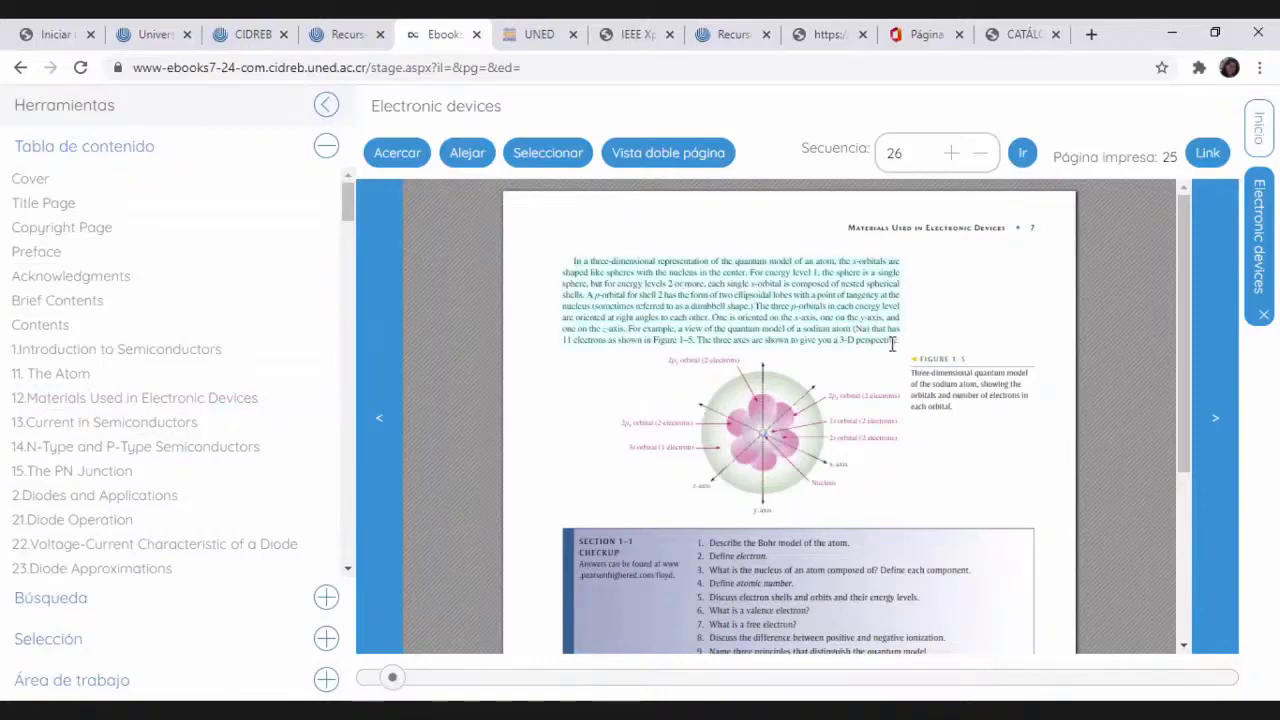
left_click(548, 152)
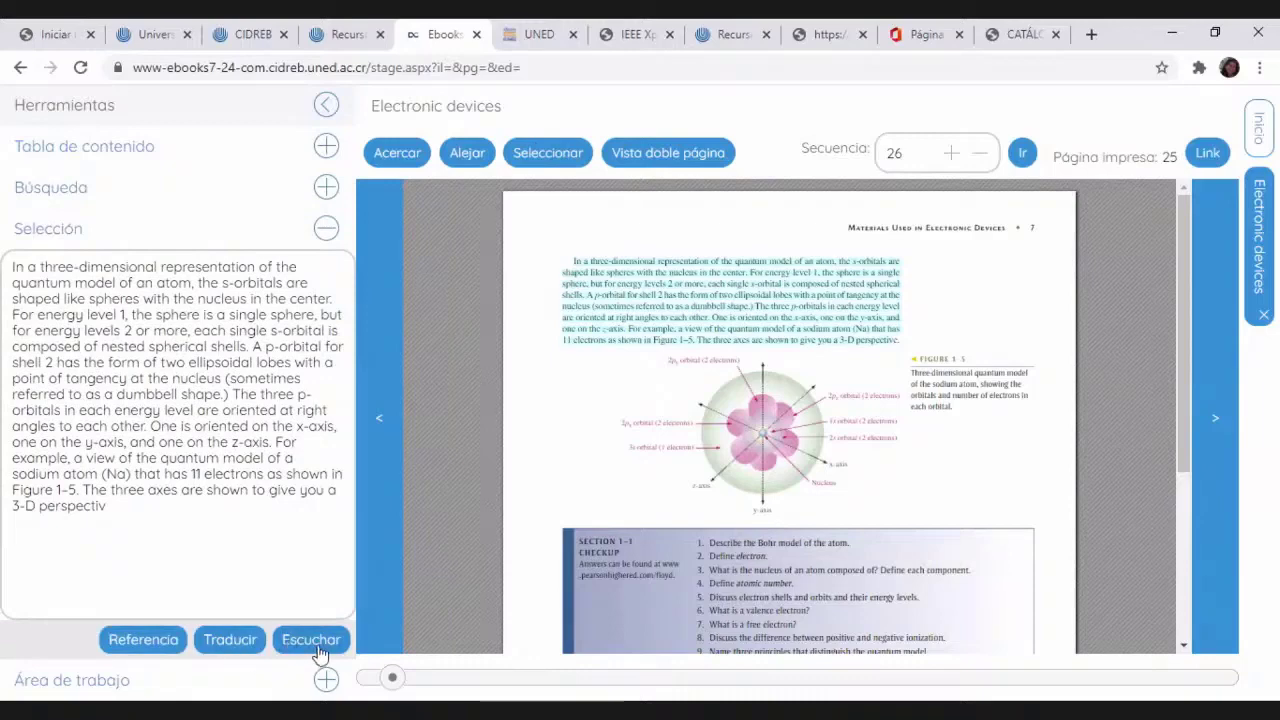
left_click(249, 641)
left_click(992, 212)
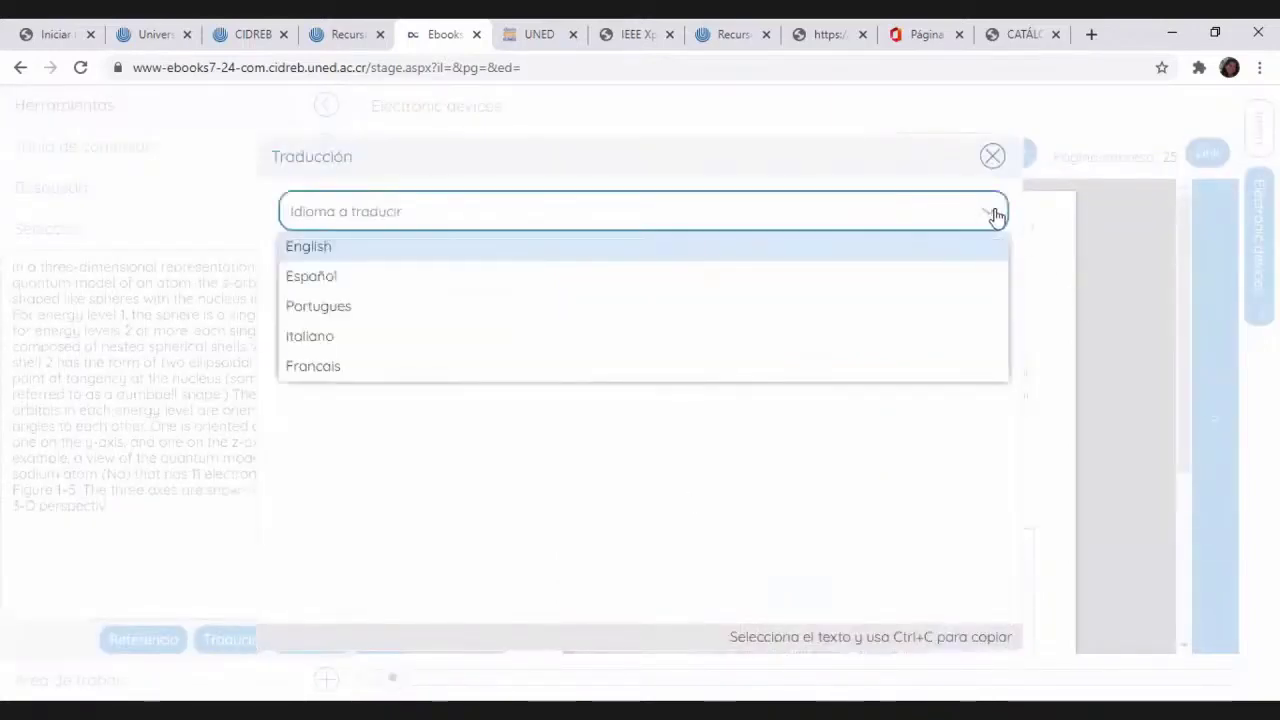
left_click(338, 280)
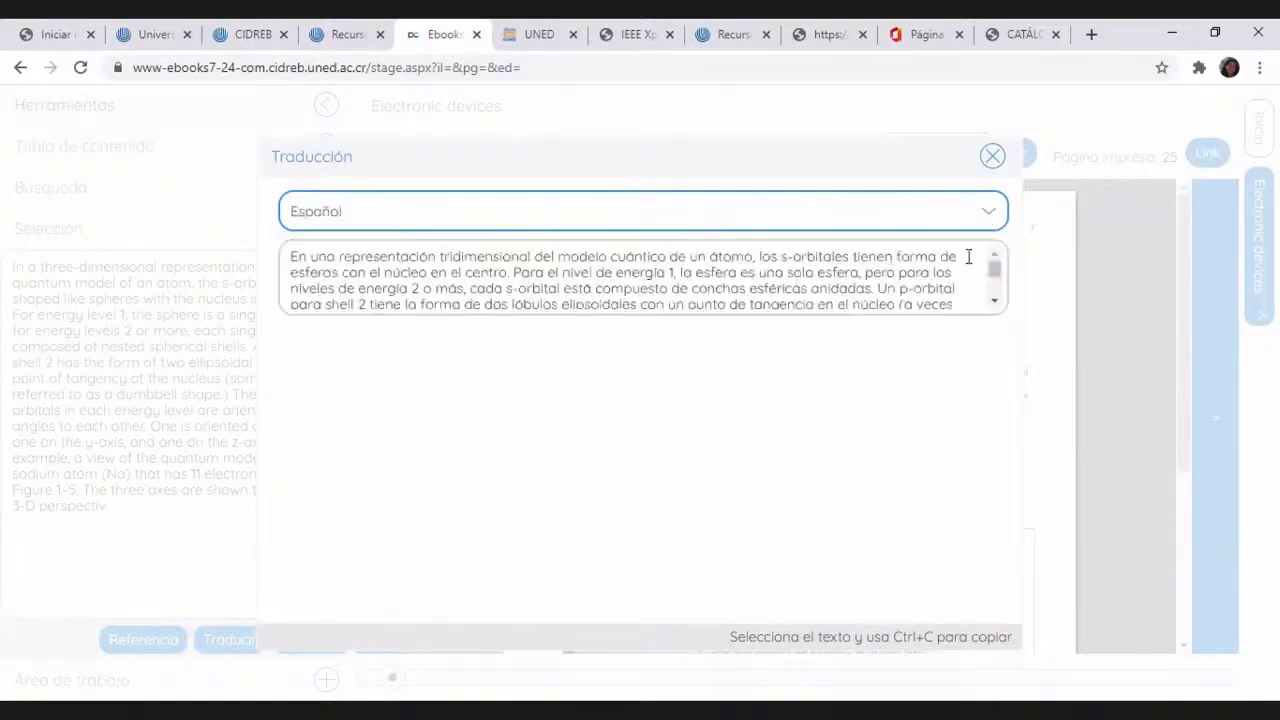
mouse_move(1003, 275)
left_mouse_down()
mouse_move(1003, 297)
mouse_move(1007, 252)
left_mouse_up()
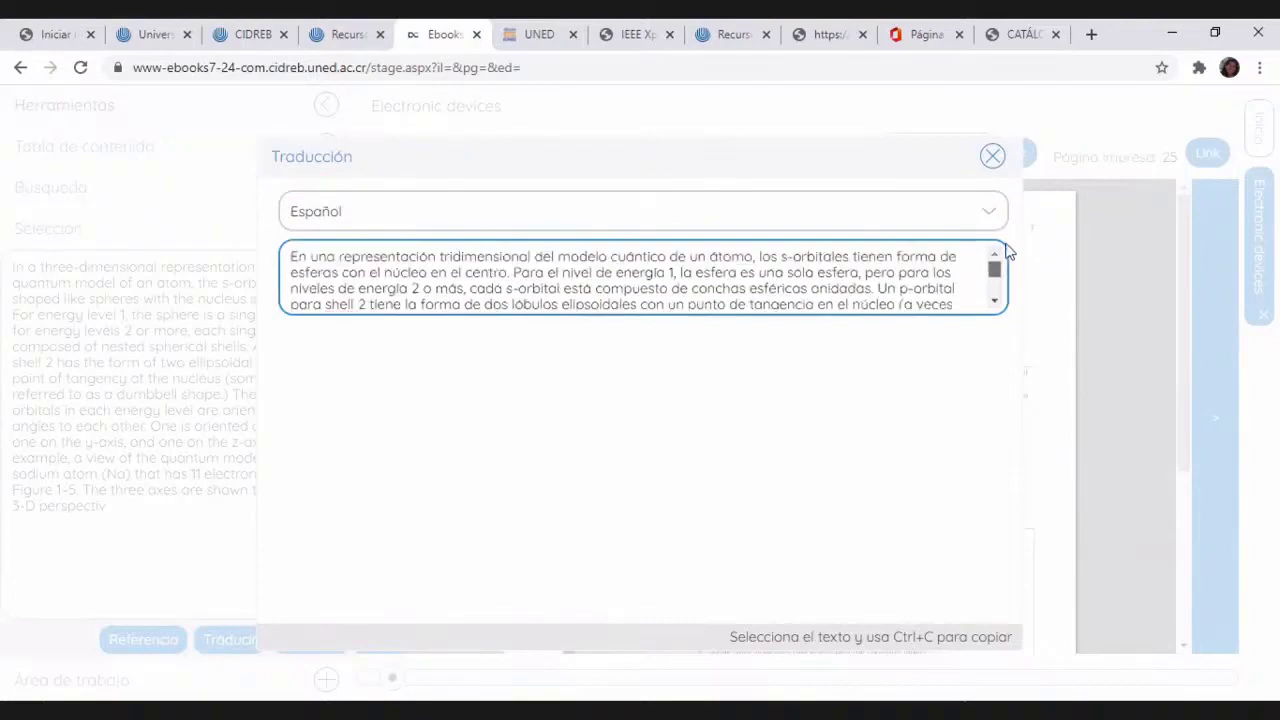
left_click(992, 156)
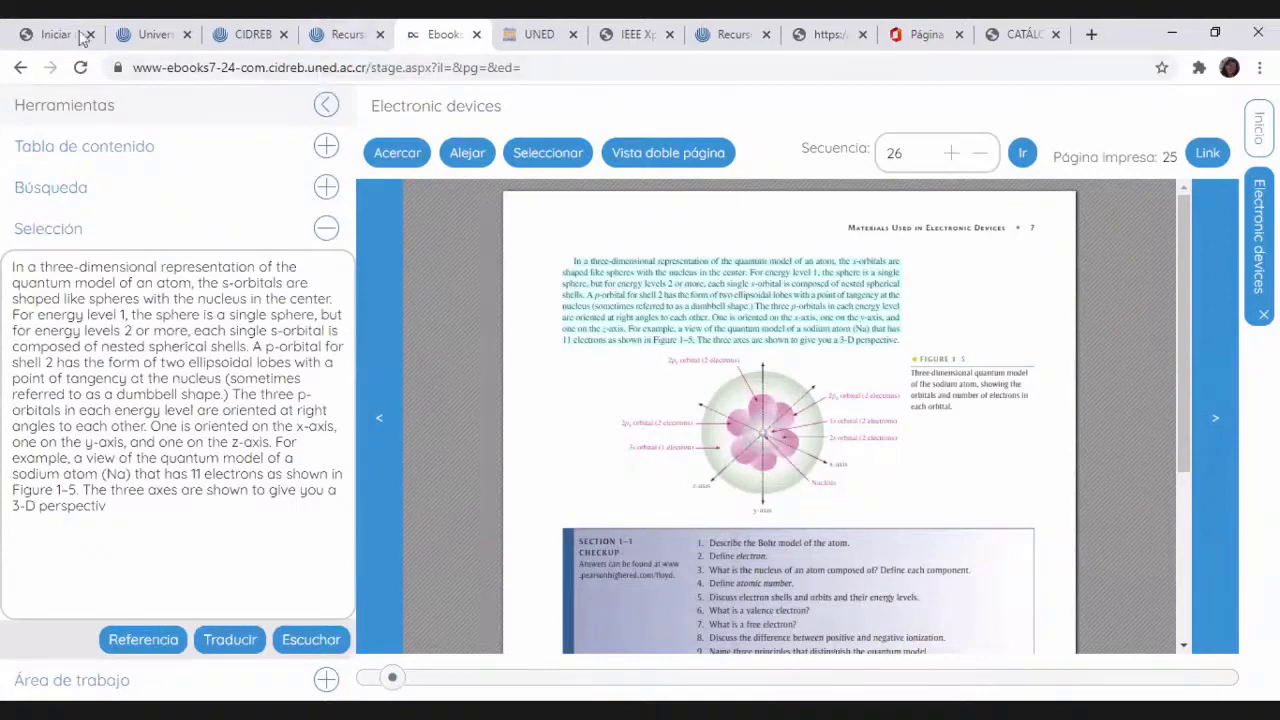
View the citation styles for the selected passage's bibliographic reference, and close the Ebooks 7-24 and EUNED ebooks pages
left_click(128, 643)
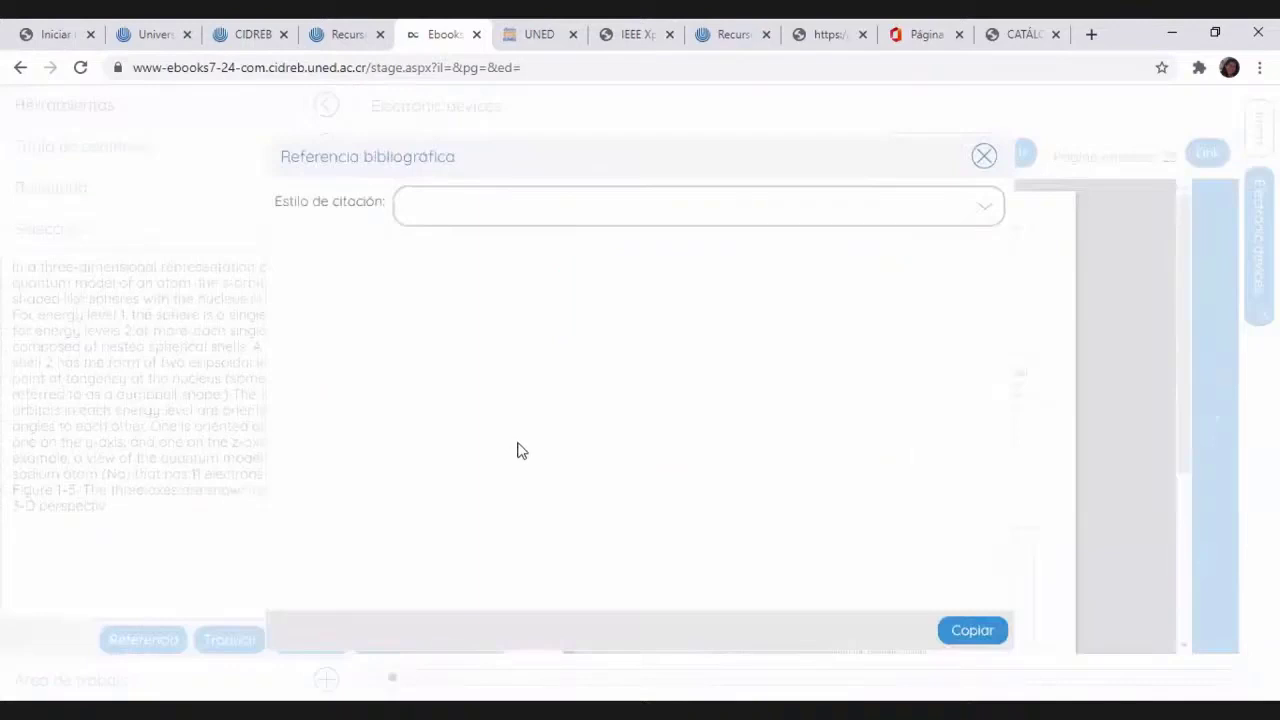
left_click(987, 213)
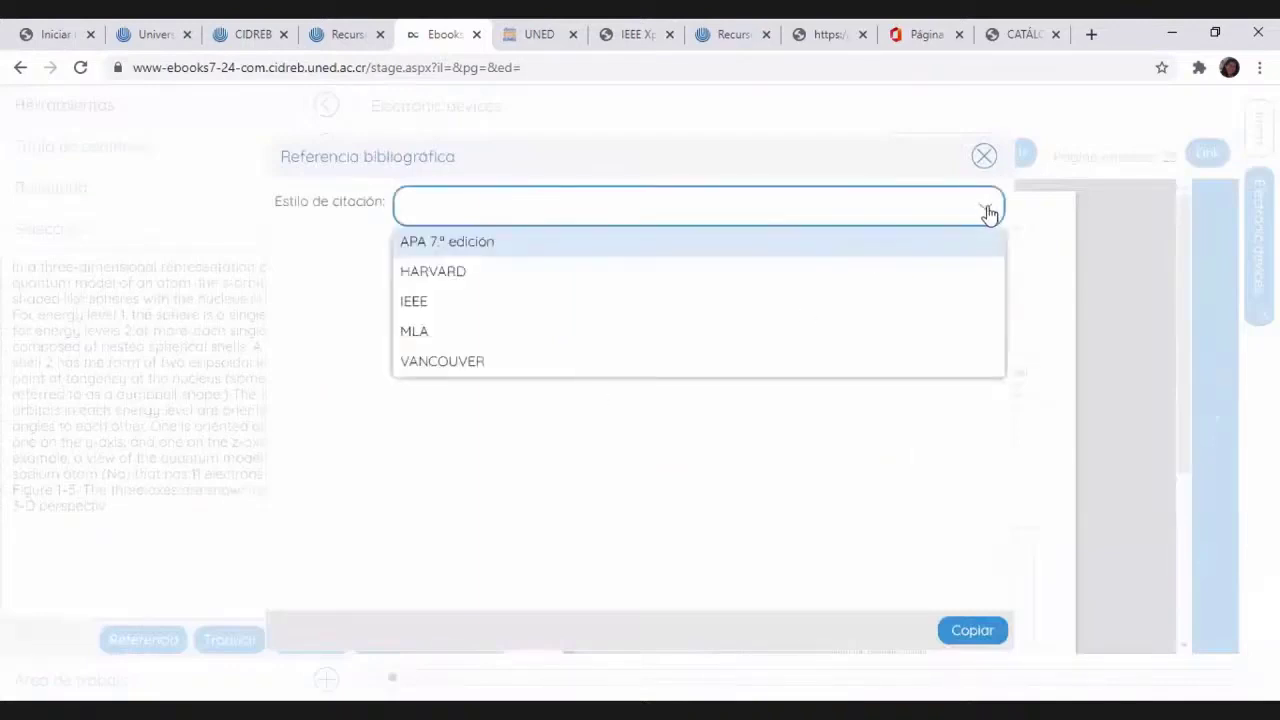
left_click(477, 40)
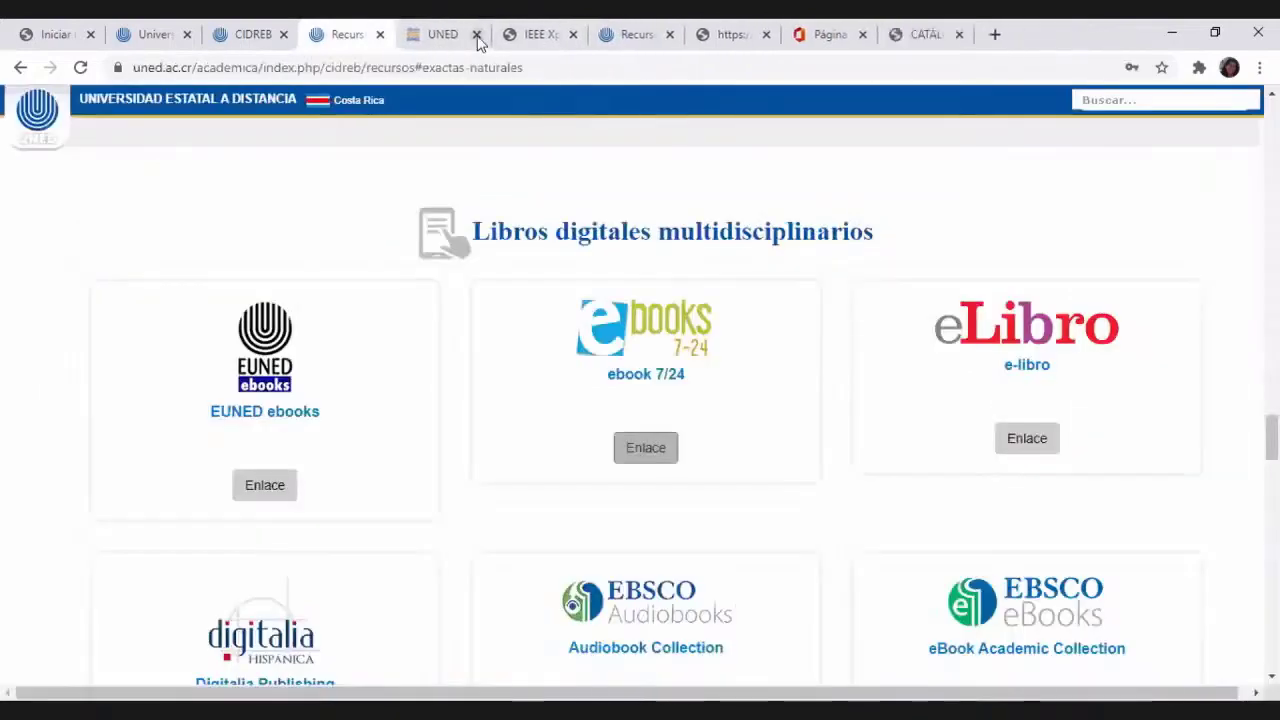
left_click(477, 40)
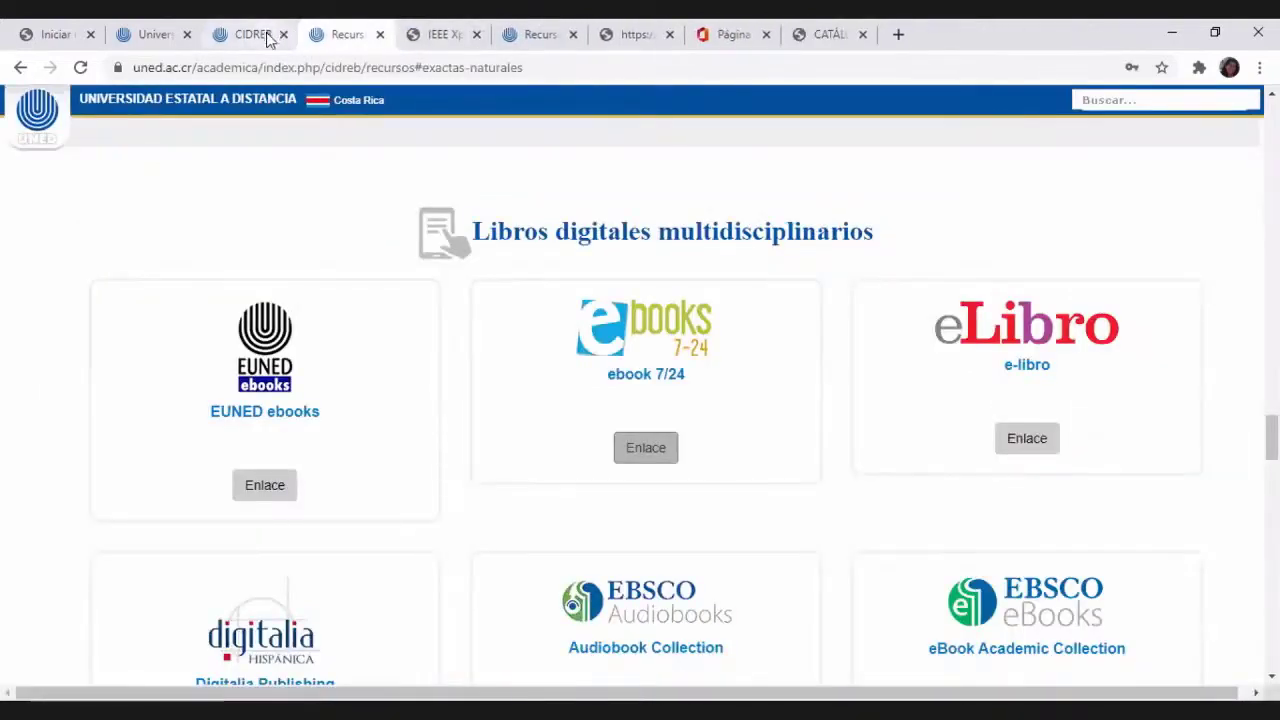
Open e-libro from the multidisciplinary digital books section and run a quick search for "FTTH"
scroll(815, 265, "down", 2)
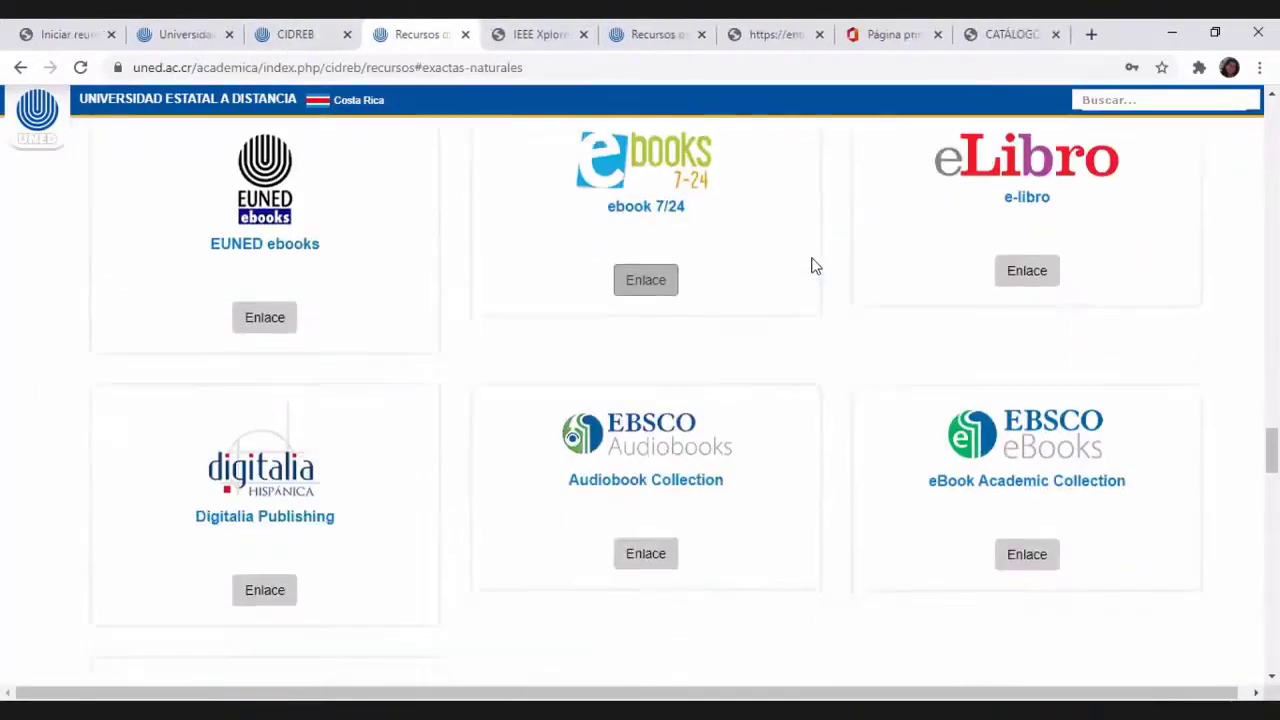
left_click(1038, 252)
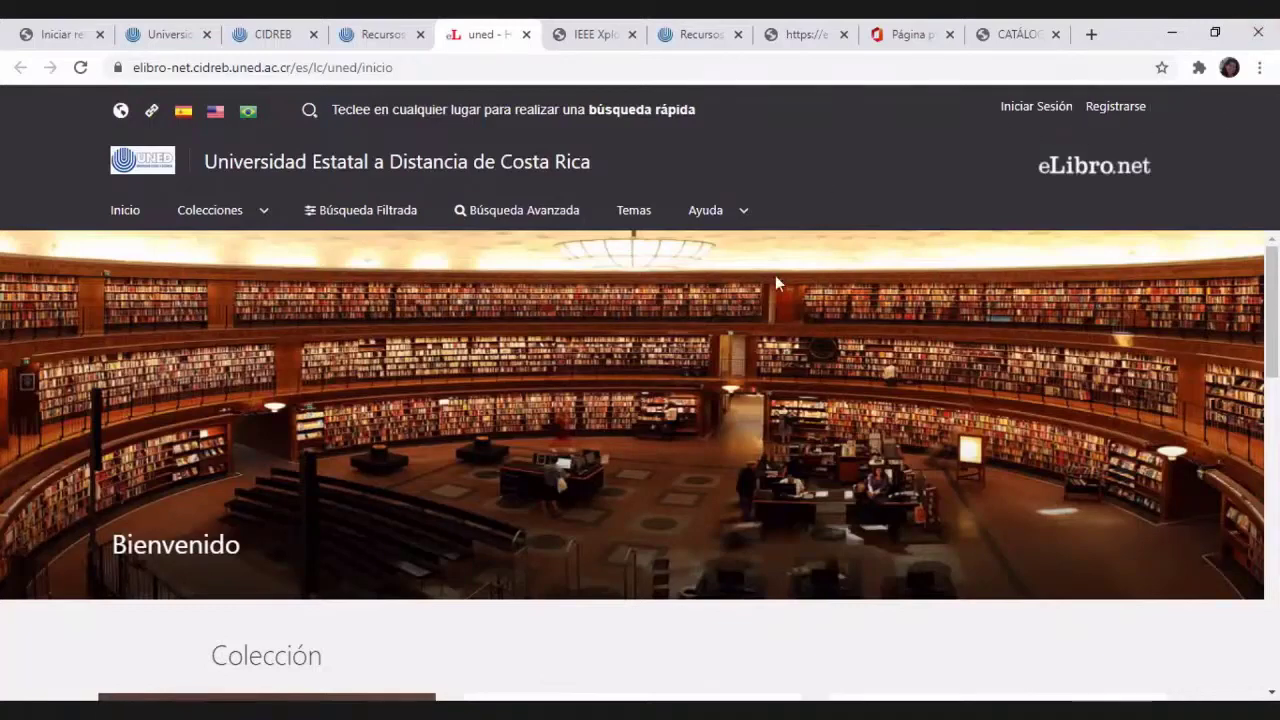
left_click(331, 112)
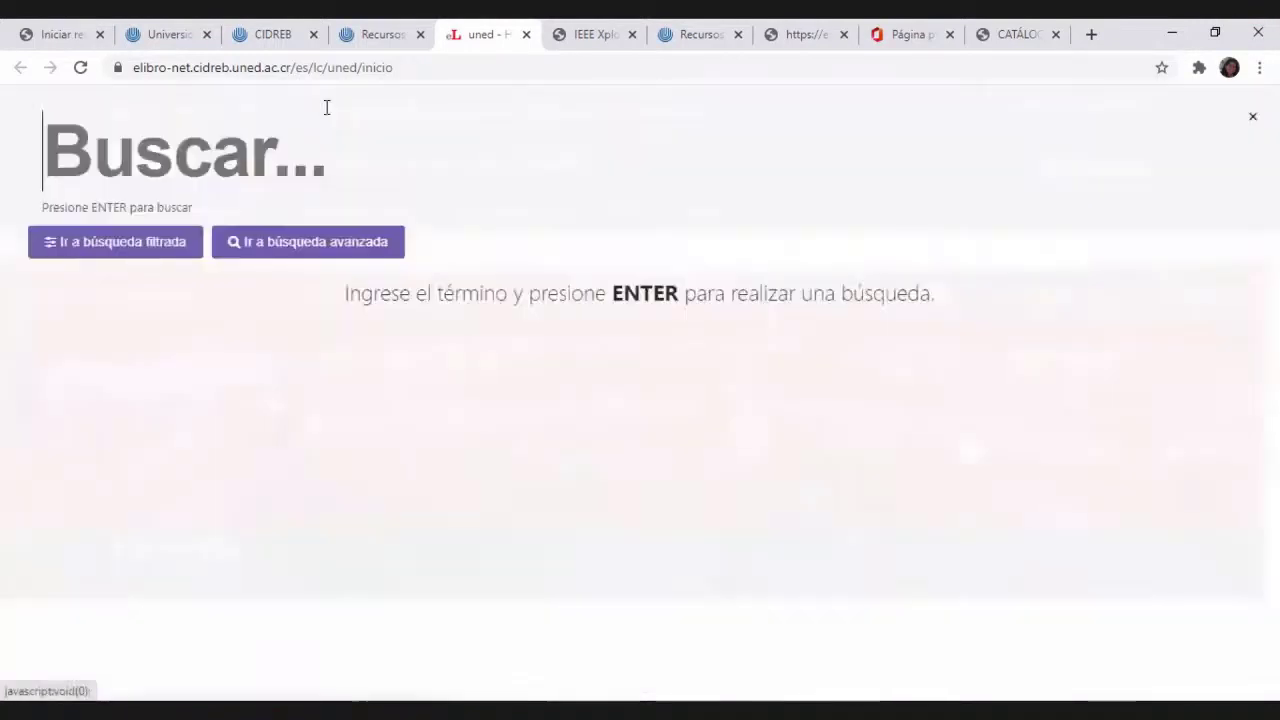
type("FTTP")
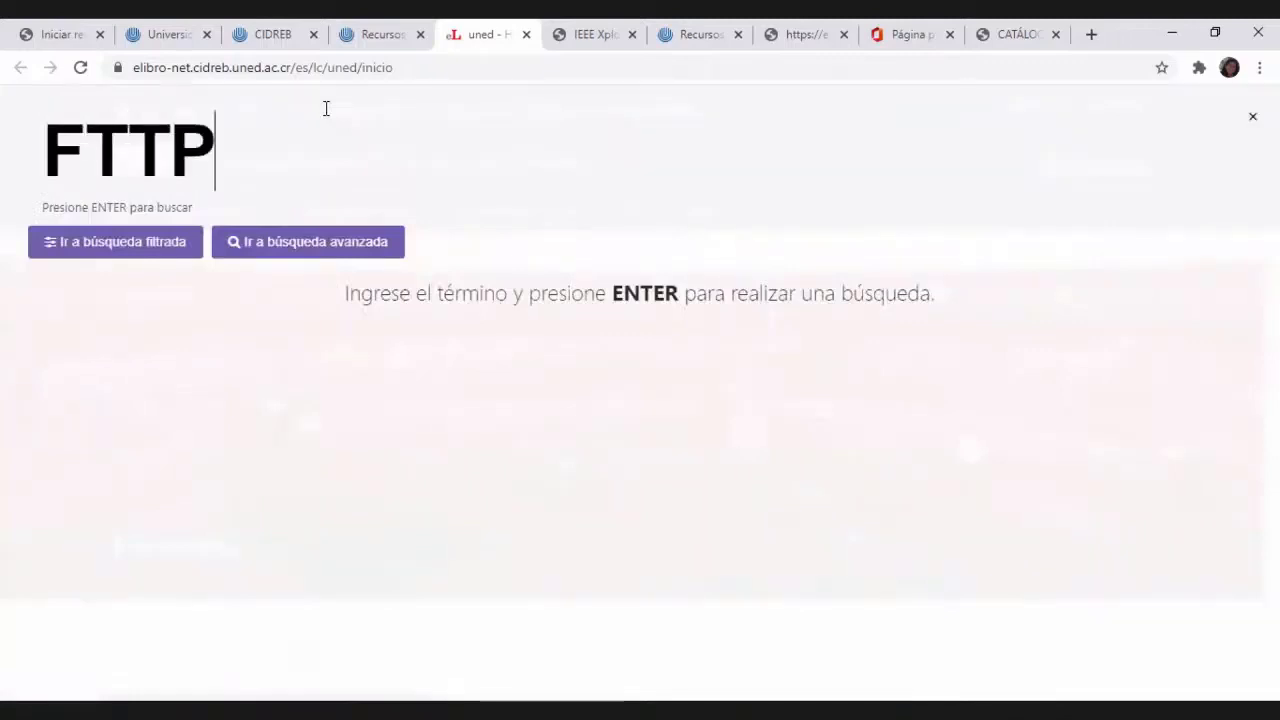
key("BackSpace")
type("H")
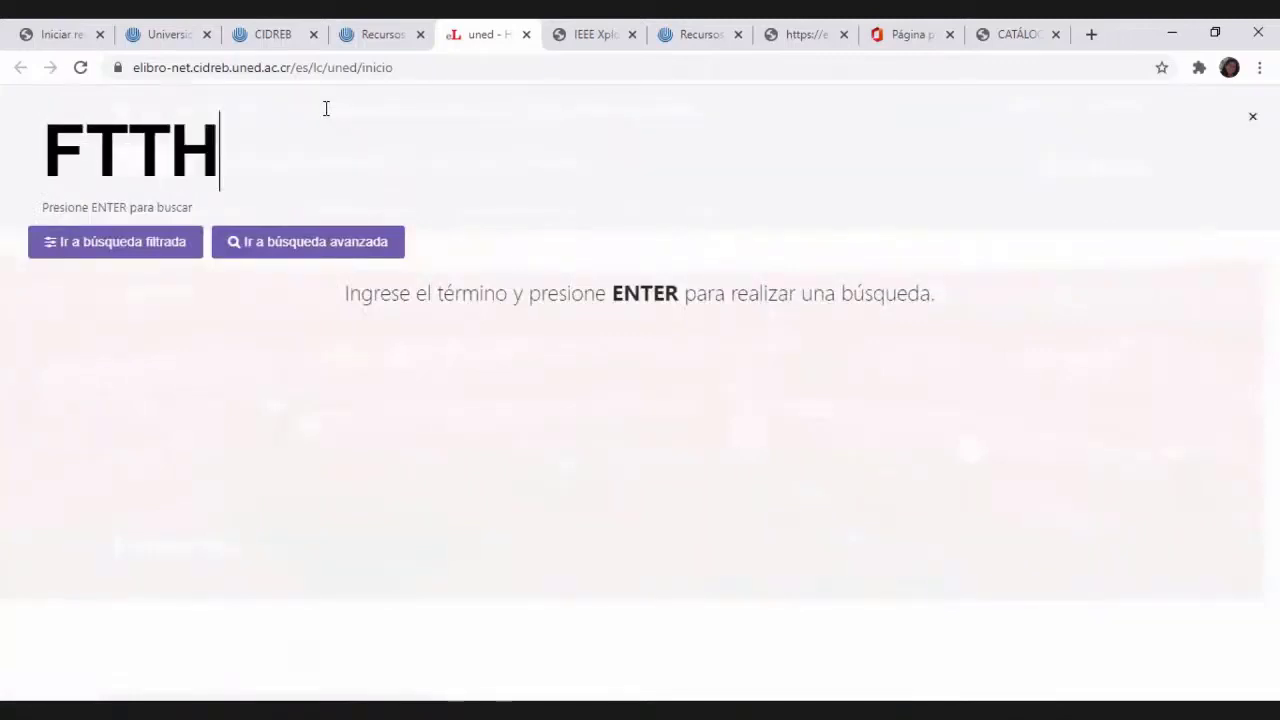
key("Return")
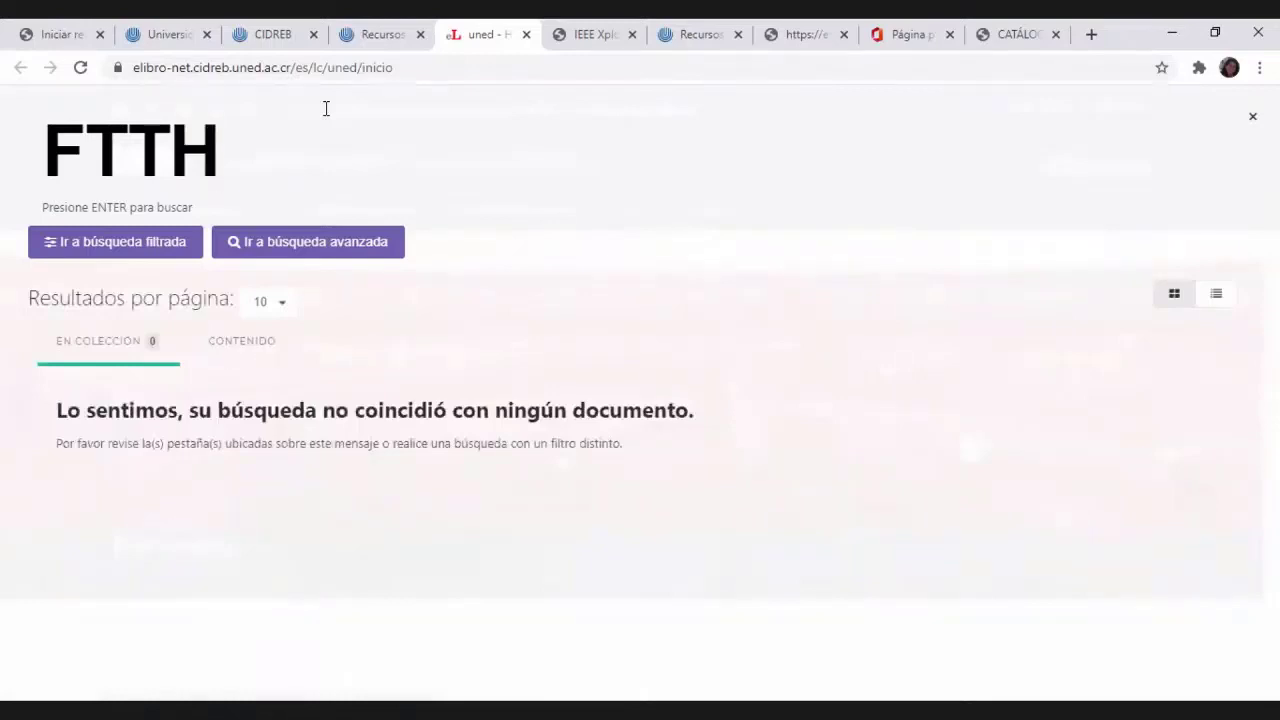
Try a quick search for "INTERNET" in place of "FTTH" and clear the search term
key("BackSpace")
key("BackSpace")
key("BackSpace")
key("BackSpace")
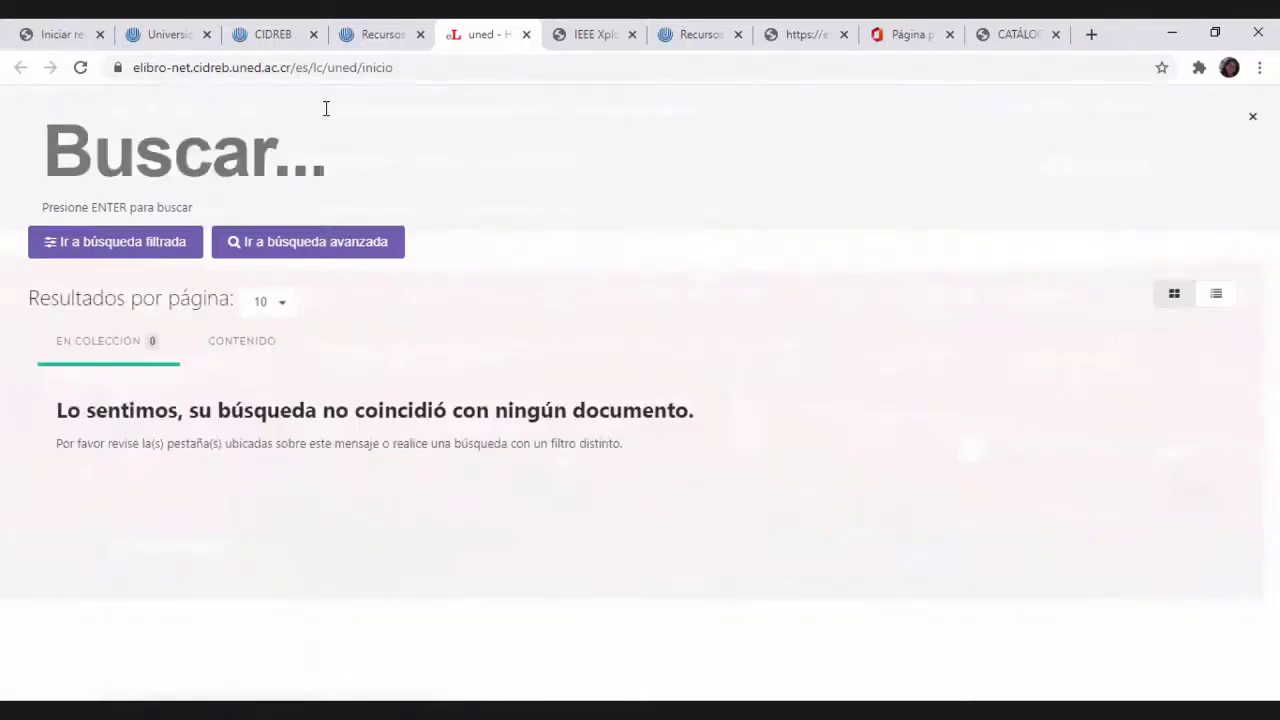
type("IONT")
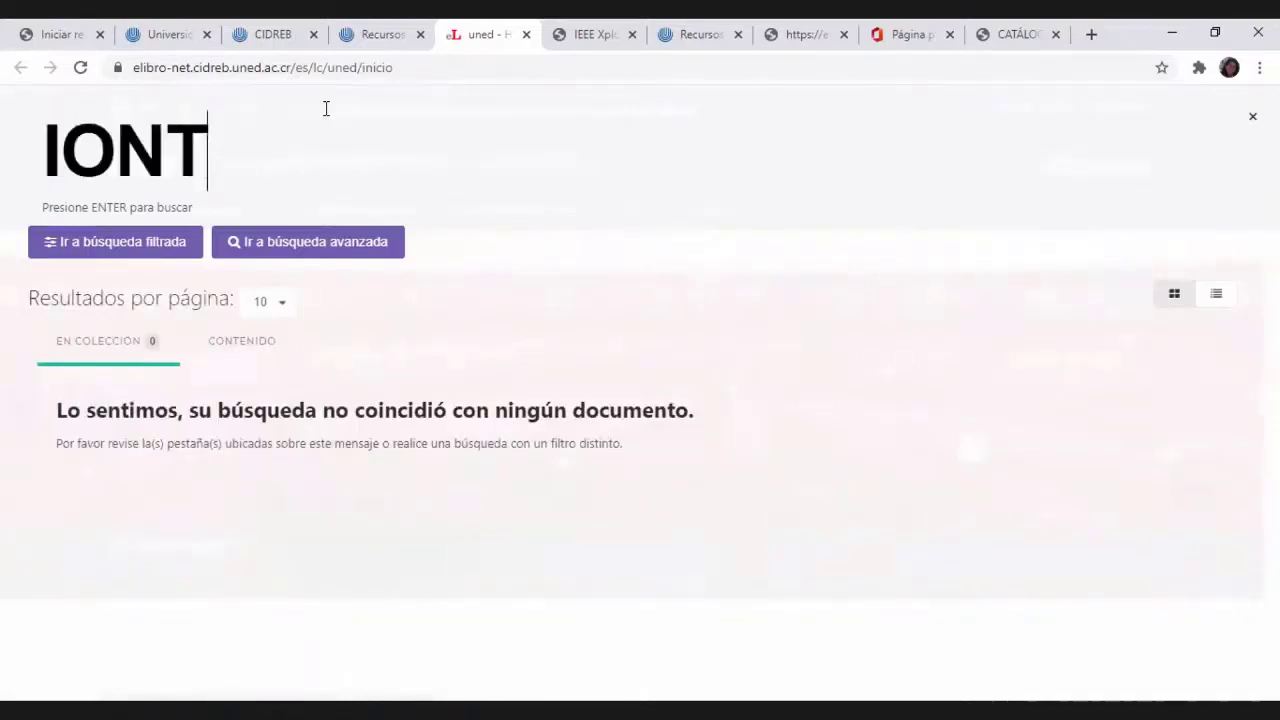
key("BackSpace")
key("BackSpace")
key("BackSpace")
type("B")
key("BackSpace")
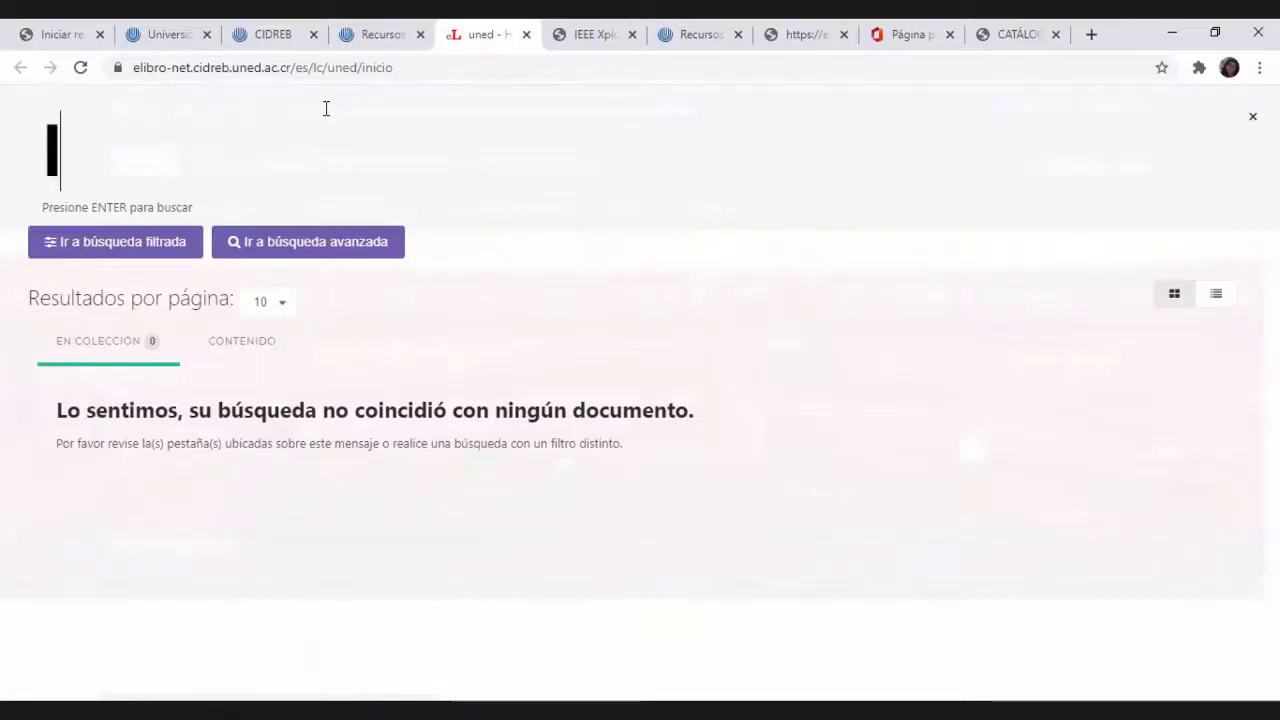
type("NTERNET")
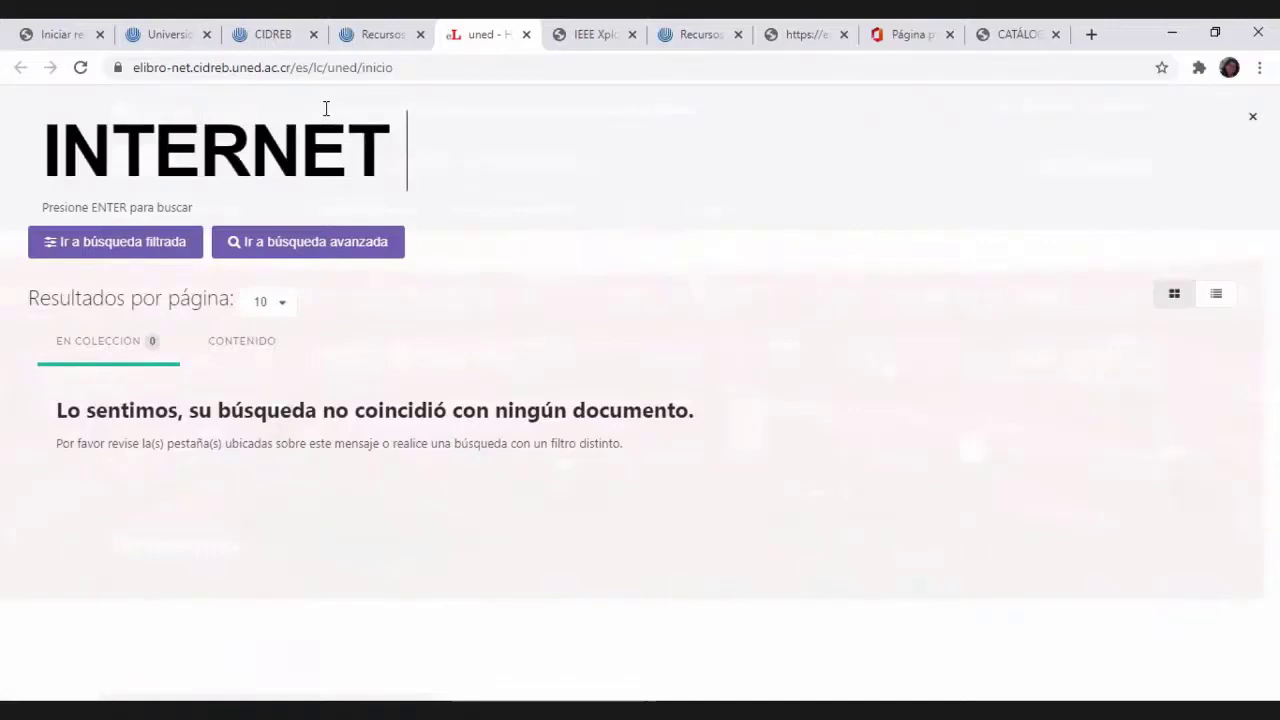
key("BackSpace")
key("BackSpace")
key("BackSpace")
key("BackSpace")
key("BackSpace")
key("BackSpace")
key("BackSpace")
key("BackSpace")
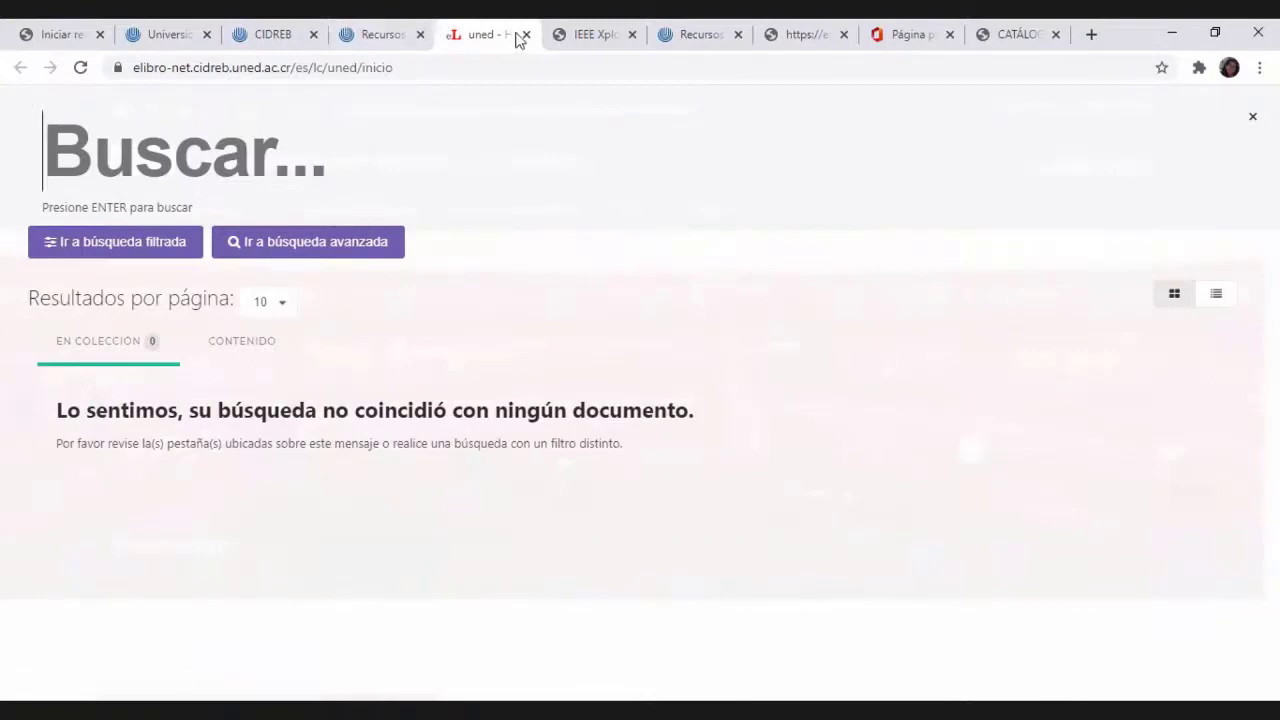
Reopen e-libro from the library's resources page and go to its advanced search
left_click(380, 40)
left_click(1026, 251)
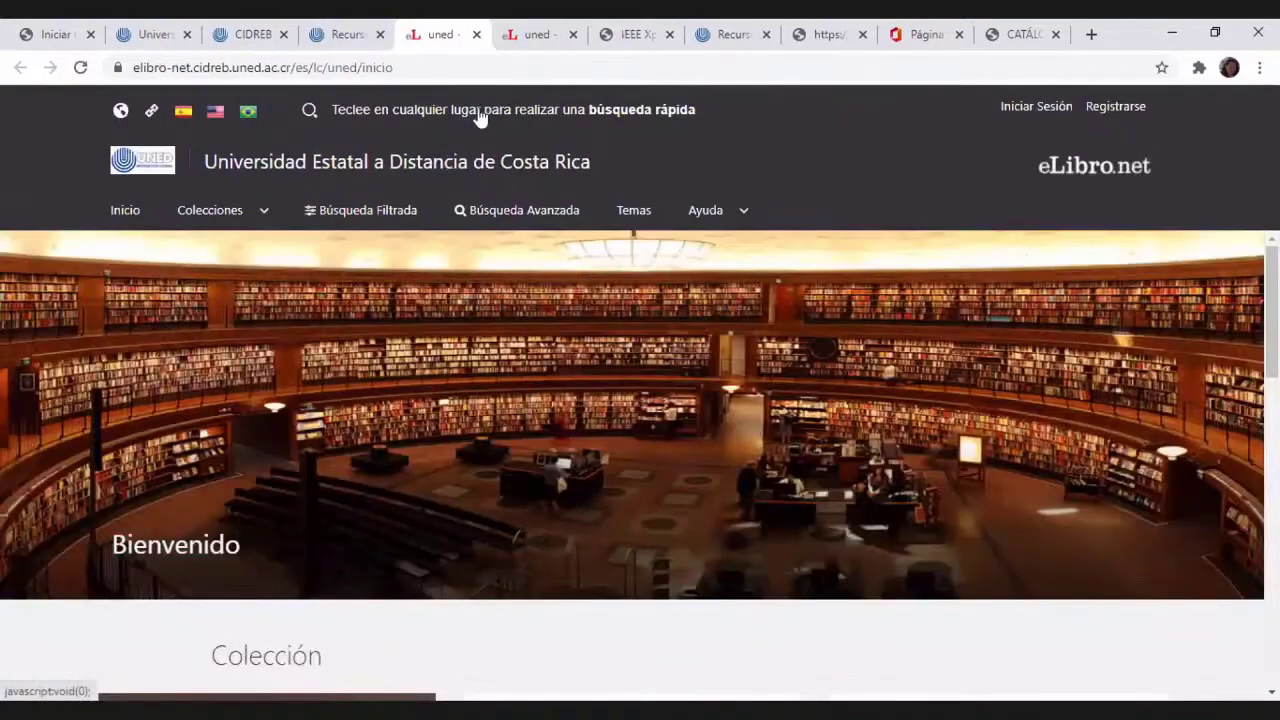
left_click(488, 214)
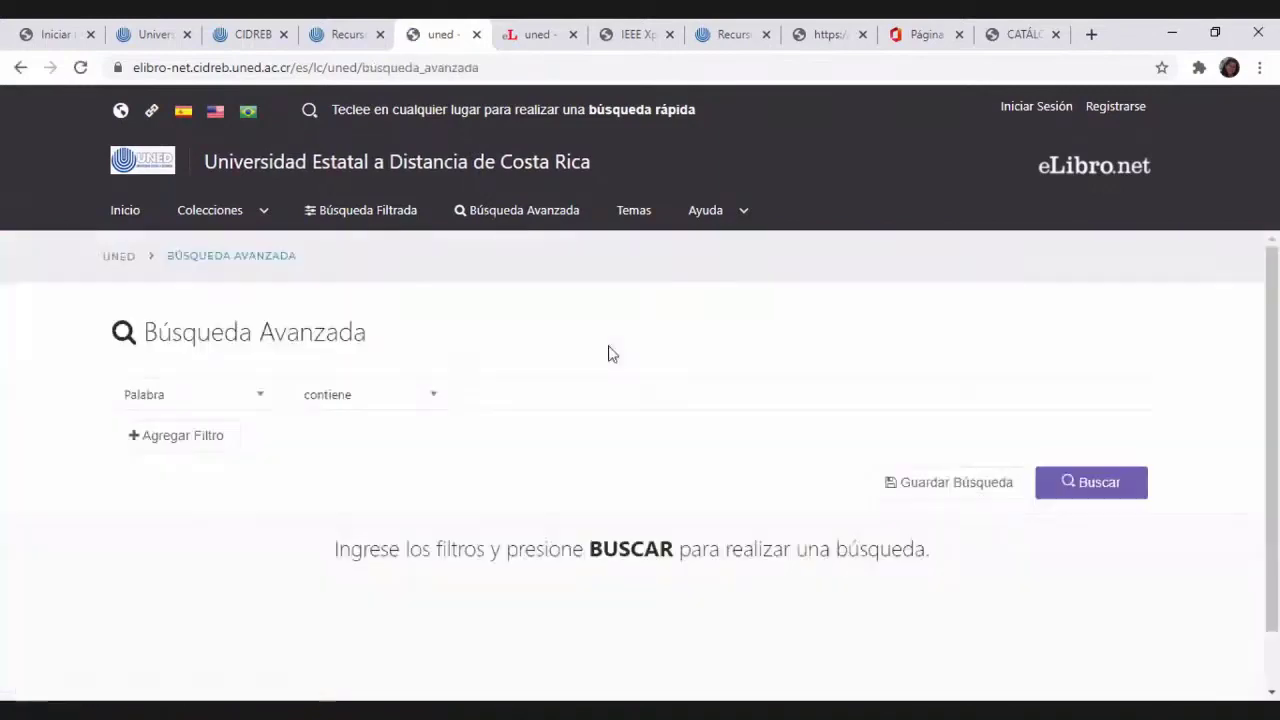
scroll(612, 354, "down", 1)
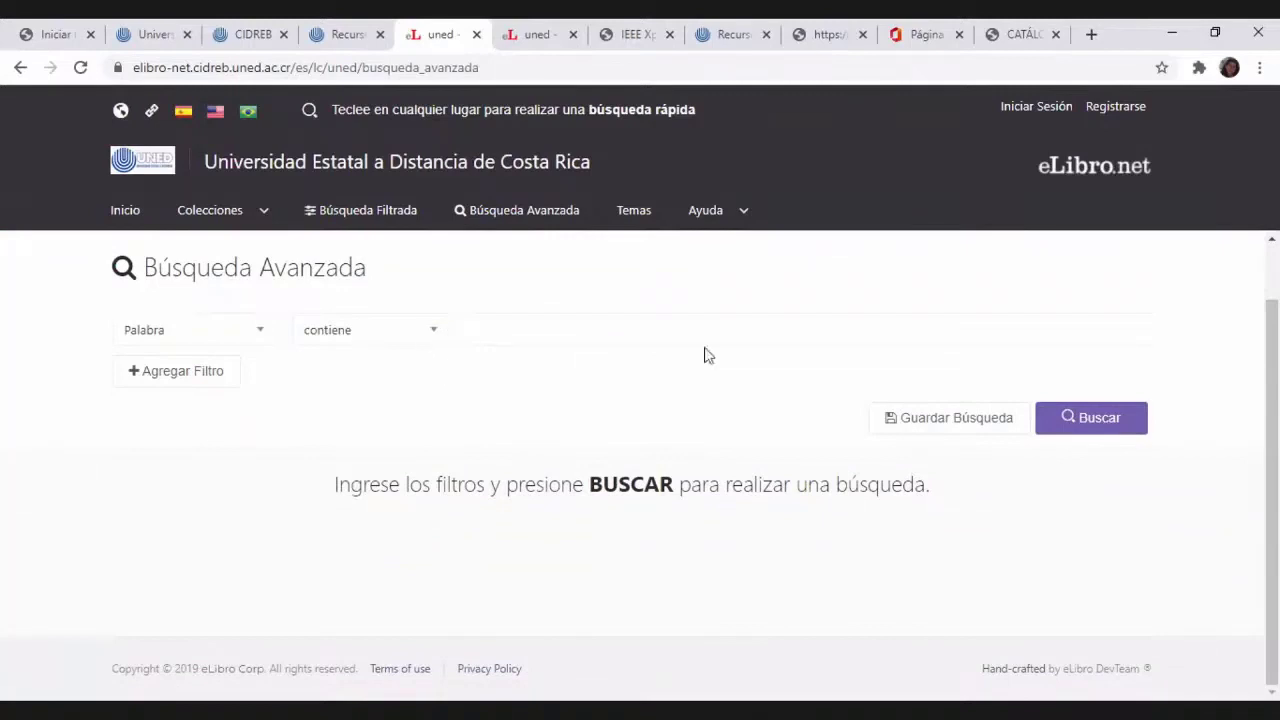
Run an advanced search for titles whose Palabra filter contains "FTTH" and check the results
left_click(1114, 436)
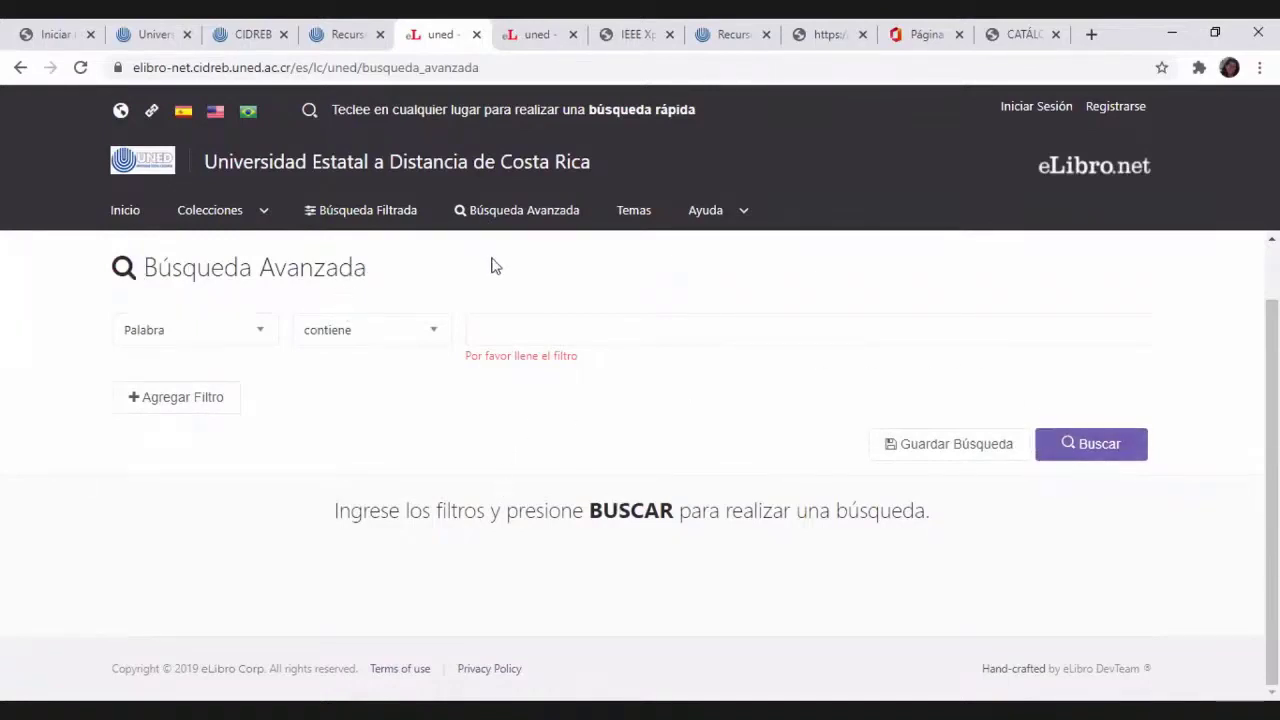
left_click(196, 265)
left_click(654, 343)
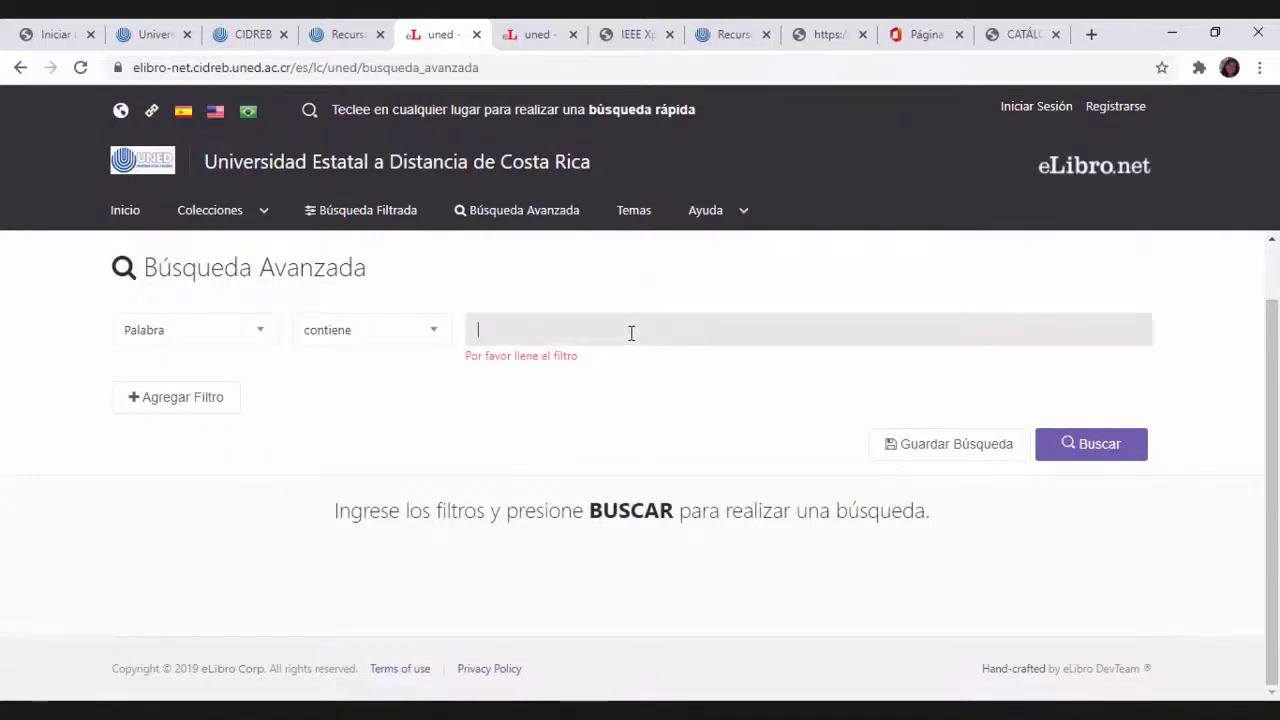
type("FTTH")
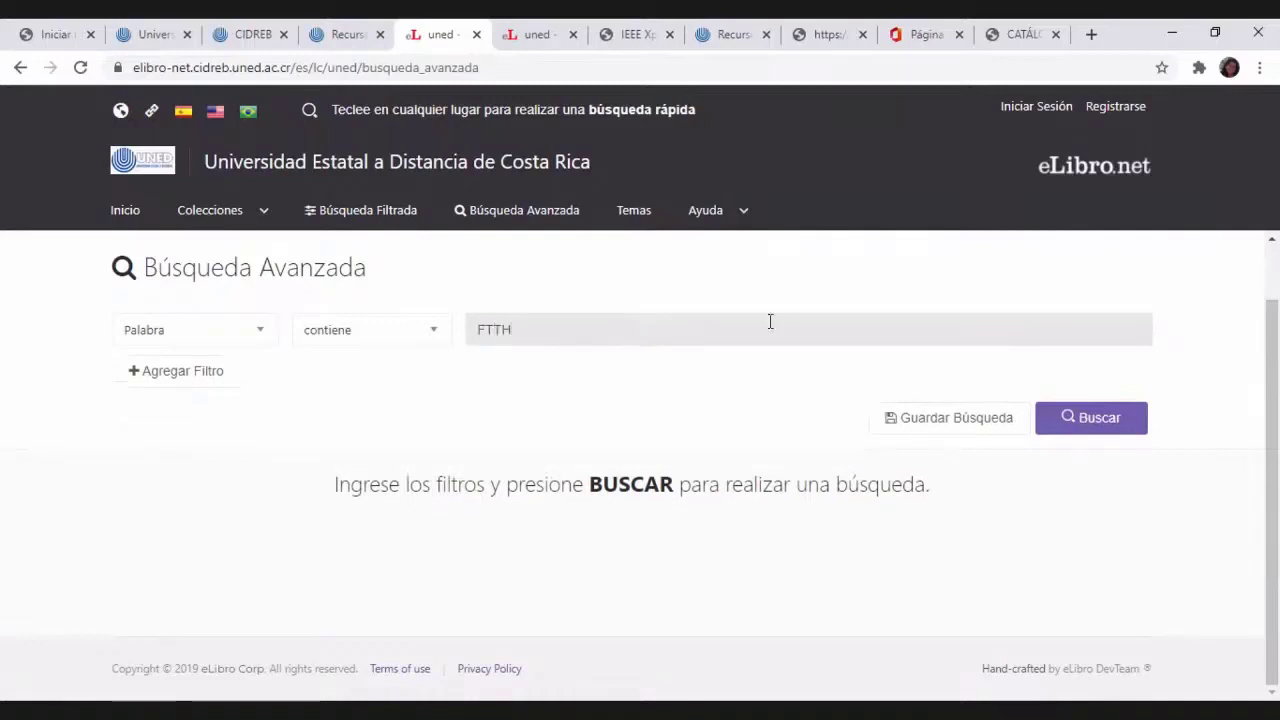
left_click(1065, 417)
scroll(657, 360, "down", 3)
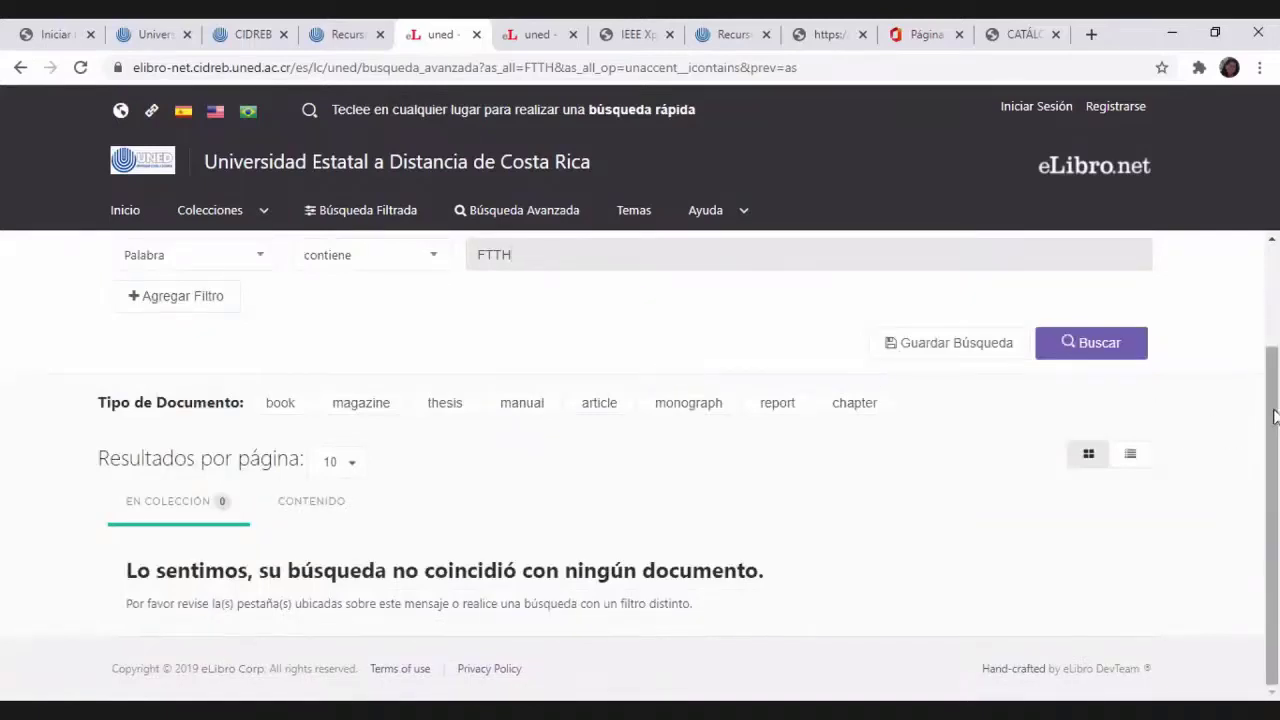
scroll(1275, 417, "up", 1)
scroll(640, 474, "down", 1)
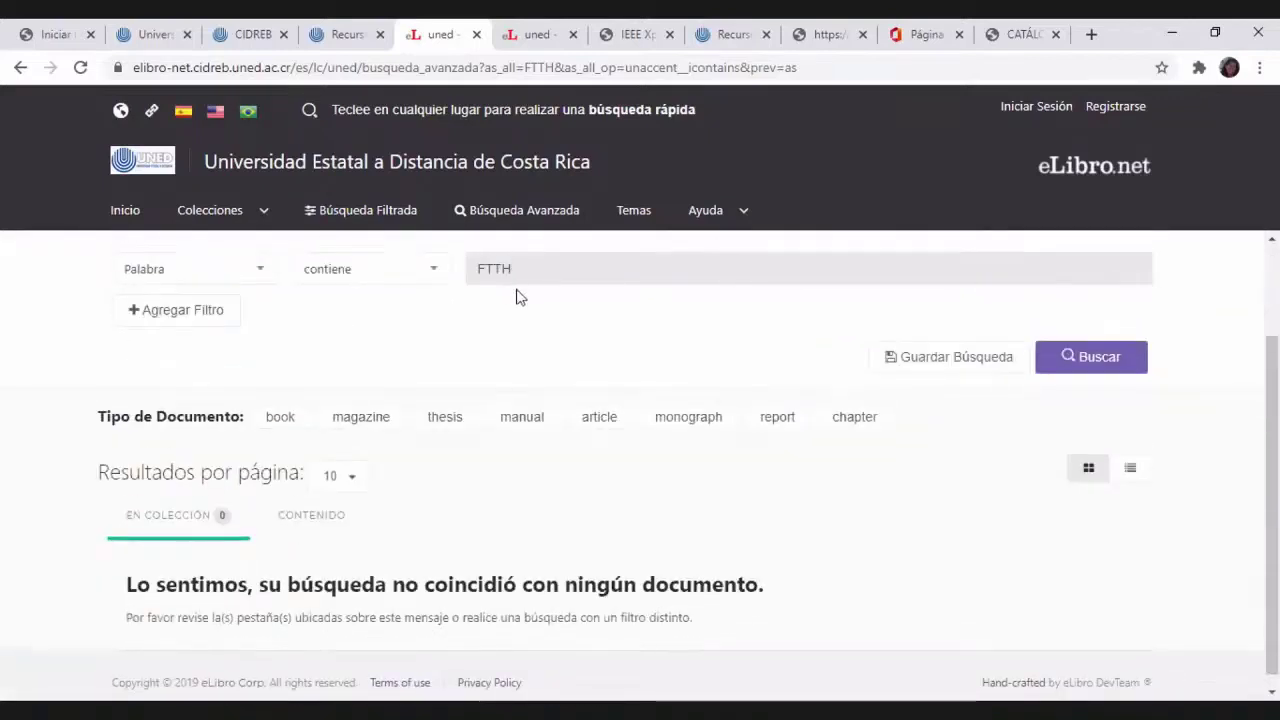
Change the advanced search term to "FIBRA OPTICA", run the search and look through the results
left_click_drag(523, 273, 437, 276)
type("FIBRA OPTICA")
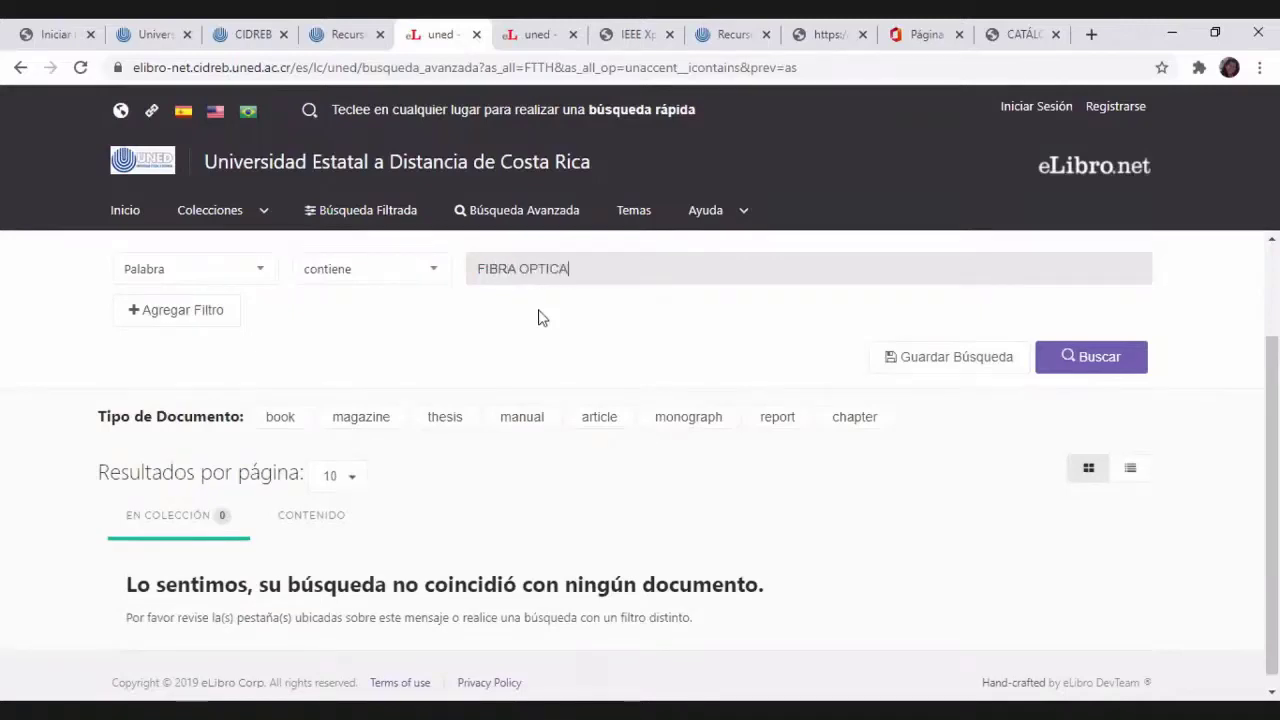
key("Return")
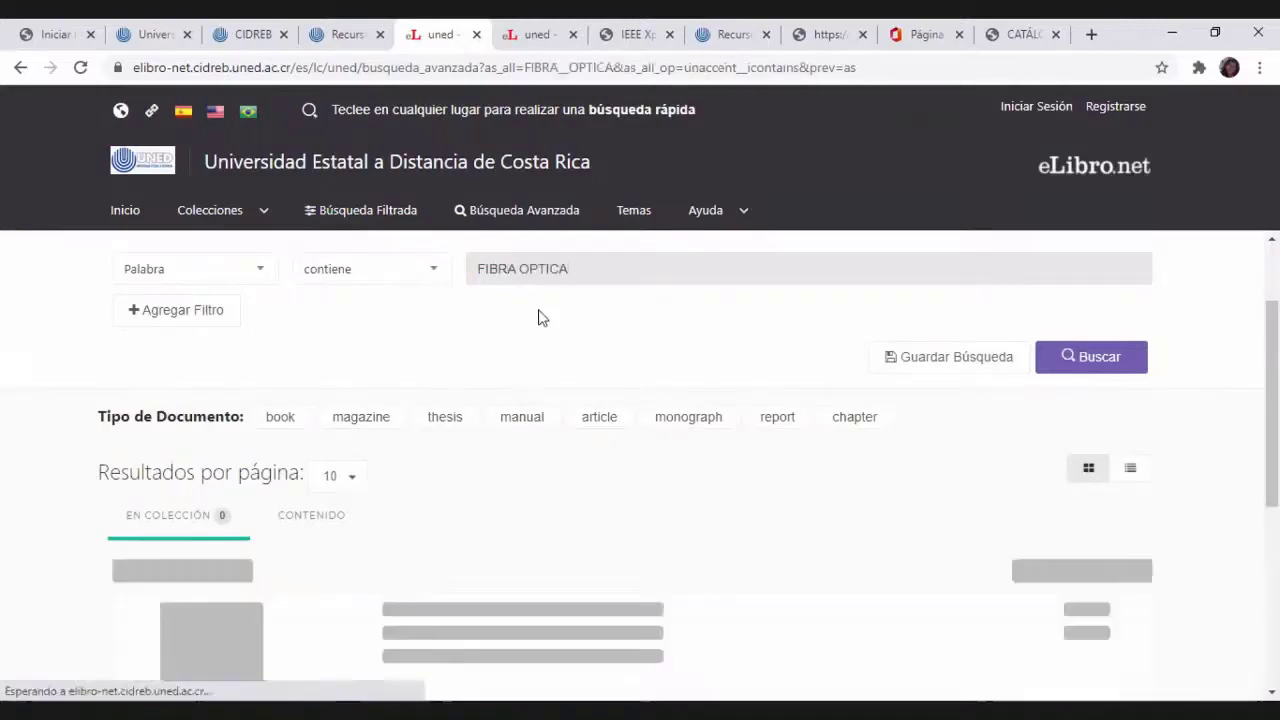
left_click_drag(1272, 305, 1272, 373)
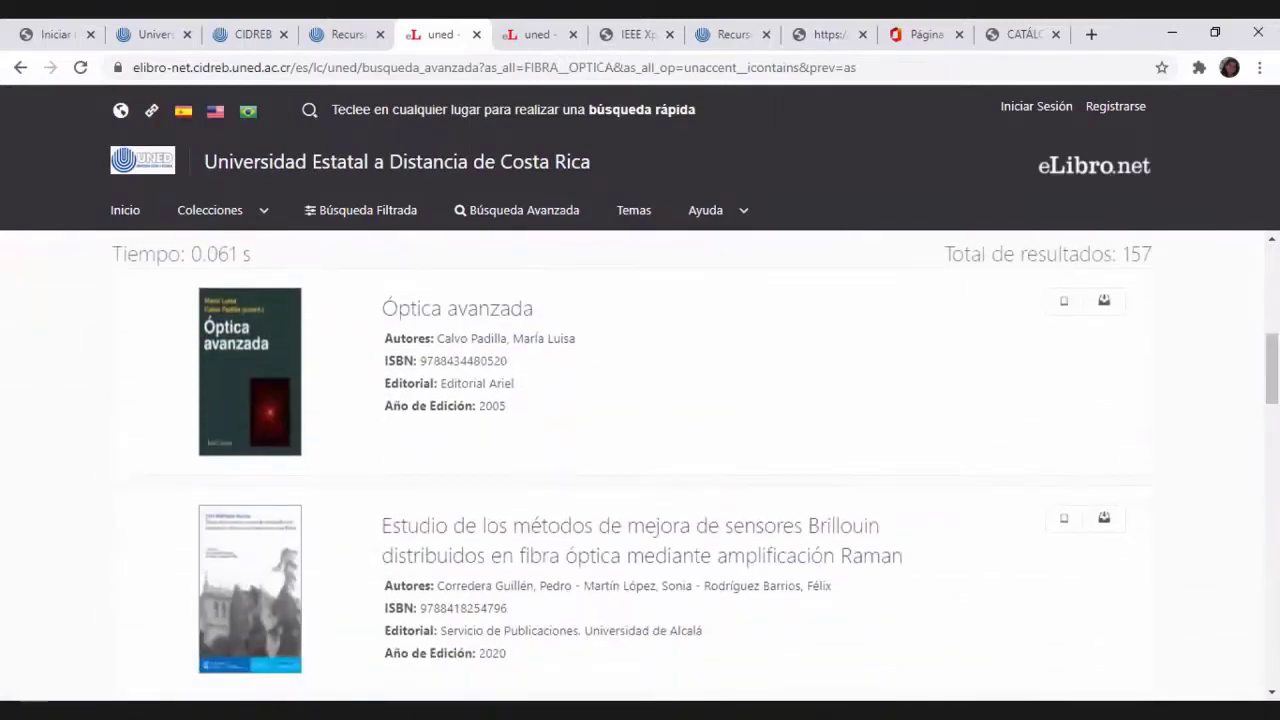
Open the book Óptica avanzada from the results and start reading it online
left_click(452, 318)
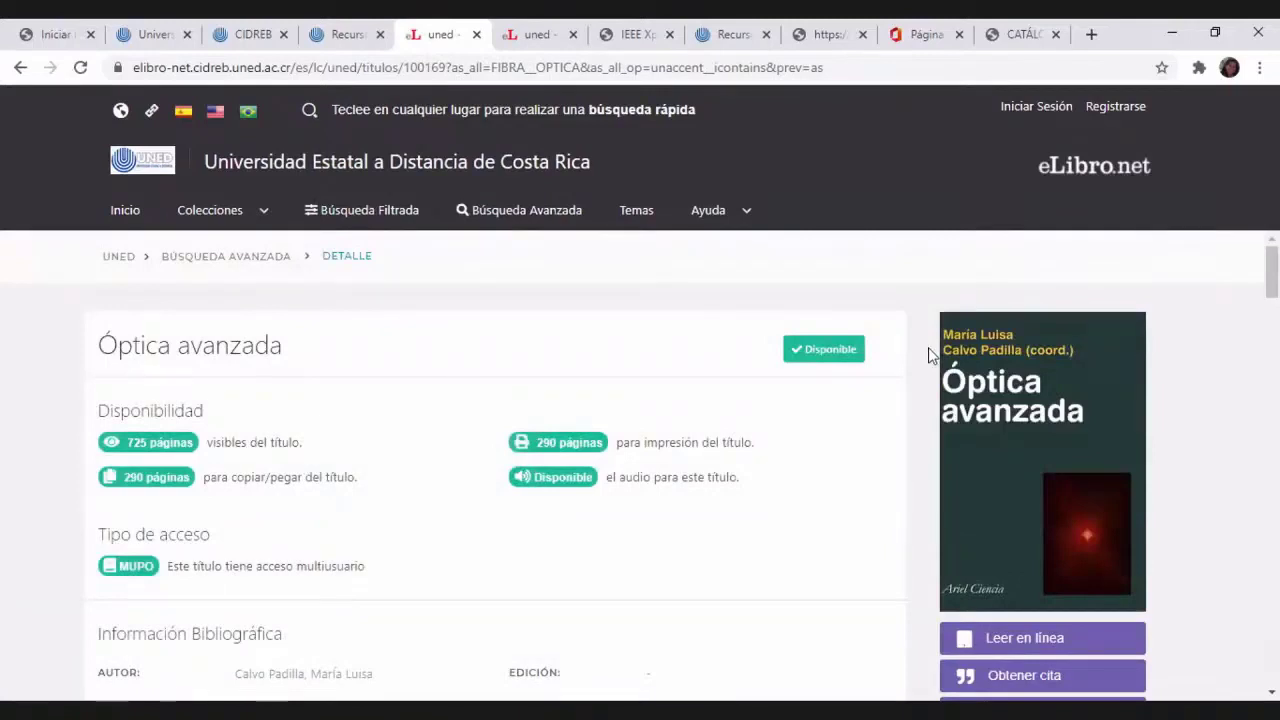
scroll(928, 355, "down", 2)
left_click(1049, 459)
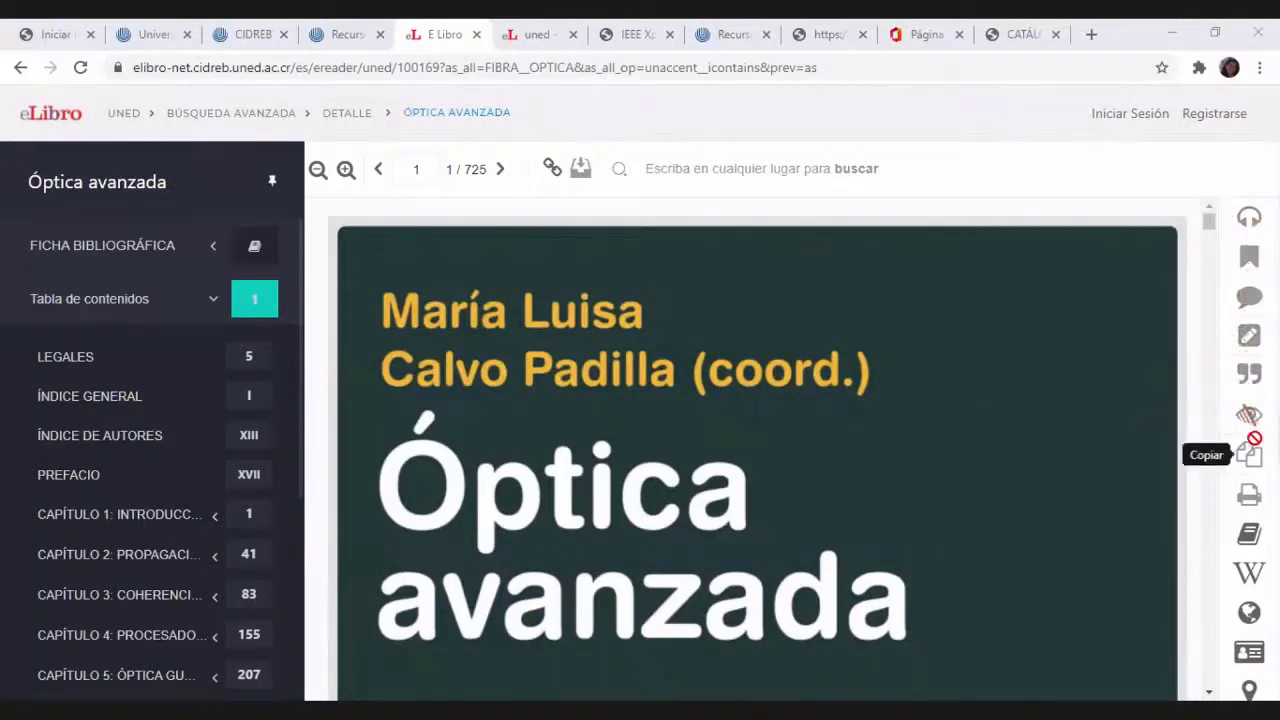
scroll(785, 319, "down", 1)
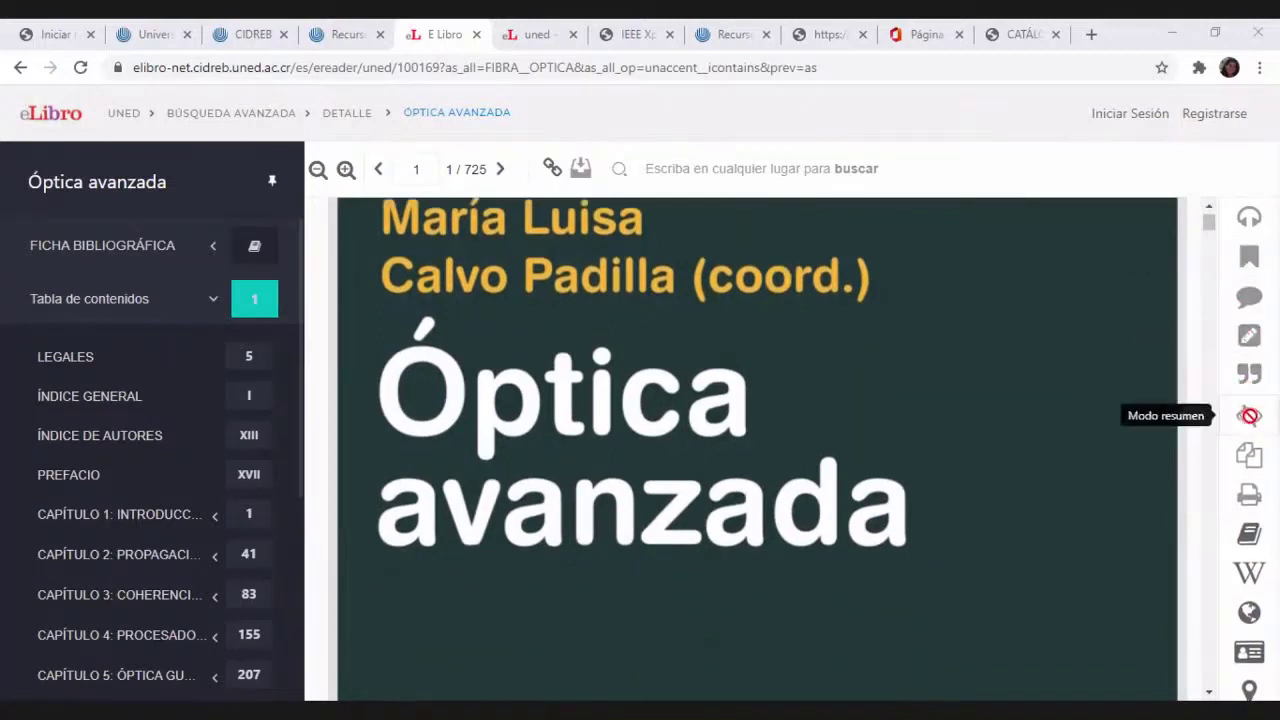
Request the book's copy function and try to sign in with the account e-mail and password
left_click(1247, 456)
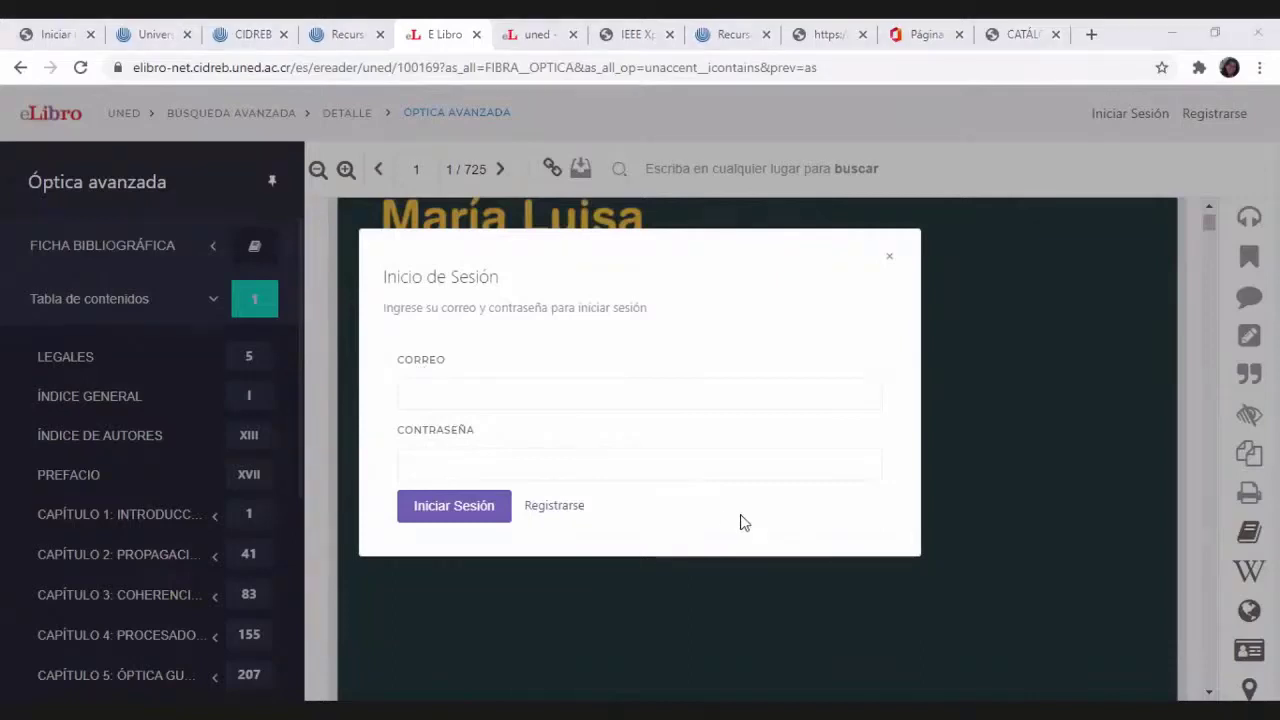
left_click_drag(405, 372, 420, 386)
left_click(421, 384)
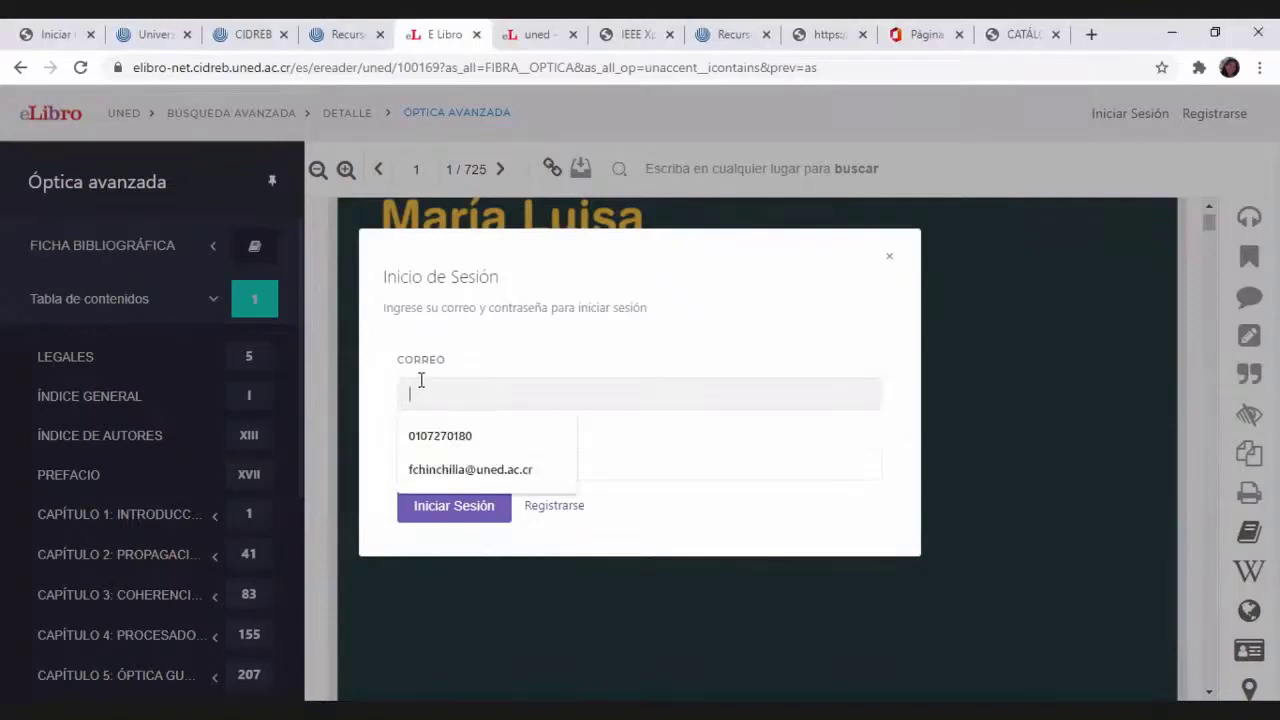
left_click(506, 466)
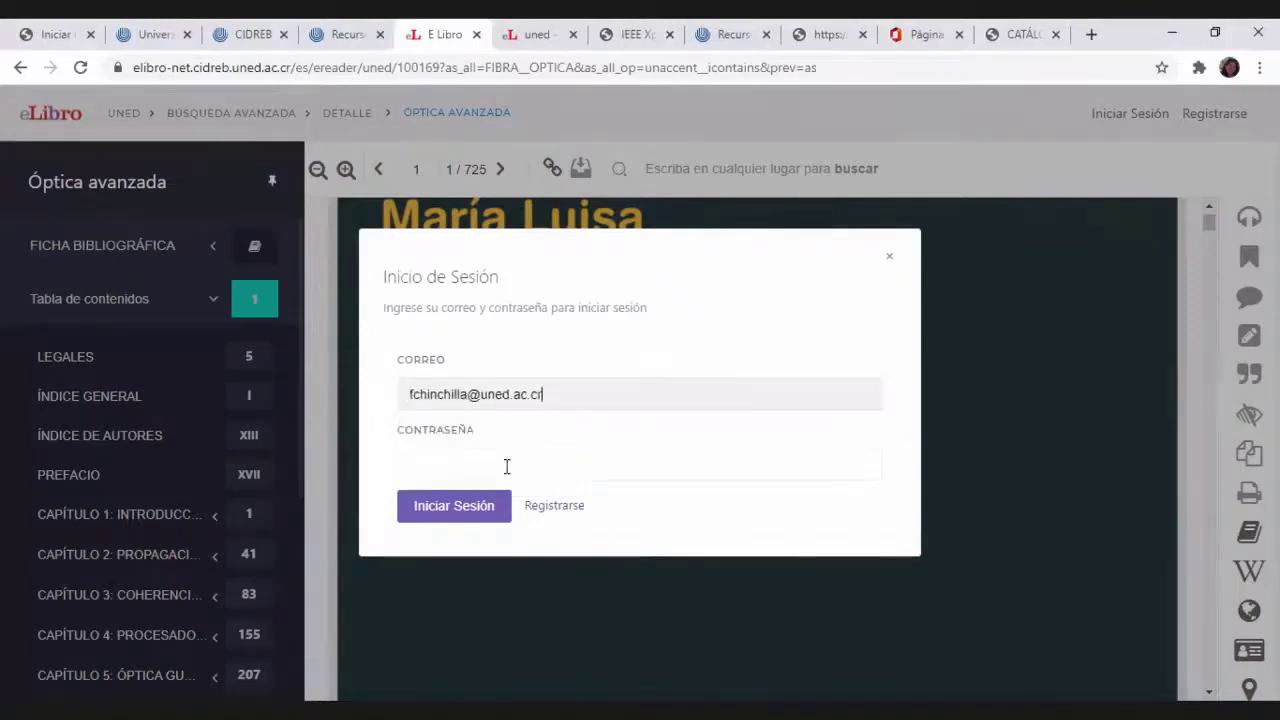
left_click(436, 465)
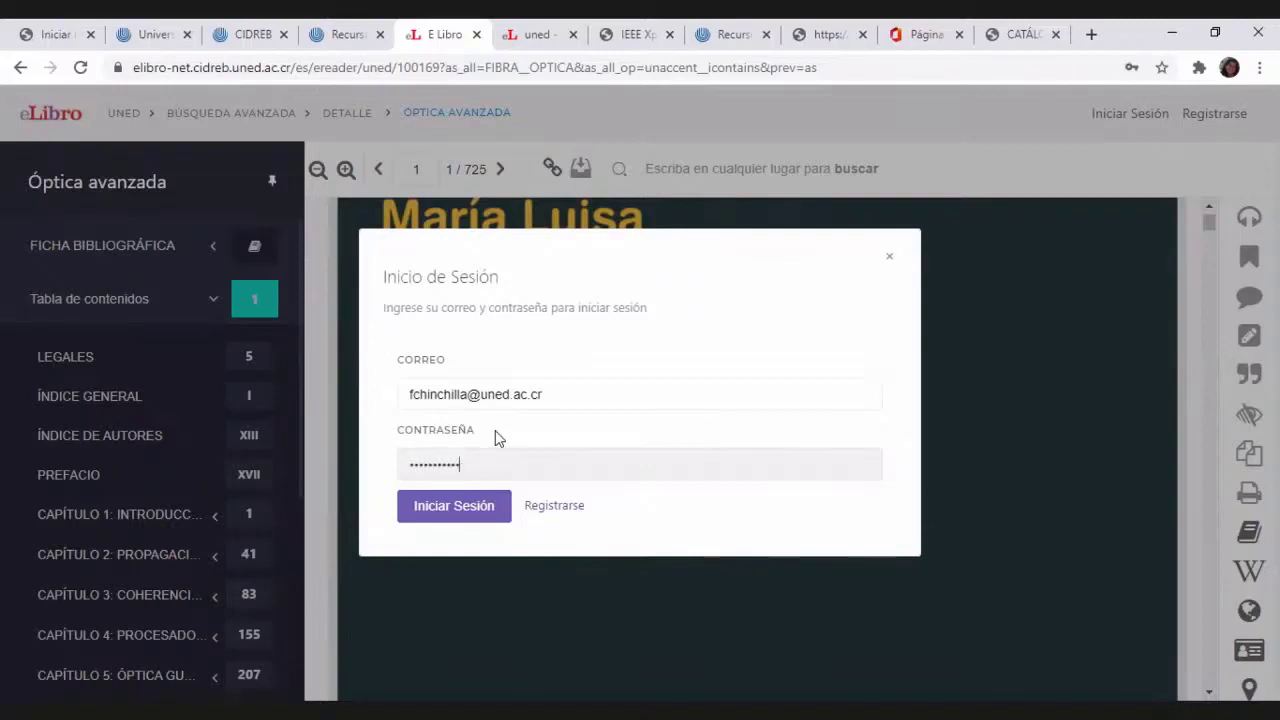
left_click(433, 508)
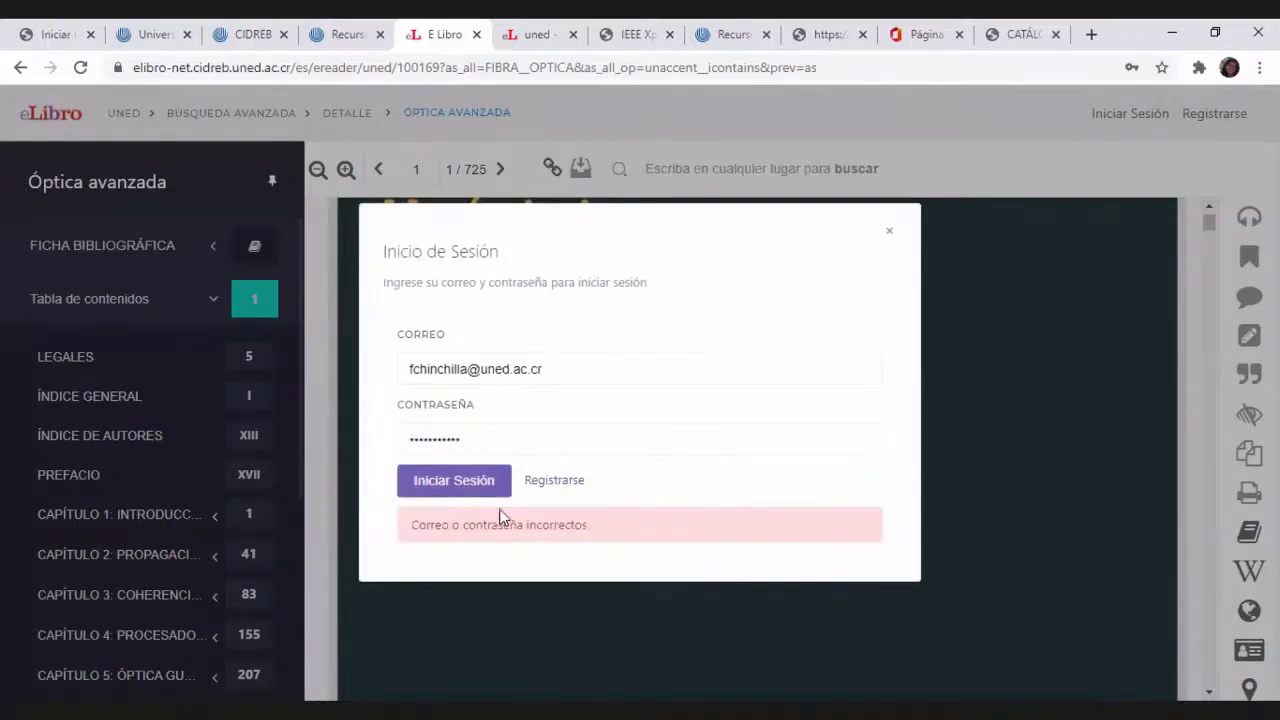
Re-enter the account password, sign in, and dismiss the sign-in dialog and the browser's offer to save the password
left_click_drag(502, 445, 364, 455)
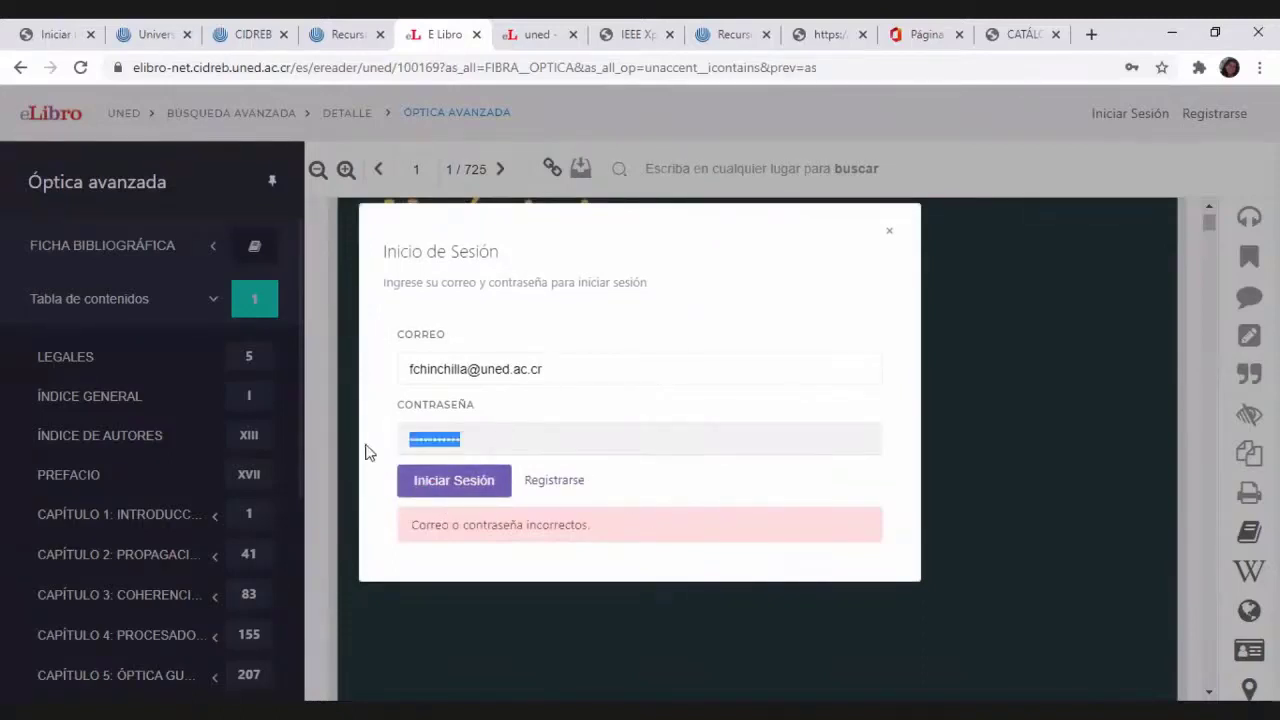
type("c")
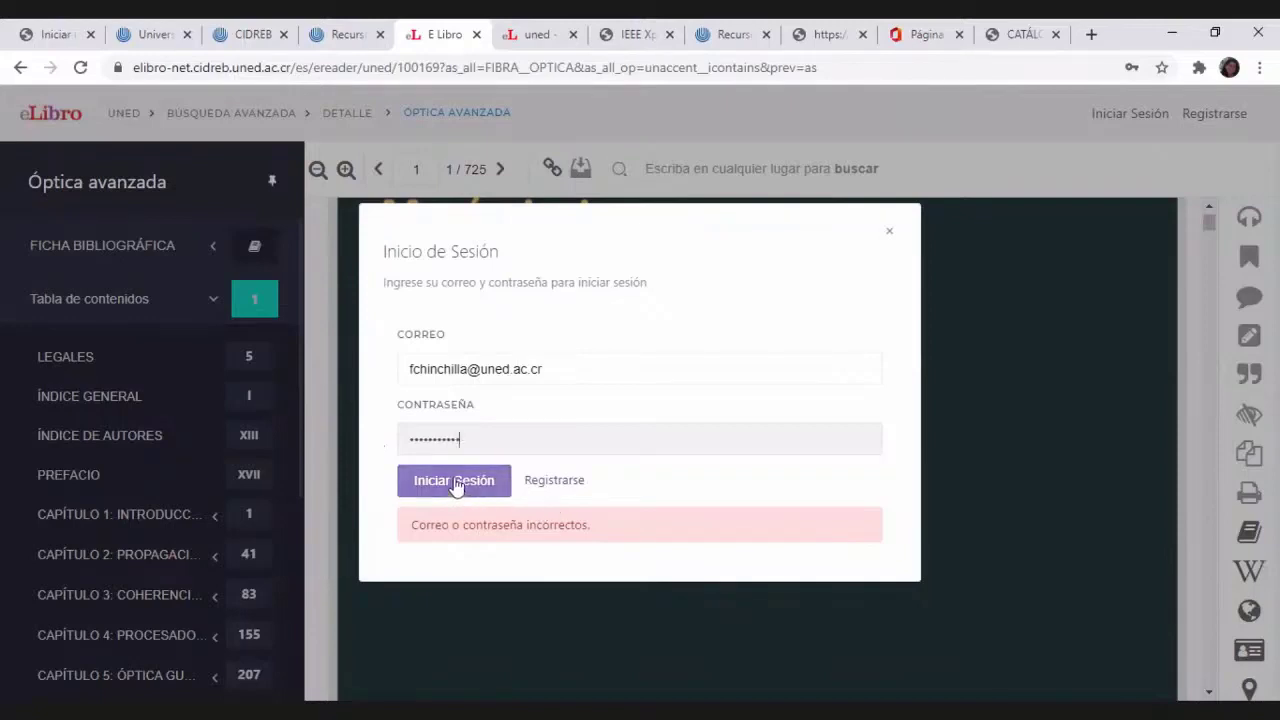
left_click_drag(471, 437, 398, 440)
key("BackSpace")
type("•••••••")
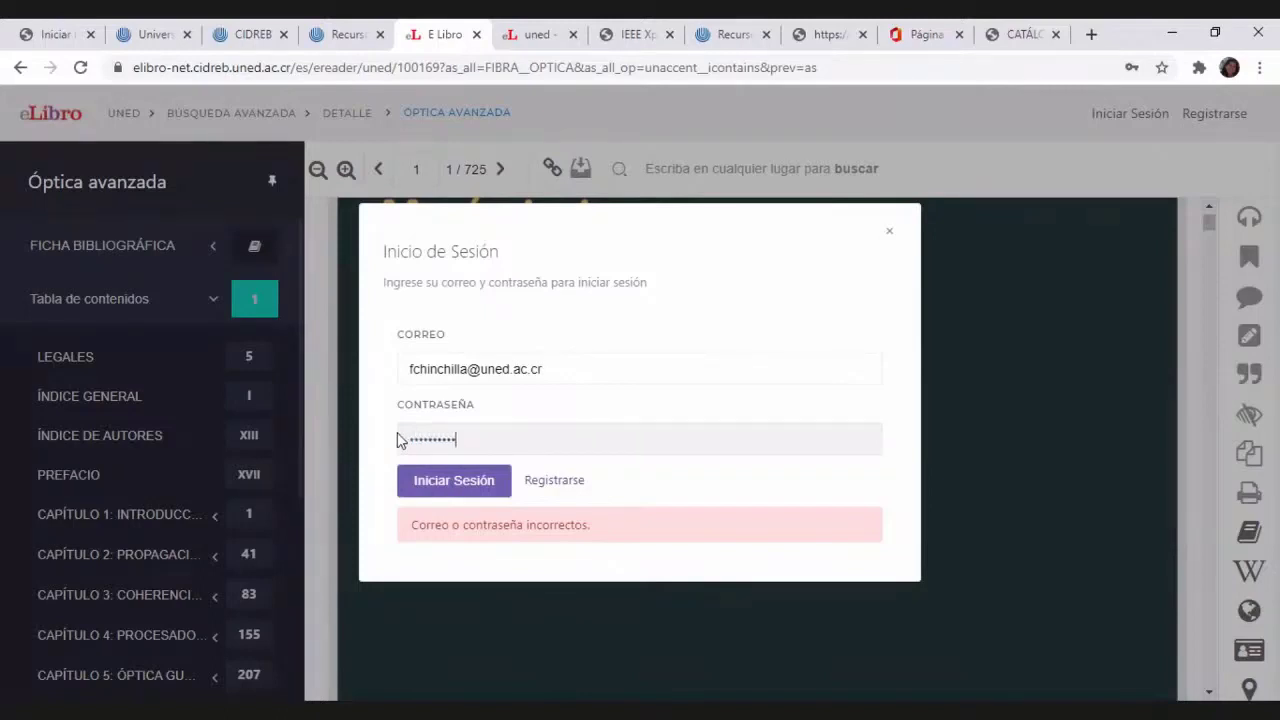
type("••••")
left_click(446, 481)
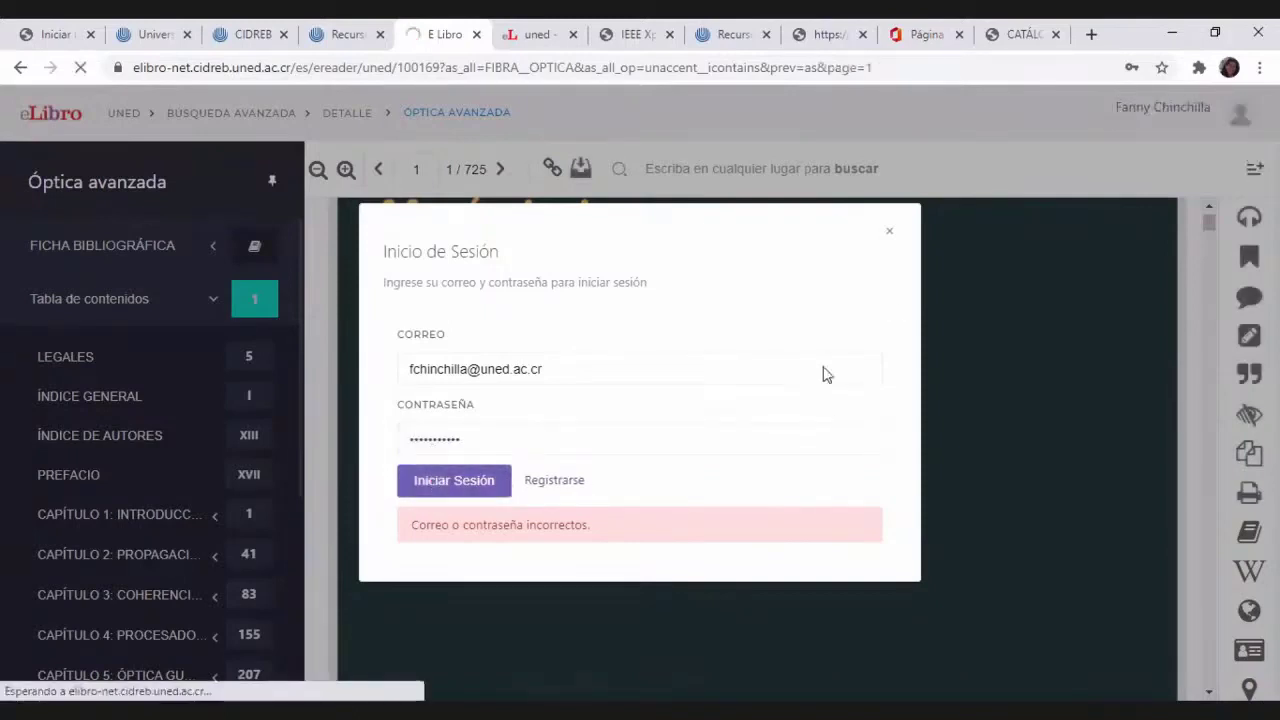
left_click(890, 233)
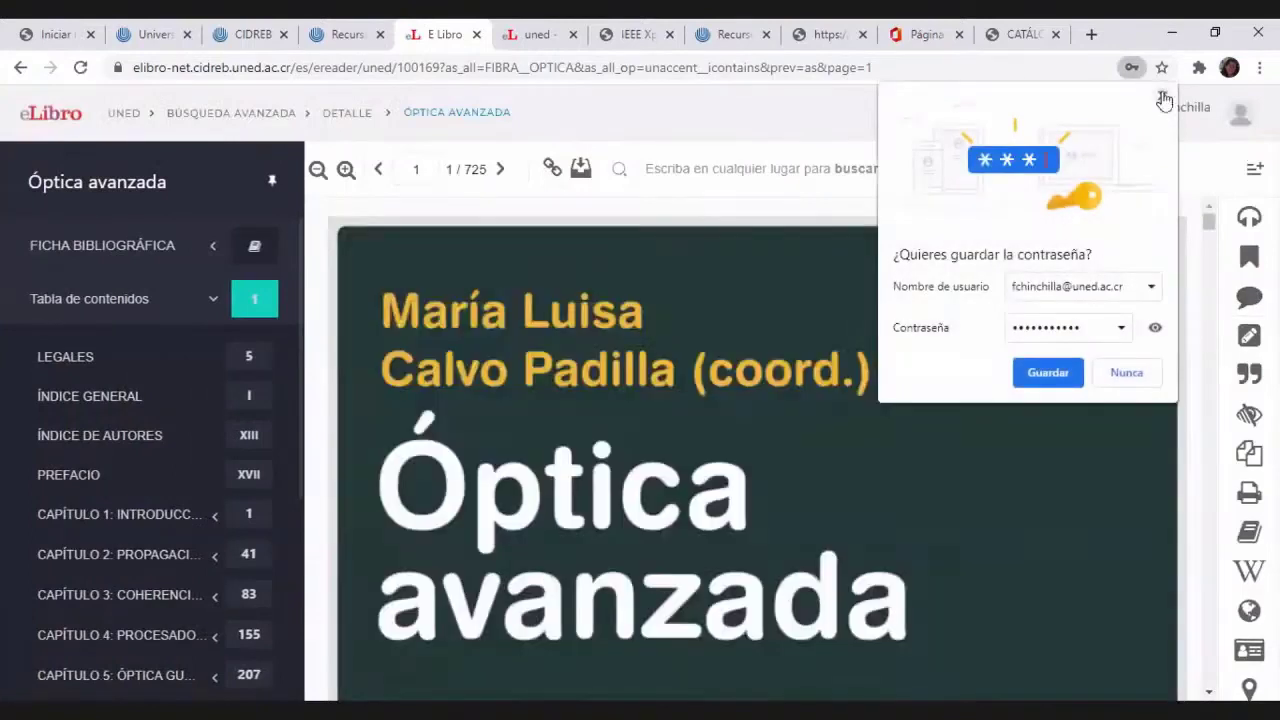
left_click(1163, 97)
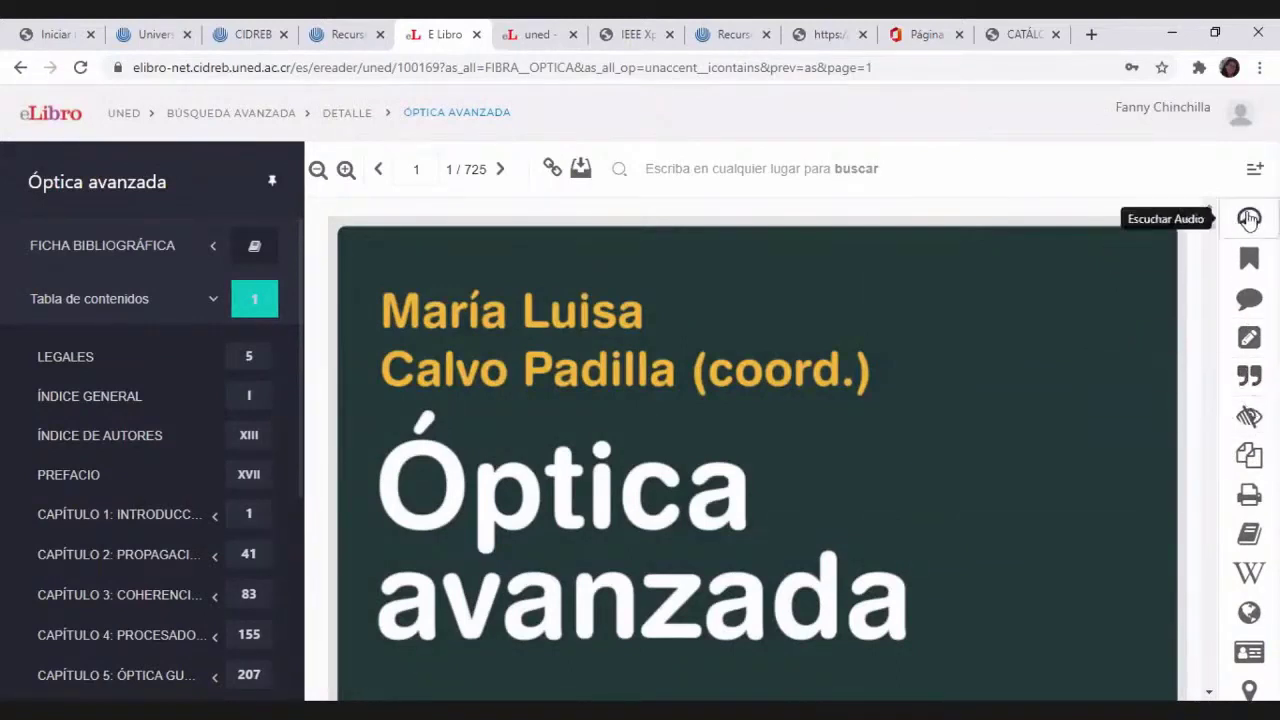
Browse the book's opening pages and go to Capítulo 2 on light propagation via the table of contents
scroll(948, 403, "down", 5)
scroll(953, 413, "down", 10)
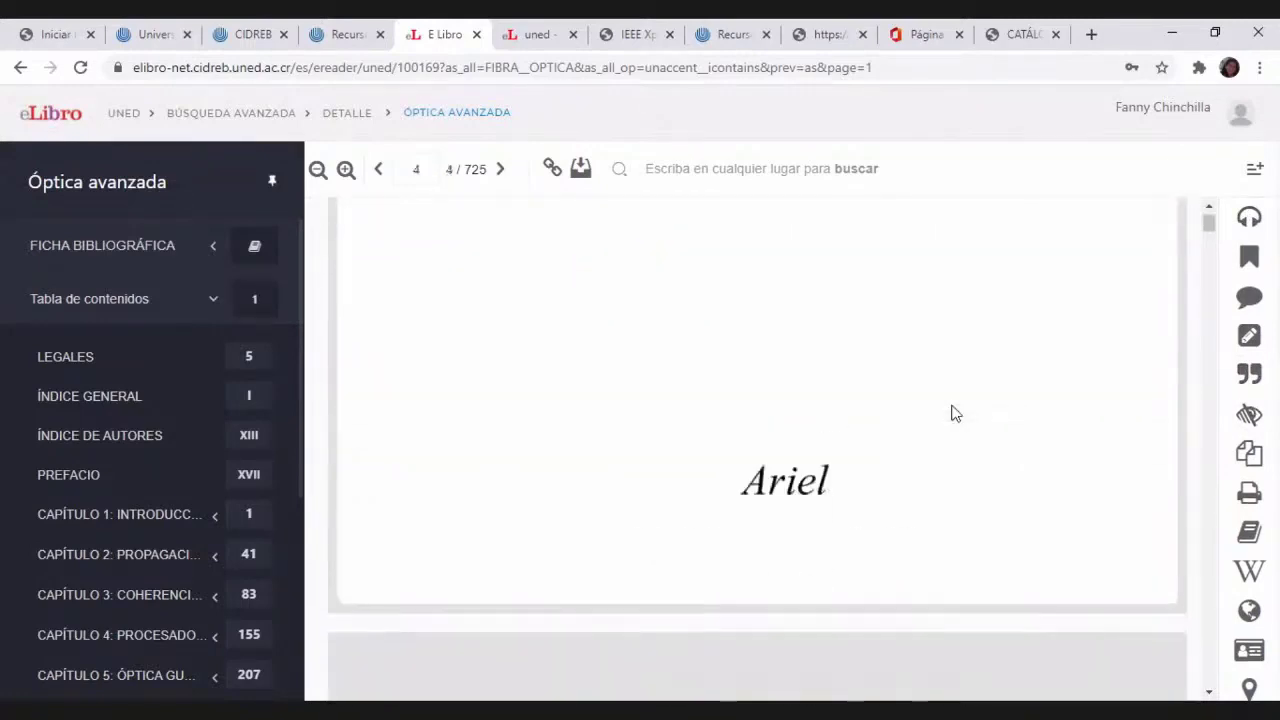
scroll(953, 413, "down", 10)
scroll(953, 413, "down", 10)
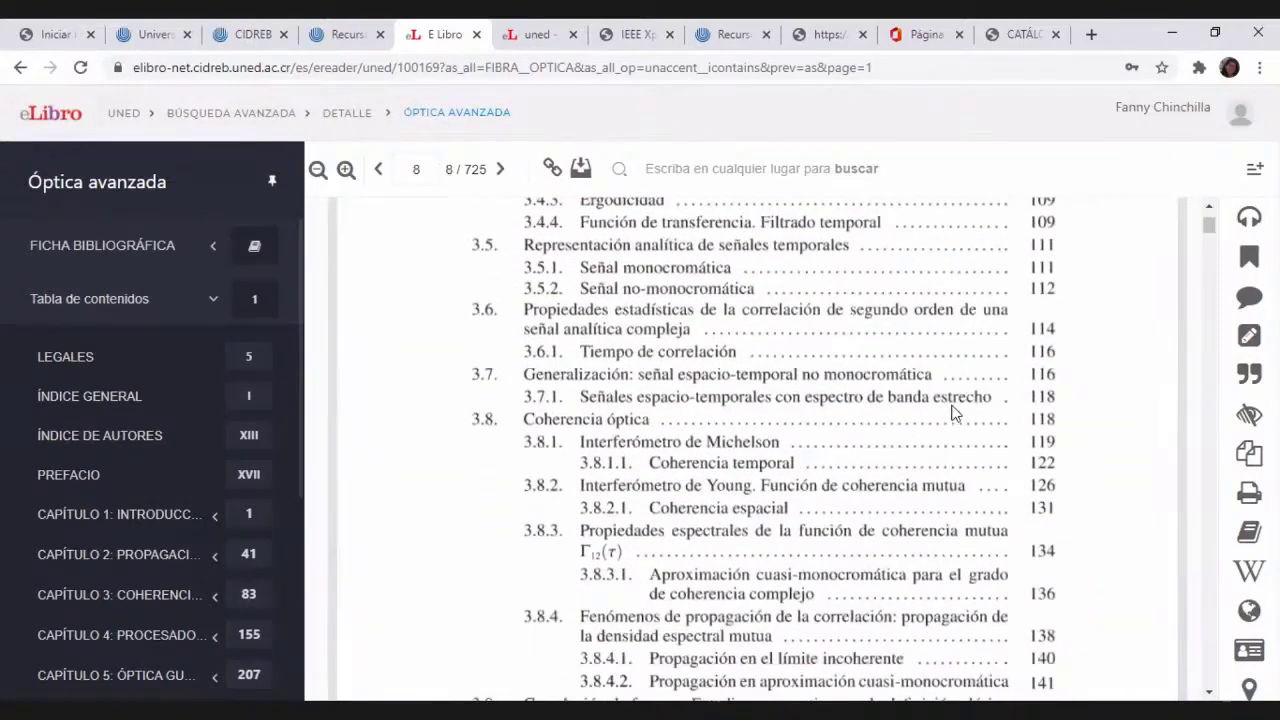
scroll(953, 413, "down", 4)
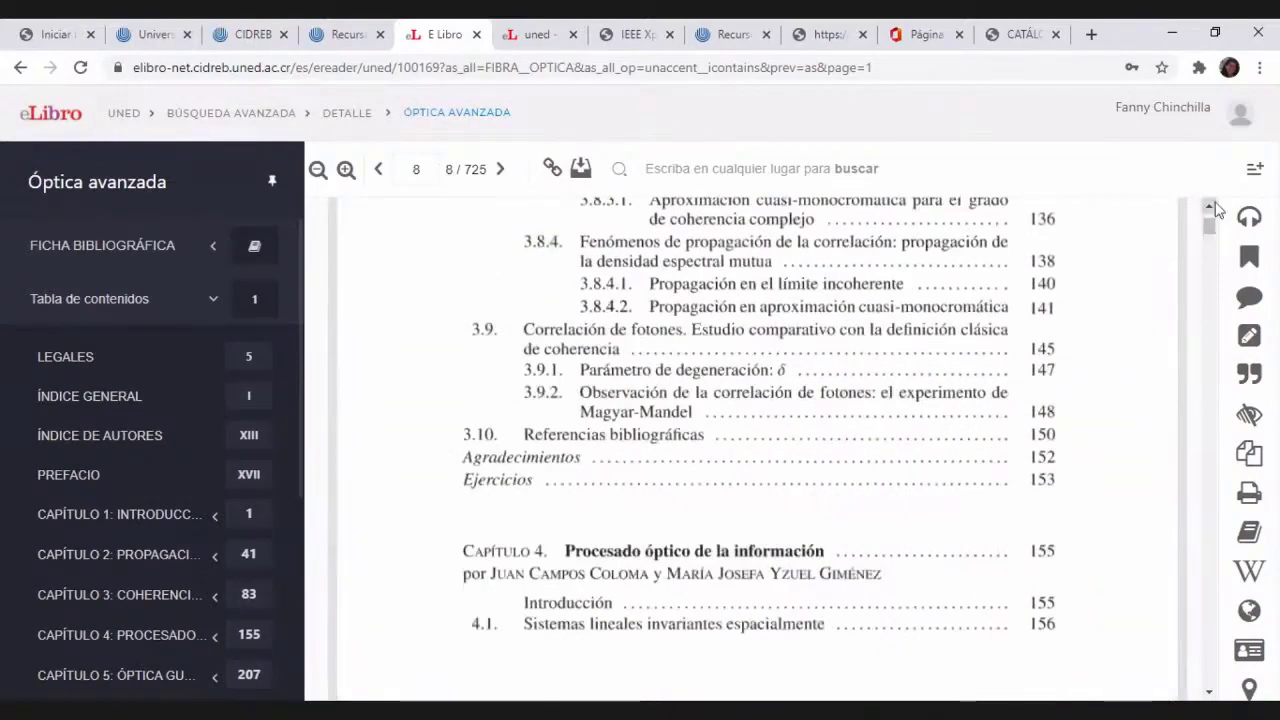
left_click_drag(1208, 228, 1211, 366)
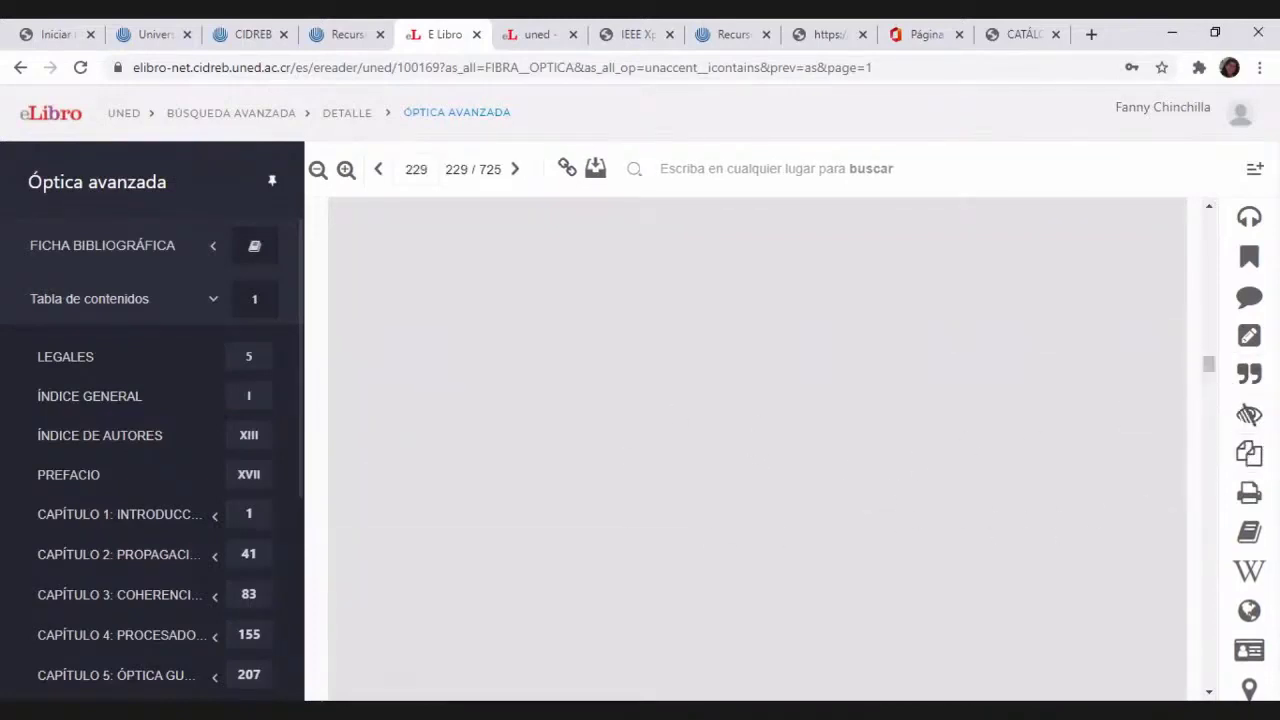
left_click(92, 558)
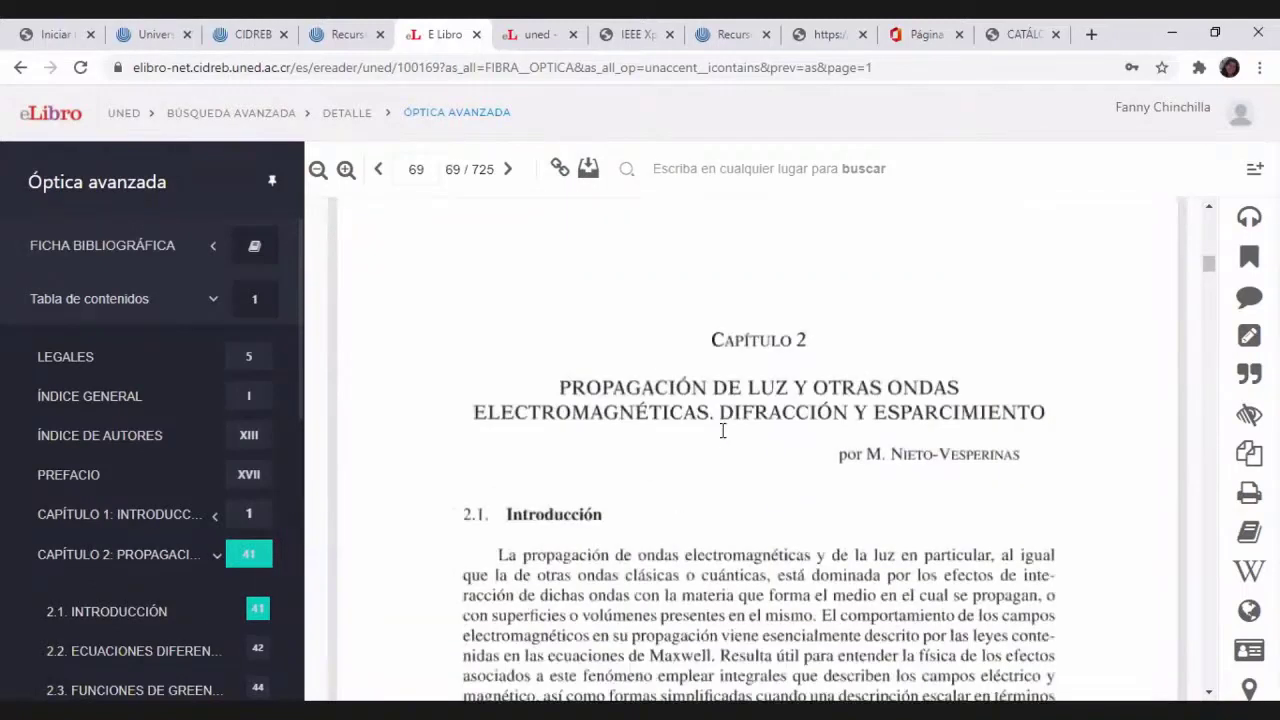
Select the opening text of section 2.1 Introducción and check the book's list of saved highlights
scroll(722, 430, "down", 2)
left_click_drag(498, 407, 898, 628)
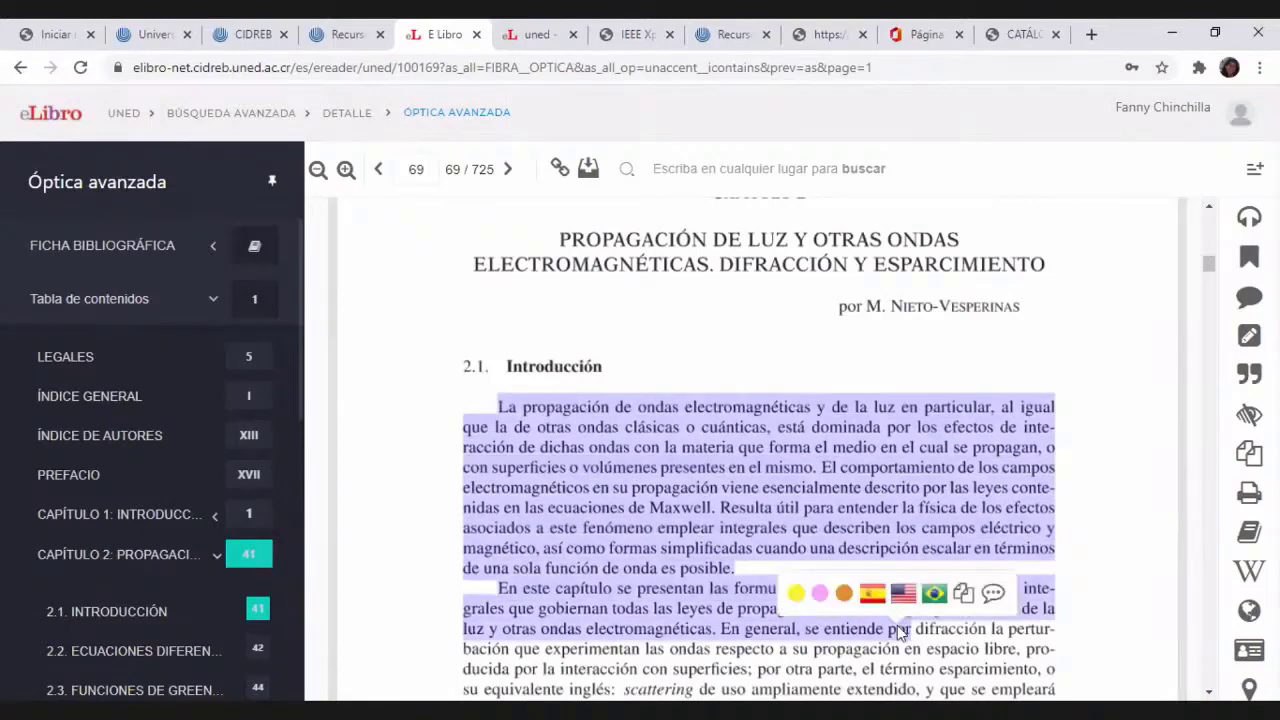
left_click(1250, 336)
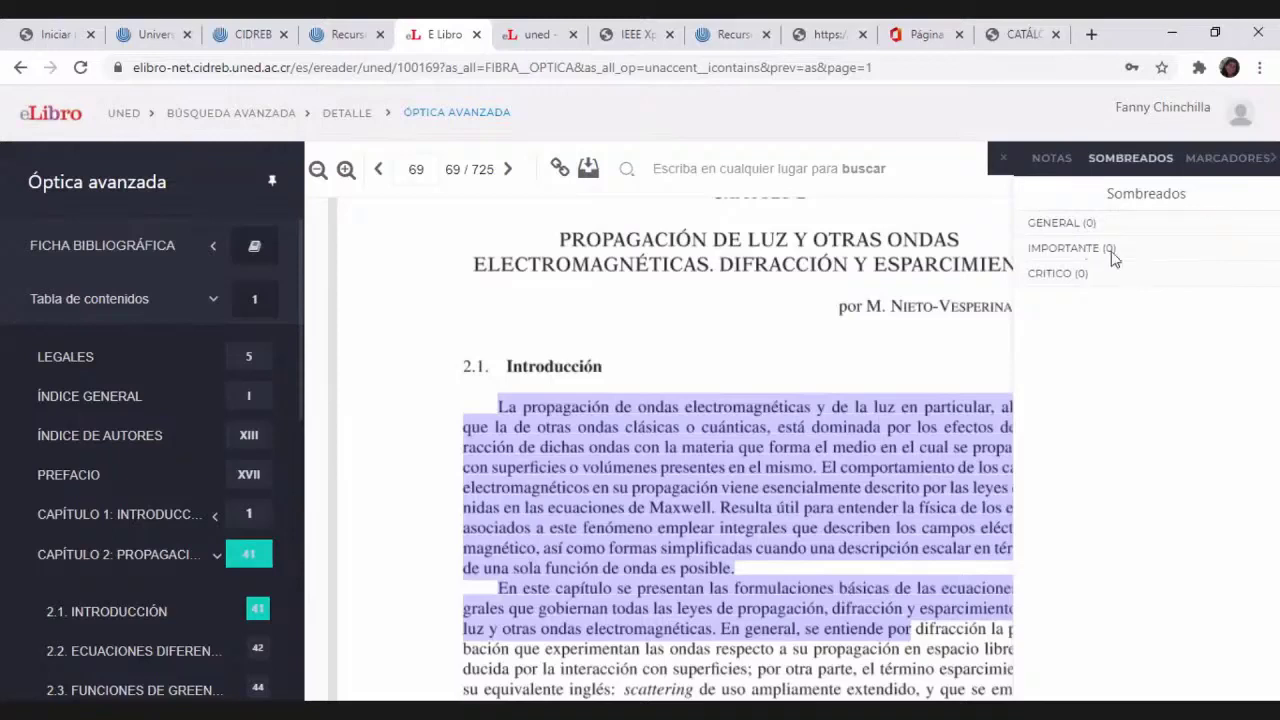
left_click(909, 452)
Highlight in yellow one passage in each of the first two paragraphs of section 2.1 Introducción
left_click_drag(834, 447, 918, 548)
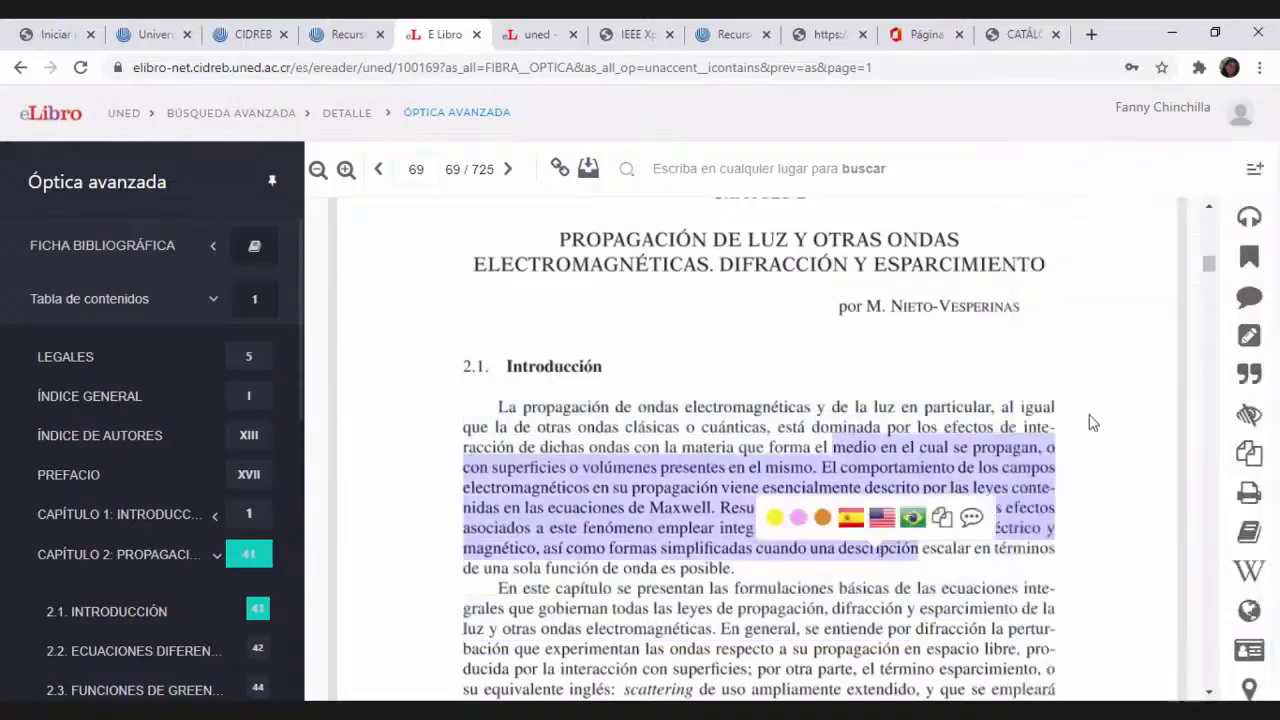
left_click(776, 518)
scroll(680, 385, "down", 2)
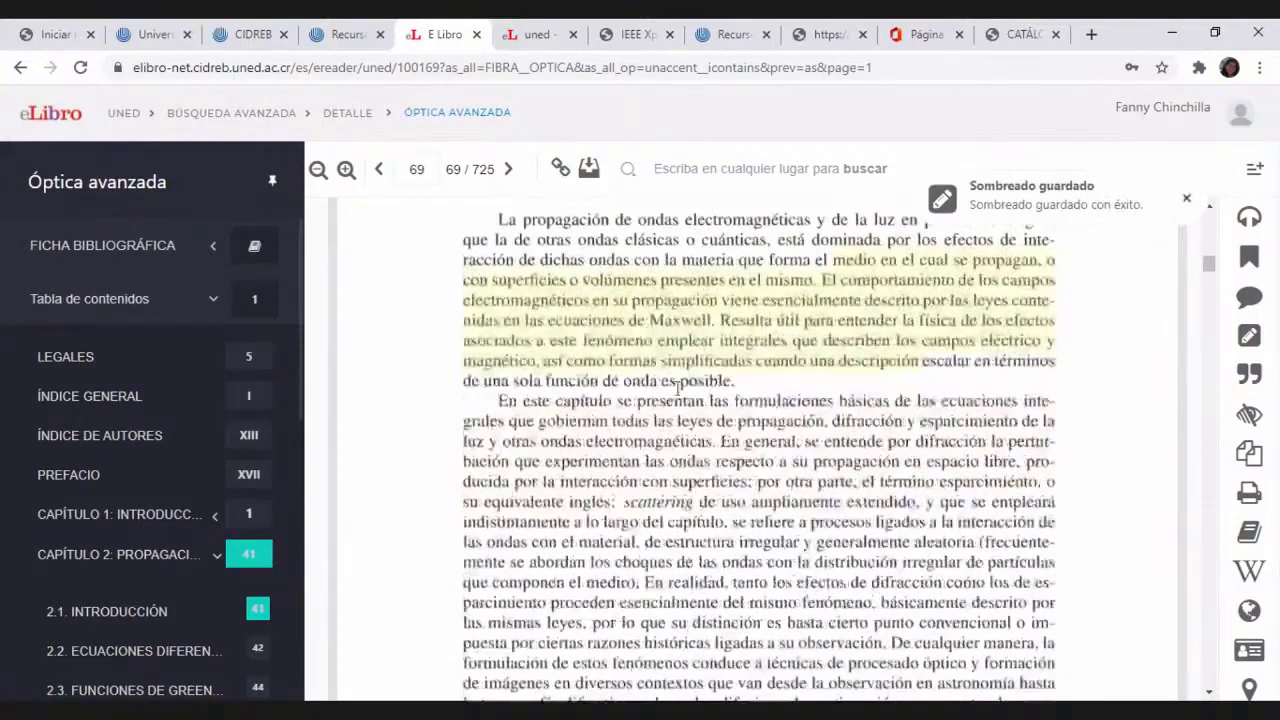
left_click_drag(680, 392, 802, 563)
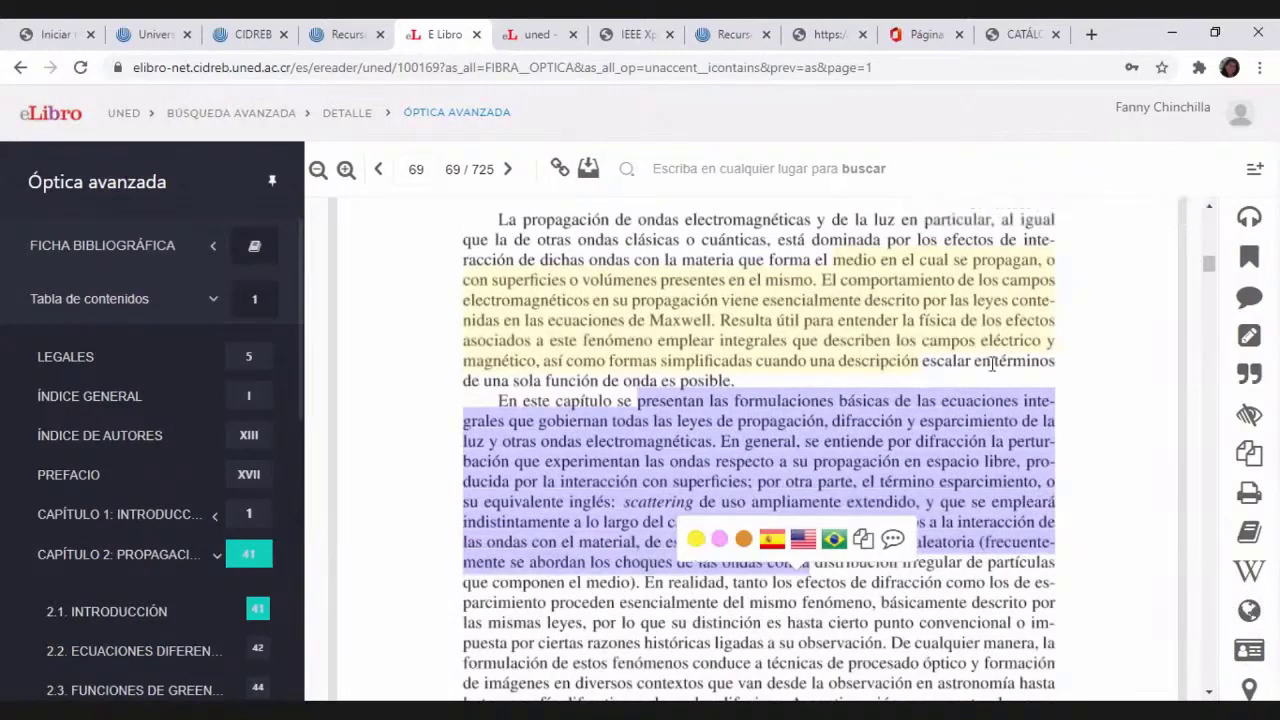
left_click(696, 539)
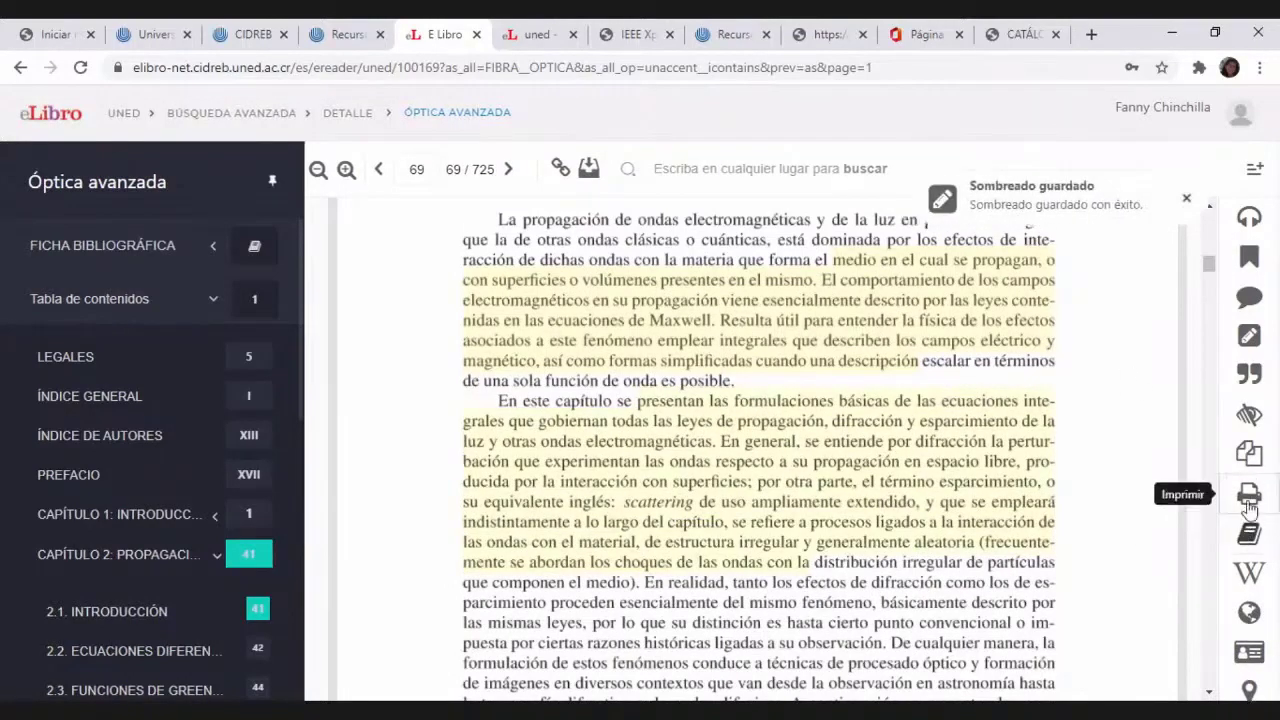
Look over the highlighted page of Capítulo 2 and review the book's saved highlights by category
left_click(1249, 416)
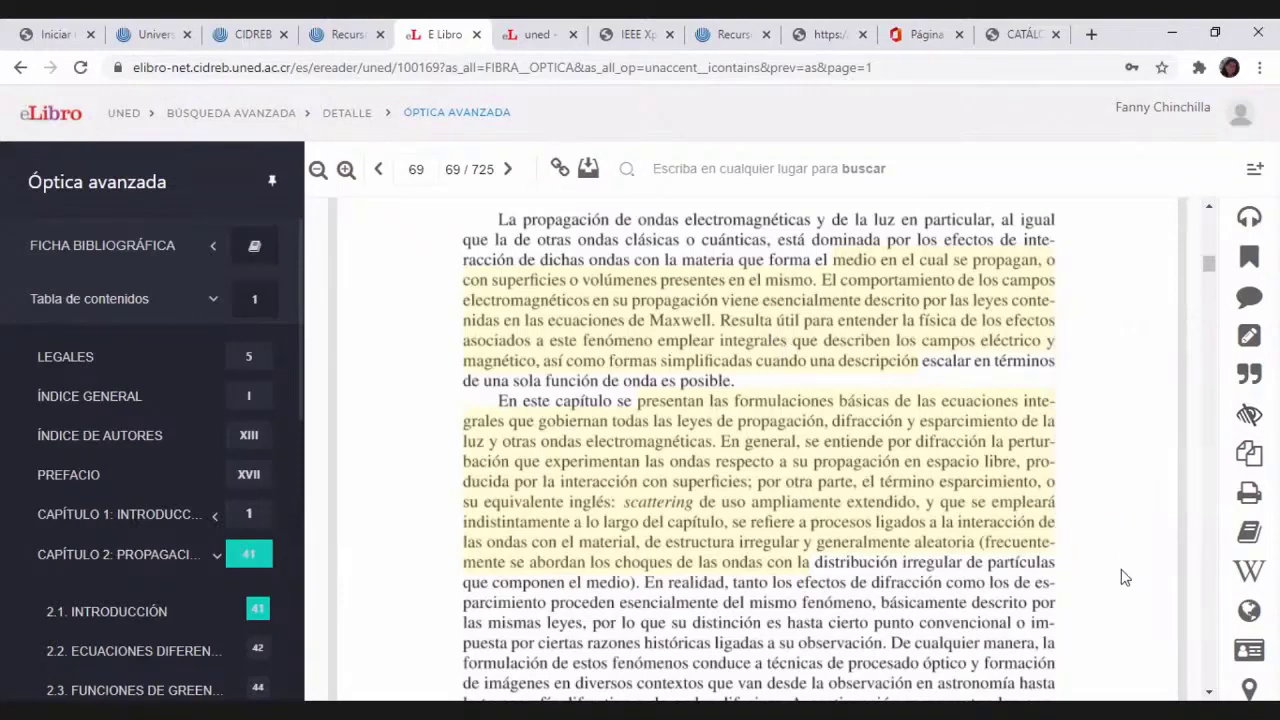
scroll(1130, 575, "down", 2)
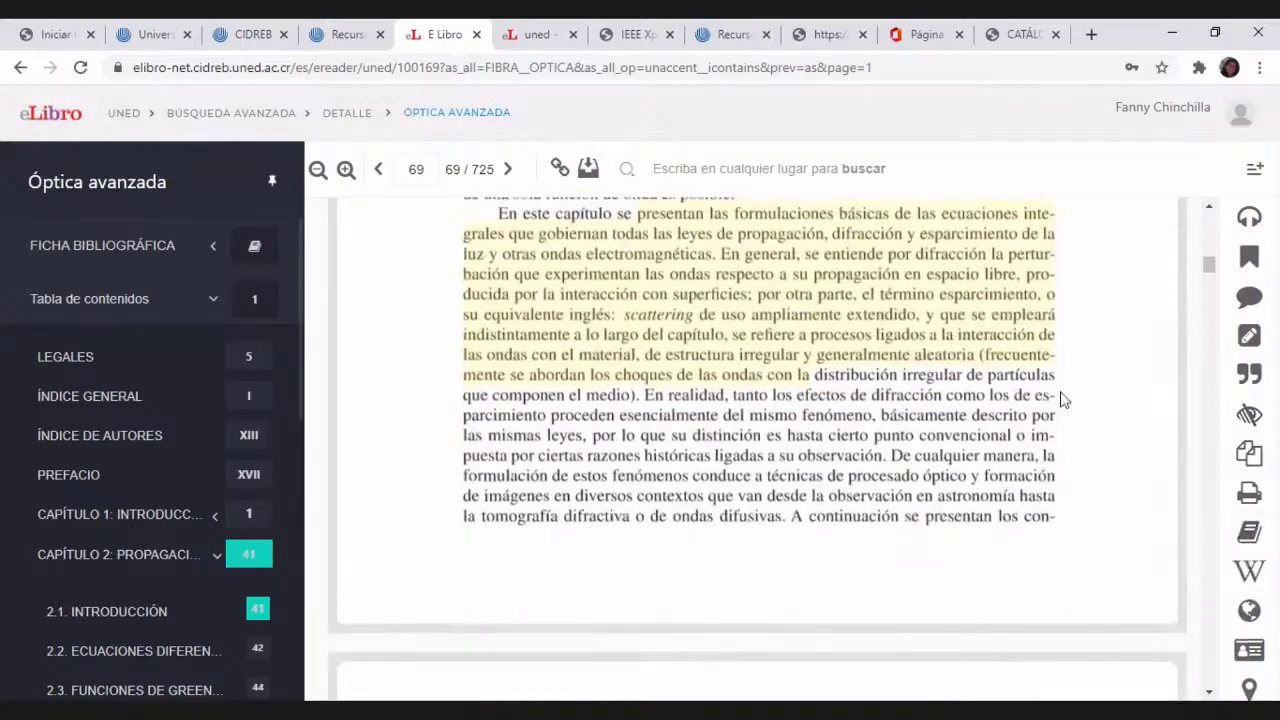
scroll(838, 450, "up", 4)
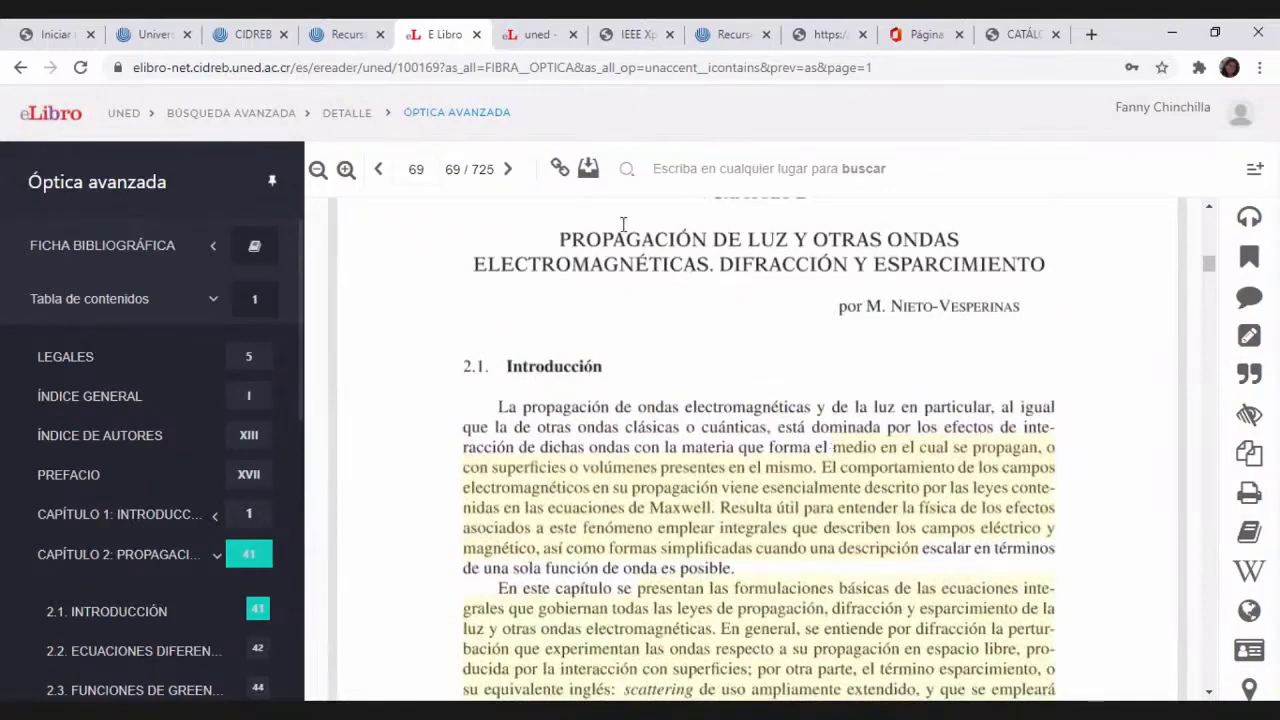
scroll(810, 668, "up", 4)
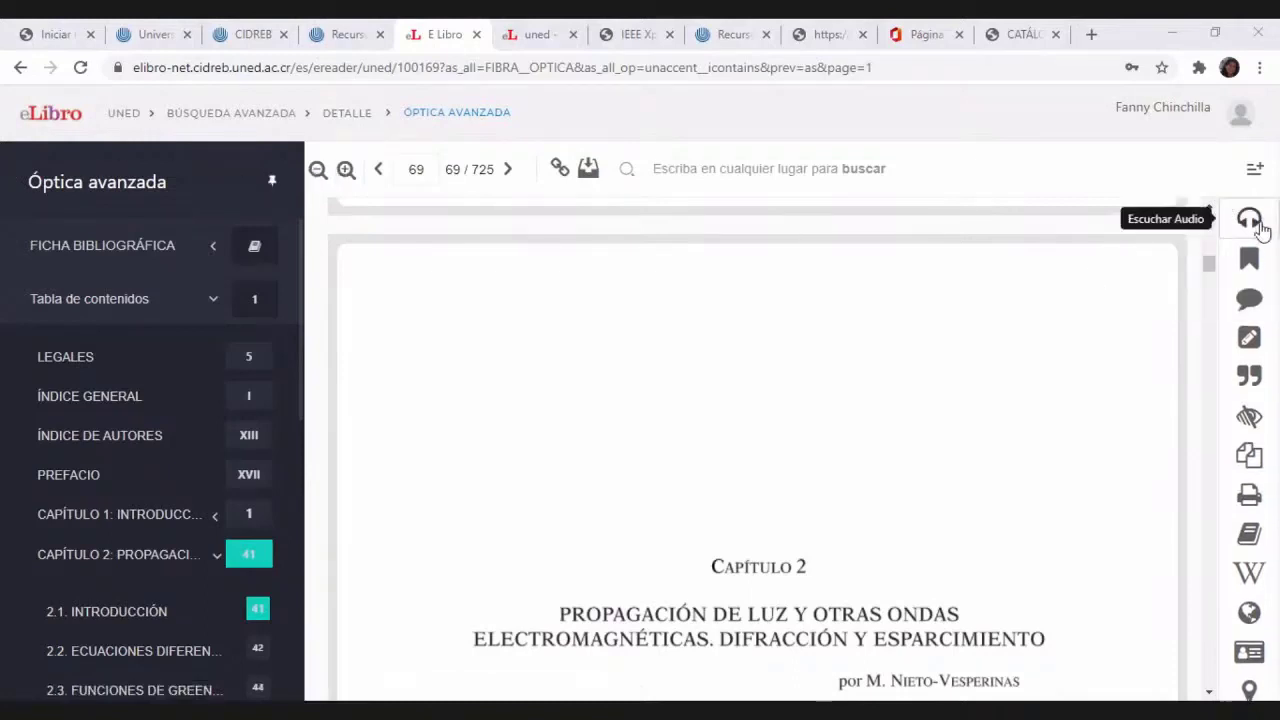
left_click(1254, 172)
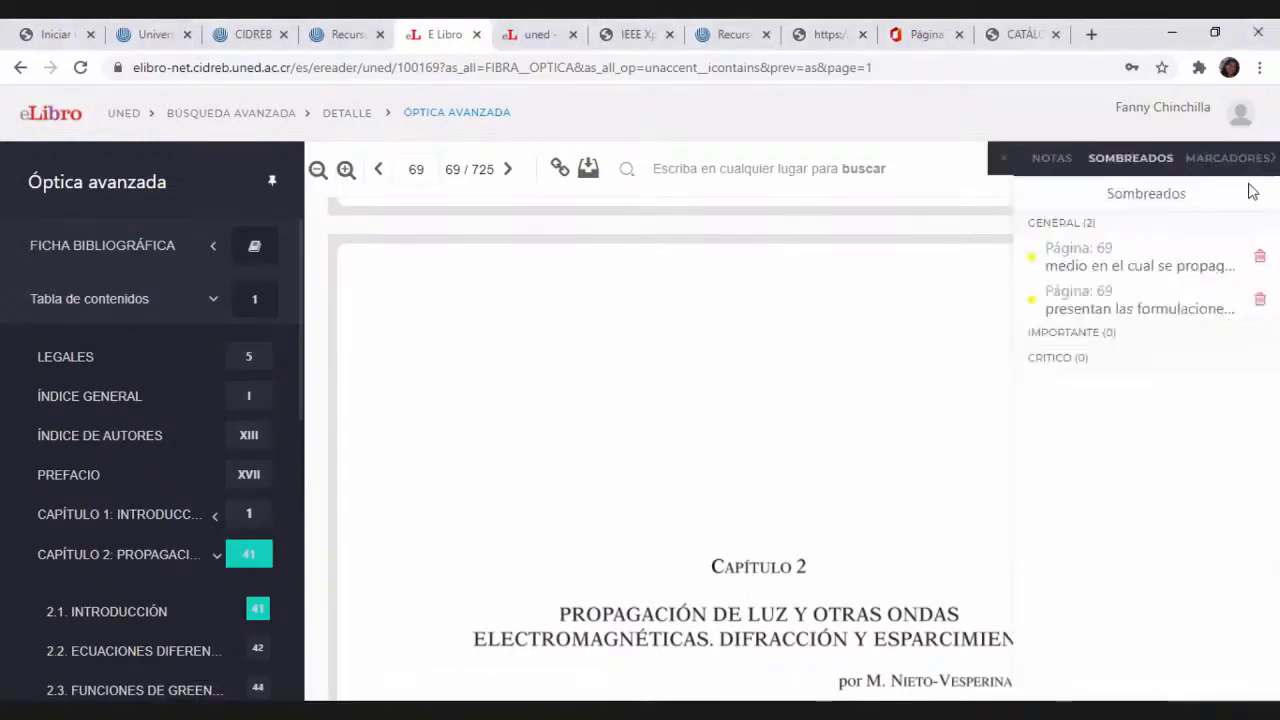
left_click(868, 312)
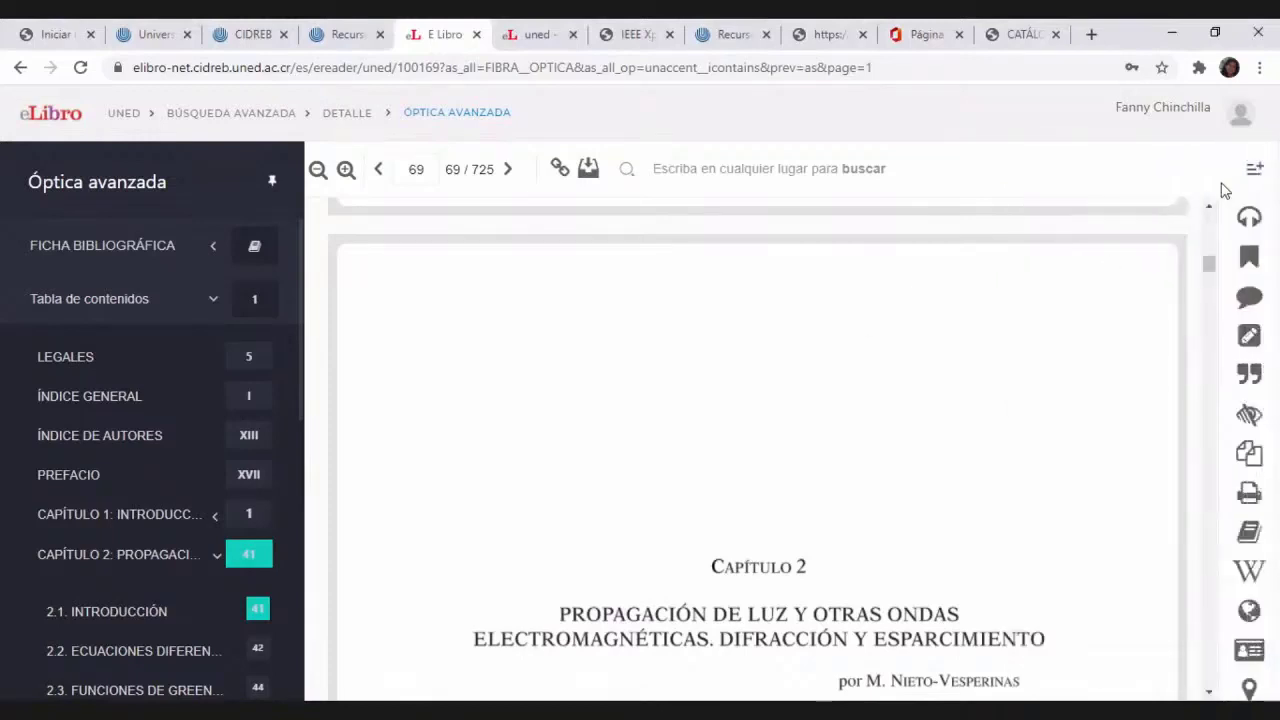
Open the account's personal bookshelf (Mi Estante) and review the highlights, annotations and bookmarks listed for each saved title
left_click(1241, 116)
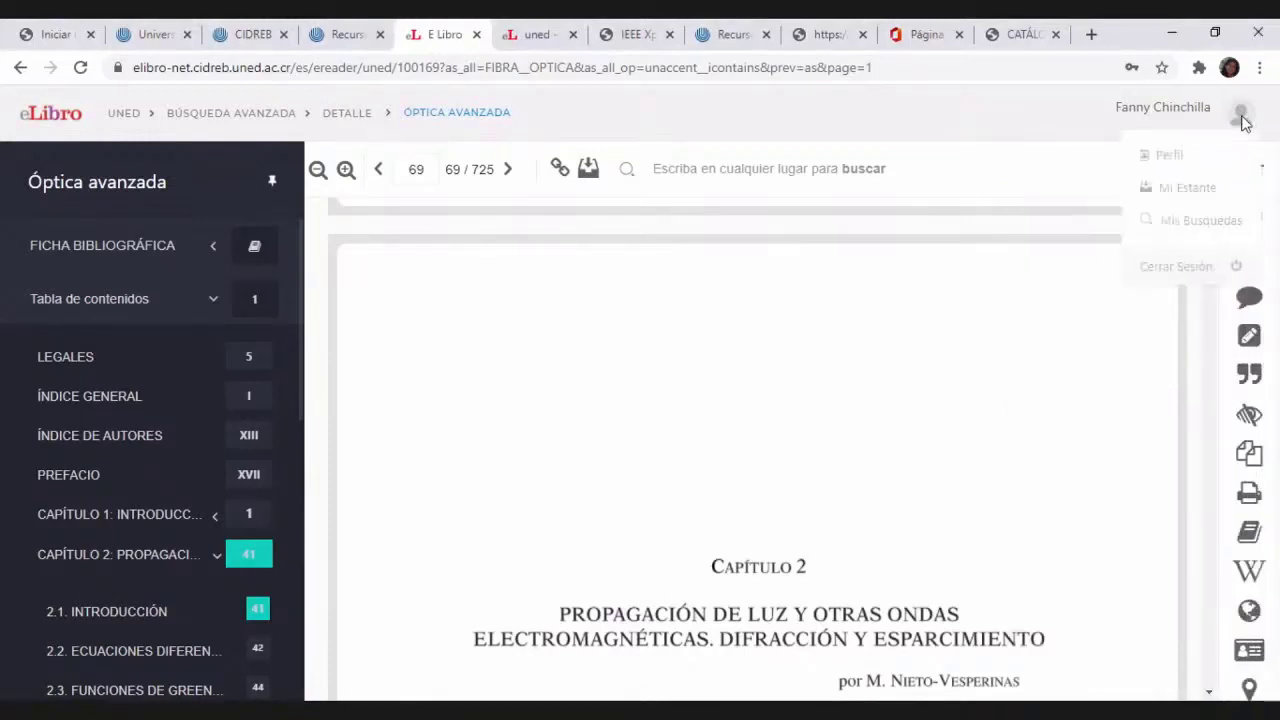
left_click(1170, 192)
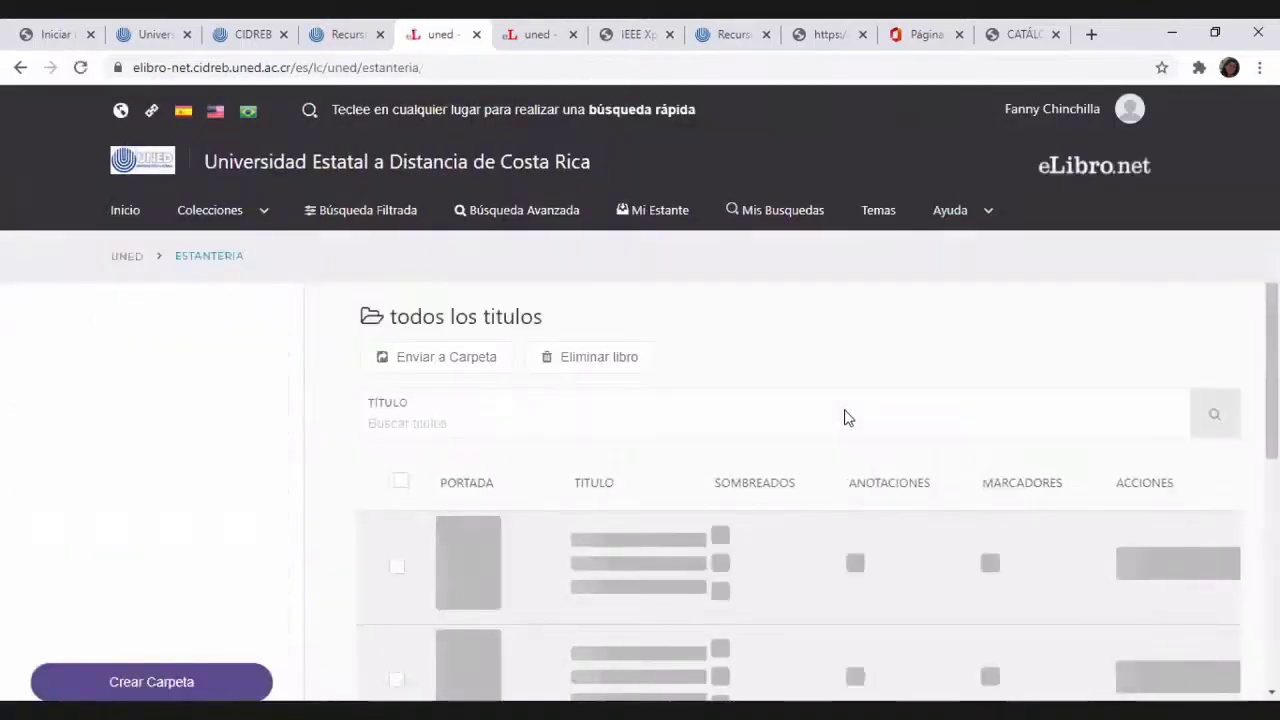
scroll(845, 418, "down", 1)
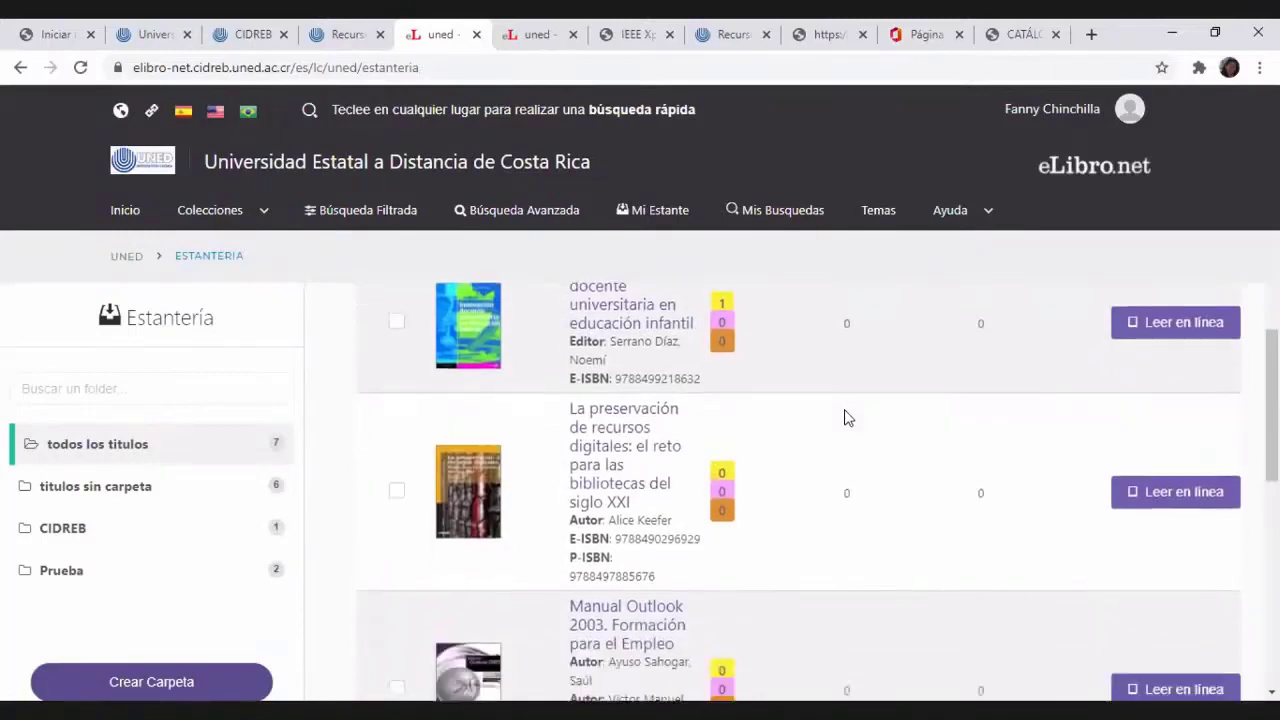
scroll(758, 442, "up", 1)
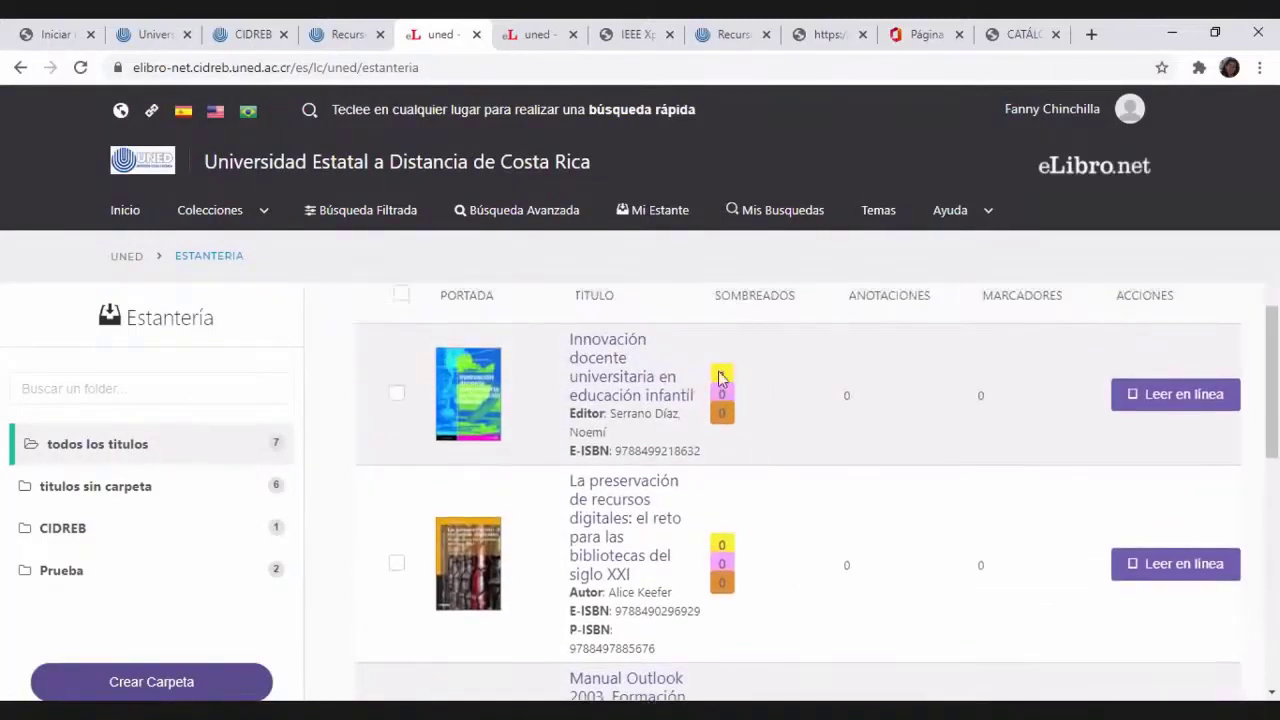
scroll(748, 398, "down", 9)
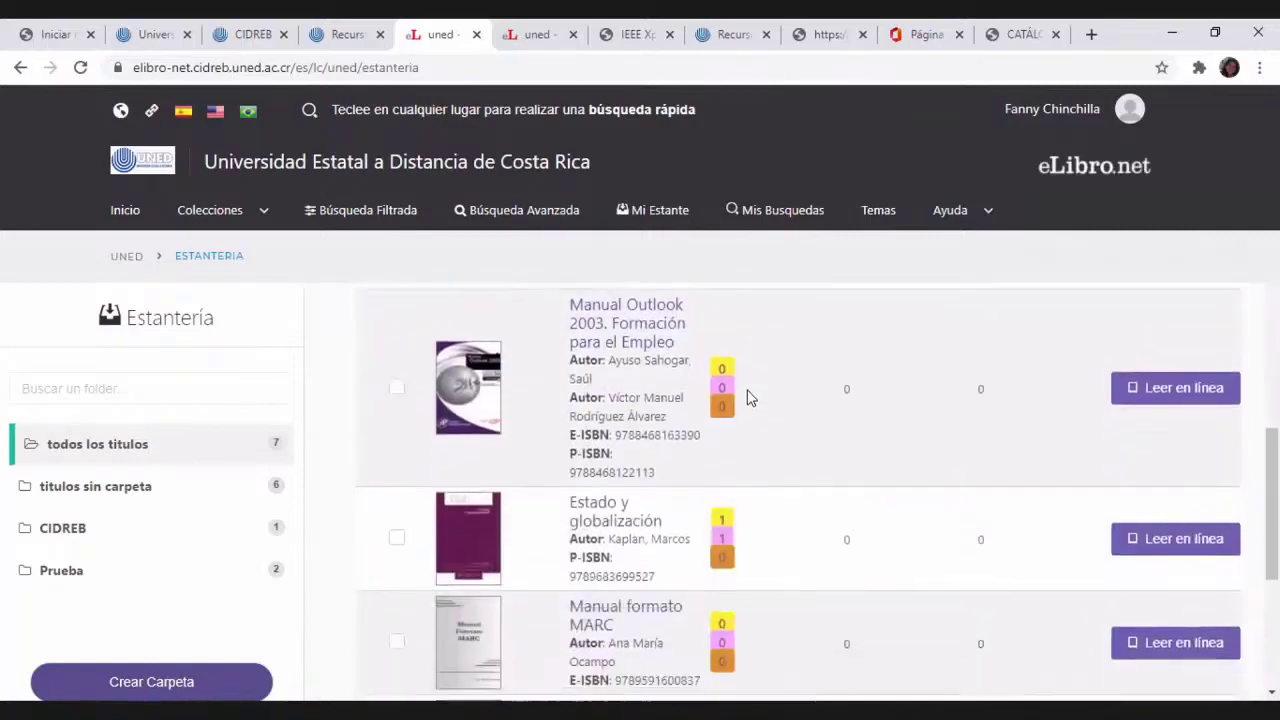
scroll(748, 398, "down", 3)
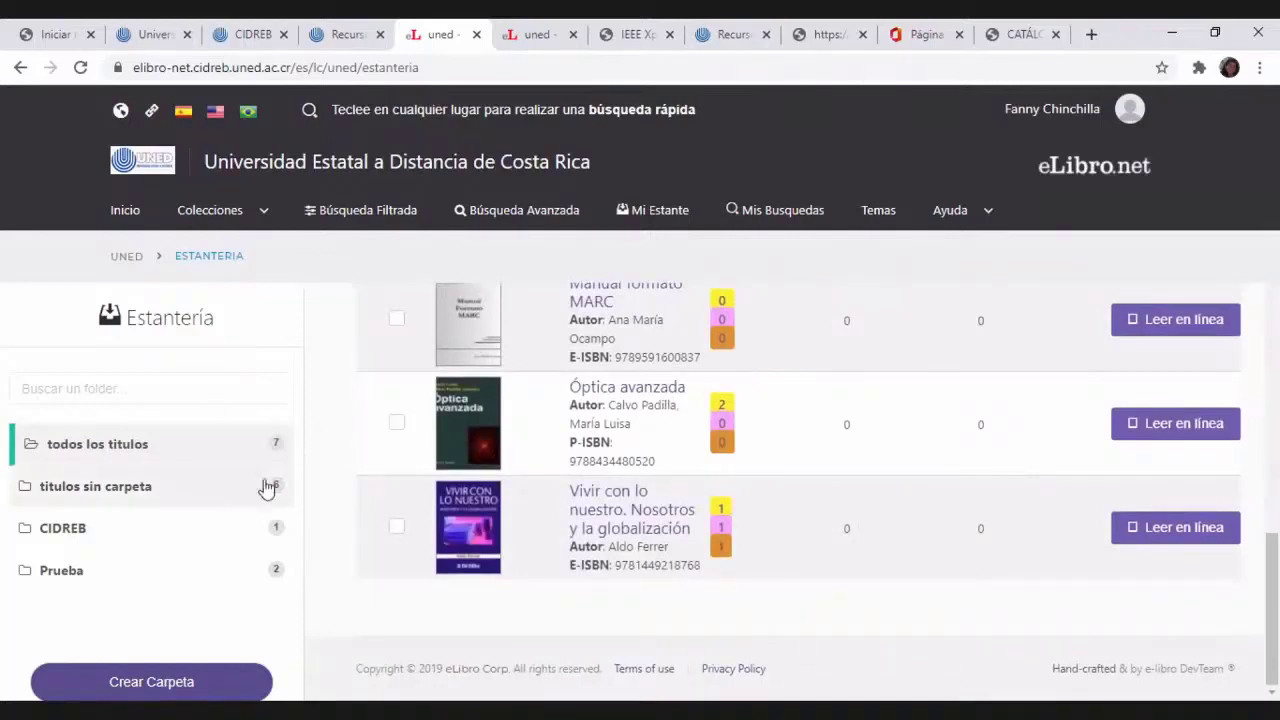
scroll(1060, 492, "up", 5)
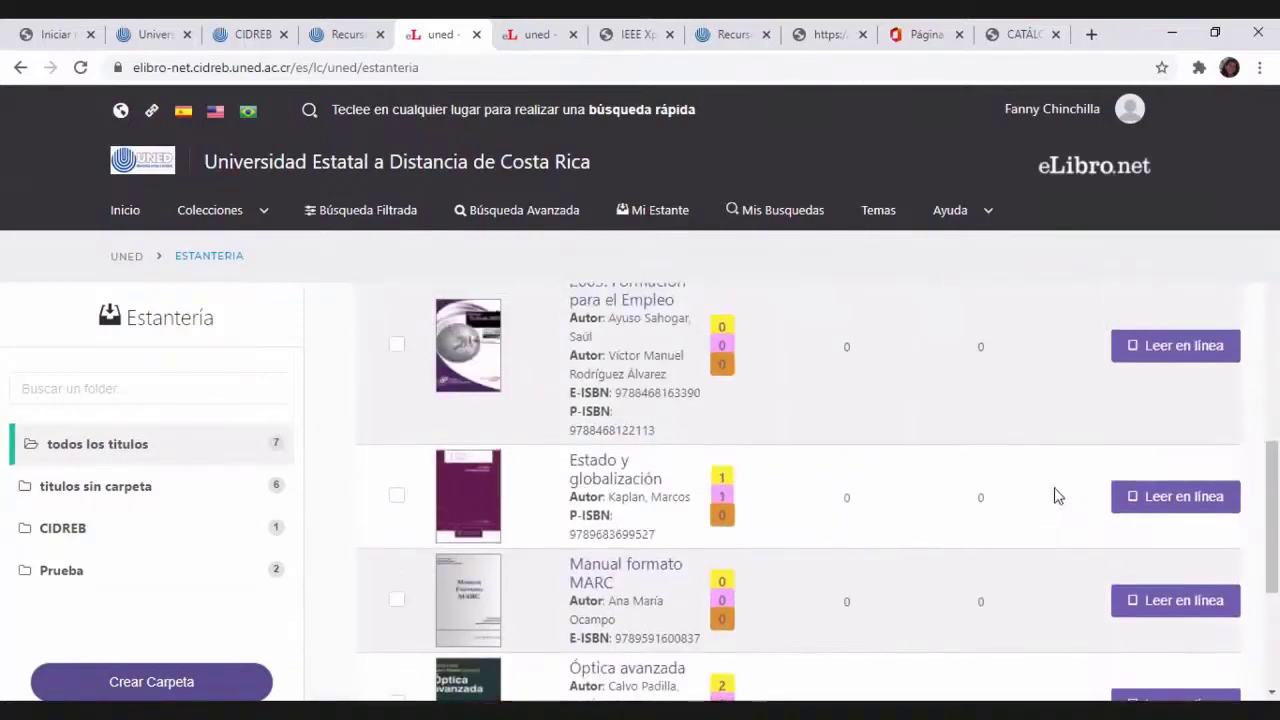
scroll(1068, 485, "up", 2)
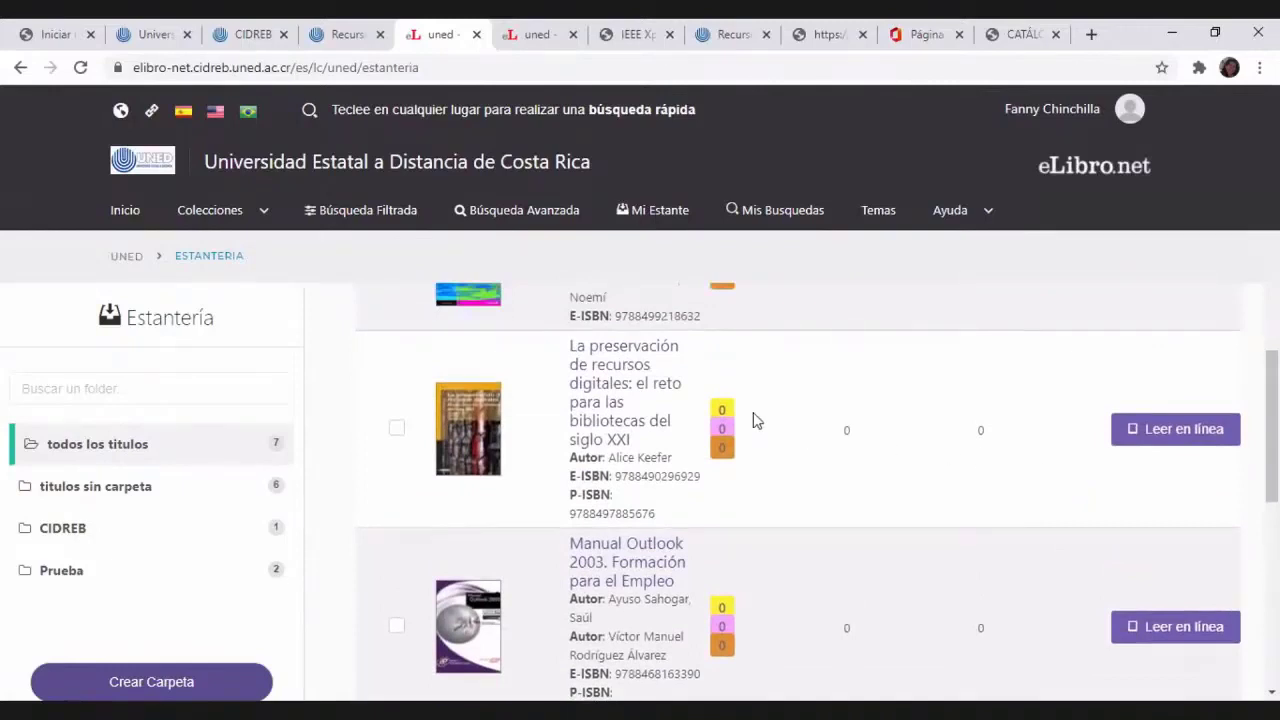
Open La preservación de recursos digitales from the bookshelf and start reading it online
left_click(620, 392)
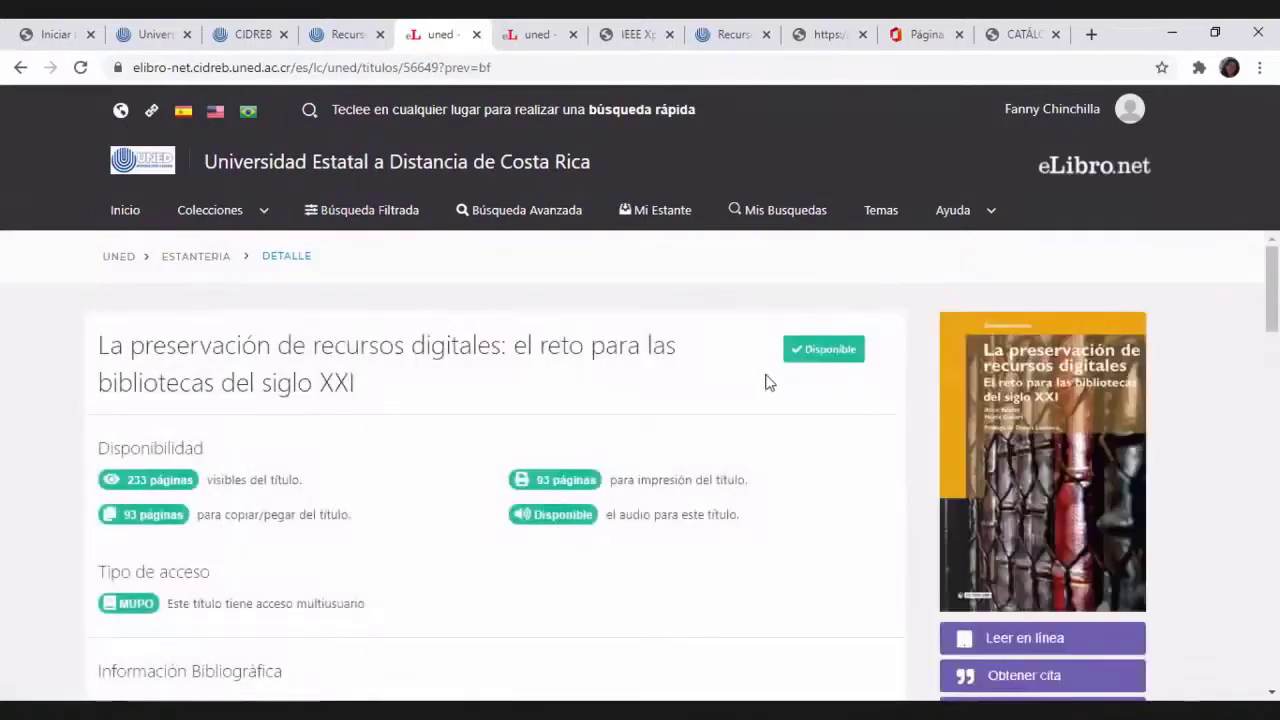
scroll(768, 380, "down", 3)
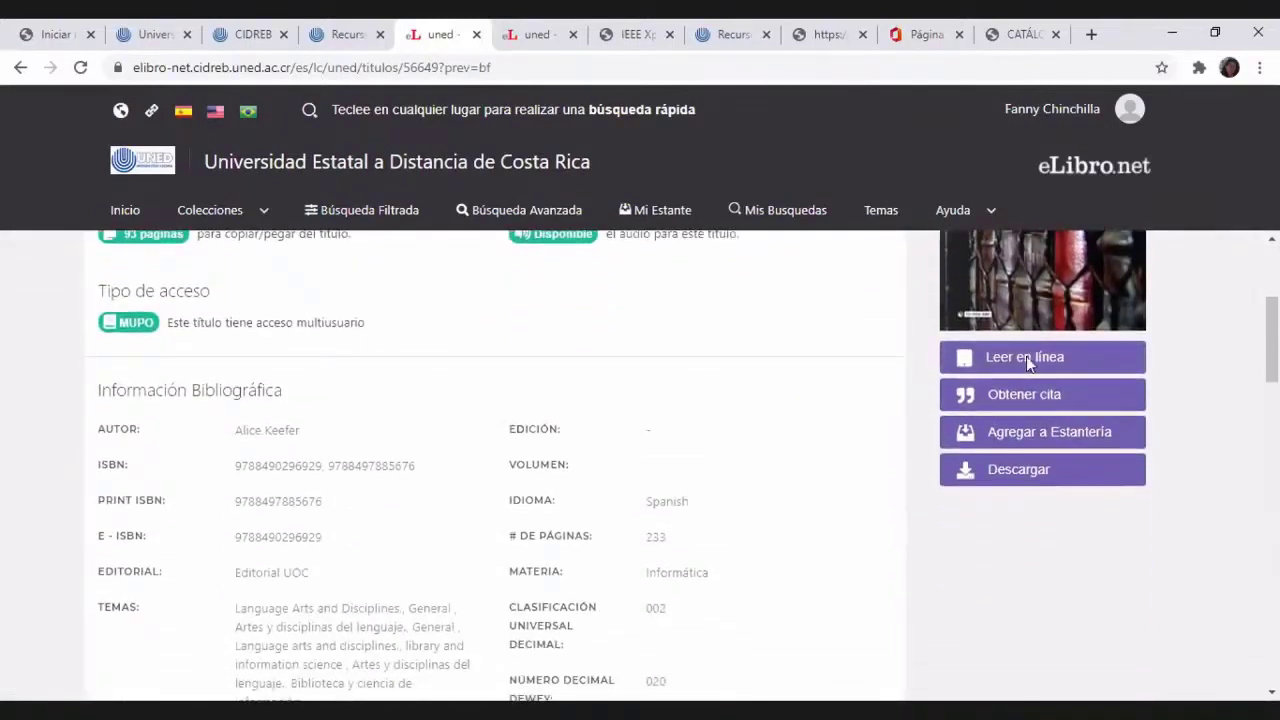
left_click(1022, 362)
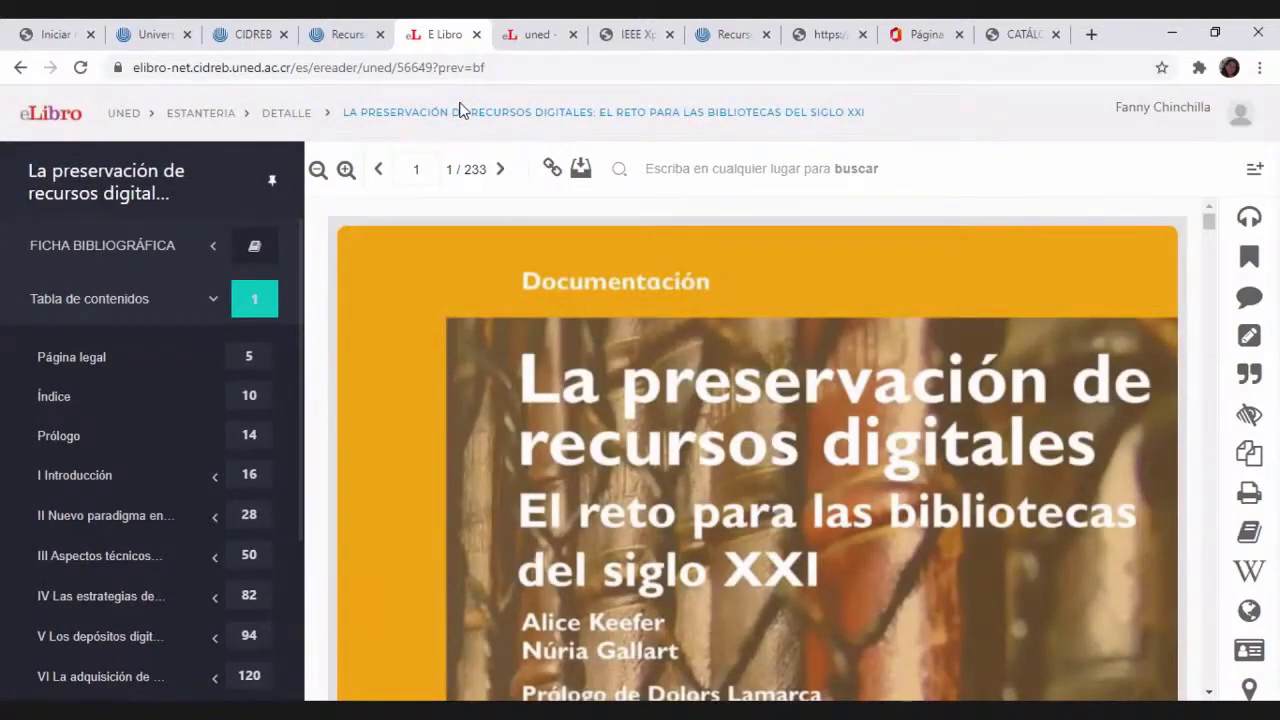
Return to the UNED library resources page and open the Digitalia Publishing collection
left_click(358, 36)
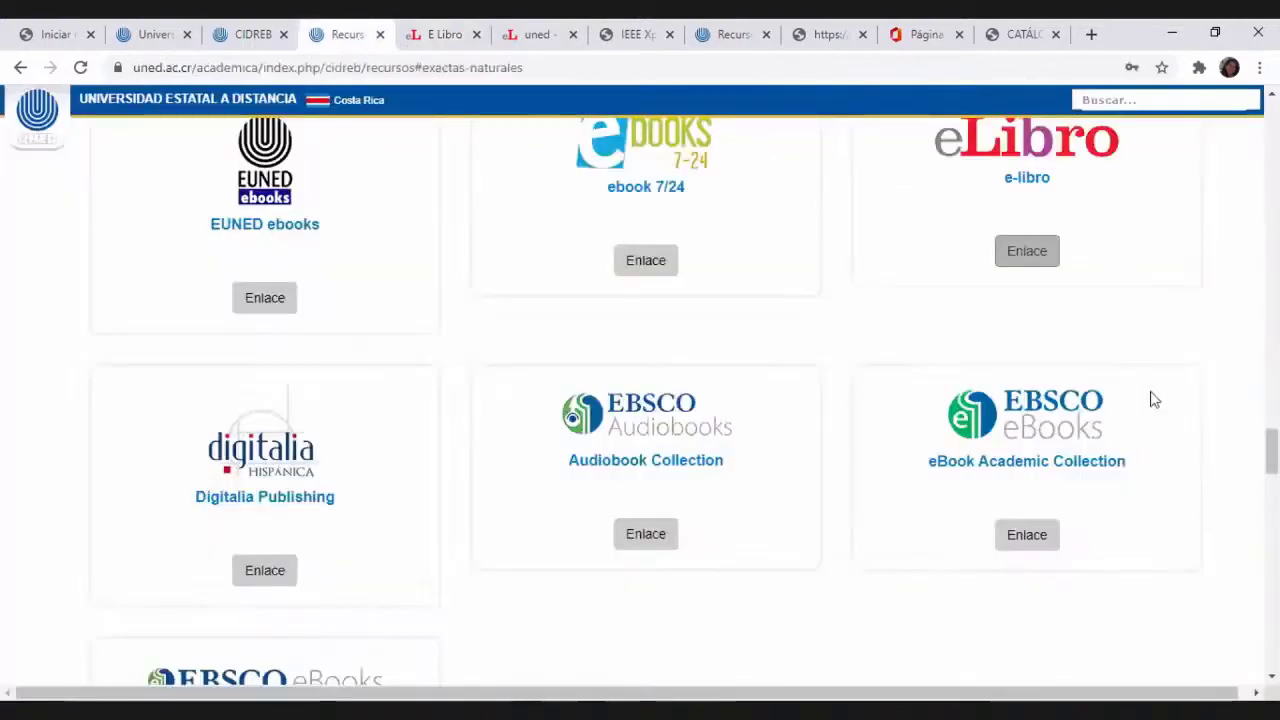
scroll(1080, 356, "down", 2)
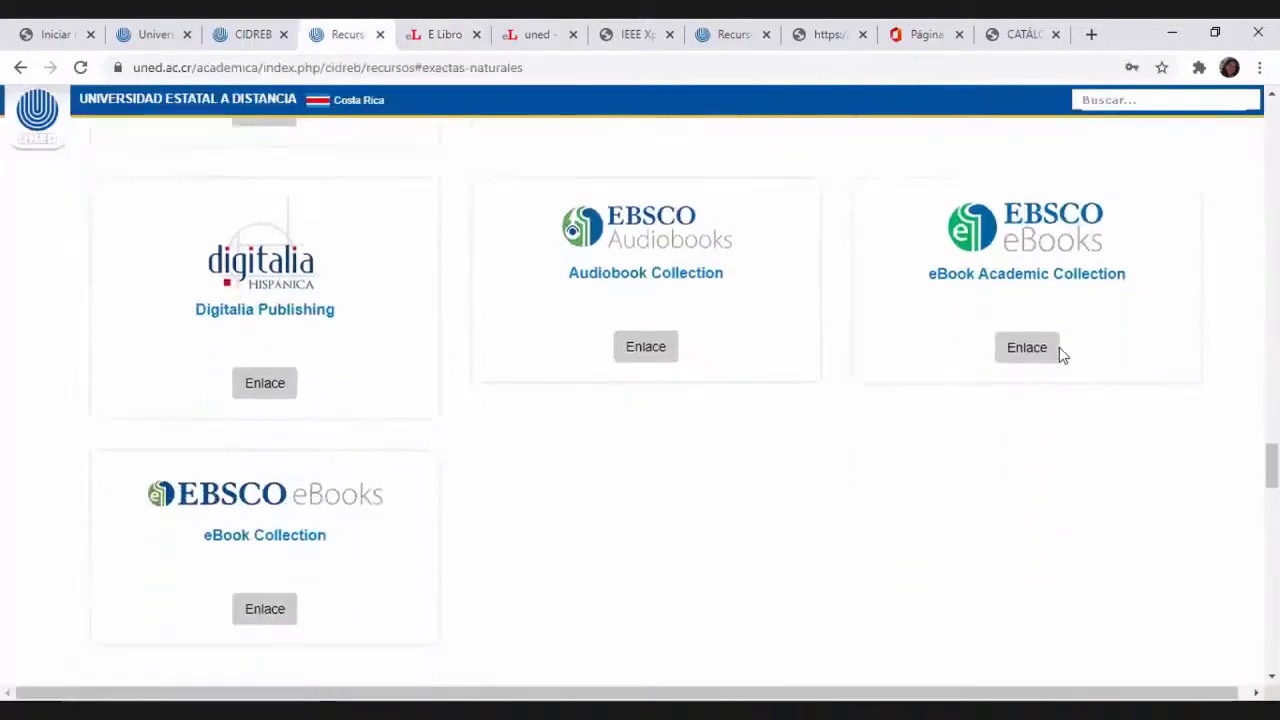
left_click(262, 386)
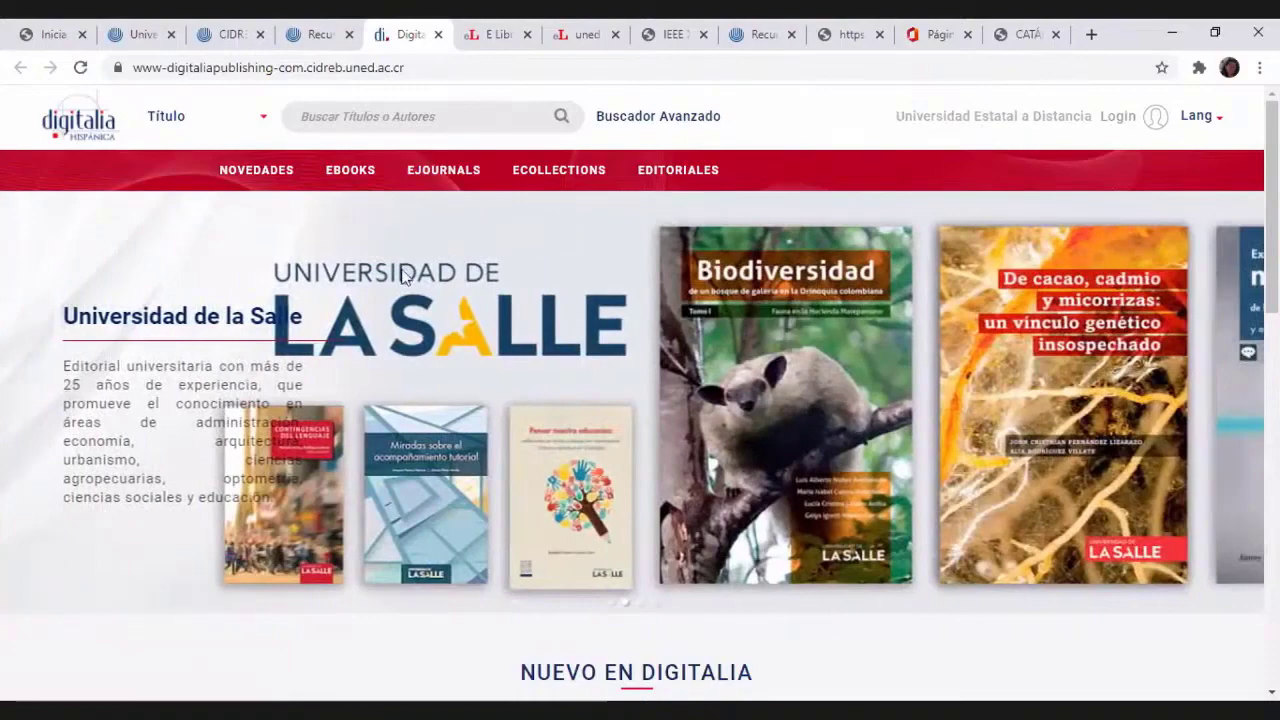
Search the Digitalia Hispánica collection by title for Excel and look through the resulting books and refinement filters
left_click(384, 116)
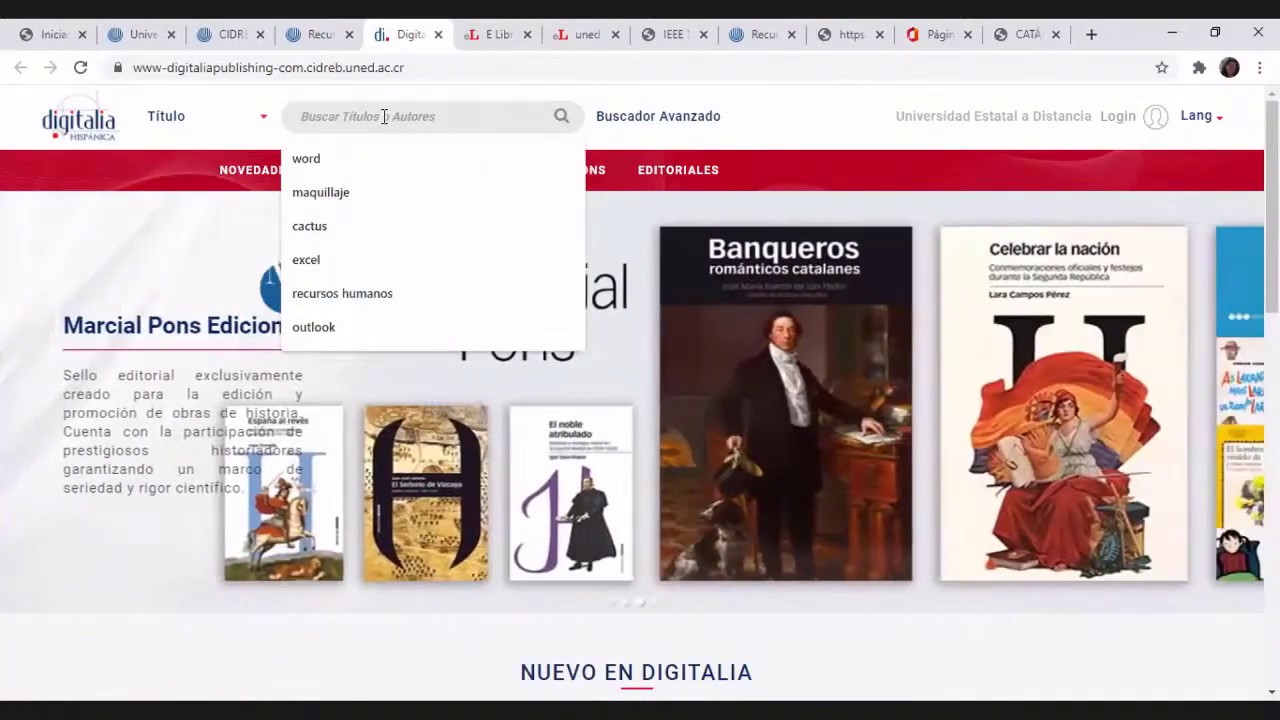
type("E")
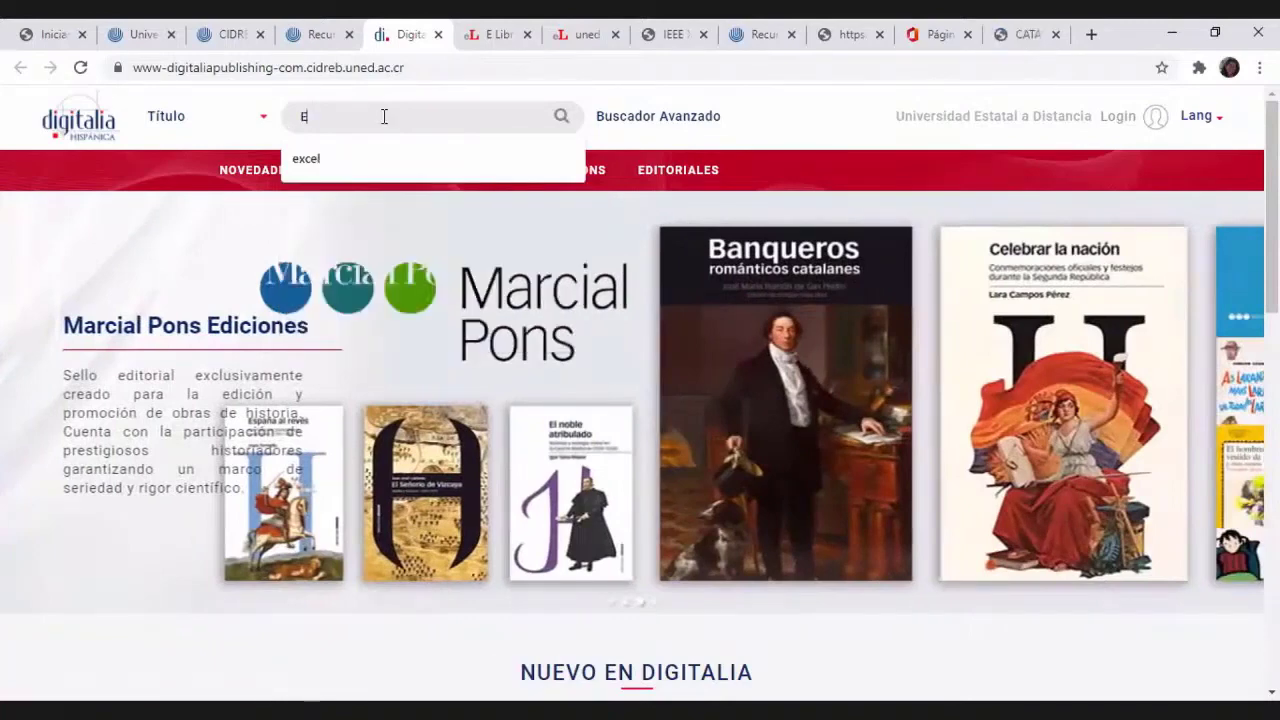
type("xcel")
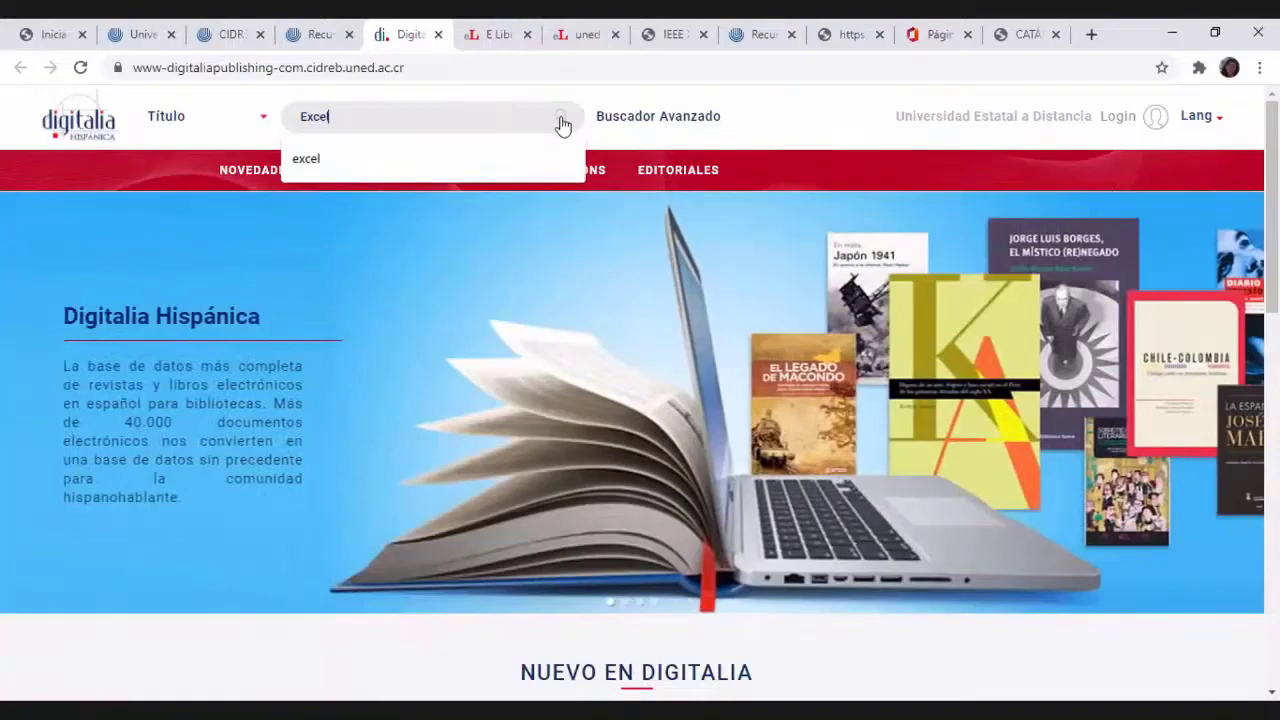
left_click(561, 118)
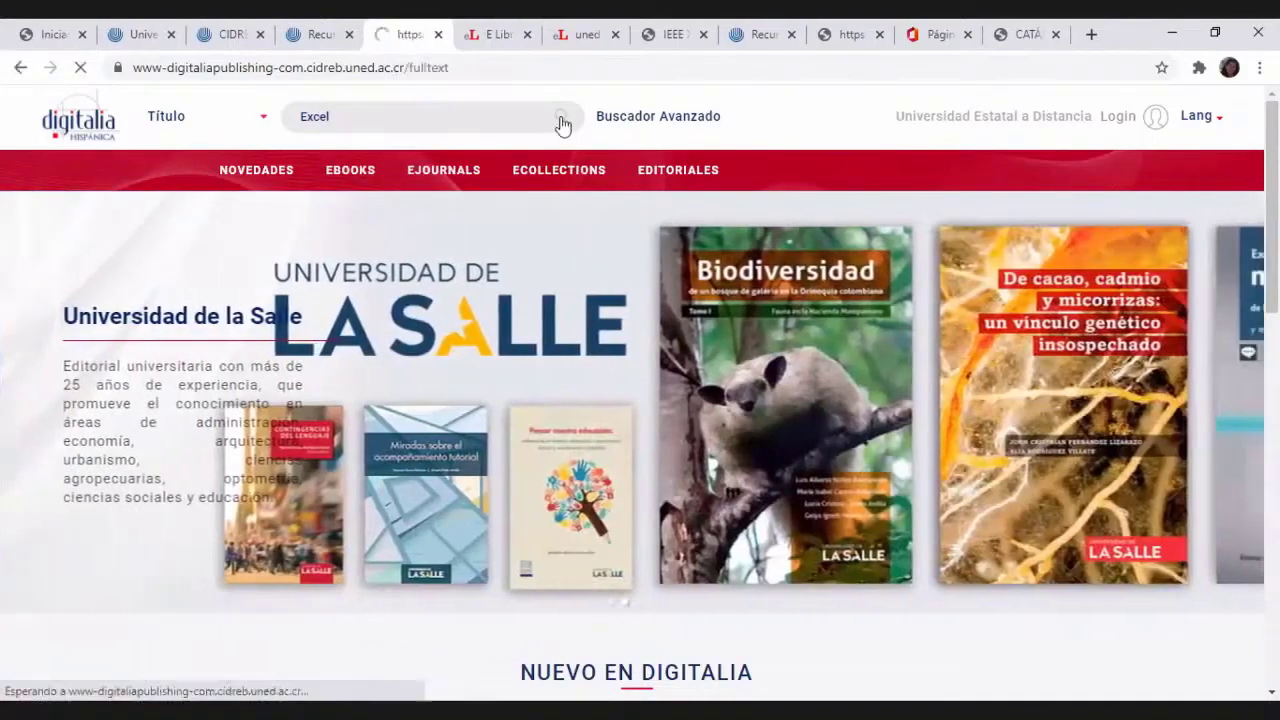
scroll(627, 406, "down", 1)
scroll(627, 406, "down", 1)
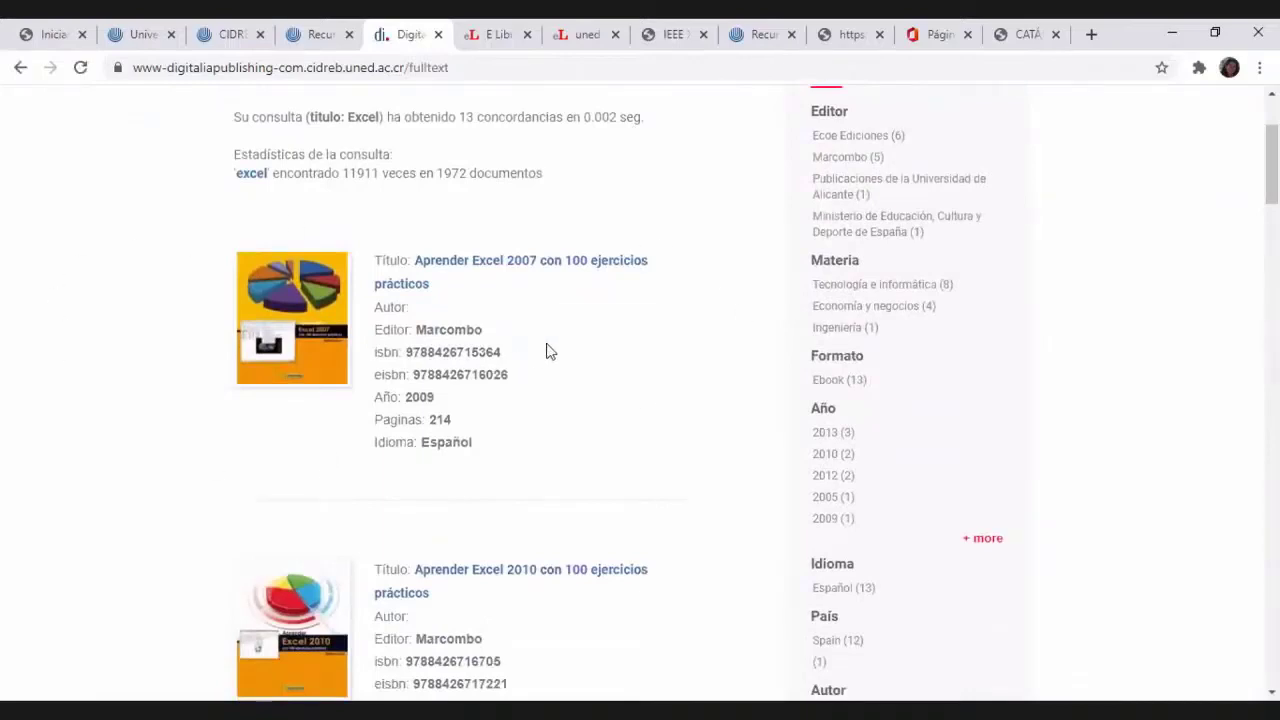
scroll(595, 341, "down", 2)
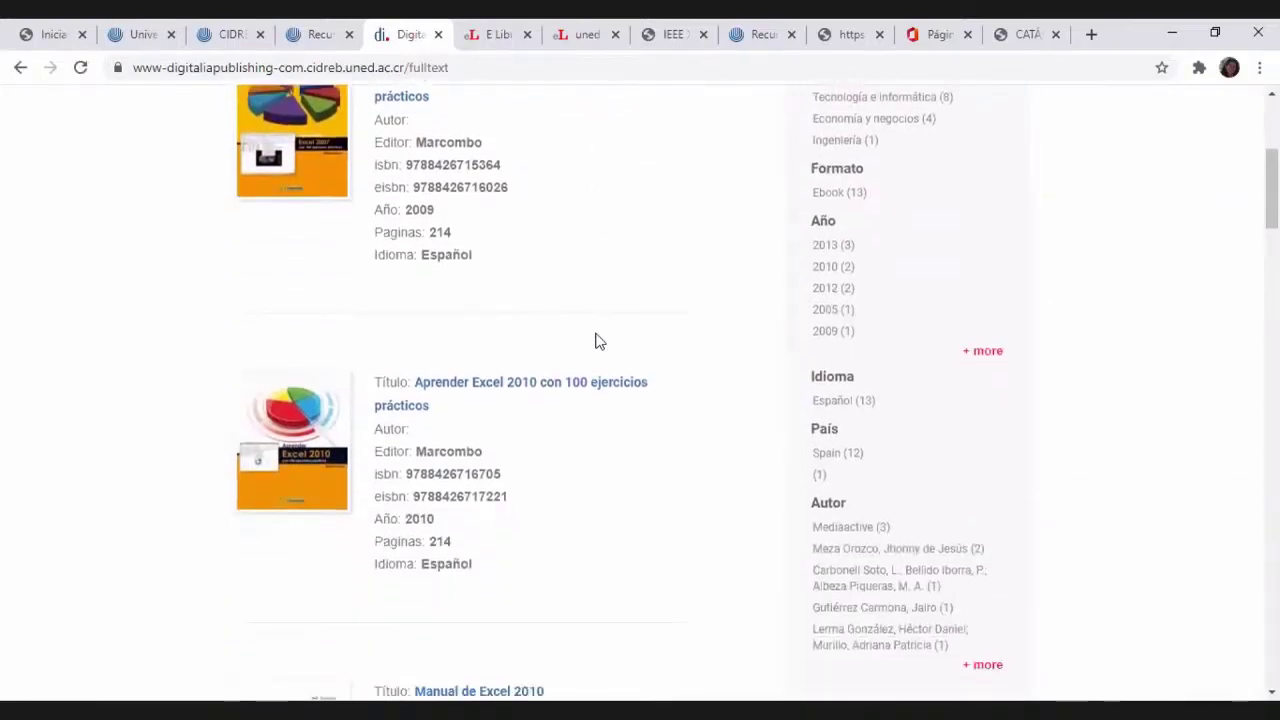
scroll(595, 341, "up", 1)
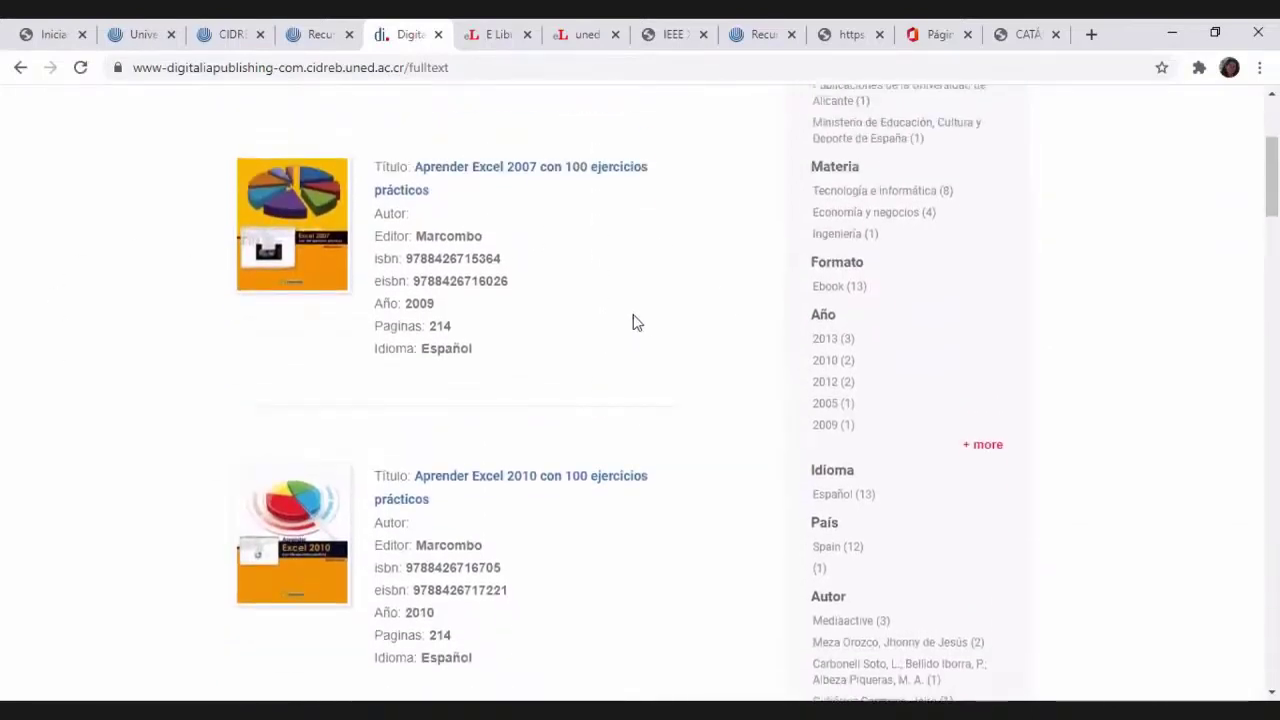
scroll(631, 322, "down", 2)
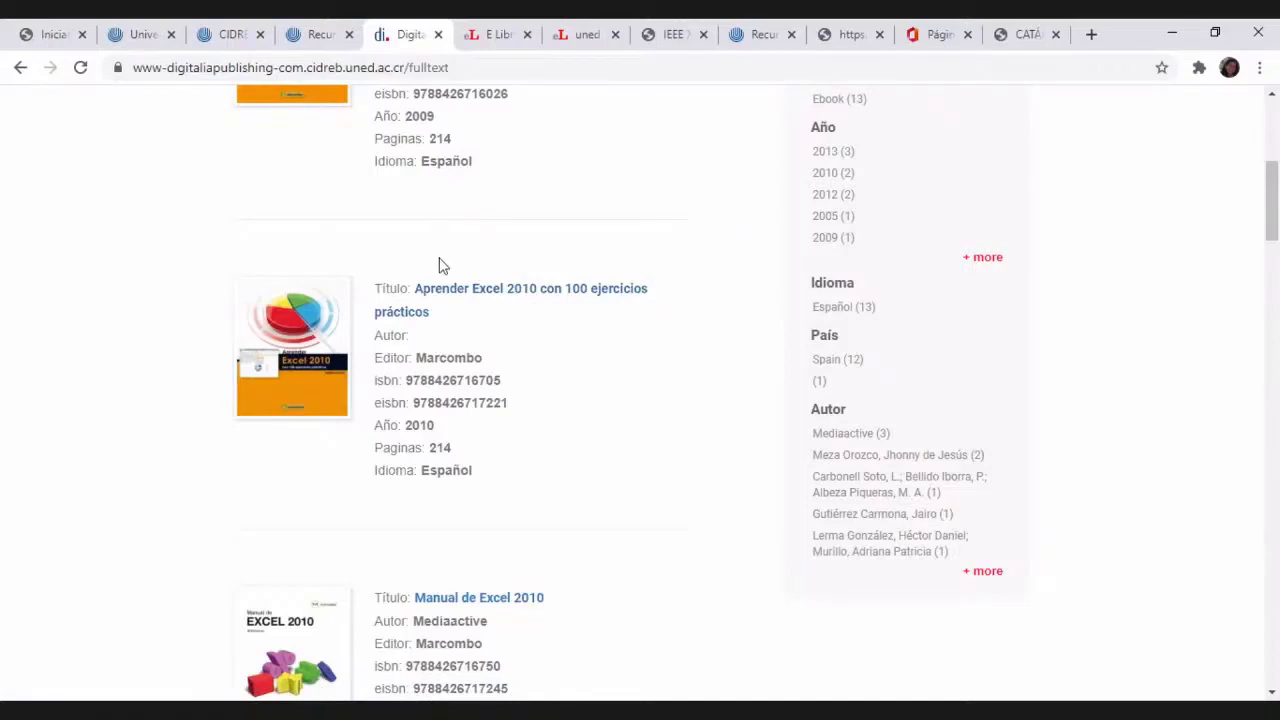
scroll(441, 265, "up", 5)
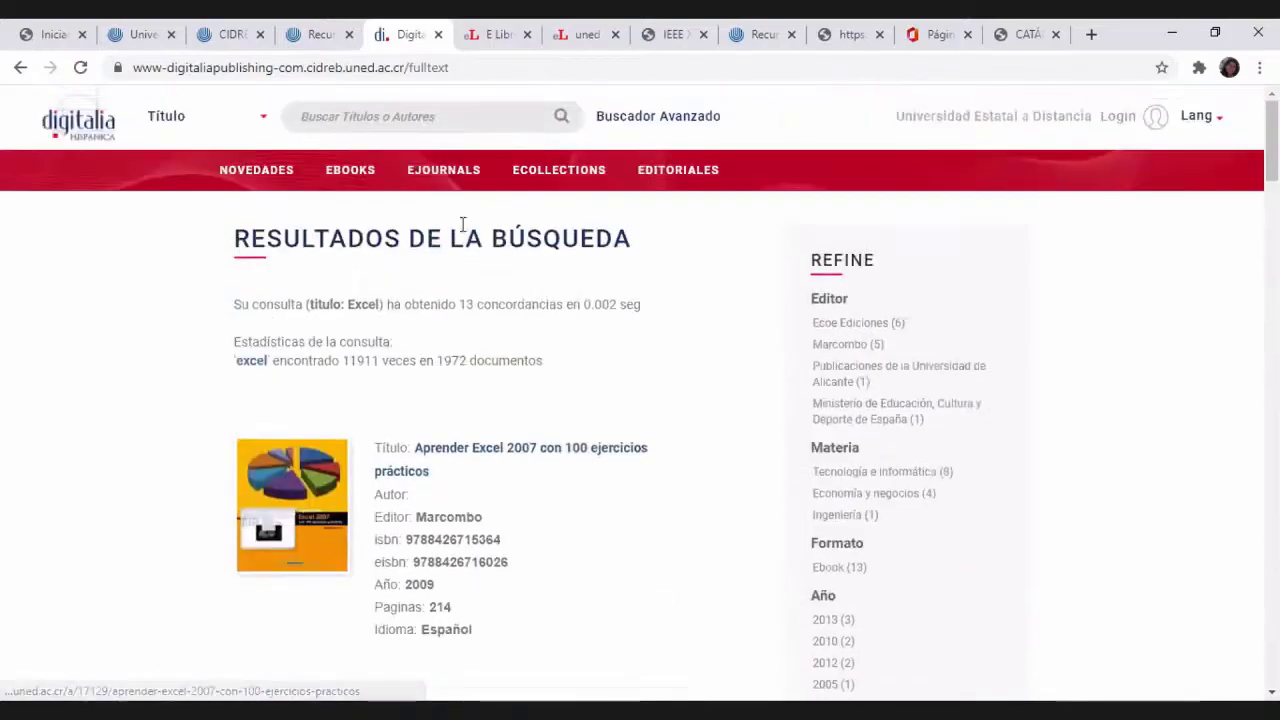
Search the Digitalia Hispánica collection by title for word and look through the resulting books and refinement filters
left_click(436, 118)
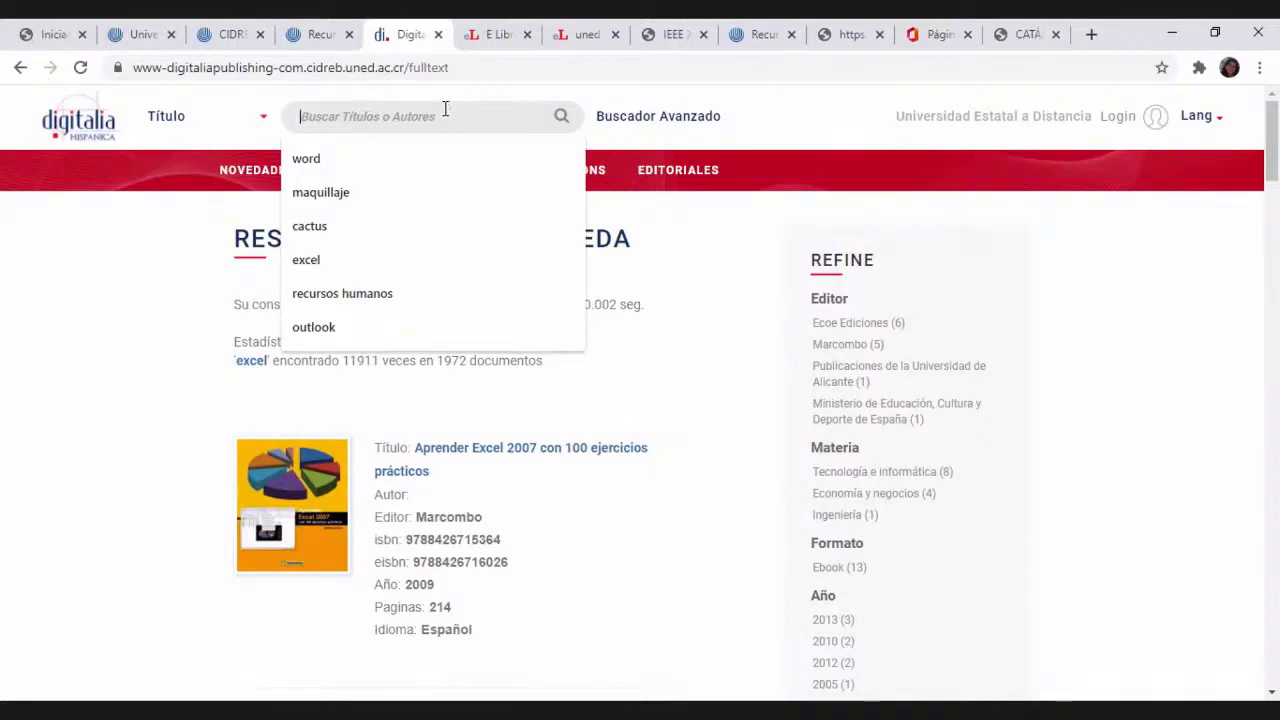
left_click(366, 158)
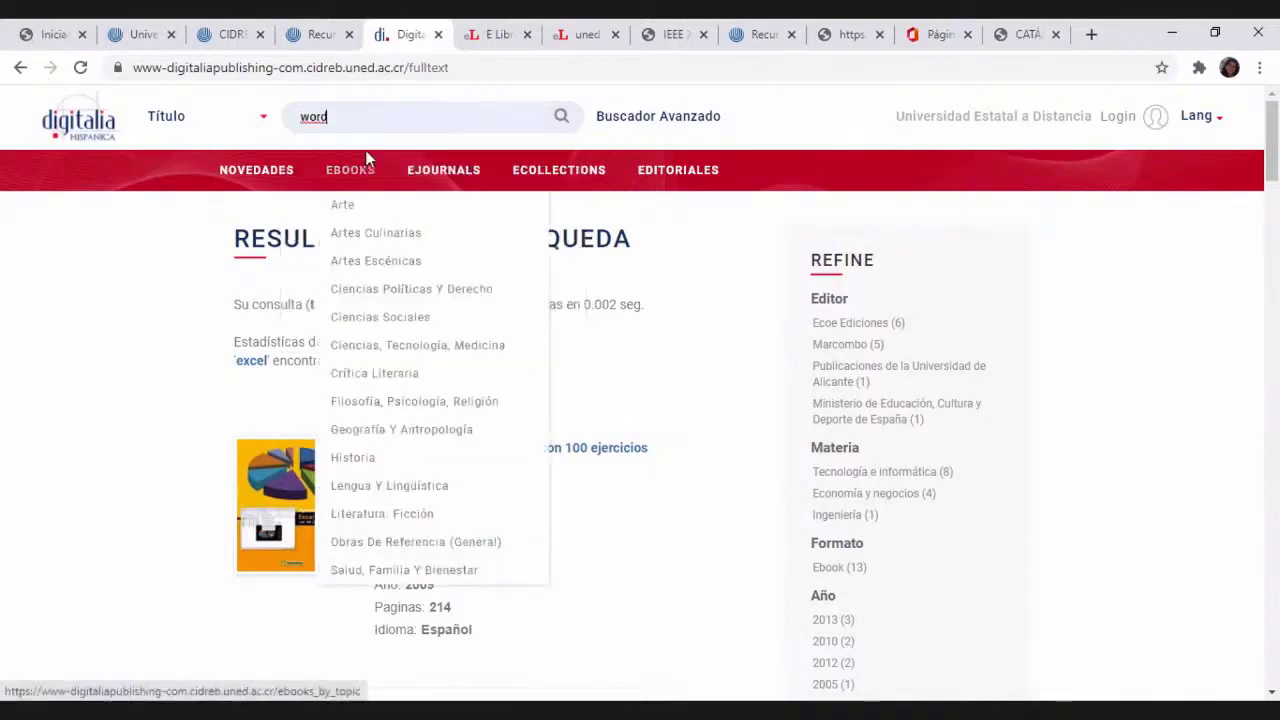
left_click(562, 118)
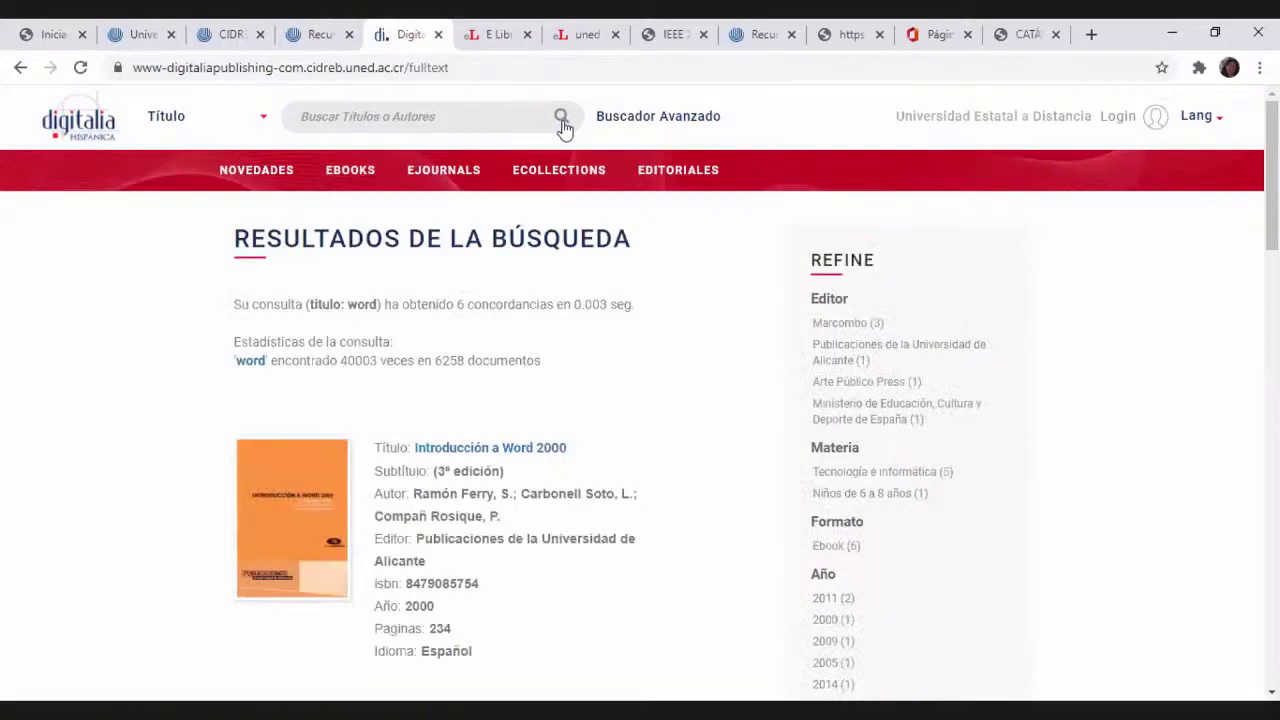
scroll(600, 455, "down", 2)
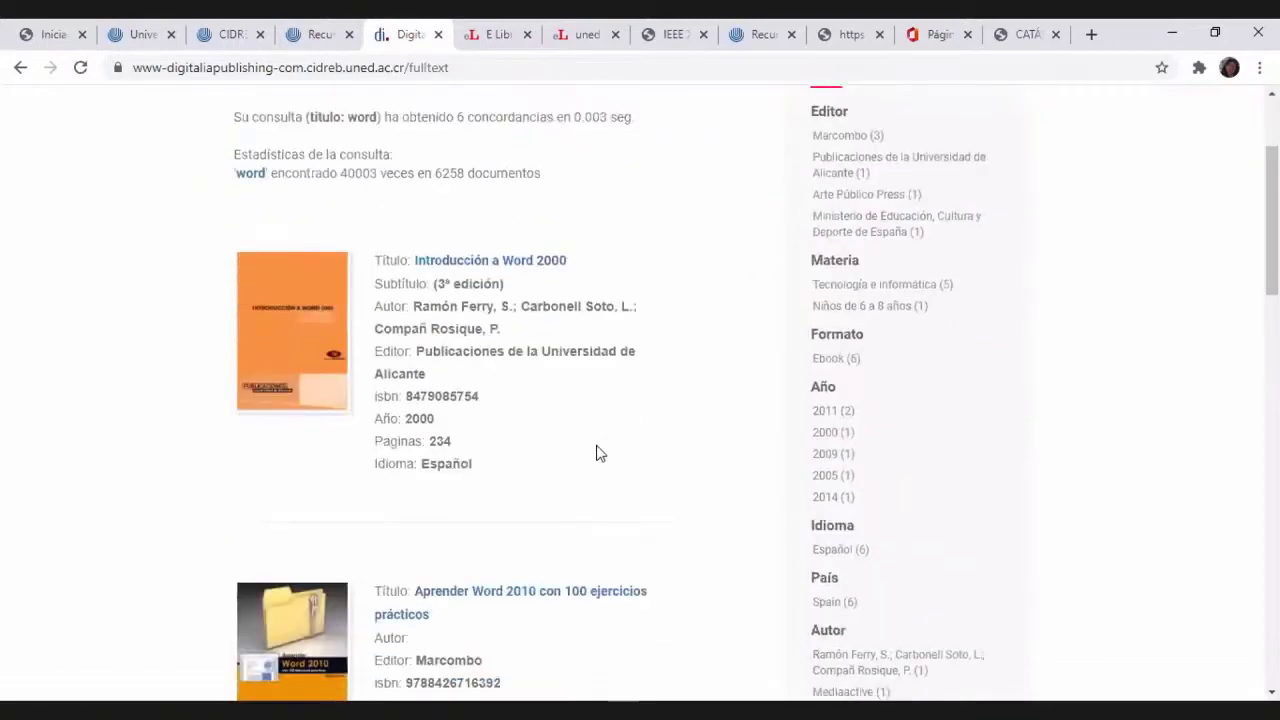
scroll(598, 453, "down", 2)
scroll(587, 437, "up", 4)
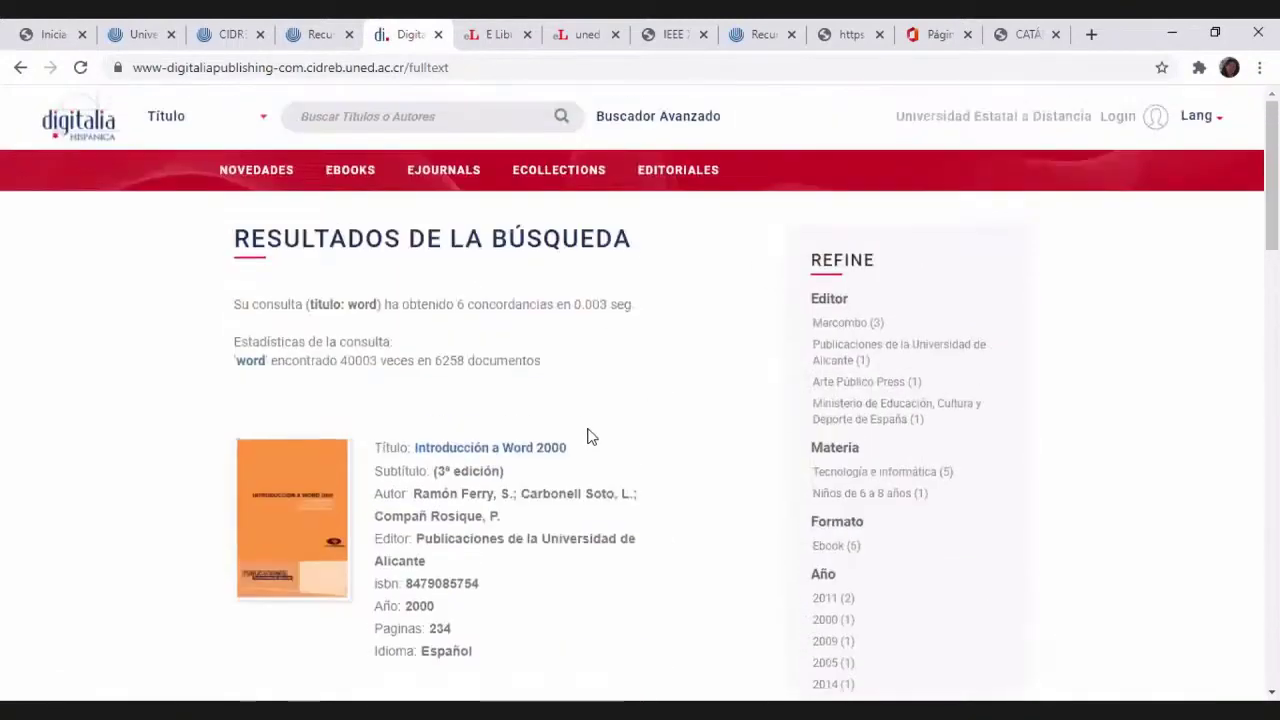
left_click(390, 118)
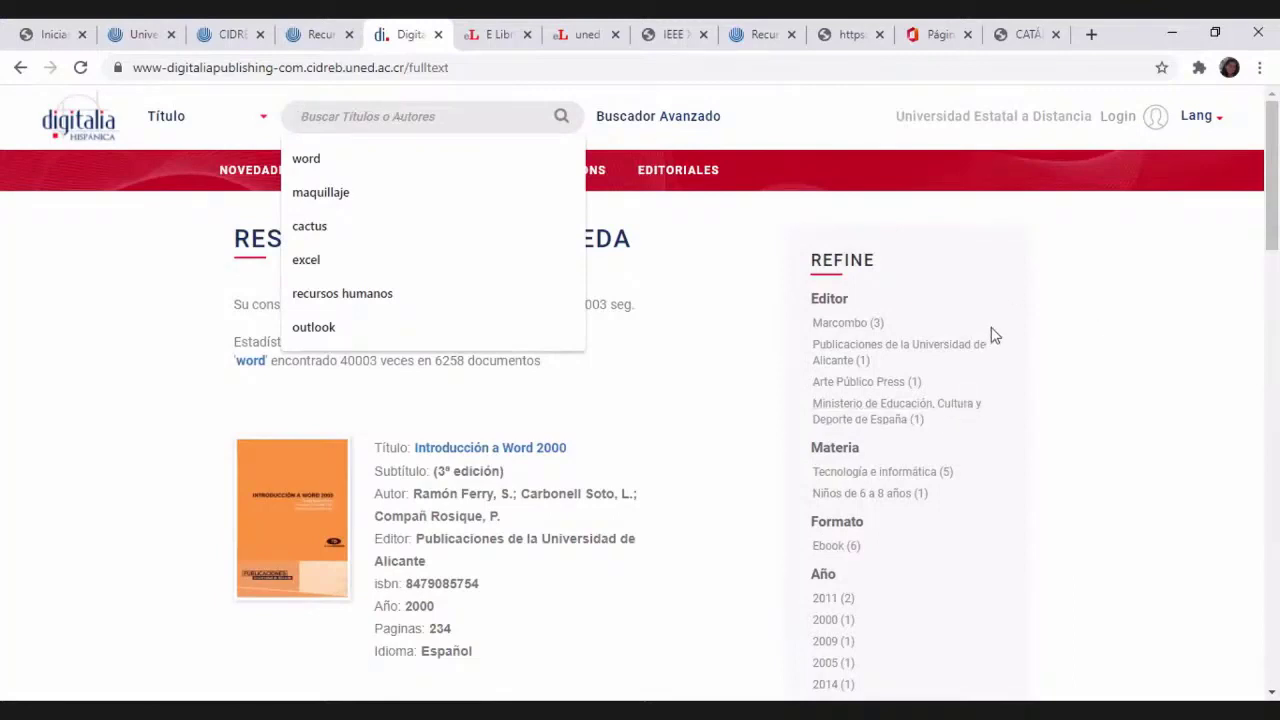
left_click(1091, 309)
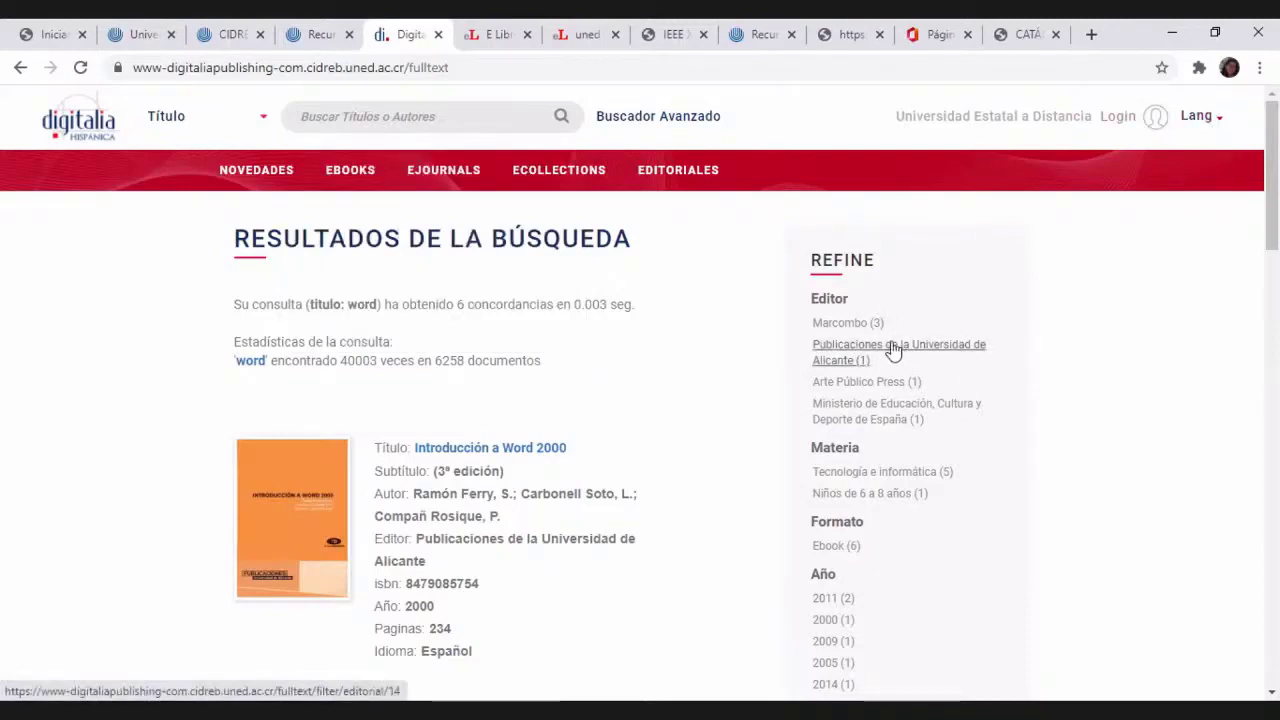
mouse_move(358, 172)
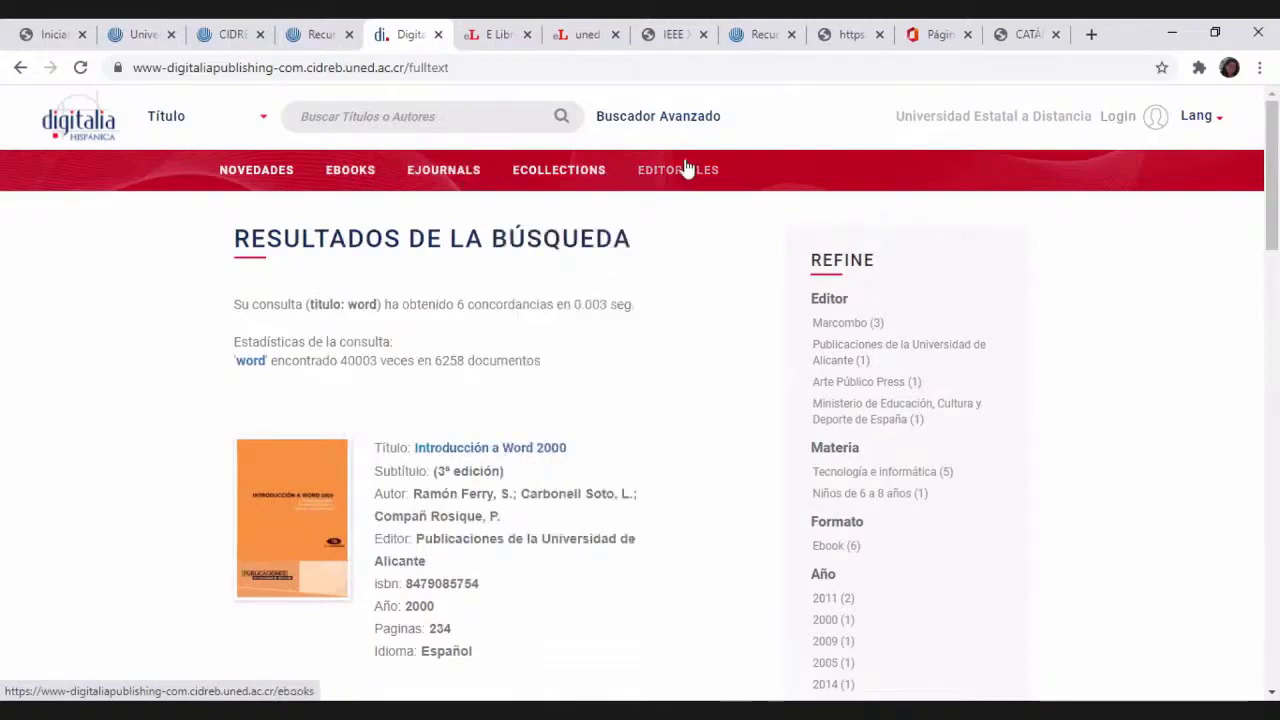
Close Digitalia Hispánica and open the Science journal from the Revistas section of the UNED library resources page
left_click(438, 34)
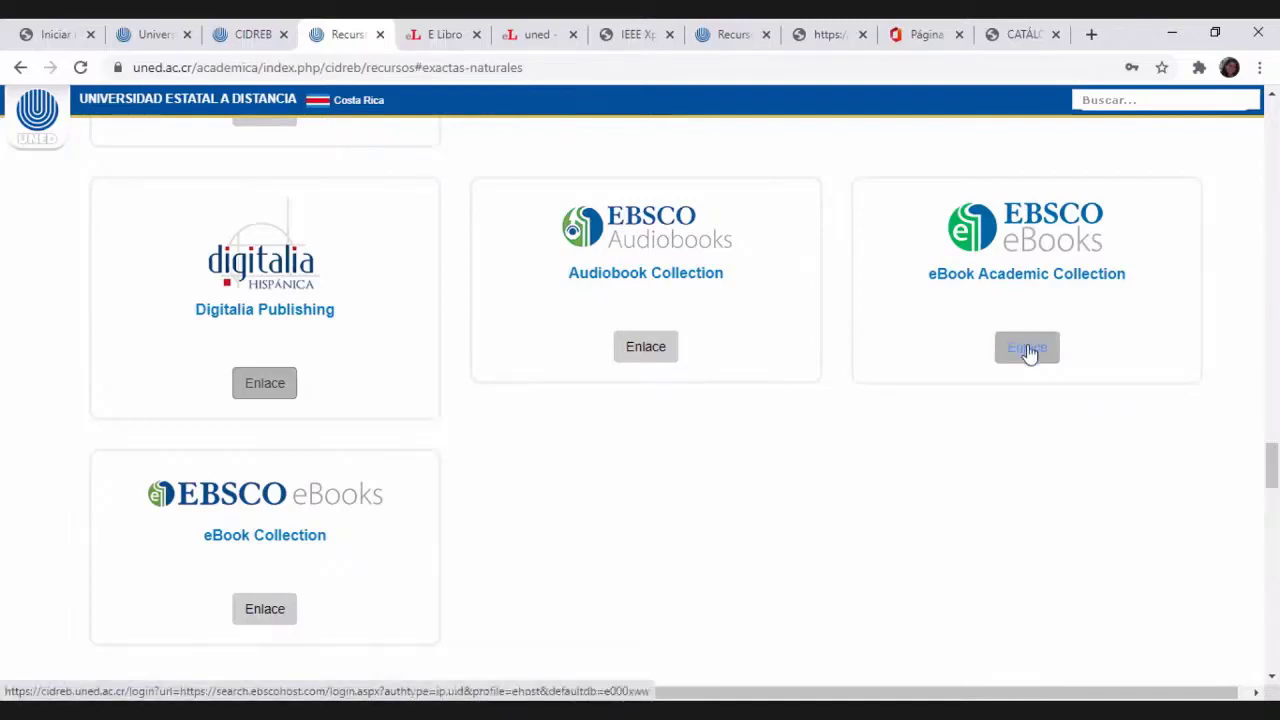
scroll(1030, 355, "down", 5)
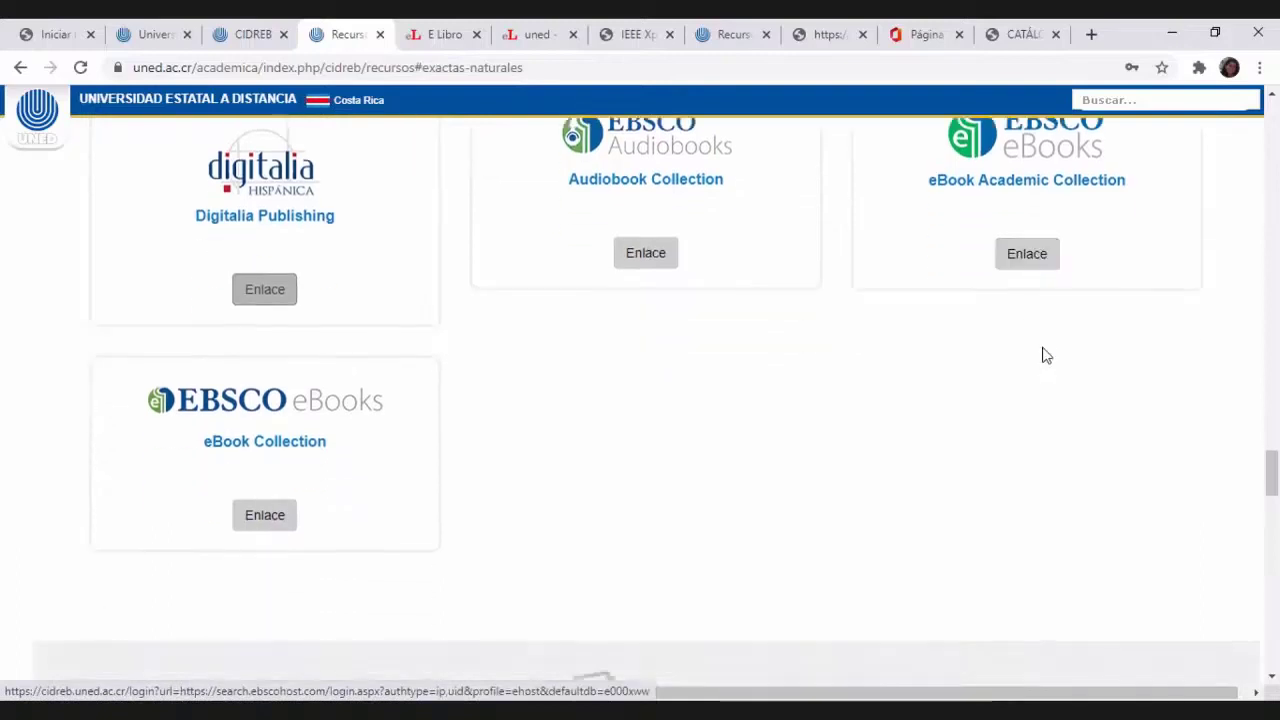
scroll(1043, 354, "down", 2)
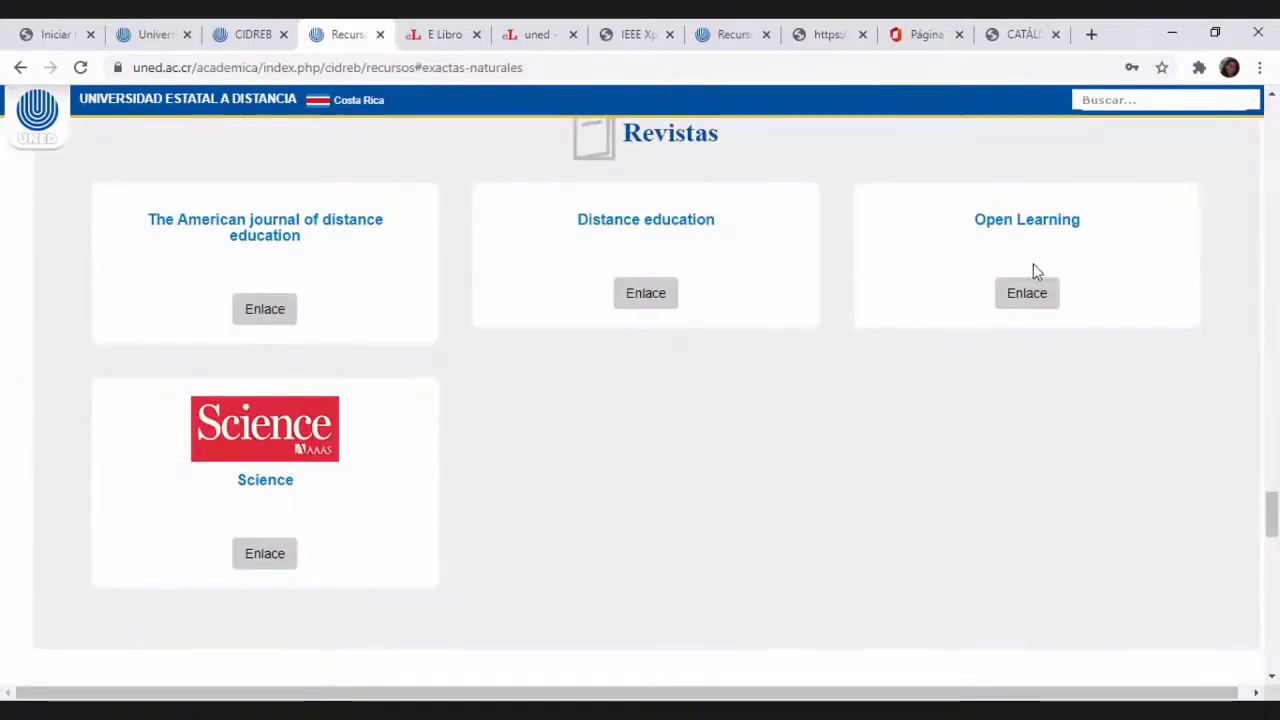
scroll(660, 463, "down", 1)
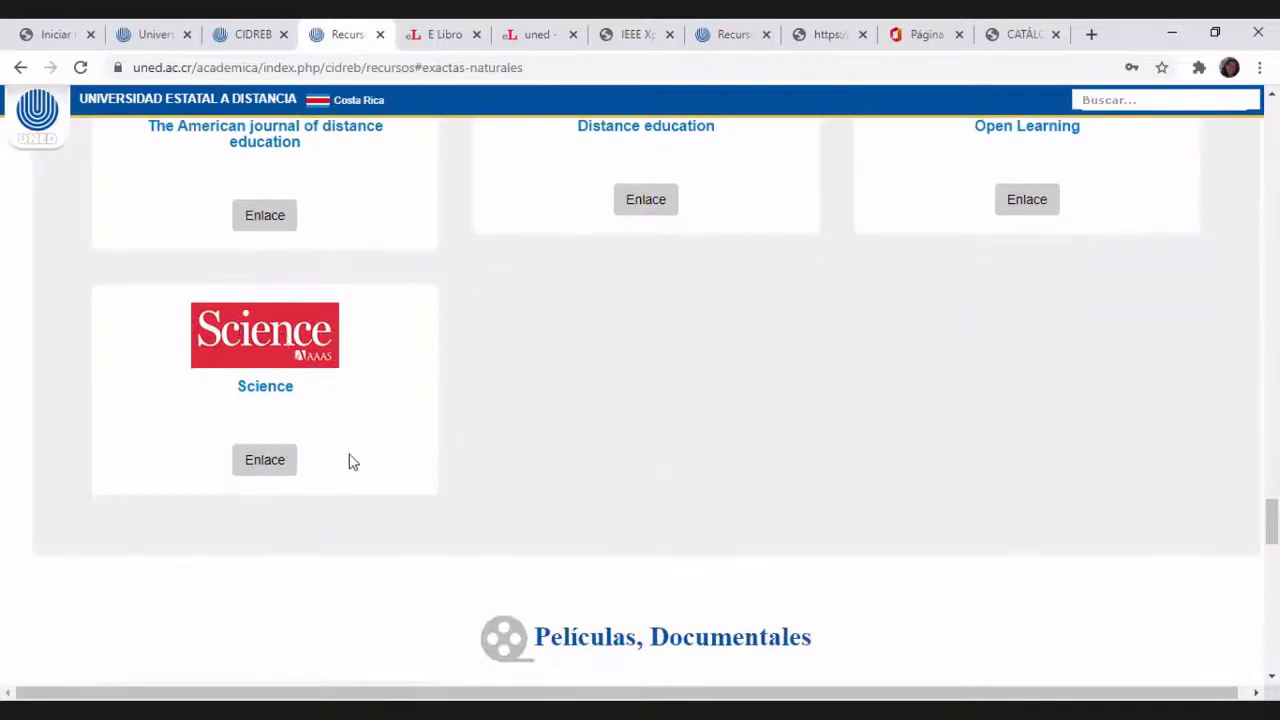
left_click(257, 470)
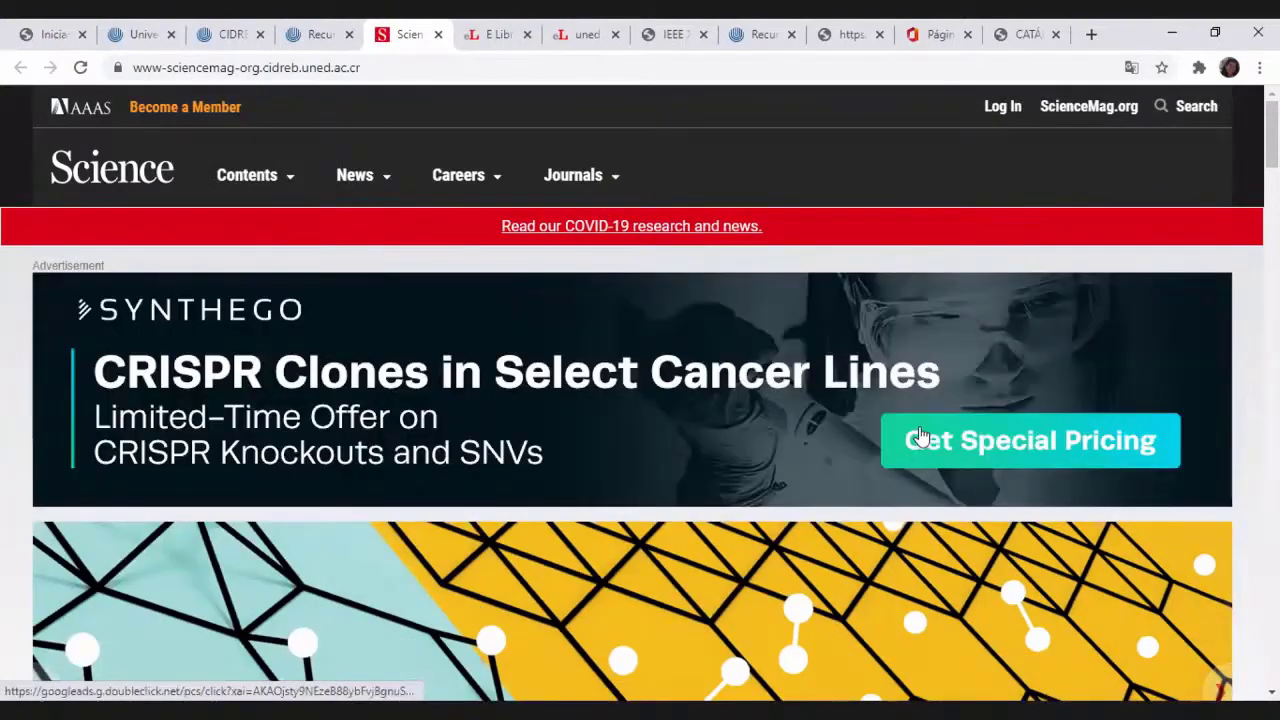
Look through the Science home page, examining its news, journal issues, featured videos, editor's picks and podcast sections
scroll(830, 343, "down", 3)
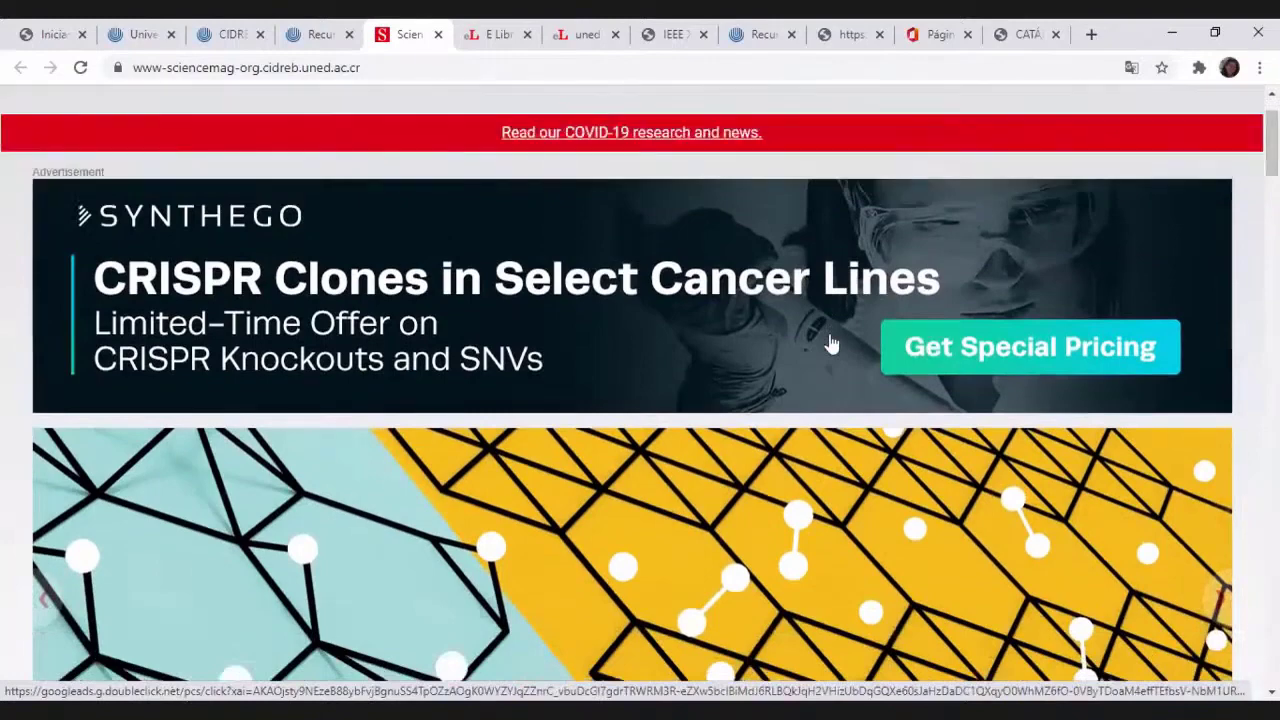
scroll(830, 343, "down", 2)
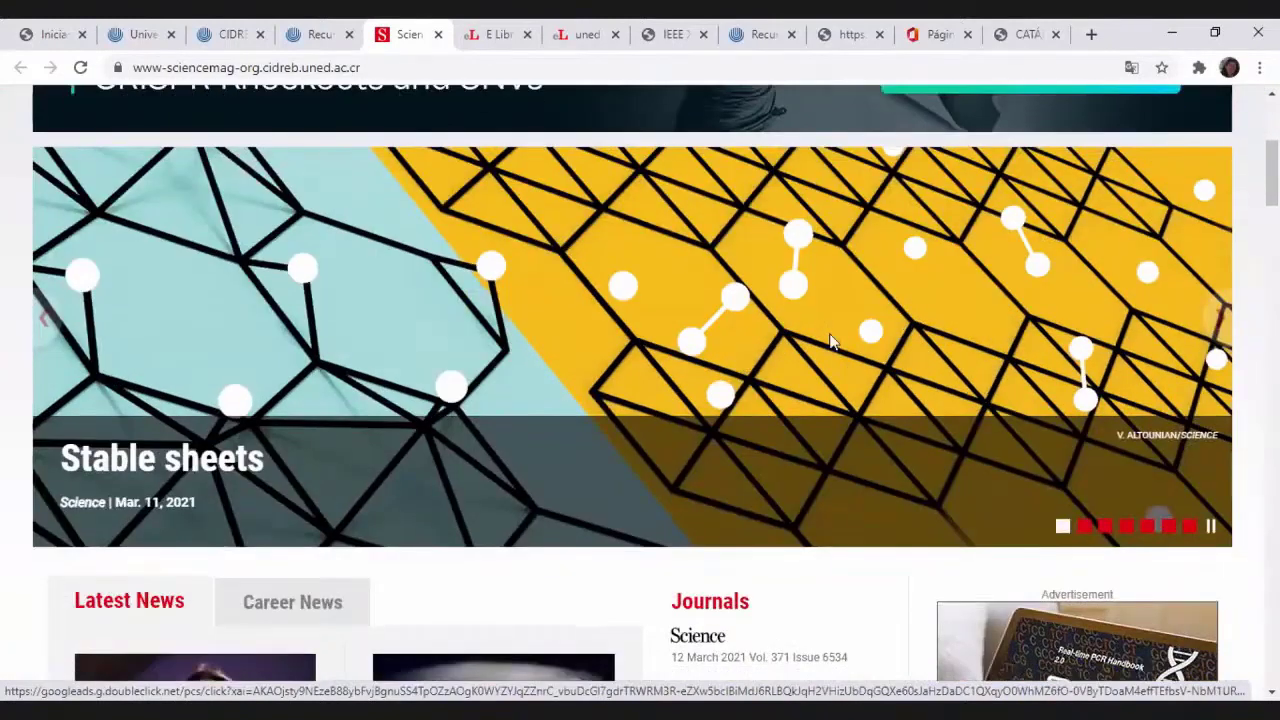
scroll(830, 335, "down", 2)
scroll(831, 337, "down", 2)
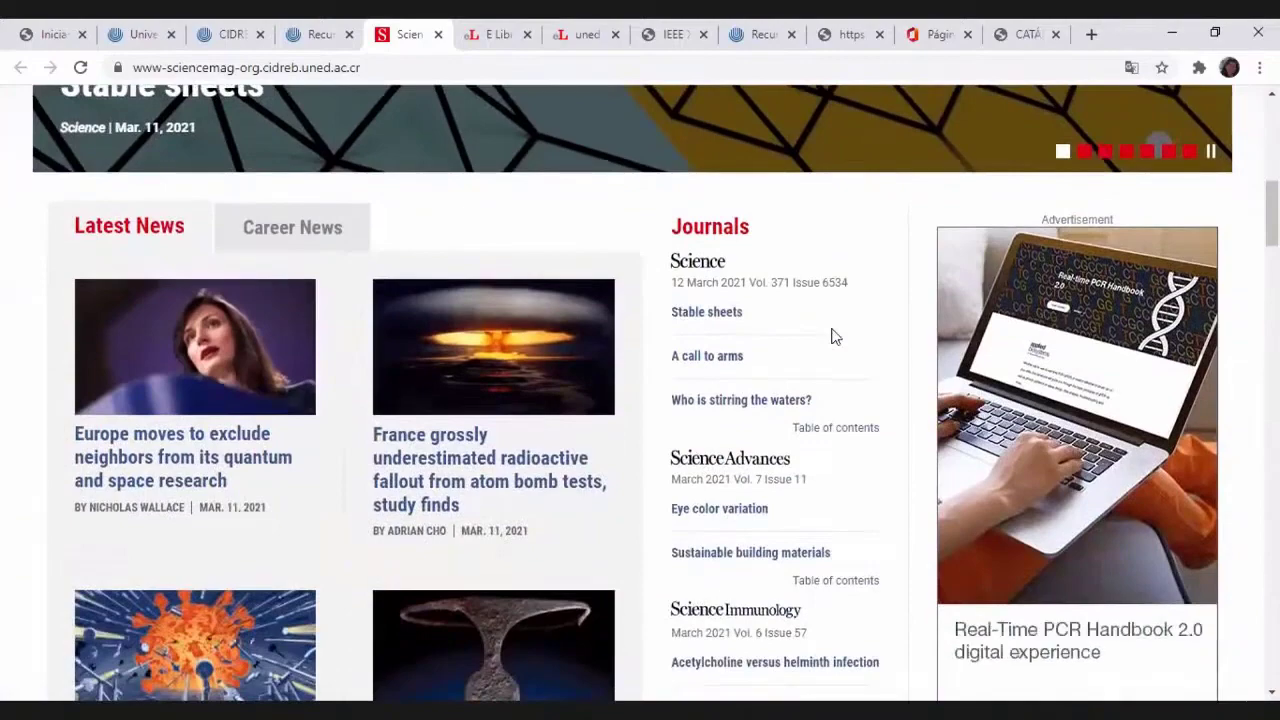
scroll(831, 337, "down", 2)
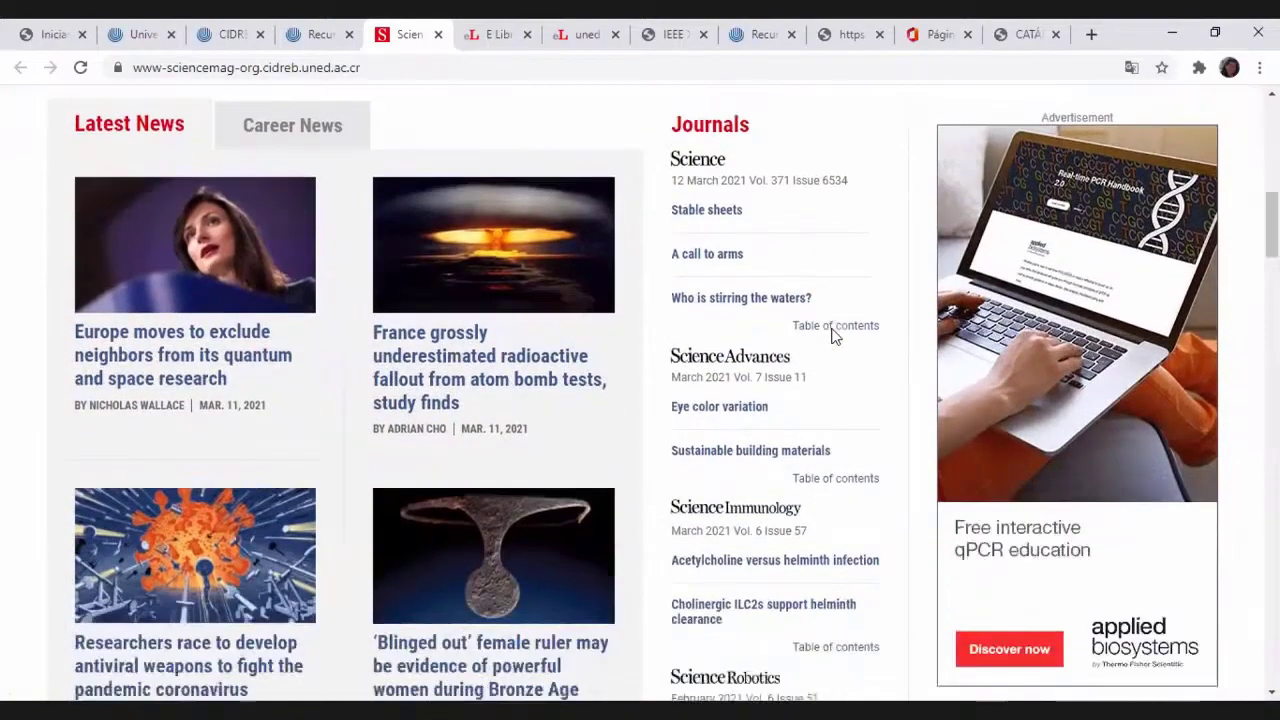
scroll(831, 337, "down", 3)
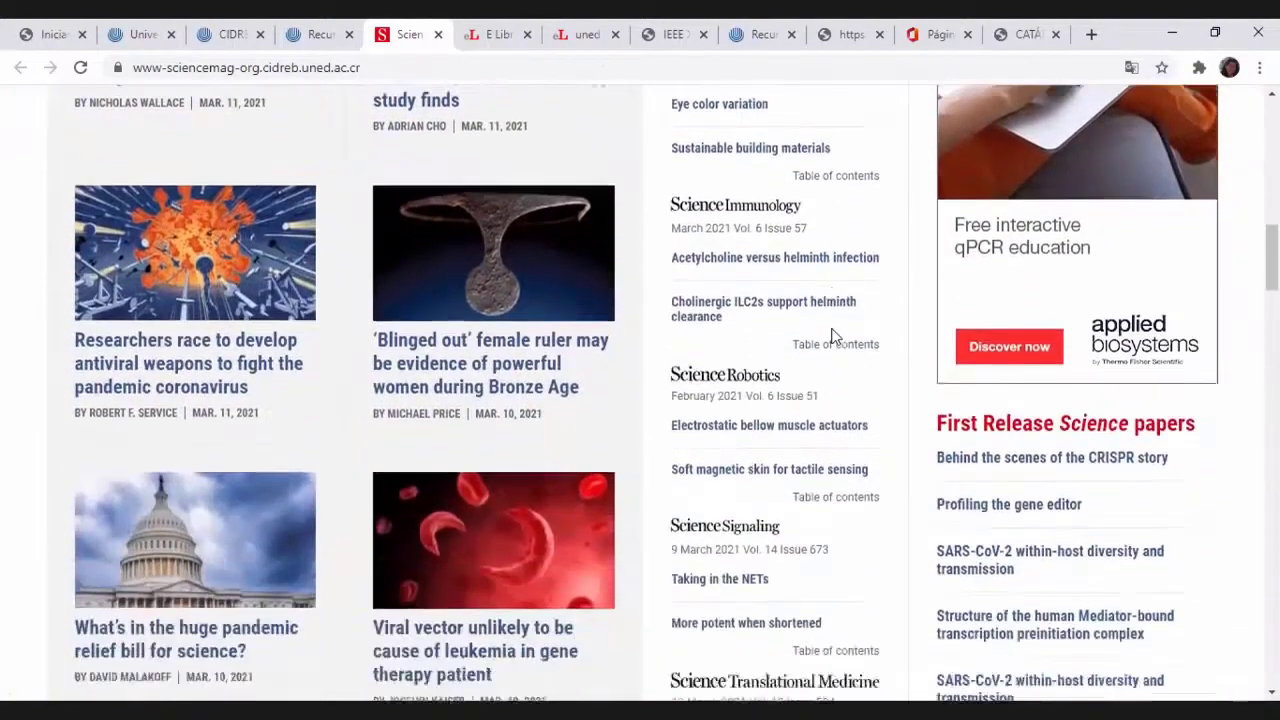
scroll(831, 337, "down", 6)
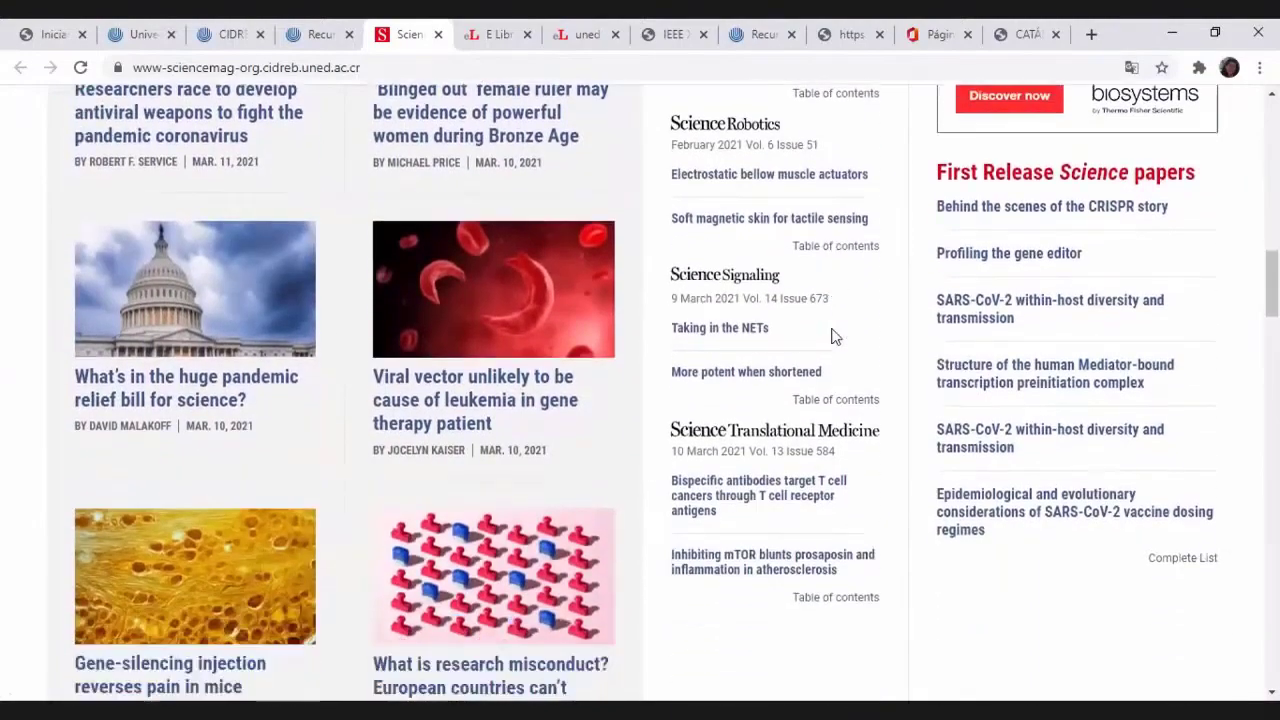
scroll(831, 337, "down", 2)
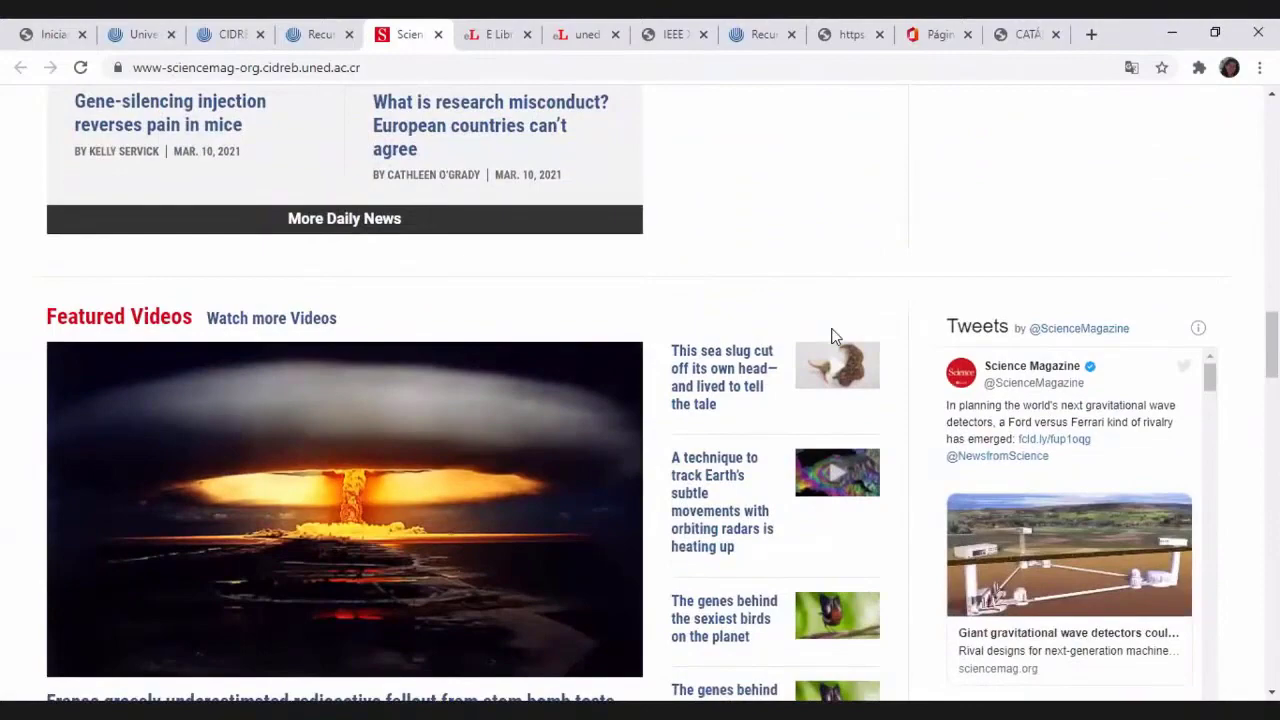
scroll(834, 337, "down", 3)
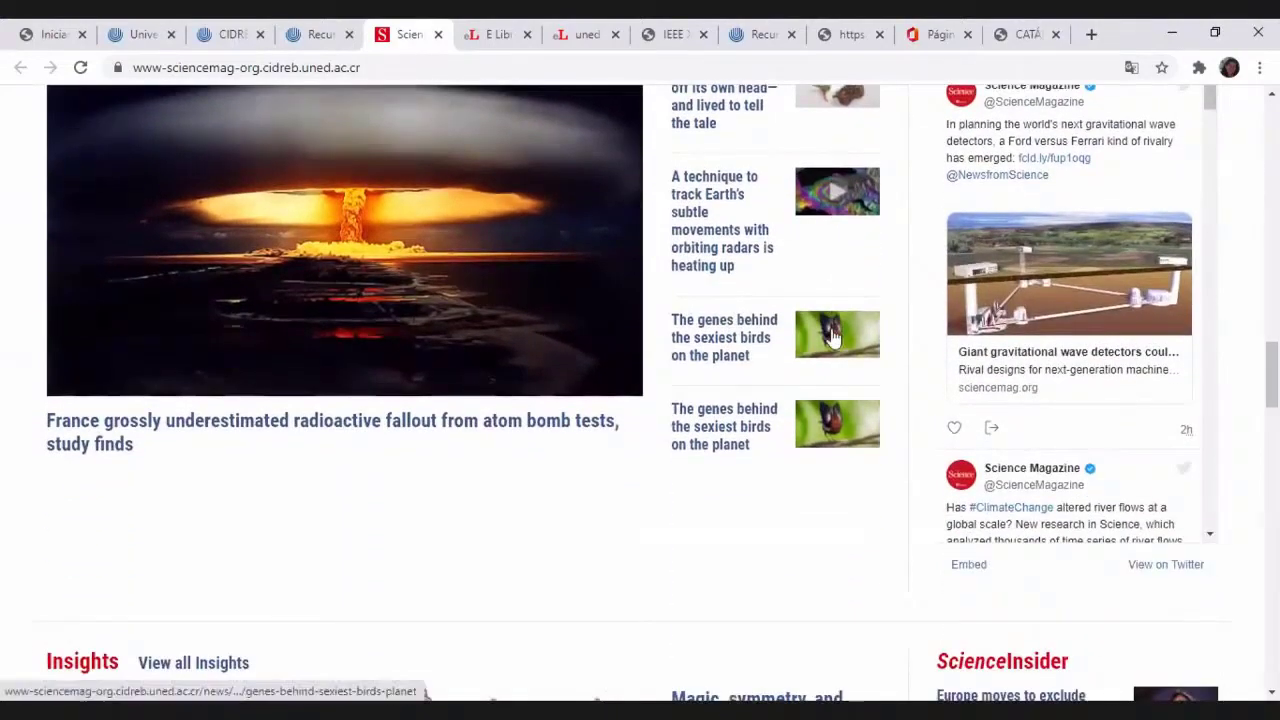
scroll(831, 337, "down", 10)
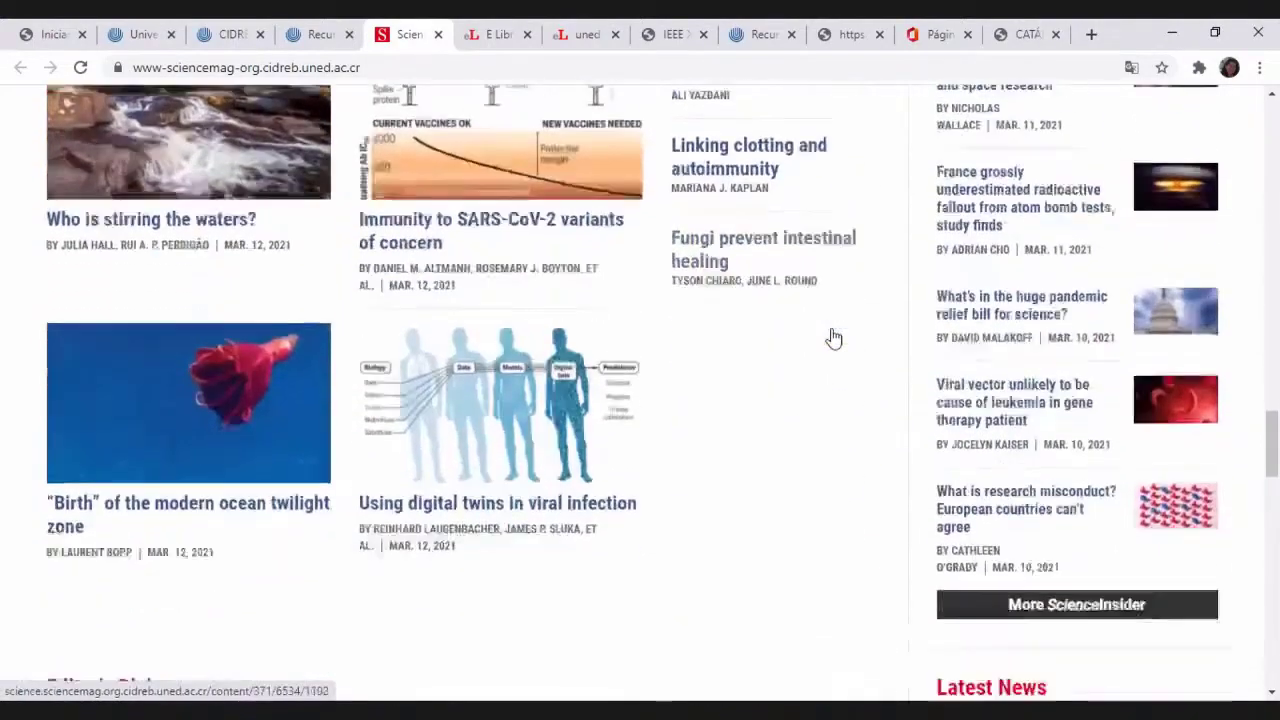
scroll(831, 337, "down", 1)
scroll(831, 337, "down", 7)
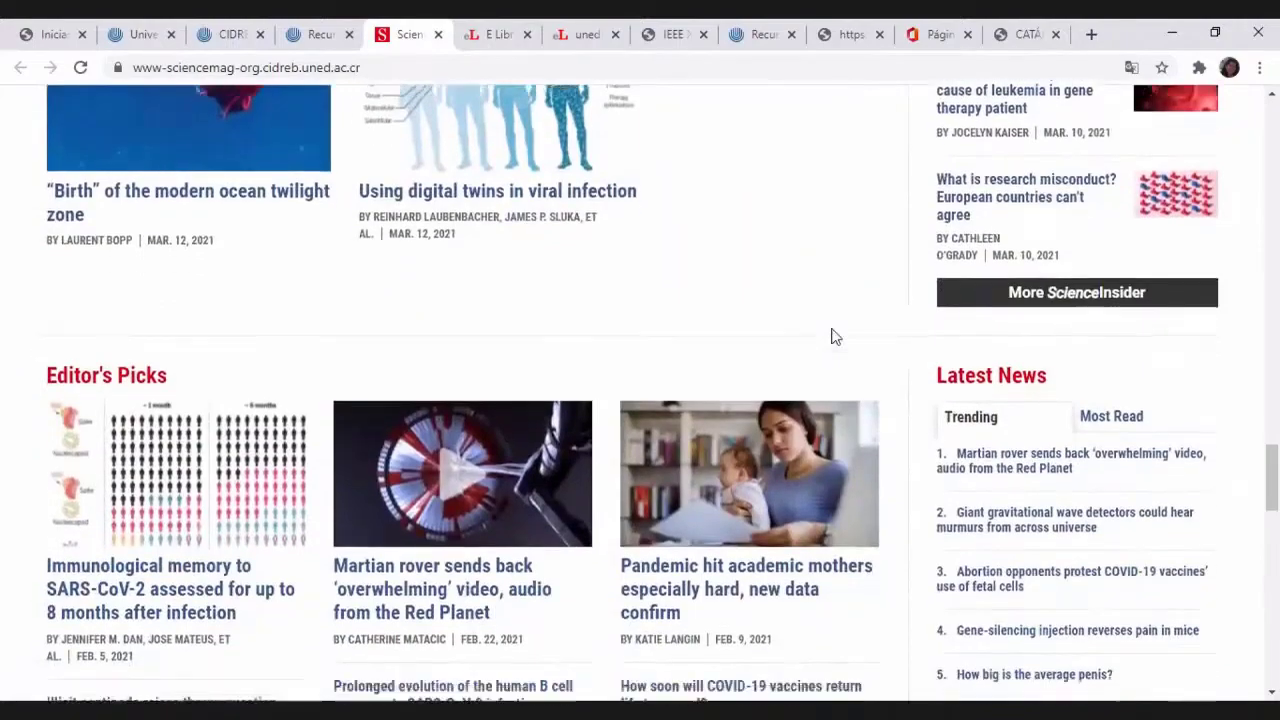
scroll(832, 330, "down", 6)
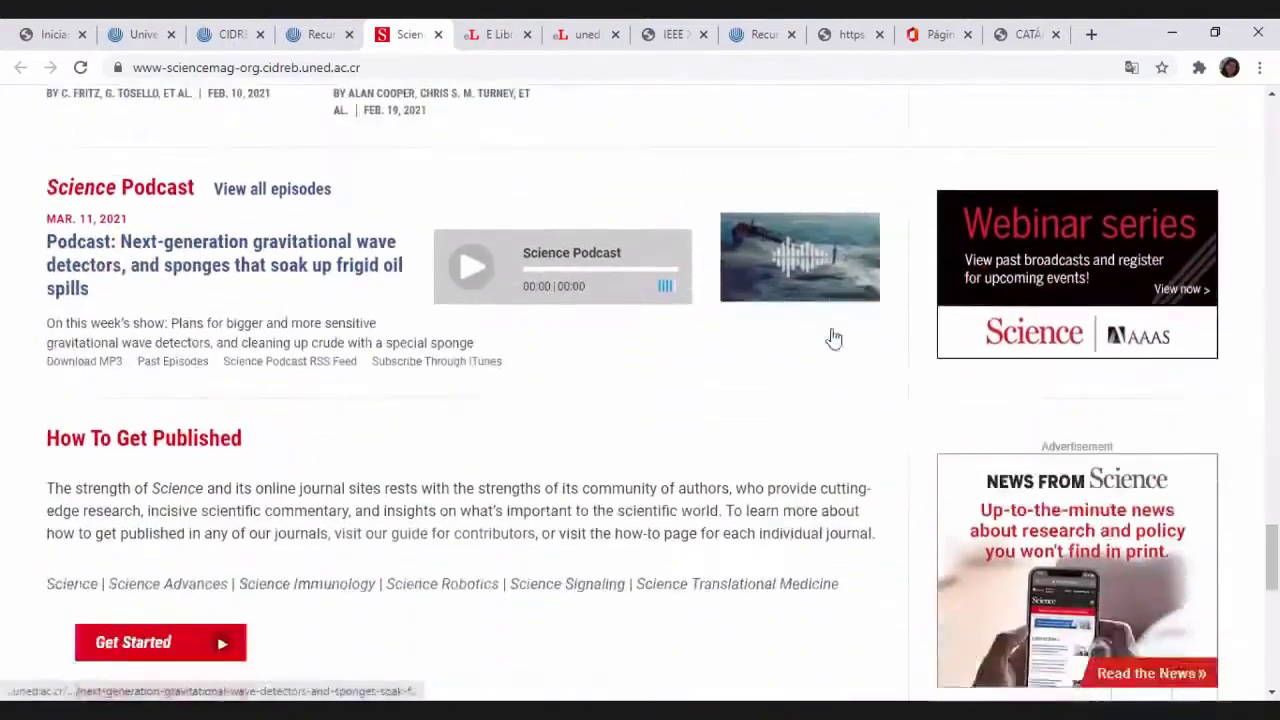
scroll(834, 338, "down", 5)
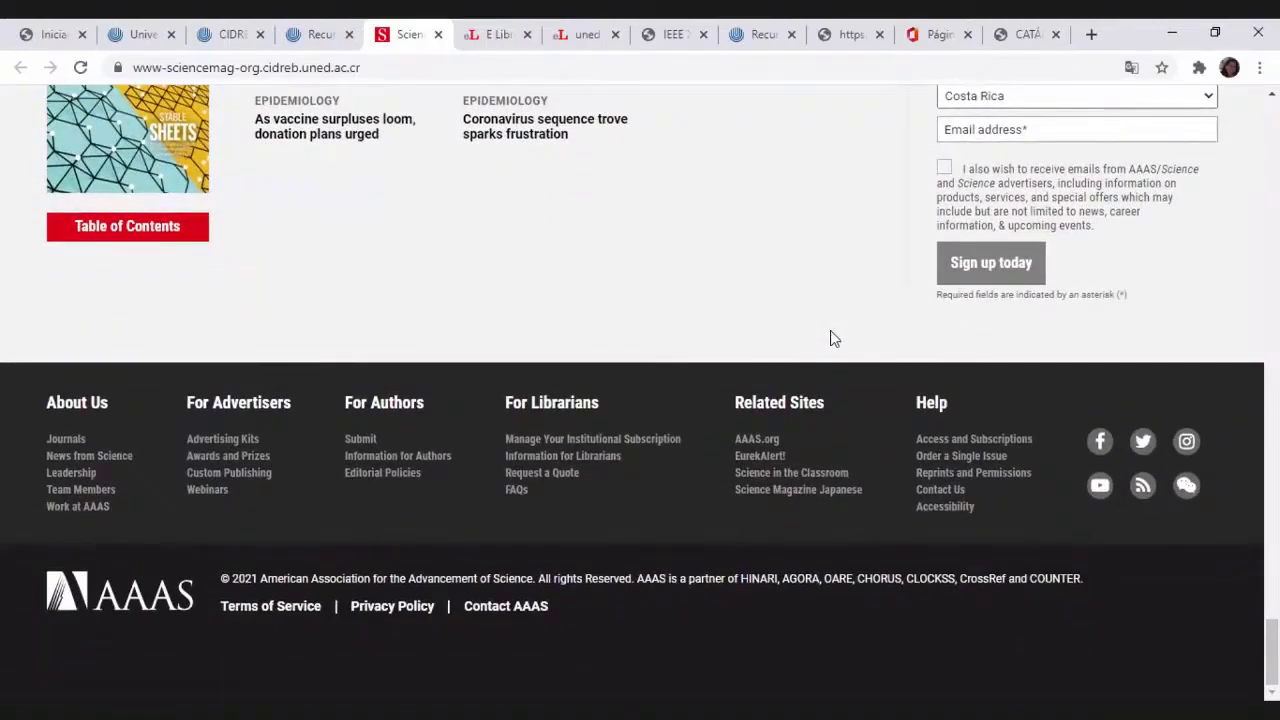
scroll(832, 340, "up", 15)
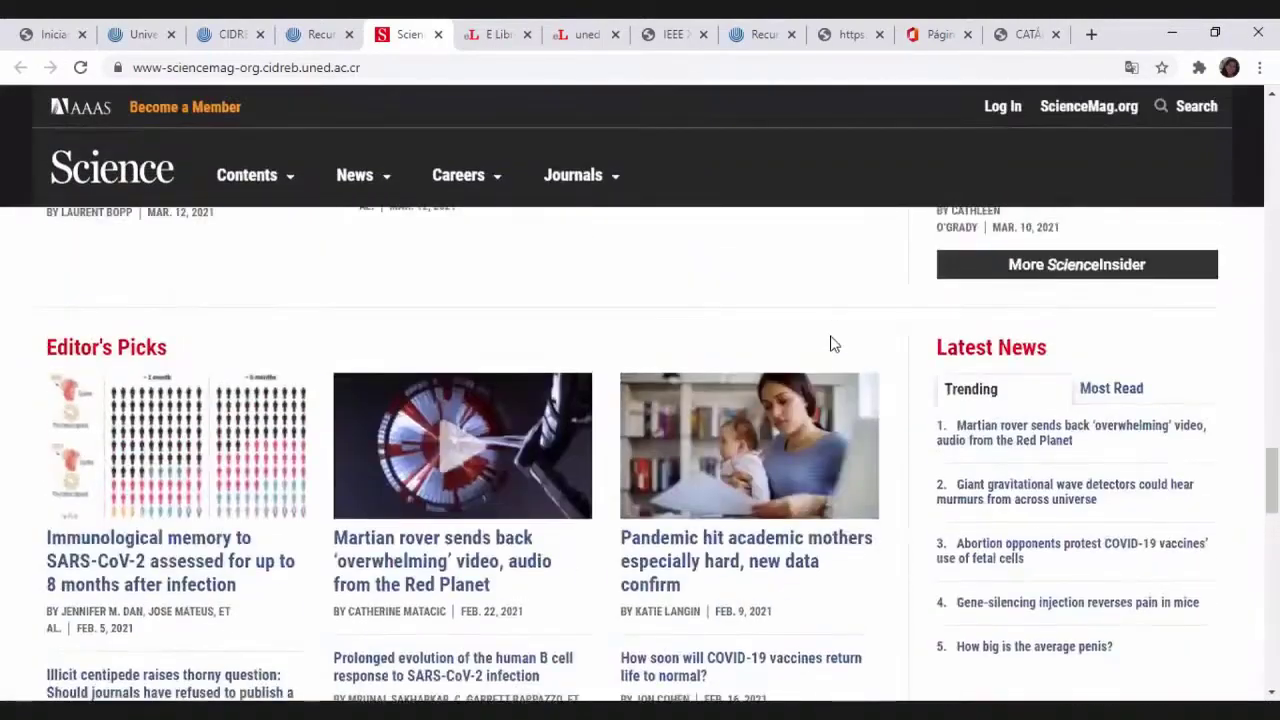
scroll(834, 342, "up", 10)
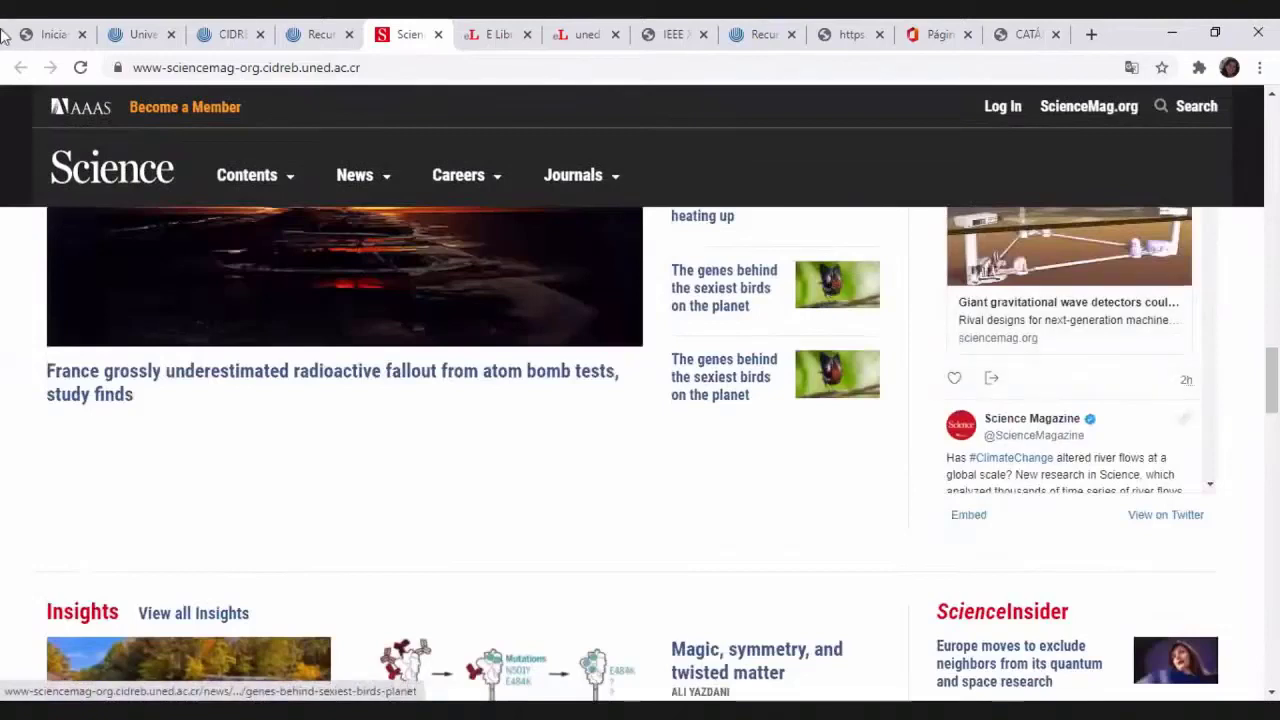
Close the Science site and open Digitalia films from the Películas, Documentales section of the library resources page
left_click(437, 34)
scroll(549, 465, "down", 3)
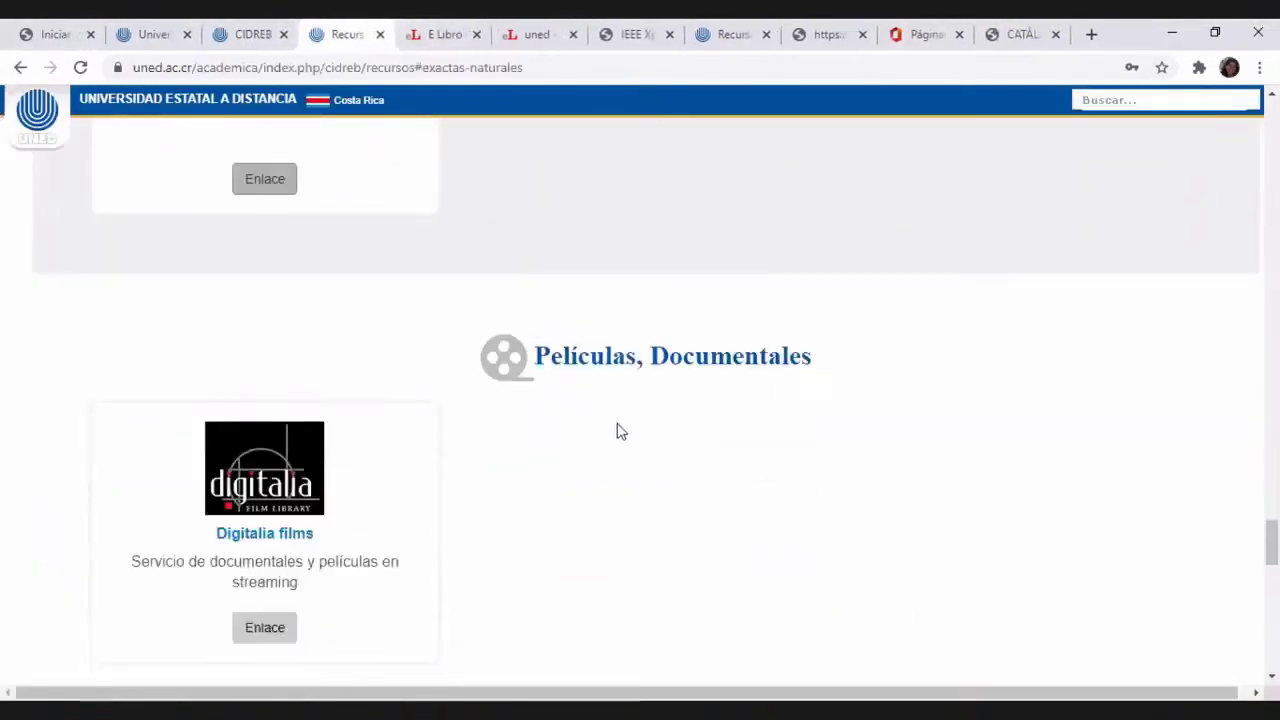
scroll(618, 431, "down", 2)
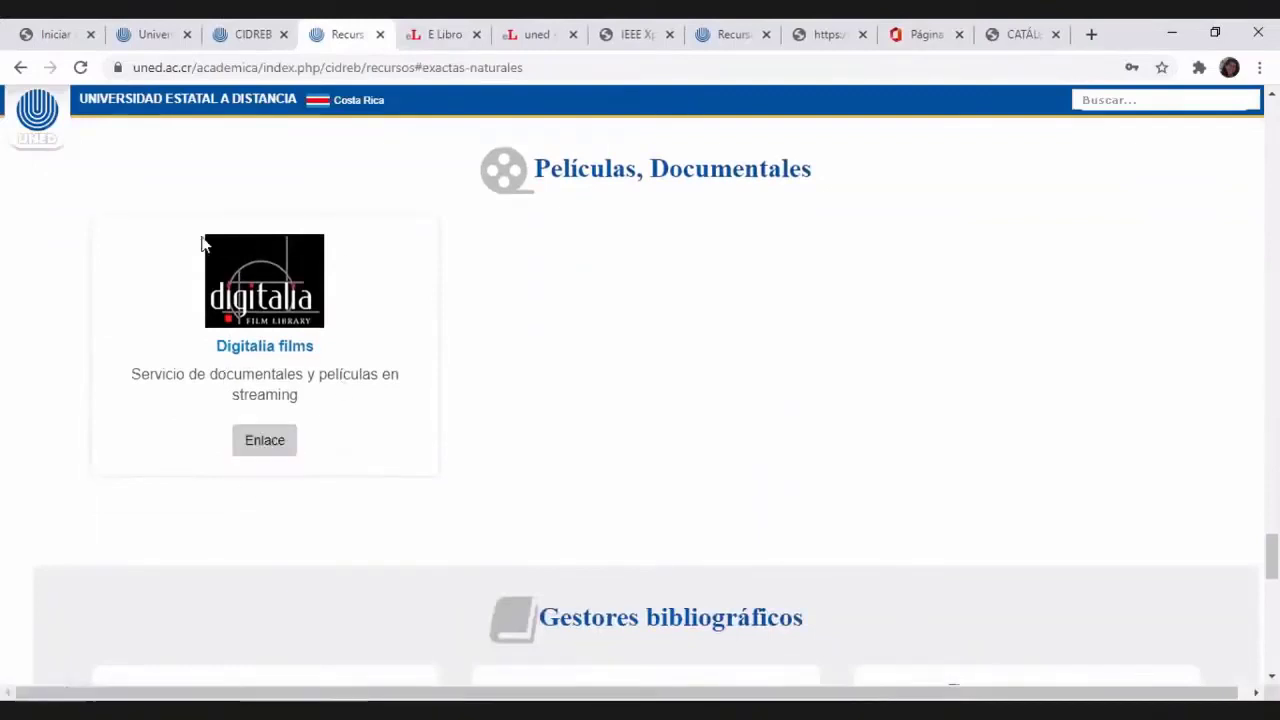
left_click(265, 447)
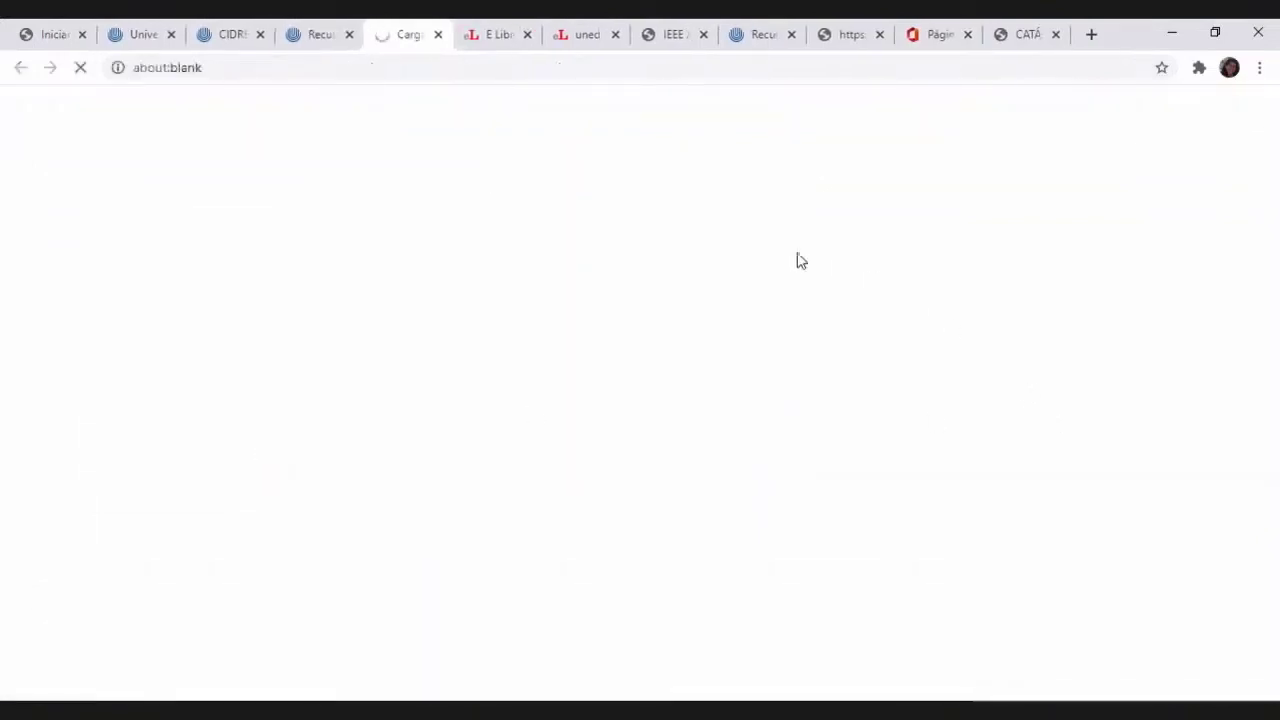
Close the two eLibro pages, the IEEE Xplore page and the duplicate library resources page
left_click(527, 34)
left_click(528, 34)
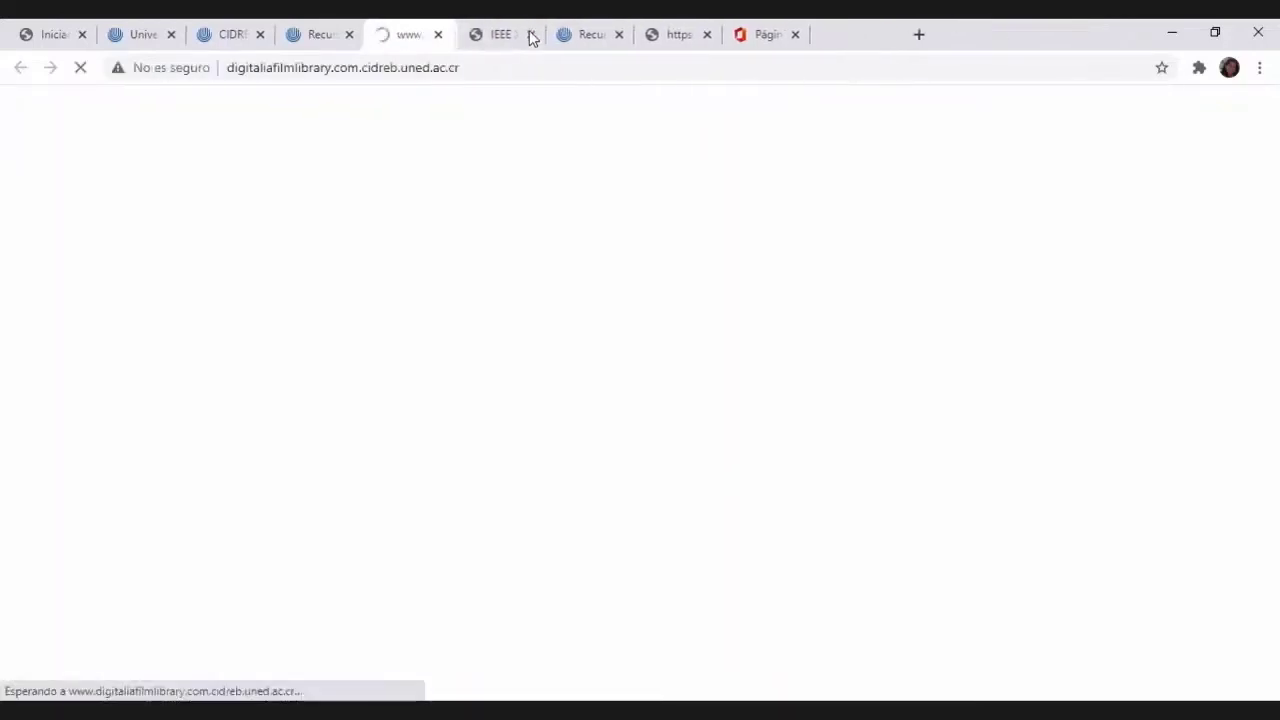
left_click(533, 35)
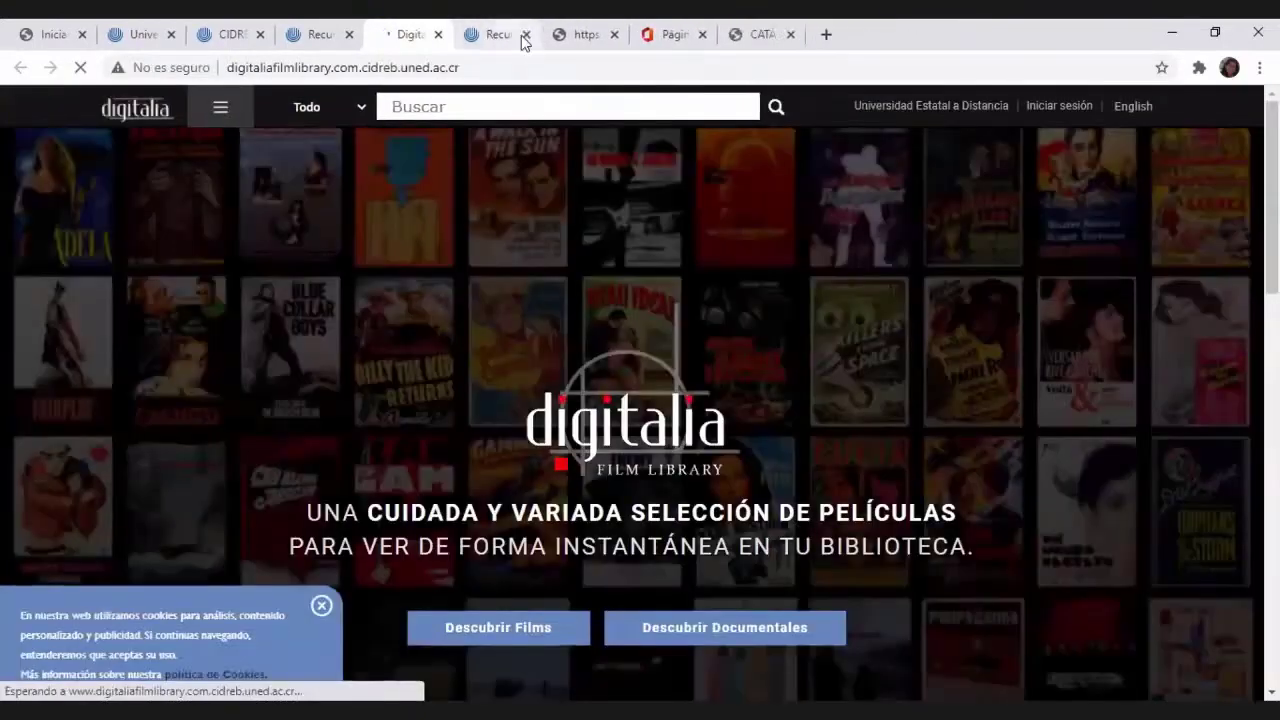
left_click(526, 34)
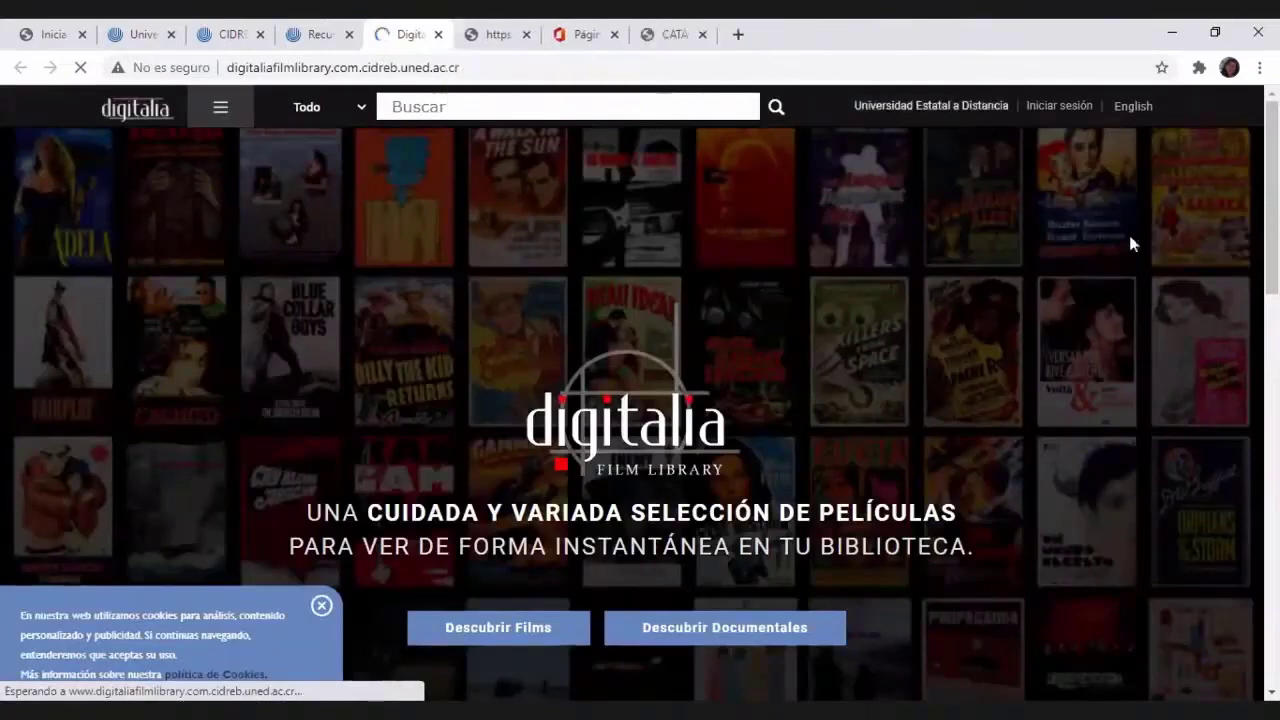
Search the Digitalia Film Library for "agua" across all content
scroll(862, 290, "down", 2)
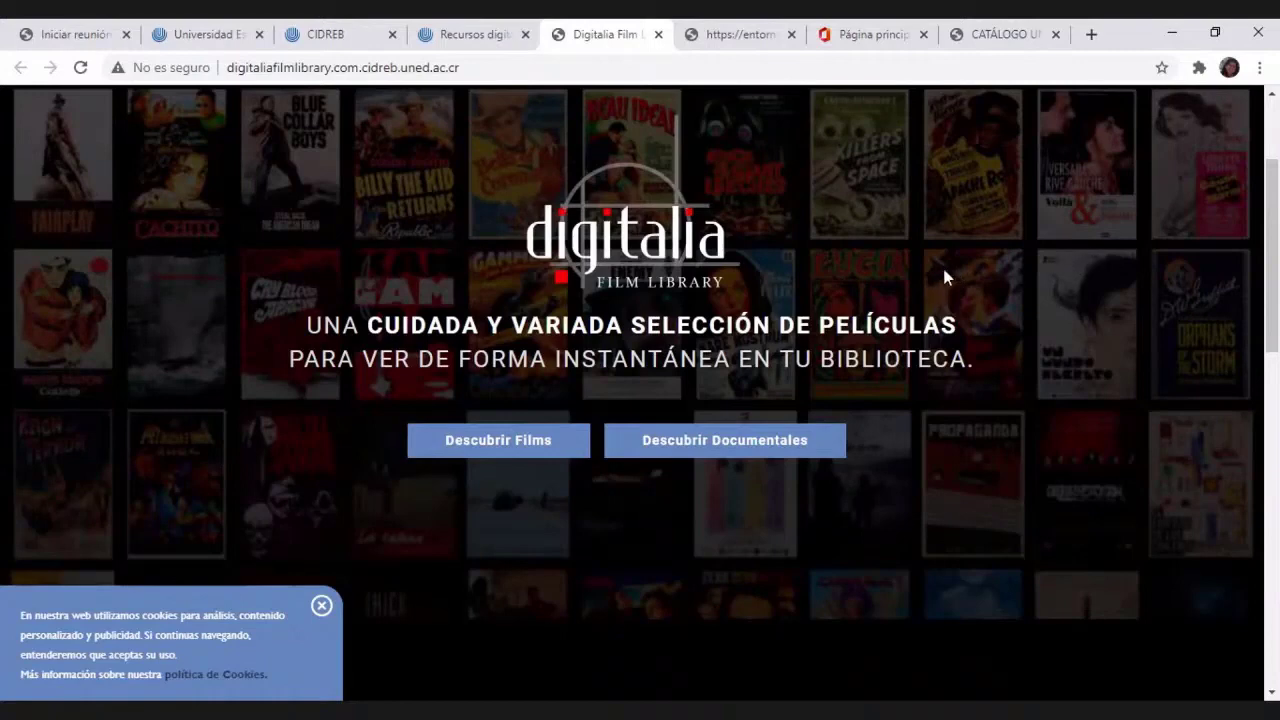
scroll(945, 269, "up", 2)
left_click(494, 110)
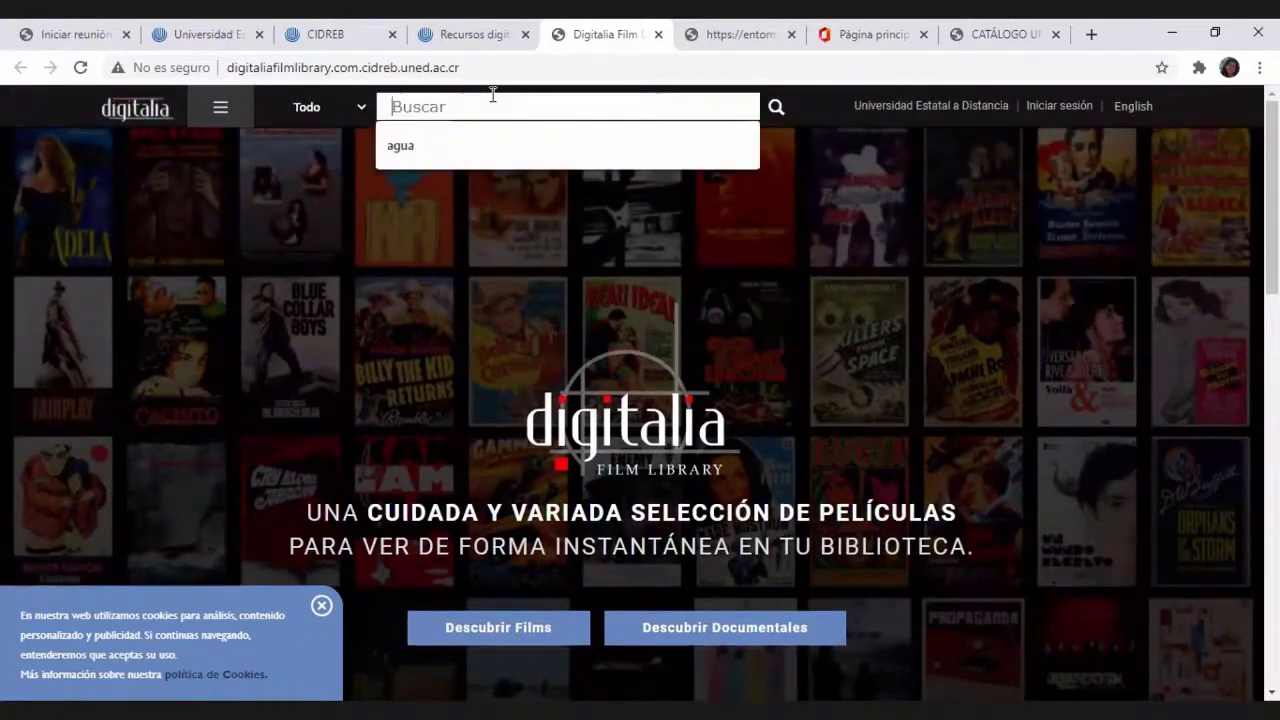
left_click(443, 146)
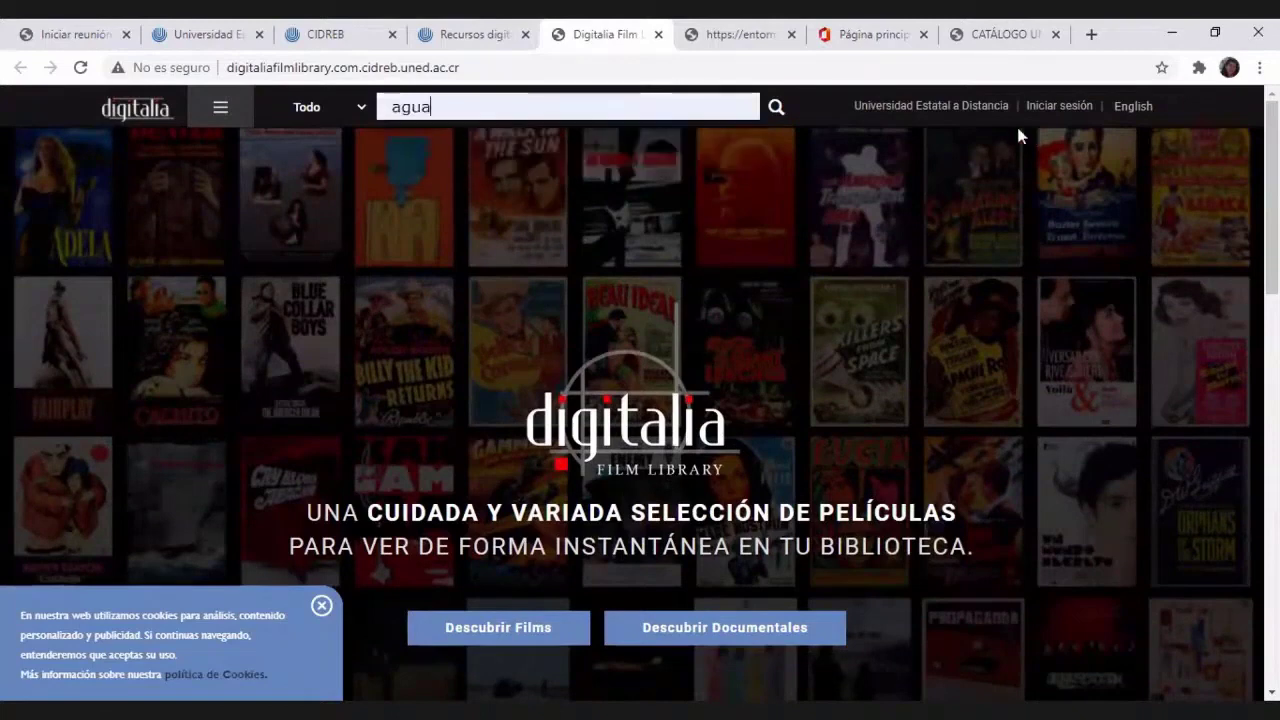
left_click(776, 106)
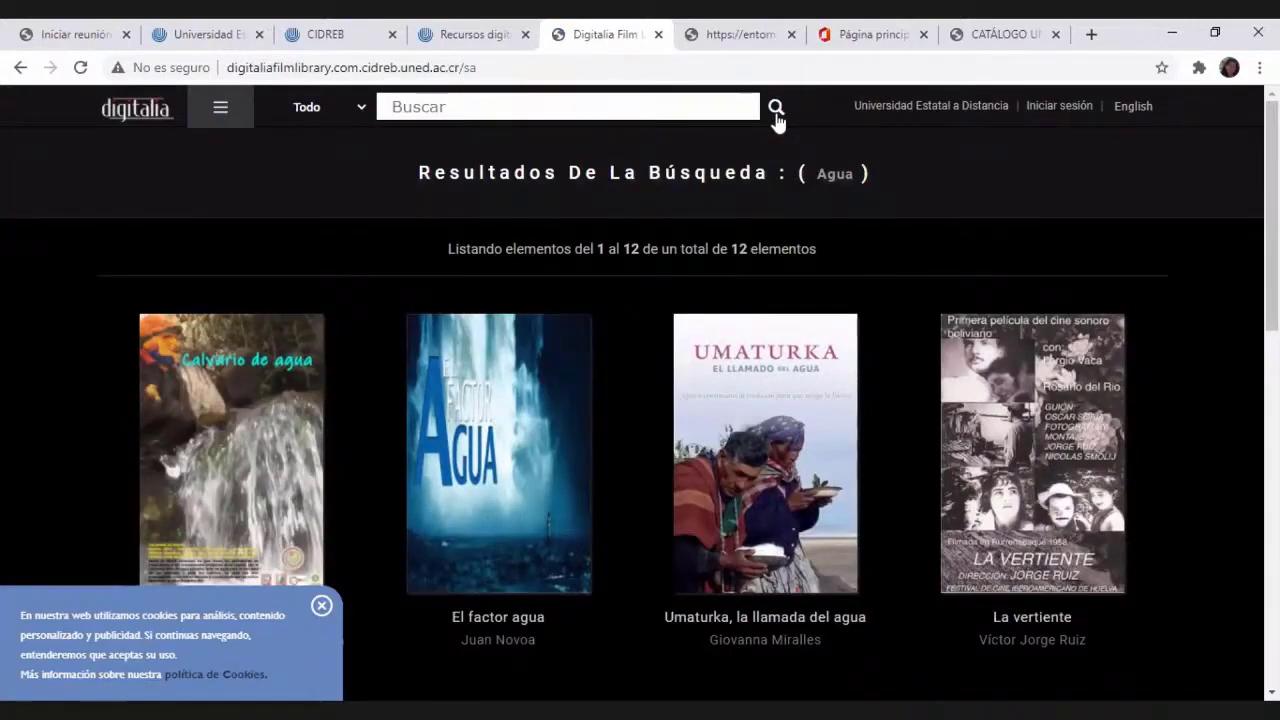
Search the Digitalia Film Library for "comunicación"
left_click(464, 112)
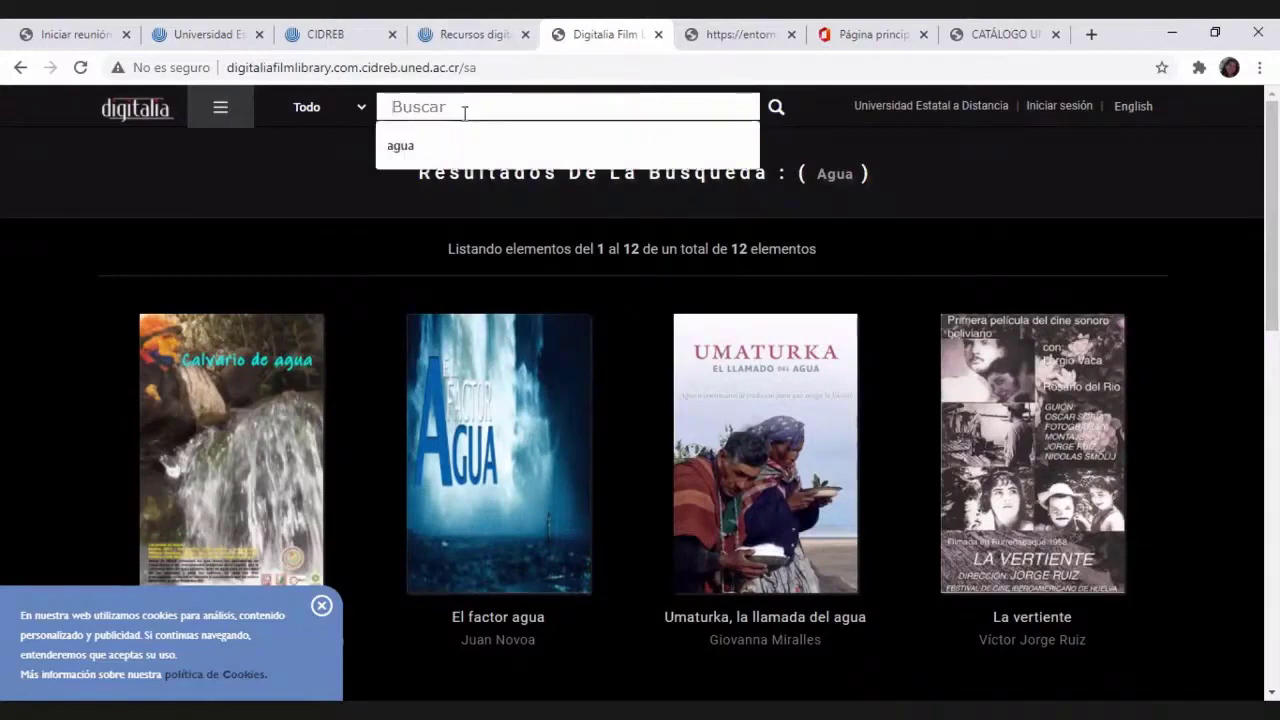
type("c")
type("nicación")
key("Return")
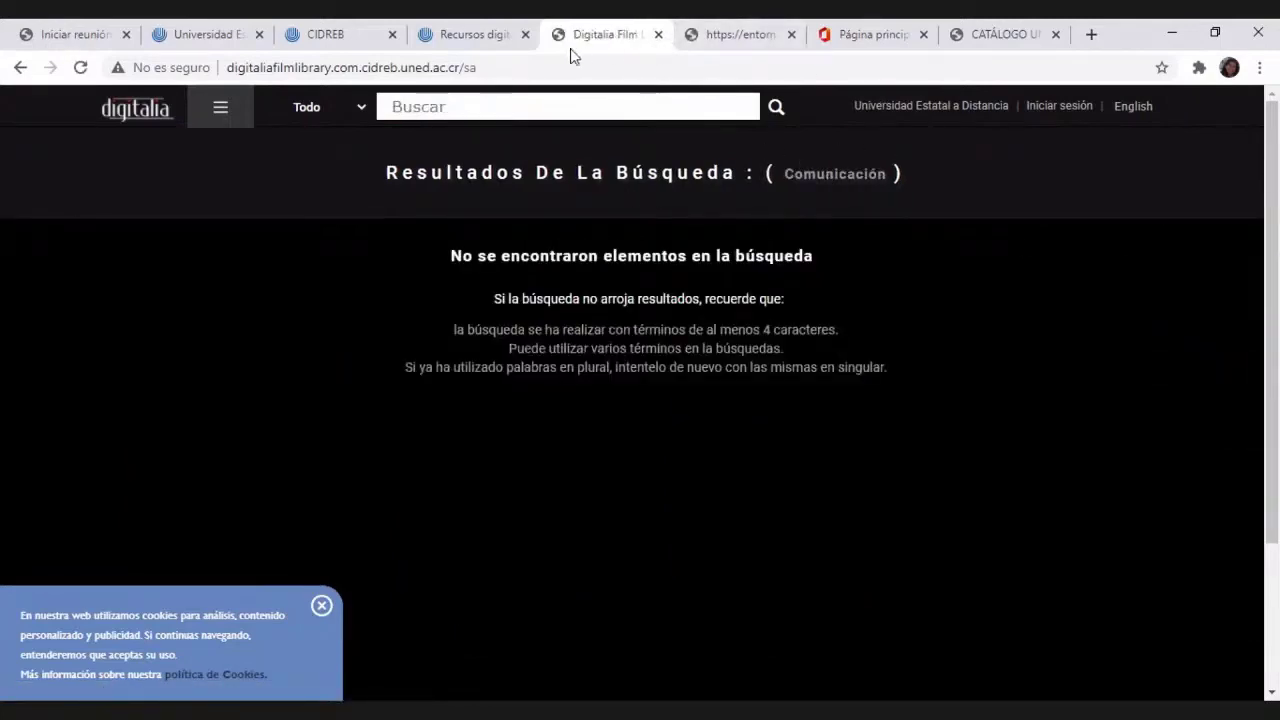
Close the Digitalia Film Library and go to the Gestores bibliográficos section of the library resources page
left_click(659, 36)
scroll(672, 289, "down", 1)
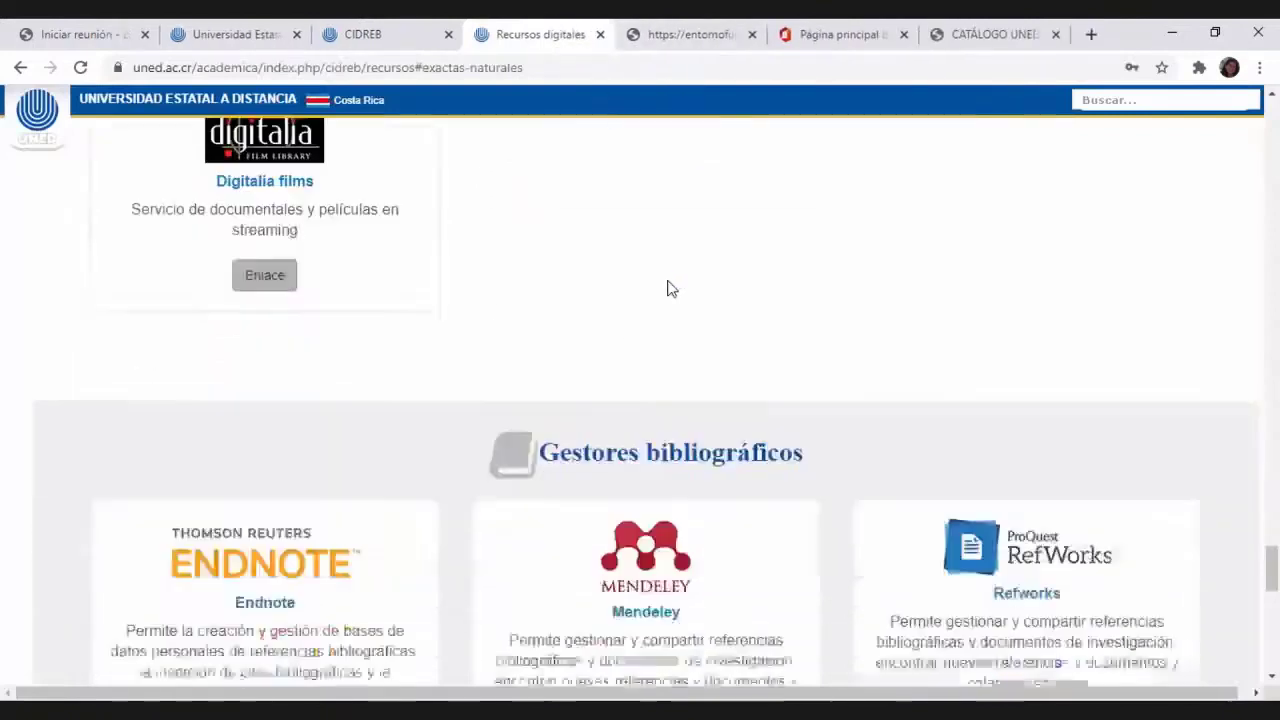
scroll(672, 289, "down", 3)
scroll(954, 240, "down", 1)
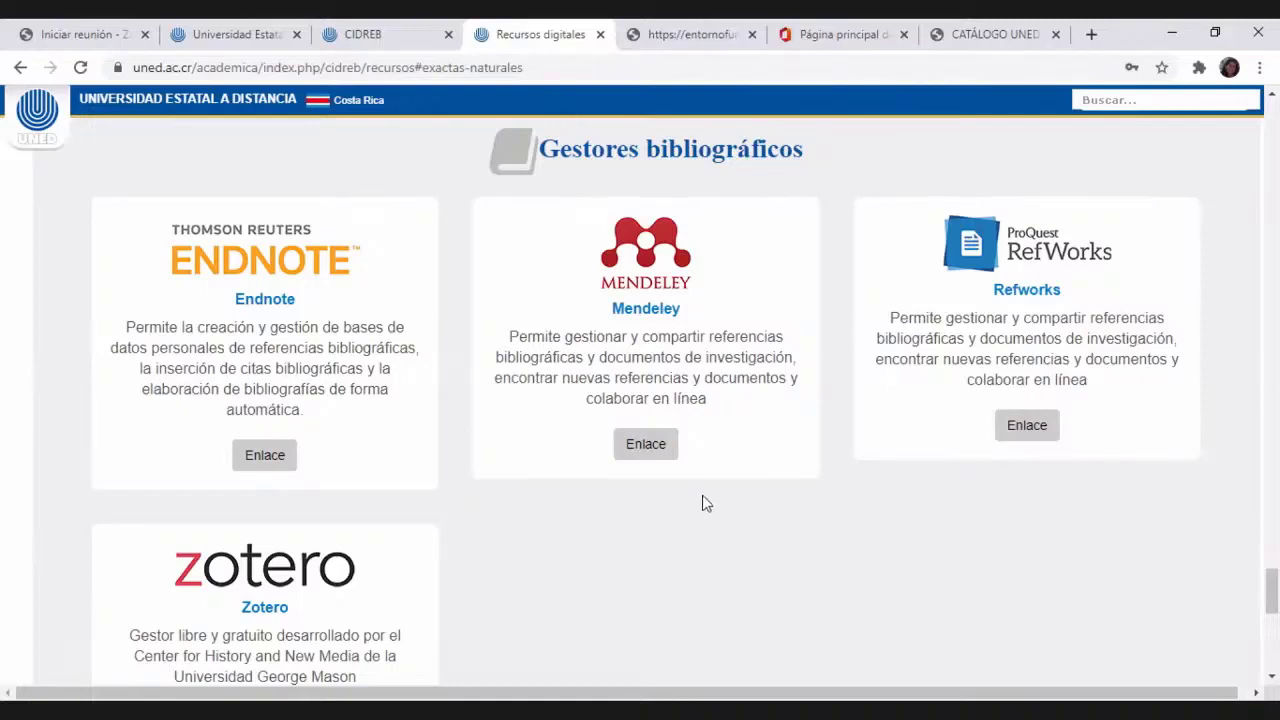
scroll(757, 524, "down", 1)
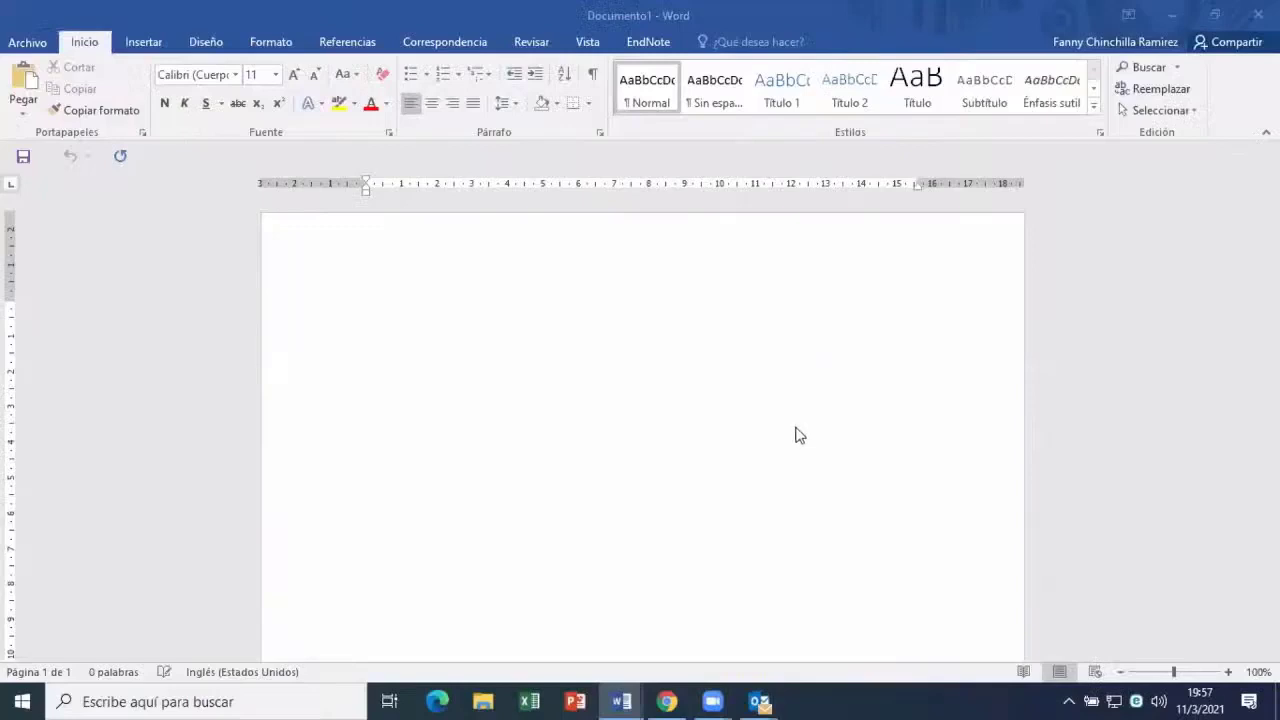
Switch to the blank Word document and open EndNote's full list of citation styles
left_click(437, 22)
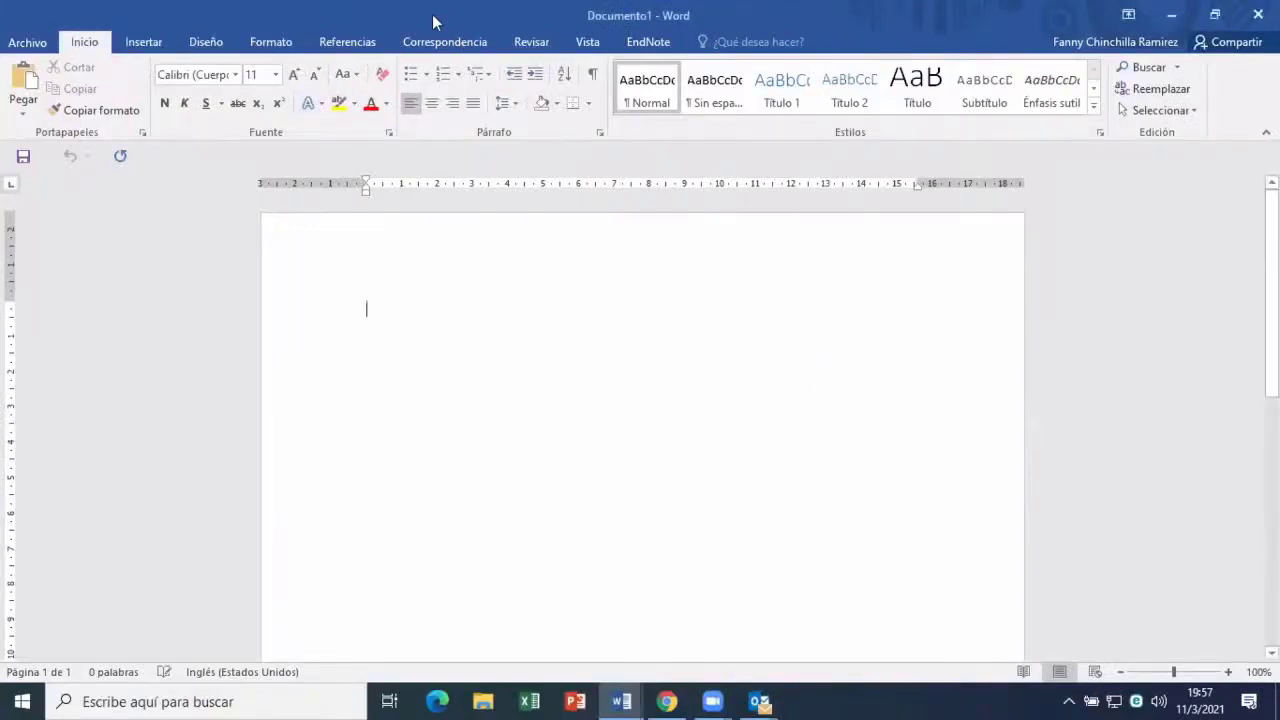
double_click(433, 22)
left_click(927, 22)
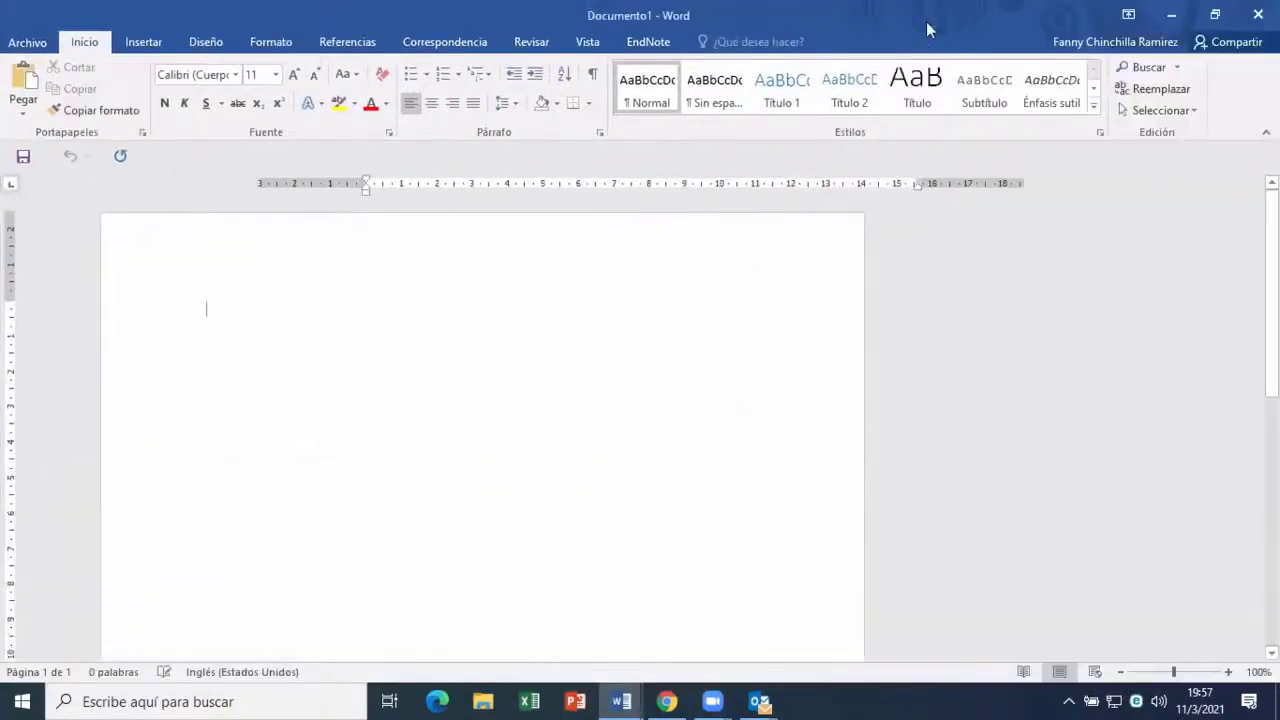
left_click(664, 45)
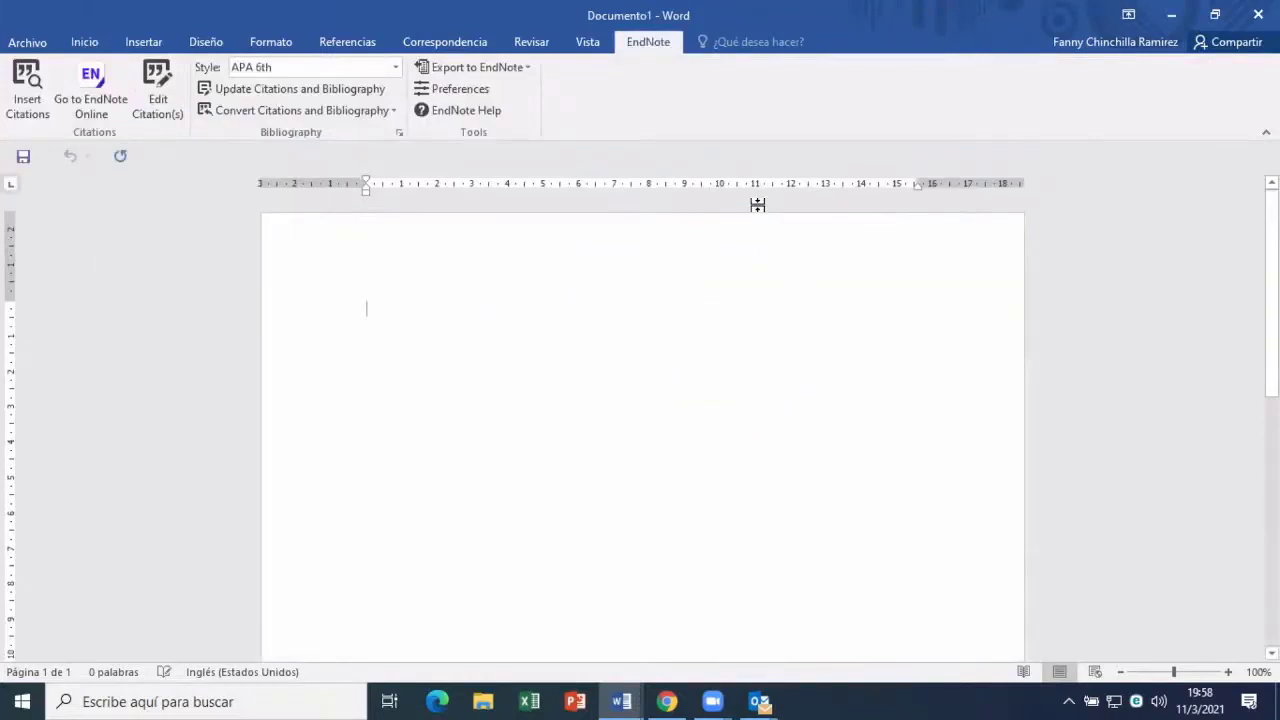
left_click(396, 67)
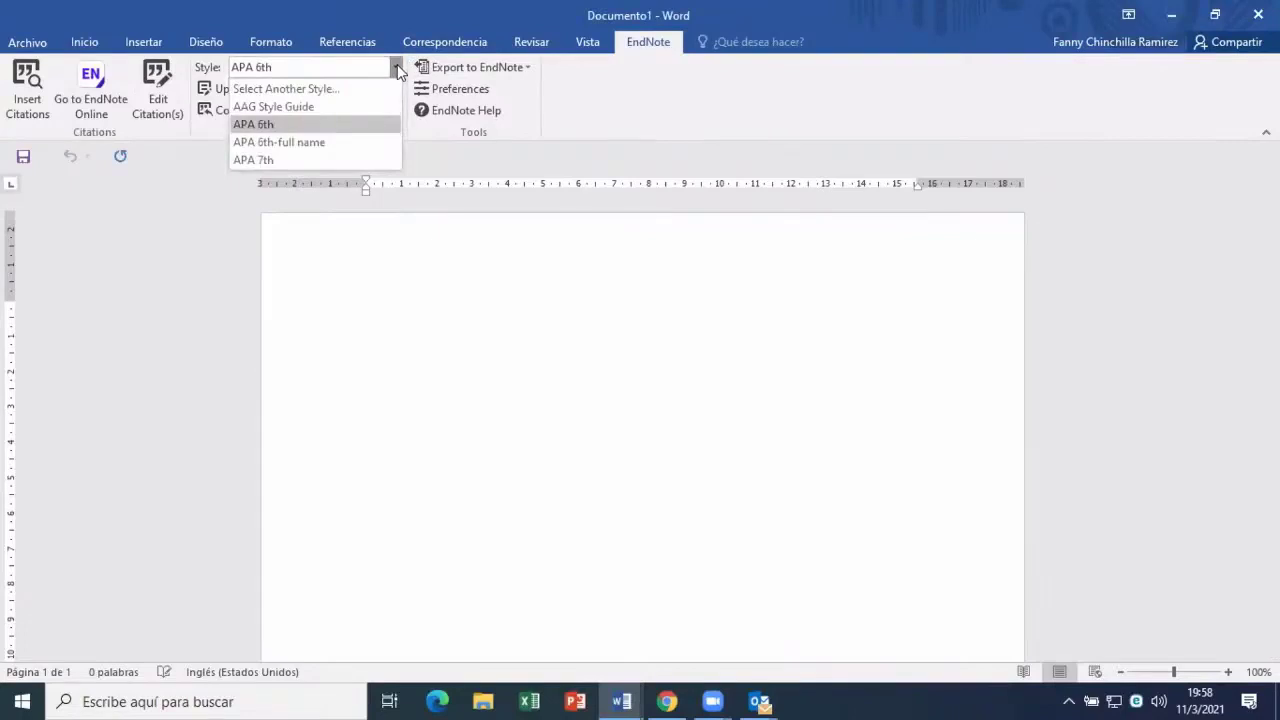
left_click(303, 89)
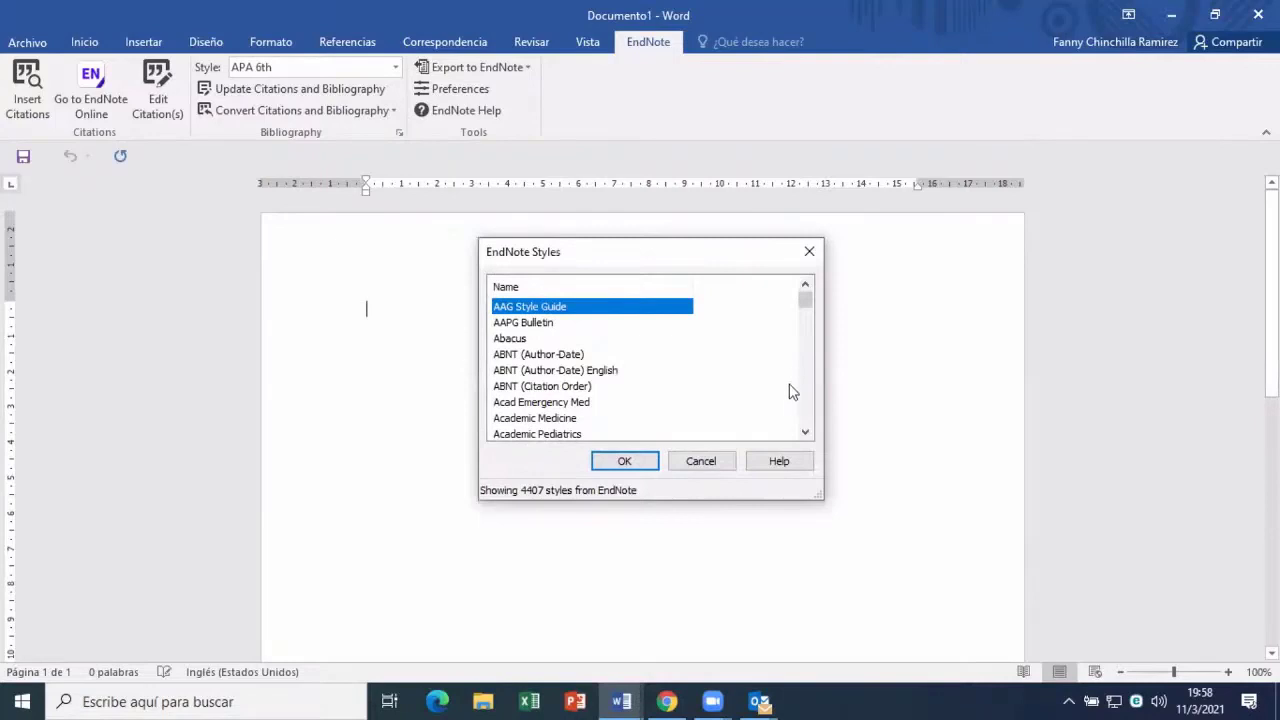
Find the APA styles in the EndNote Styles list and apply APA 6th as the citation style
mouse_move(807, 305)
left_mouse_down()
mouse_move(808, 334)
mouse_move(806, 296)
left_mouse_up()
scroll(689, 354, "up", 10)
scroll(689, 354, "down", 6)
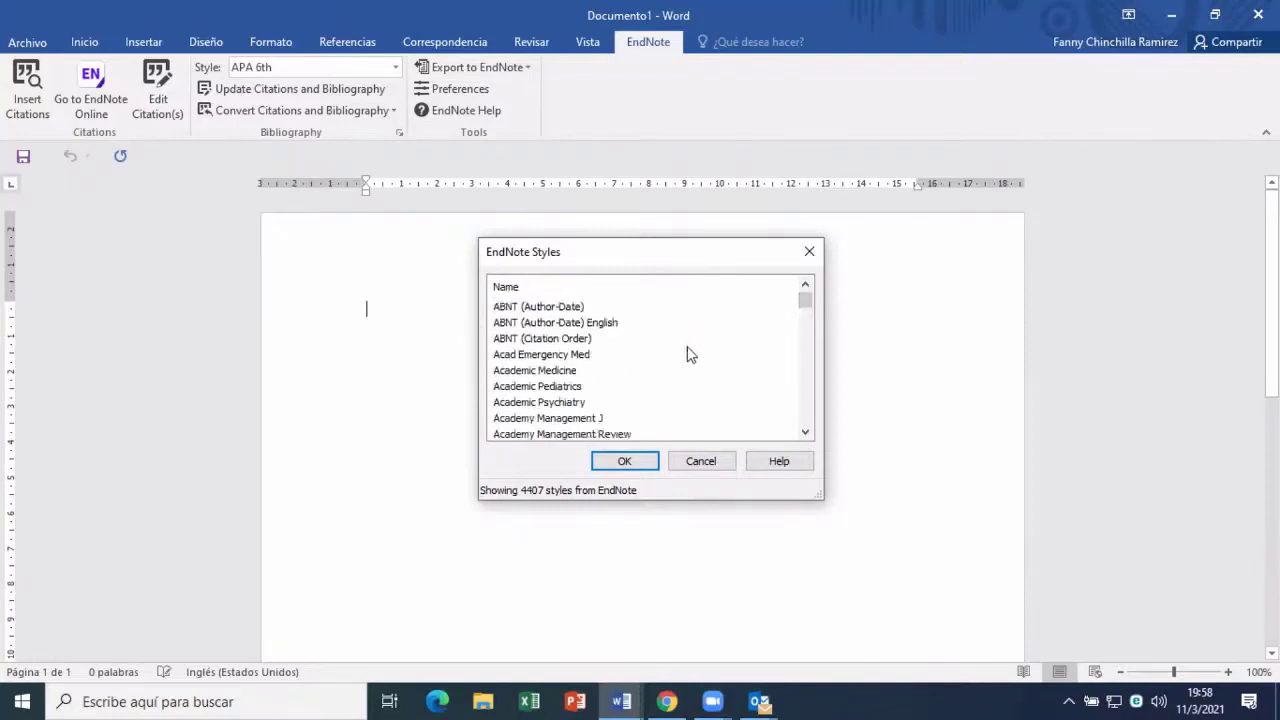
scroll(689, 354, "down", 2)
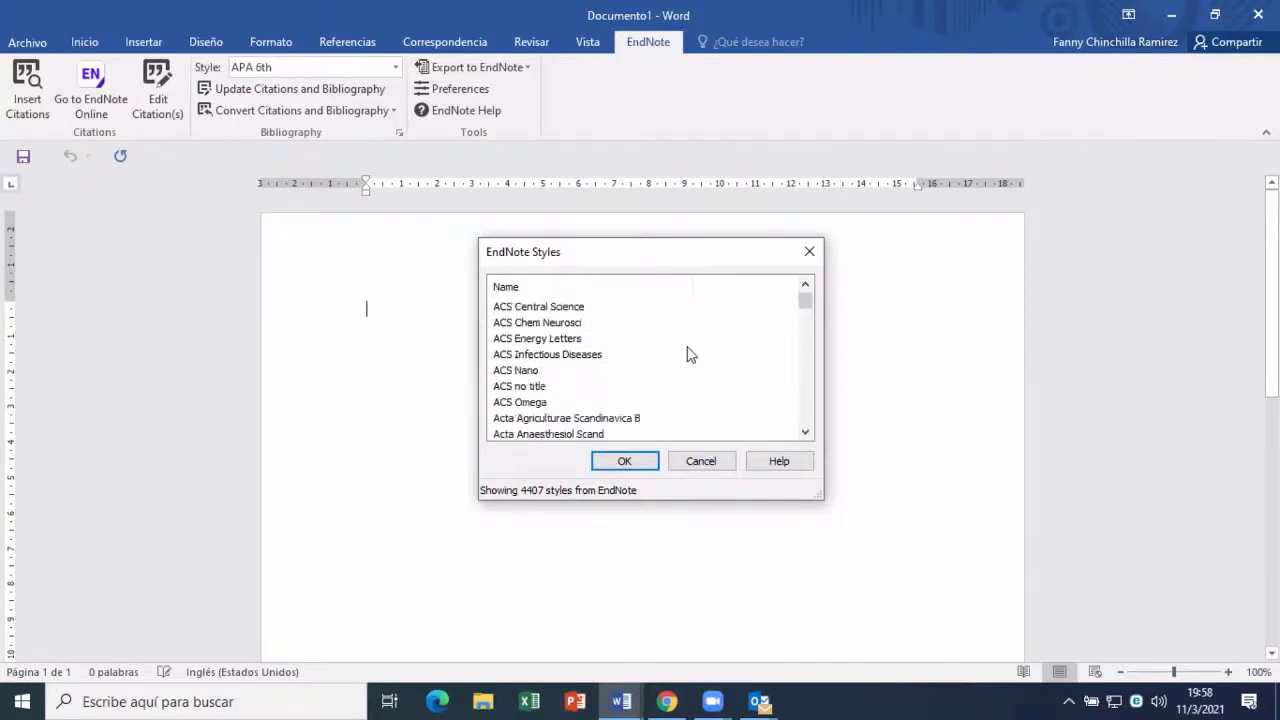
scroll(689, 354, "down", 2)
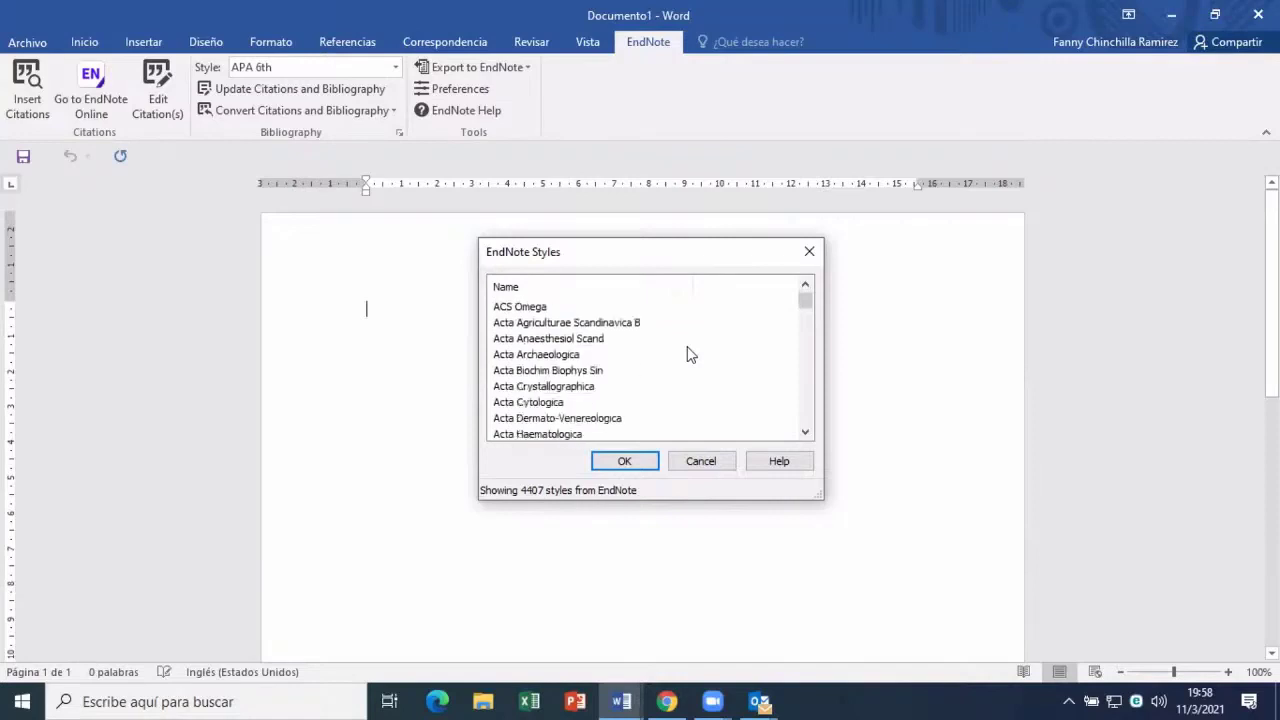
scroll(695, 354, "down", 1)
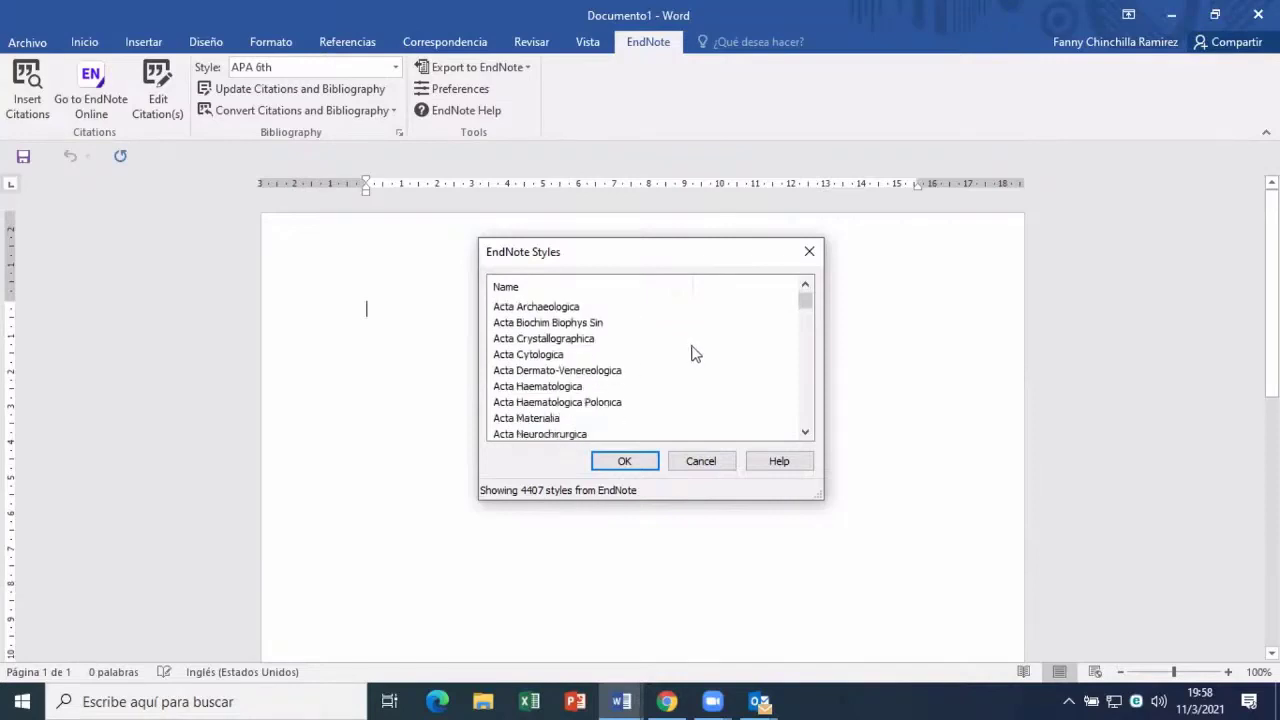
scroll(700, 356, "down", 5)
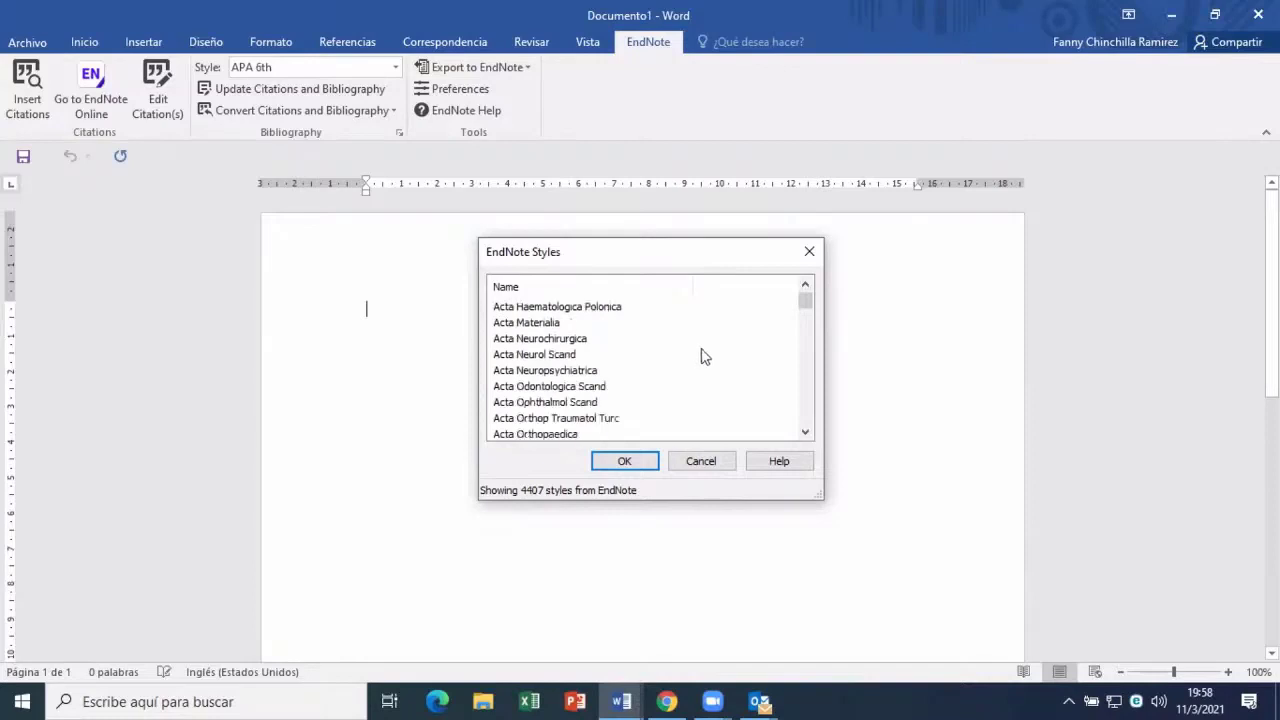
left_click_drag(805, 433, 807, 437)
left_click(807, 437)
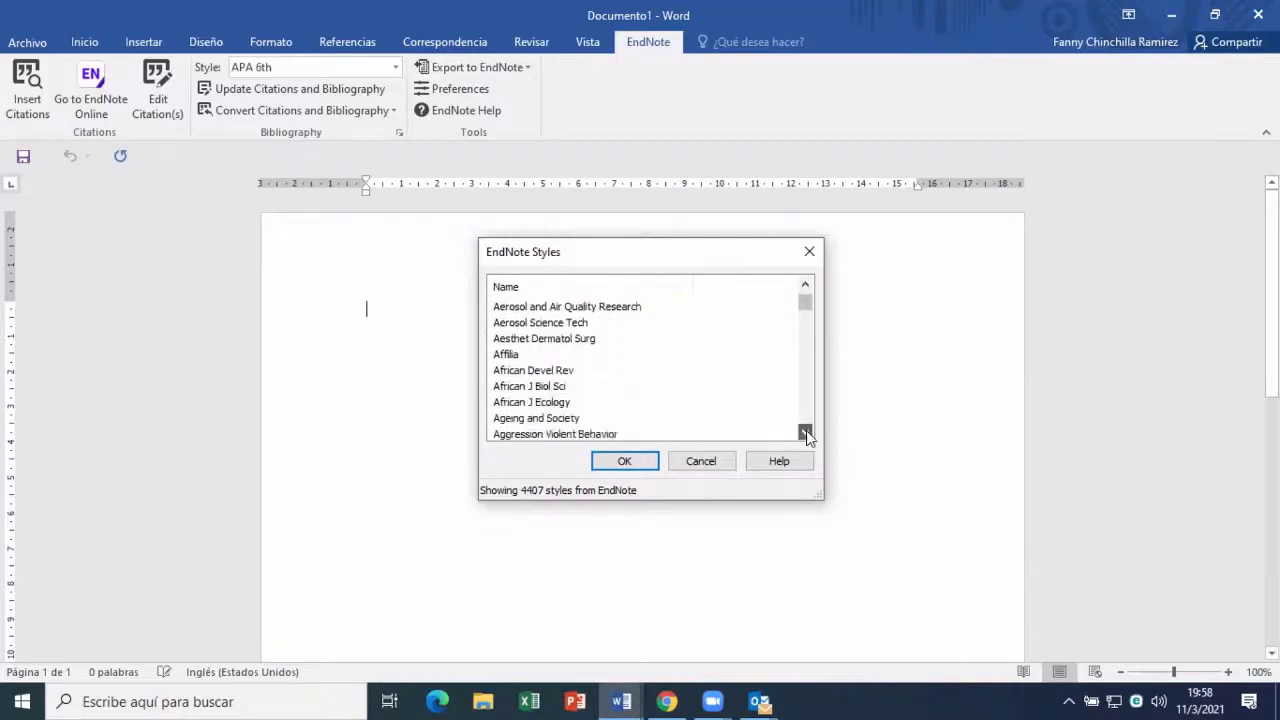
left_click(805, 433)
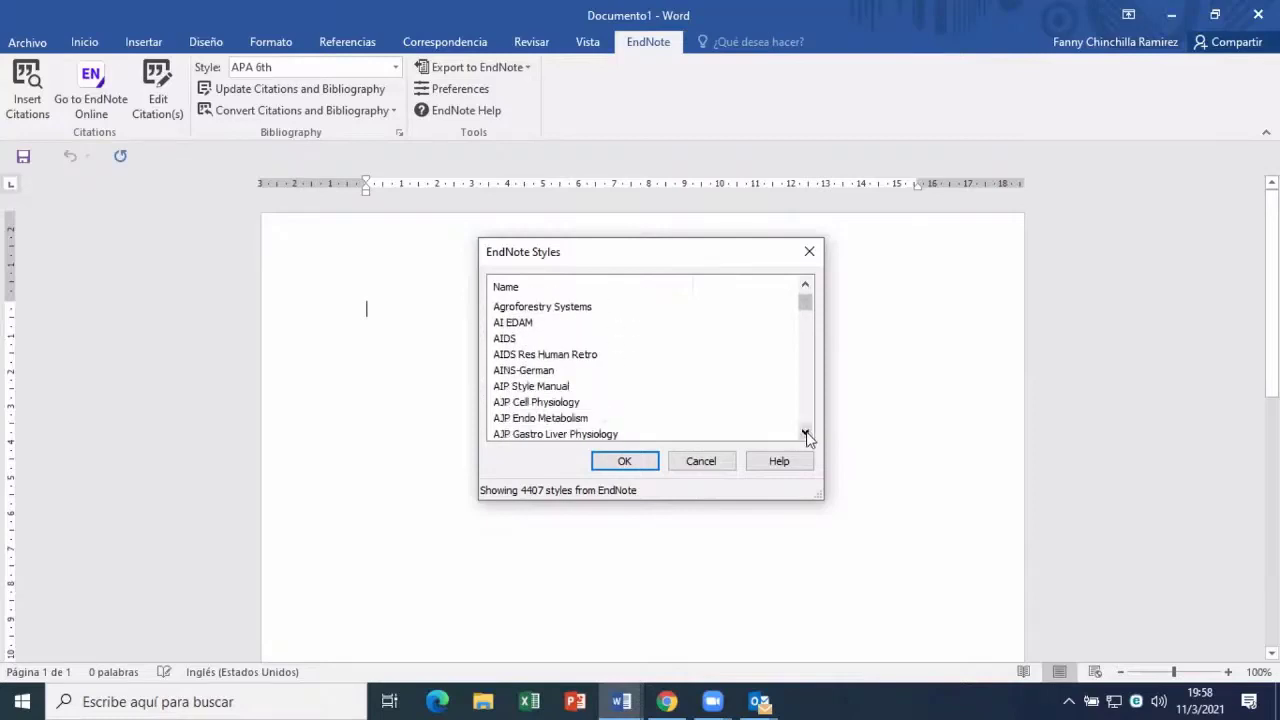
left_click_drag(807, 437, 807, 437)
left_click(807, 437)
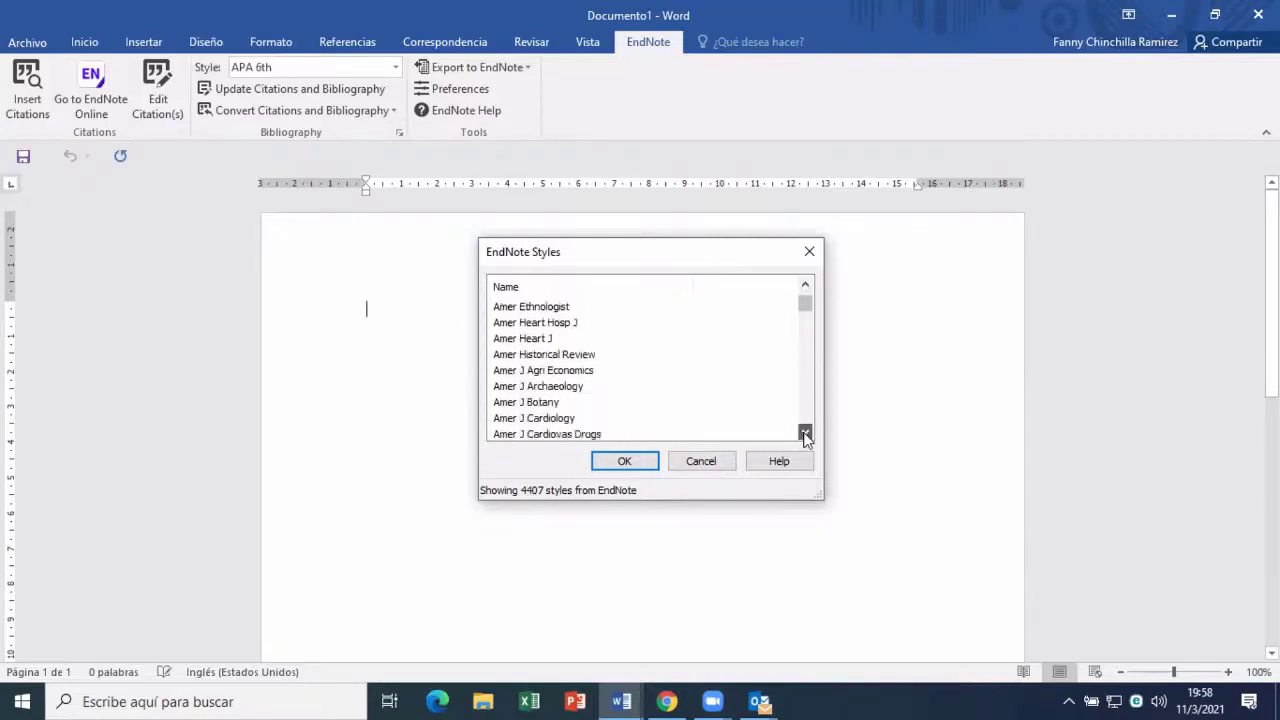
left_click_drag(807, 437, 807, 437)
left_click(807, 437)
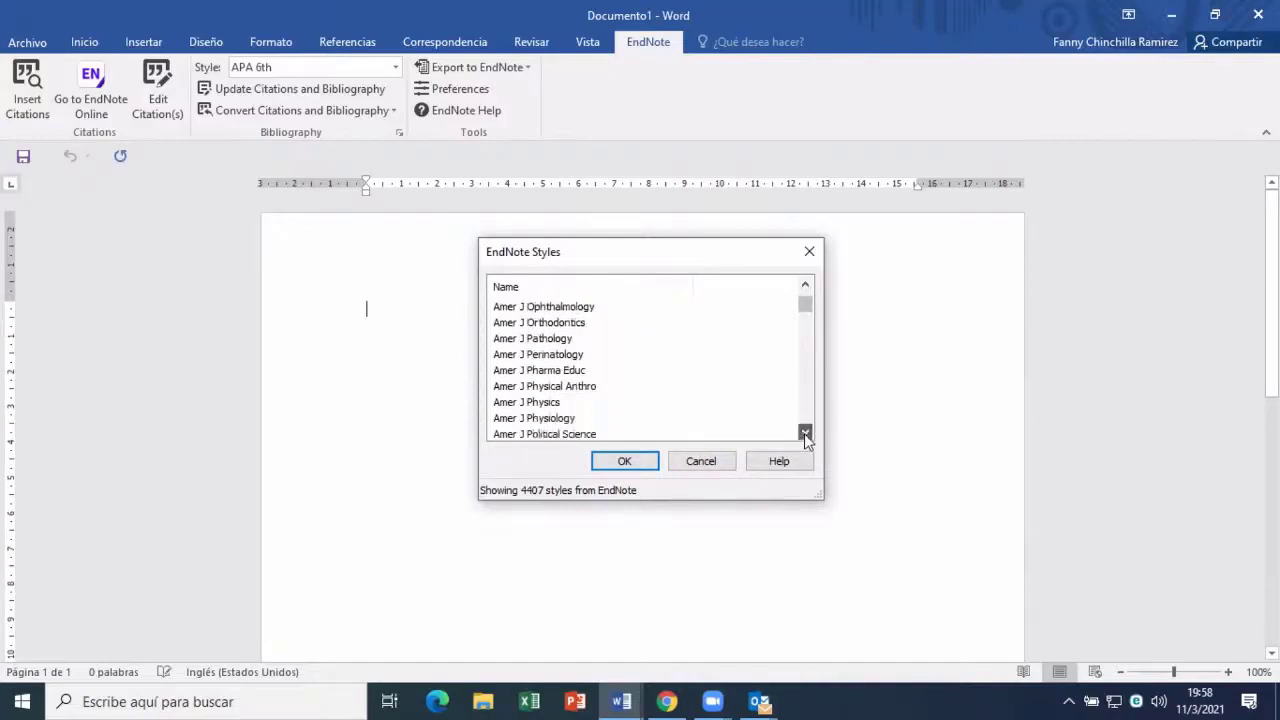
left_click_drag(807, 437, 807, 437)
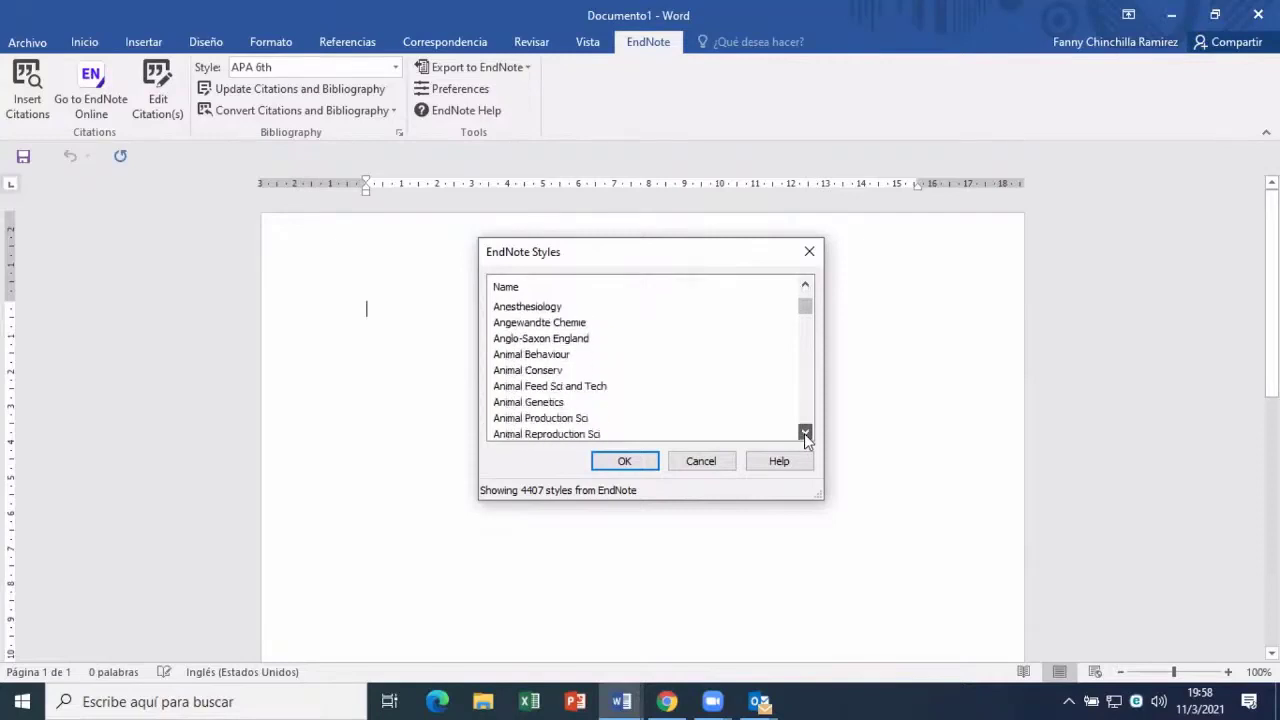
left_click_drag(807, 437, 807, 437)
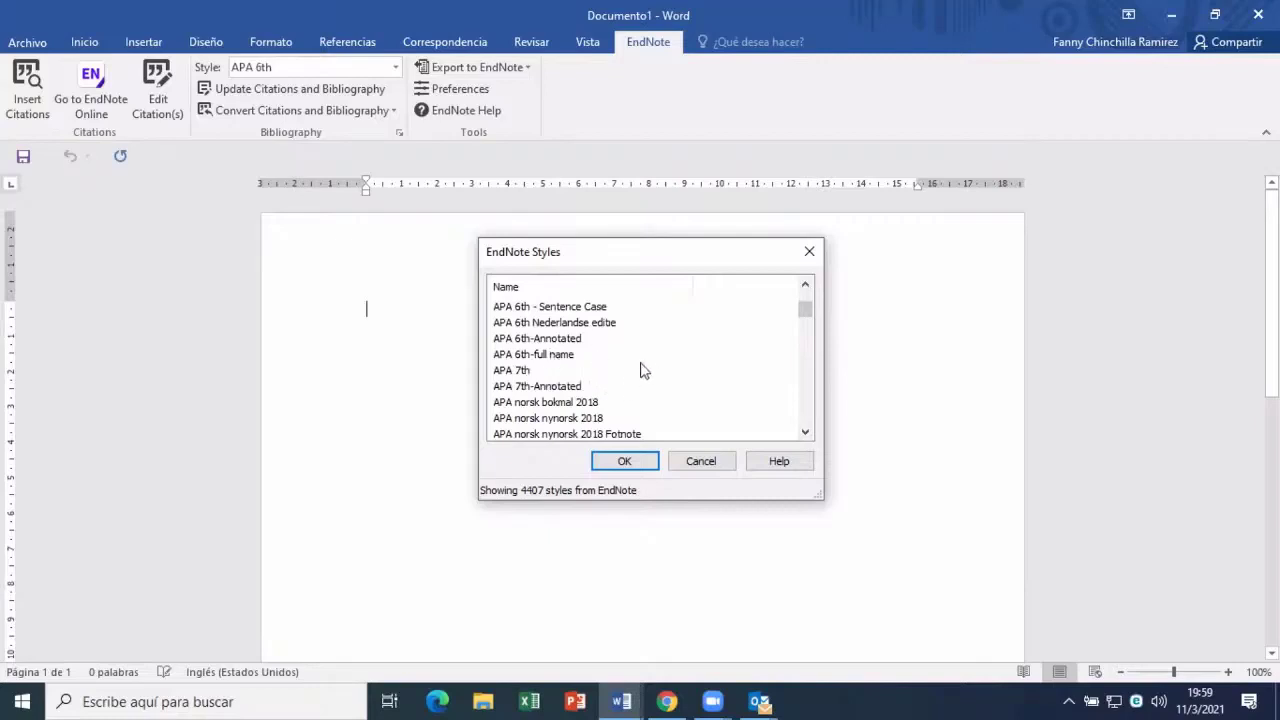
left_click(806, 286)
left_click(806, 286)
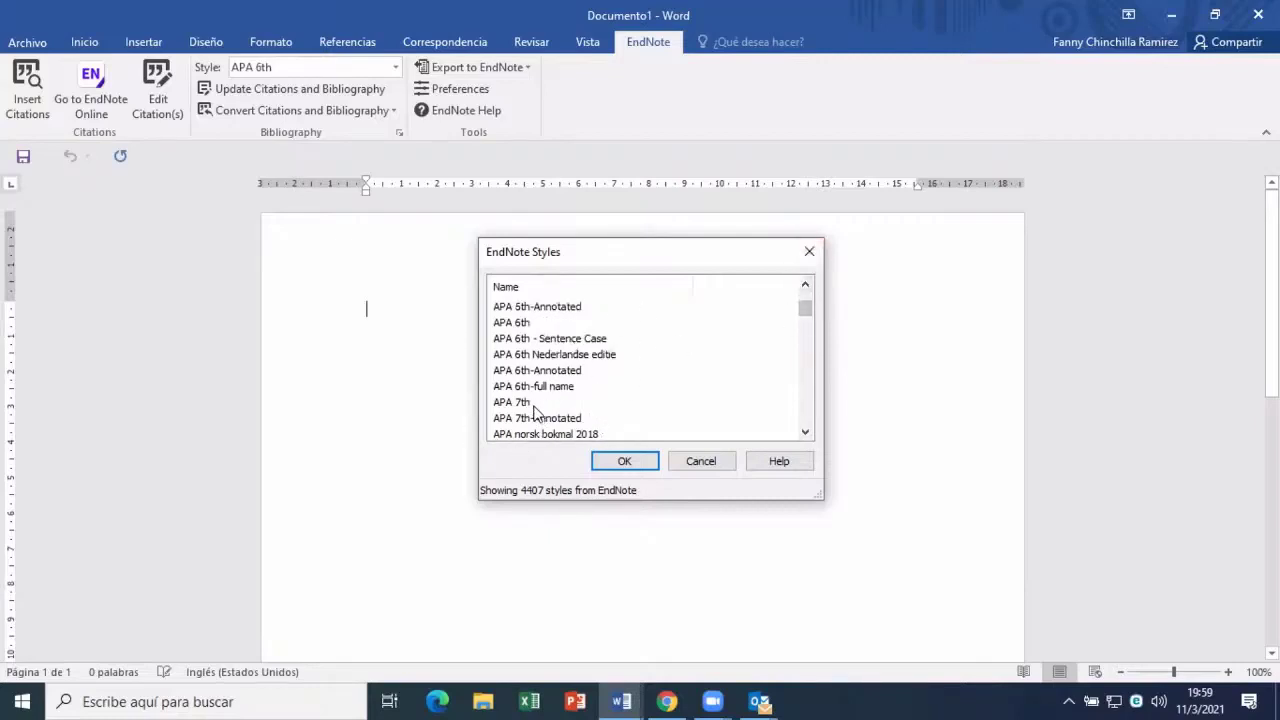
left_click(520, 323)
left_click(624, 461)
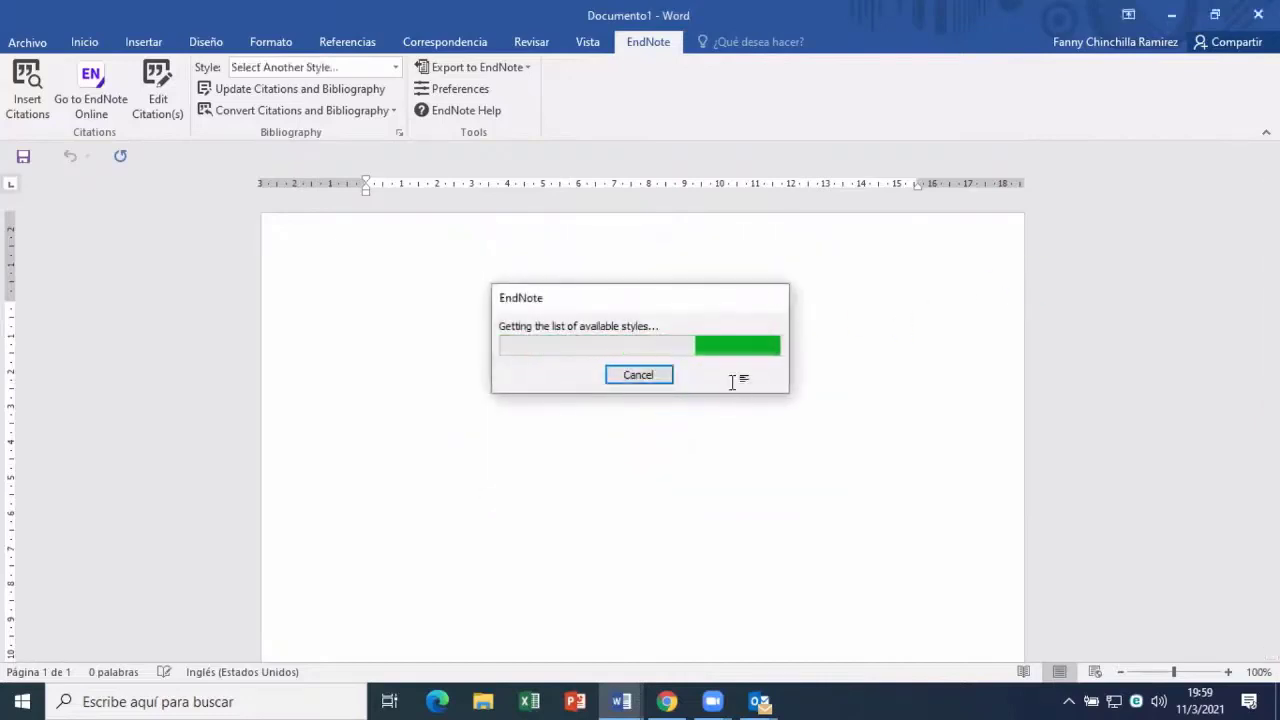
Enter one line of random placeholder letters at the start of the document
type("sdfjlaksdjflkajsdñflkajsdñlkfj")
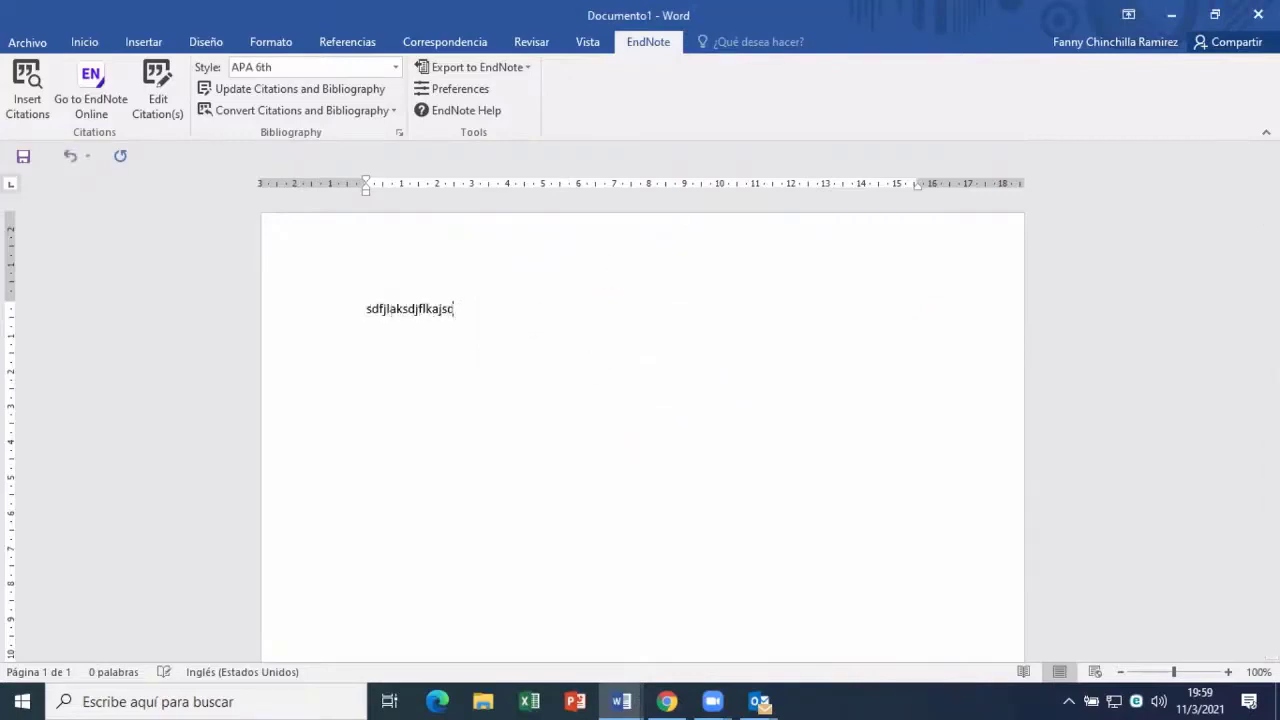
type("asñldkfjñalskdjfñalskdjfñalksdjfñlaksdjfñalksd")
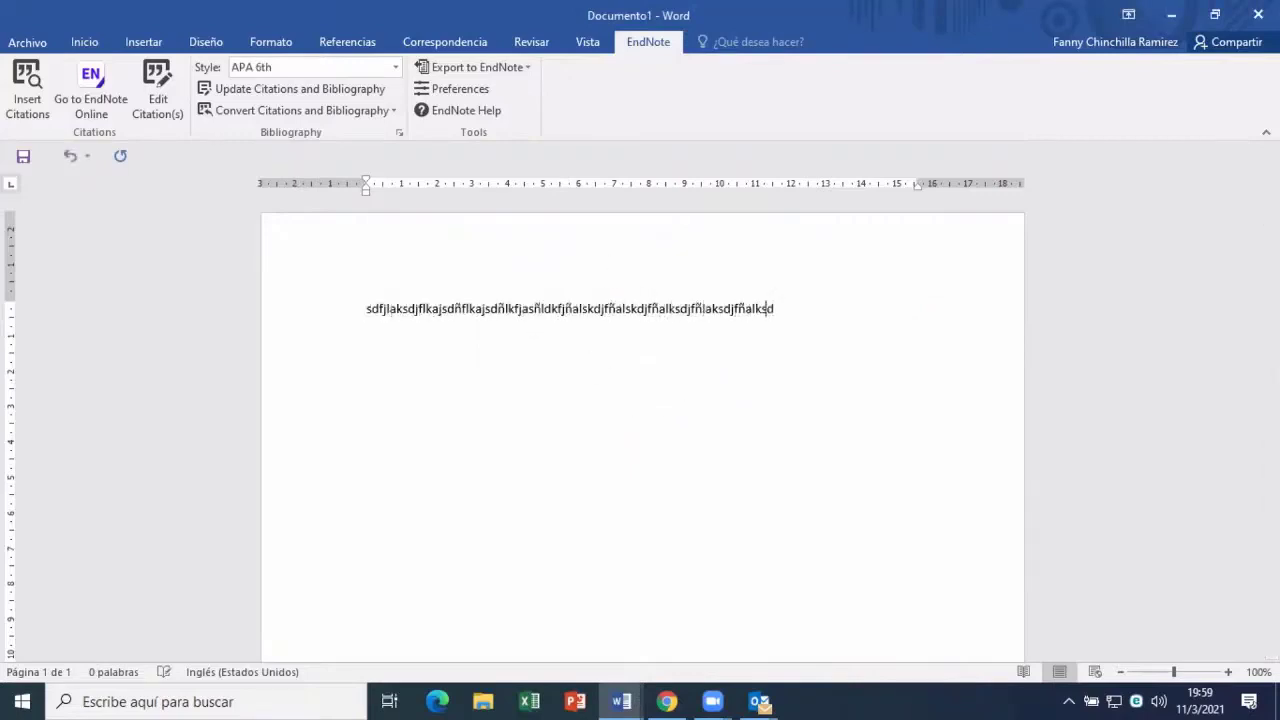
type("jfñlaksdjfñlaksdjfasdjf")
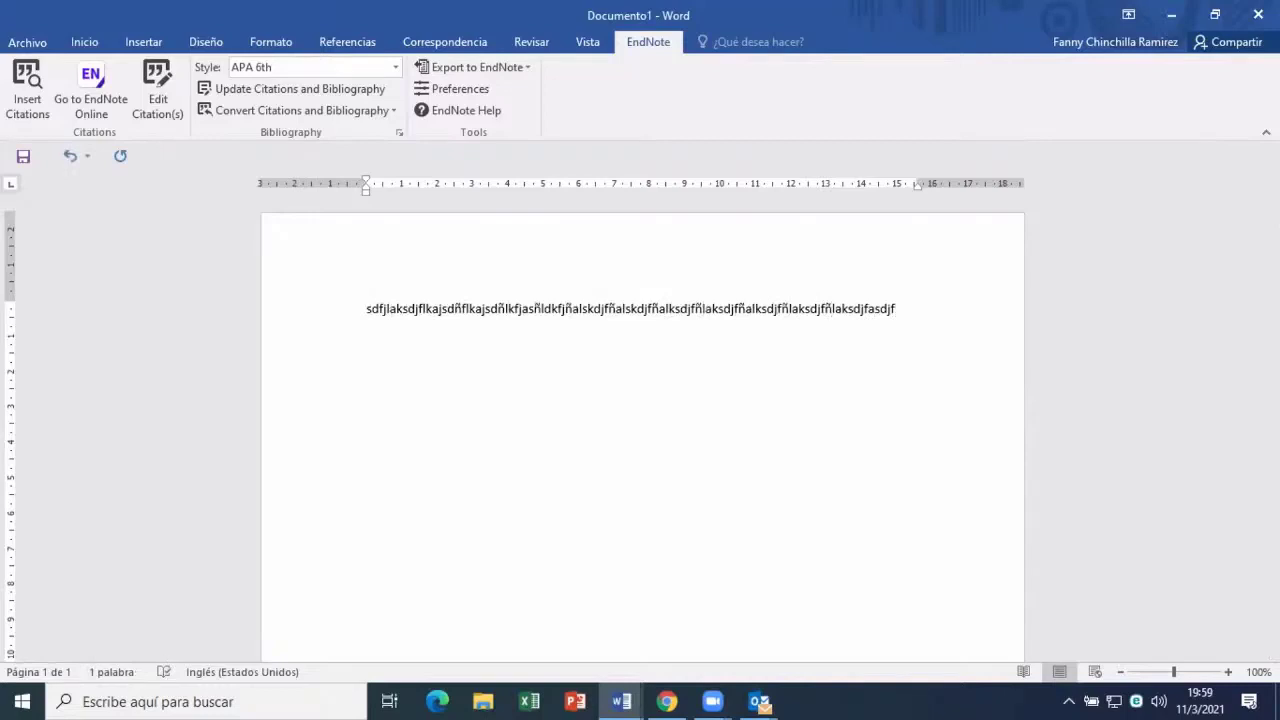
Find EndNote references matching "En" and insert a citation for the 2020 article "Papel de las pruebas rápidas (POCT) en el diagnóstico del SARS-COV-2"
left_click(34, 98)
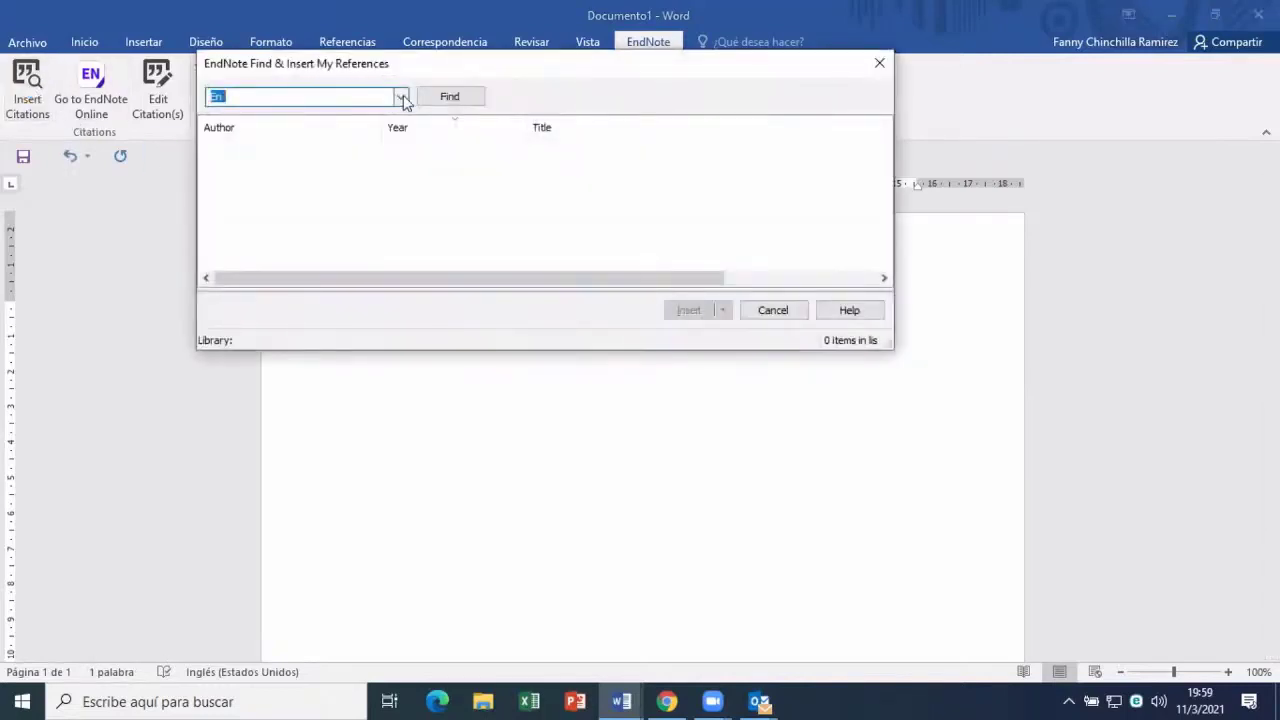
left_click(449, 96)
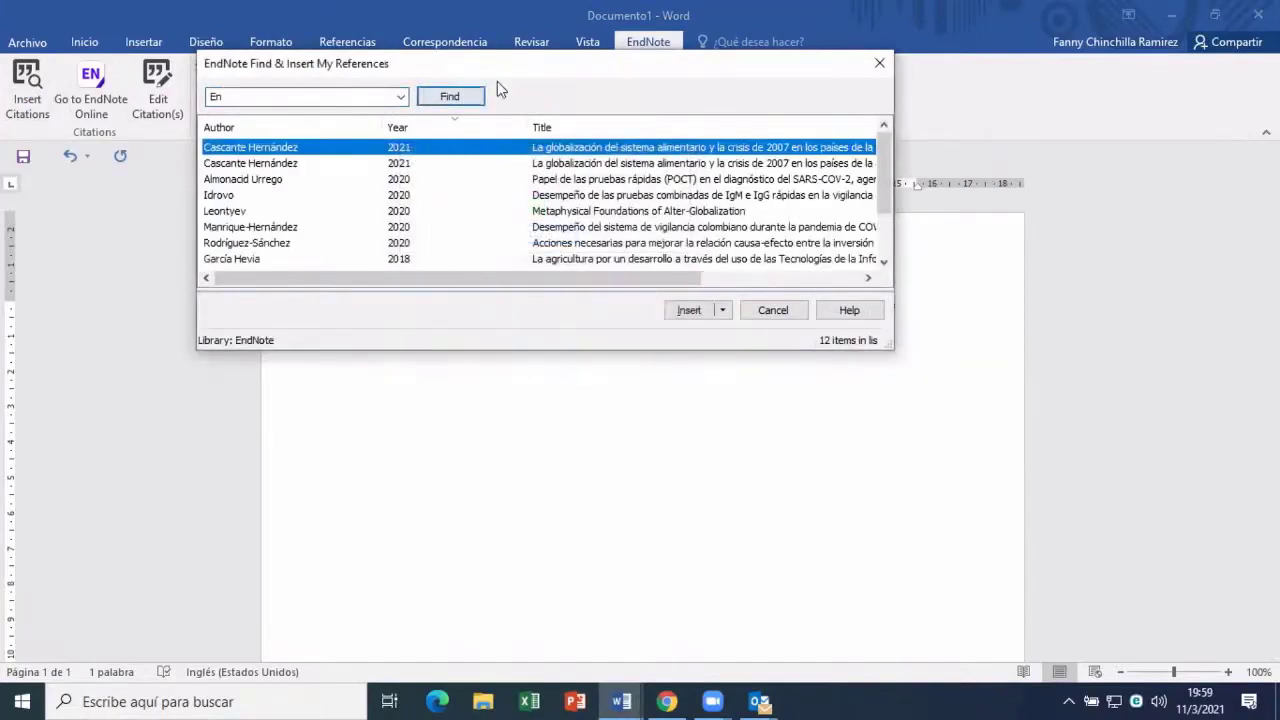
left_click(592, 181)
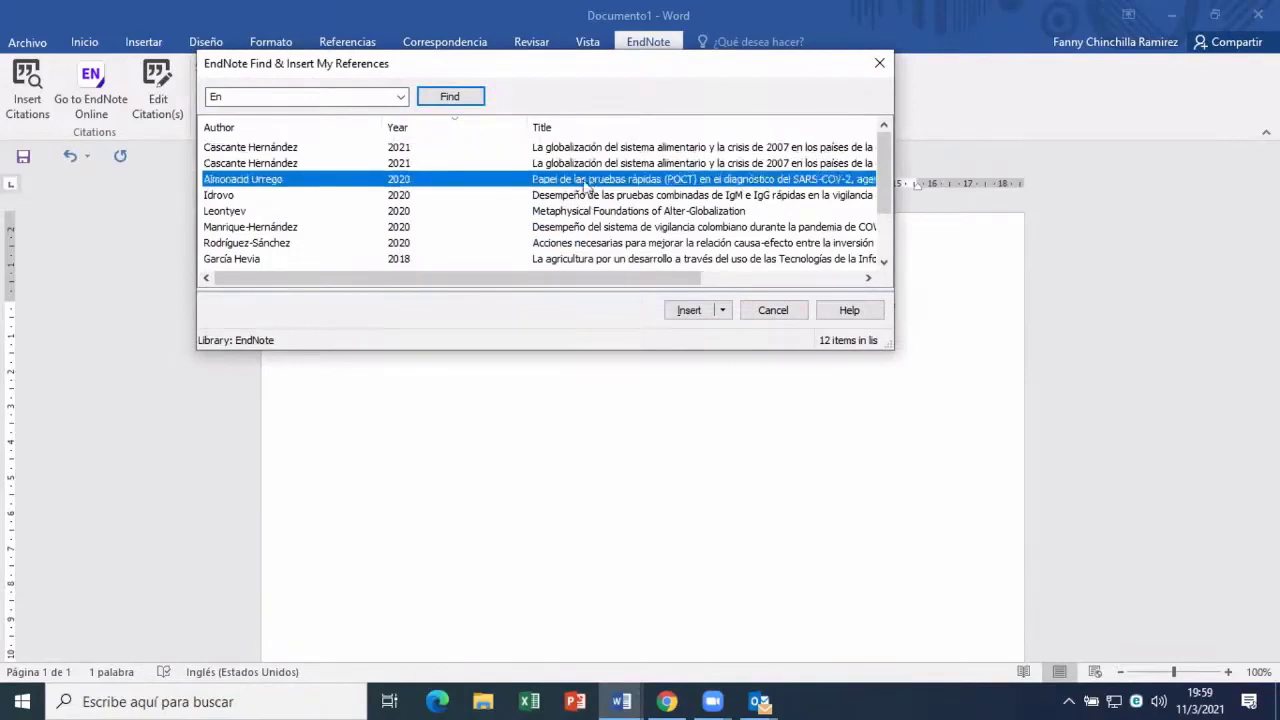
left_click(686, 312)
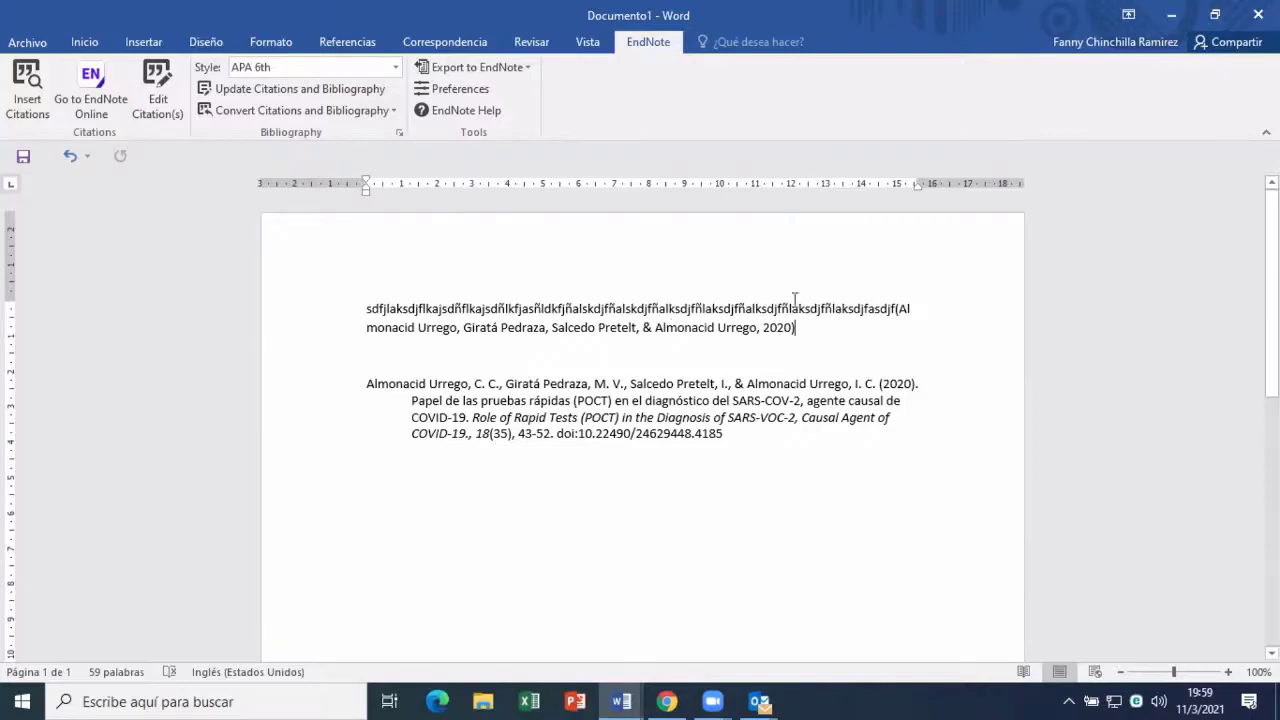
Apply APA 7th as the citation style and look over the EndNote references available for insertion, without inserting one
left_click(395, 67)
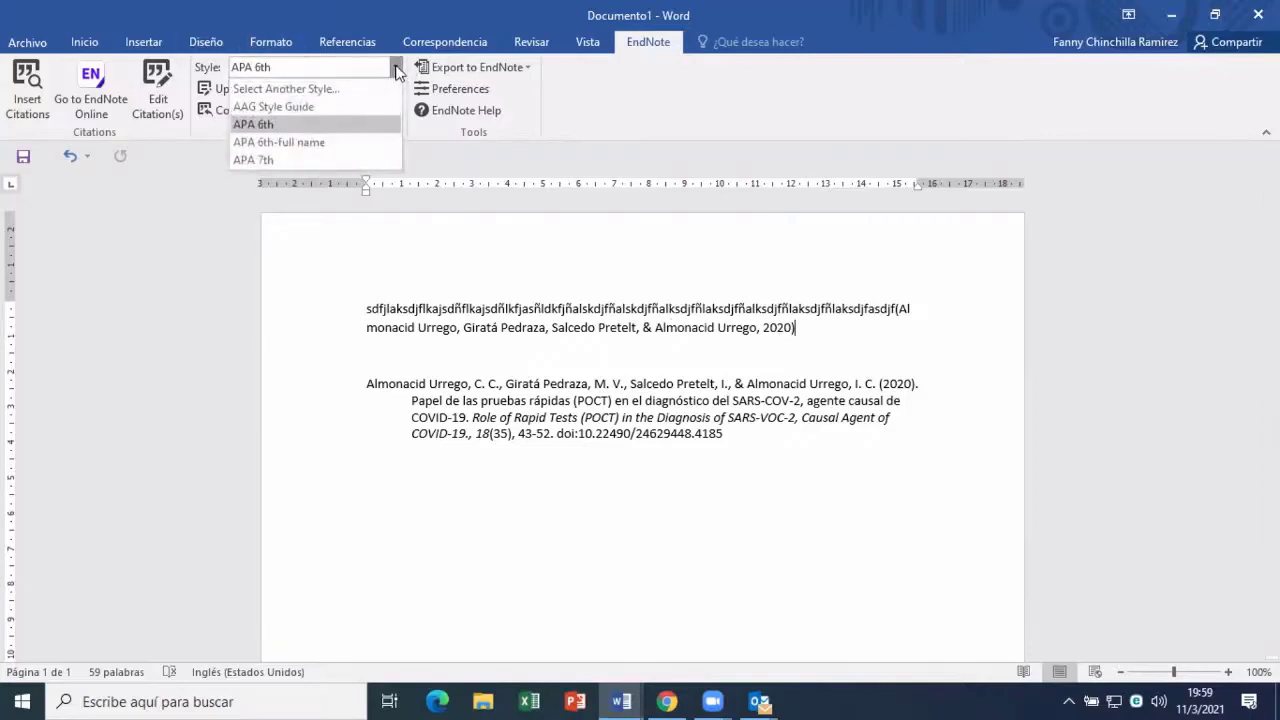
left_click(277, 159)
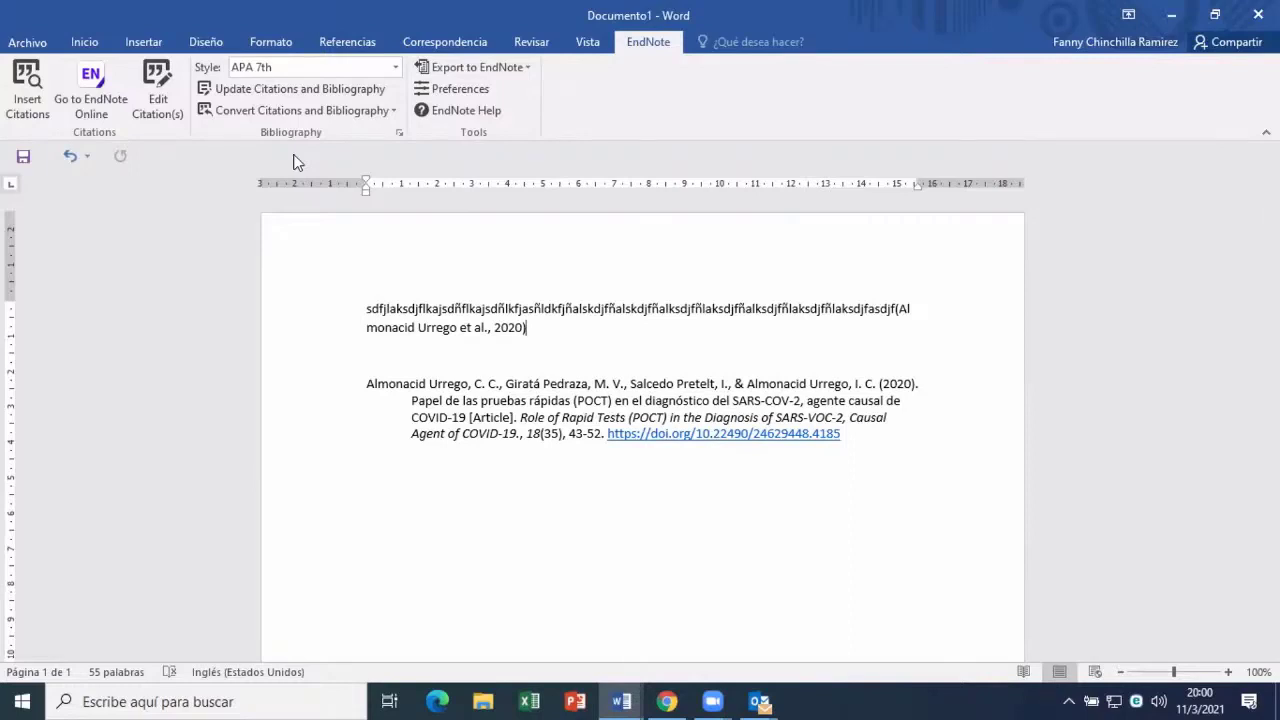
left_click(46, 96)
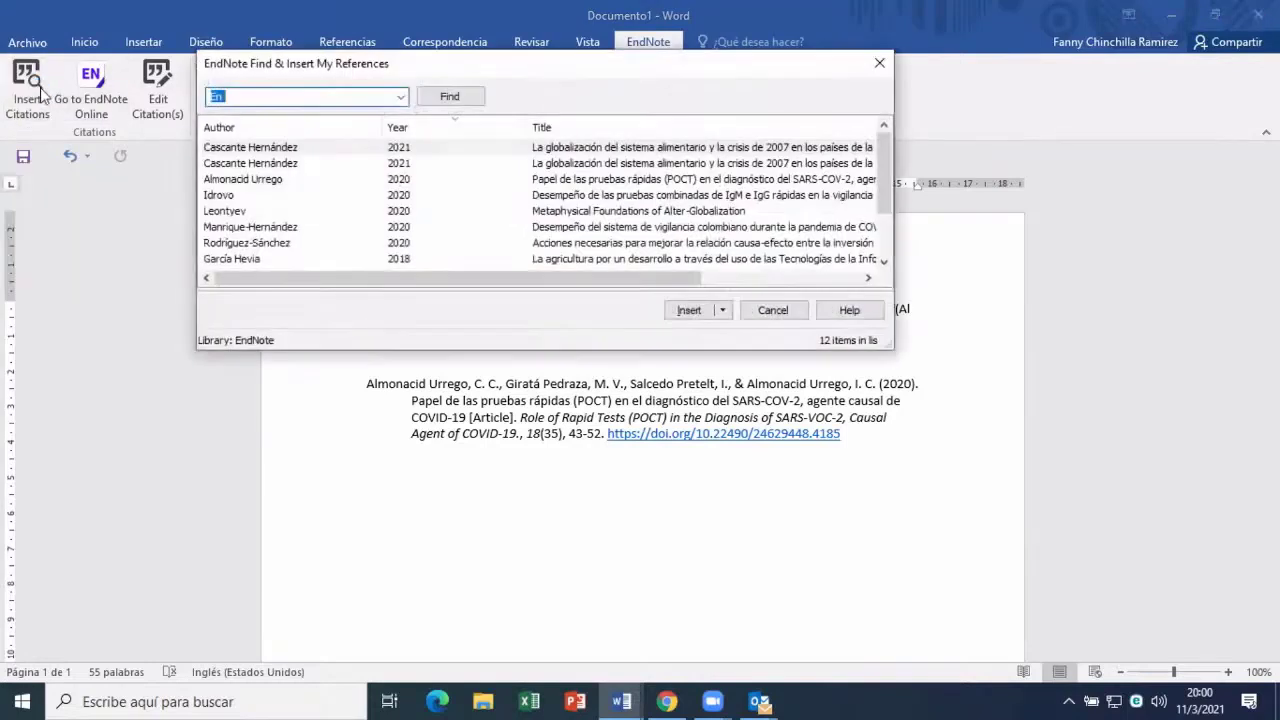
mouse_move(887, 158)
left_mouse_down()
mouse_move(887, 240)
mouse_move(883, 134)
left_mouse_up()
left_click(879, 65)
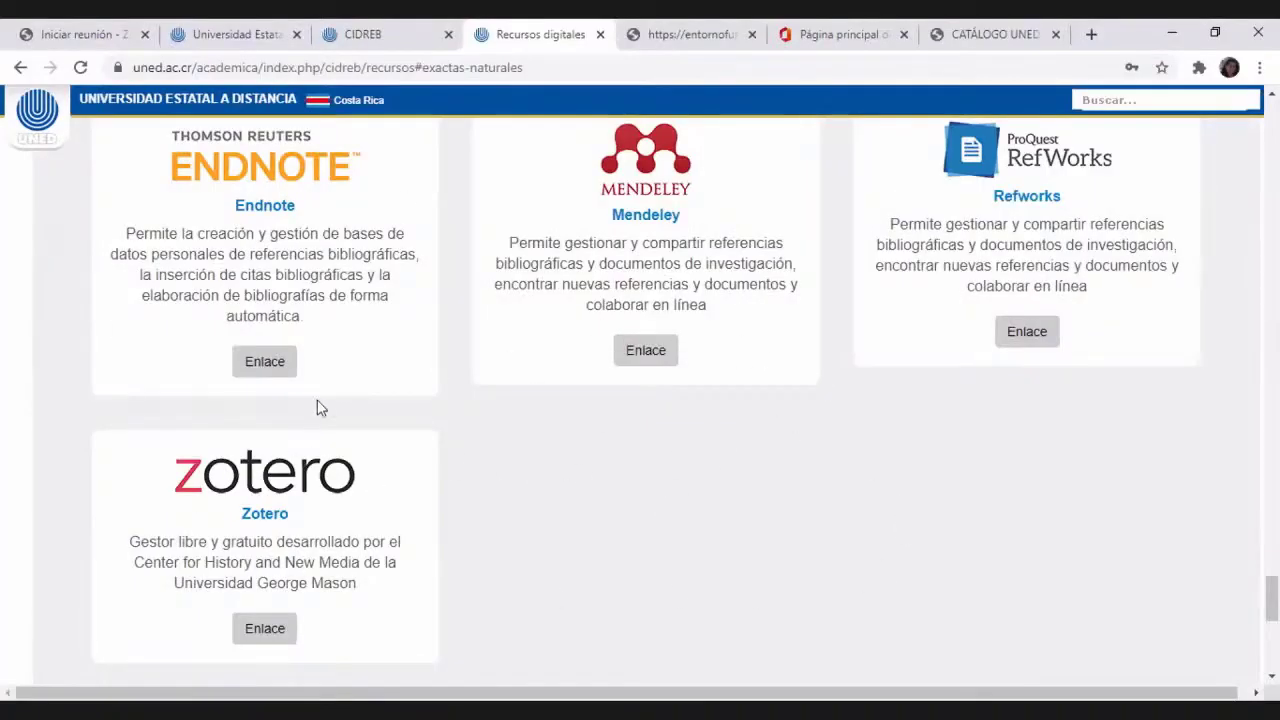
Open Endnote from the library's digital resources page in the browser and look over its sign-in and registration page
left_click(265, 368)
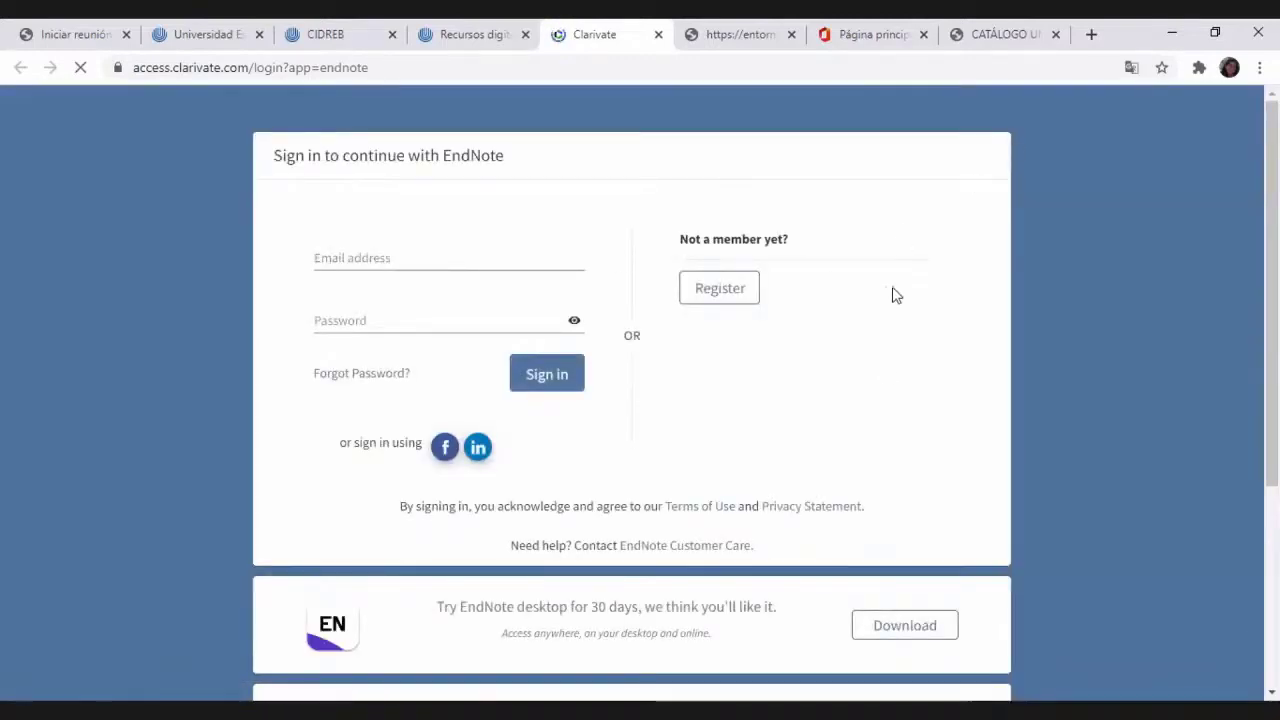
scroll(849, 371, "down", 3)
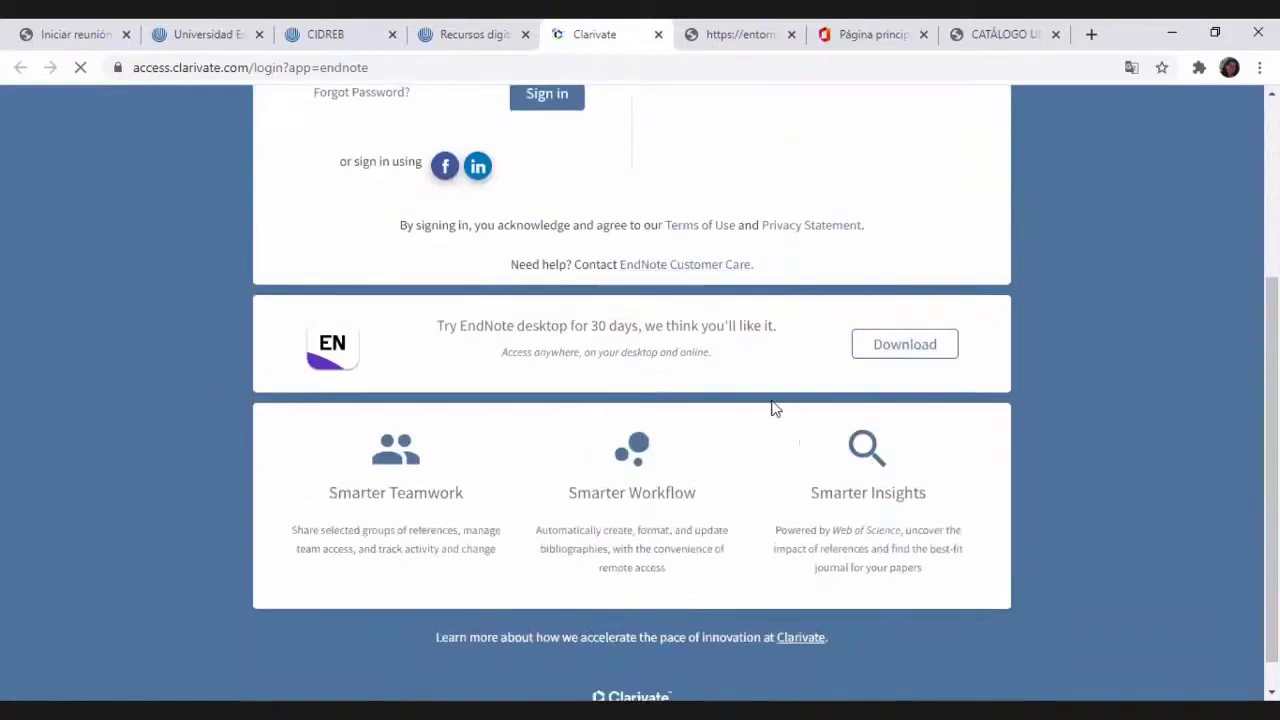
scroll(797, 412, "up", 3)
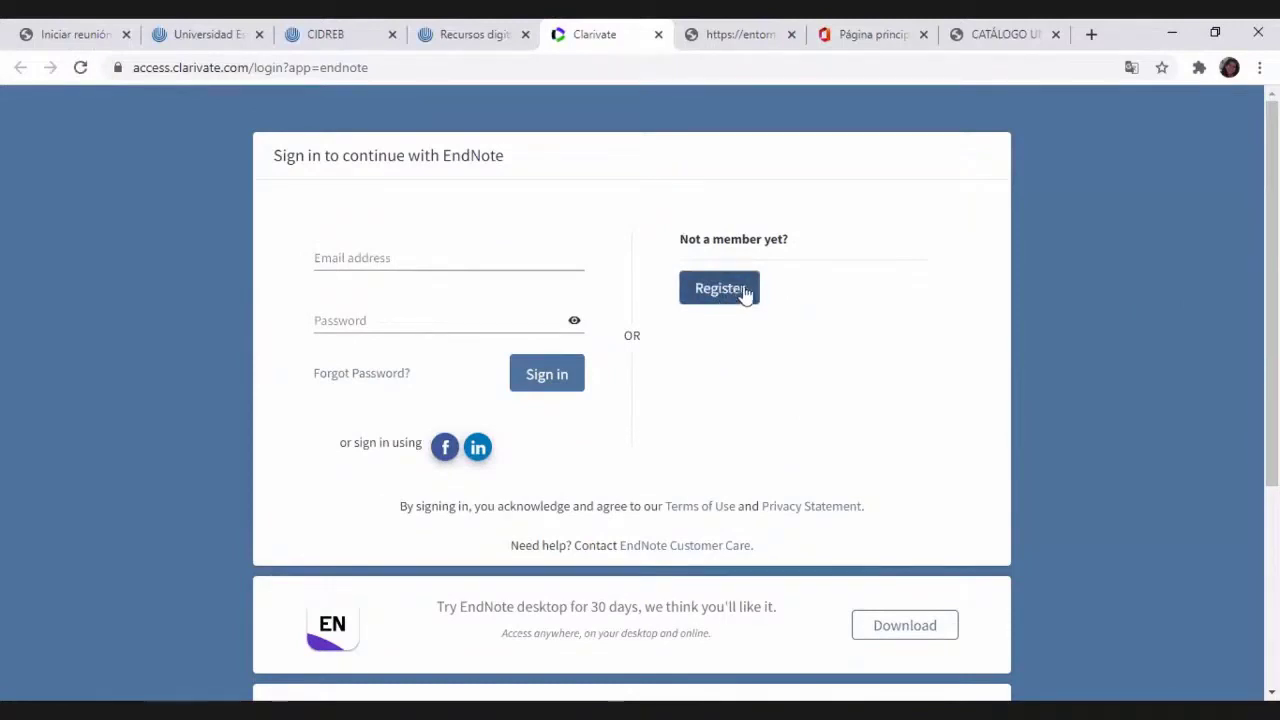
Return to the library's digital resources and open PIVOT under Financiamiento para investigación y becas
left_click(450, 40)
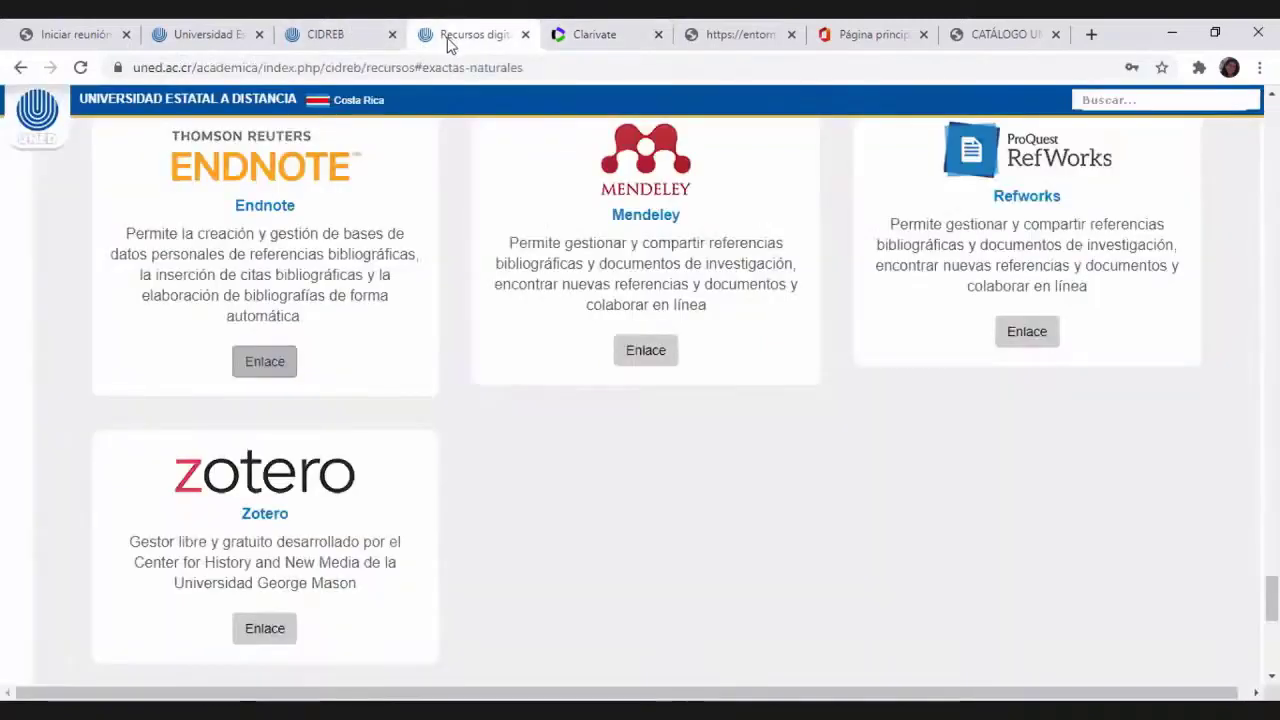
scroll(912, 442, "down", 4)
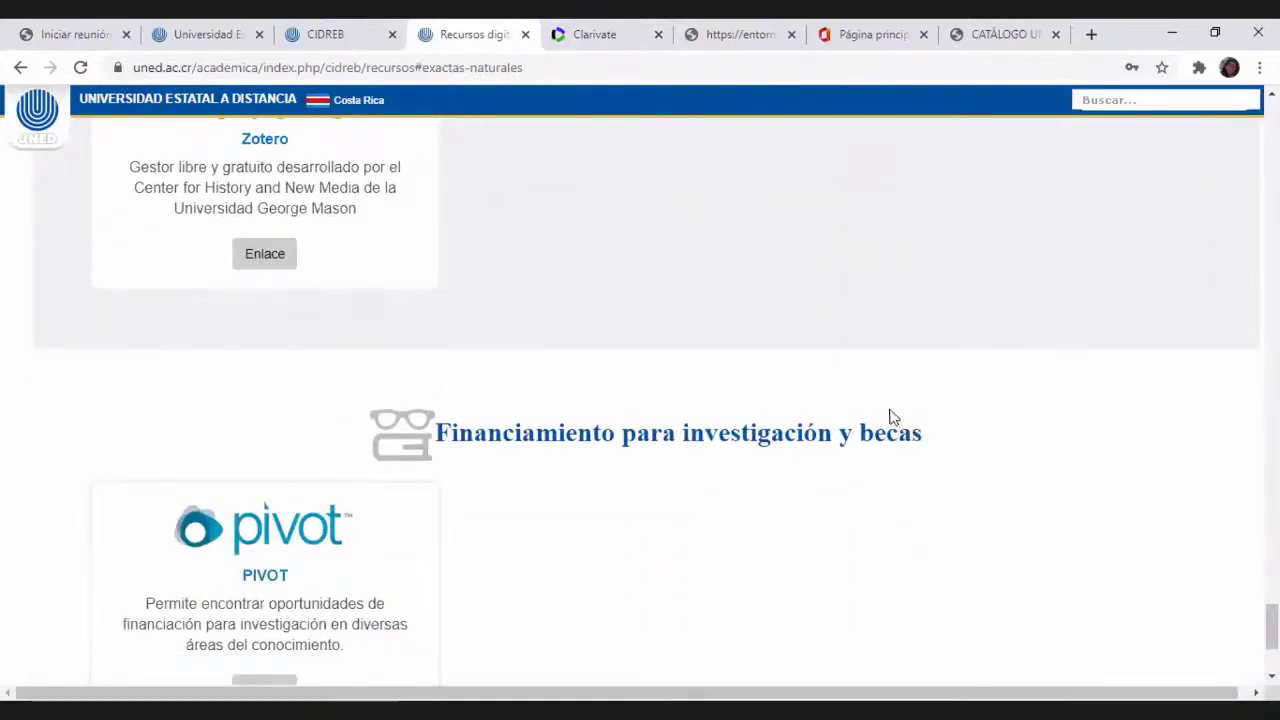
scroll(890, 417, "down", 2)
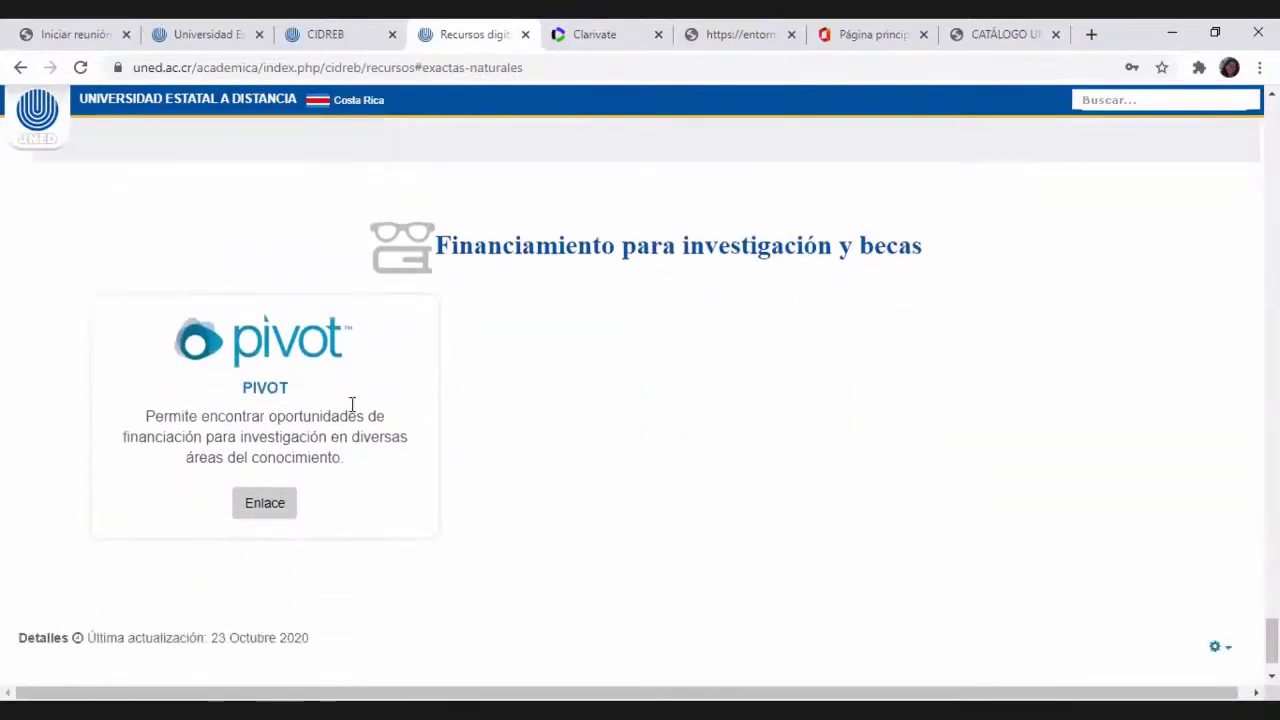
left_click(282, 507)
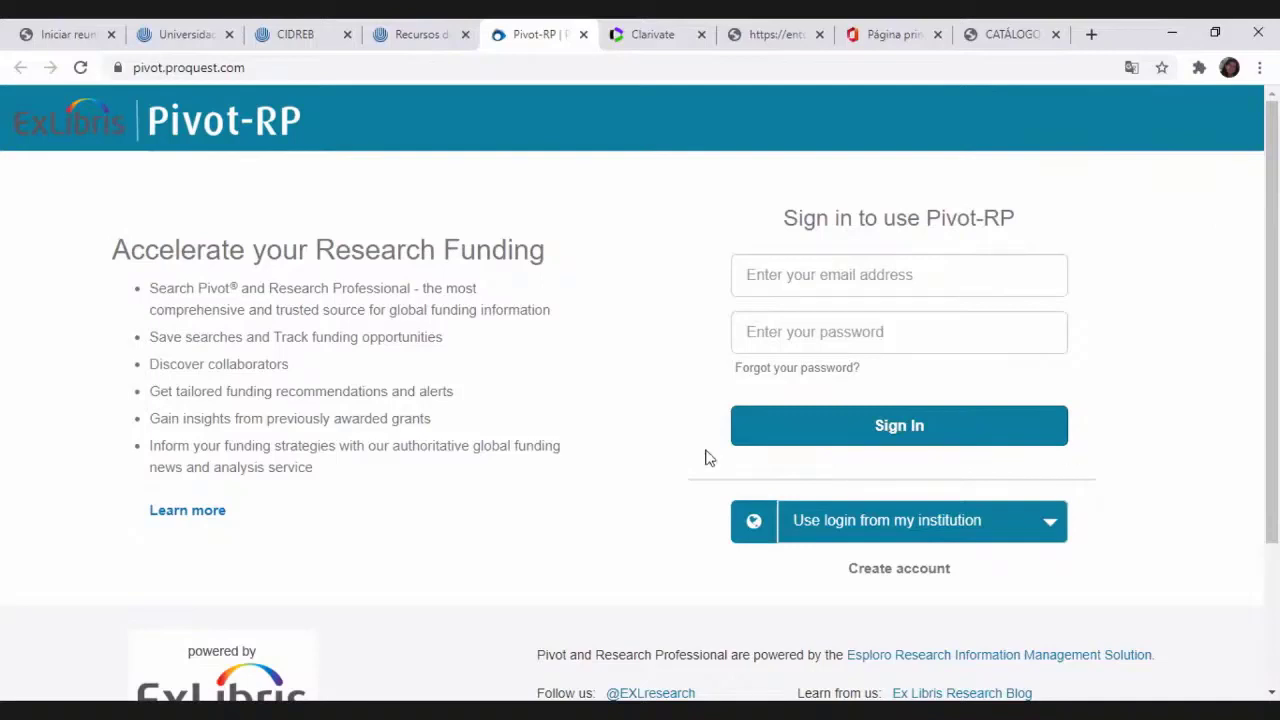
Try to sign in to Pivot-RP with the account e-mail and password
left_click(779, 284)
left_click(794, 320)
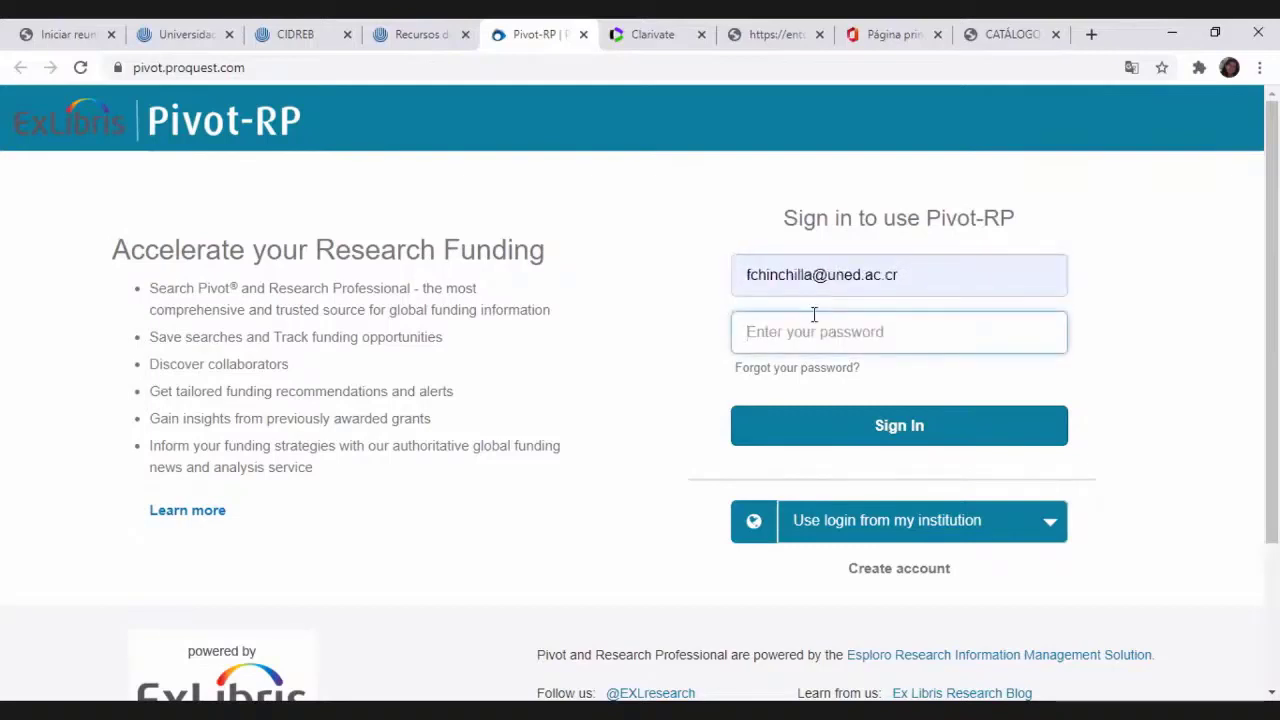
type("•••••••")
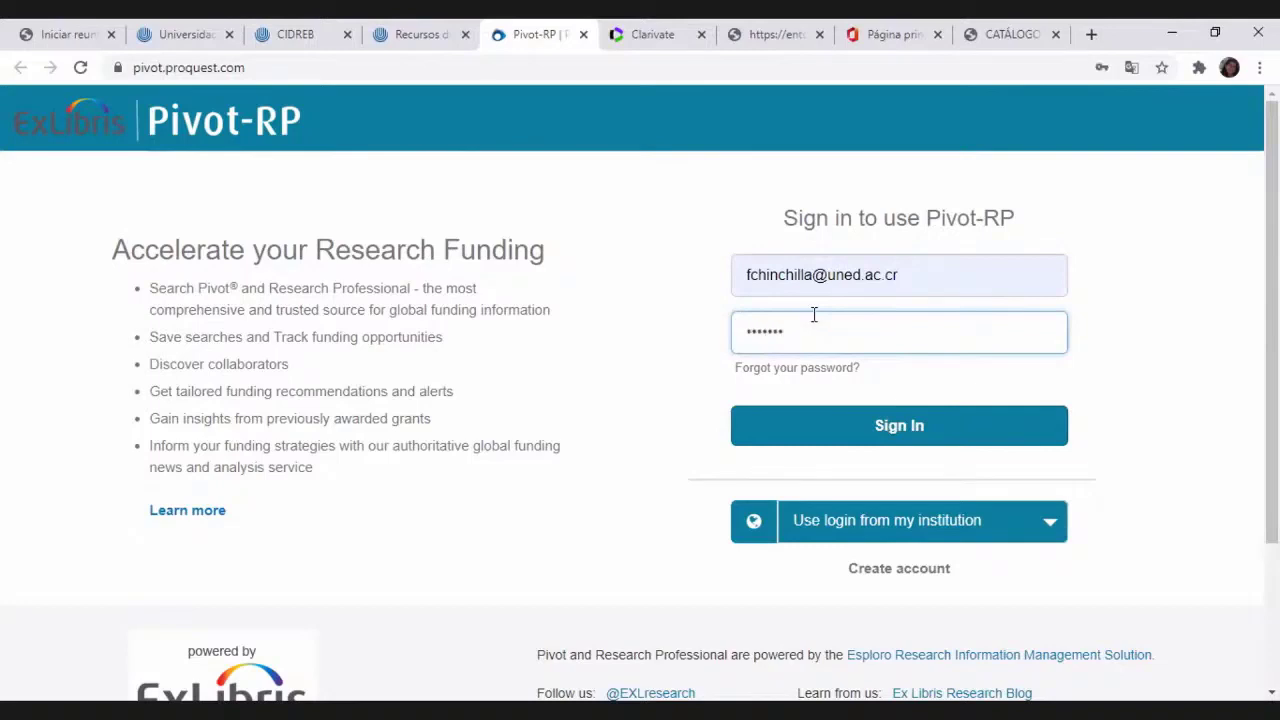
type("•••••")
left_click(913, 430)
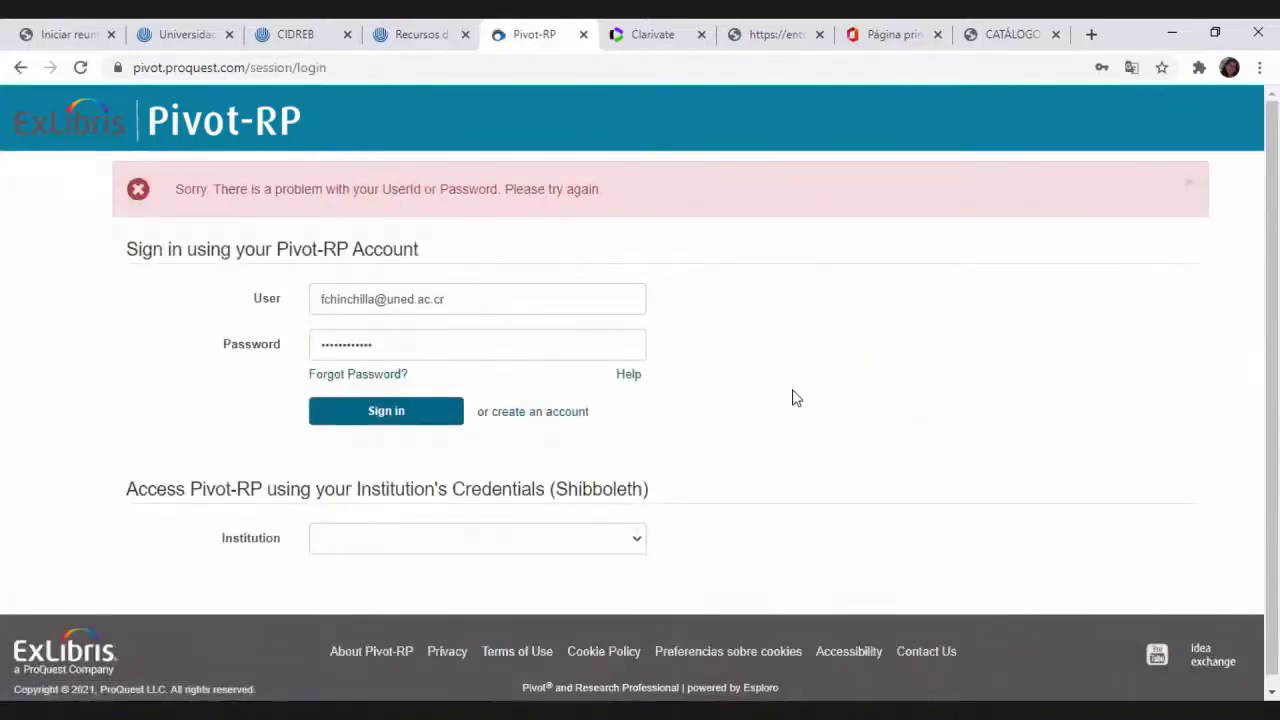
Request a Pivot-RP password reset message for the account's e-mail address
left_click(342, 374)
left_click(465, 316)
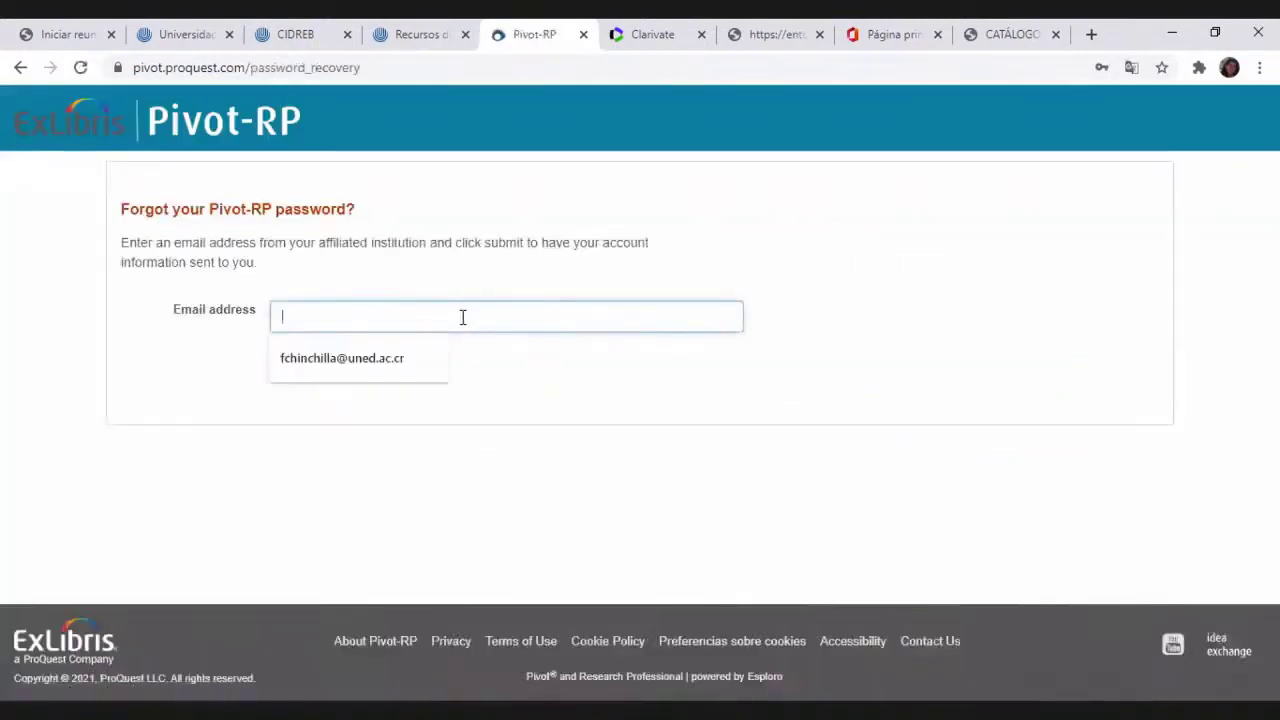
left_click(397, 352)
left_click(308, 376)
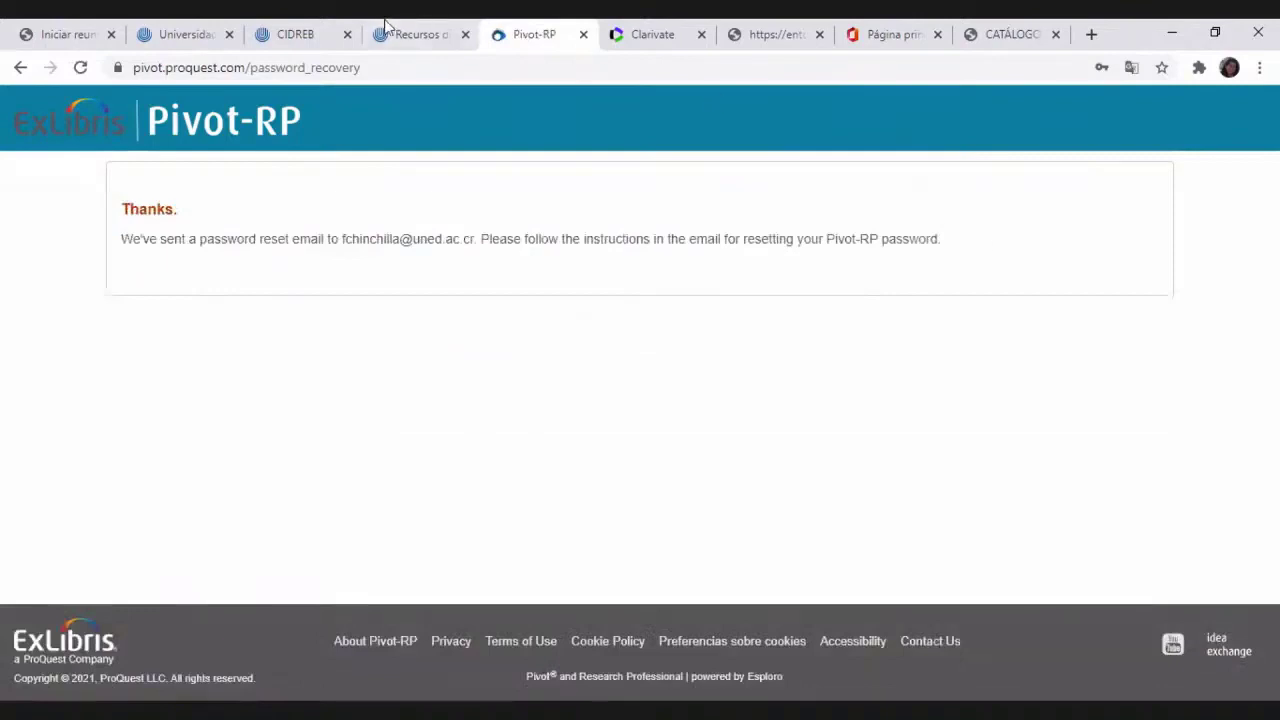
Open the Pivot-RP password reset page, go to the new password field, and close the page
left_click(425, 36)
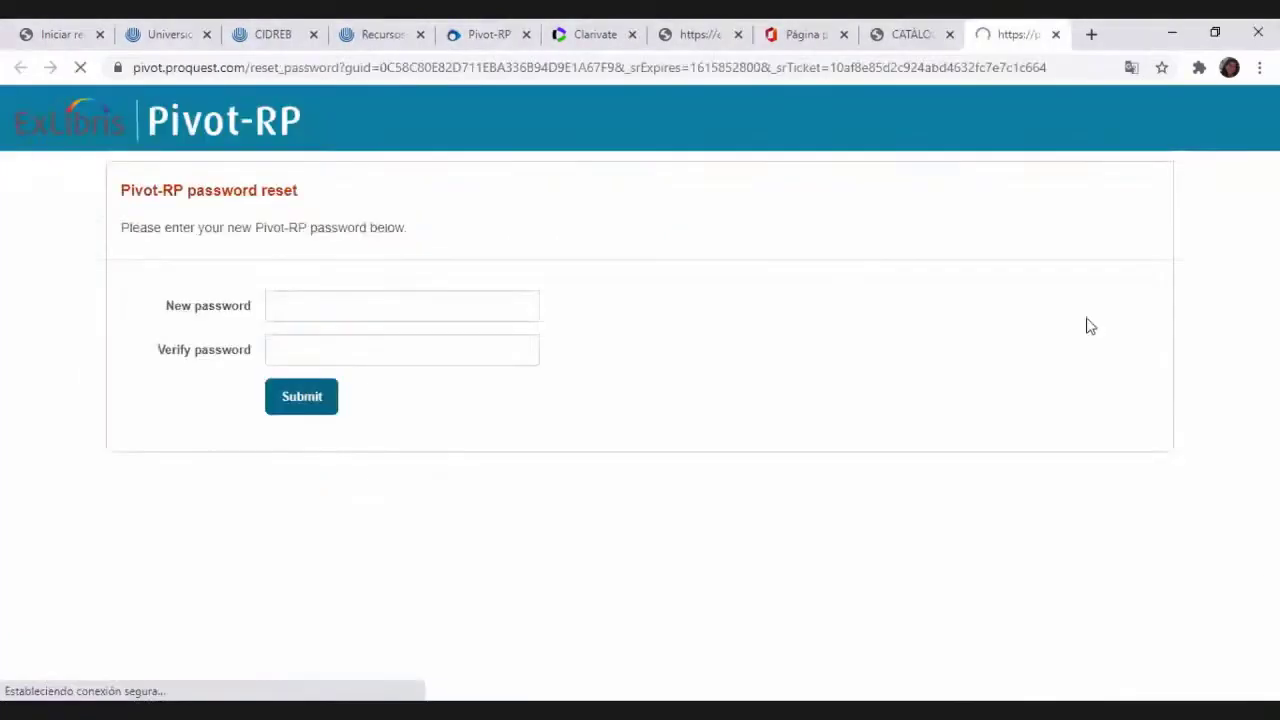
left_click(332, 299)
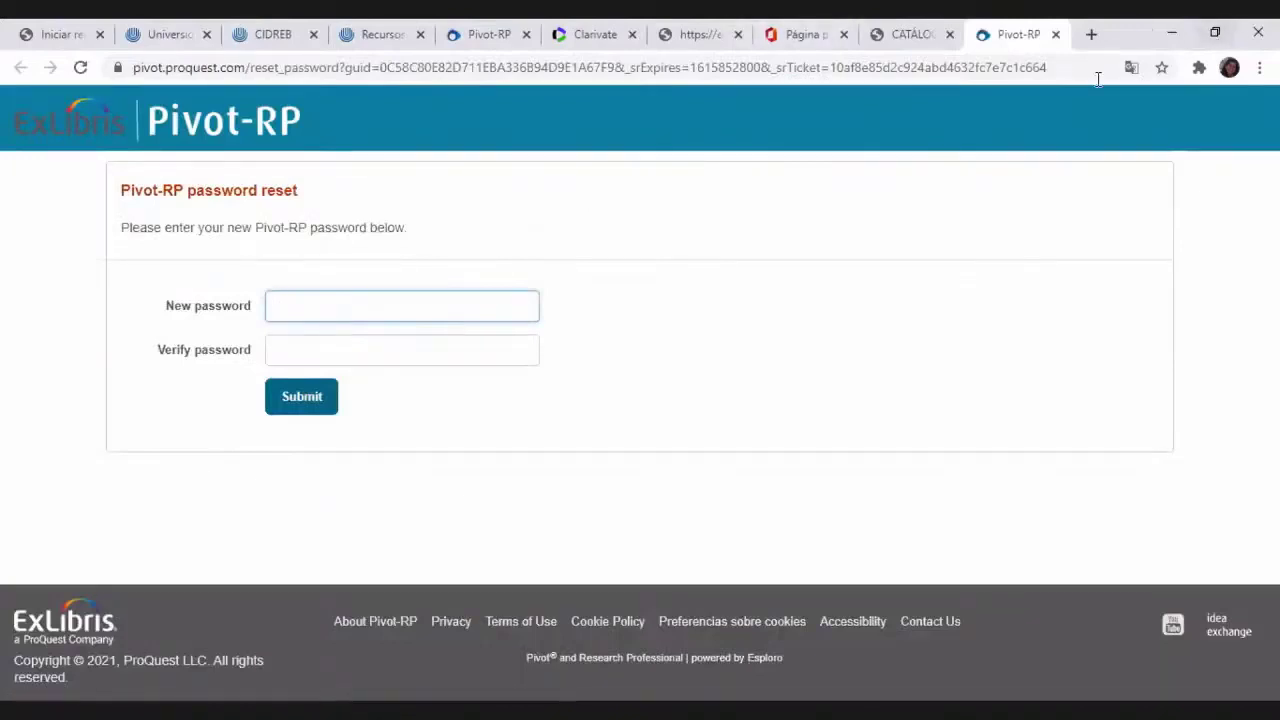
key("ctrl+w")
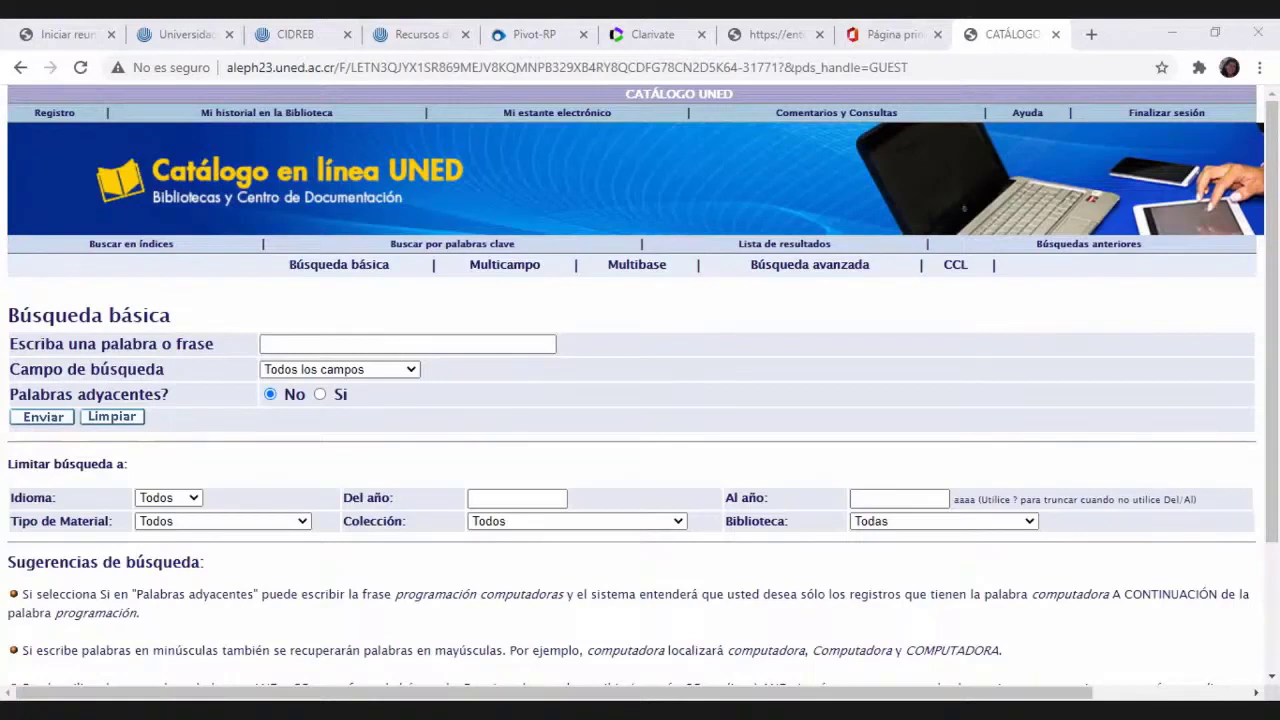
Return to the Pivot-RP login page, sign in with the account password, and dismiss the browser's offer to save it
left_click(519, 38)
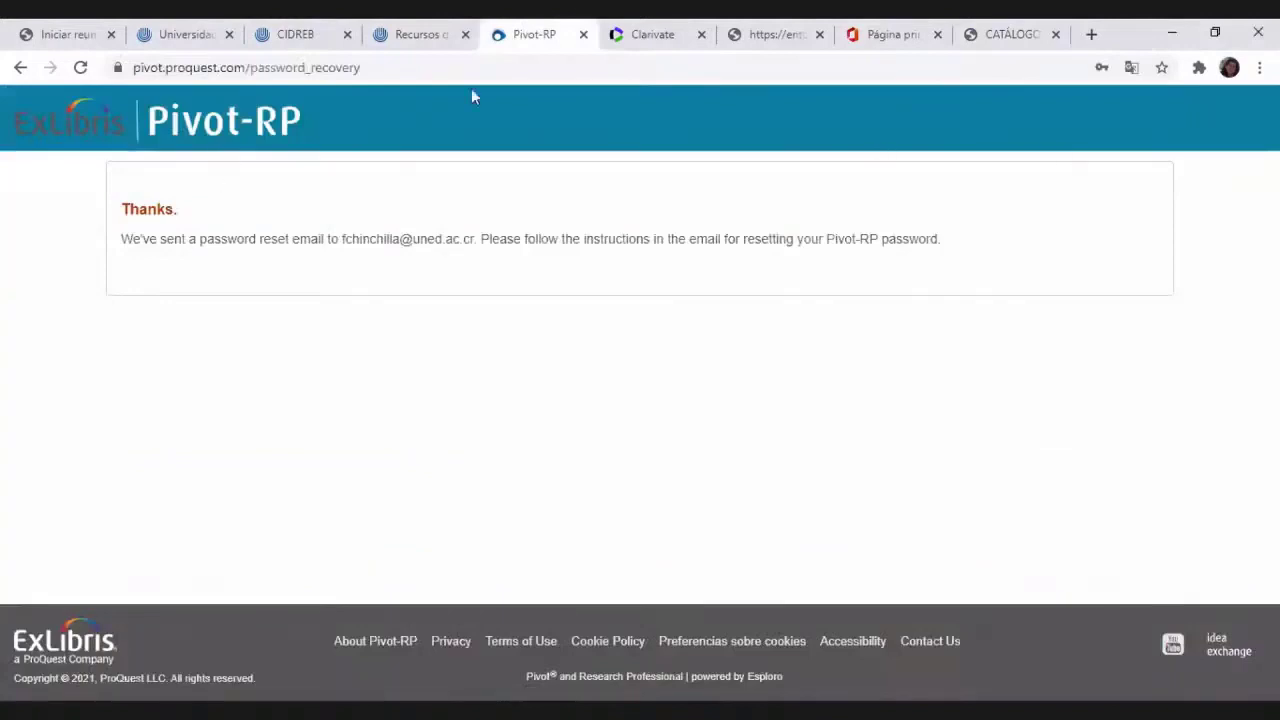
left_click(21, 66)
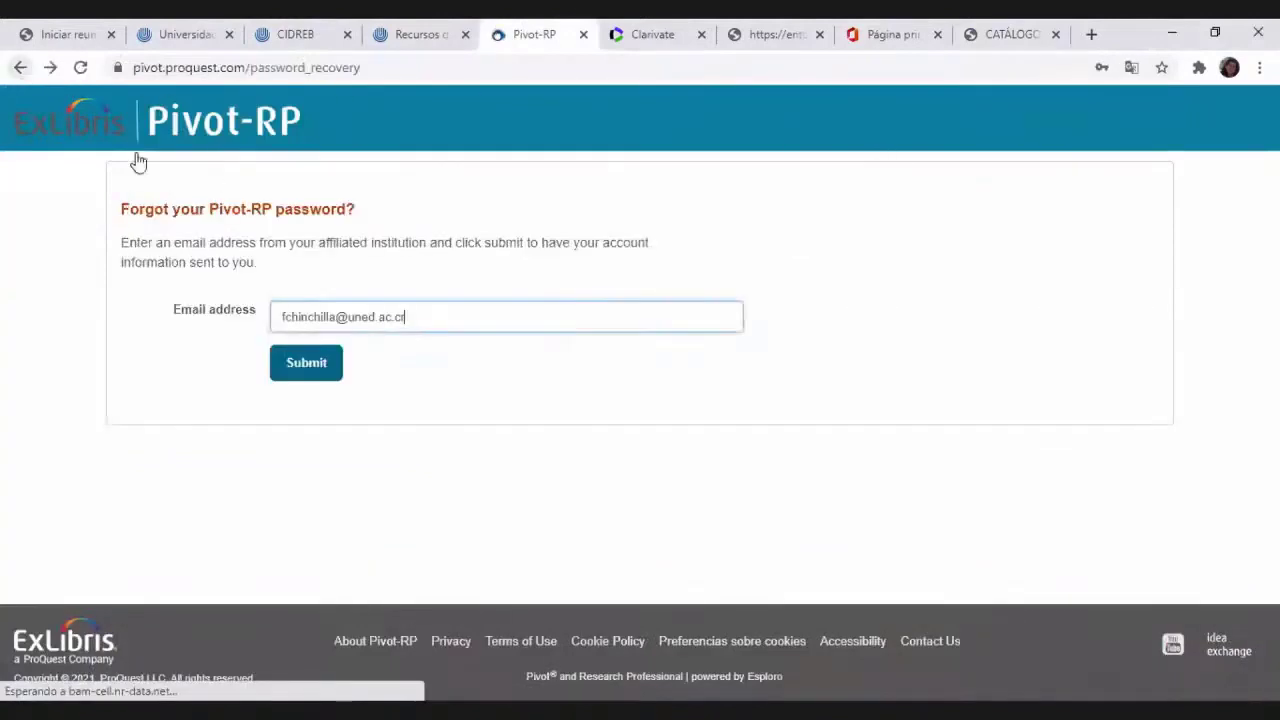
left_click(21, 67)
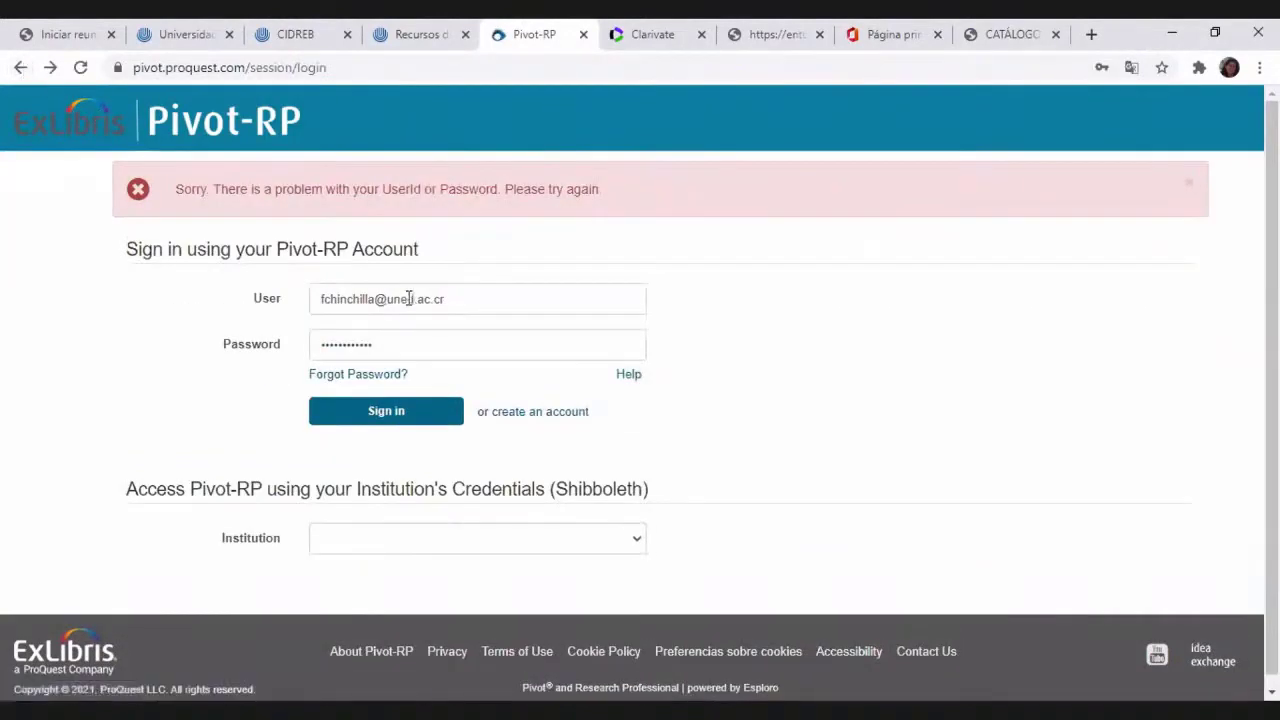
double_click(395, 344)
type("•••••••••••")
left_click(372, 414)
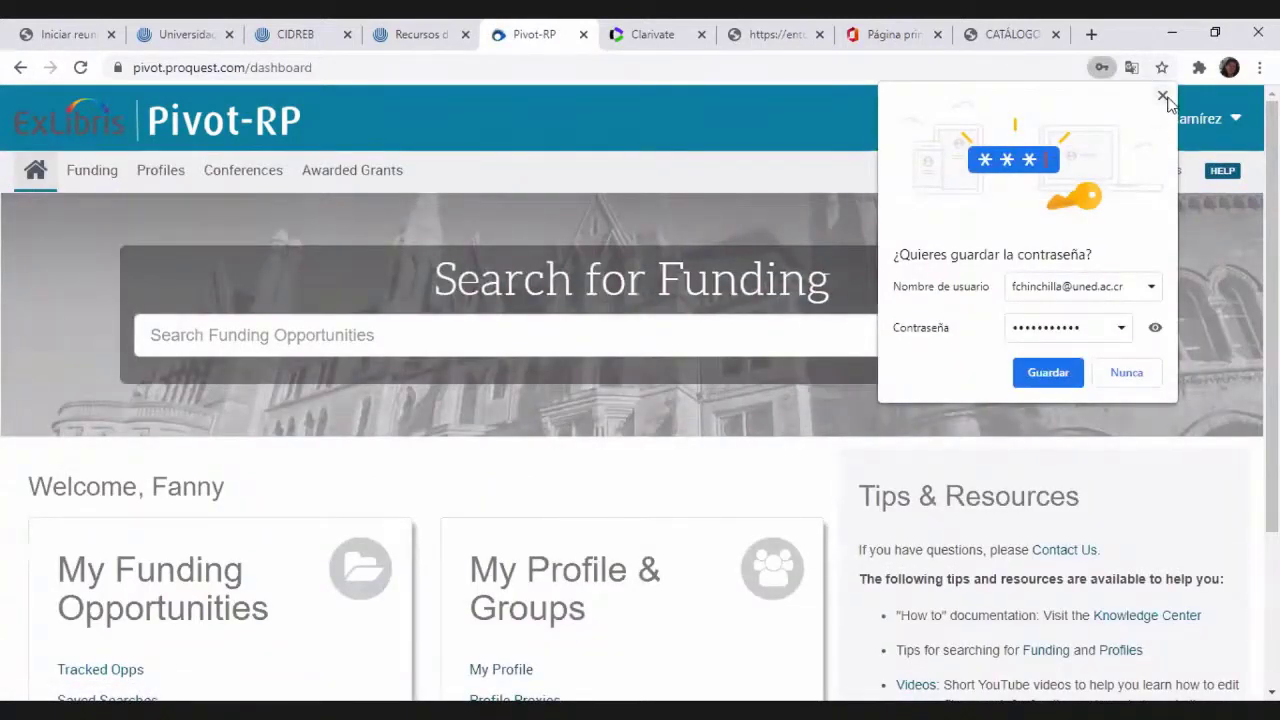
left_click(1162, 96)
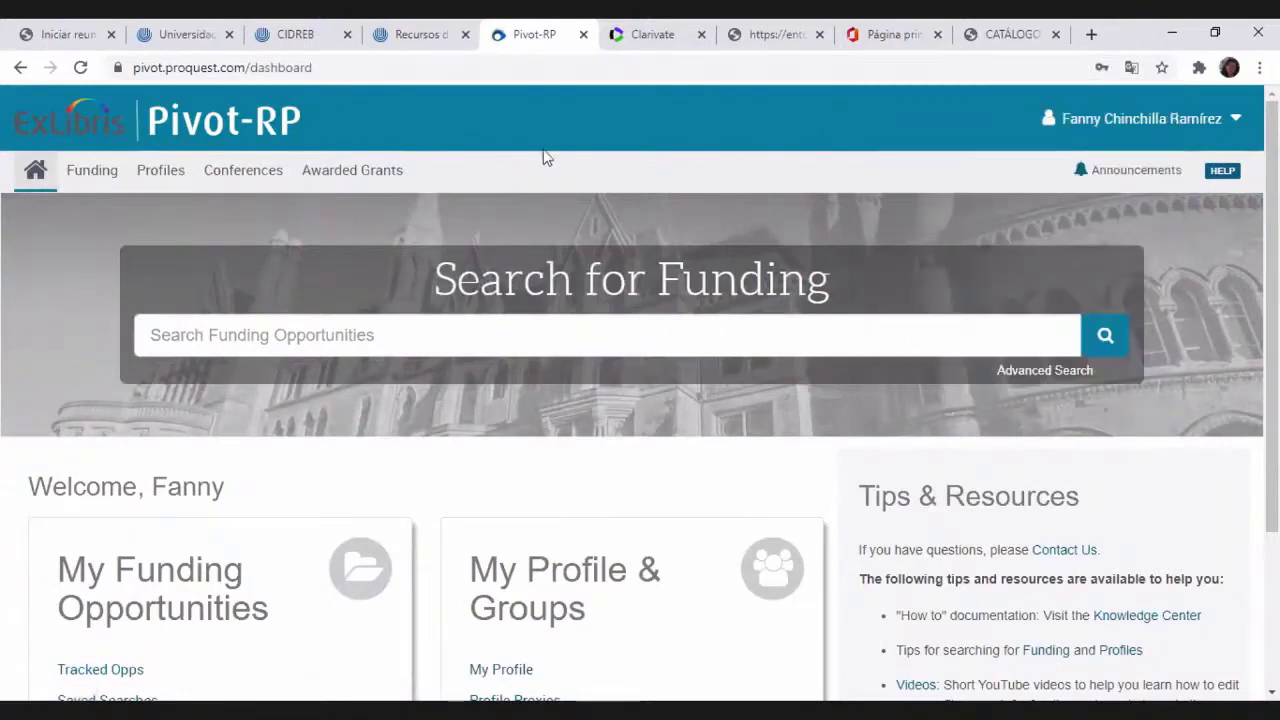
Open Pivot-RP's Funding section and examine the Browse by Keyword chart for areas such as Energy Sciences, Arts and Humanities, and Health and Medicine
left_click(1236, 127)
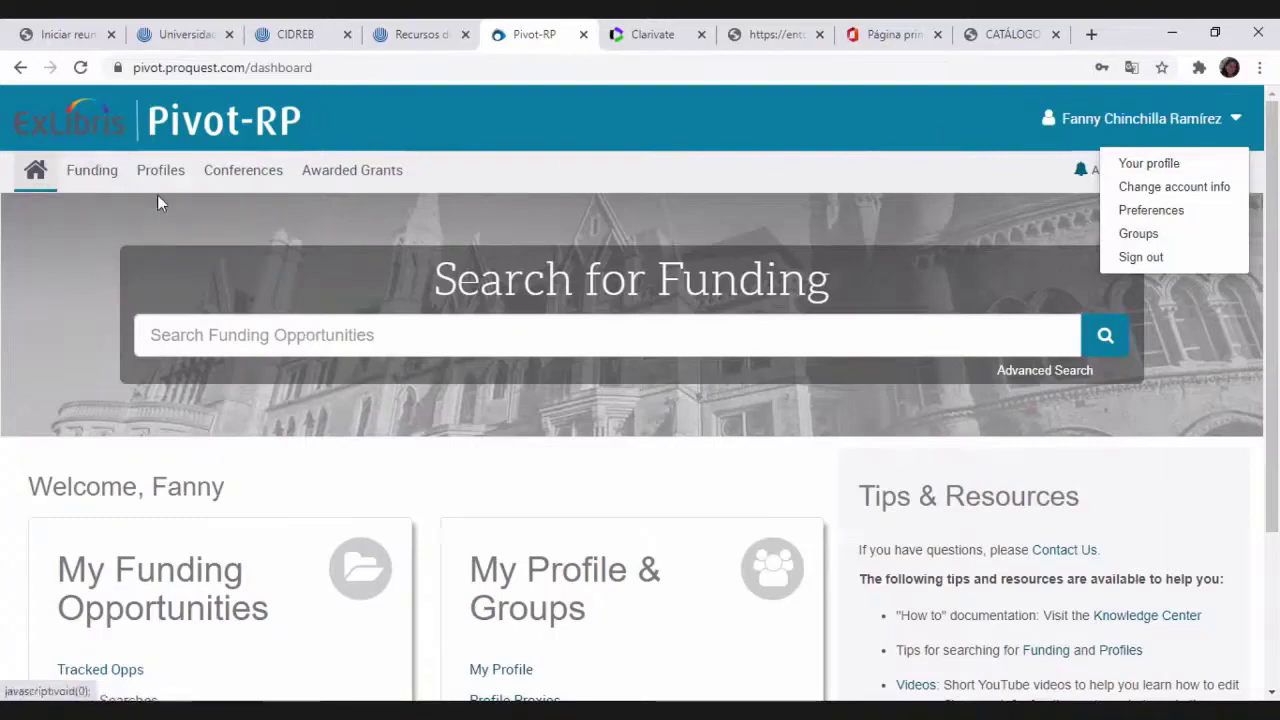
left_click(107, 172)
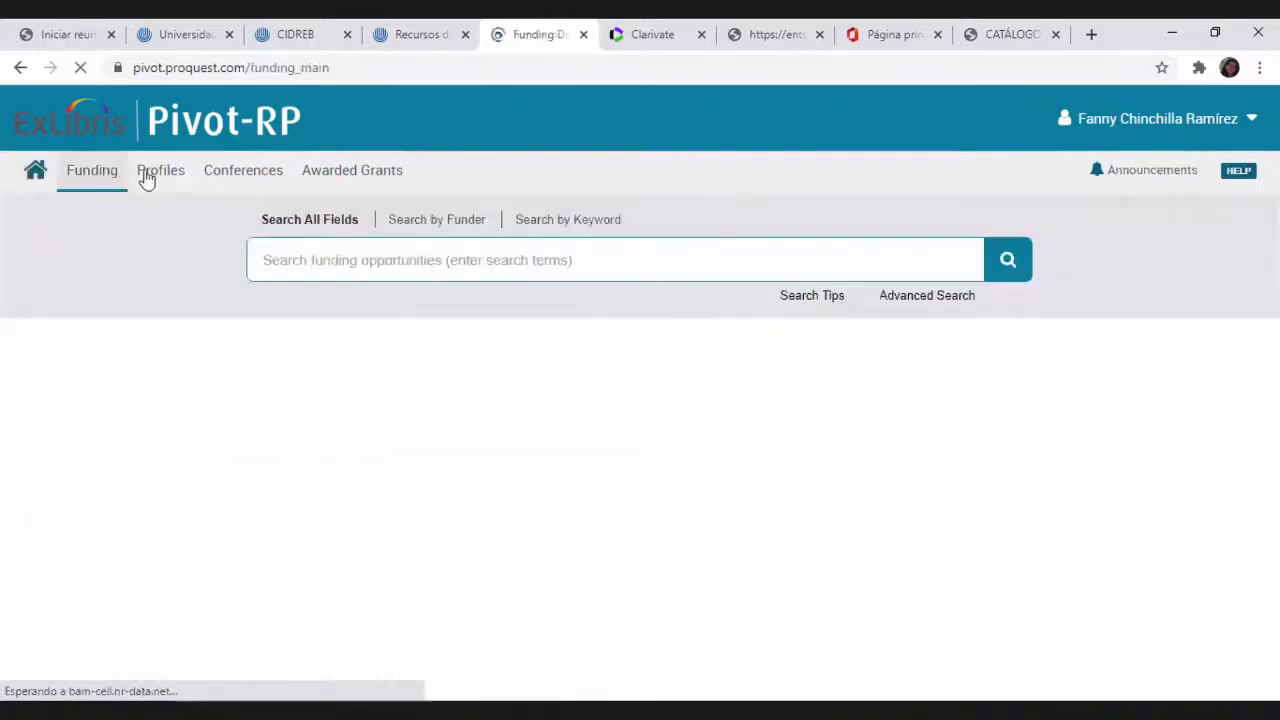
scroll(723, 417, "down", 1)
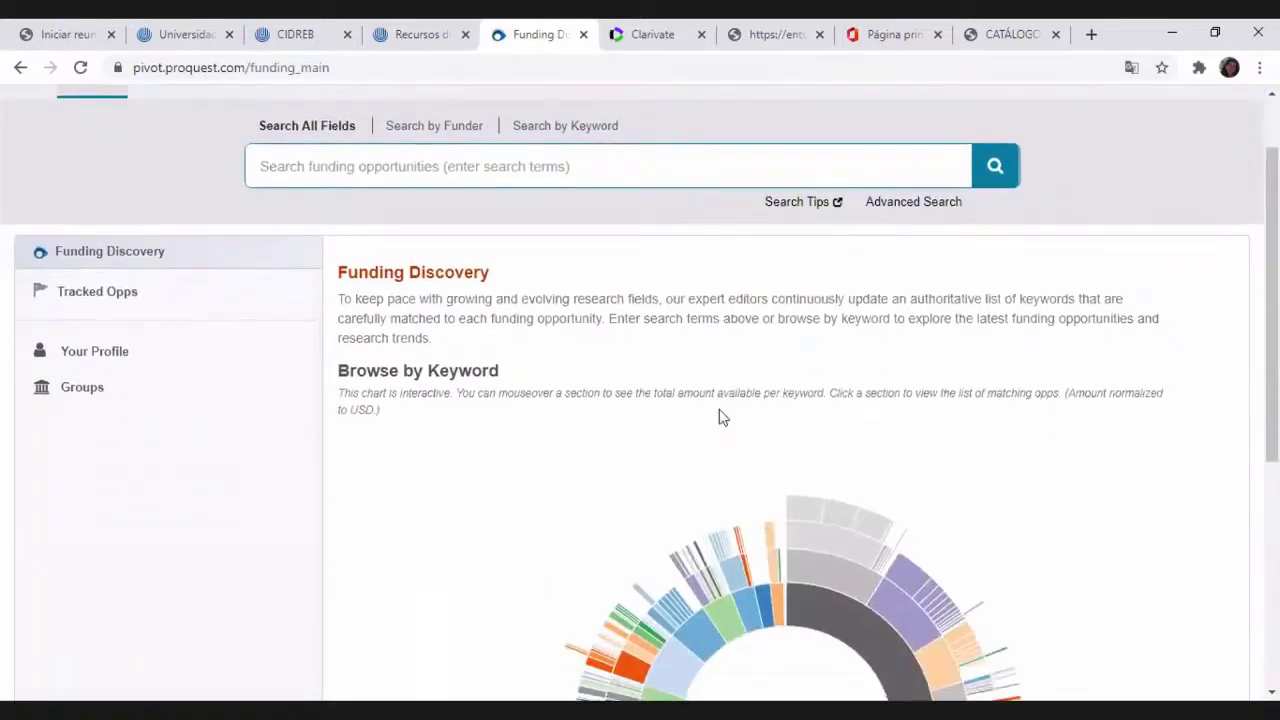
scroll(723, 417, "down", 5)
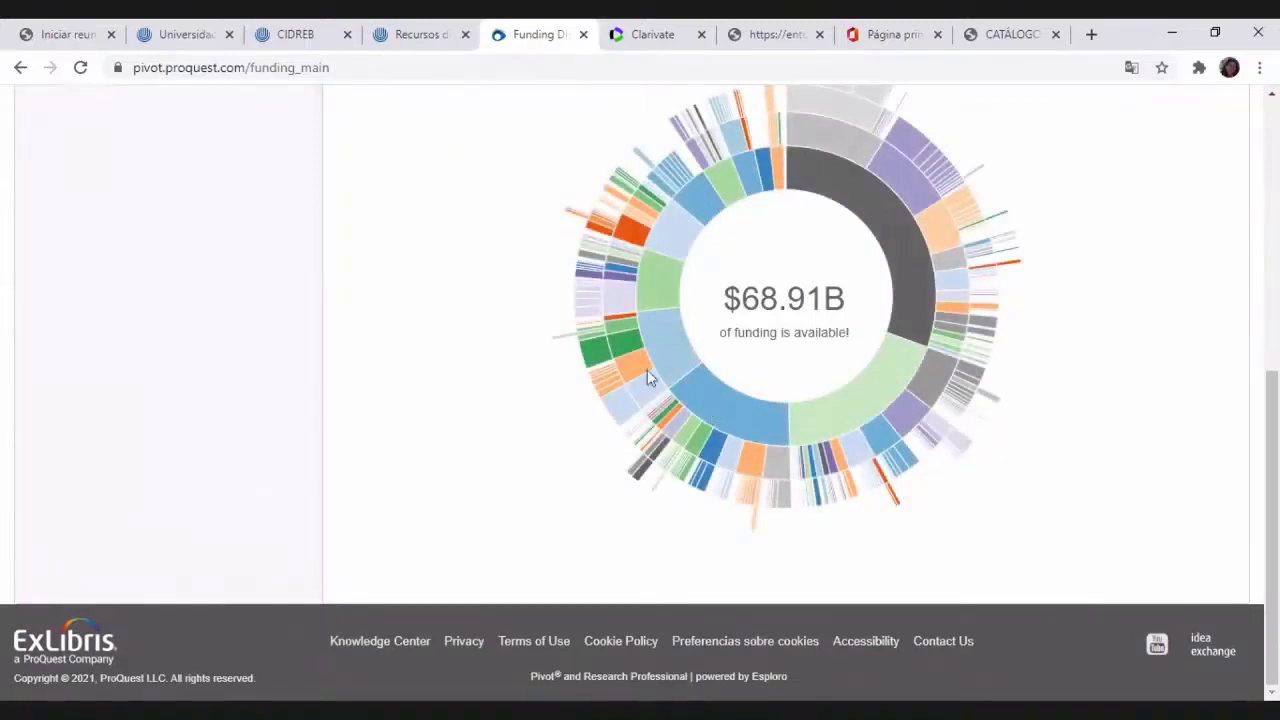
mouse_move(673, 297)
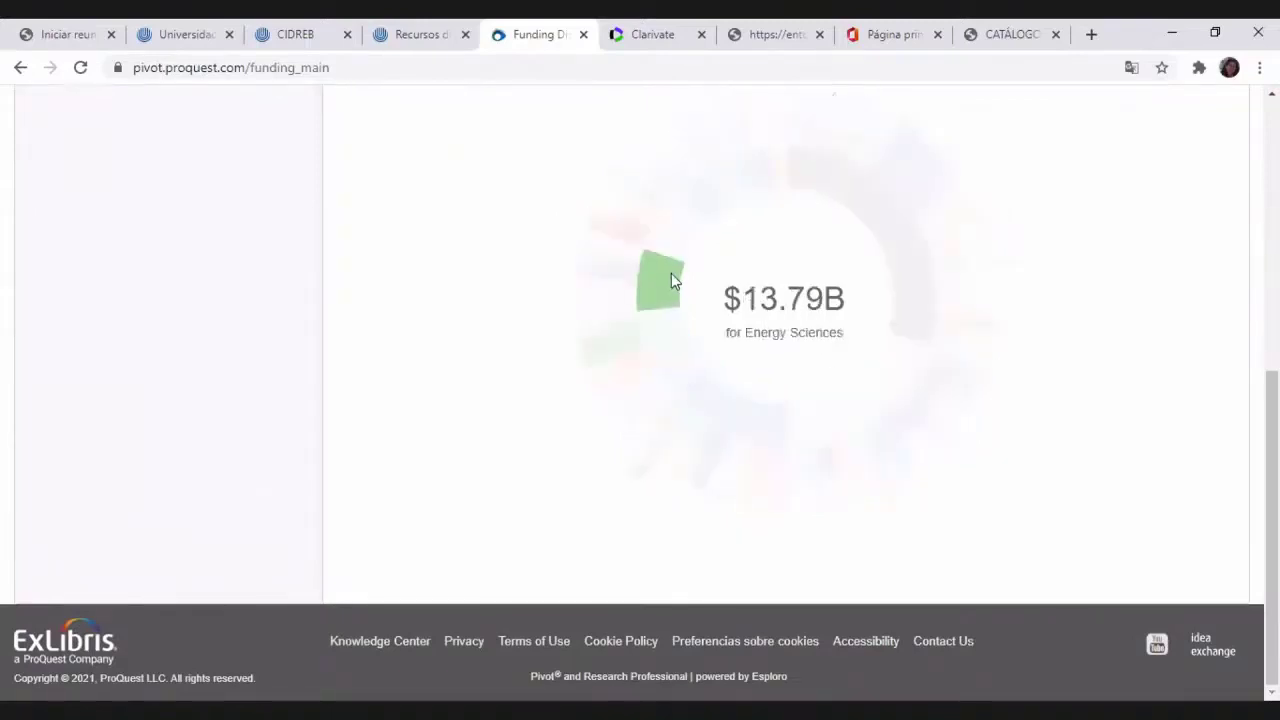
mouse_move(674, 257)
mouse_move(703, 208)
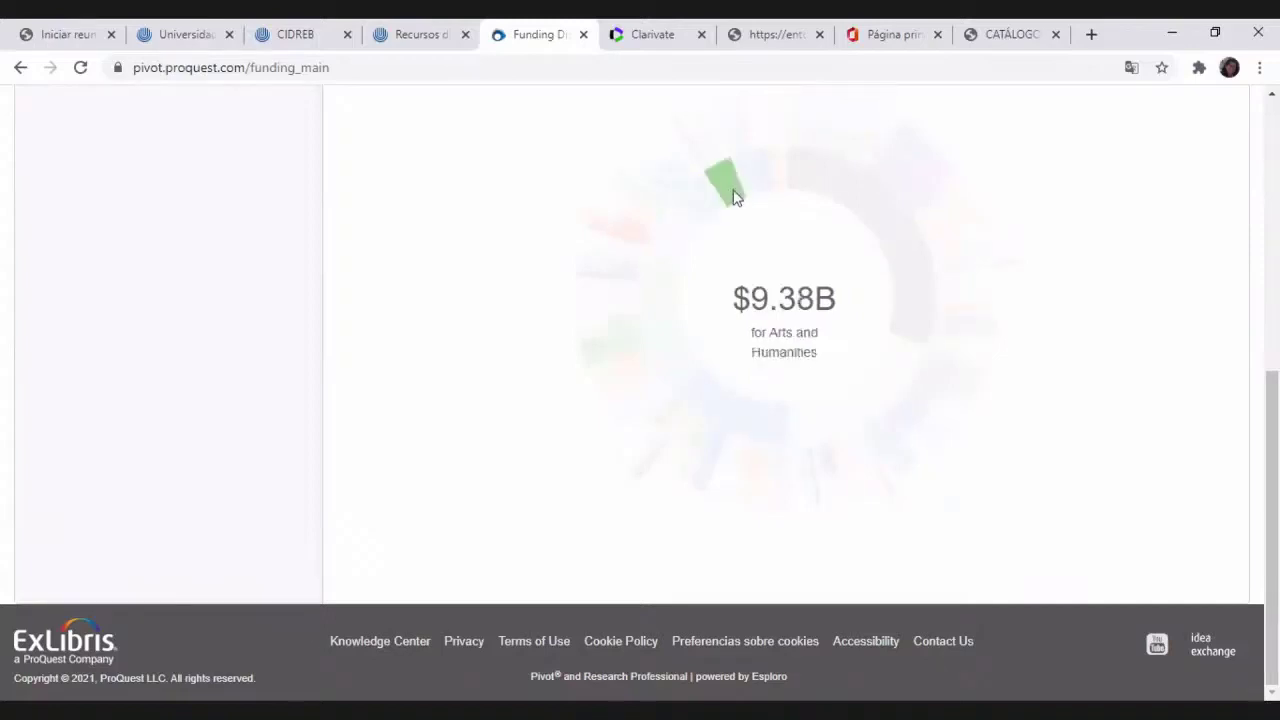
mouse_move(826, 203)
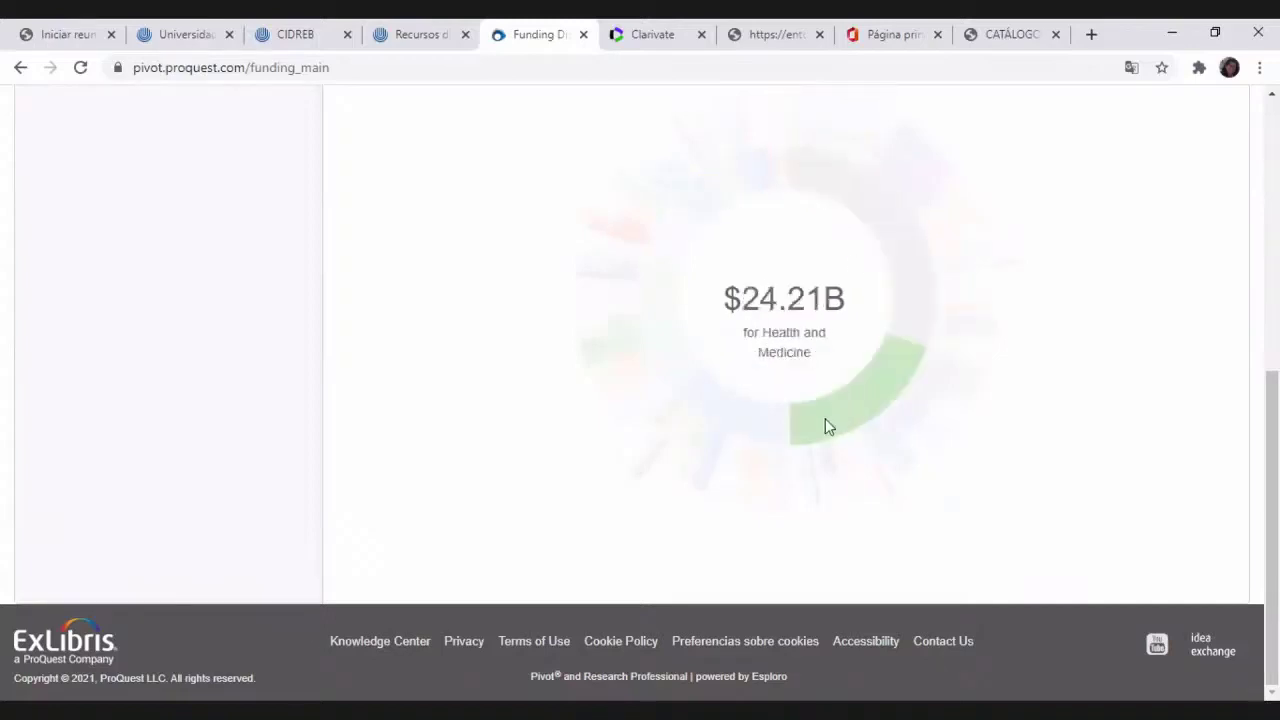
mouse_move(601, 283)
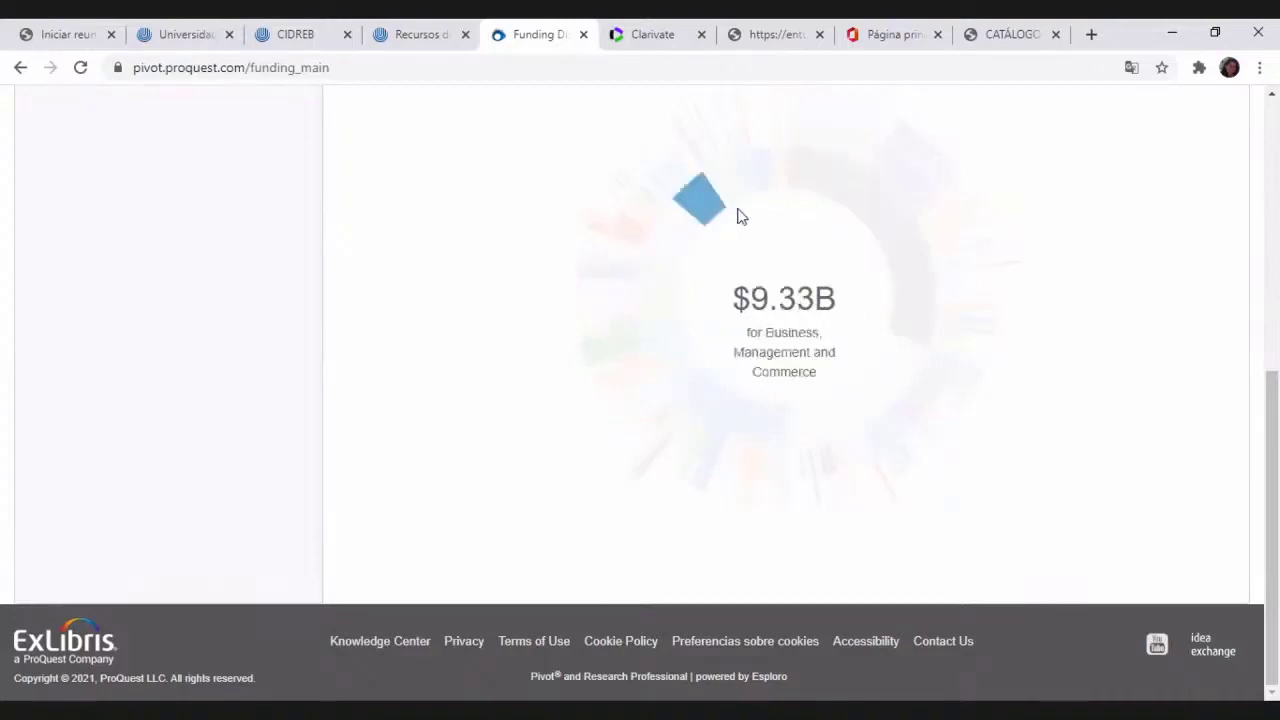
scroll(557, 290, "up", 5)
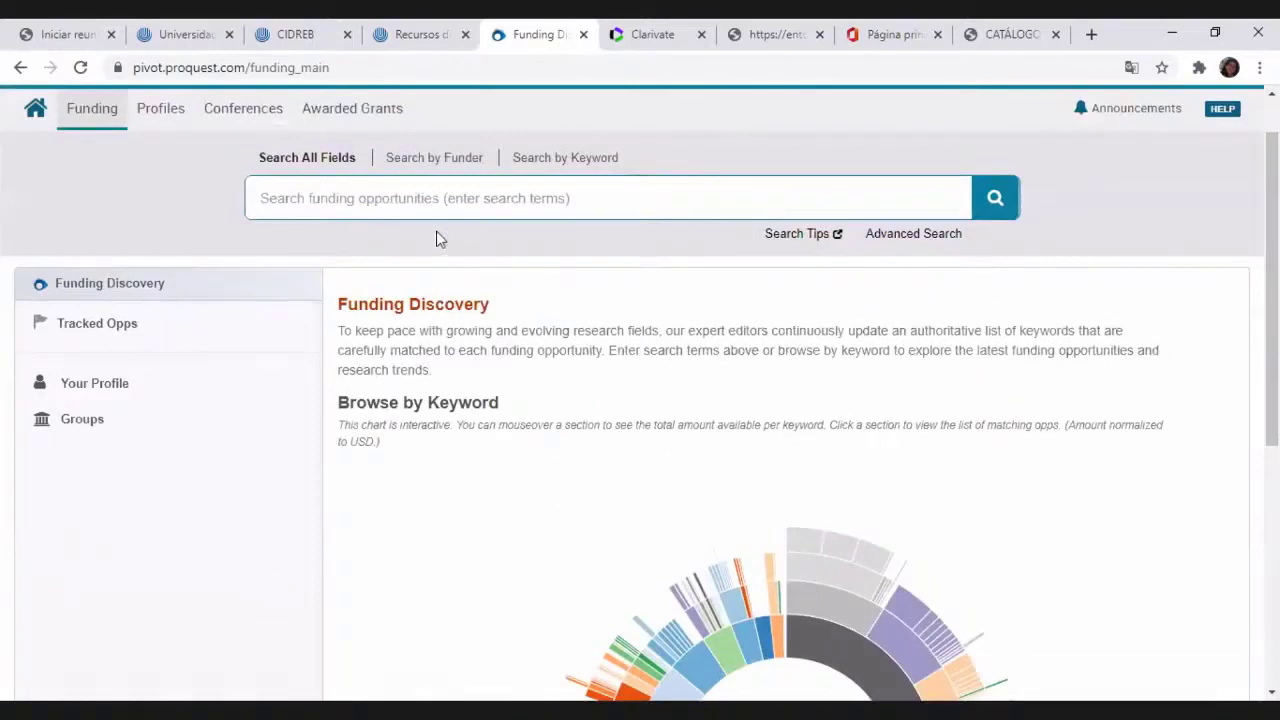
Open the Awarded Grants section and look through its list of funders
left_click(349, 112)
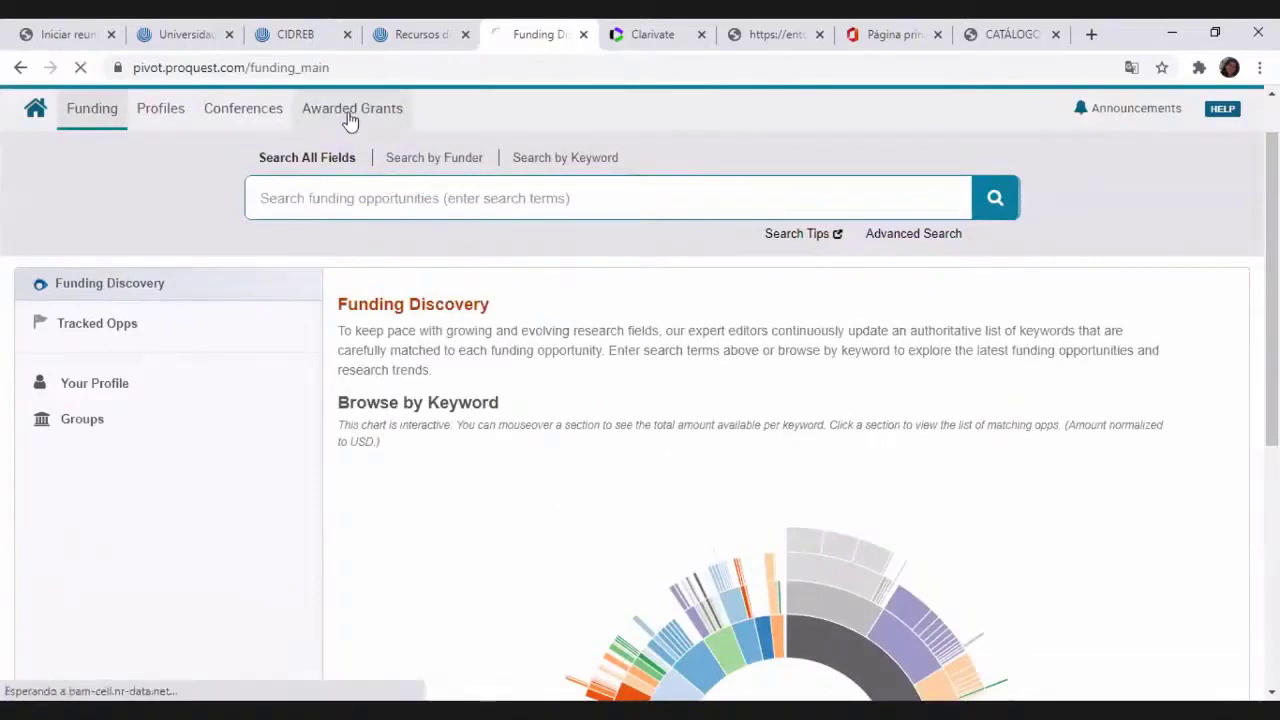
scroll(740, 500, "down", 1)
scroll(740, 500, "down", 1)
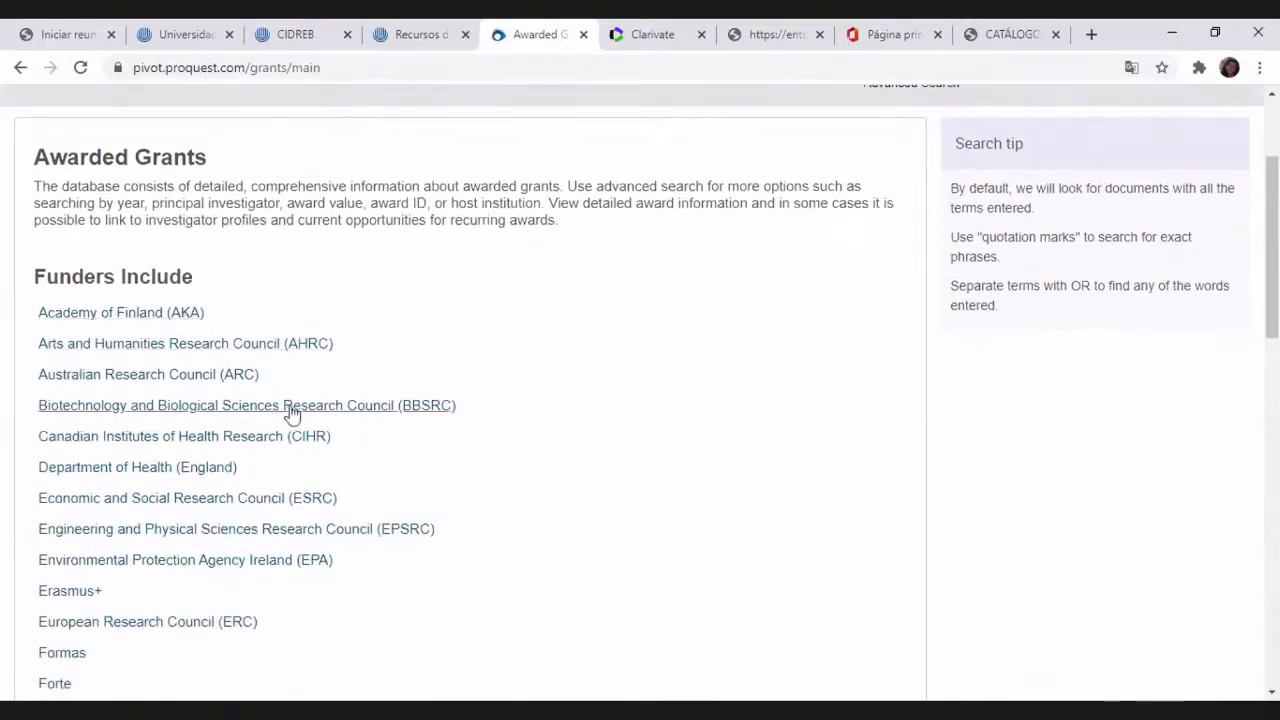
Search the previously awarded grants for "telecomunication"
scroll(480, 458, "up", 2)
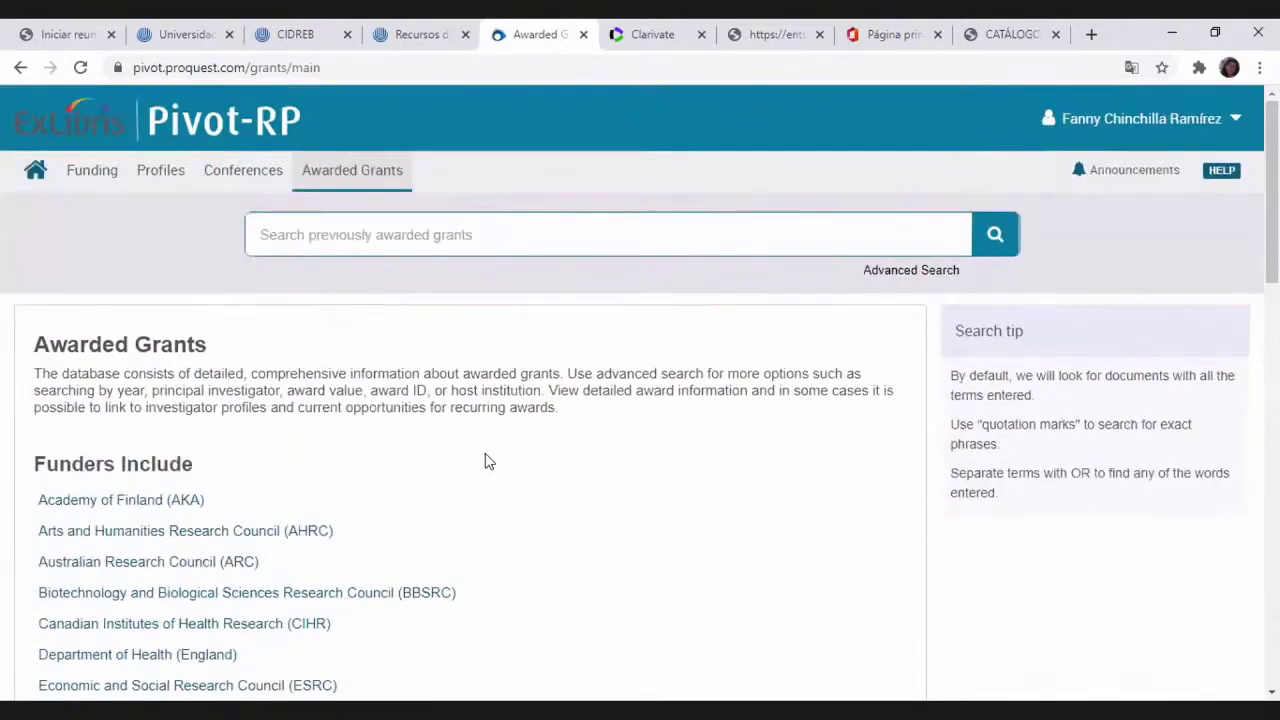
left_click(438, 235)
type("tel")
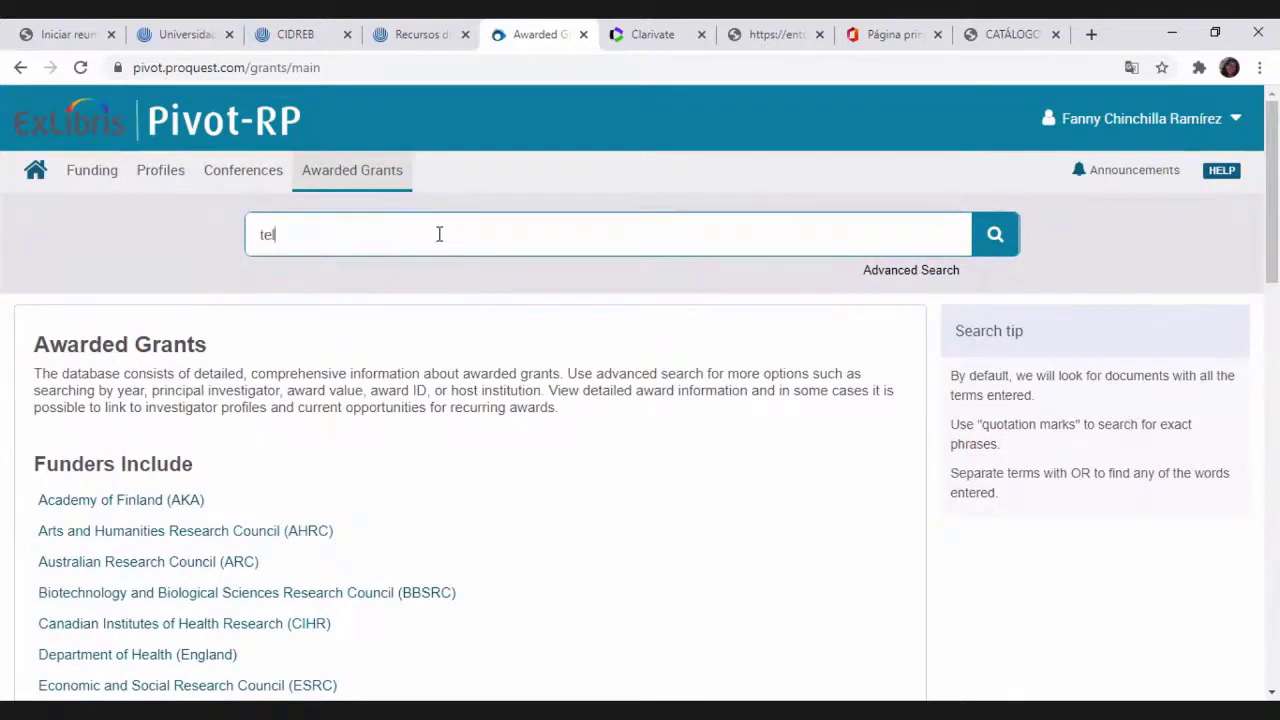
type("ecomunication")
key("Return")
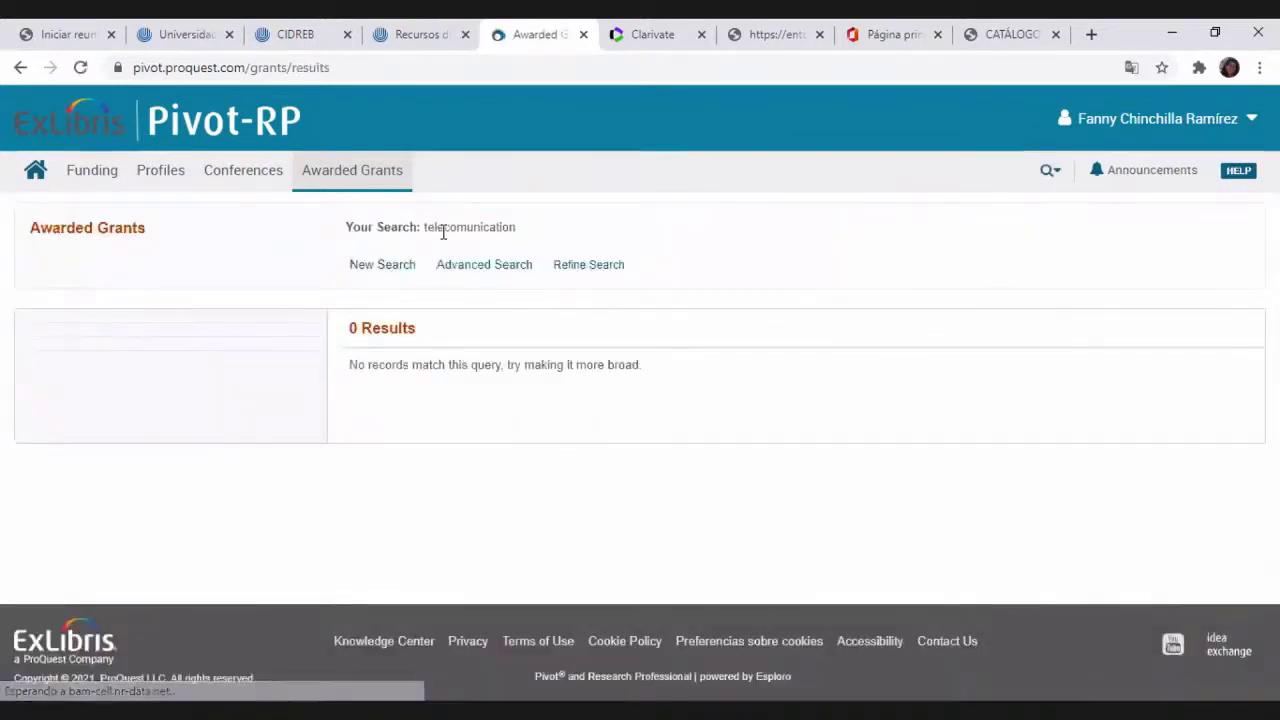
Search the Funding section's opportunities for "telecomunication" and go back to the Funding Discovery page
left_click(108, 183)
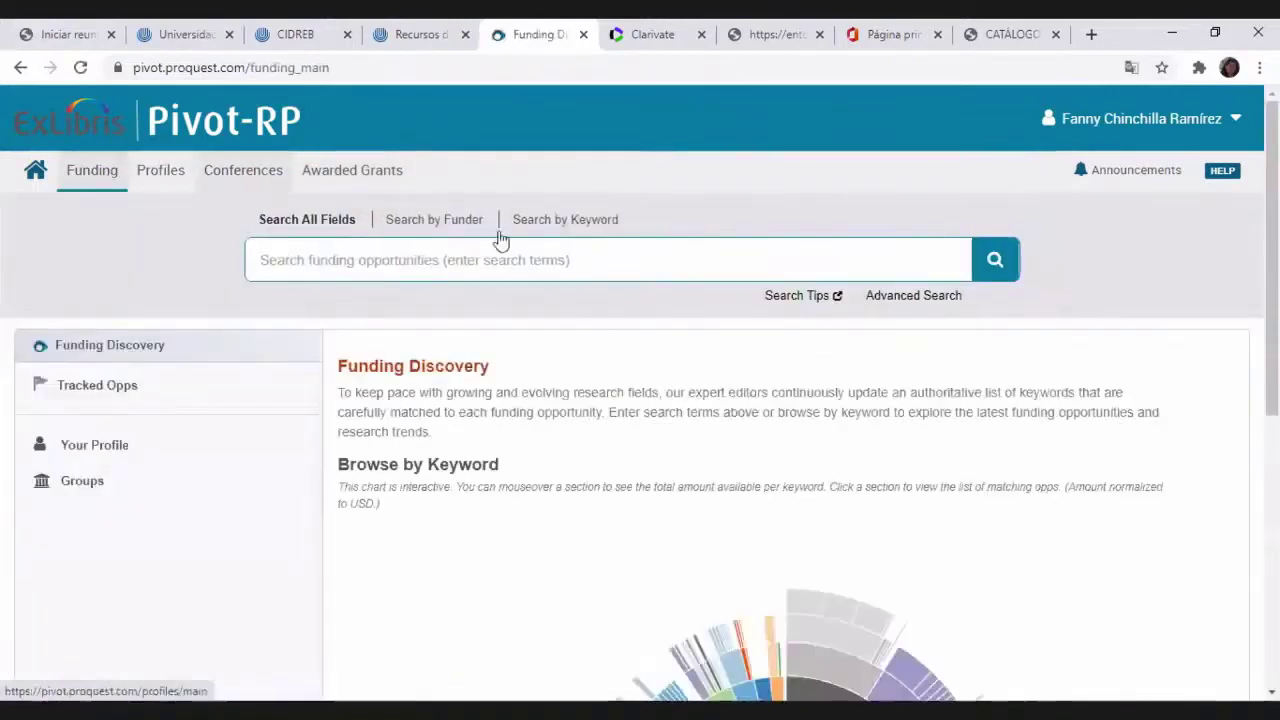
left_click(468, 259)
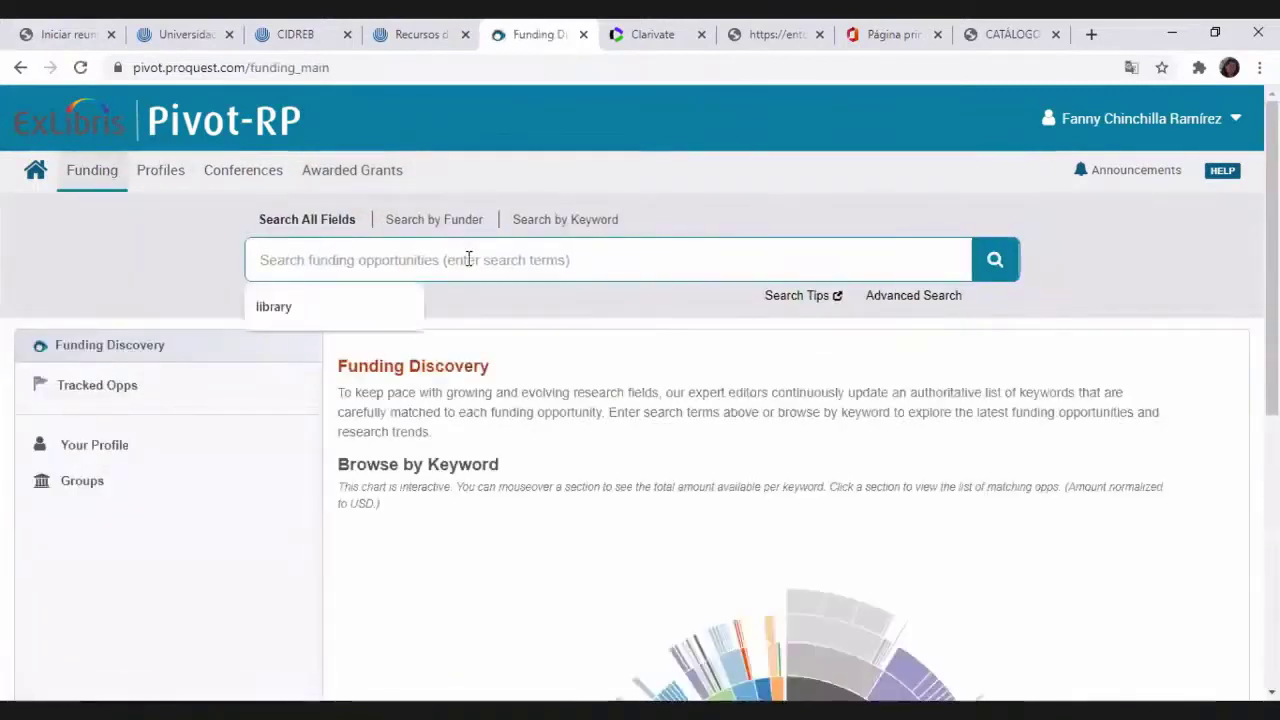
type("tele")
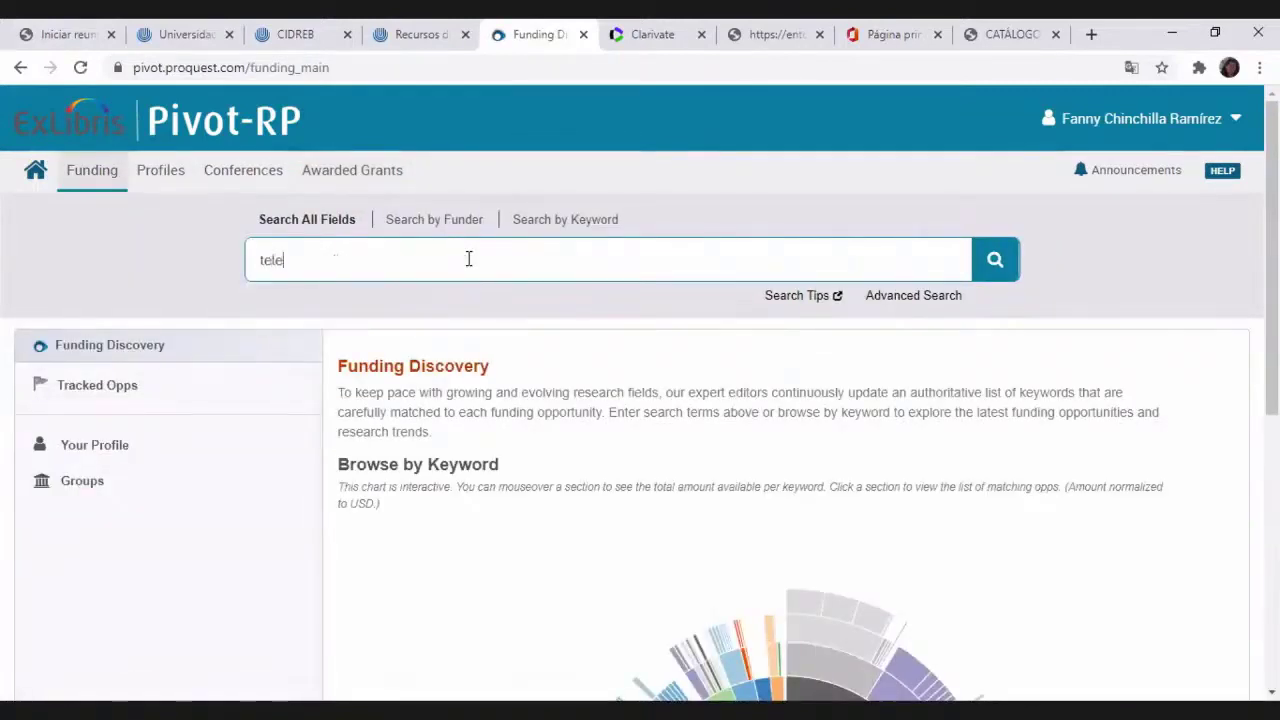
type("comunication")
key("Return")
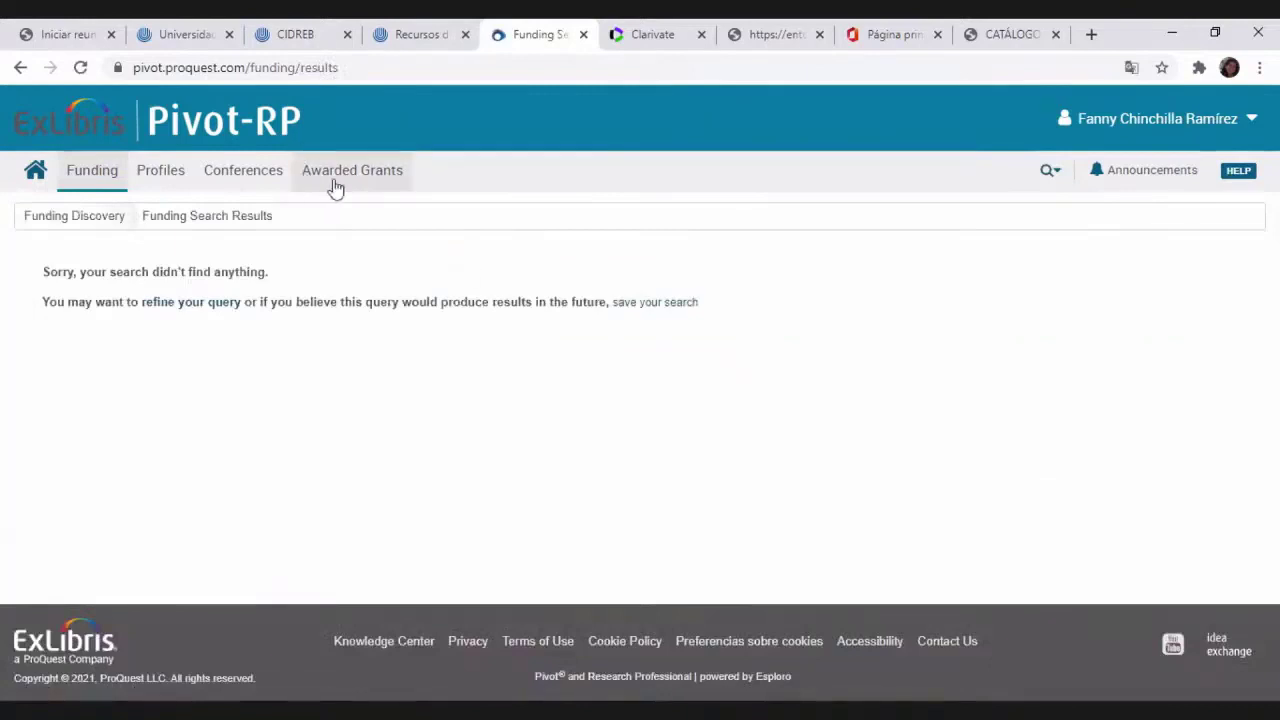
left_click(20, 67)
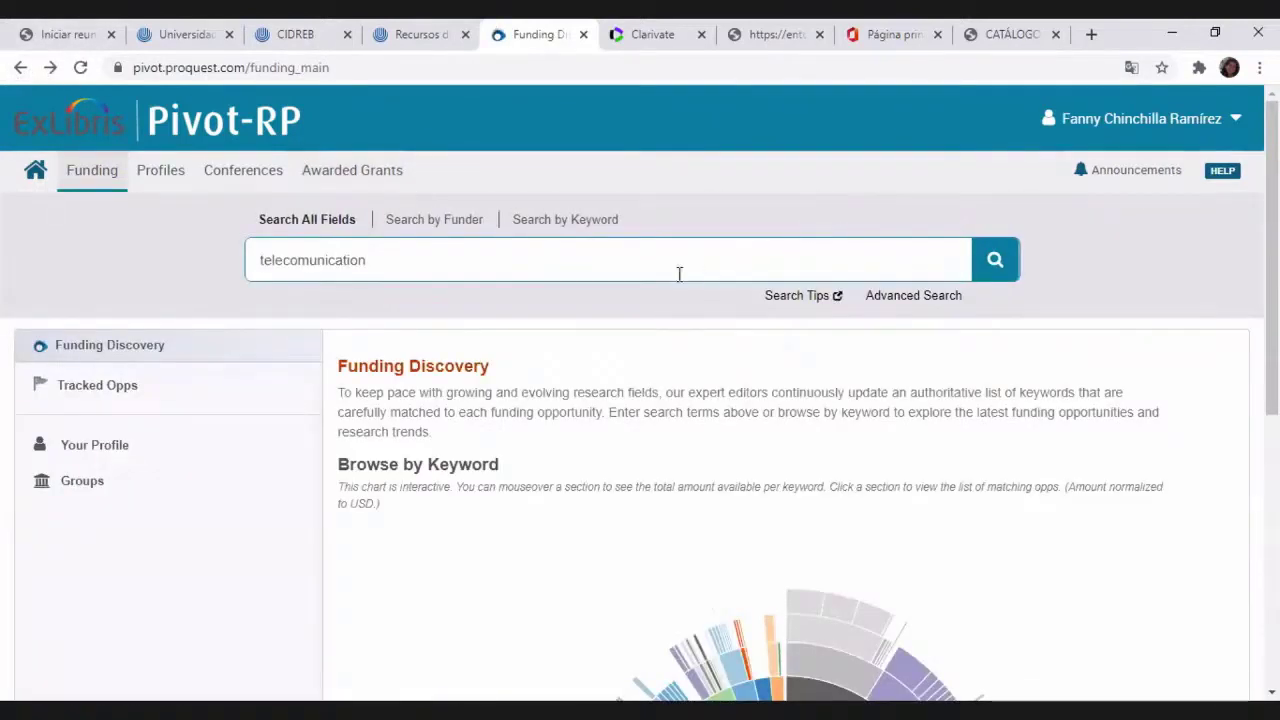
Open the Conferences section, look over its subject list, and search conferences and publishing opportunities for "telecommunication"
left_click(254, 176)
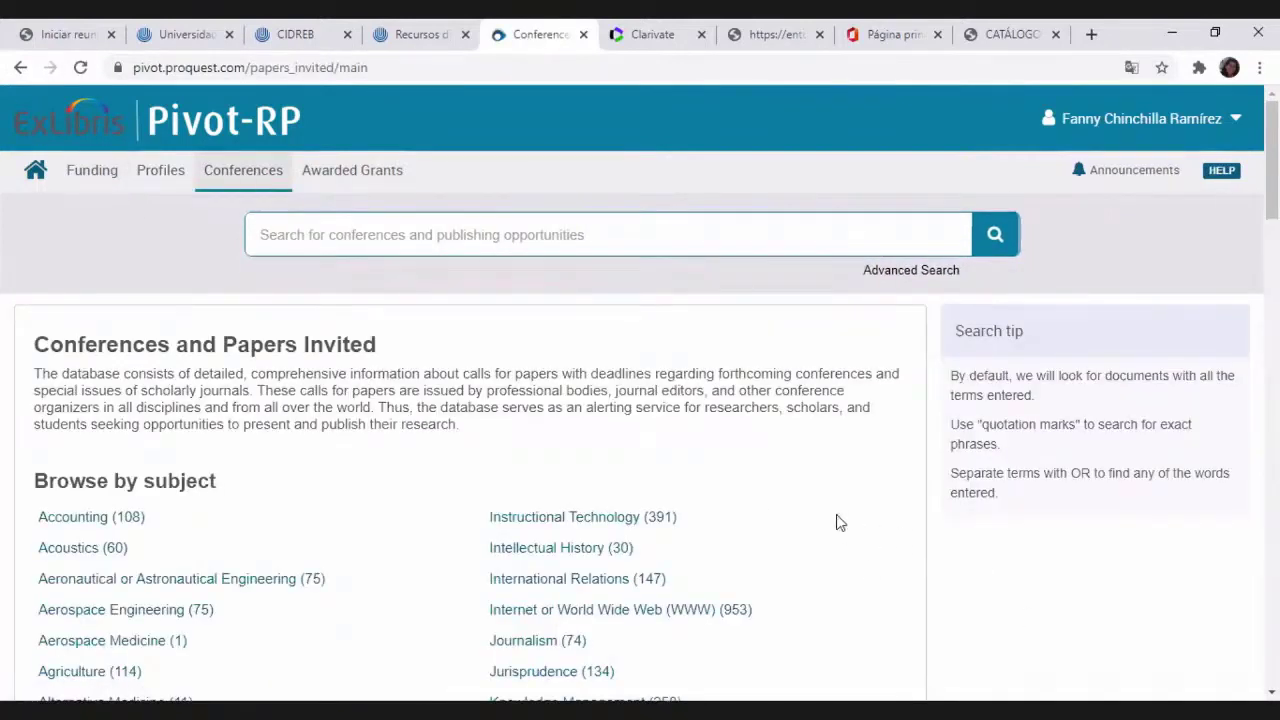
scroll(703, 483, "down", 2)
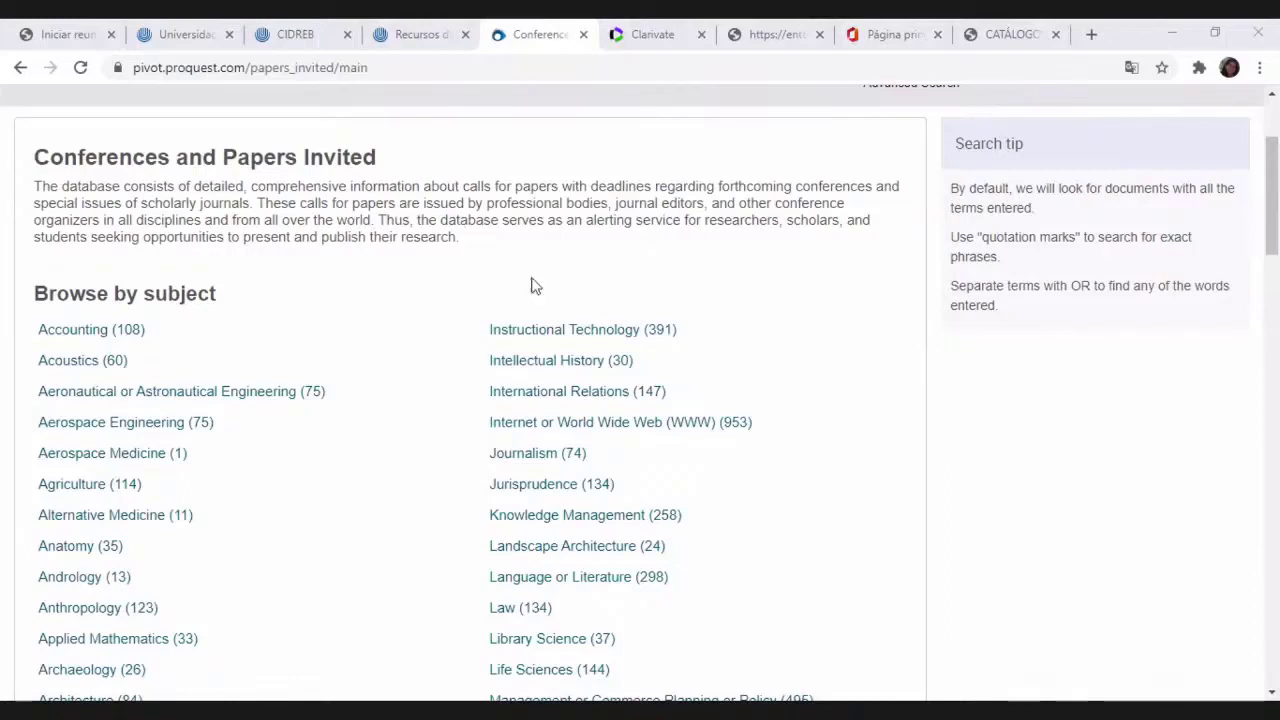
scroll(320, 240, "up", 2)
left_click(334, 233)
type("telecommun")
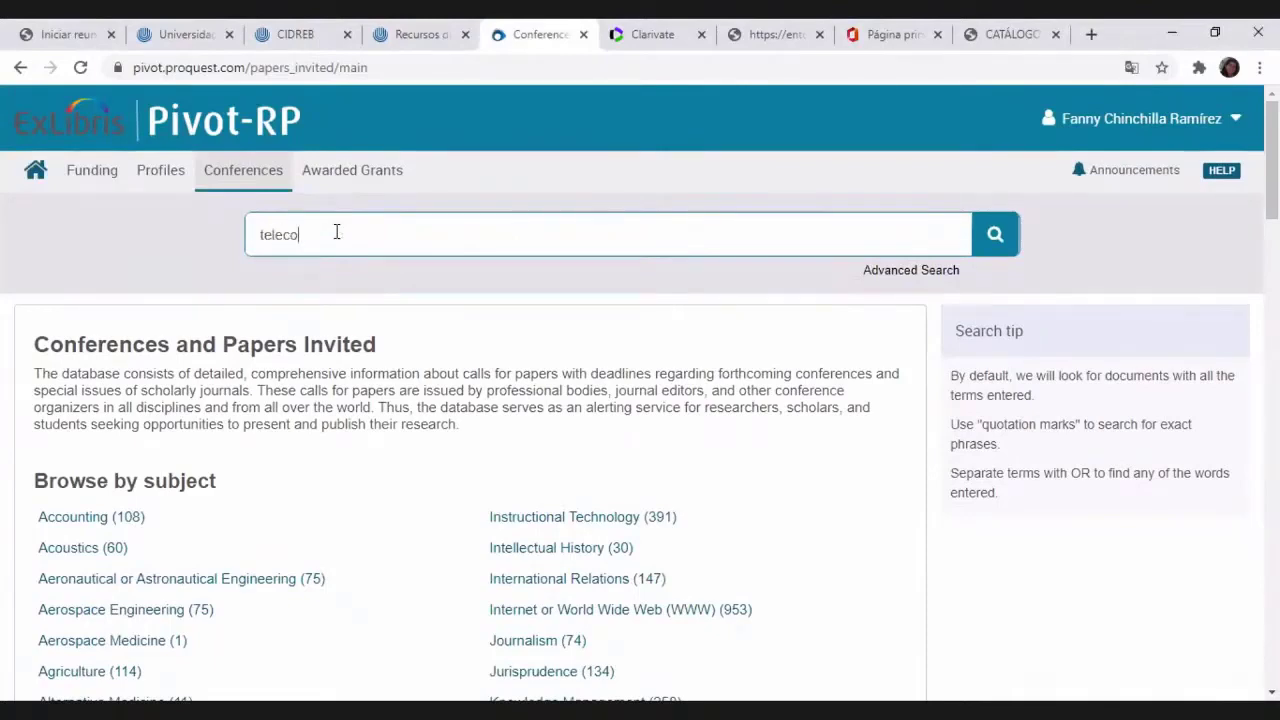
type("ication")
key("Return")
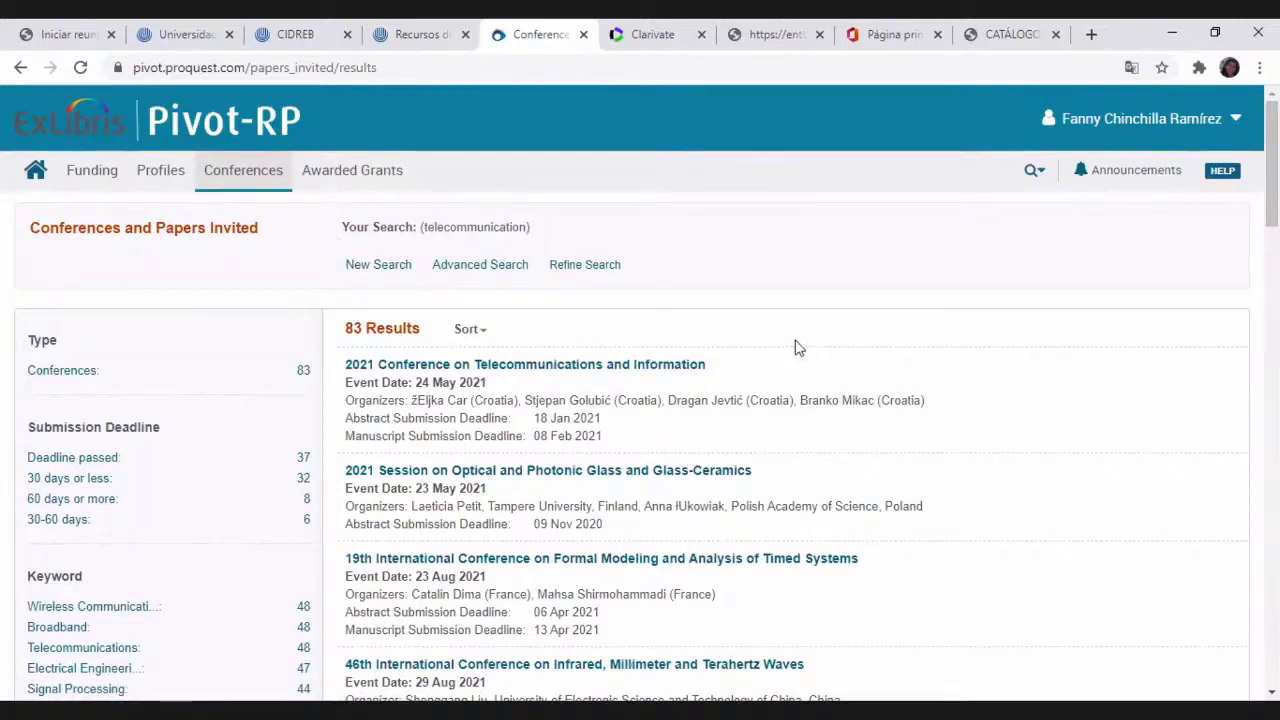
Examine the telecommunication conference results, and expand the full Keyword filter list to look through it
scroll(797, 347, "down", 1)
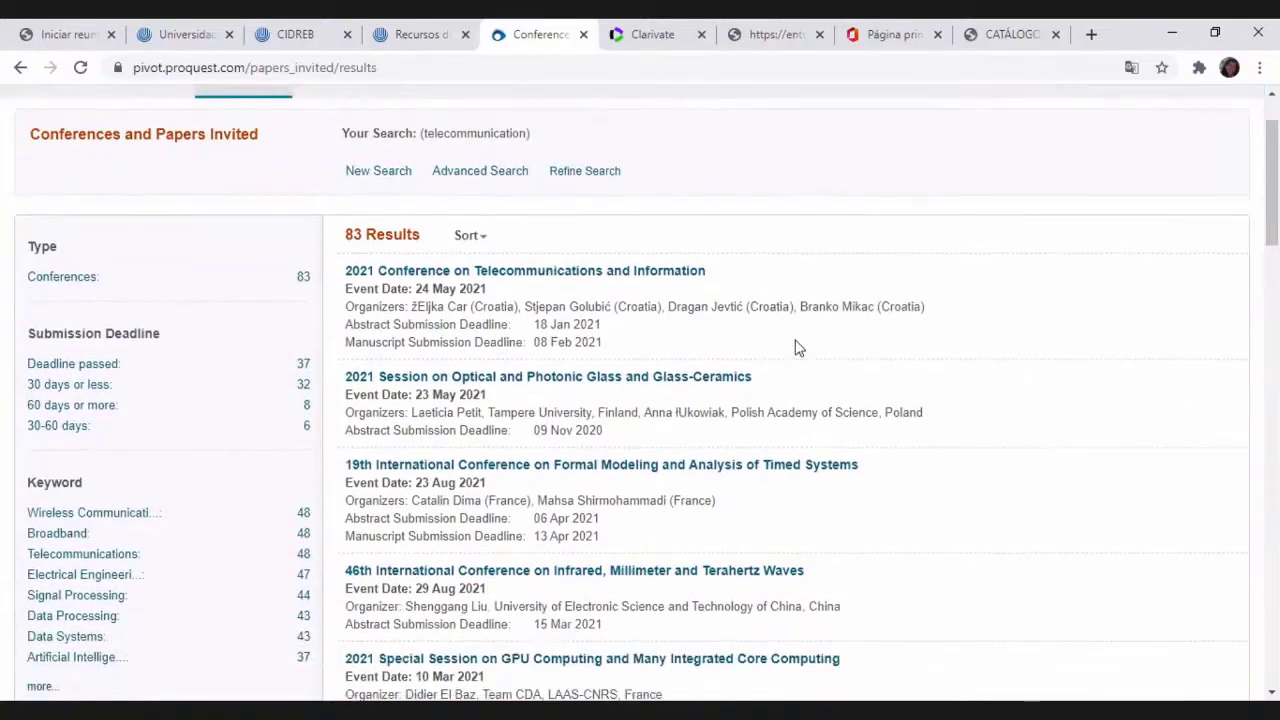
scroll(797, 347, "down", 1)
scroll(797, 347, "down", 2)
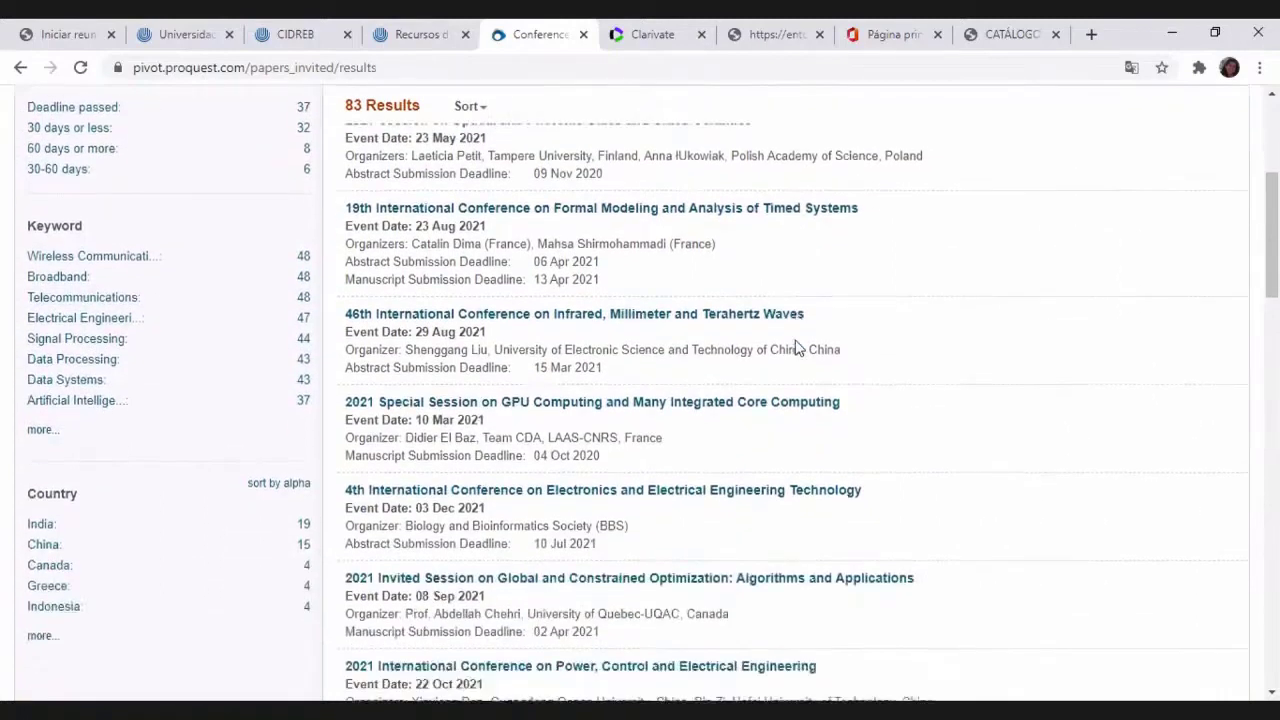
scroll(797, 347, "down", 1)
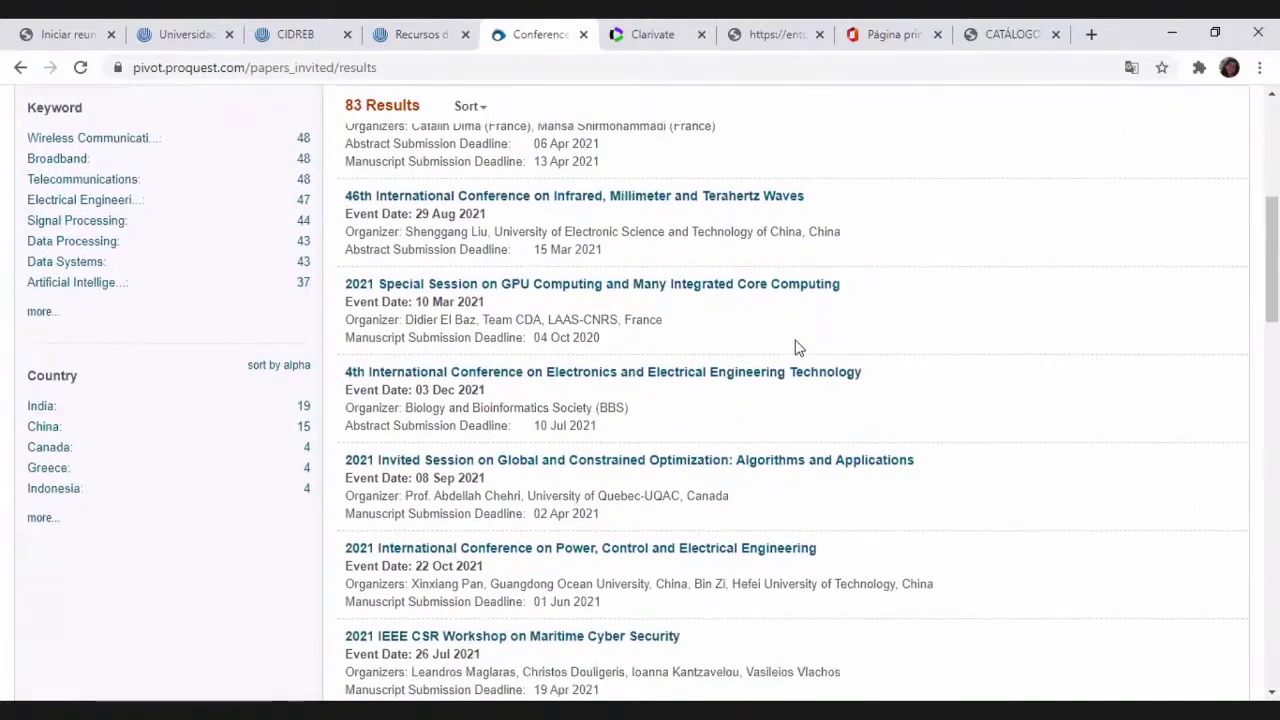
left_click(40, 313)
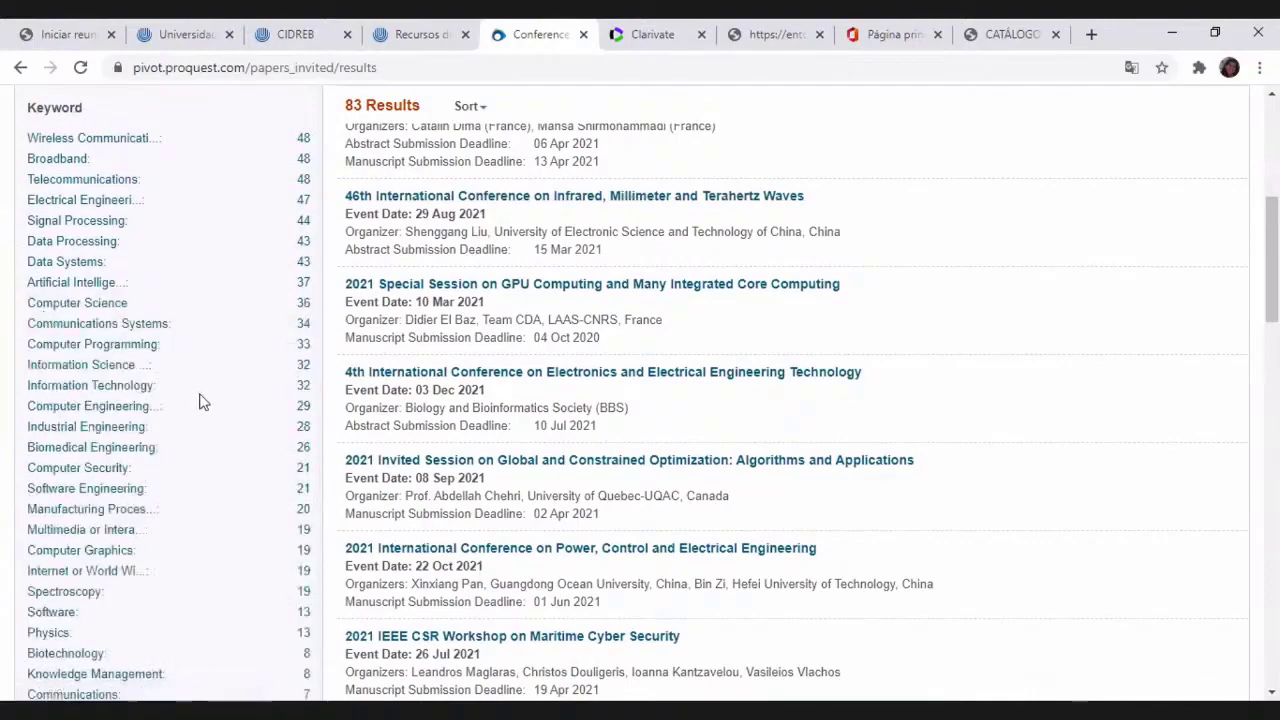
scroll(198, 402, "down", 1)
scroll(166, 341, "down", 3)
scroll(166, 343, "down", 5)
scroll(166, 343, "down", 4)
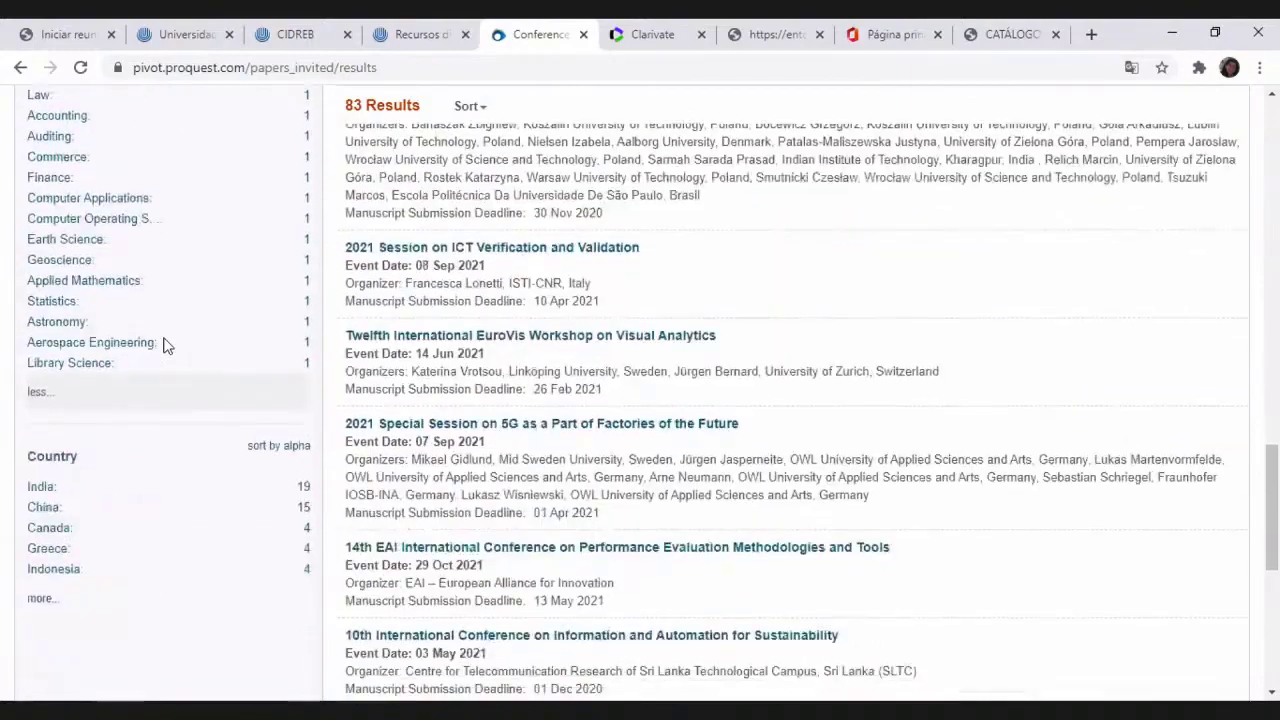
scroll(166, 343, "up", 12)
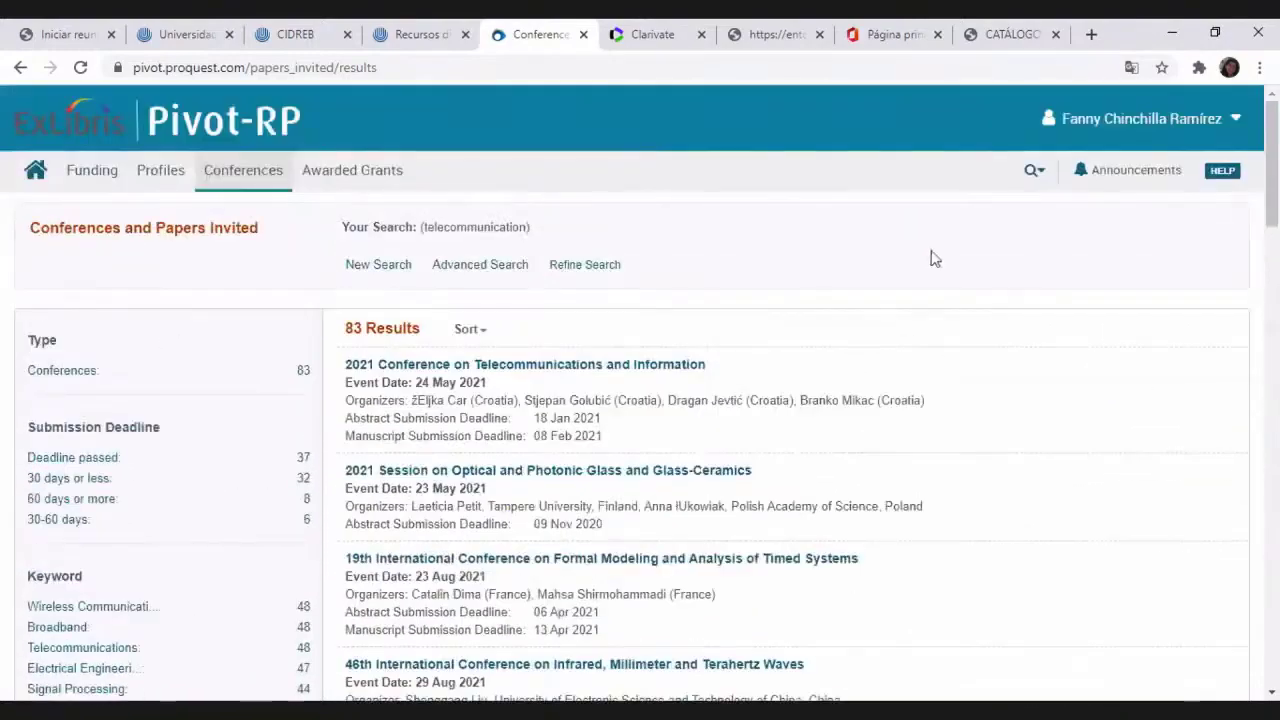
Search the Funding section for "telecommunication" and look through the matching opportunities with their deadlines, amounts, and filters
left_click(100, 174)
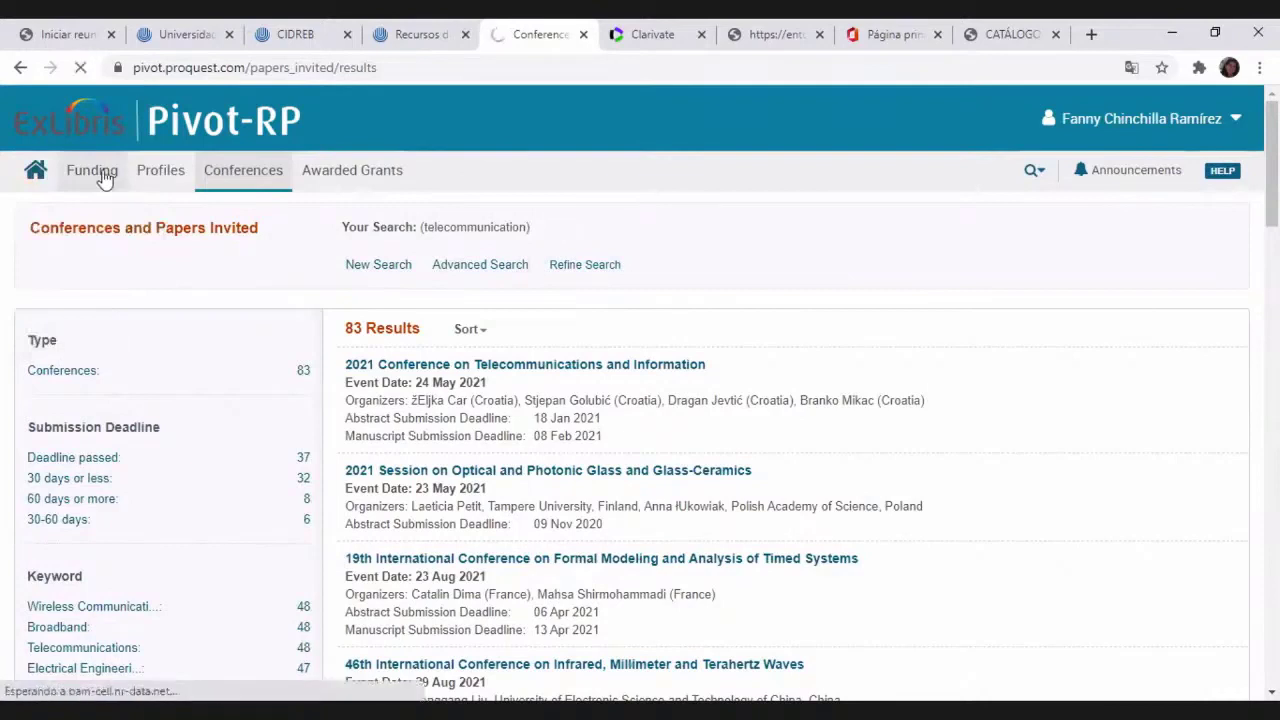
left_click(452, 264)
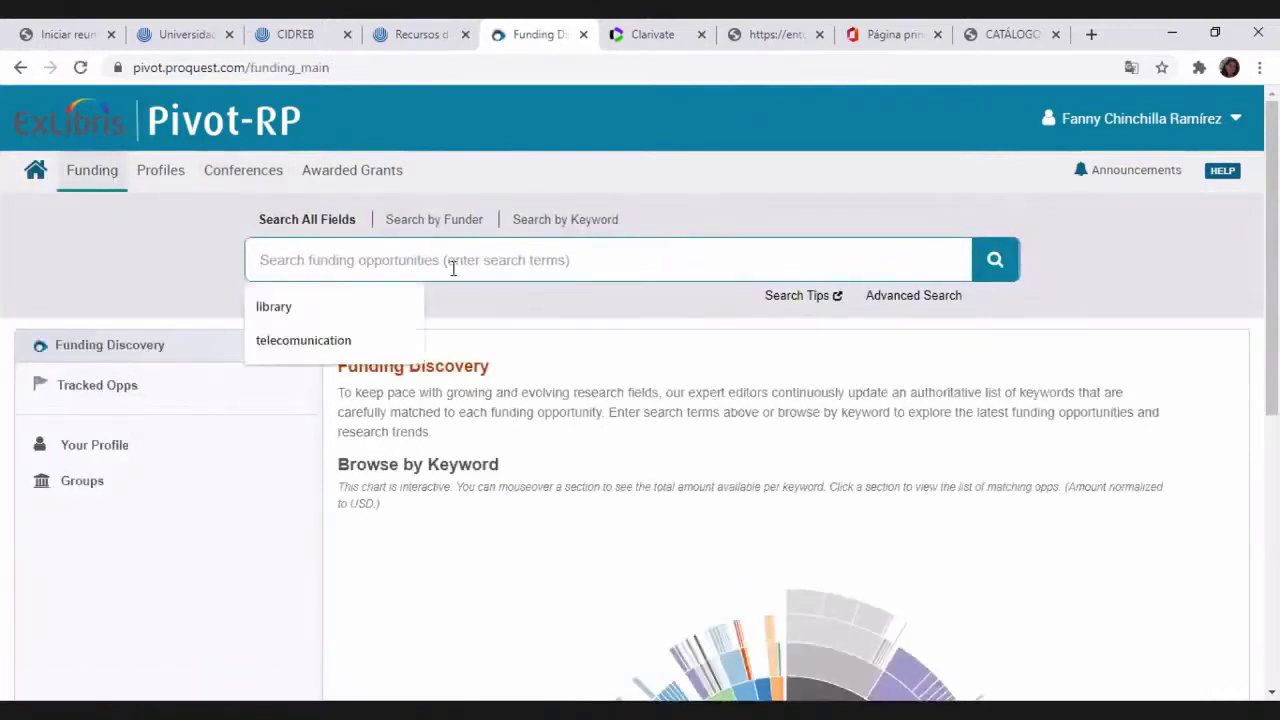
type("te")
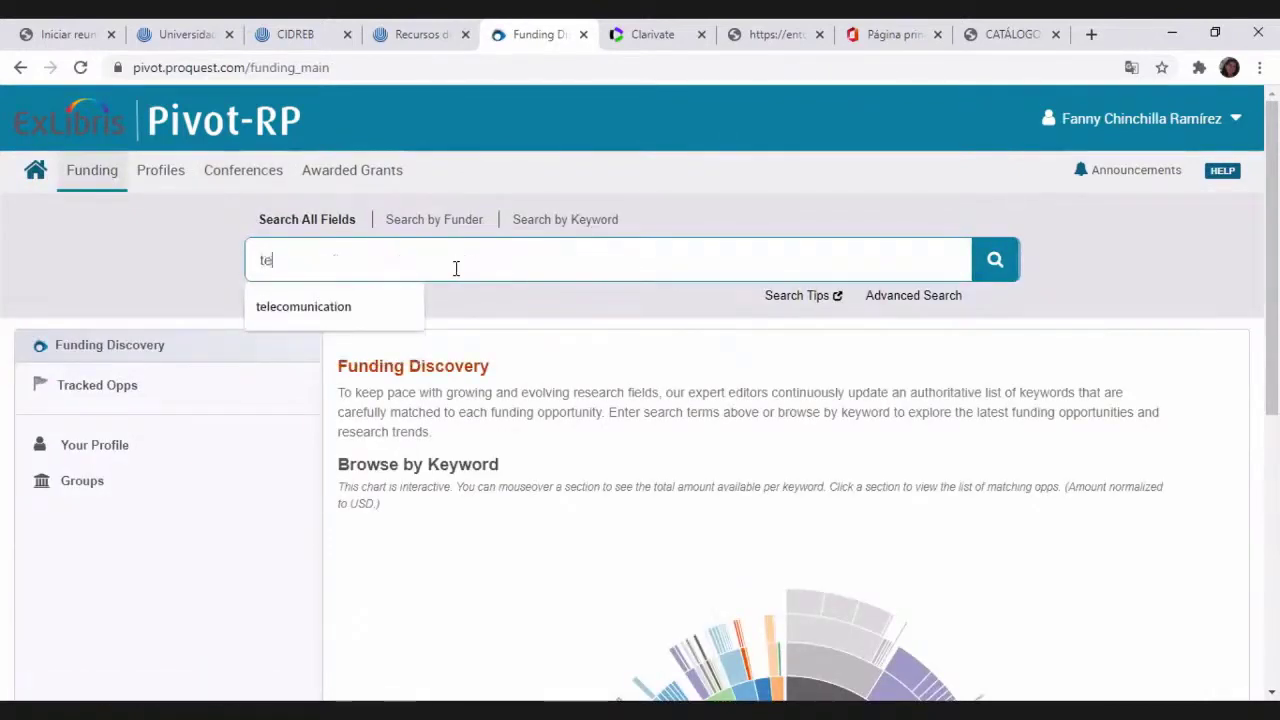
type("lecommunic")
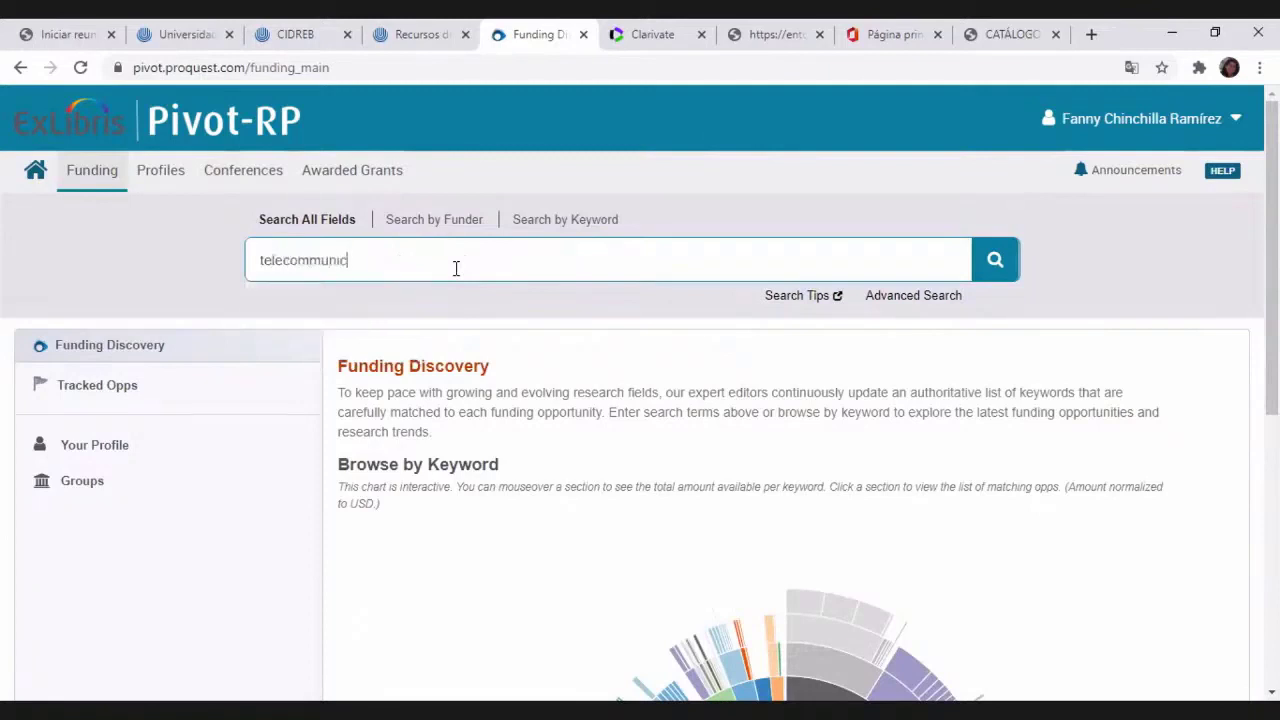
type("ation")
key("Return")
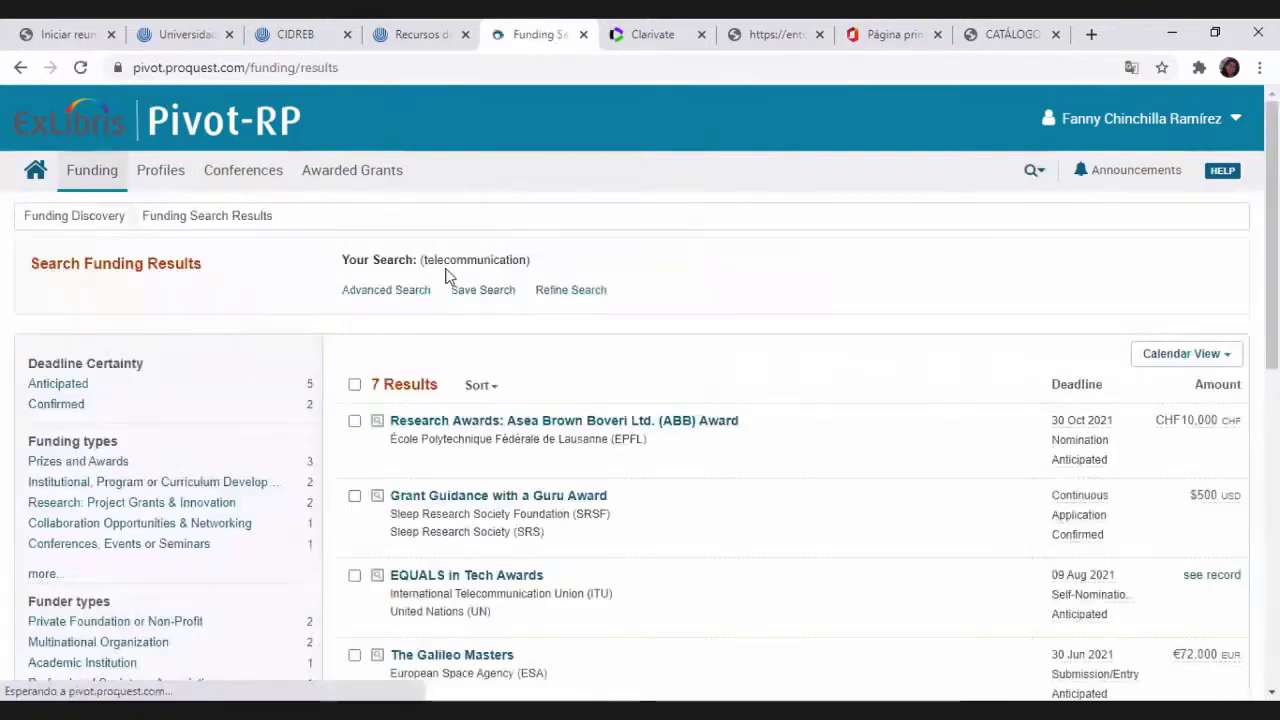
scroll(555, 293, "down", 1)
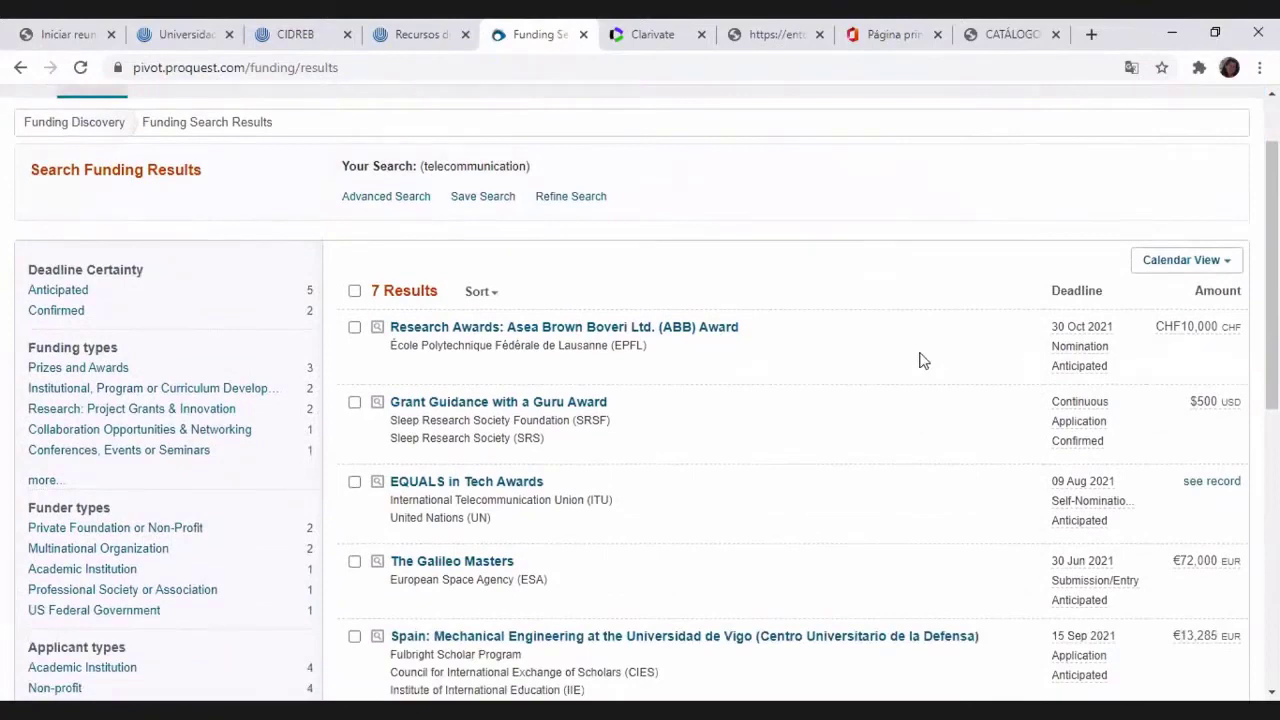
scroll(920, 360, "down", 1)
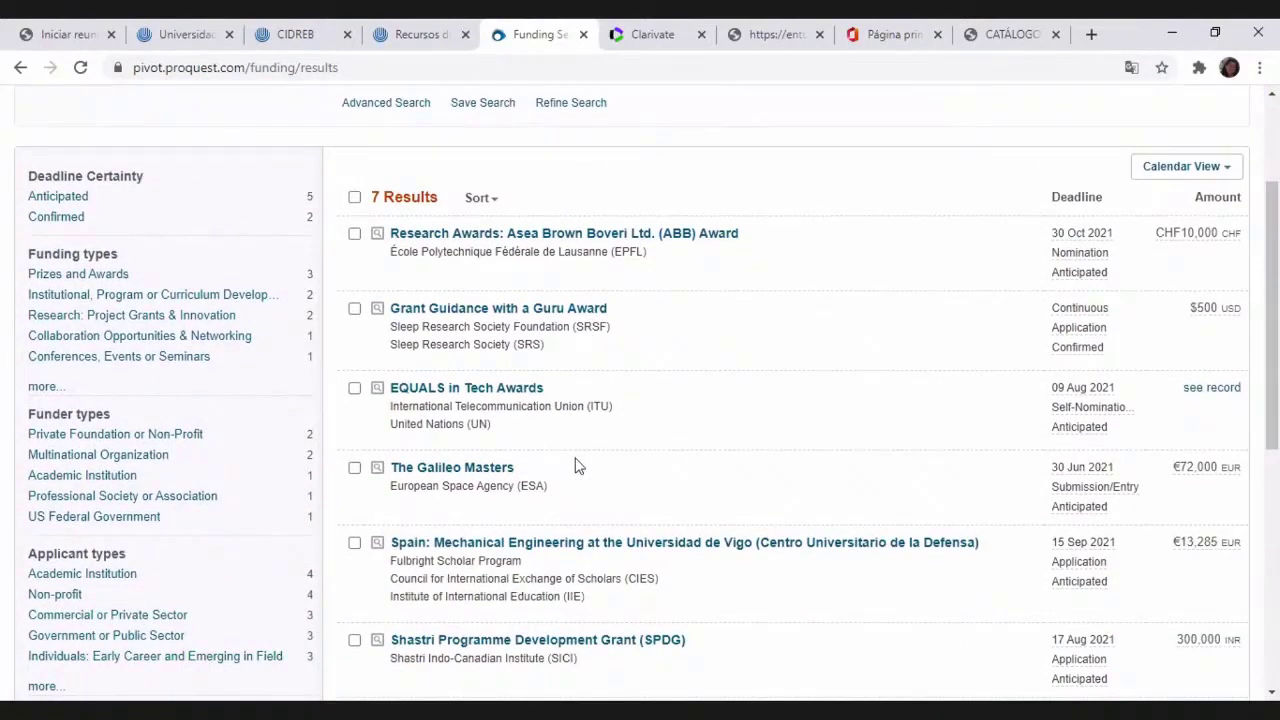
scroll(578, 466, "down", 1)
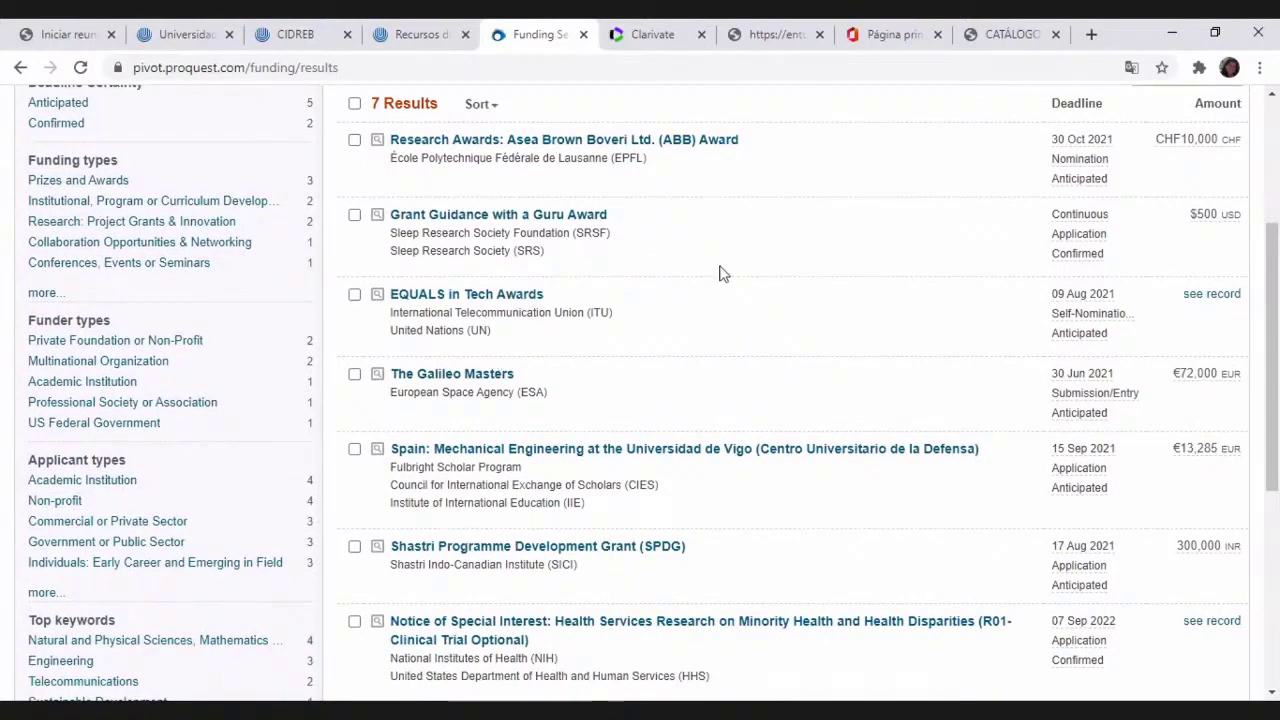
scroll(720, 277, "down", 2)
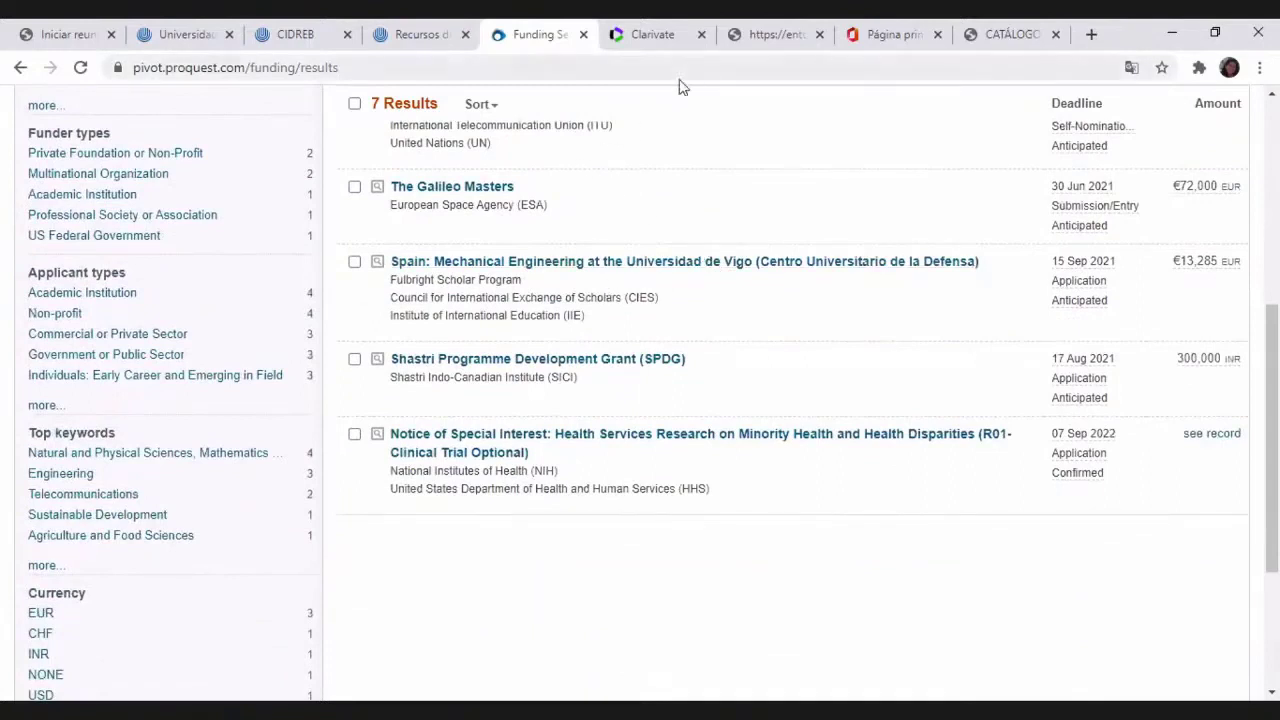
Switch to the CIDREB library home page and open the CITIUS search engine
left_click(395, 36)
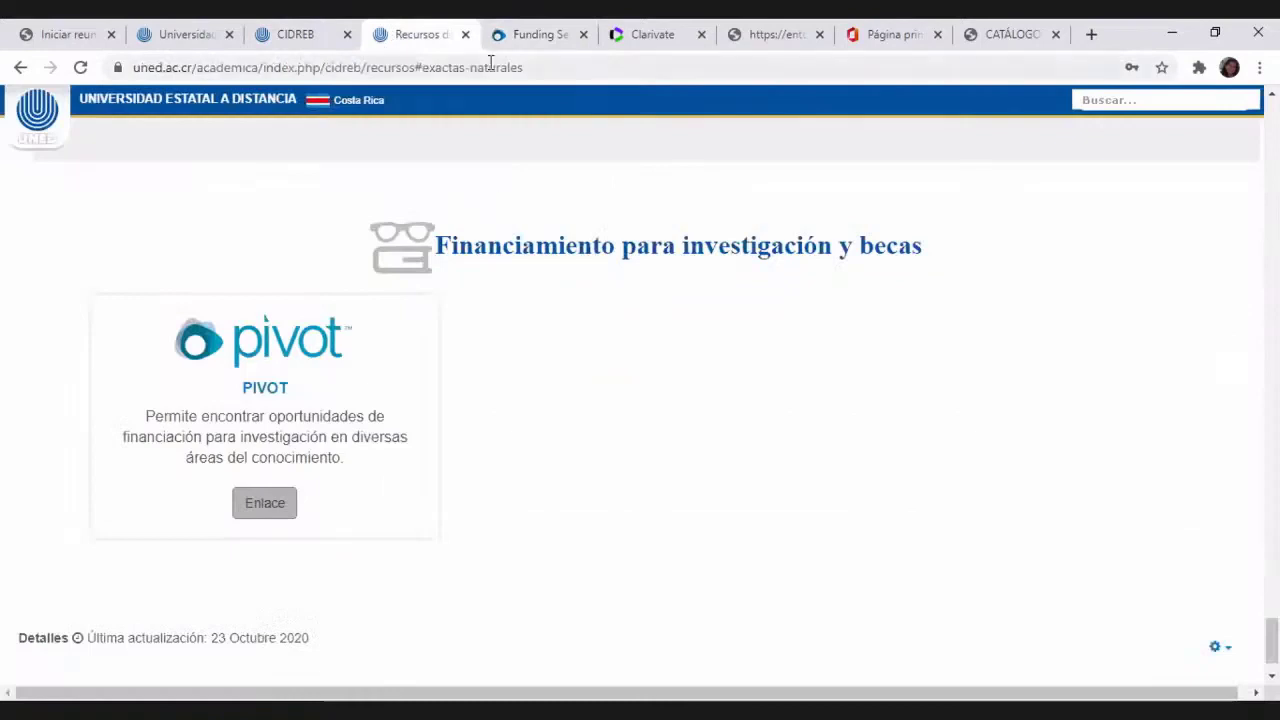
left_click(313, 38)
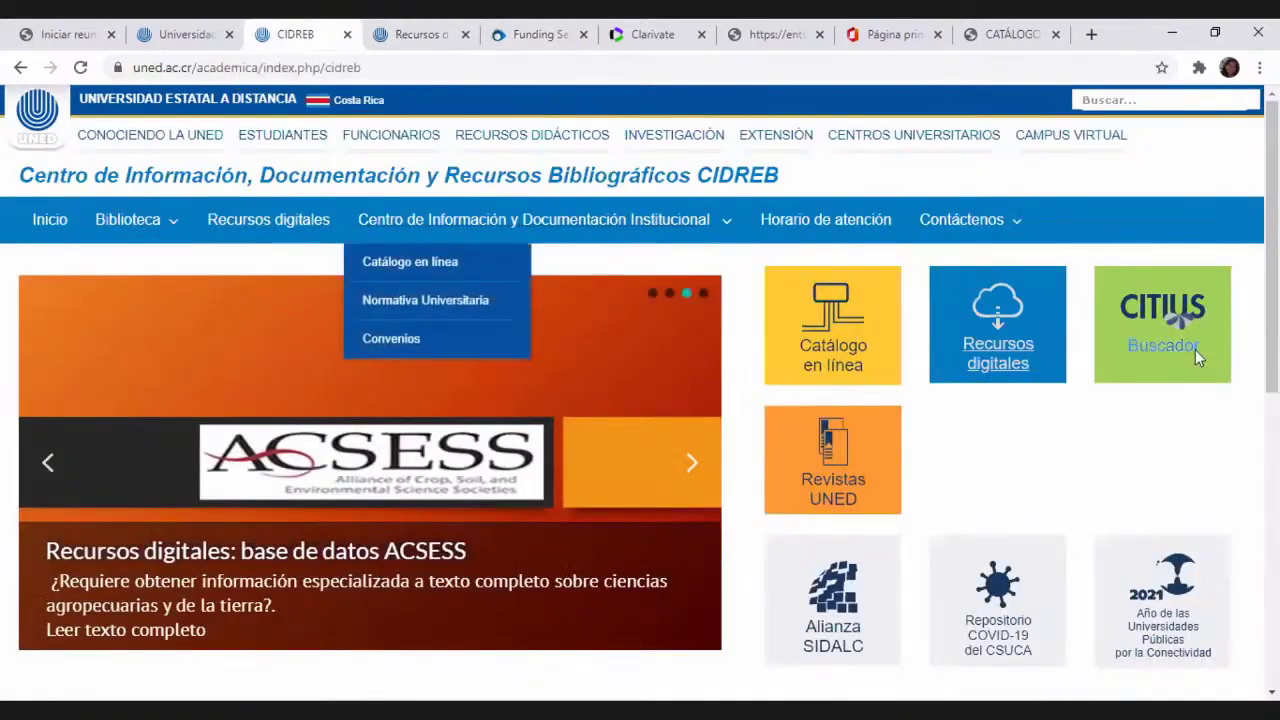
left_click(1160, 348)
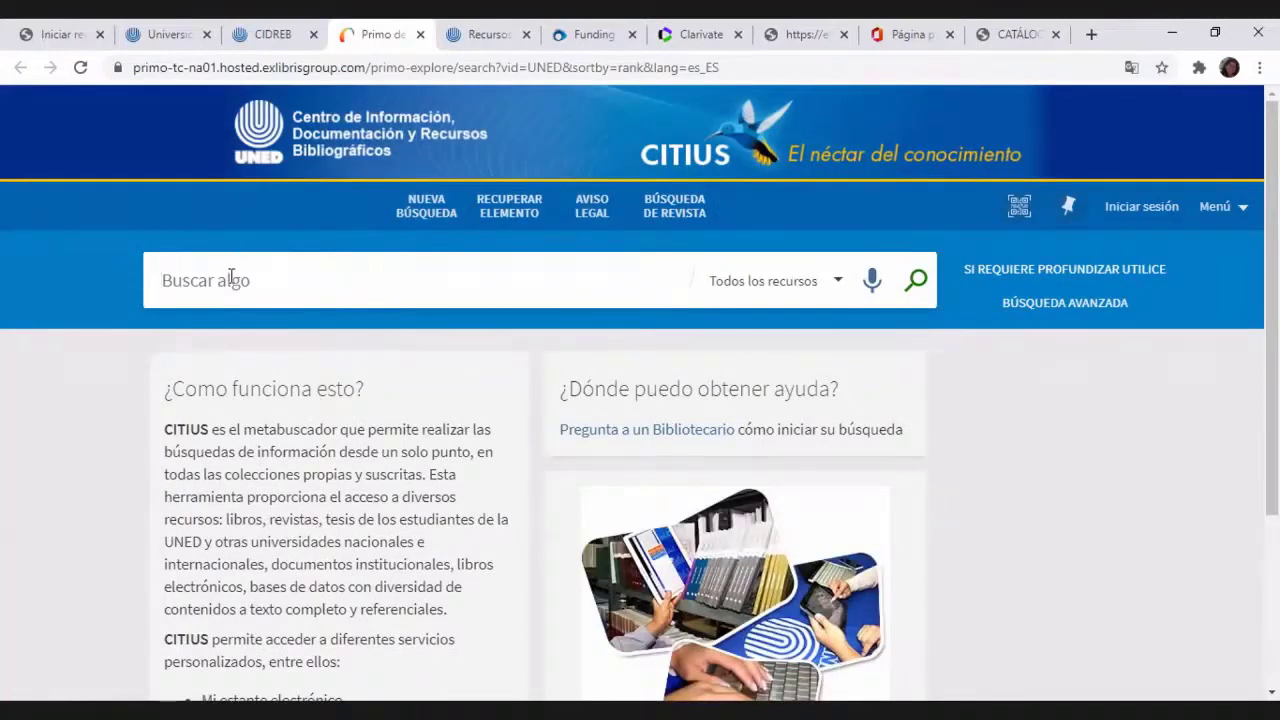
Search all CITIUS resources for "FTTH" and look through the articles and the result filters
type("FTT")
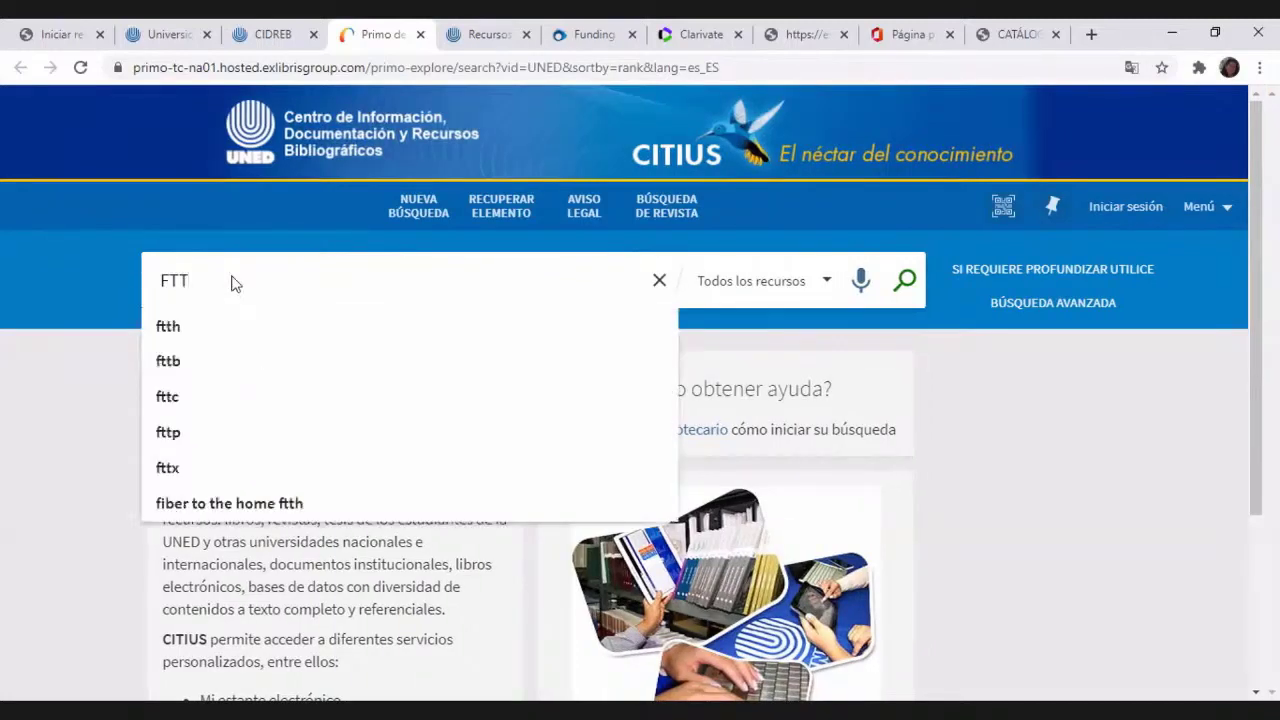
type("H")
key("BackSpace")
key("Return")
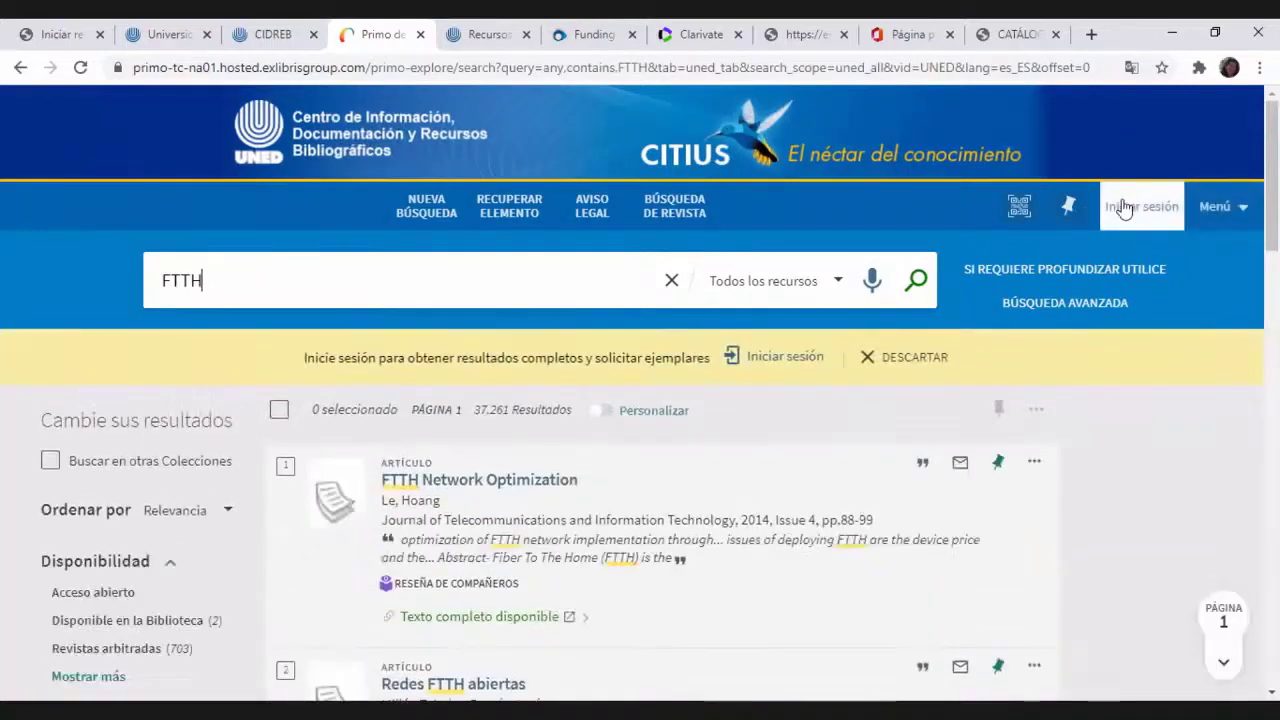
scroll(764, 449, "down", 2)
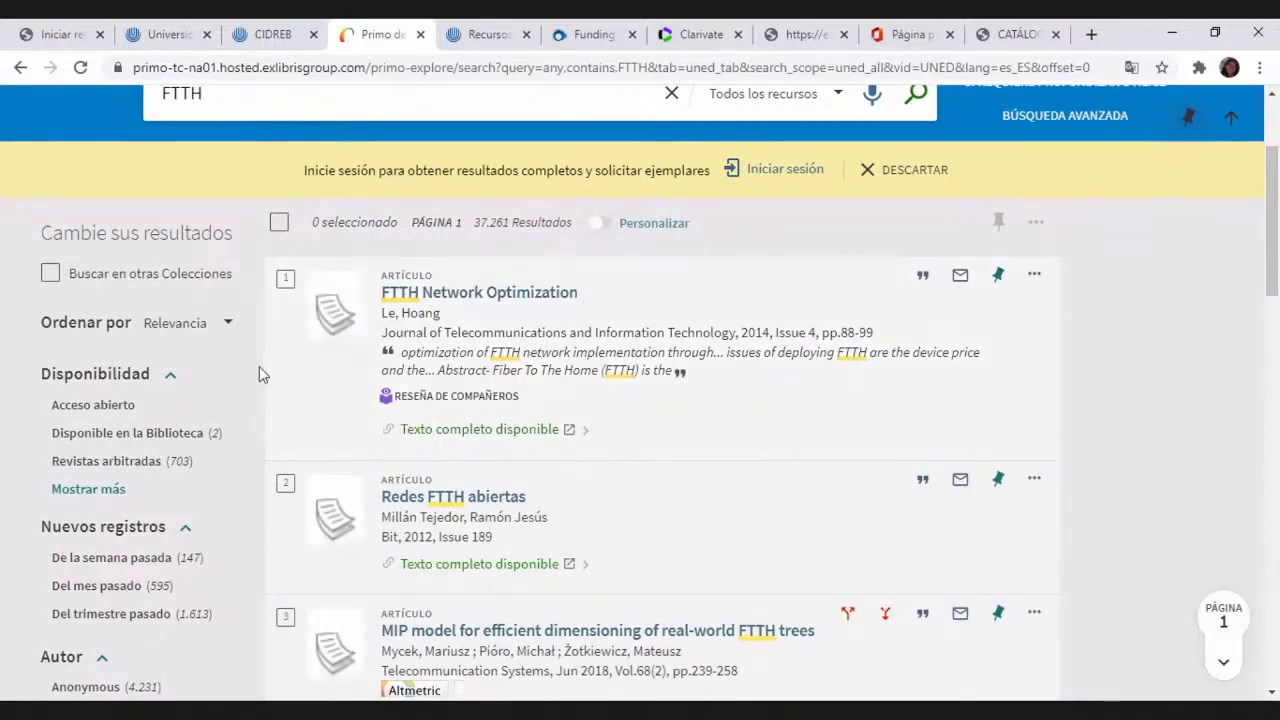
scroll(259, 366, "down", 2)
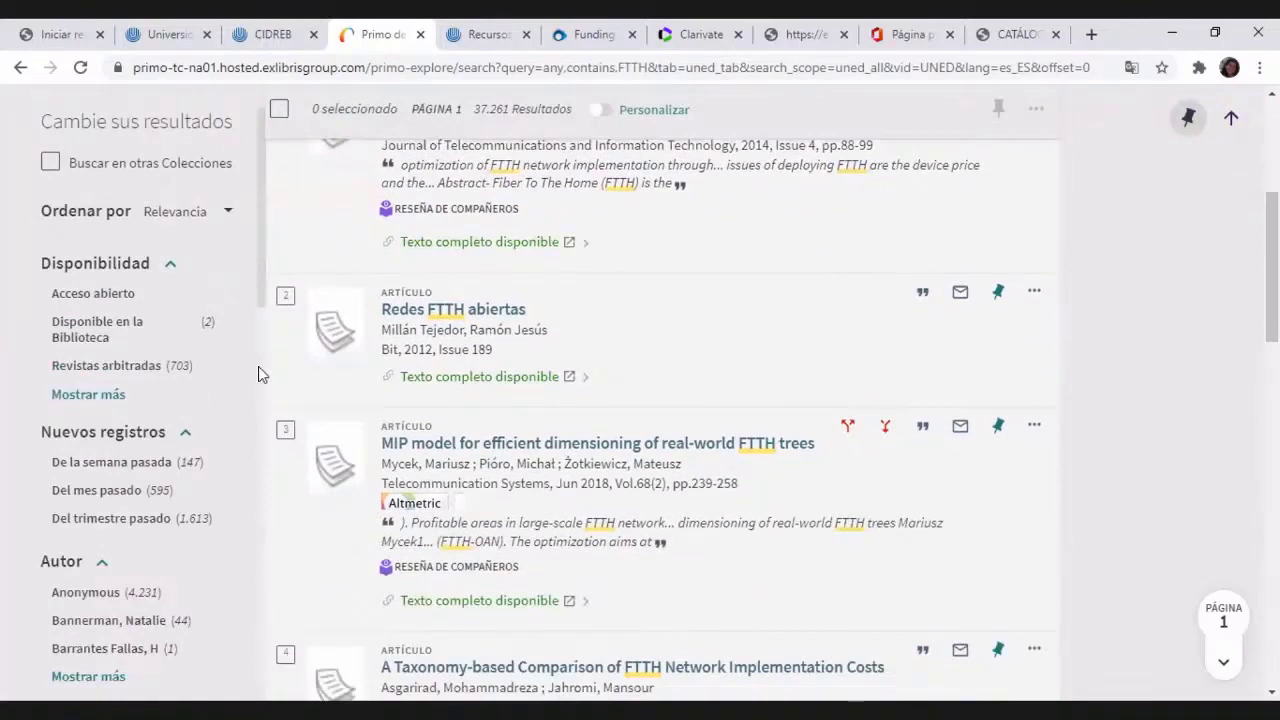
scroll(258, 366, "up", 2)
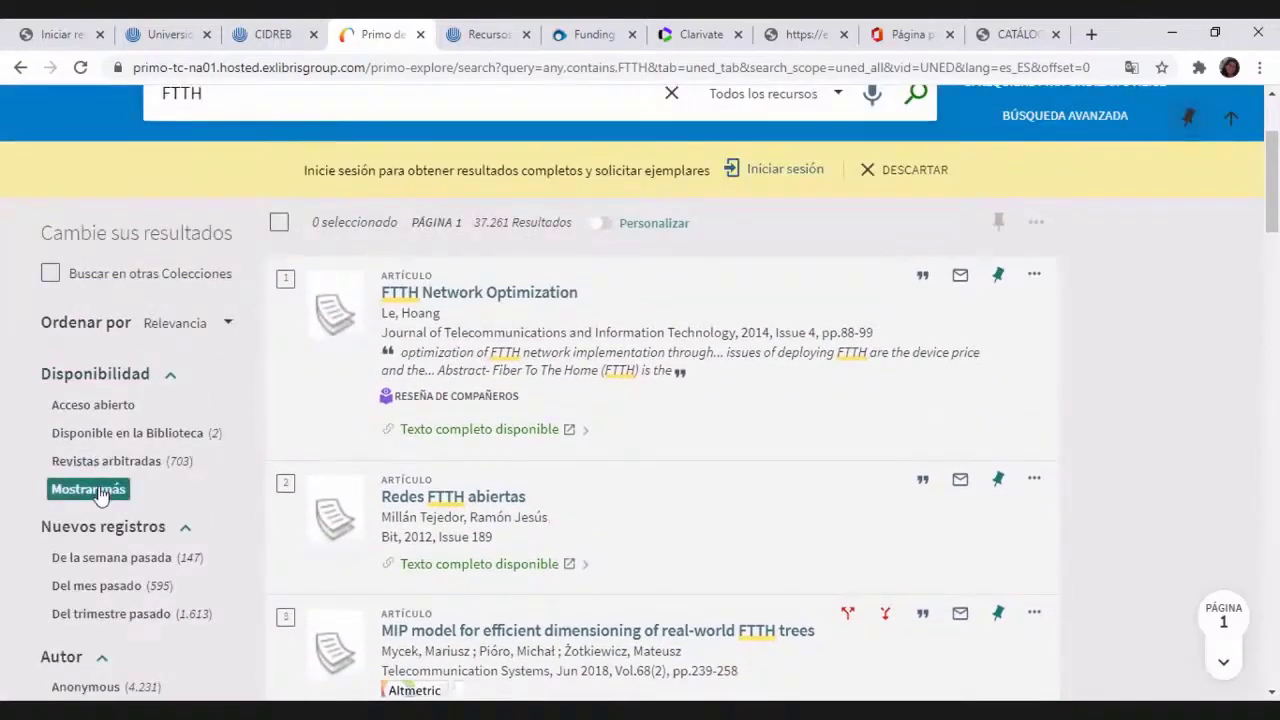
Look through the filters beside the FTTH results, expanding the full list of databases under Bases de datos
scroll(110, 506, "down", 1)
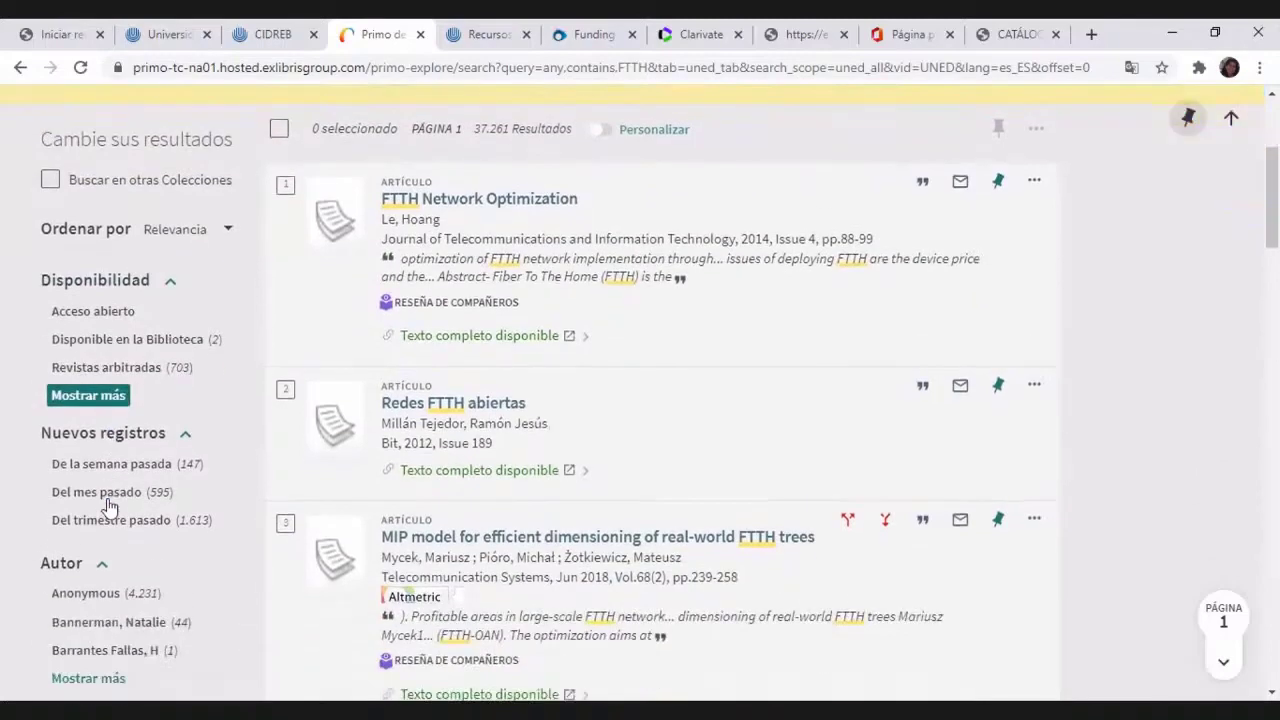
scroll(92, 470, "down", 2)
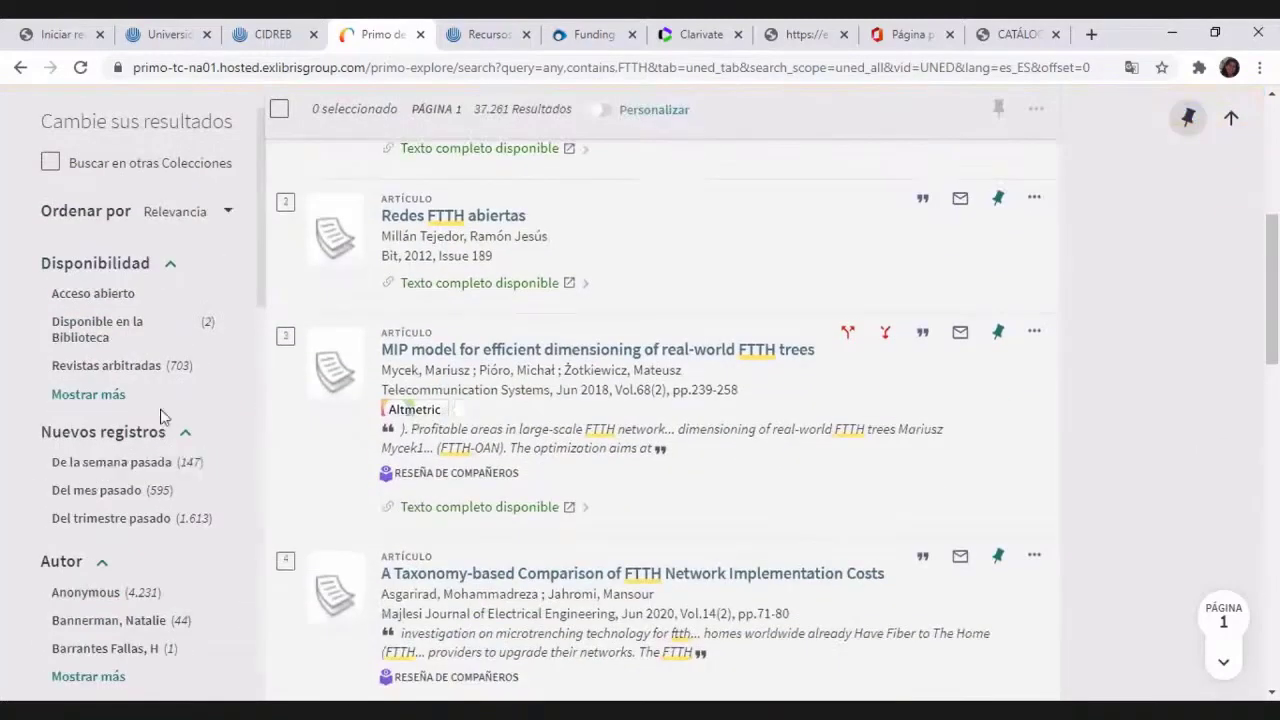
scroll(160, 417, "down", 5)
scroll(160, 417, "down", 3)
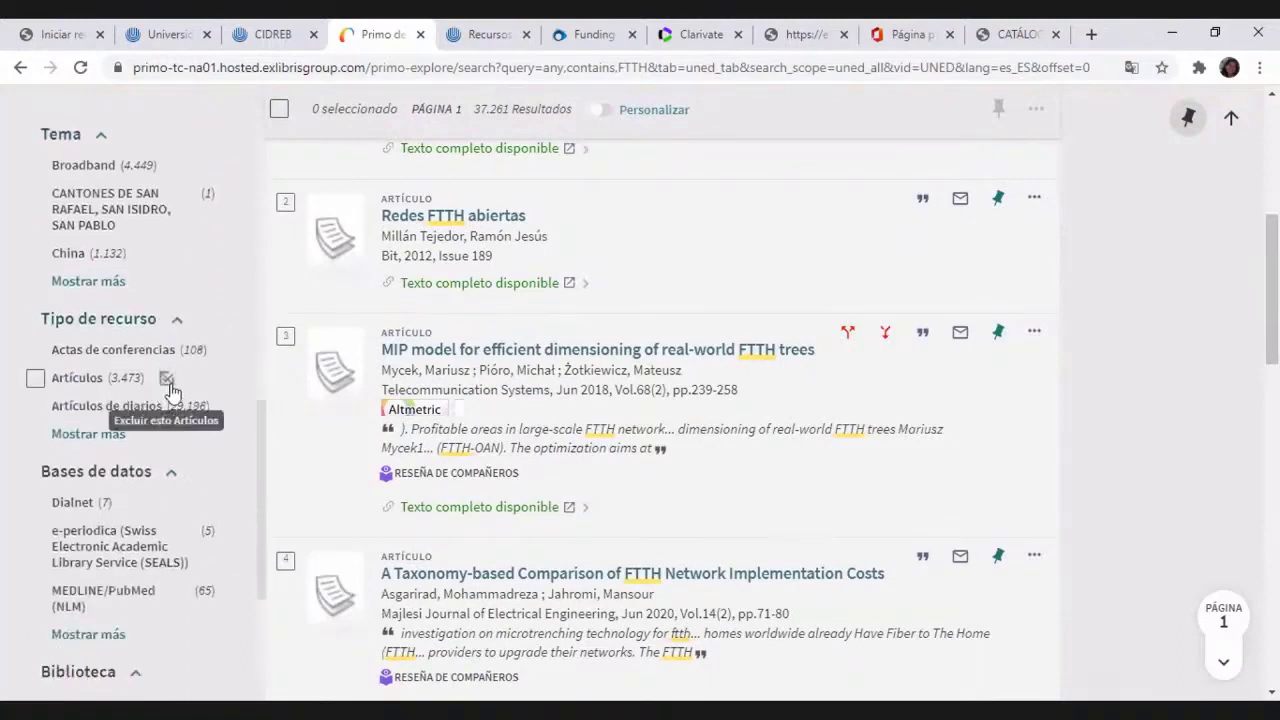
scroll(131, 506, "down", 2)
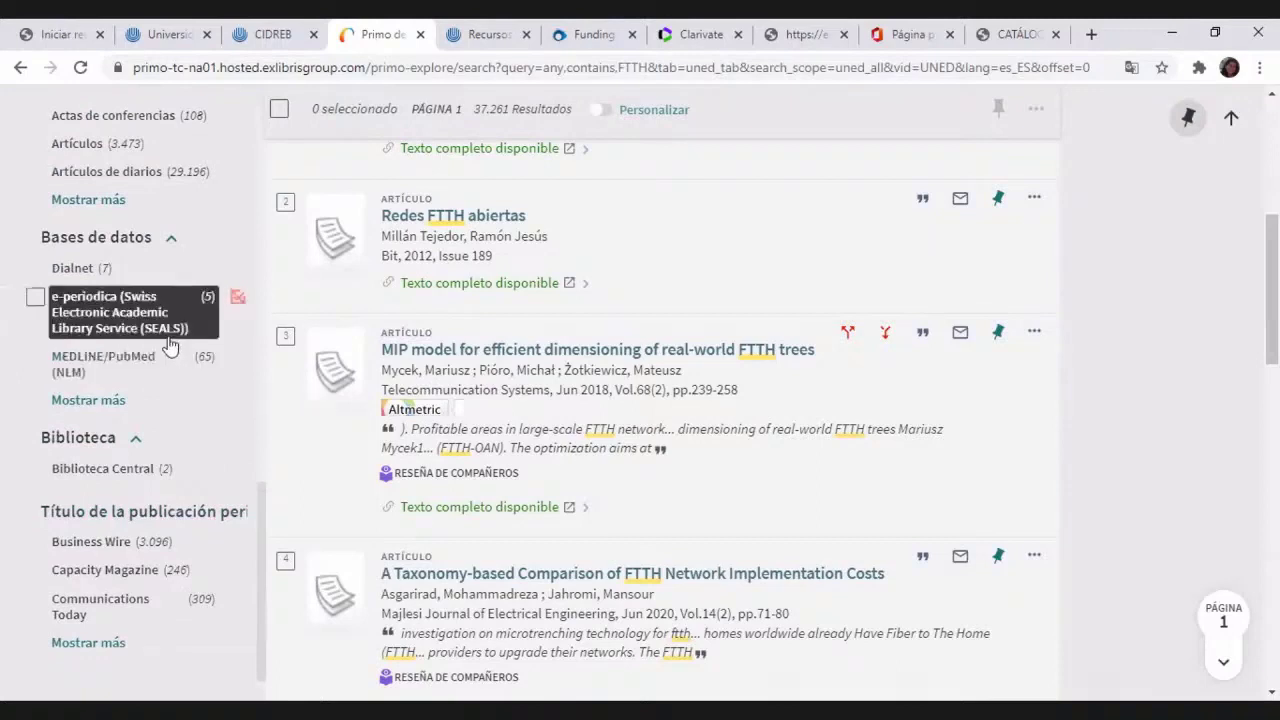
left_click(88, 400)
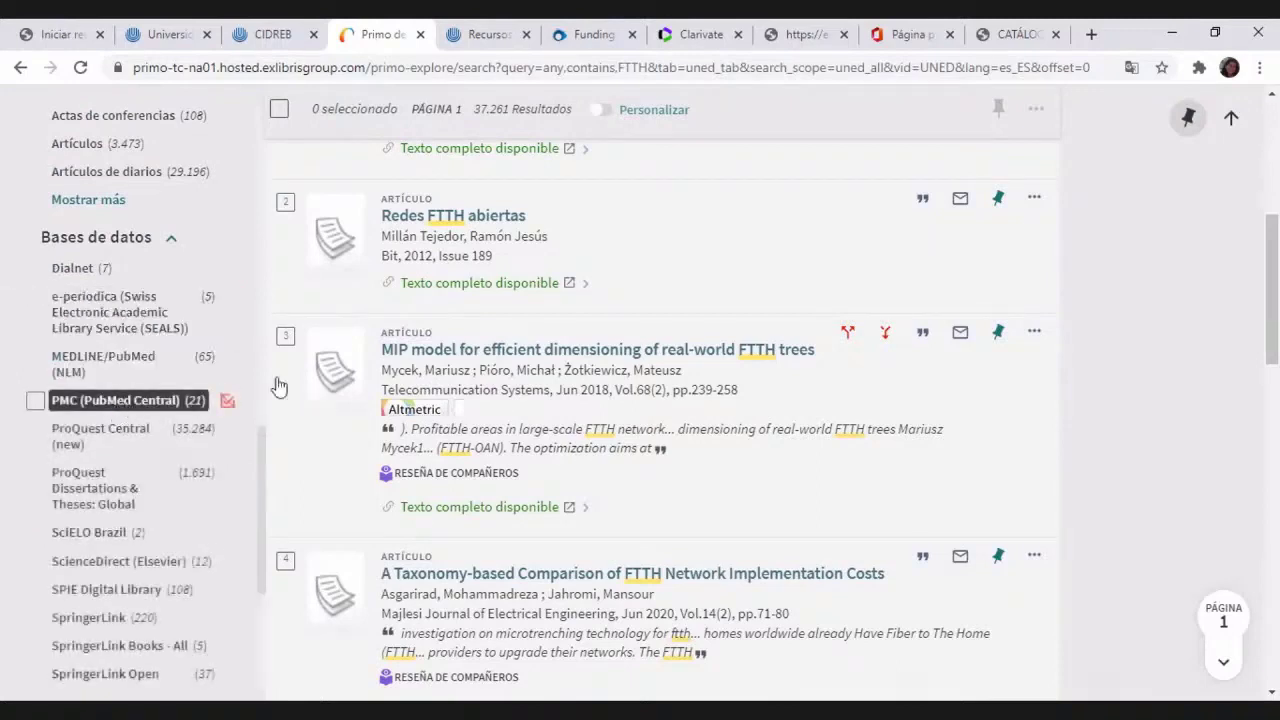
scroll(234, 376, "down", 1)
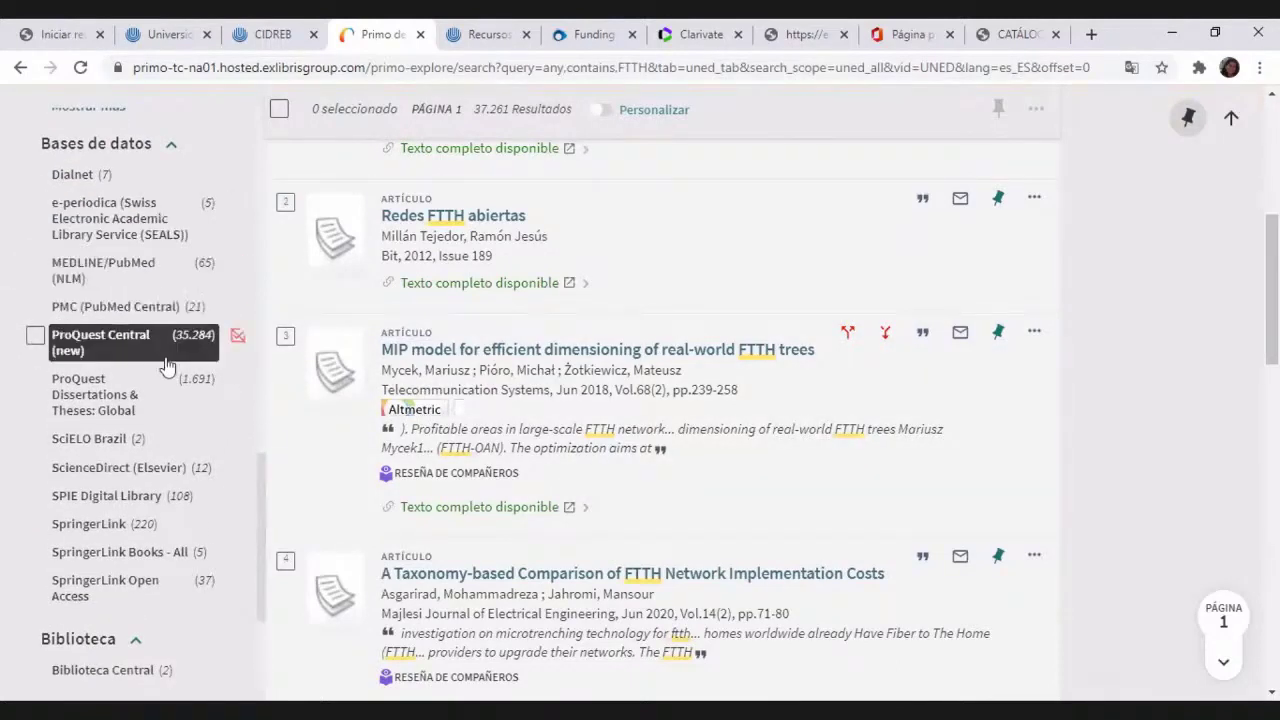
scroll(195, 416, "down", 1)
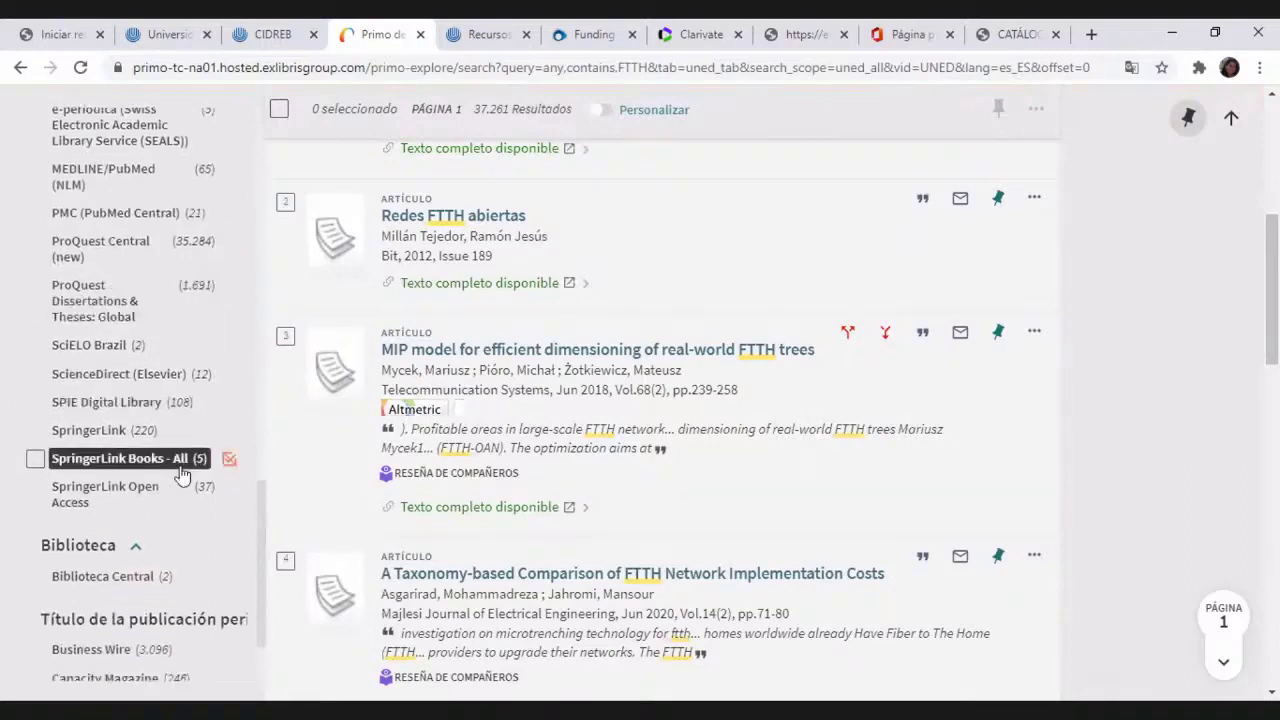
scroll(181, 474, "down", 1)
scroll(181, 474, "down", 1)
scroll(185, 450, "down", 2)
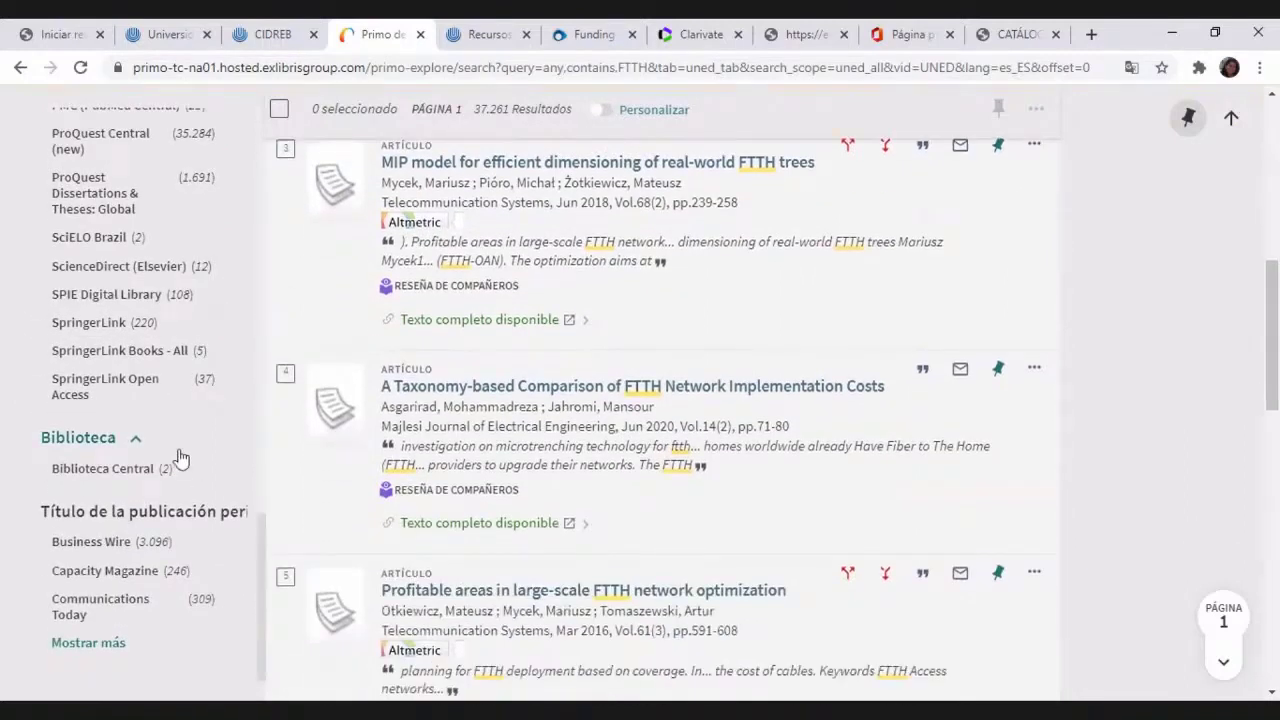
scroll(98, 487, "down", 2)
scroll(71, 258, "up", 6)
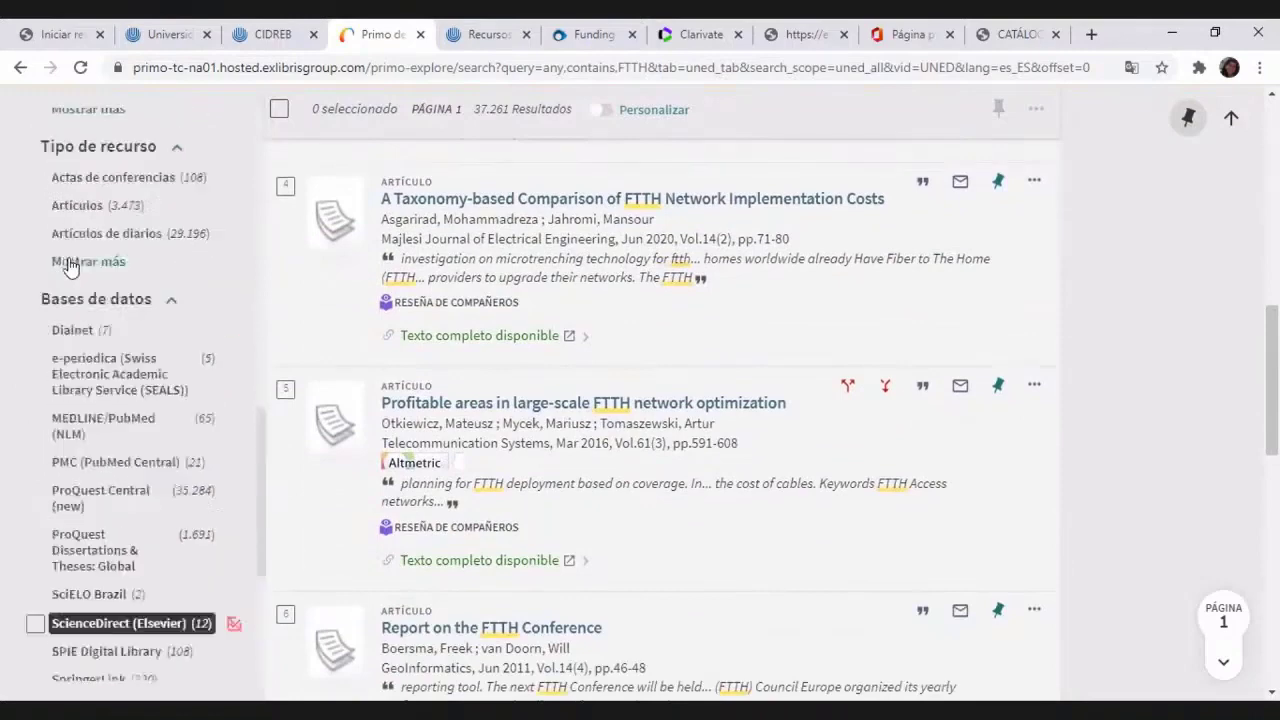
scroll(70, 265, "up", 2)
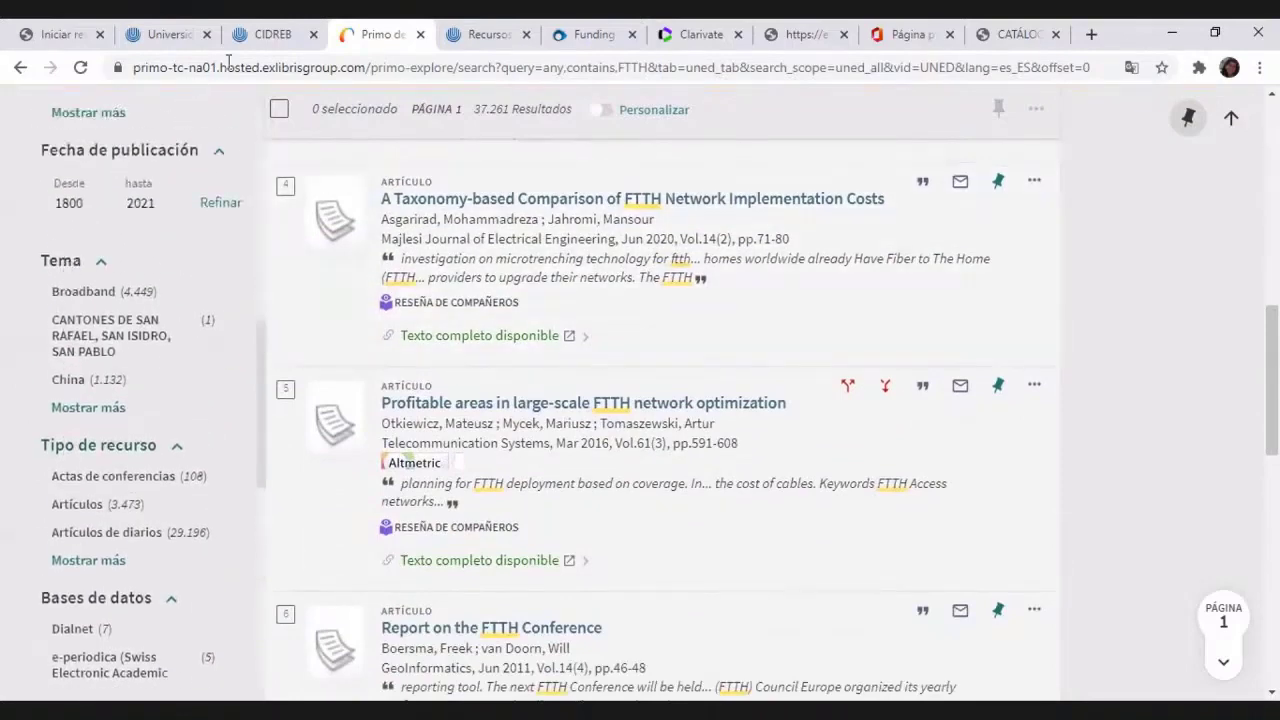
Open Revistas UNED from the CIDREB home page and look through the university's journals and their descriptions
left_click(268, 35)
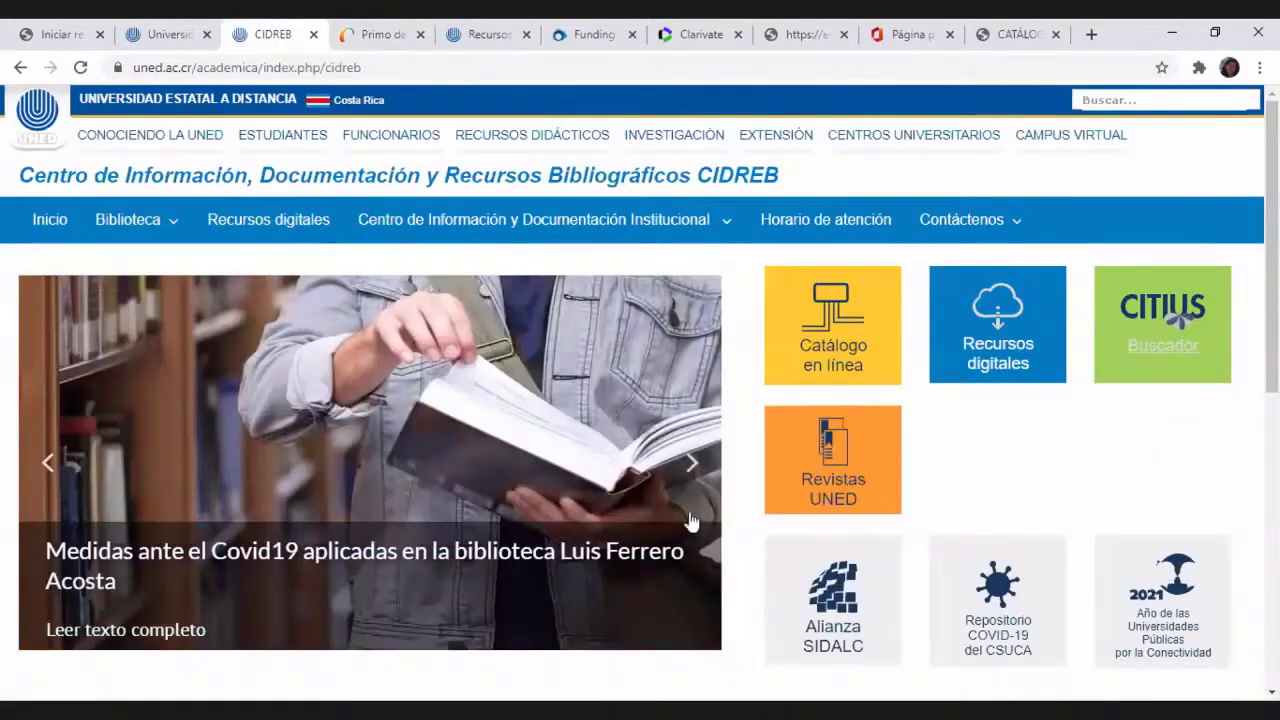
left_click(834, 488)
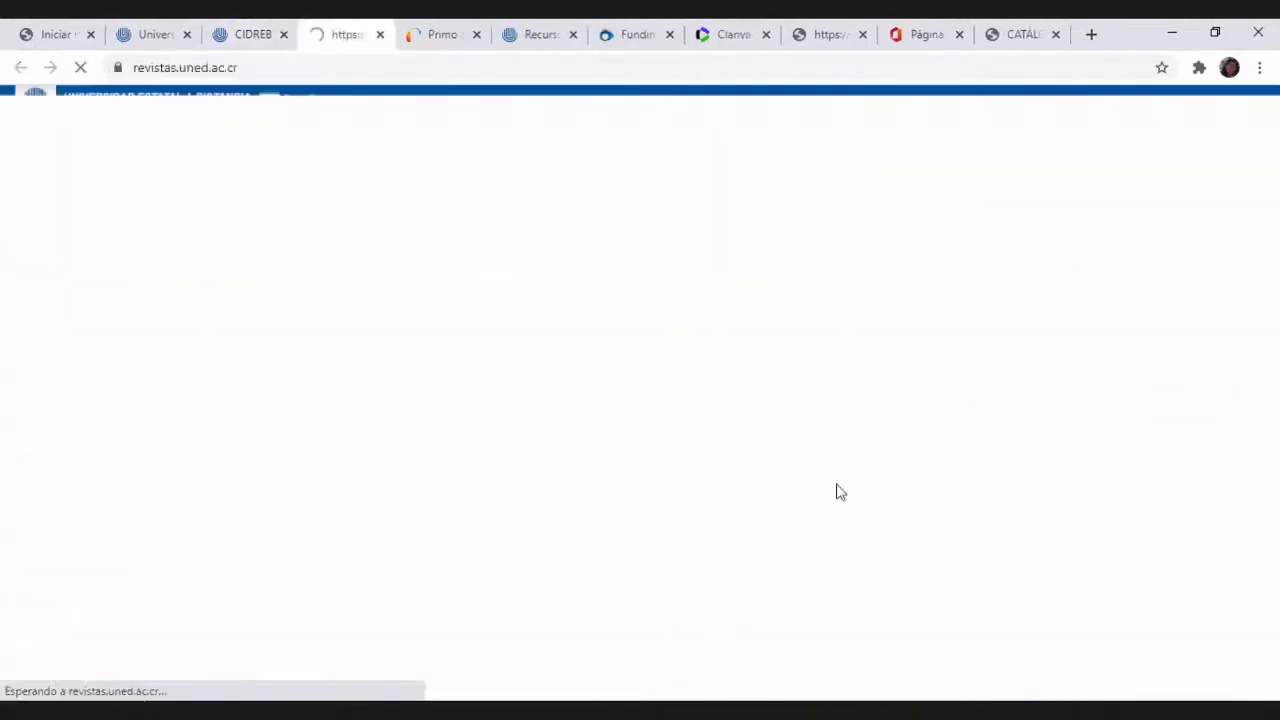
scroll(750, 334, "down", 5)
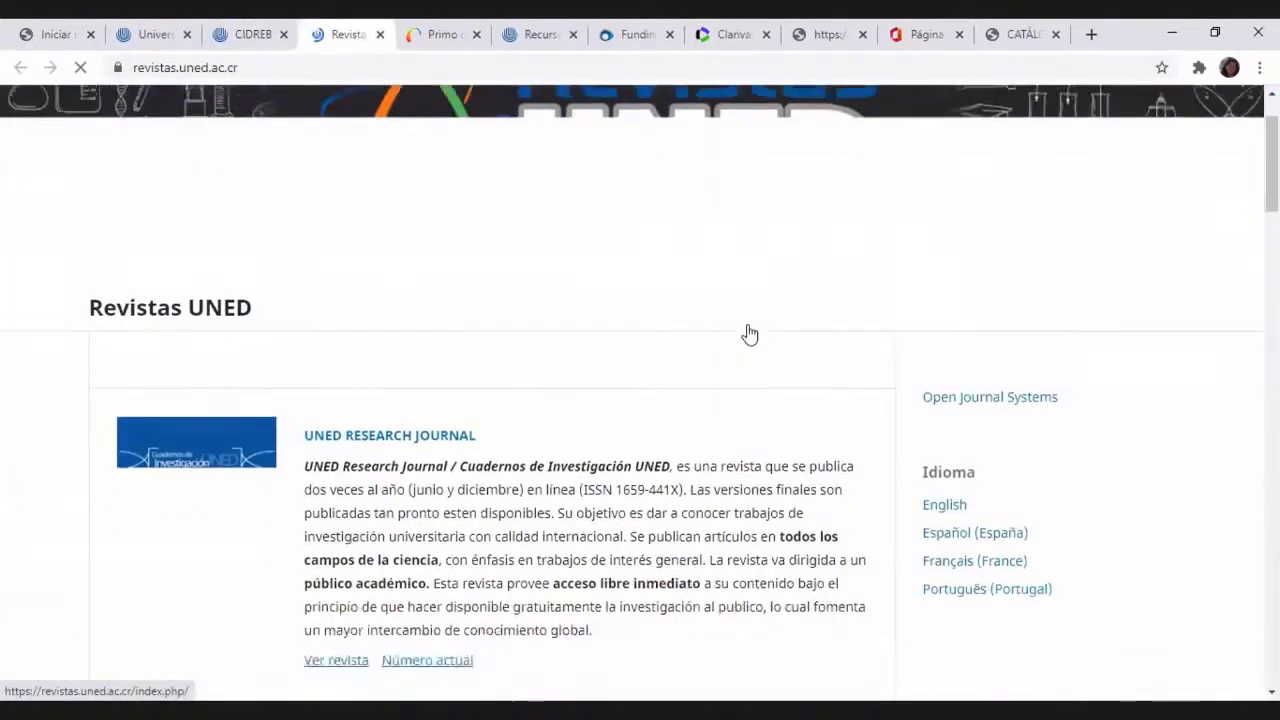
scroll(750, 333, "down", 6)
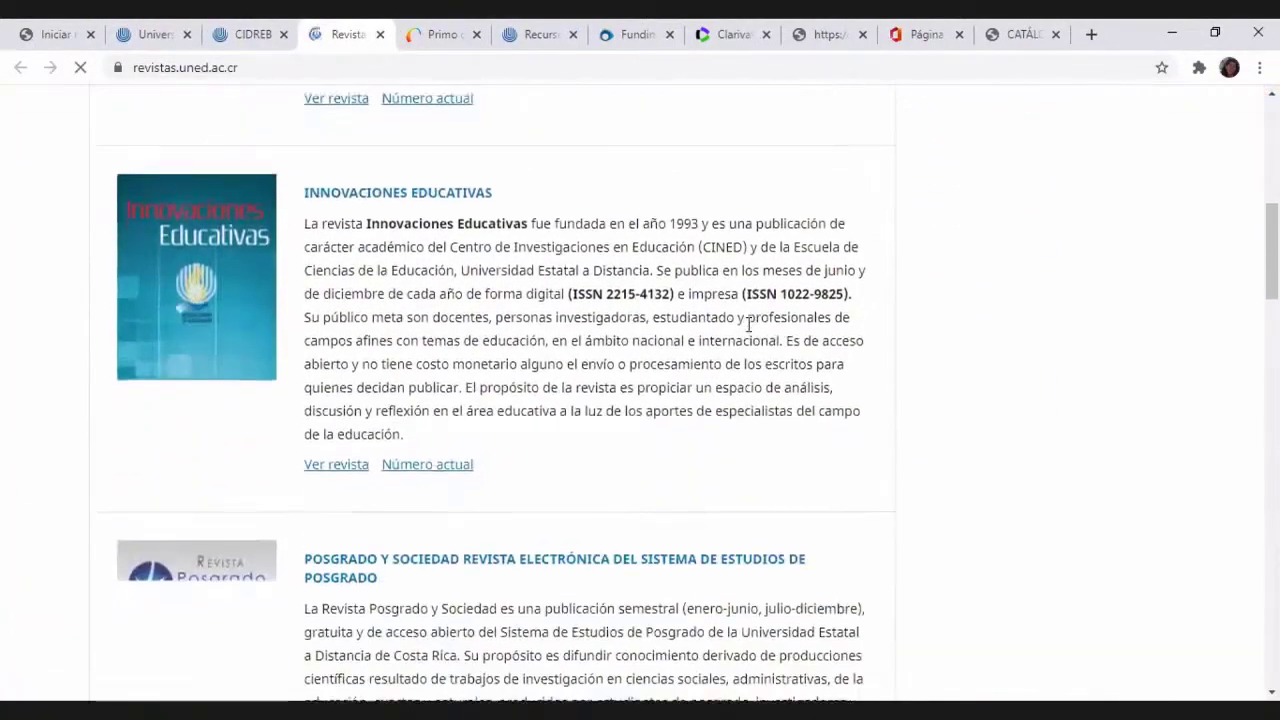
scroll(750, 333, "down", 5)
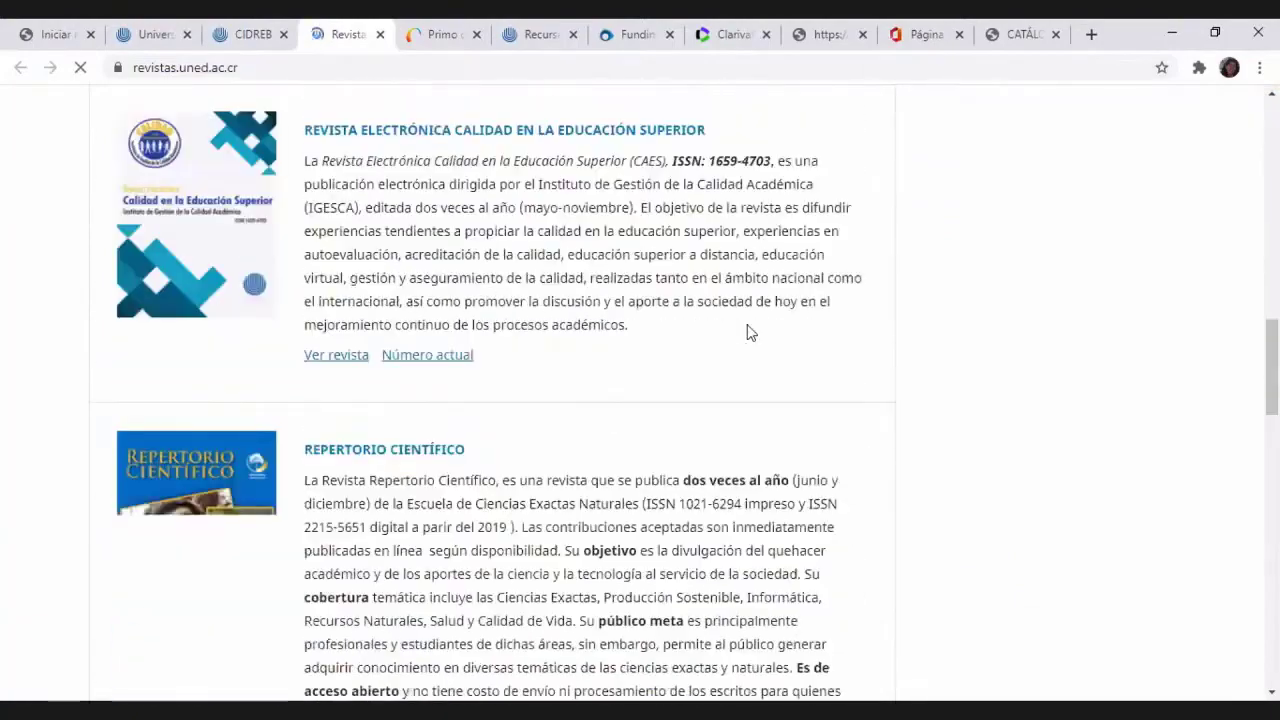
scroll(750, 333, "down", 4)
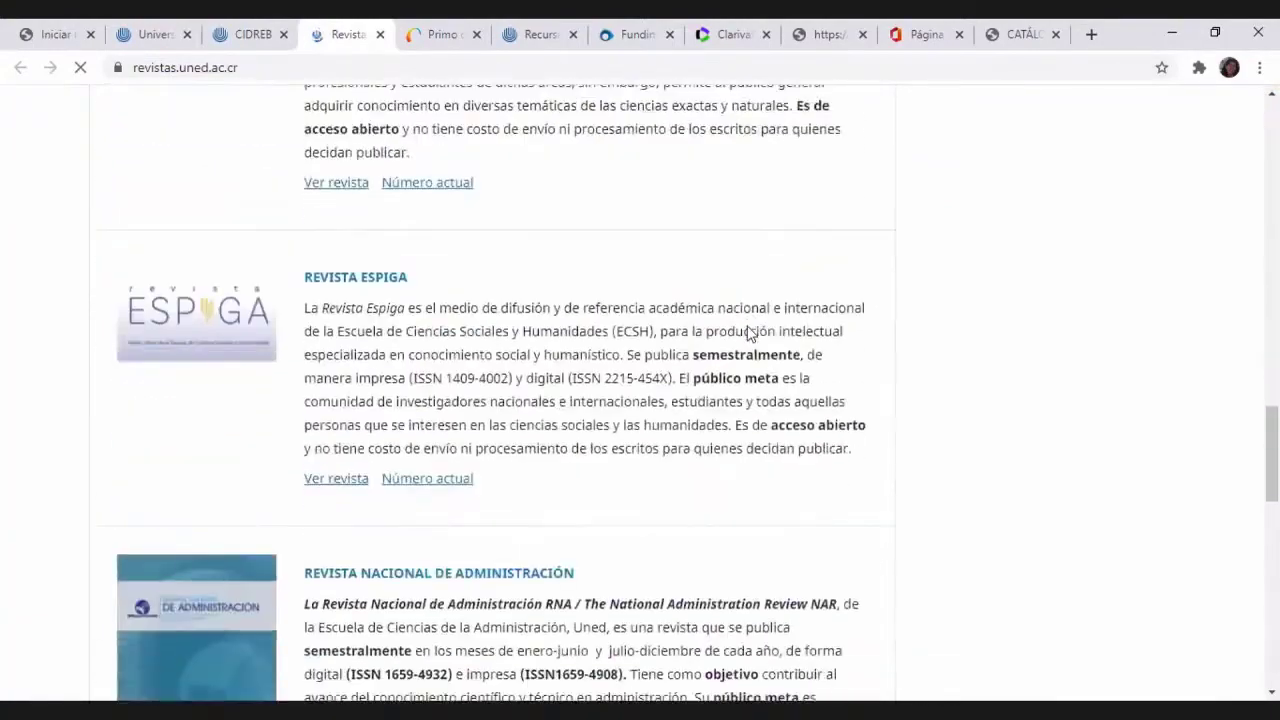
scroll(735, 310, "down", 7)
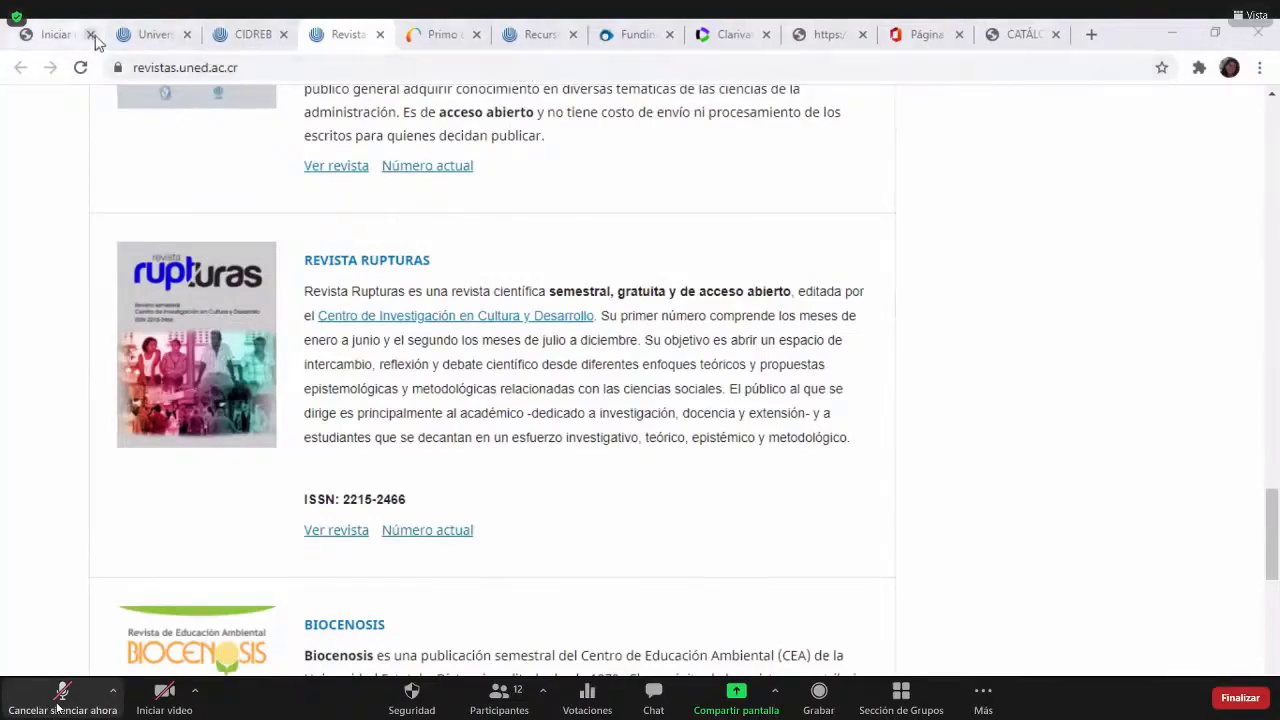
Search the Catálogo en línea, reached from the CIDREB home page, for "1-usuarios" and open the matching record's full text
left_click(240, 38)
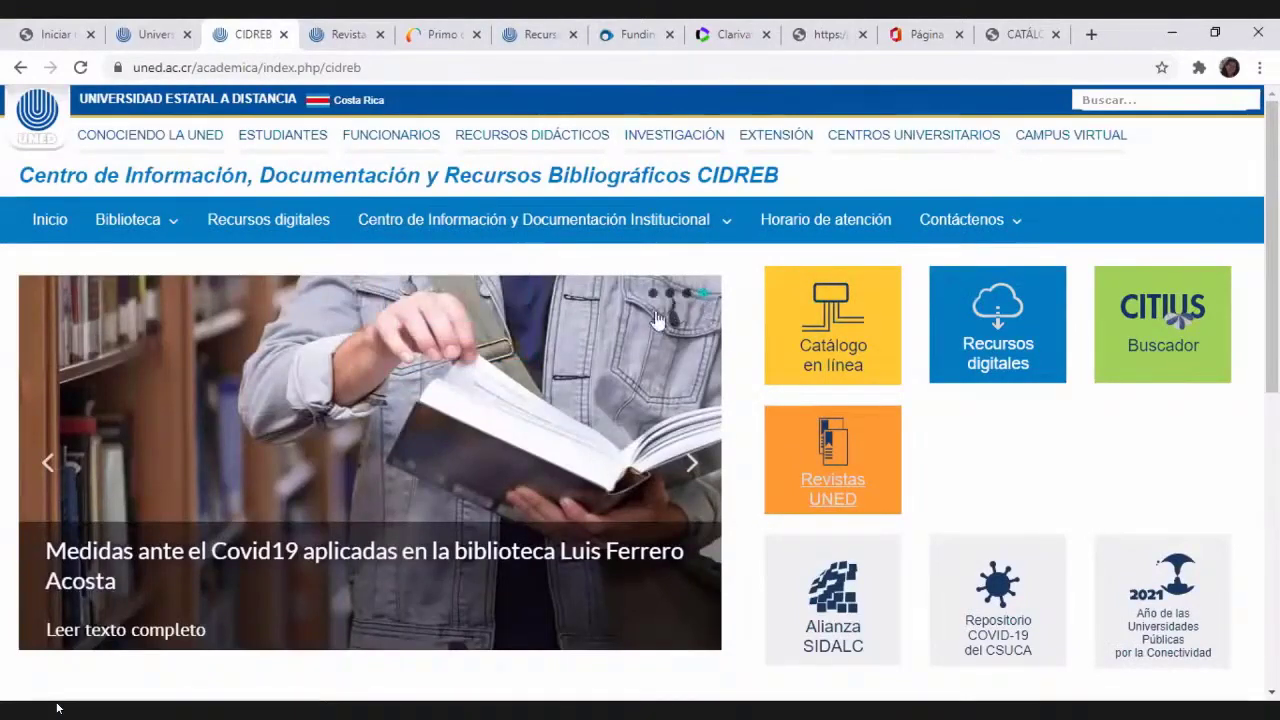
left_click(838, 345)
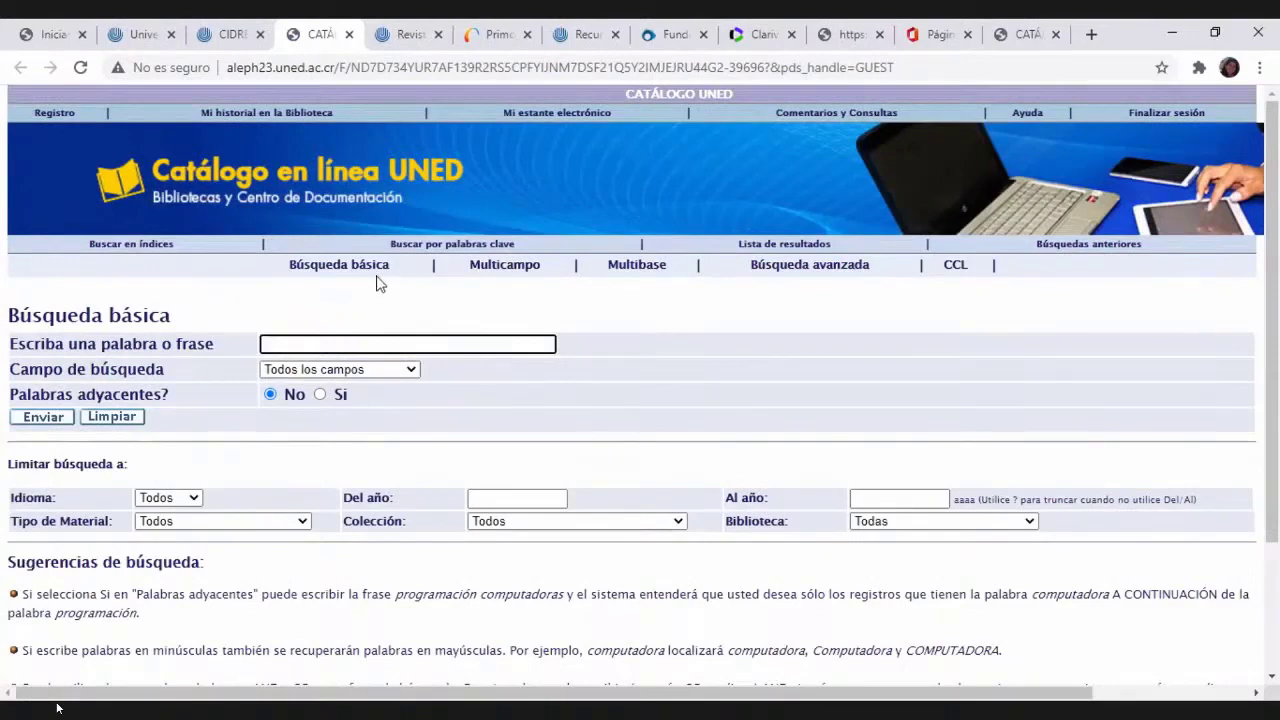
type("1")
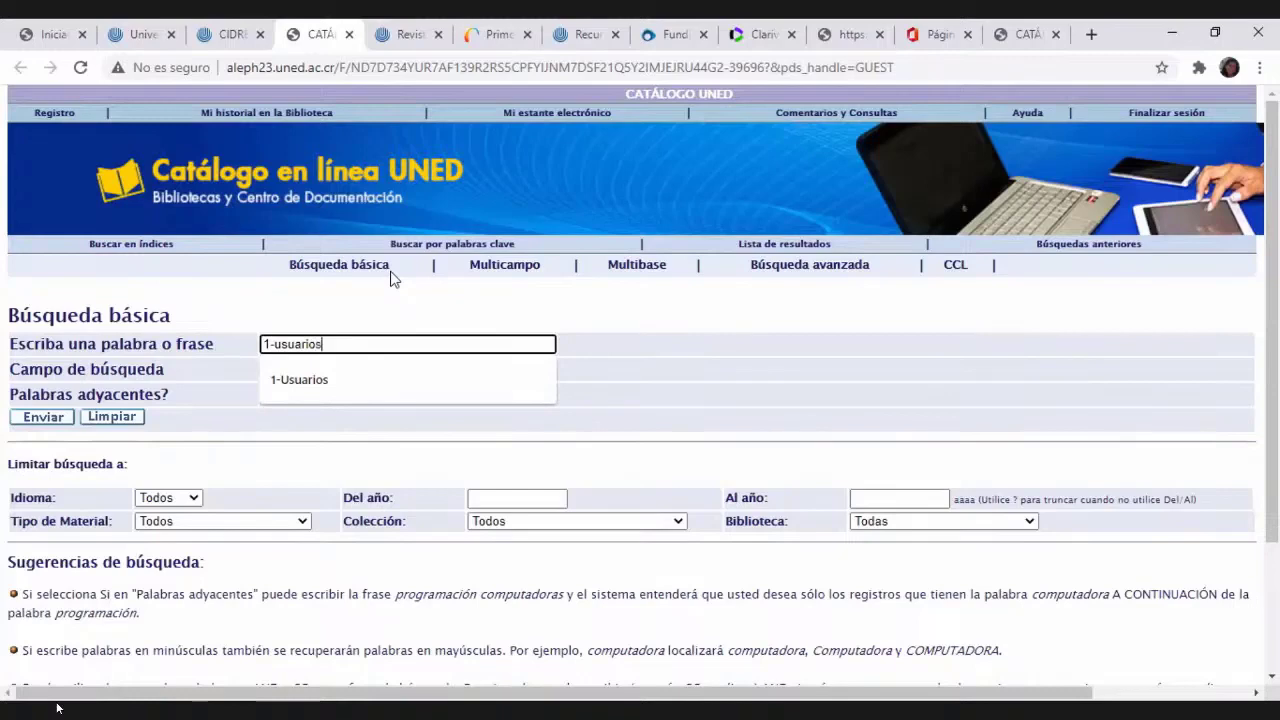
type("-usuarios")
key("Return")
scroll(748, 488, "down", 1)
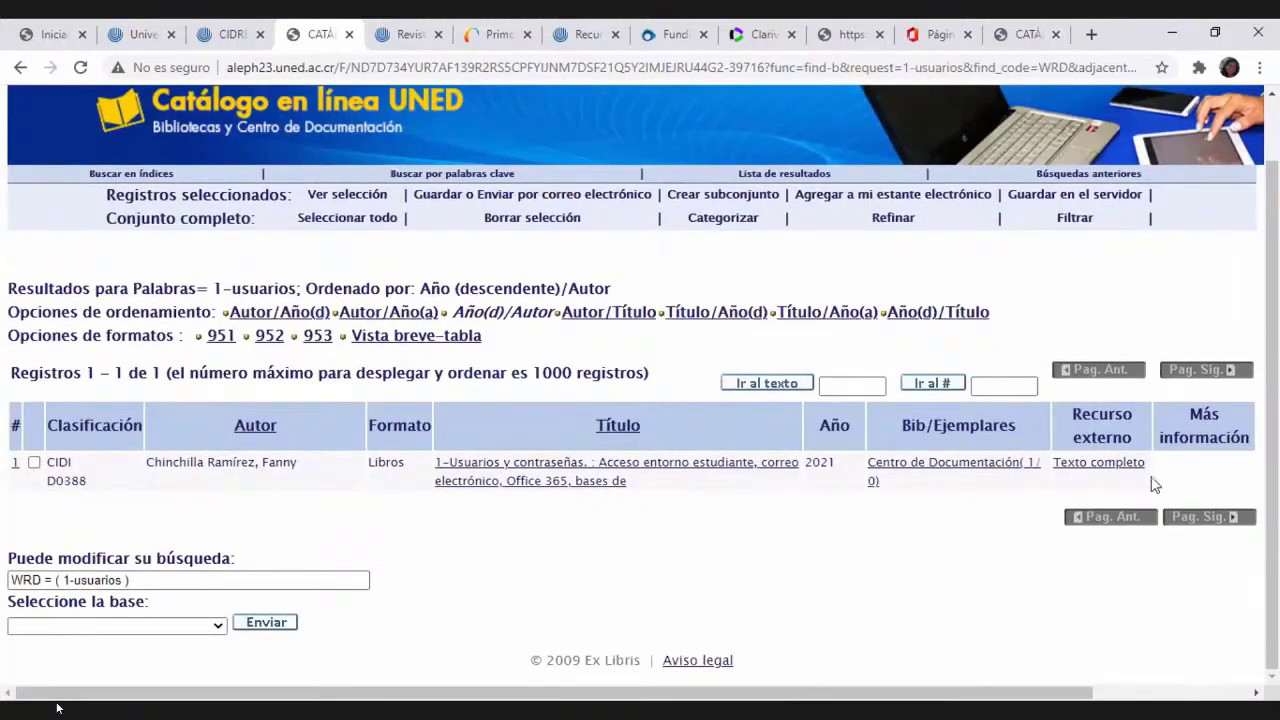
left_click(1101, 466)
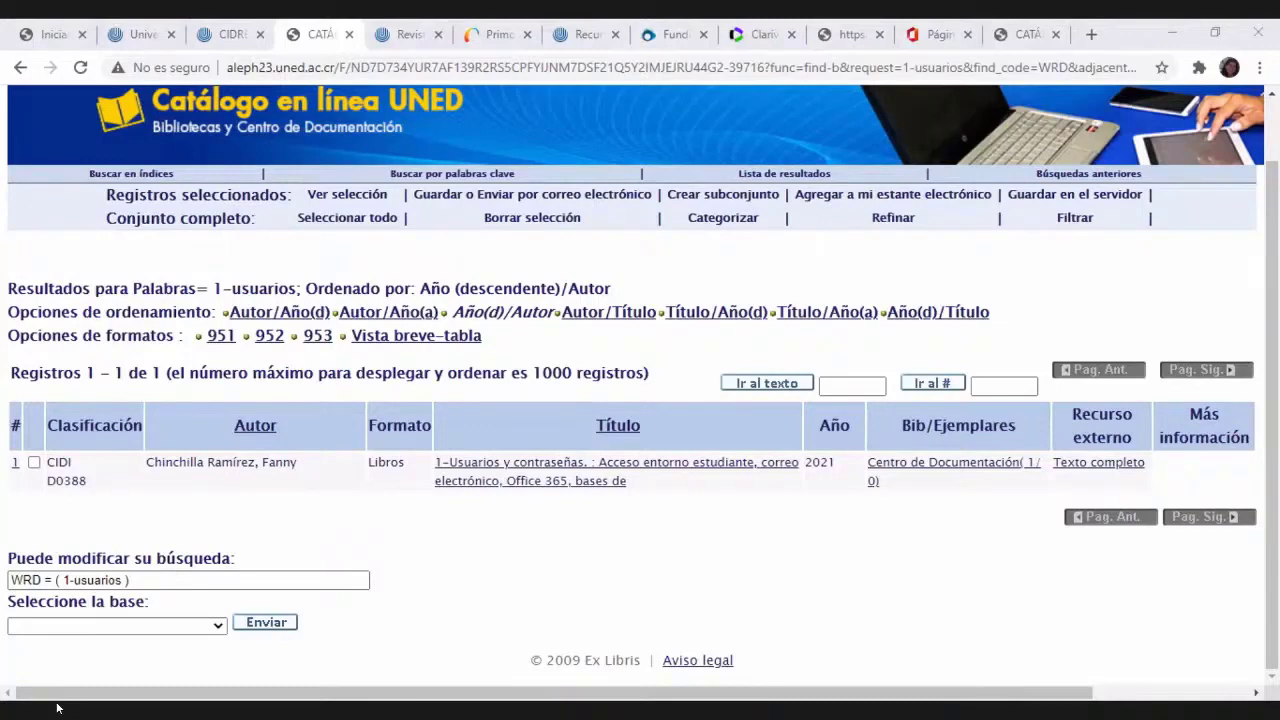
Return to the catalogue's basic search and search all fields for "2-herramientas"
left_click(18, 70)
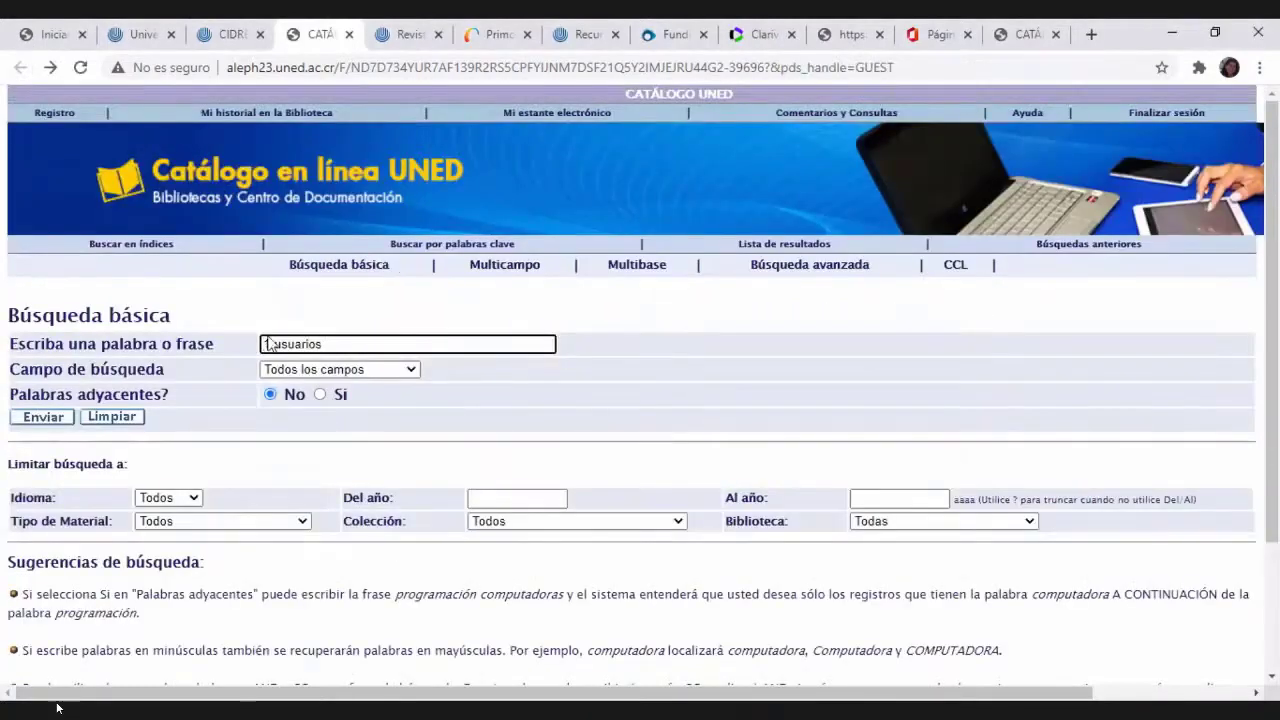
left_click(338, 346)
type("2.h")
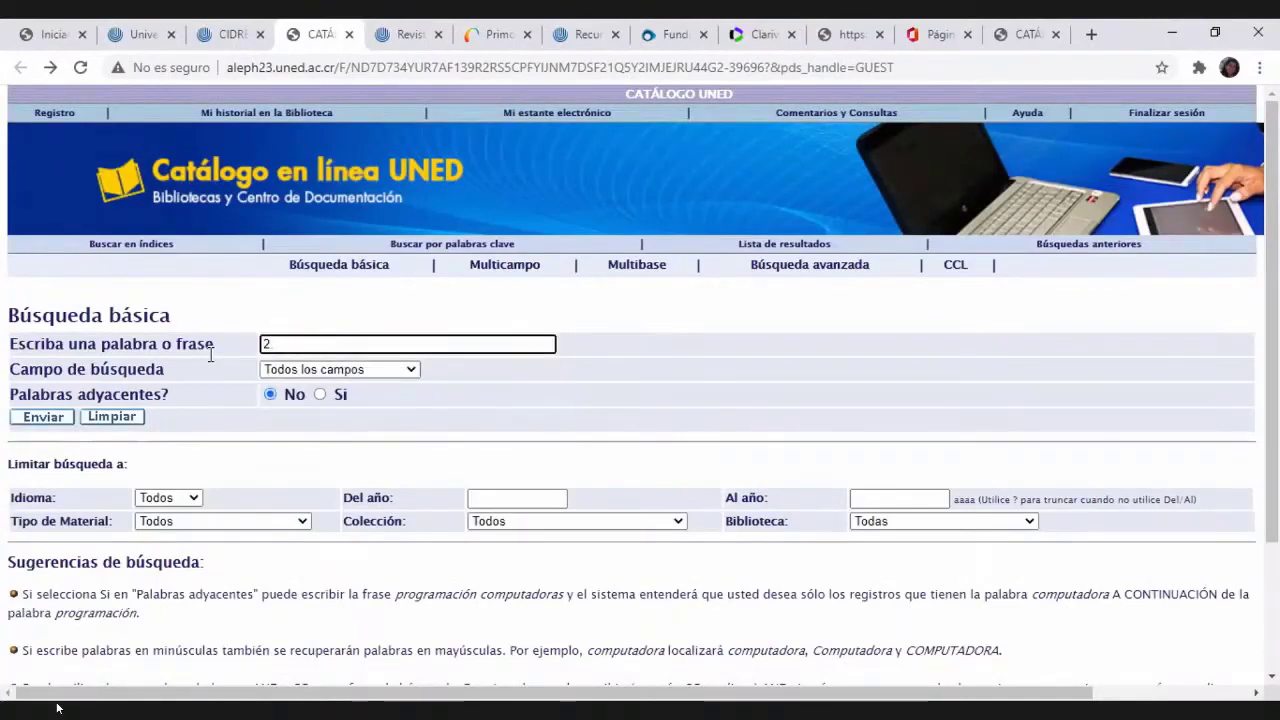
key("BackSpace")
key("BackSpace")
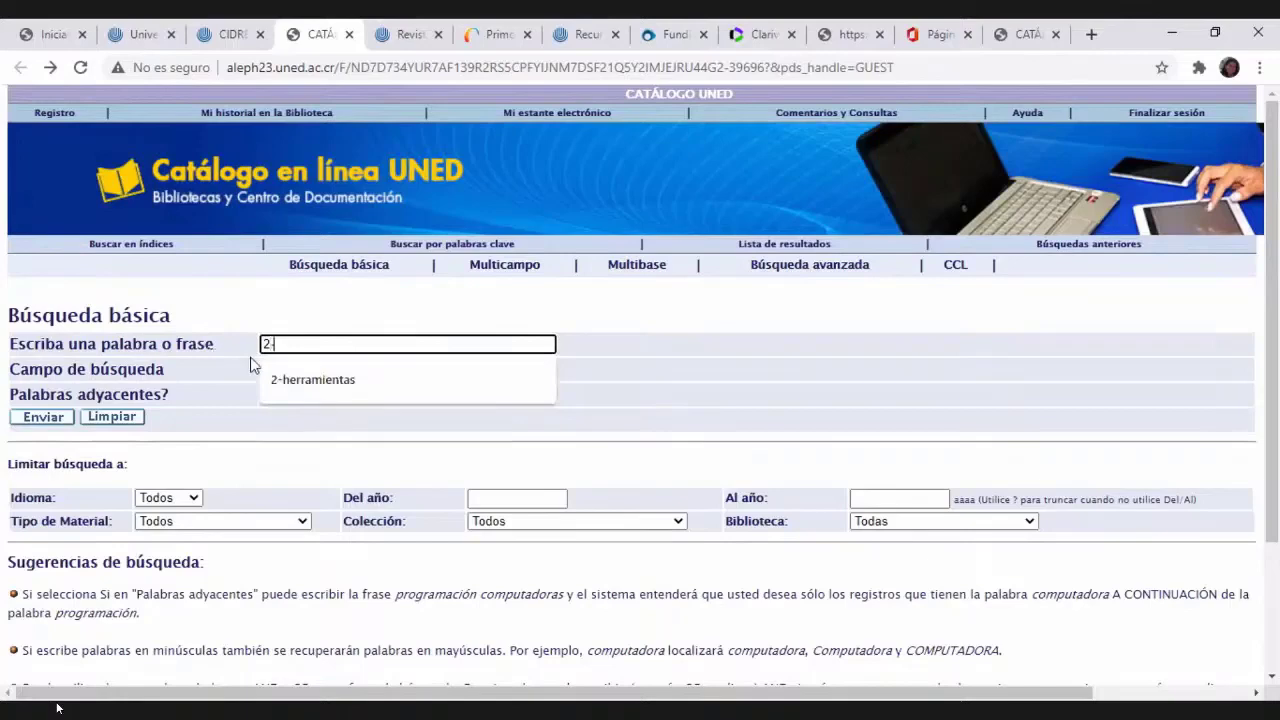
left_click(315, 389)
left_click(44, 416)
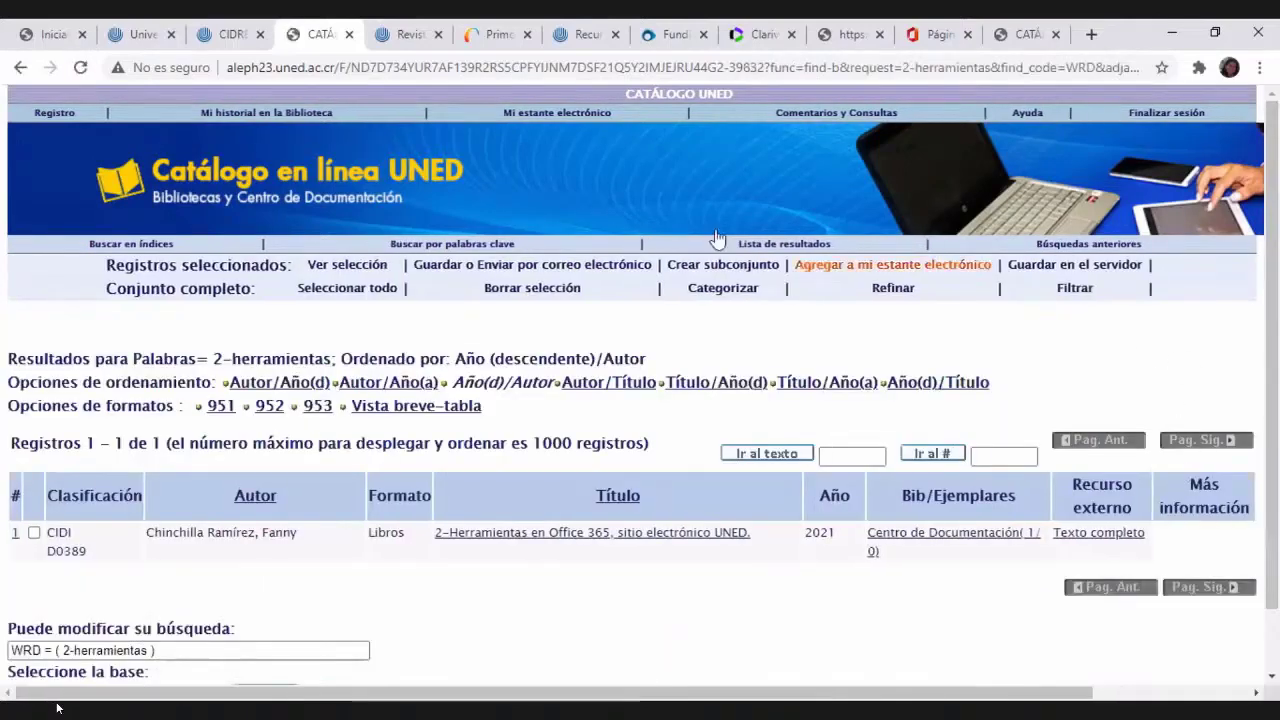
Run another basic catalogue search, replacing the search term with "3-gestores"
left_click(22, 68)
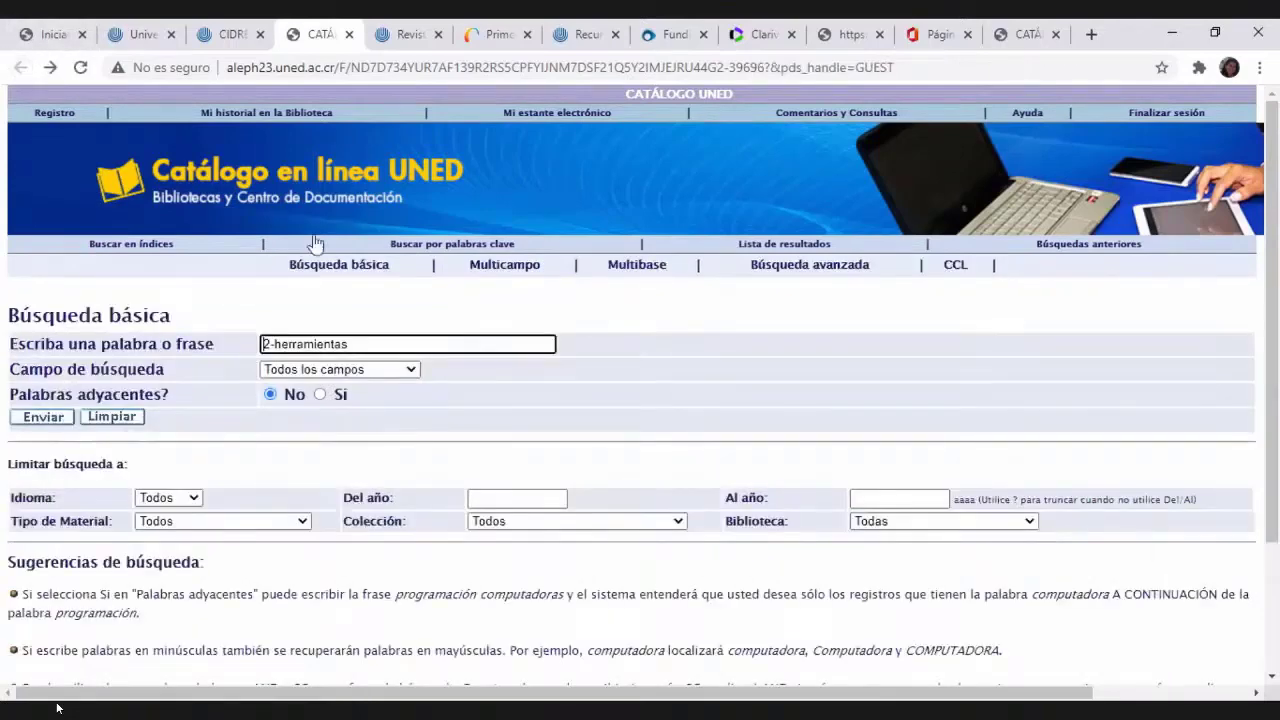
triple_click(363, 344)
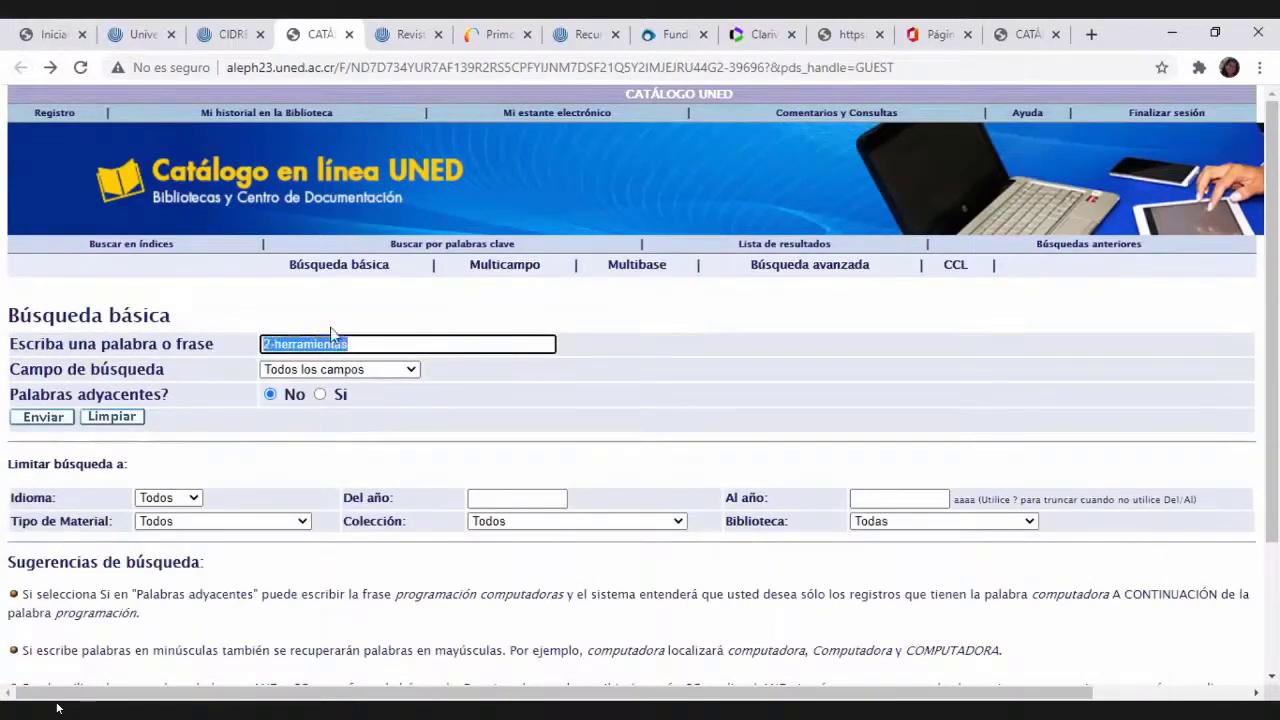
type("3-gestores")
key("Return")
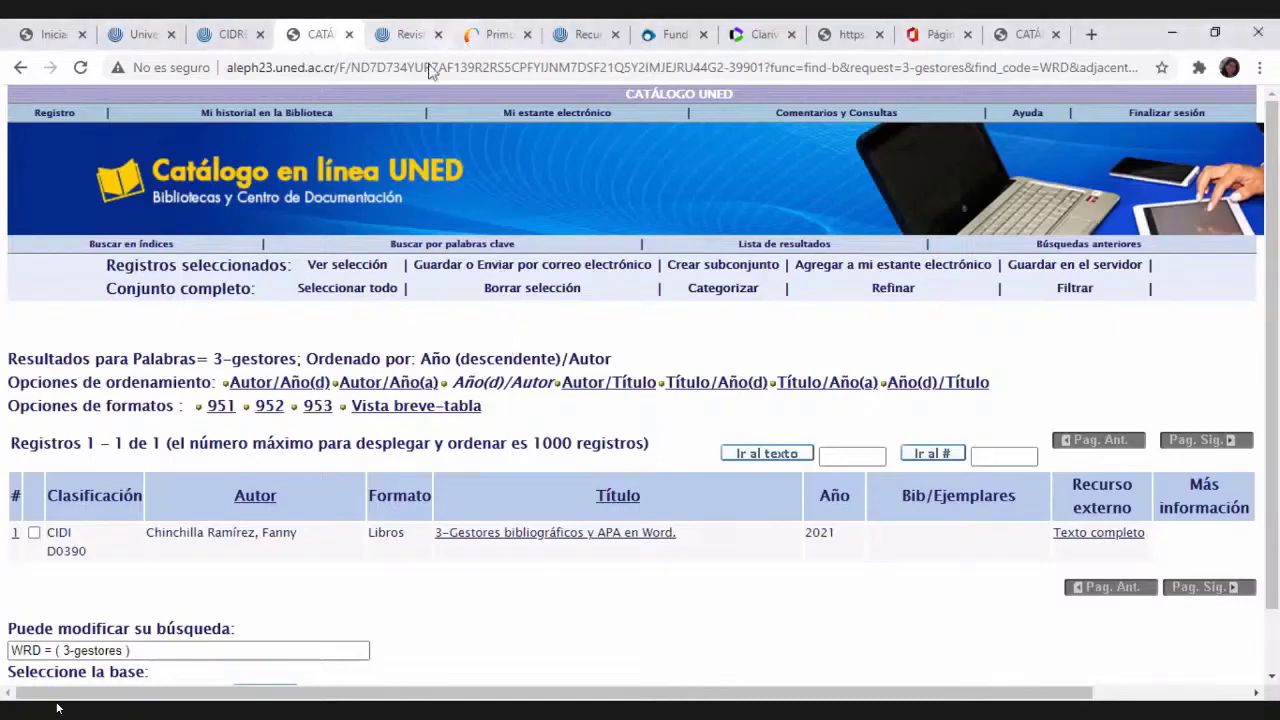
Search the catalogue for "4-APA" and view the record's external resource links
left_click(21, 68)
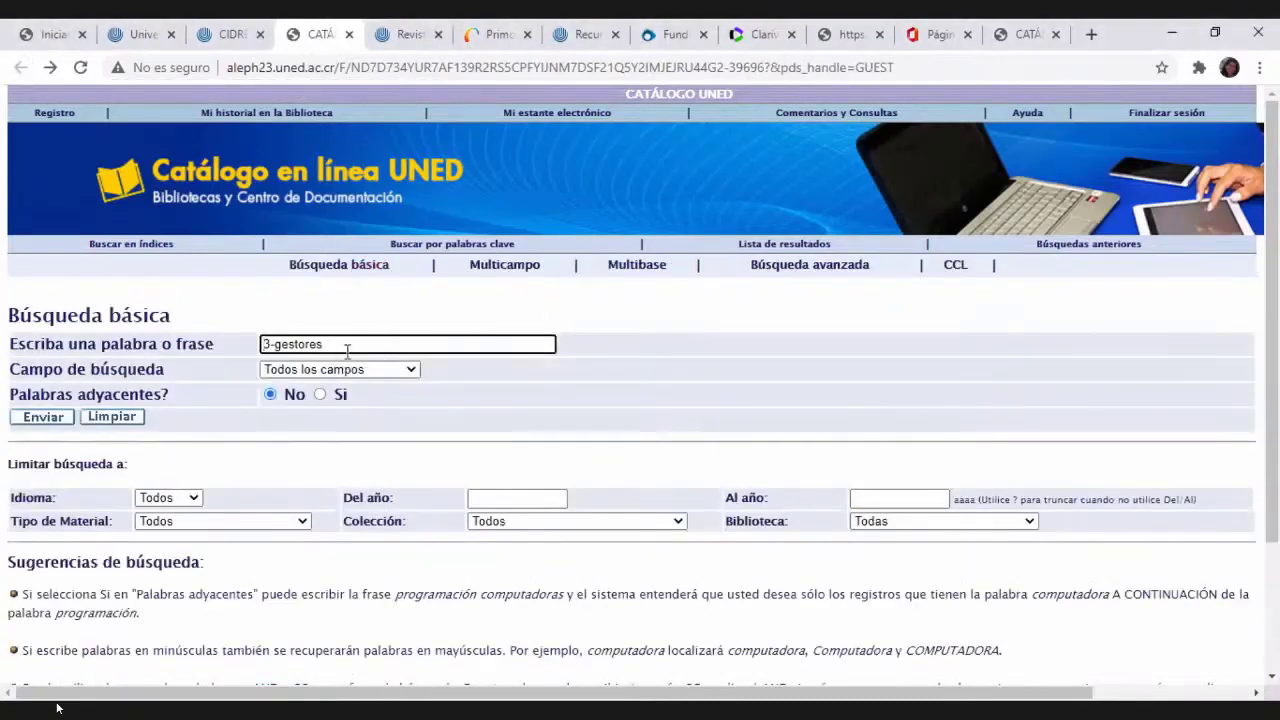
left_click_drag(355, 344, 233, 350)
type("4")
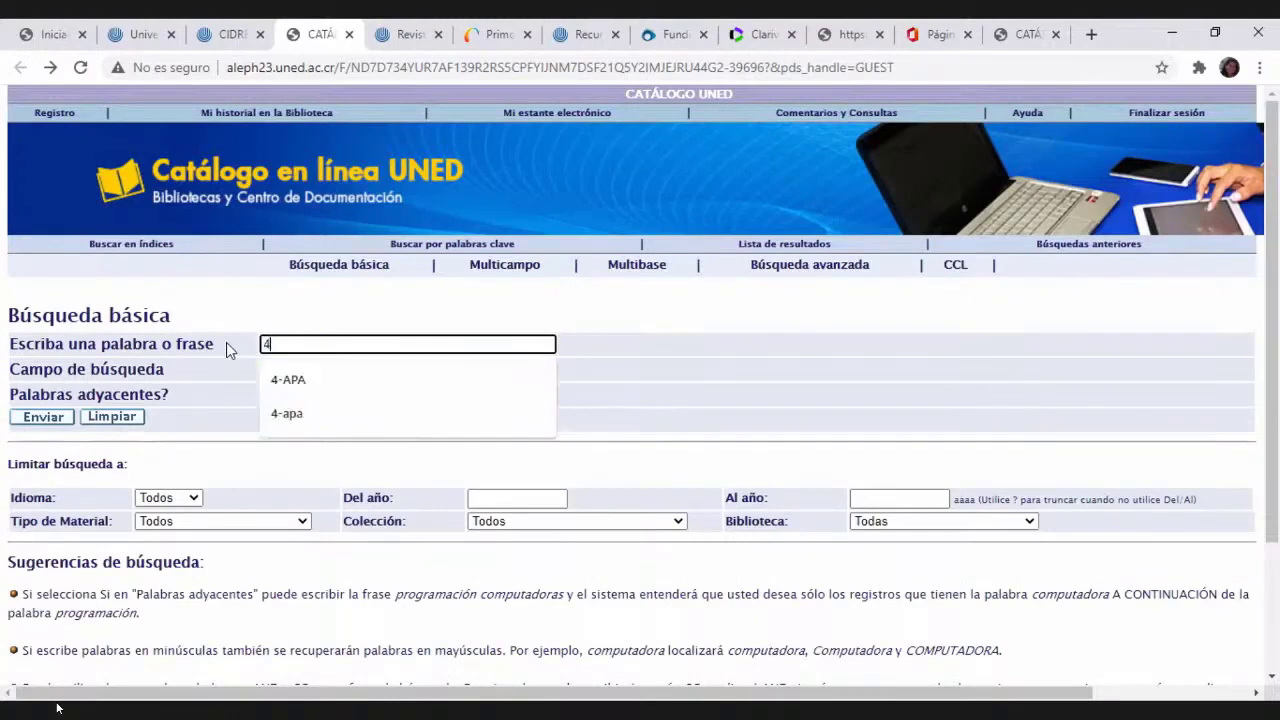
type("-APA")
key("Return")
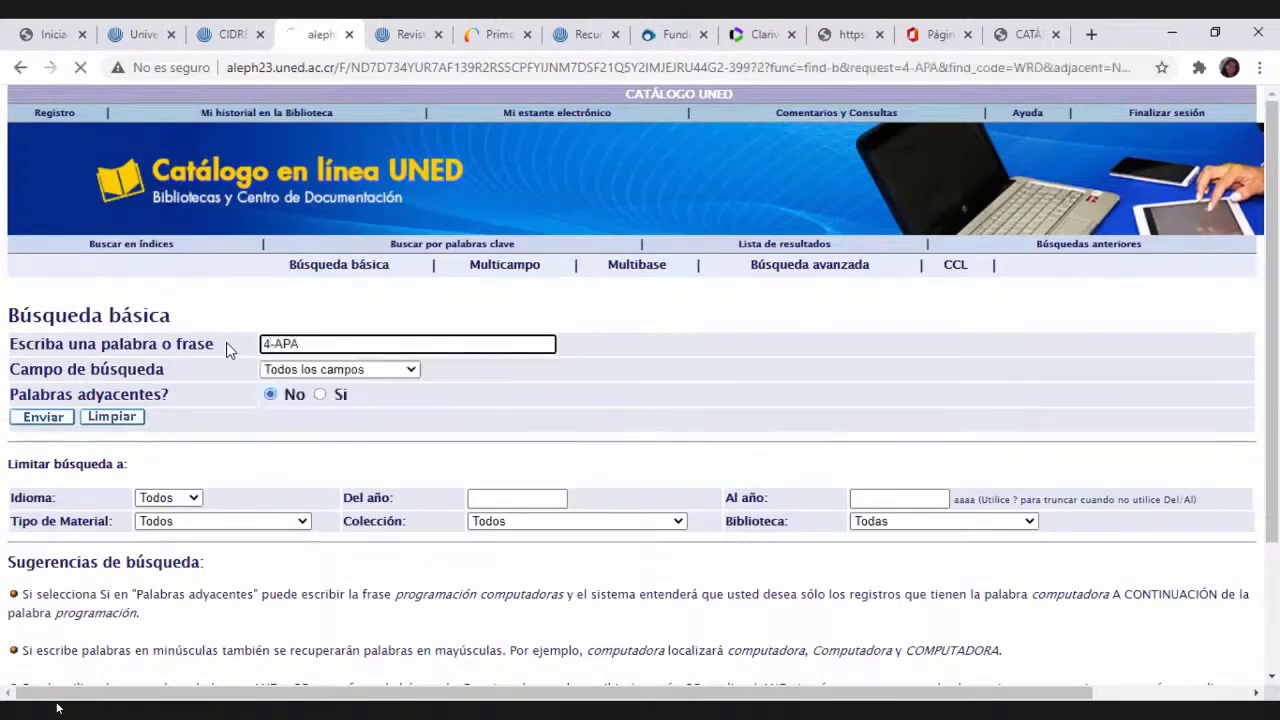
scroll(1005, 420, "down", 1)
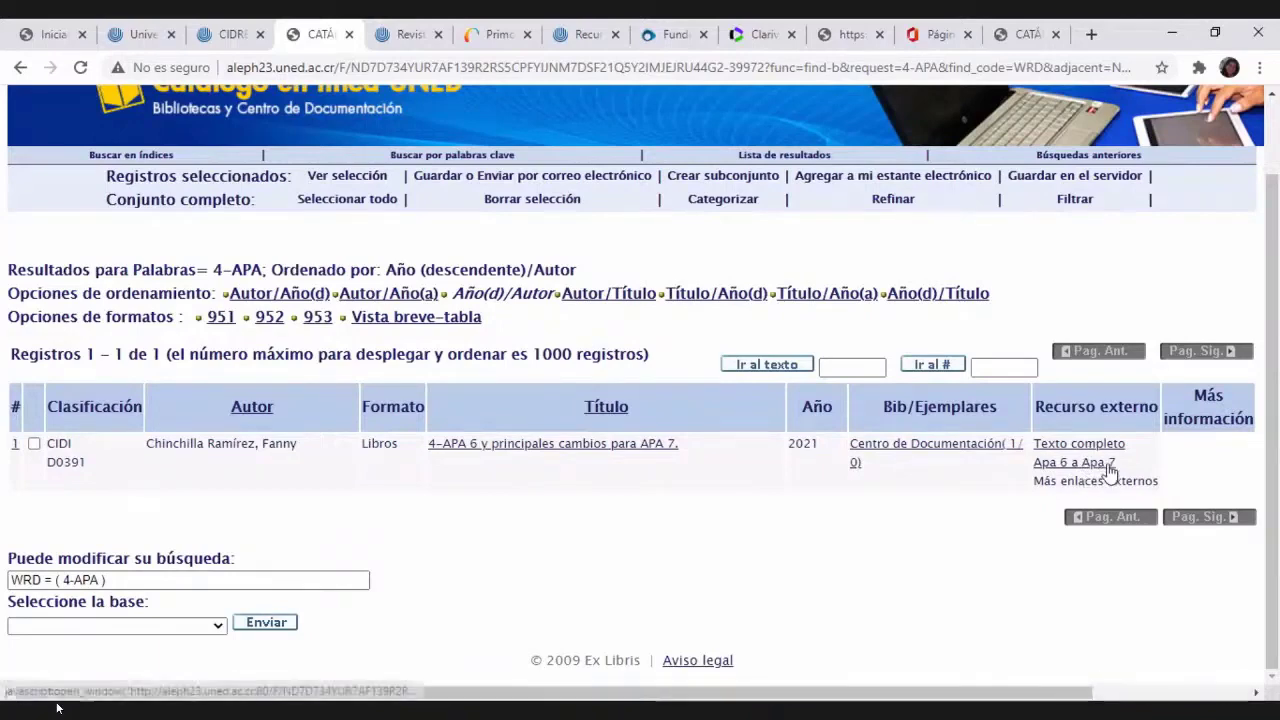
Return to the catalogue's basic search and search all fields for "5-bases"
left_click(20, 68)
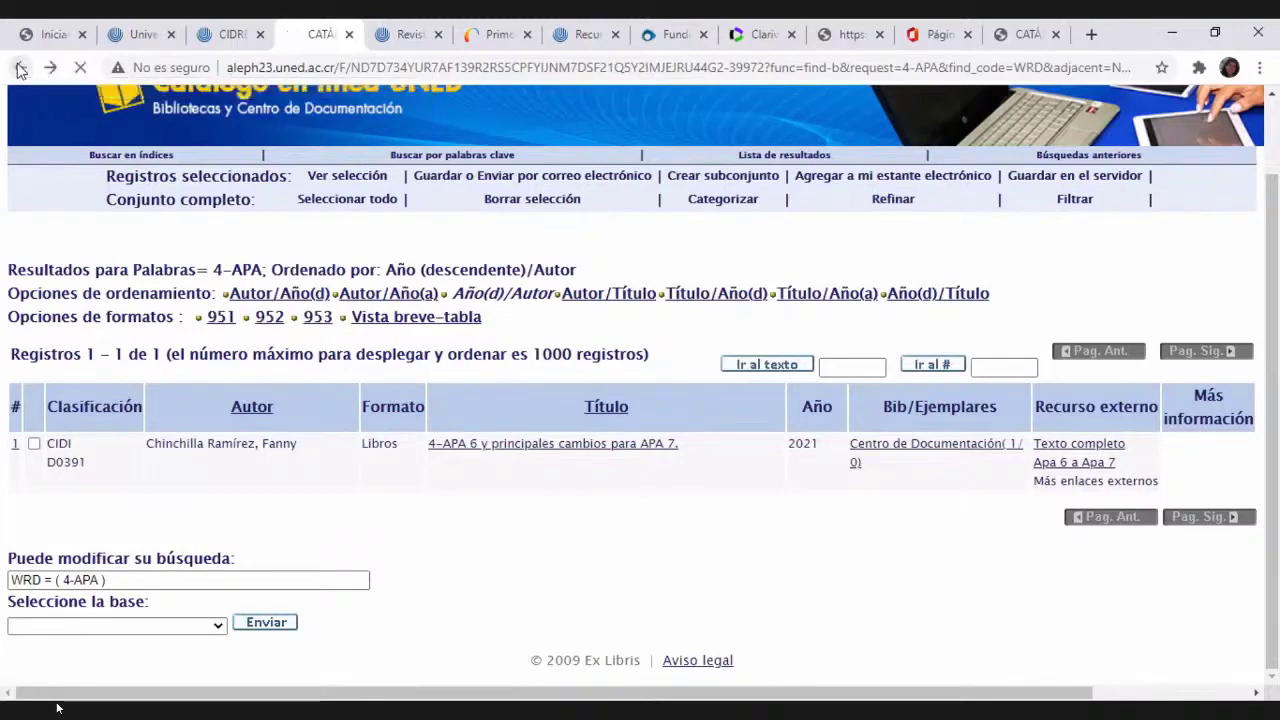
triple_click(333, 344)
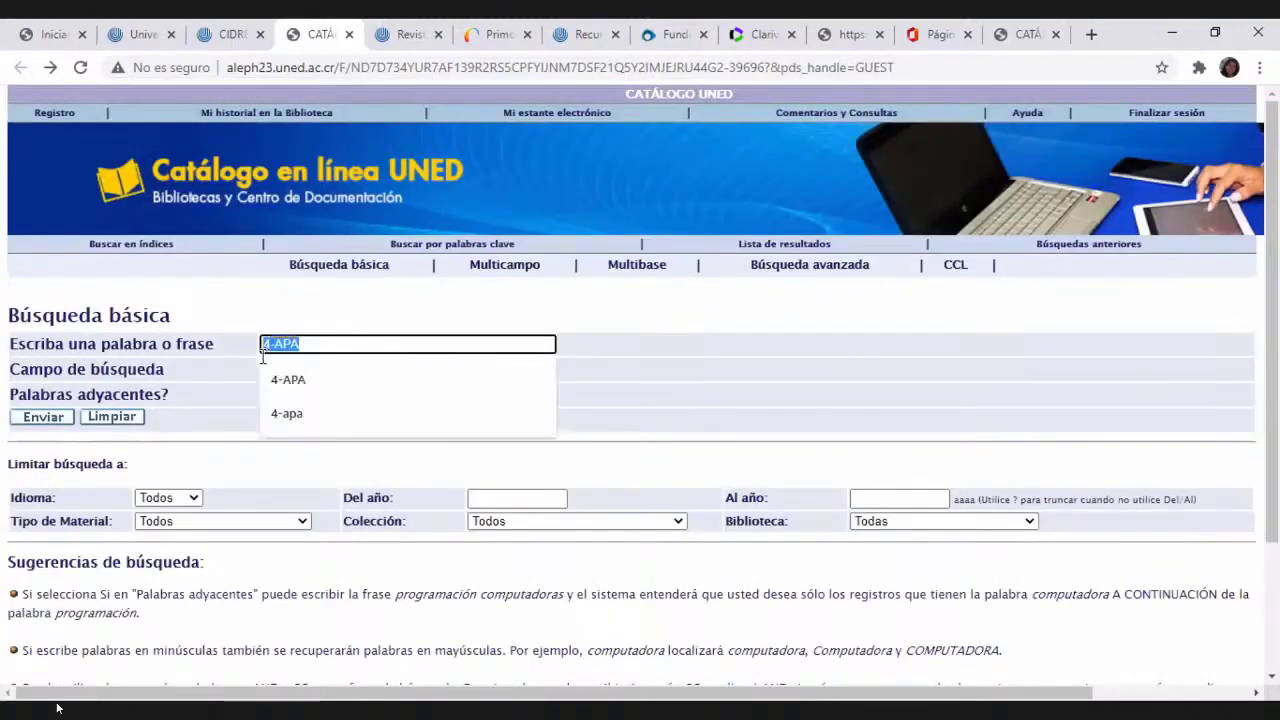
type("5-bases")
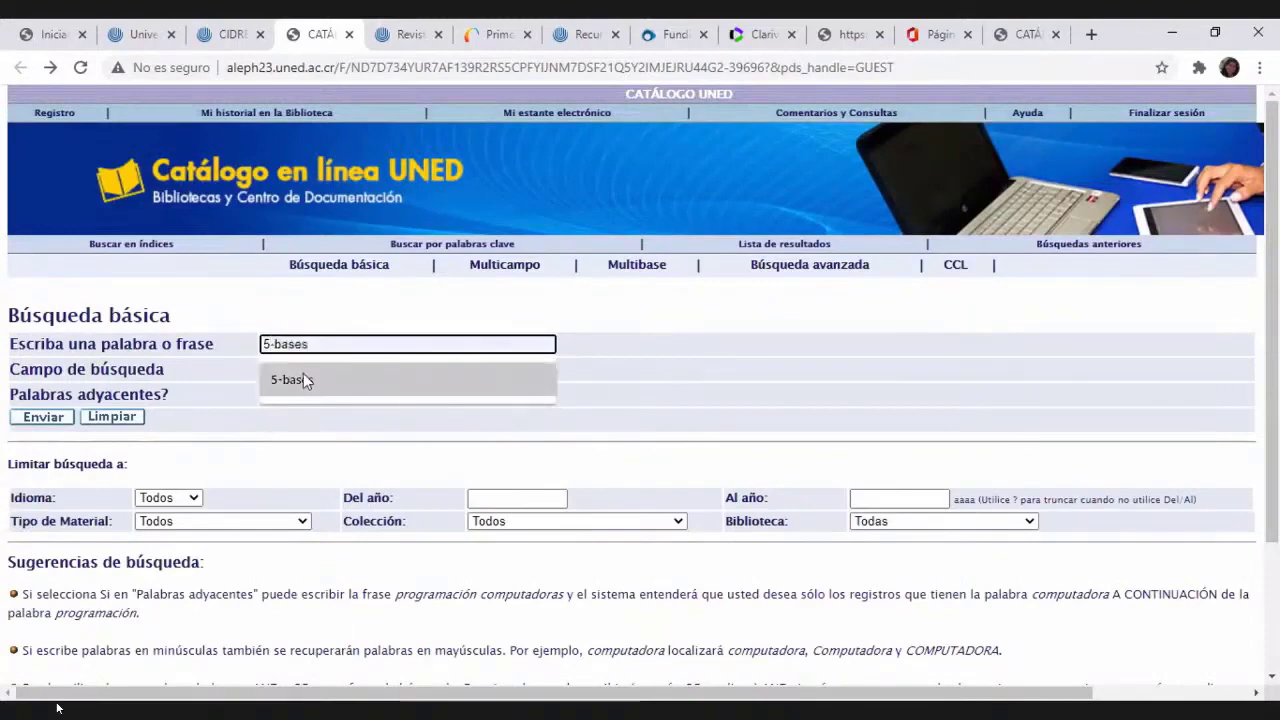
left_click(302, 375)
left_click(60, 417)
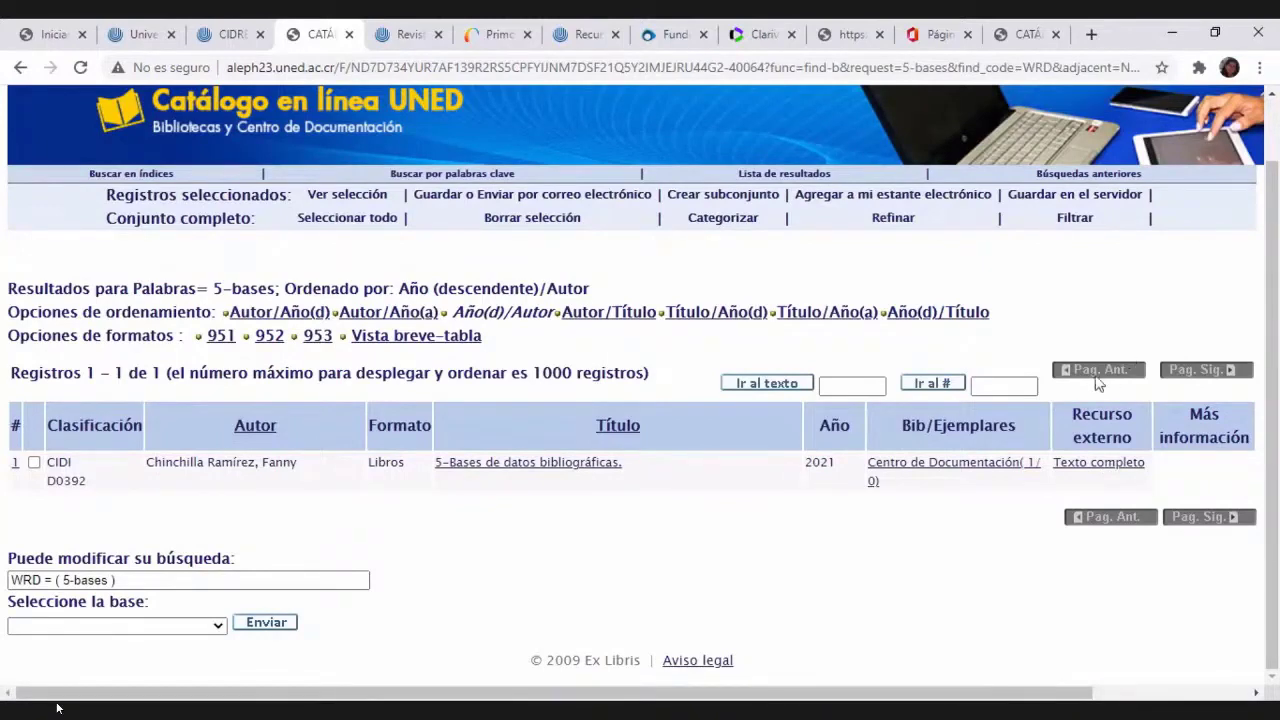
Close the Clarivate, Pivot funding and Primo pages, and return to the Secciones overview of the Recursos digitales page
left_click(763, 40)
left_click(789, 36)
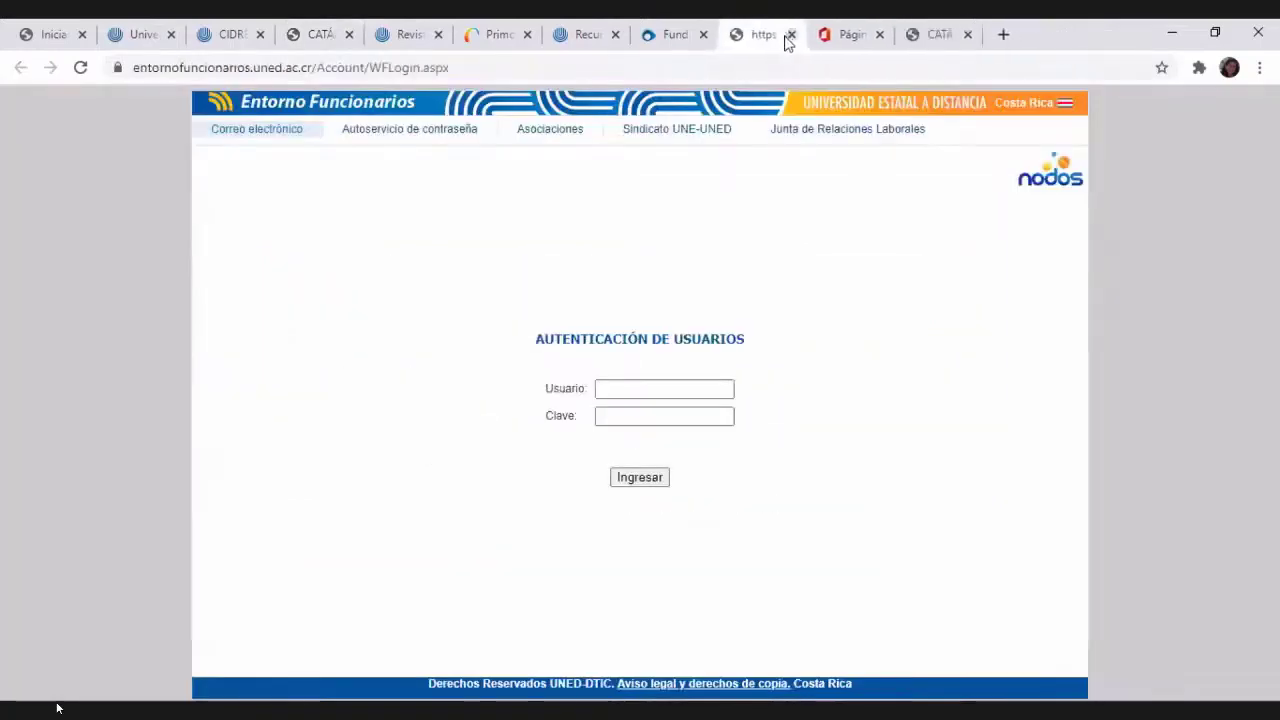
left_click(694, 38)
left_click(702, 36)
left_click(592, 40)
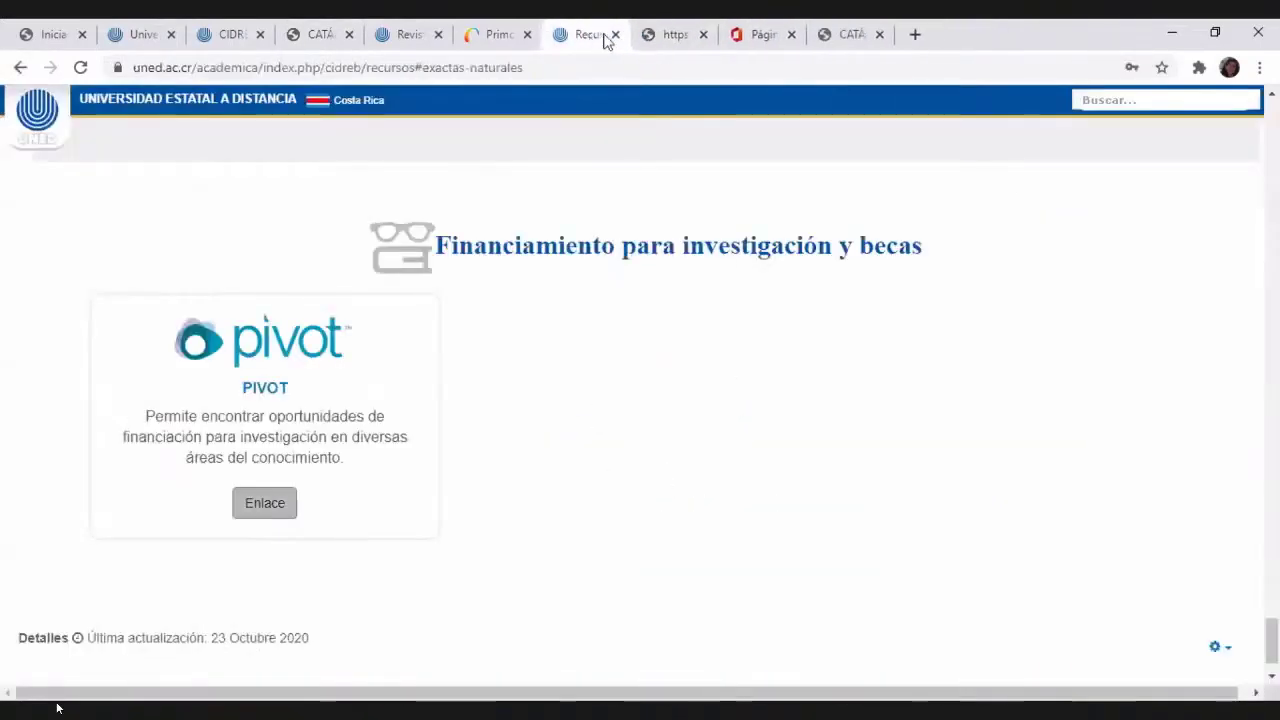
left_click(533, 44)
left_click(528, 36)
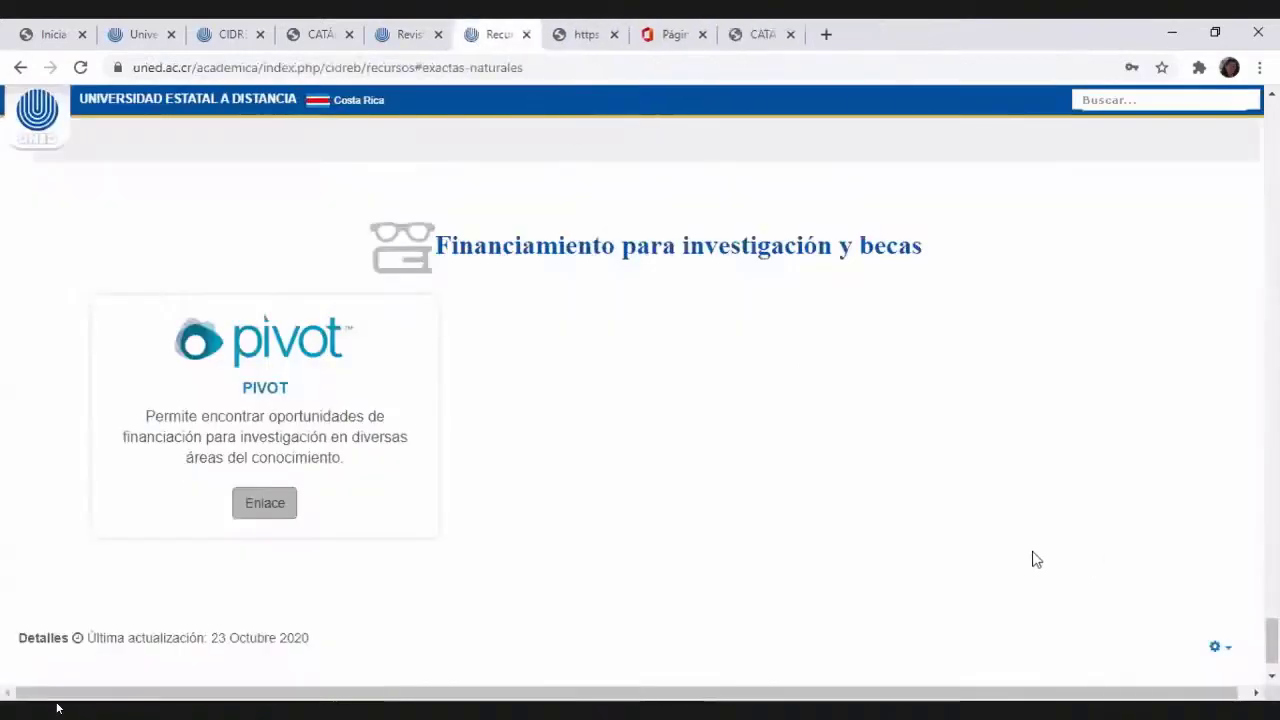
scroll(783, 513, "up", 15)
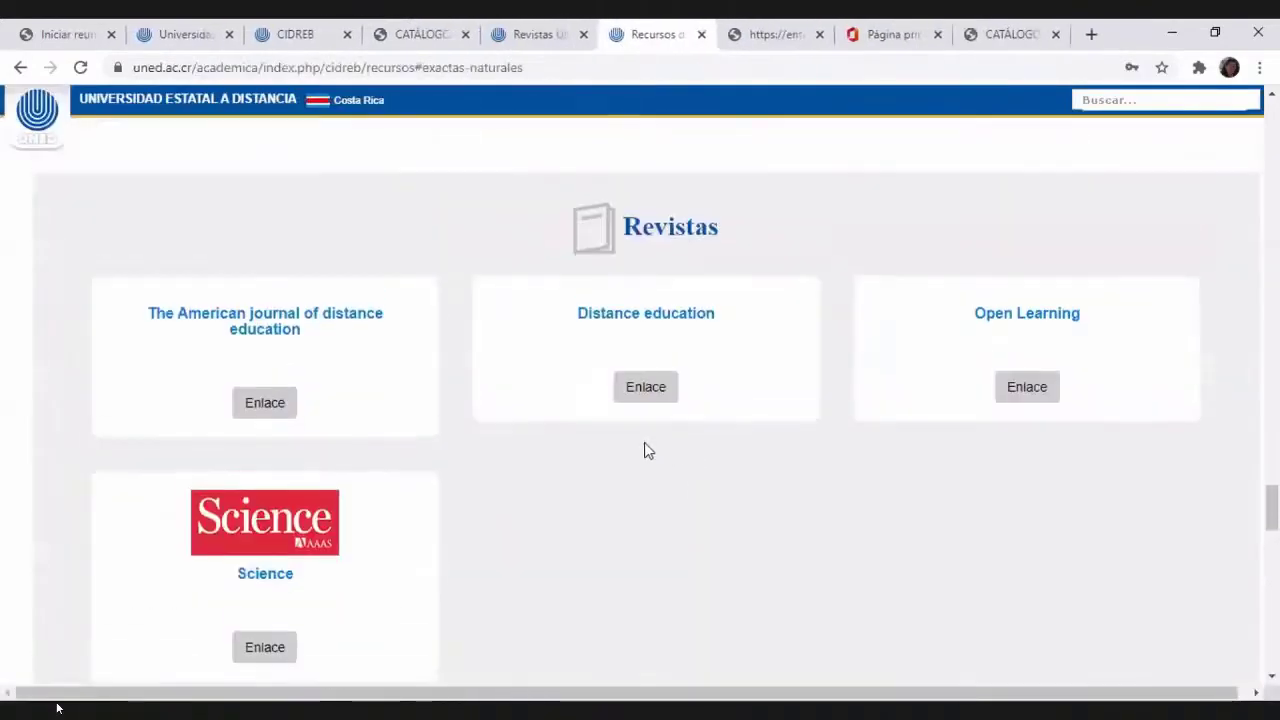
scroll(643, 444, "up", 15)
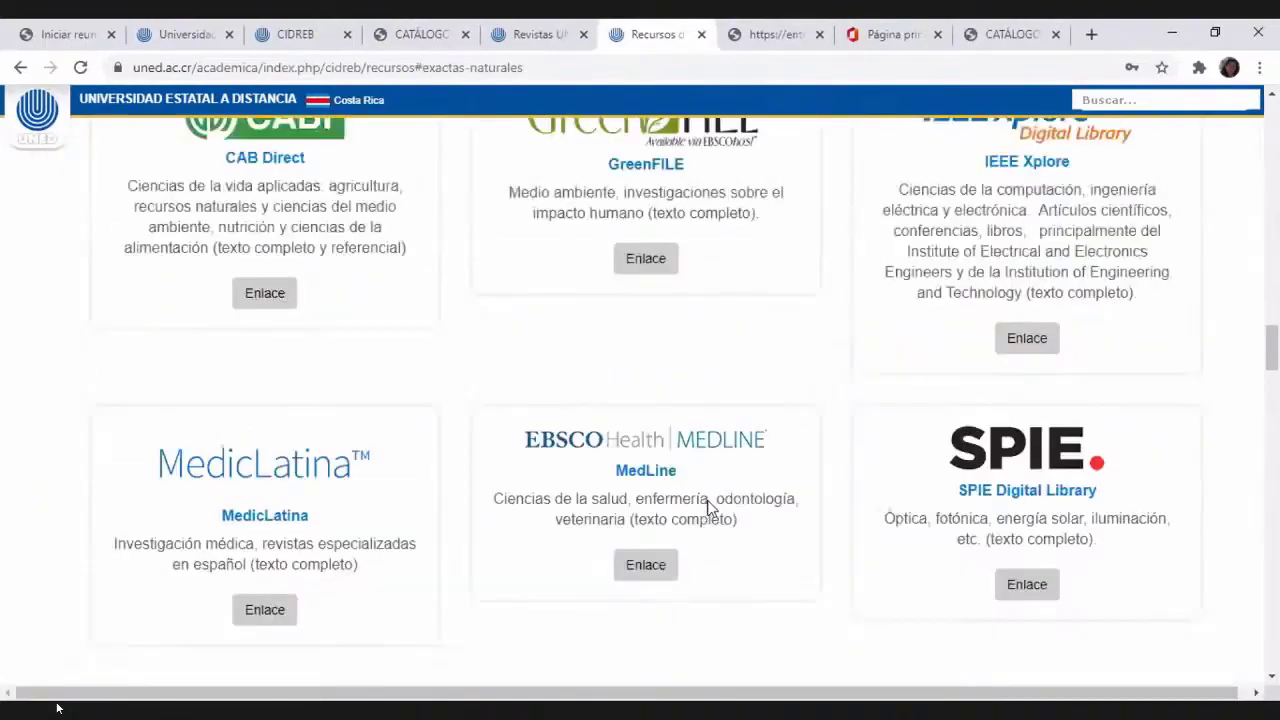
scroll(715, 505, "up", 20)
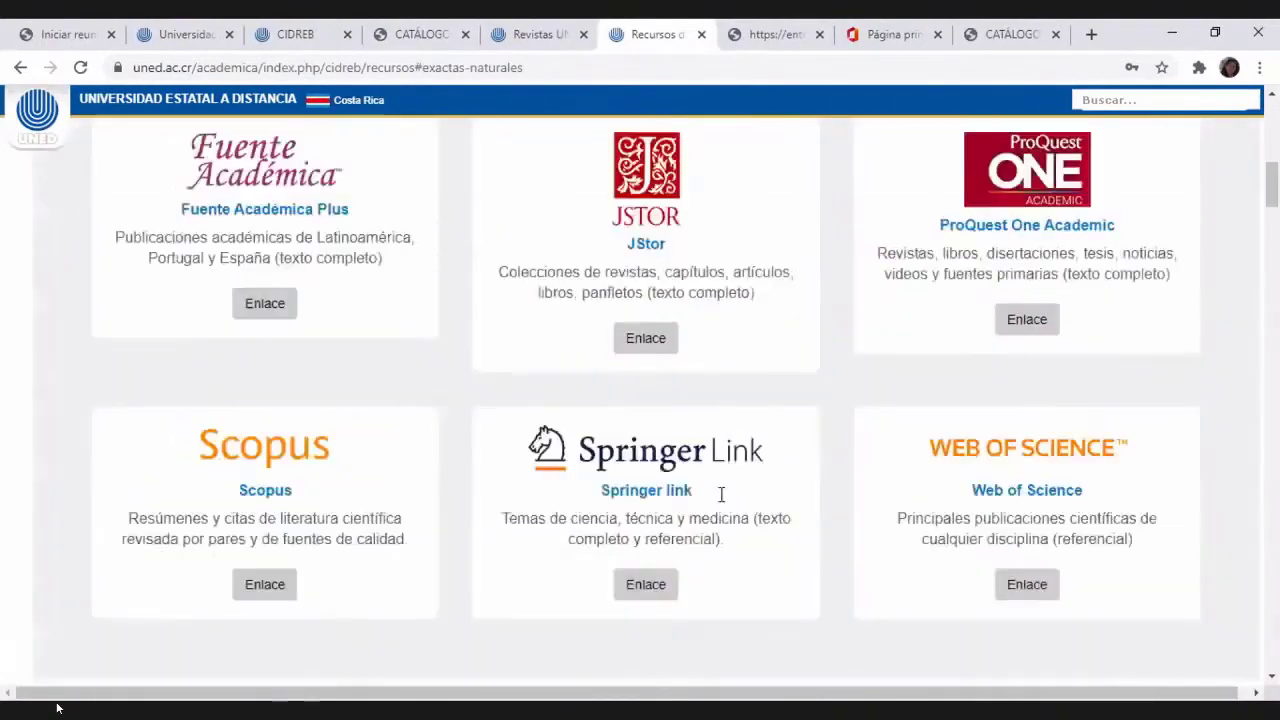
scroll(715, 505, "up", 7)
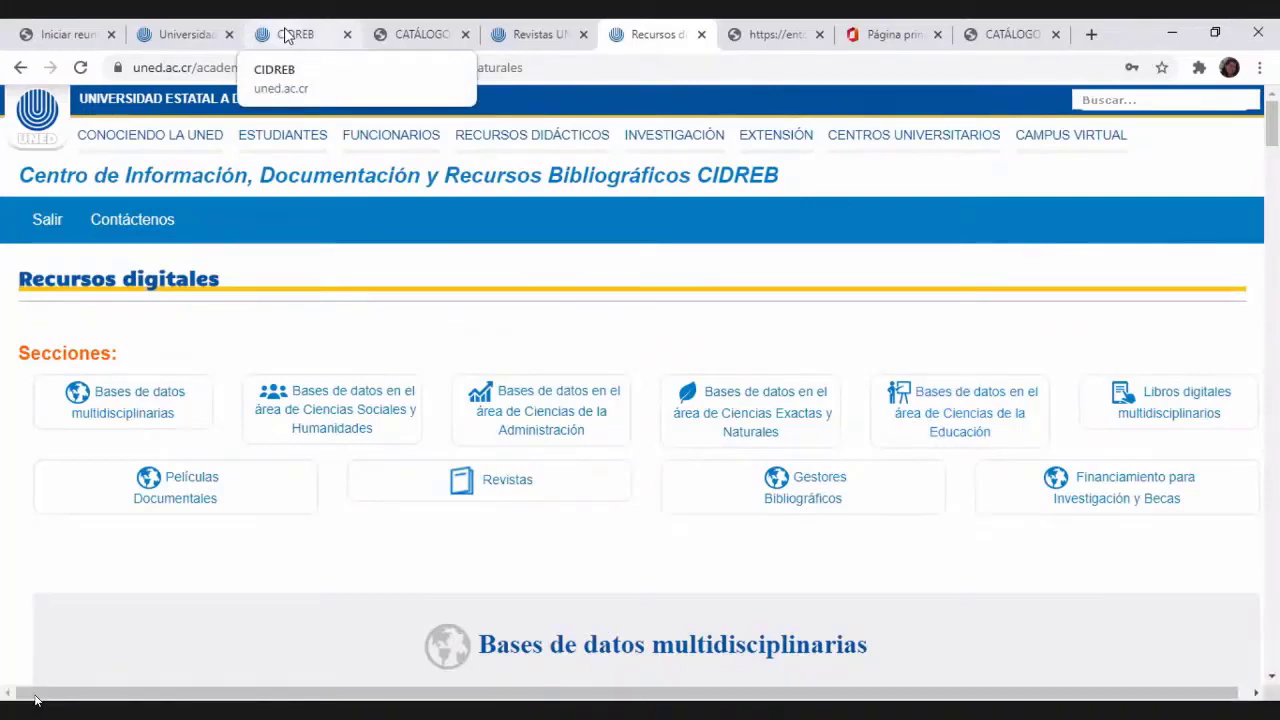
In the Zoom meeting, turn on the microphone and camera, and stop the screen share
mouse_move(43, 705)
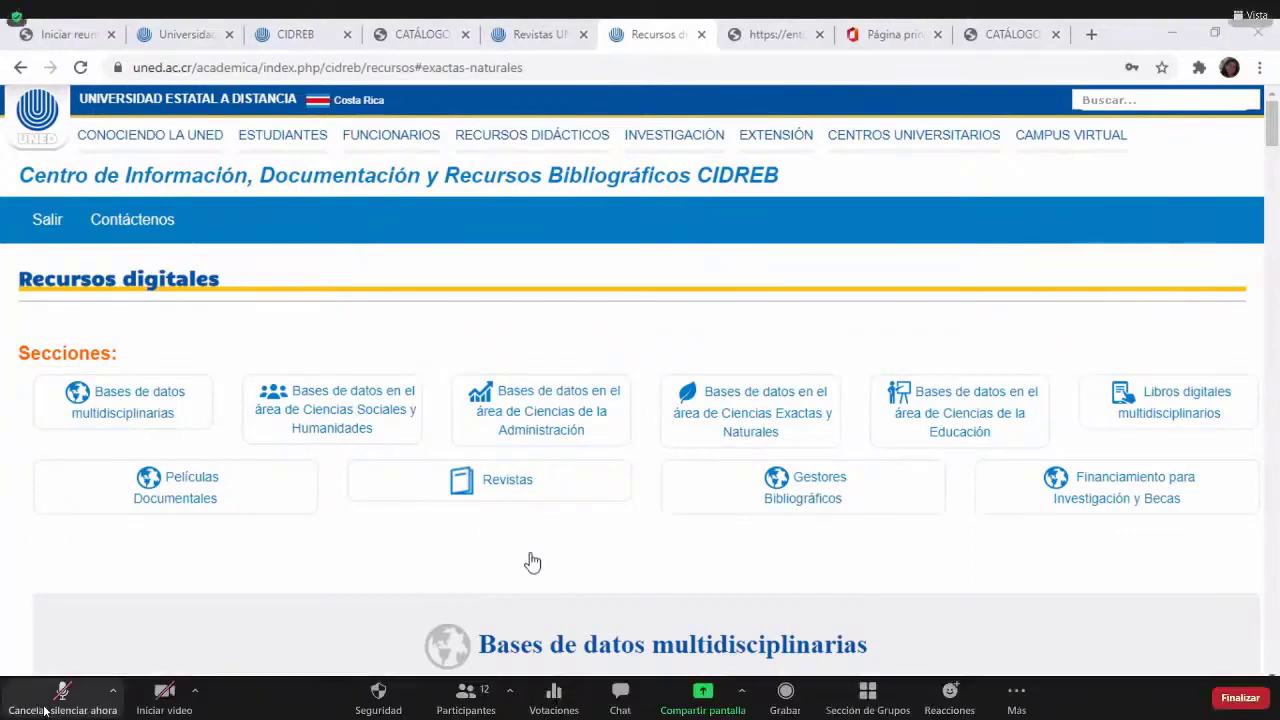
left_click(45, 706)
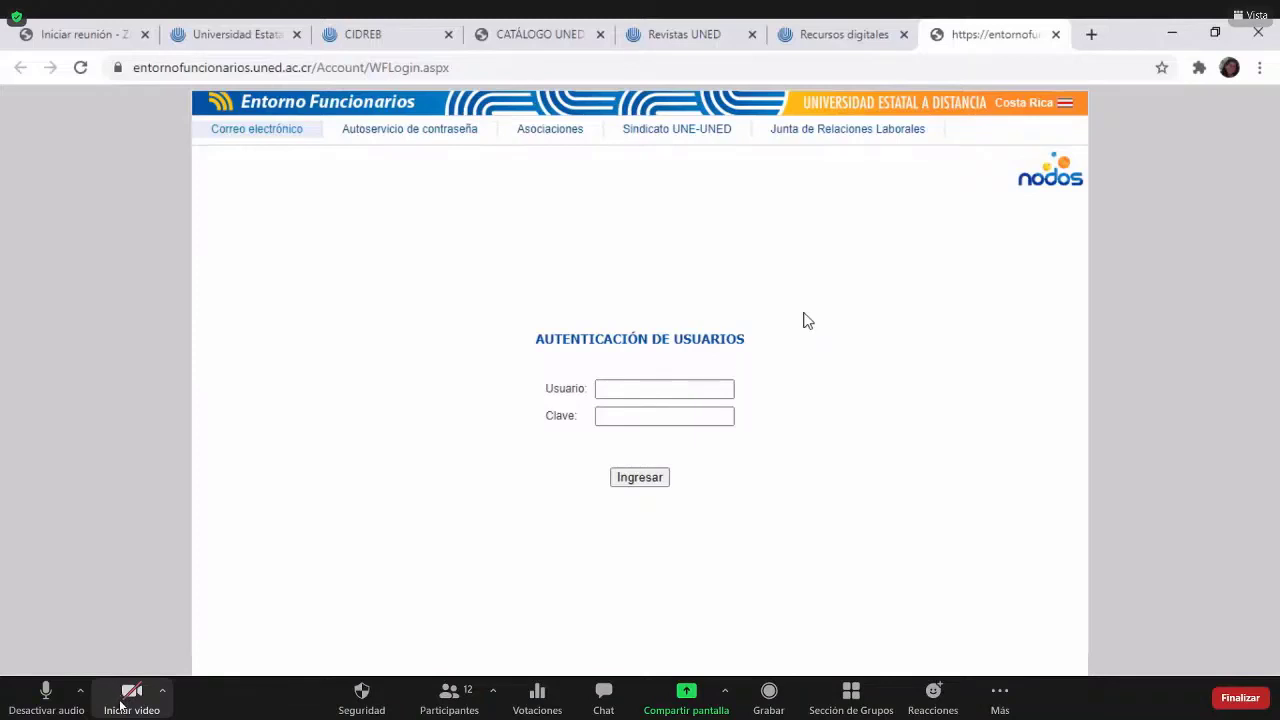
left_click(120, 704)
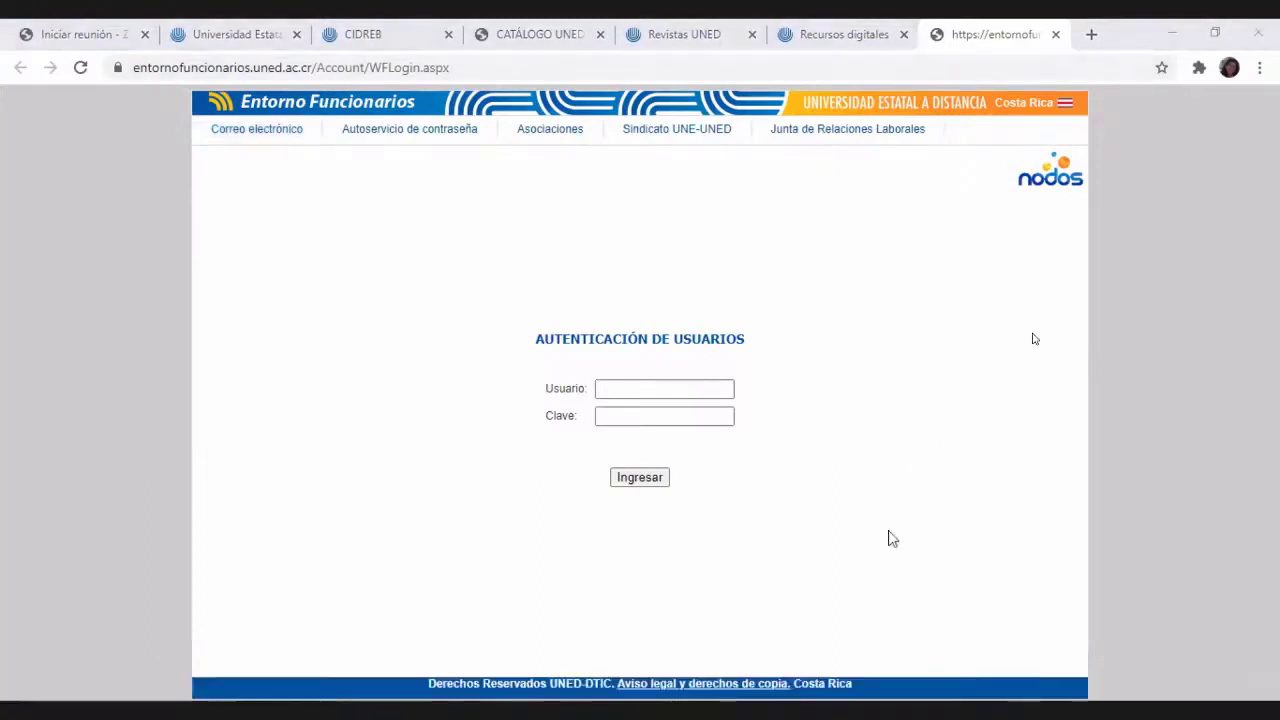
key("alt+s")
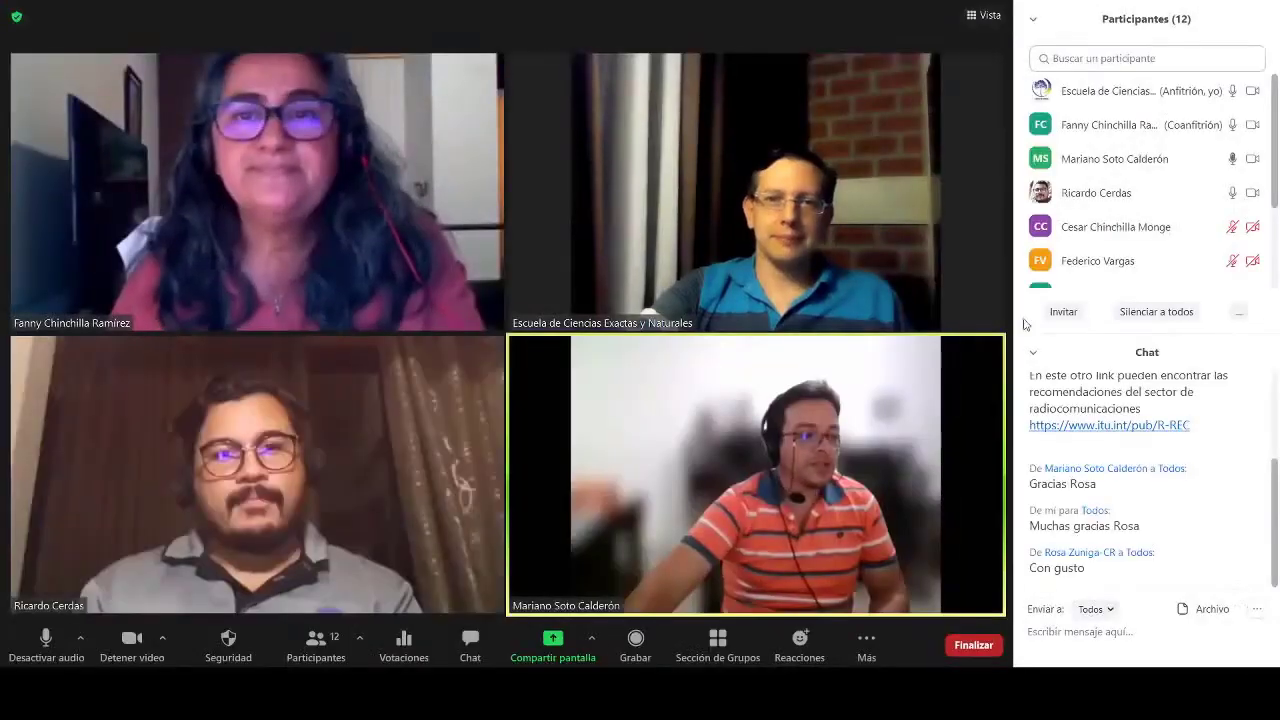